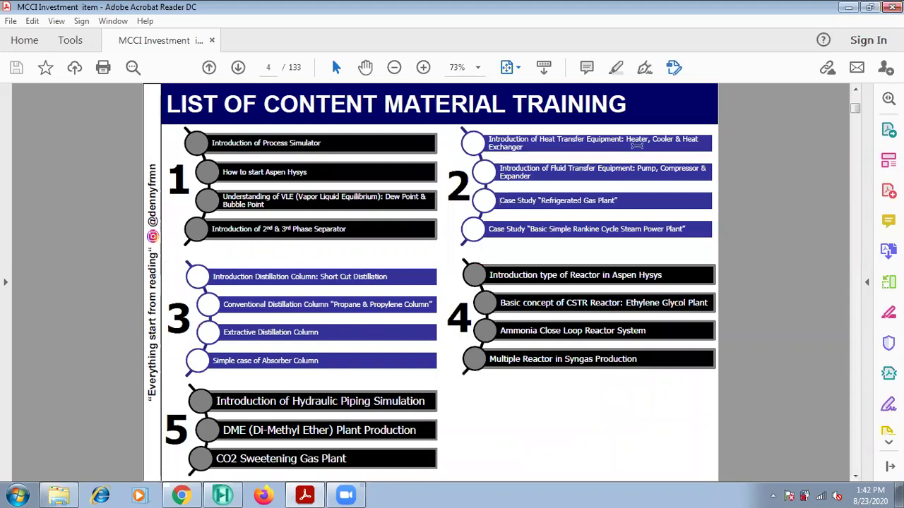
Step: Bring up the heat exchanger equipment slides in the training PDF, and create a new case in Aspen HYSYS
left_click_drag(855, 109, 824, 177)
scroll(674, 245, "down", 6)
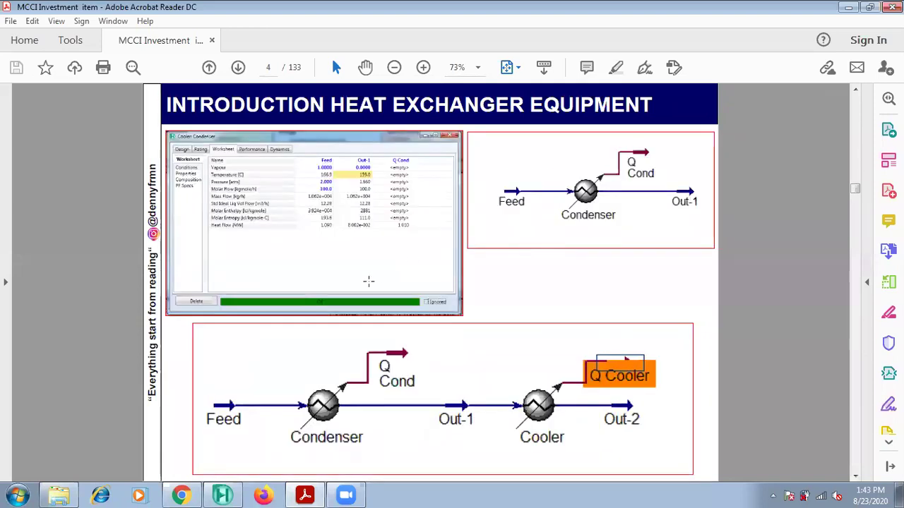
left_click(223, 495)
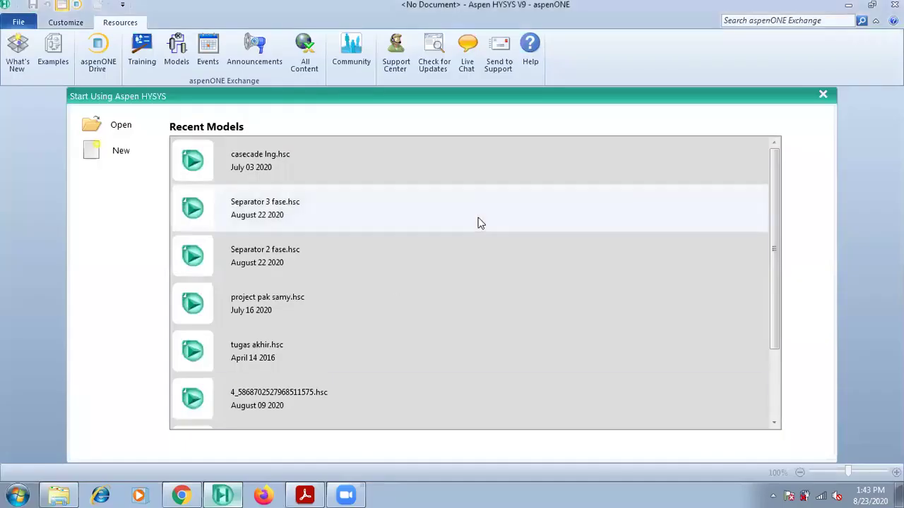
left_click(98, 146)
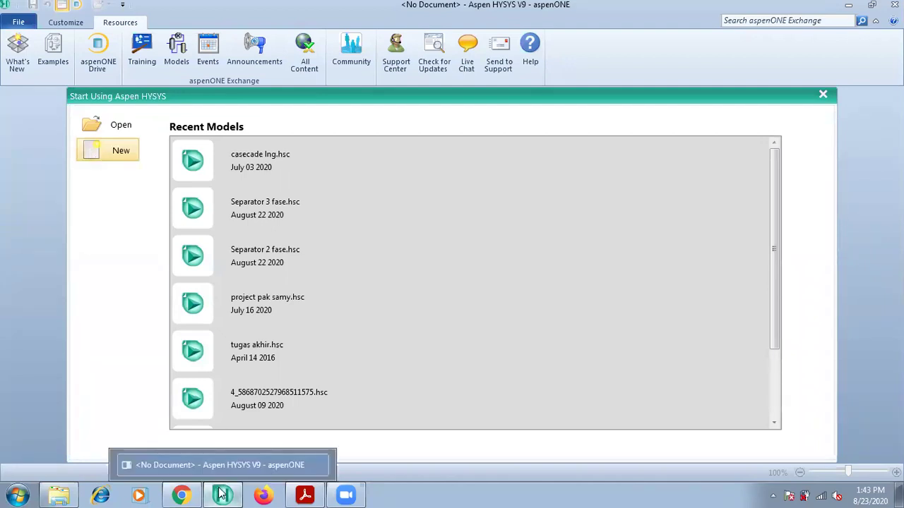
left_click(118, 151)
key("alt+Tab")
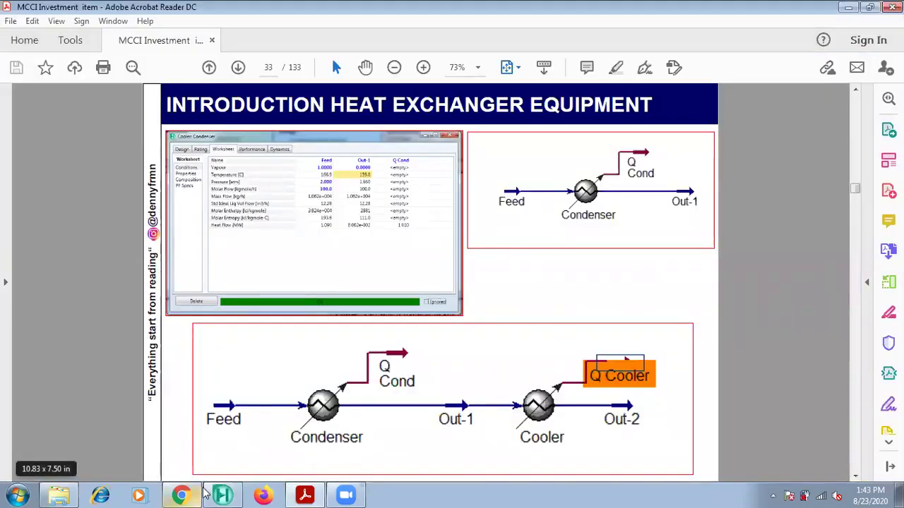
key("alt+Tab")
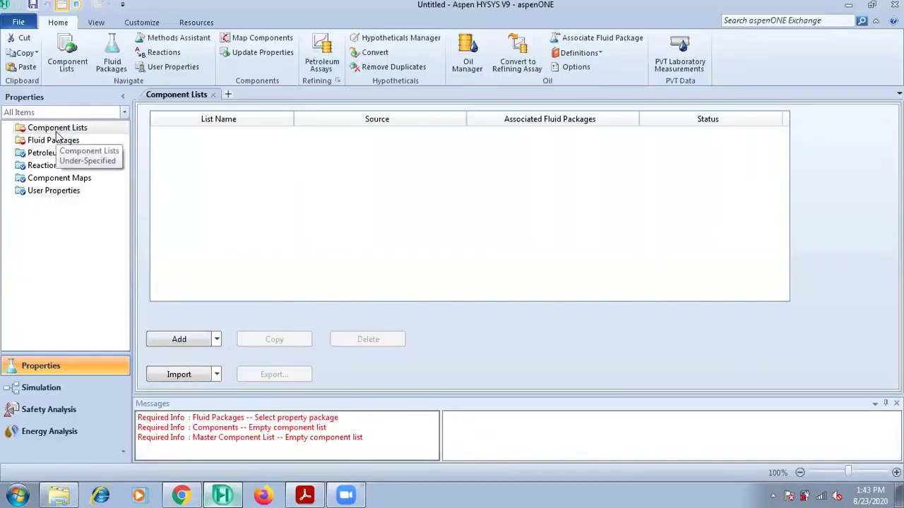
Step: Add a HYSYS component list and search its pure components for "paraxylene" and "para"
left_click(194, 344)
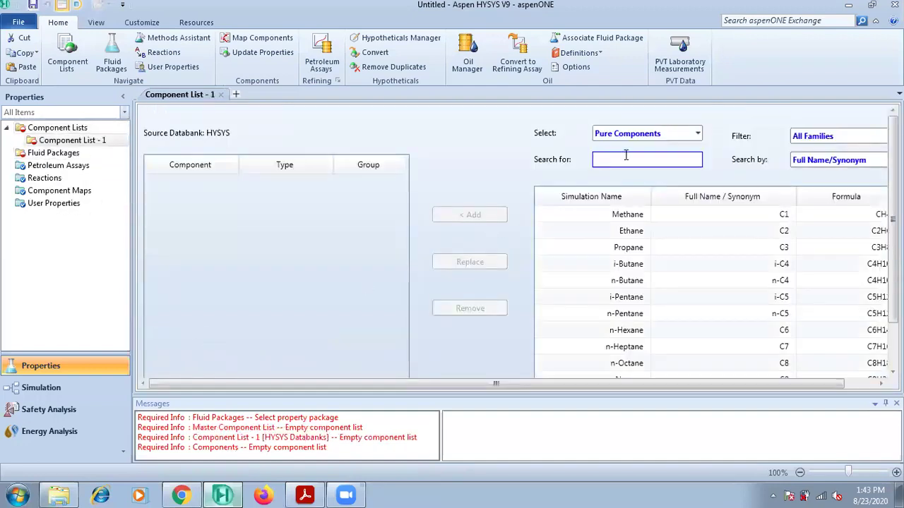
type("para")
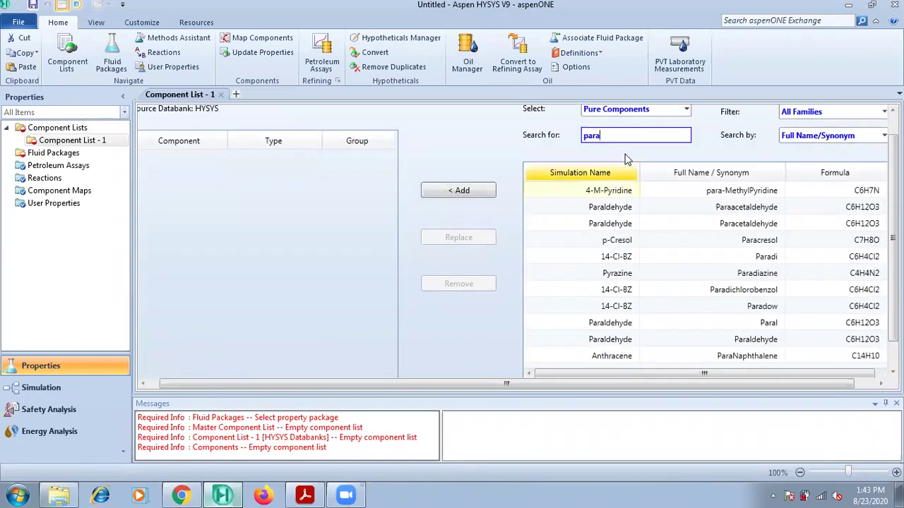
type("xylene")
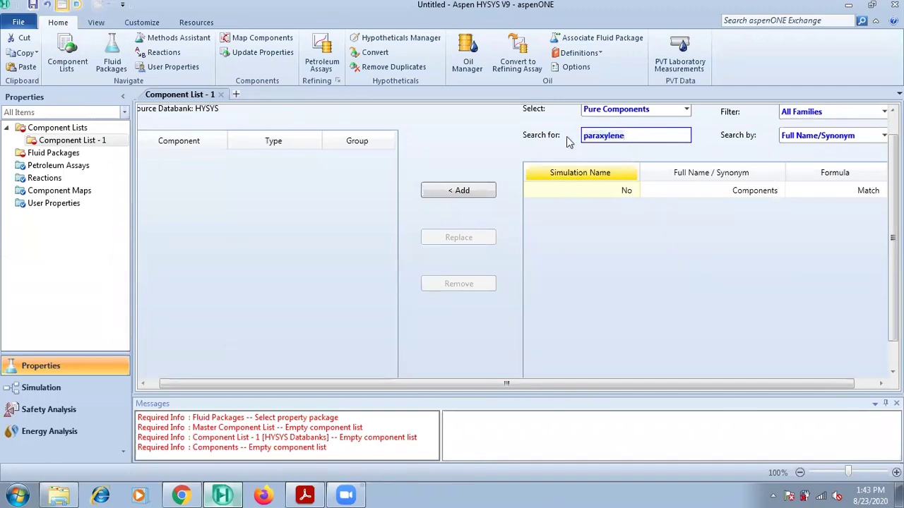
key("ctrl+a")
key("BackSpace")
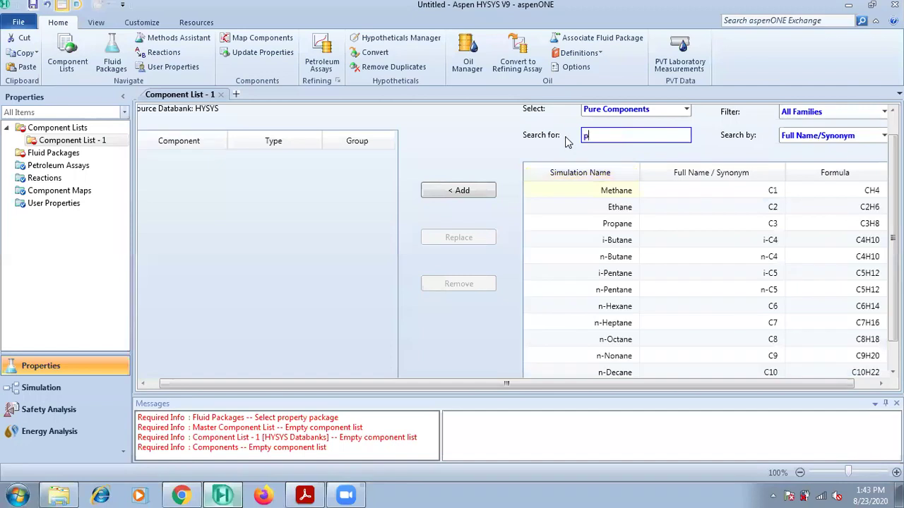
type("para")
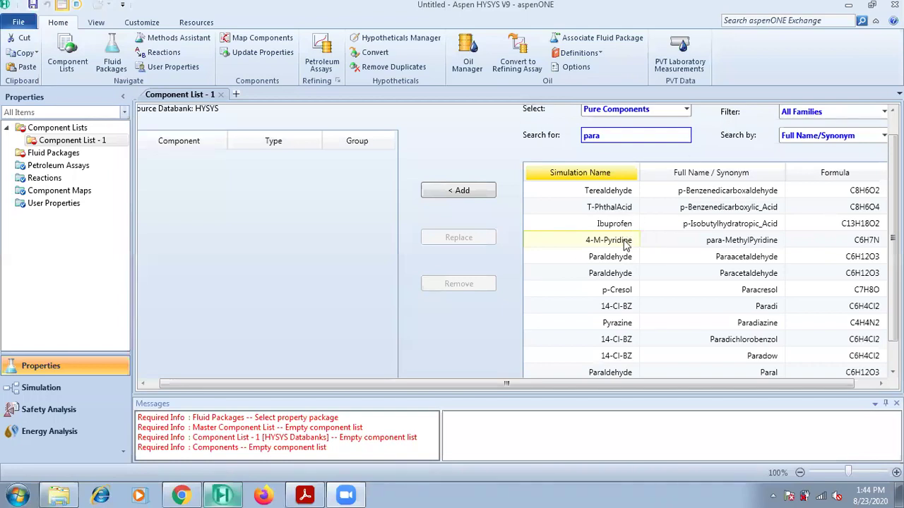
Step: Search the pure components for "p-xylene" and add p-Xylene to the component list
double_click(606, 135)
type("p-")
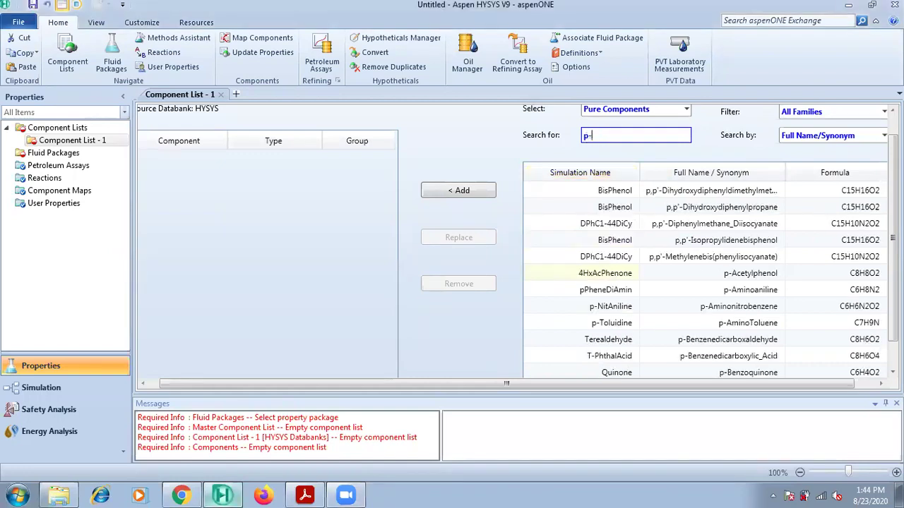
type("xylene")
left_click(614, 256)
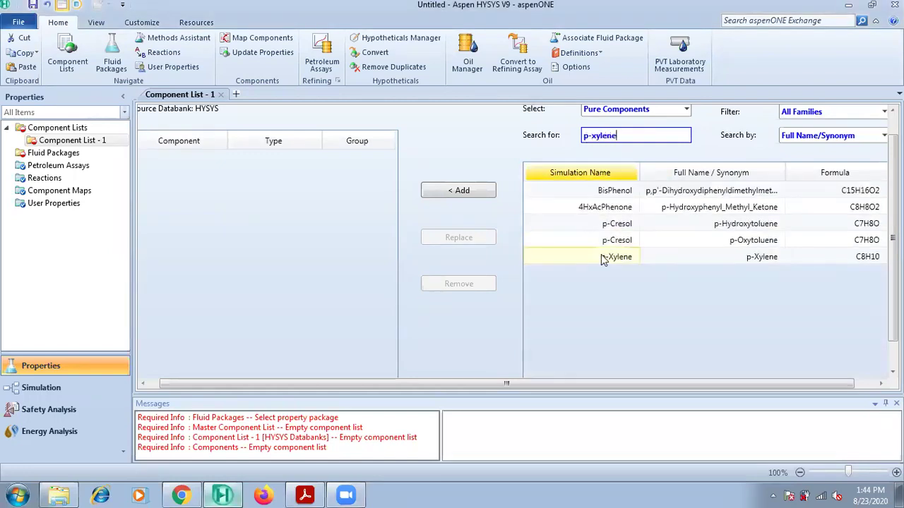
left_click(473, 195)
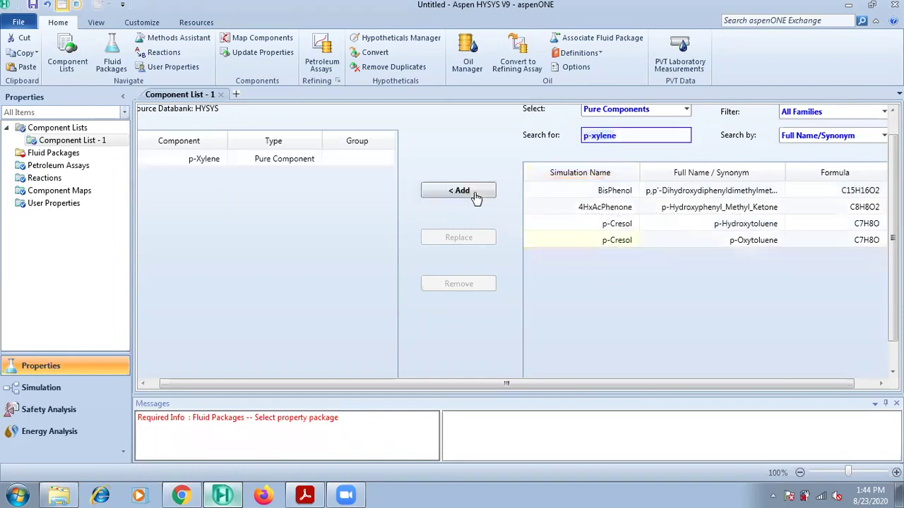
left_click(142, 384)
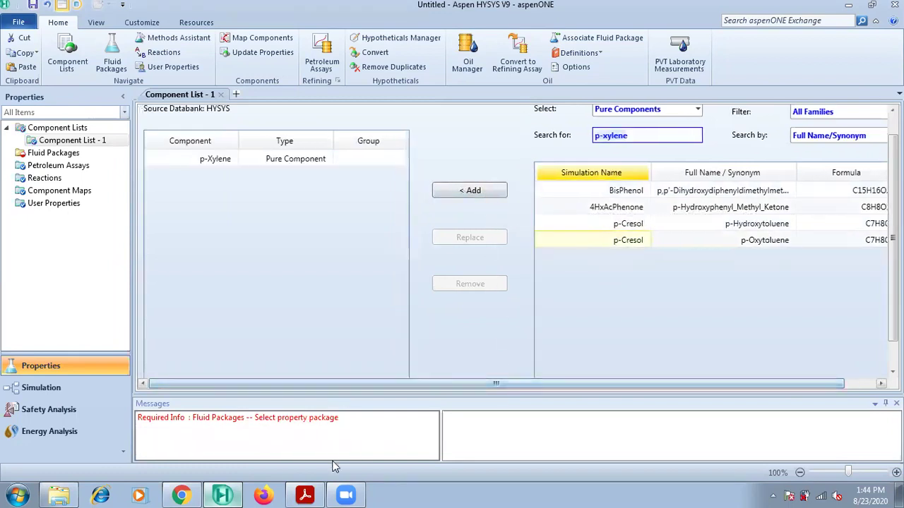
Step: Add a fluid package that uses the Peng-Robinson property package
left_click(53, 152)
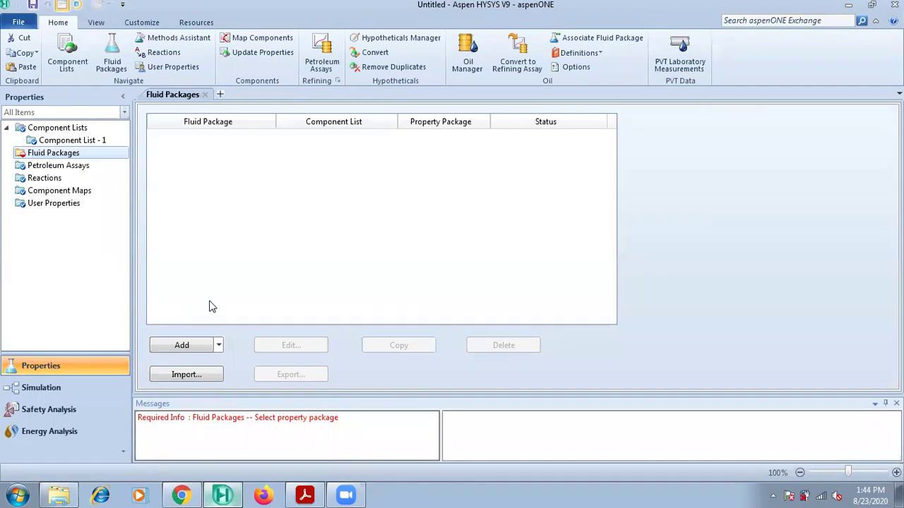
left_click(196, 344)
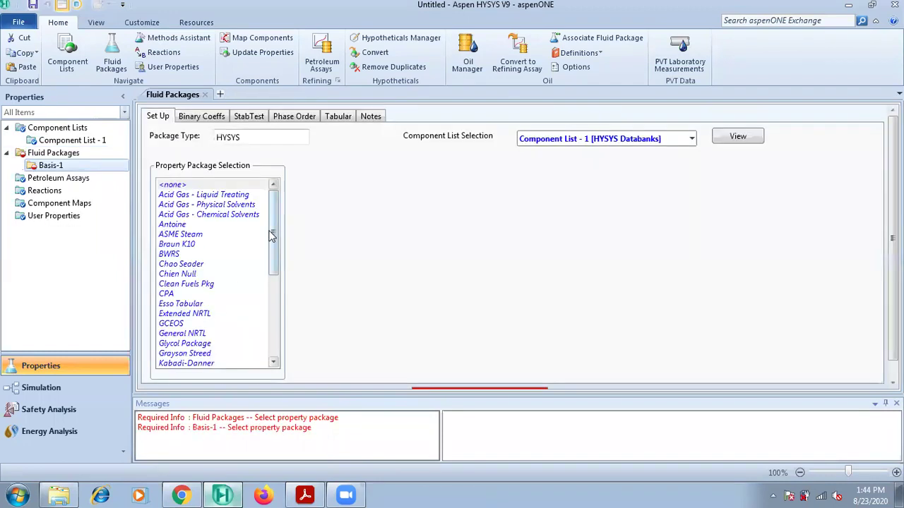
left_click(270, 291)
scroll(270, 292, "down", 2)
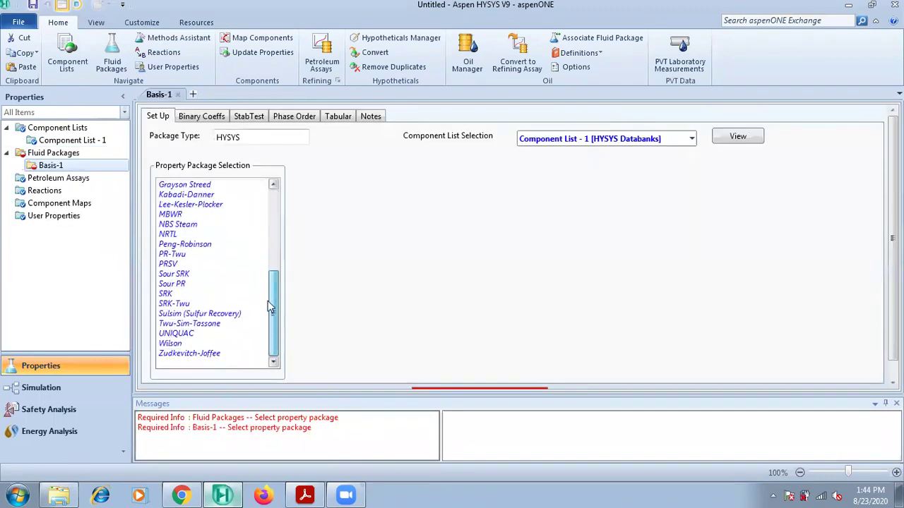
left_click(192, 244)
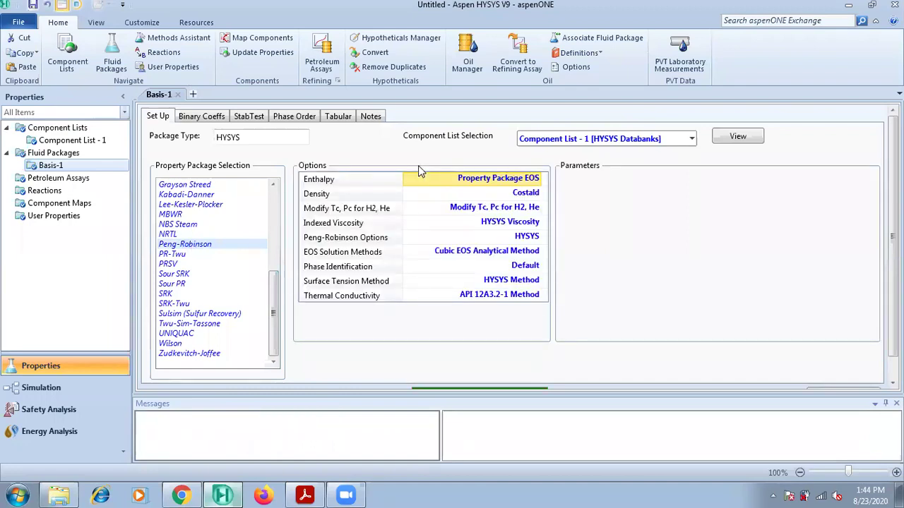
Step: Enter the simulation environment and move the object palette clear of the navigation pane
left_click(41, 387)
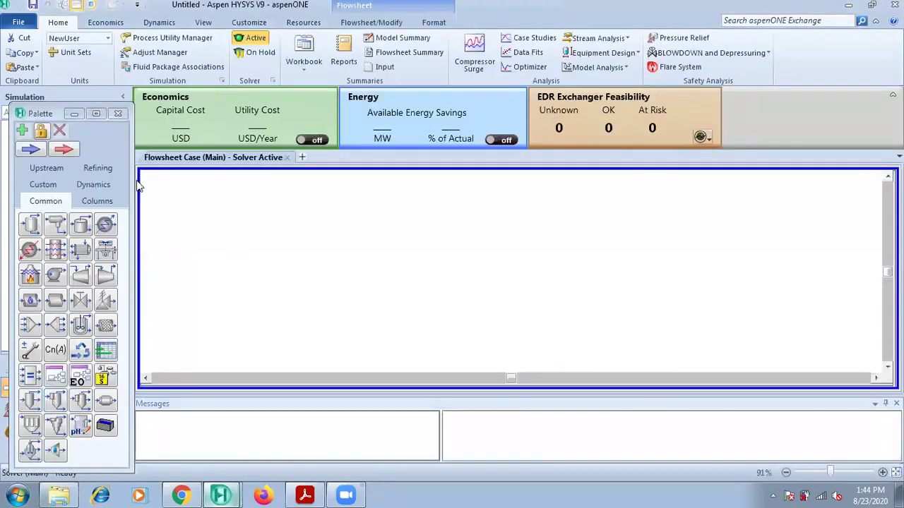
left_click(35, 116)
left_click_drag(170, 117, 797, 65)
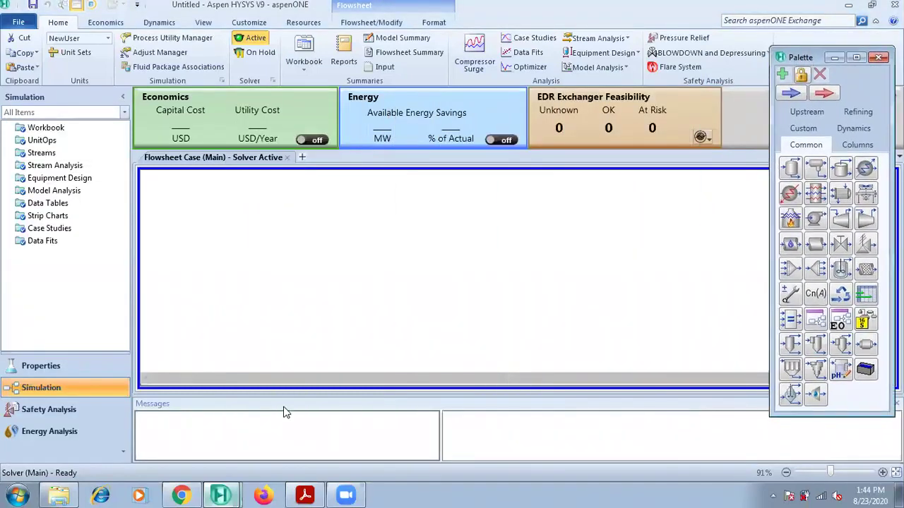
Step: Place a material stream on the flowsheet and name it Feed
left_click(792, 94)
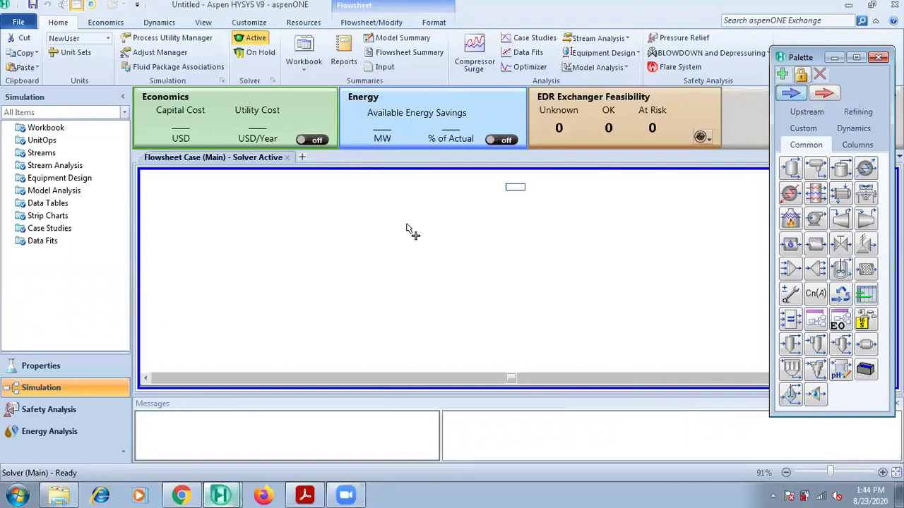
left_click(287, 267)
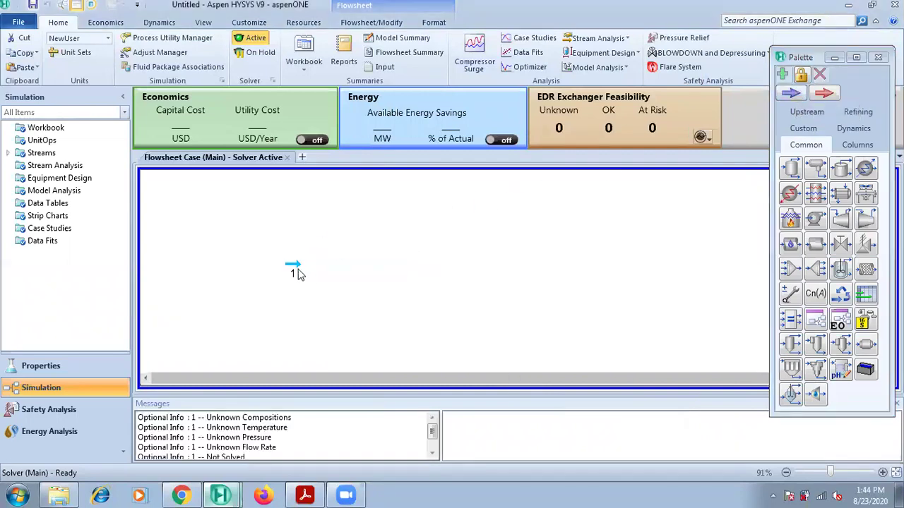
double_click(293, 266)
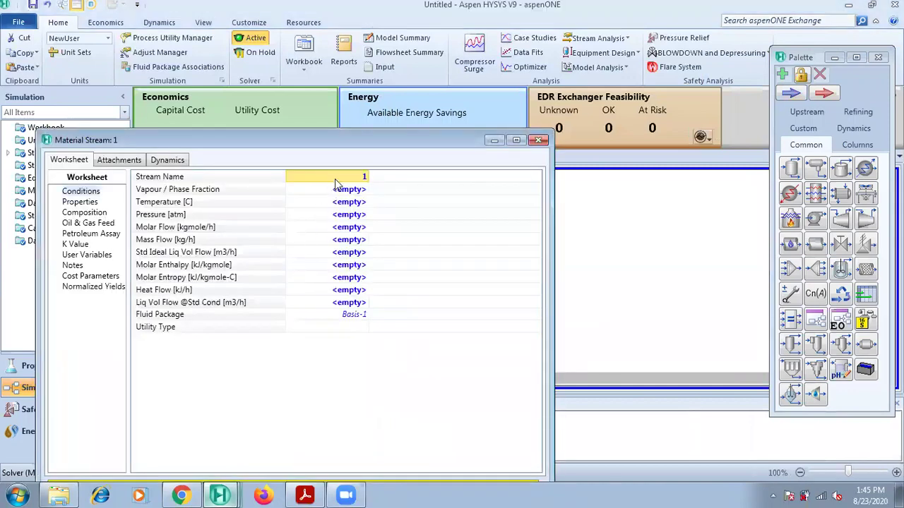
type("Feed")
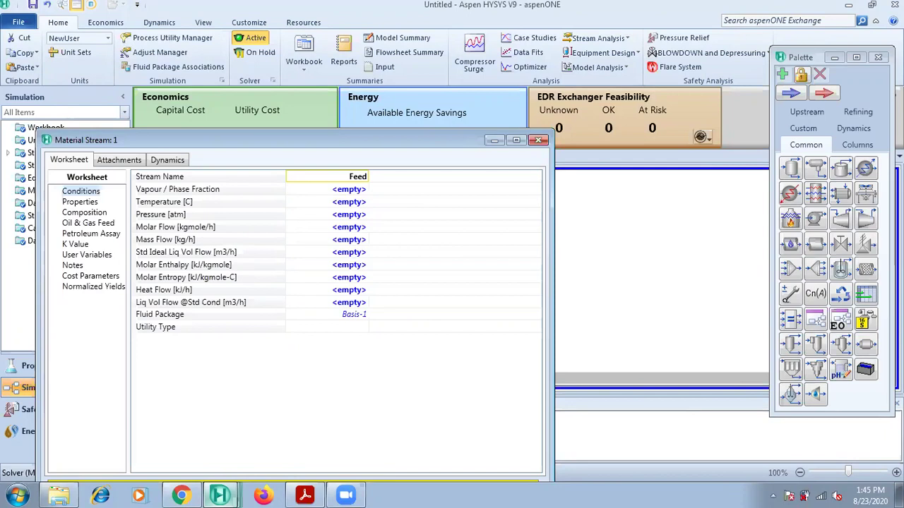
key("Return")
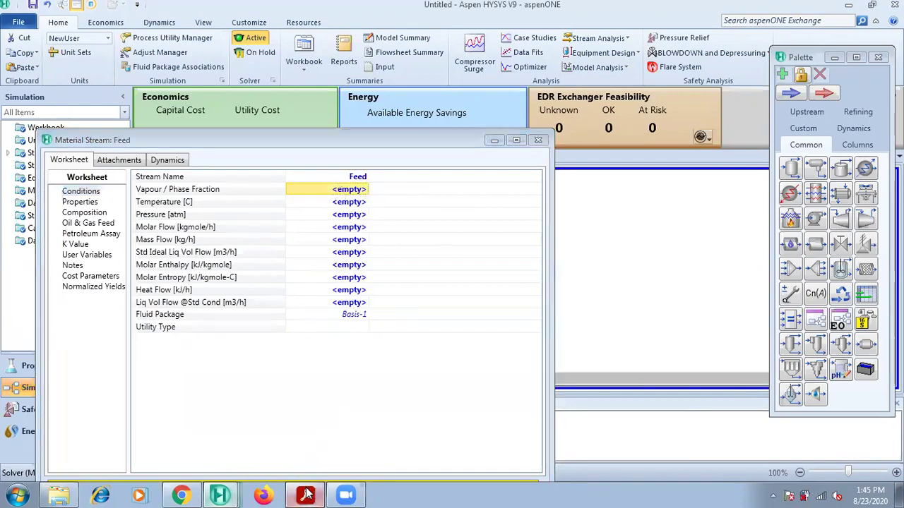
Step: Check the CASE-1 : COOLER problem statement in the training PDF for the feed conditions, and return to Aspen HYSYS
left_click(305, 495)
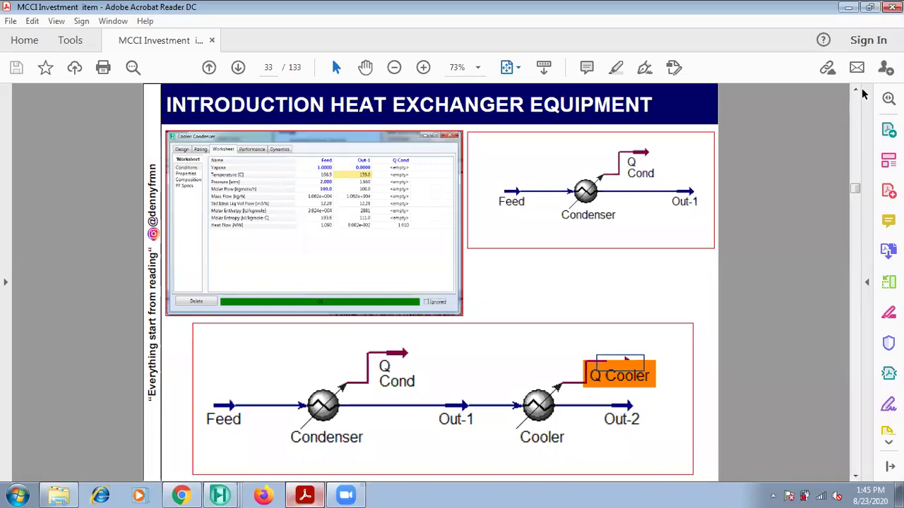
scroll(740, 221, "down", 1)
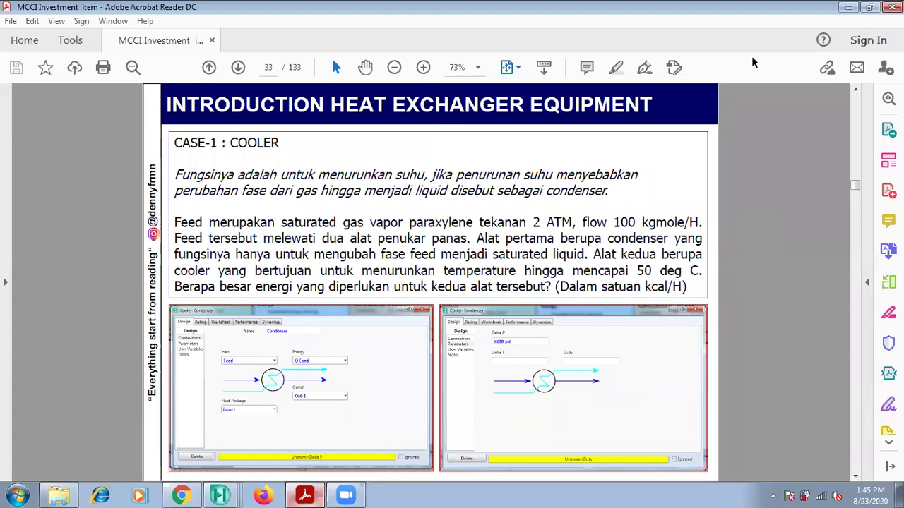
left_click(846, 7)
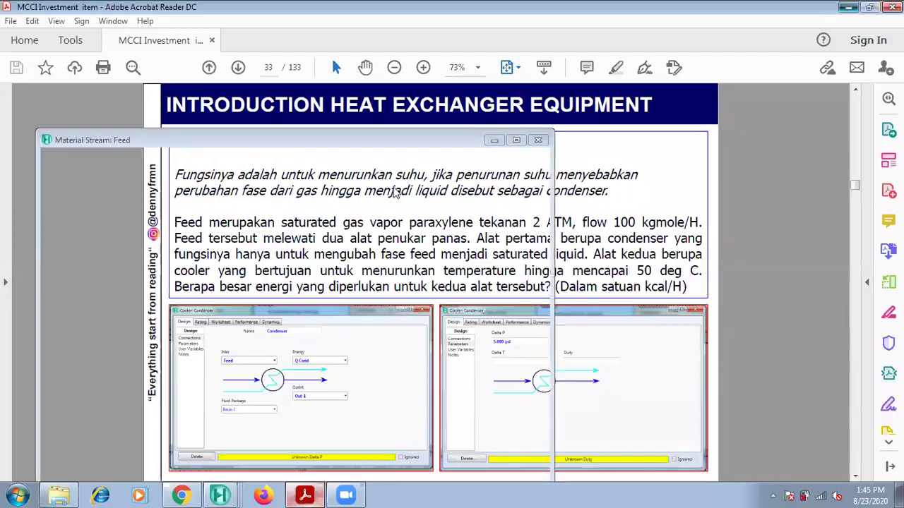
Step: Try to set the p-Xylene mole fraction of the Feed stream to 1
left_click(85, 214)
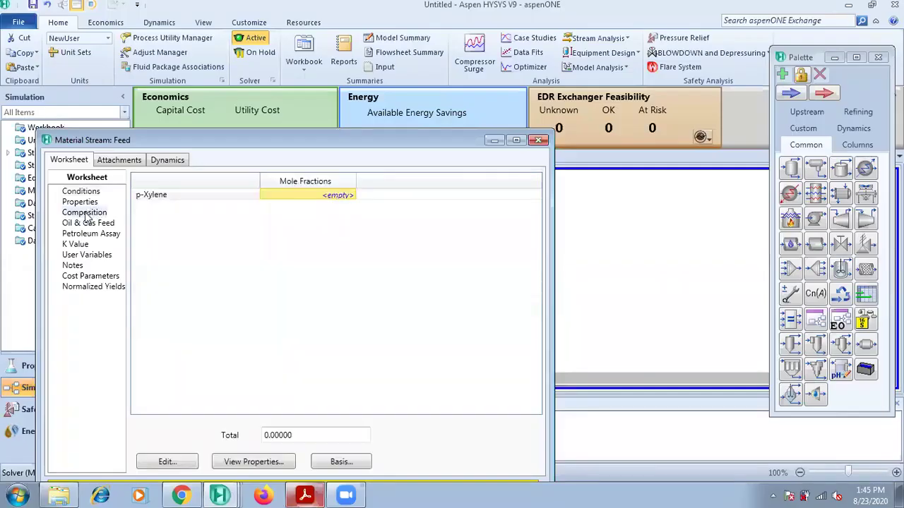
left_click(164, 460)
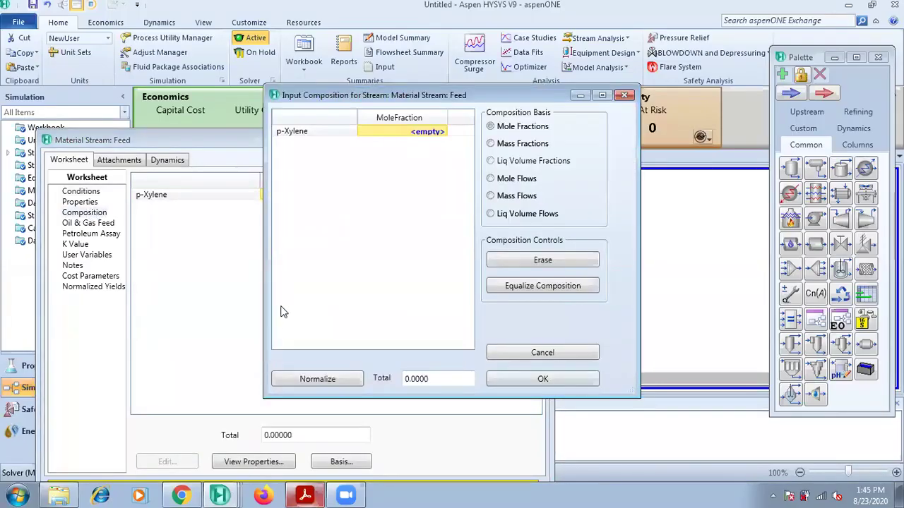
left_click(414, 138)
type("1")
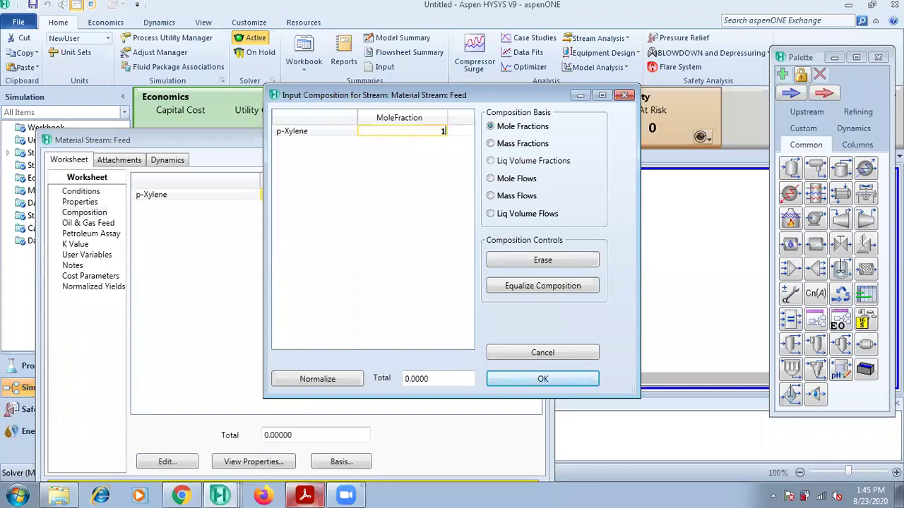
left_click(520, 376)
left_click(579, 382)
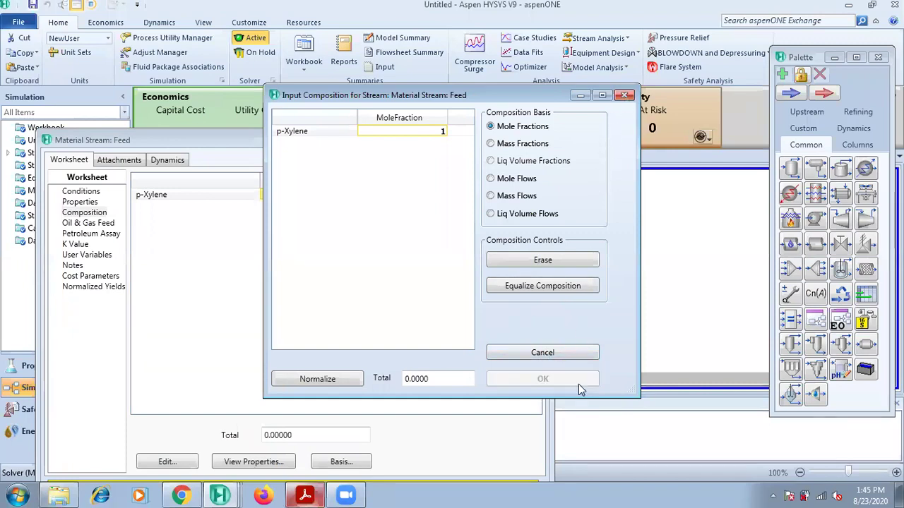
left_click(624, 96)
left_click(537, 139)
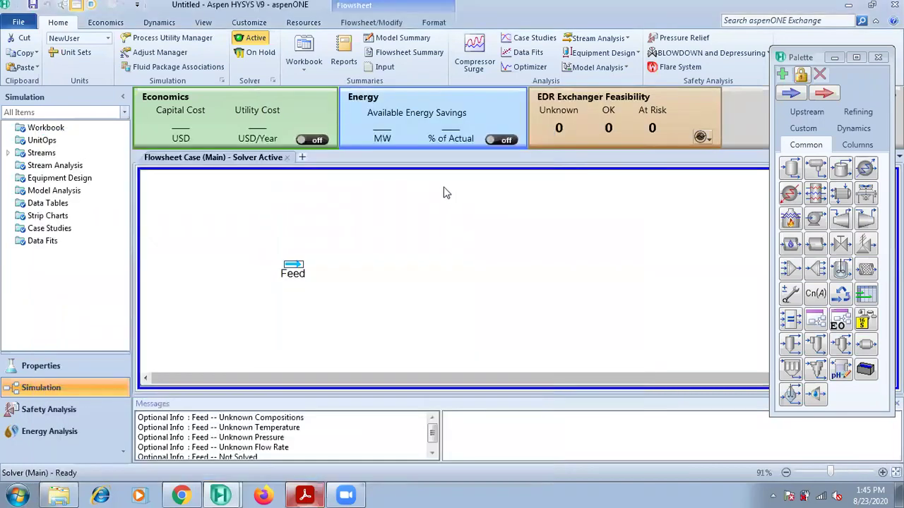
Step: Set the Feed stream's composition to a p-Xylene mole fraction of 1
double_click(293, 266)
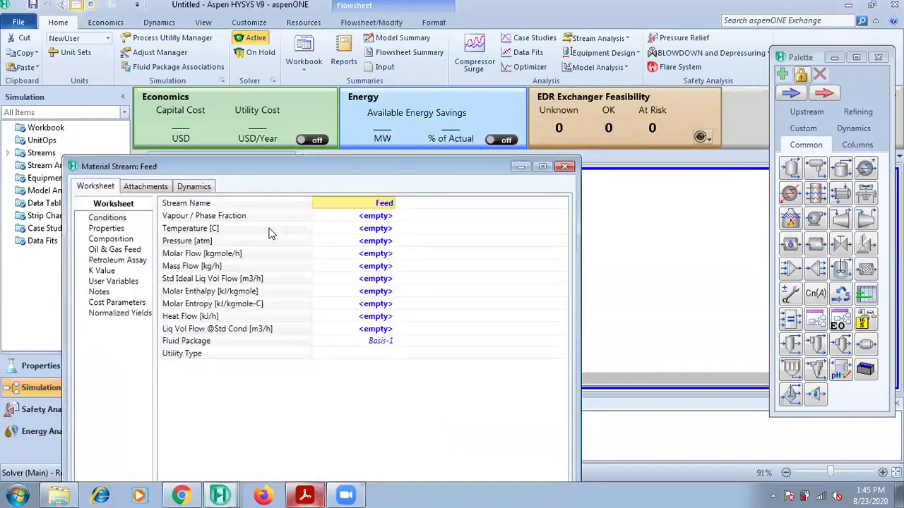
left_click_drag(276, 164, 454, 60)
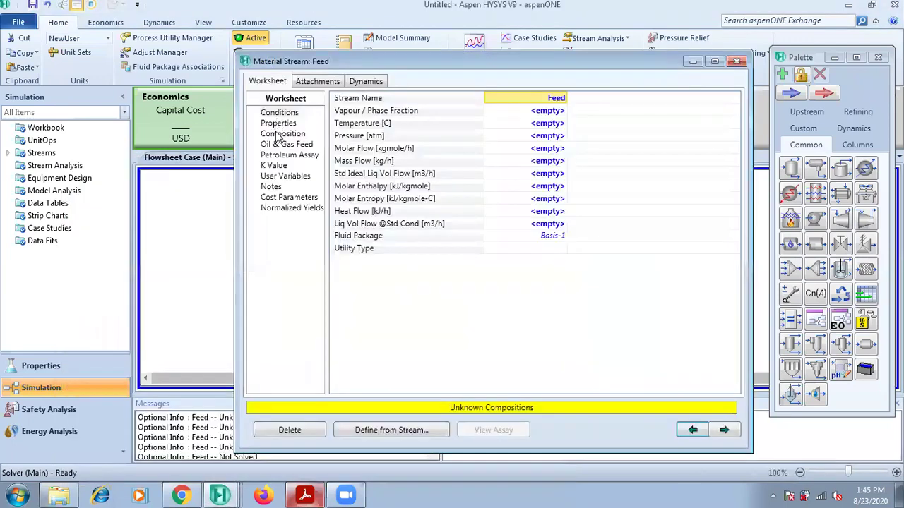
left_click(282, 133)
left_click(365, 383)
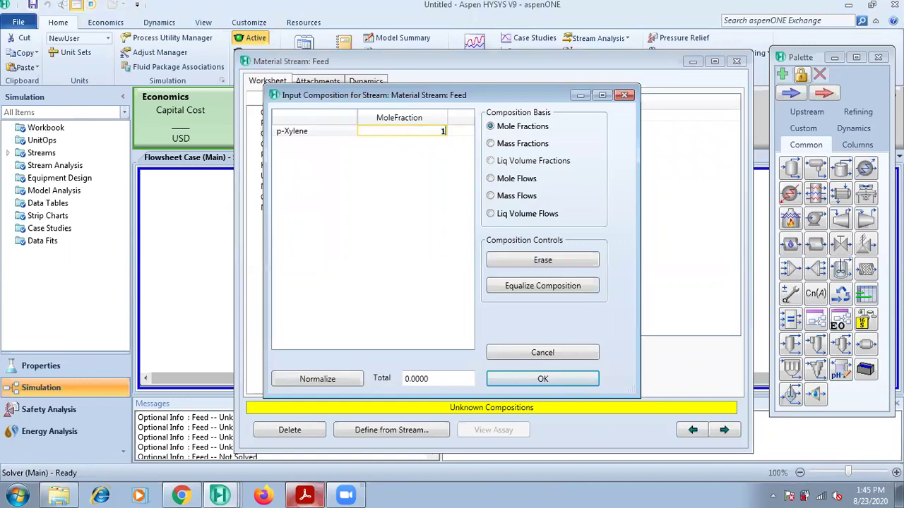
left_click(565, 379)
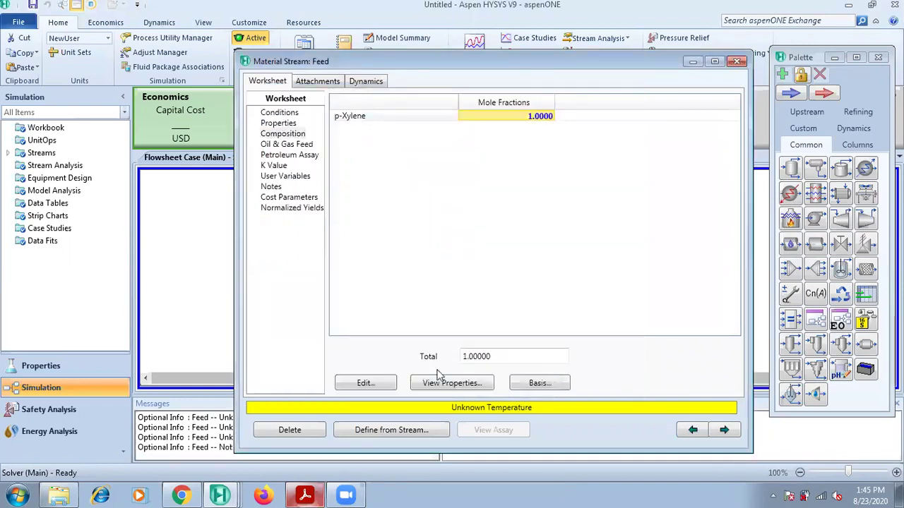
Step: Show the Feed stream's conditions, check the feed specification in the training PDF, and return to the stream in Aspen HYSYS
left_click(279, 113)
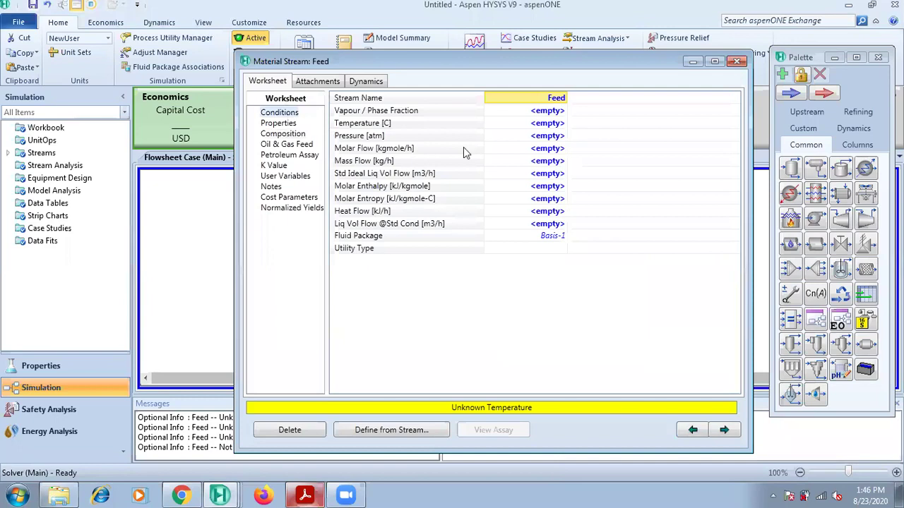
left_click(317, 494)
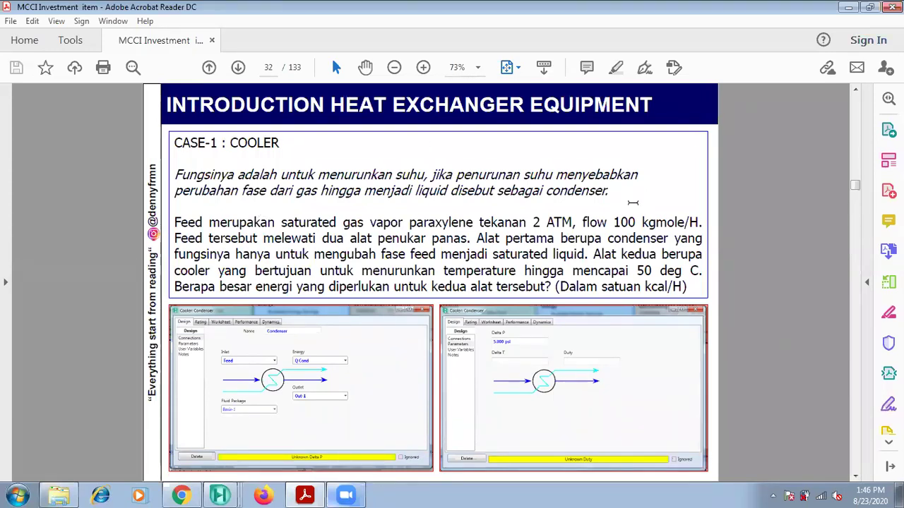
left_click(229, 494)
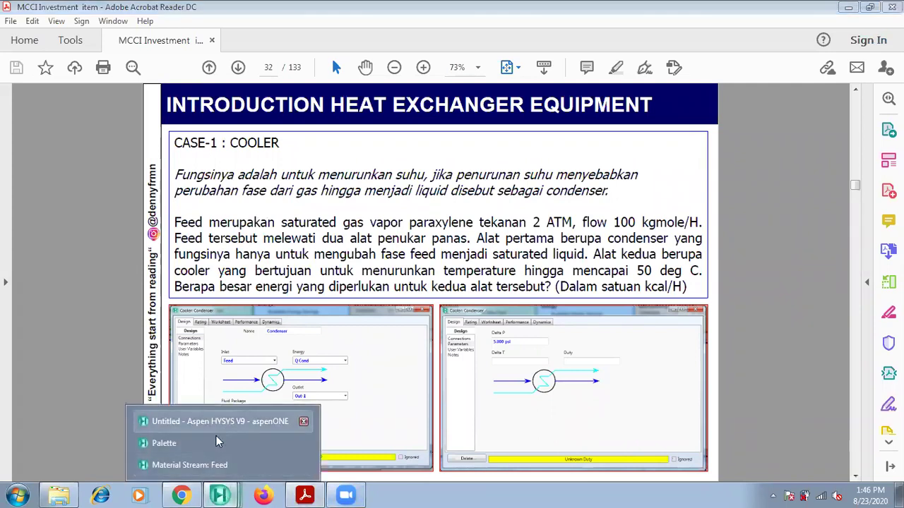
left_click(217, 466)
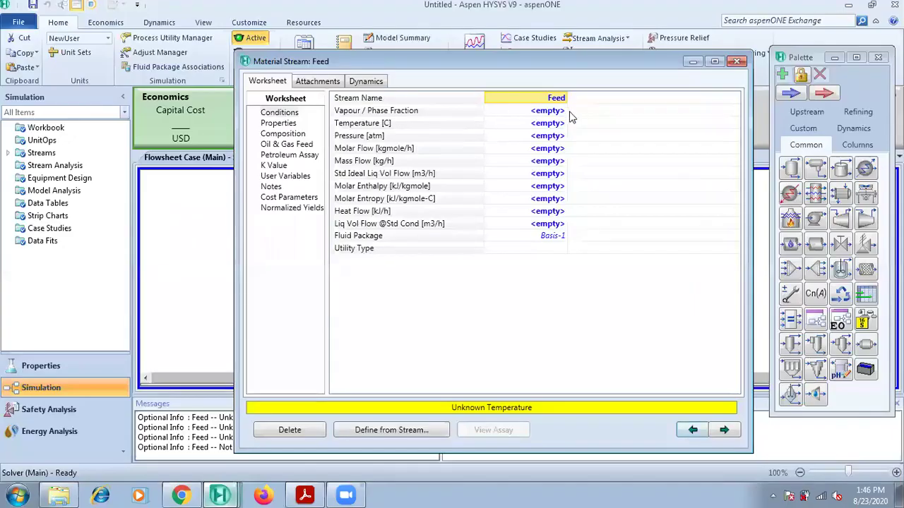
Step: Set the Feed stream's vapour fraction to 1 and its pressure to 2 atm
left_click(561, 113)
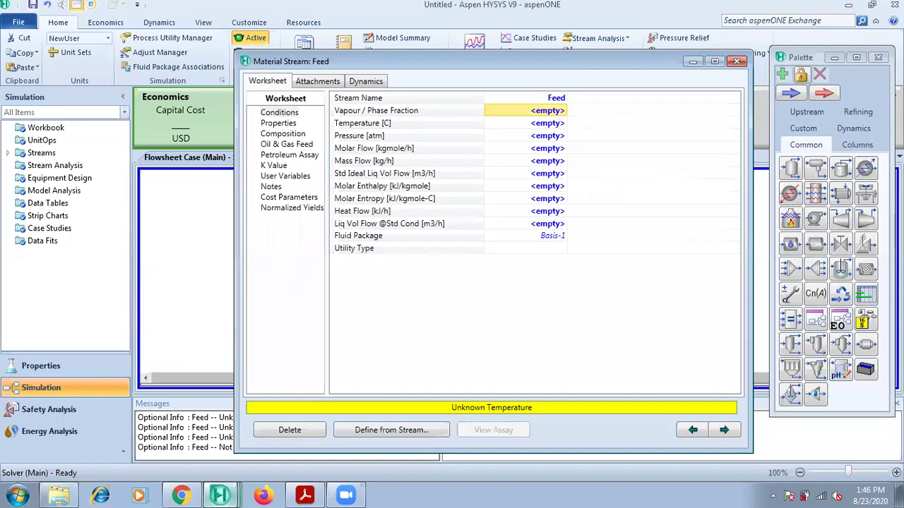
type("1")
key("Return")
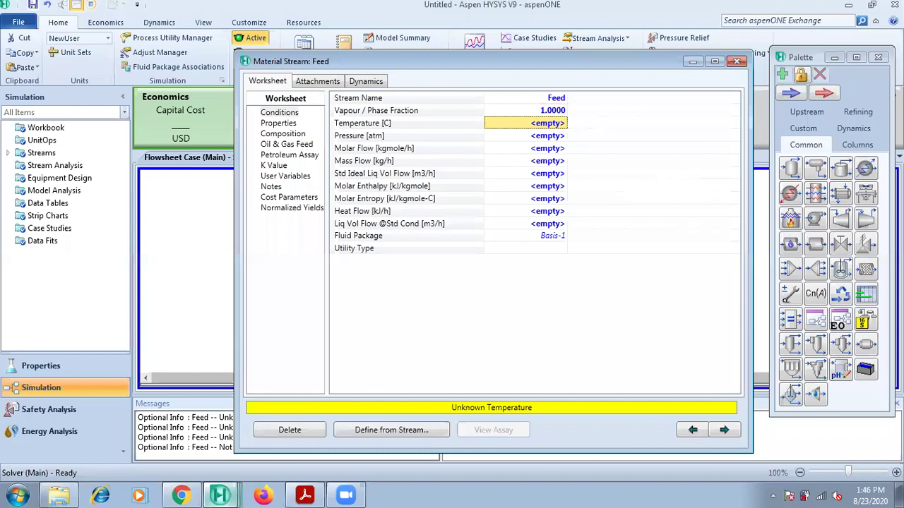
left_click(533, 139)
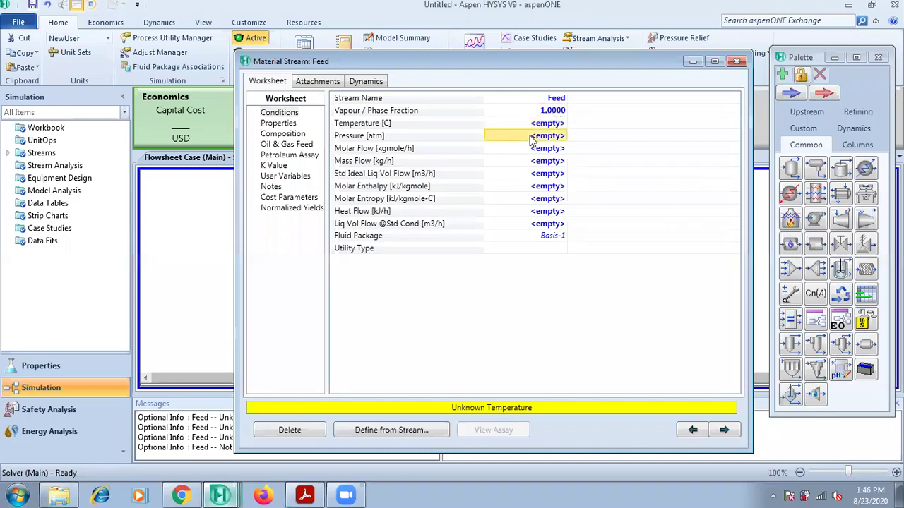
type("2")
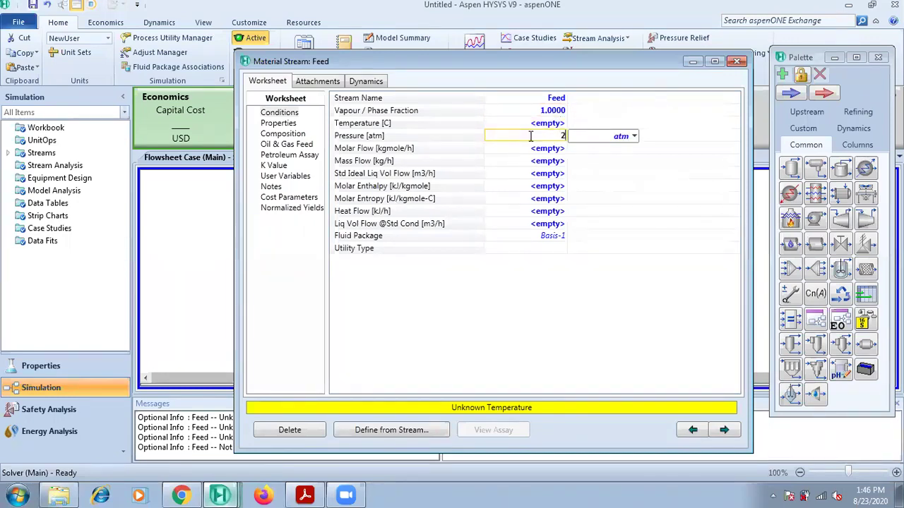
key("Return")
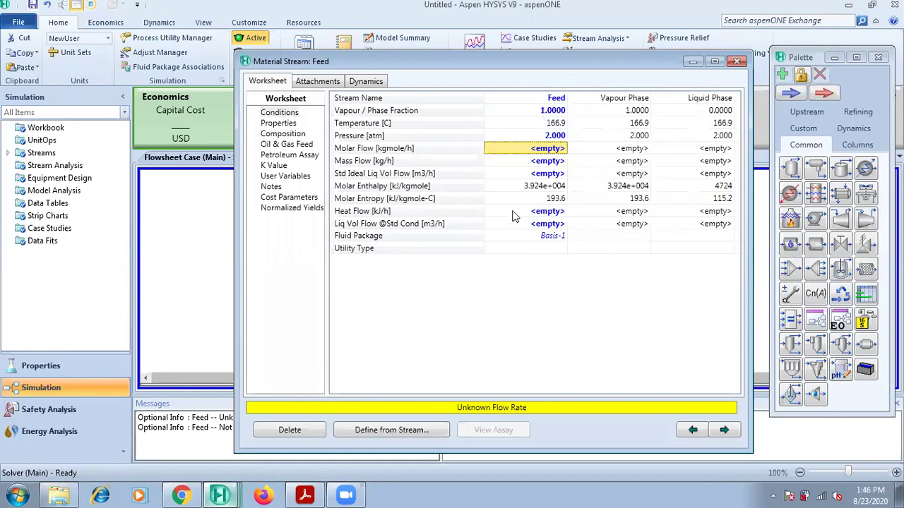
Step: Check the feed flow in the training PDF, set the Feed stream's molar flow to 100 kgmole/h in Aspen HYSYS, and close the stream
left_click(305, 495)
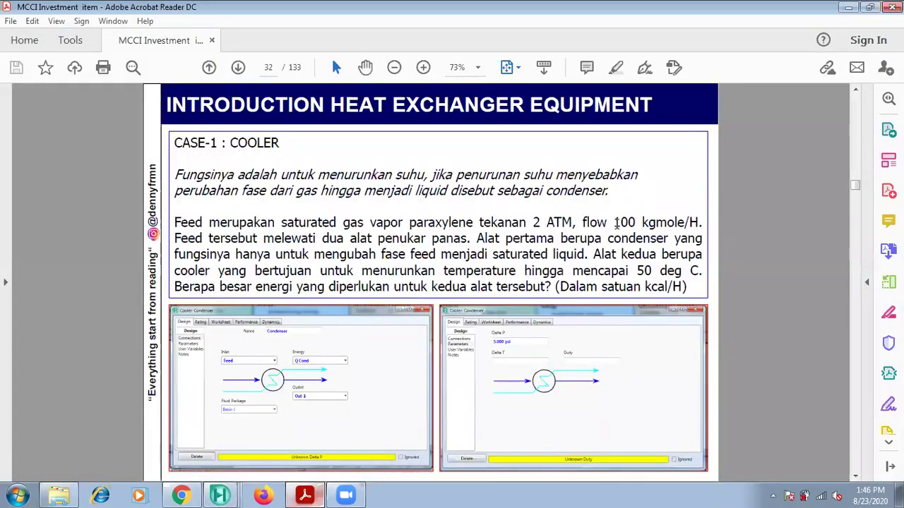
mouse_move(219, 495)
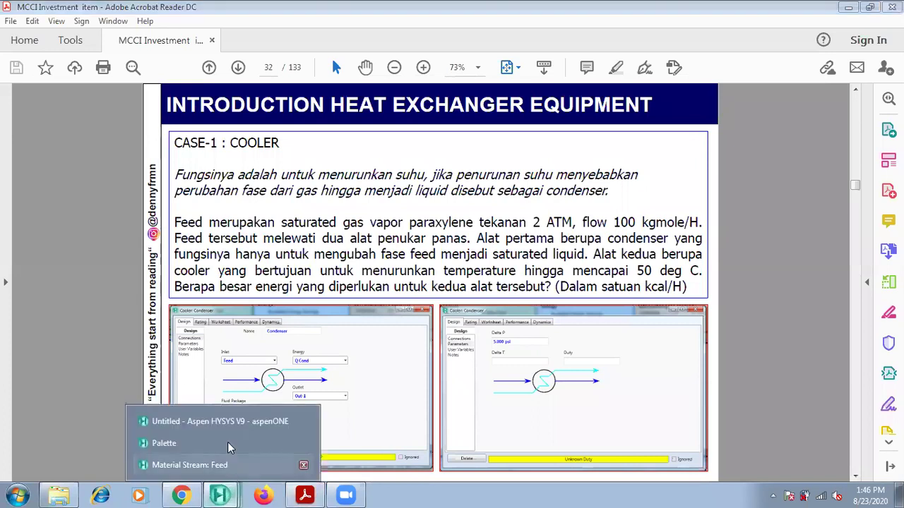
left_click(212, 465)
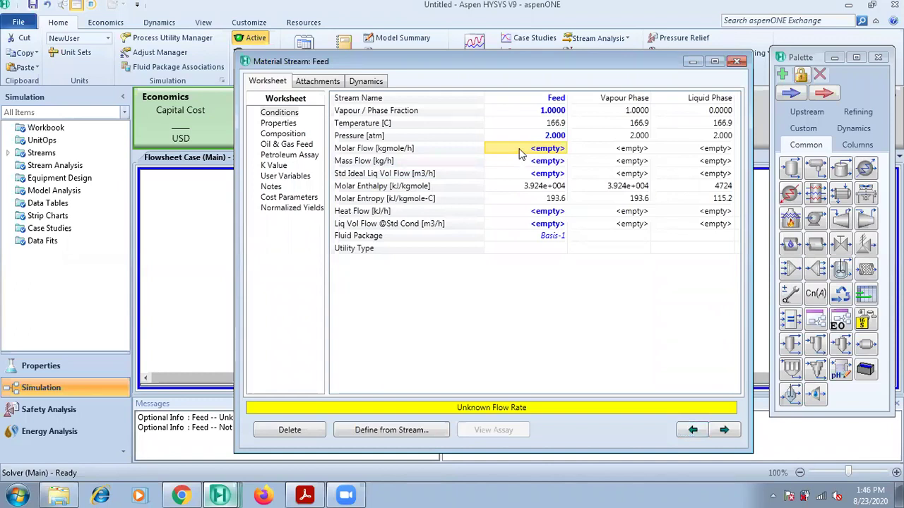
type("100")
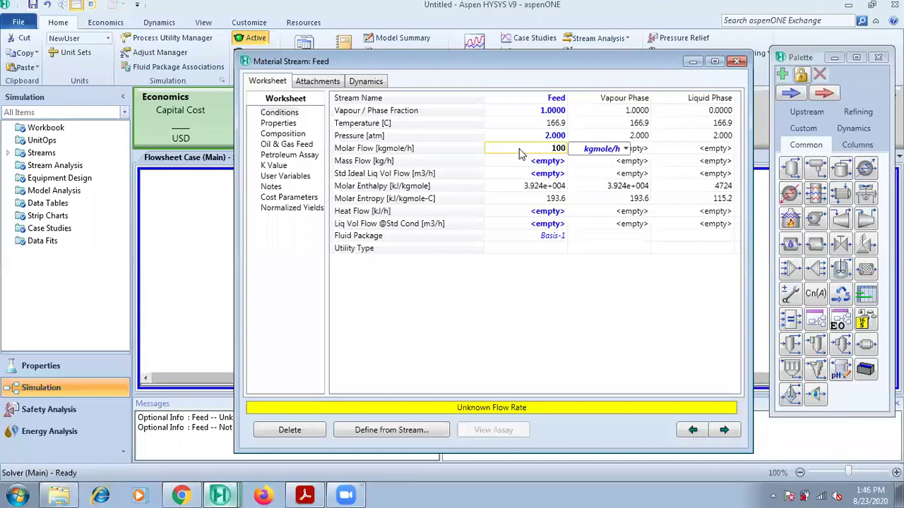
key("Return")
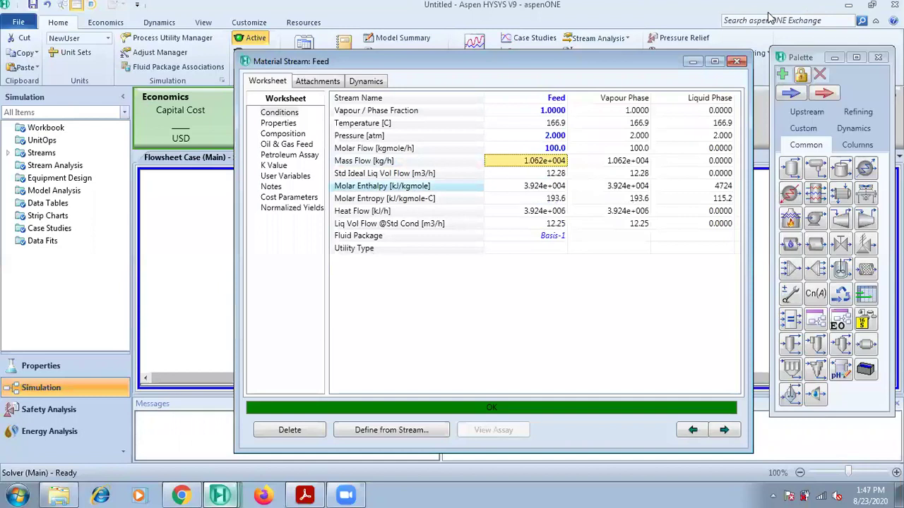
left_click(737, 63)
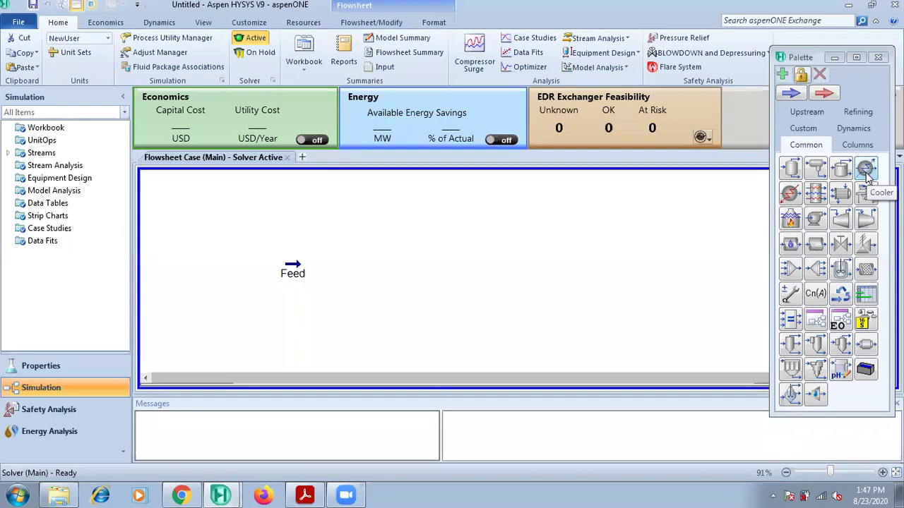
Step: Place a Cooler on the flowsheet beside the Feed stream and open its properties
left_click_drag(867, 177, 337, 291)
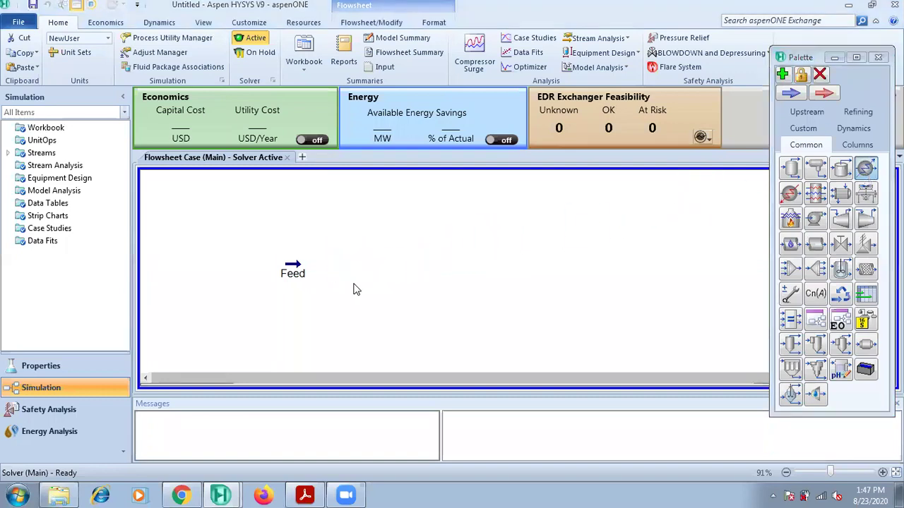
left_click(516, 263)
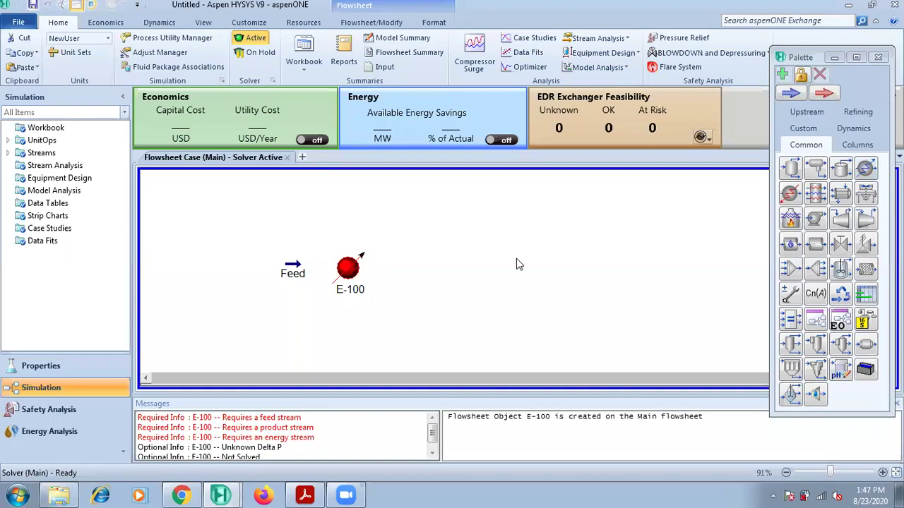
double_click(345, 273)
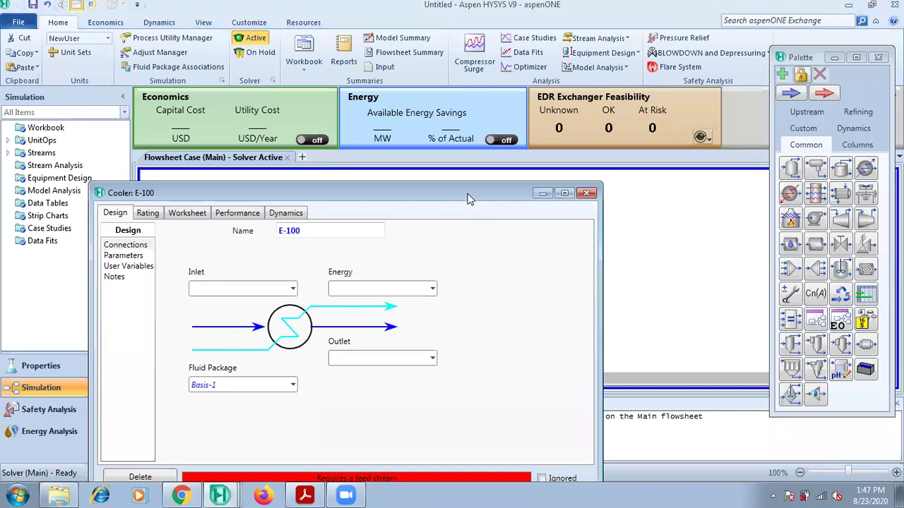
left_click_drag(467, 199, 567, 146)
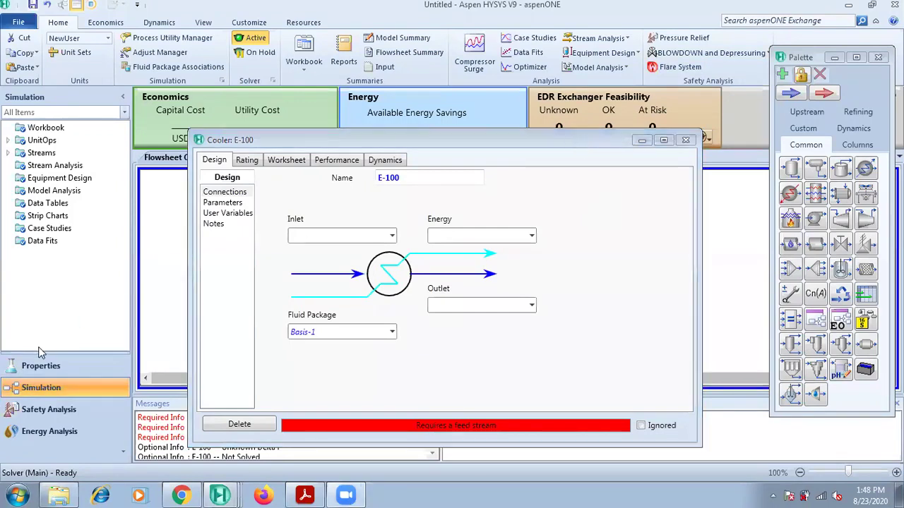
Step: Review Component List - 1 in the properties environment and return to the simulation environment
left_click(27, 364)
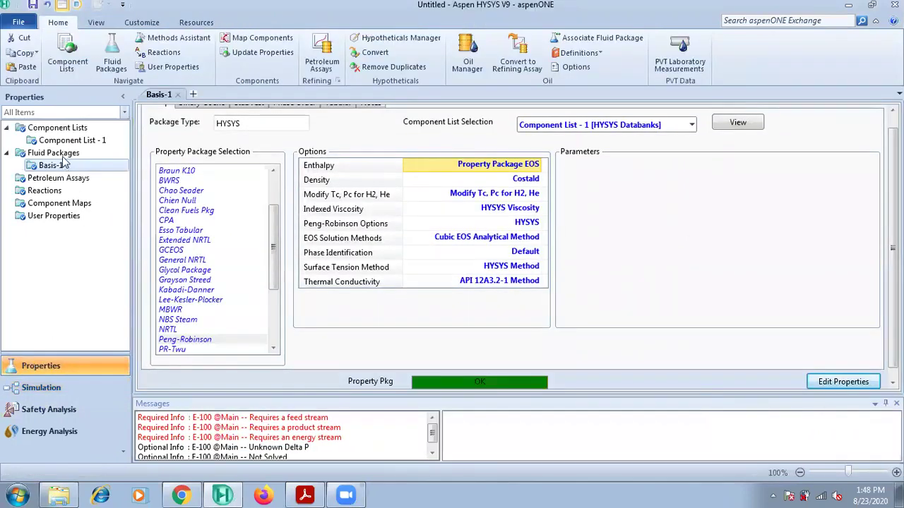
left_click(62, 140)
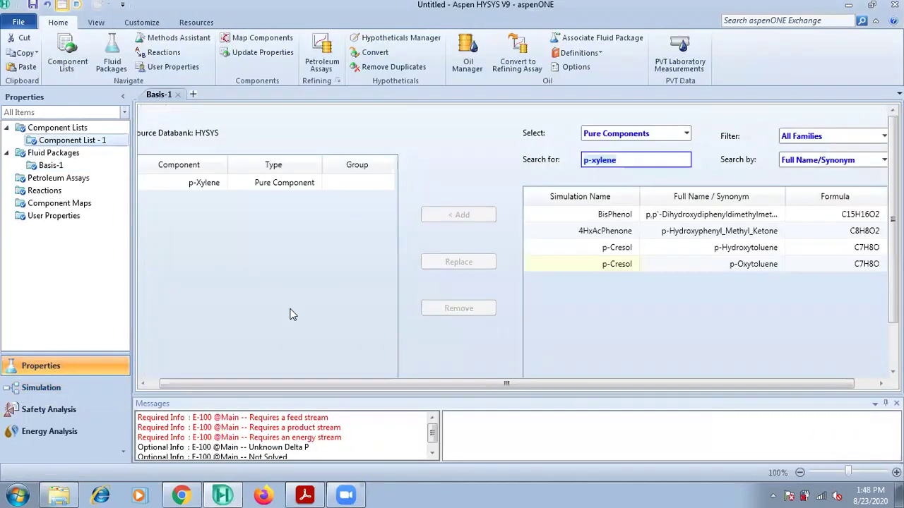
left_click(622, 160)
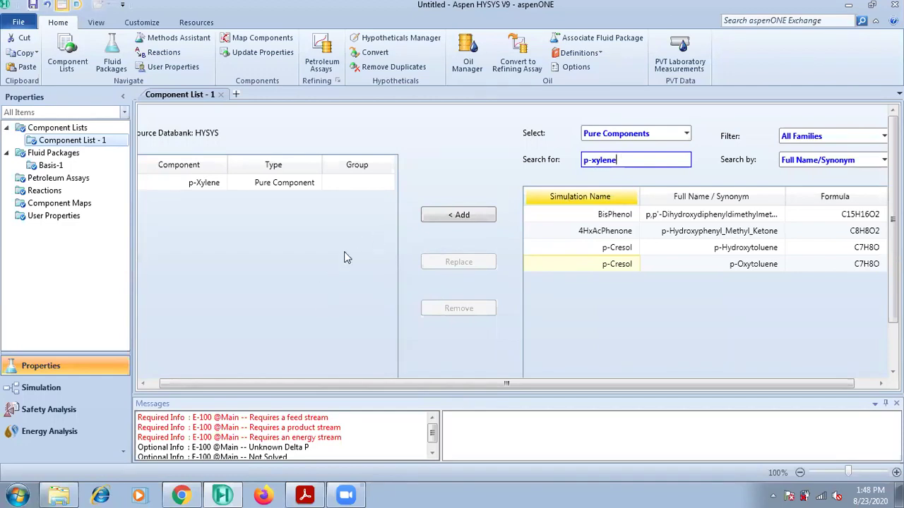
left_click(64, 390)
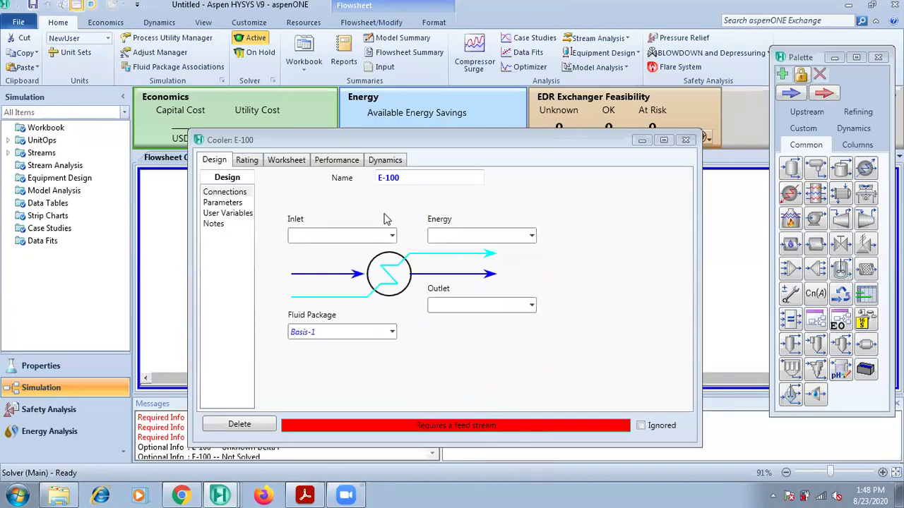
Step: Connect Feed as the cooler's inlet and create an outlet stream named OUT-CONDENSER
left_click(392, 236)
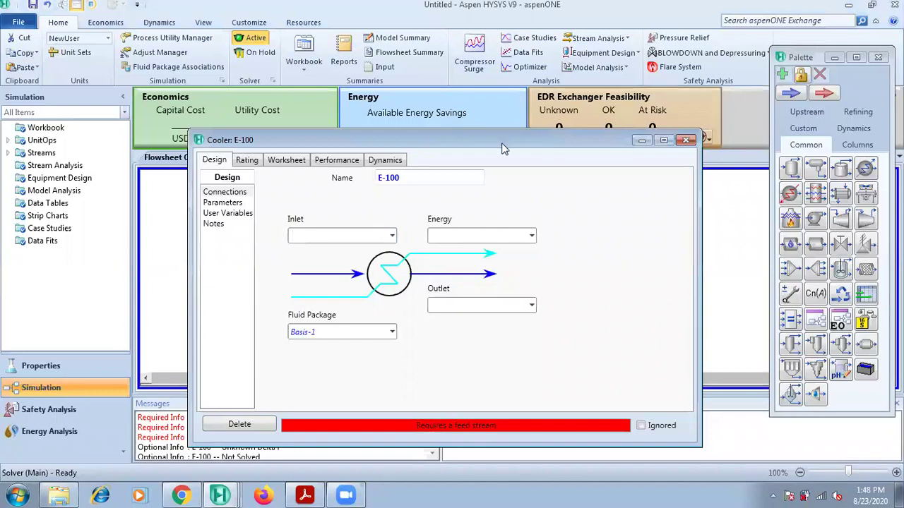
left_click_drag(501, 148, 690, 128)
left_click(582, 216)
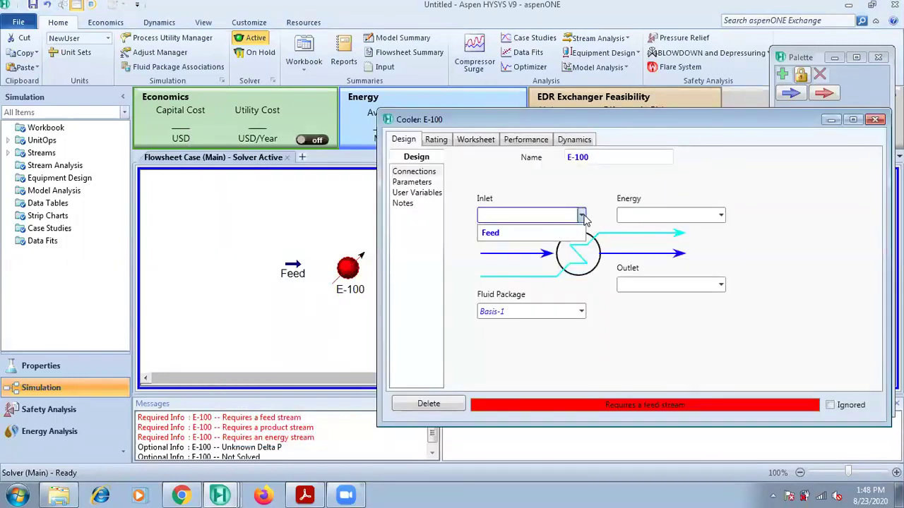
left_click(498, 234)
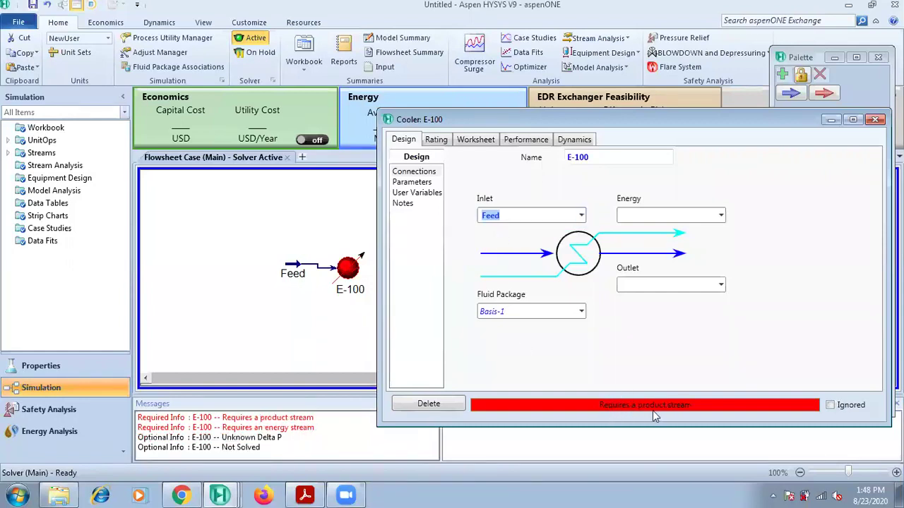
left_click(660, 284)
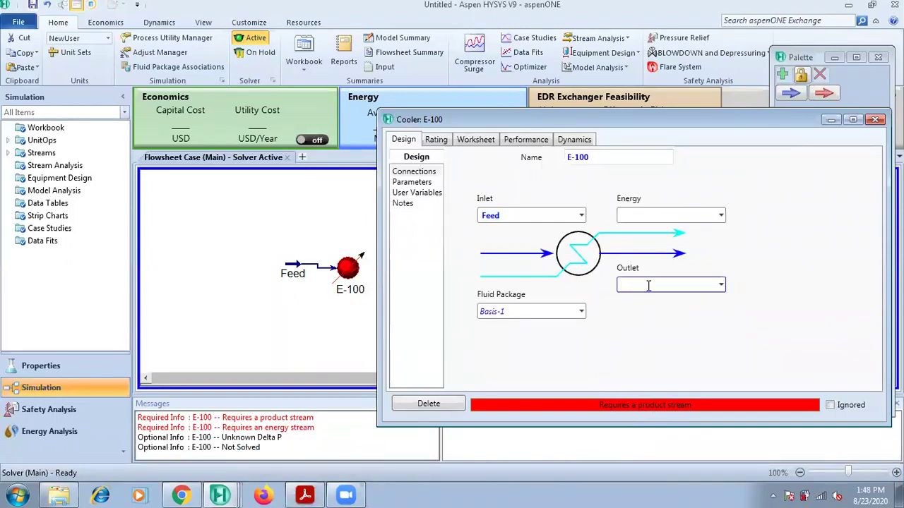
type("OUT-CONDENSER")
key("Return")
Step: Rename the cooler to CONDENSER and move its window clear of the object palette
left_click(600, 156)
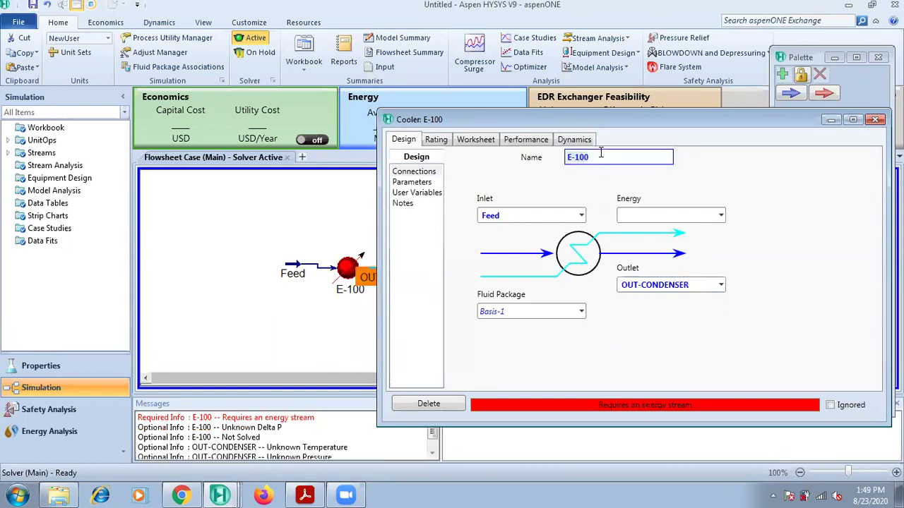
type("c")
type("COND")
type("ENSE")
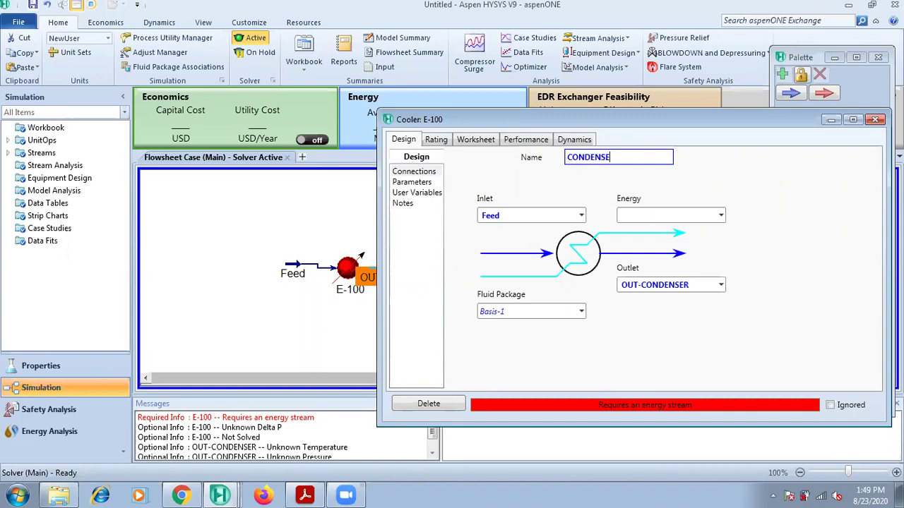
type("R")
key("Return")
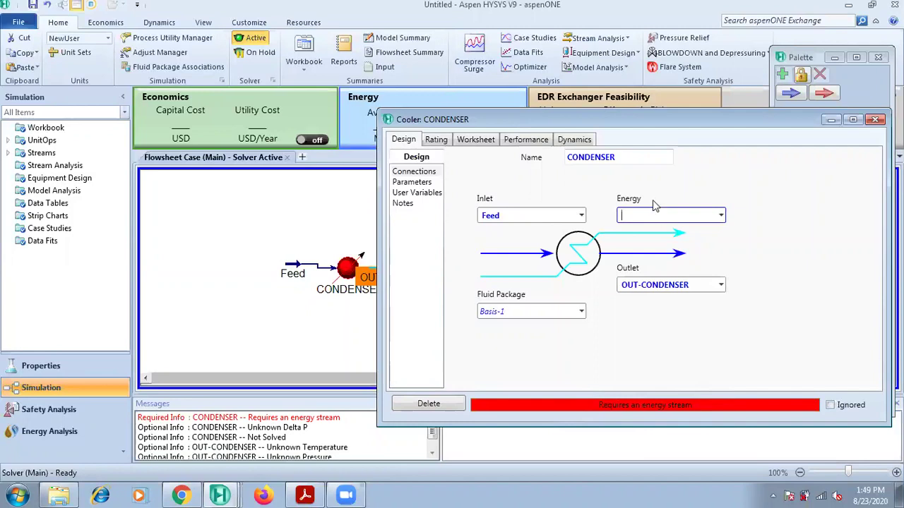
left_click_drag(613, 119, 421, 87)
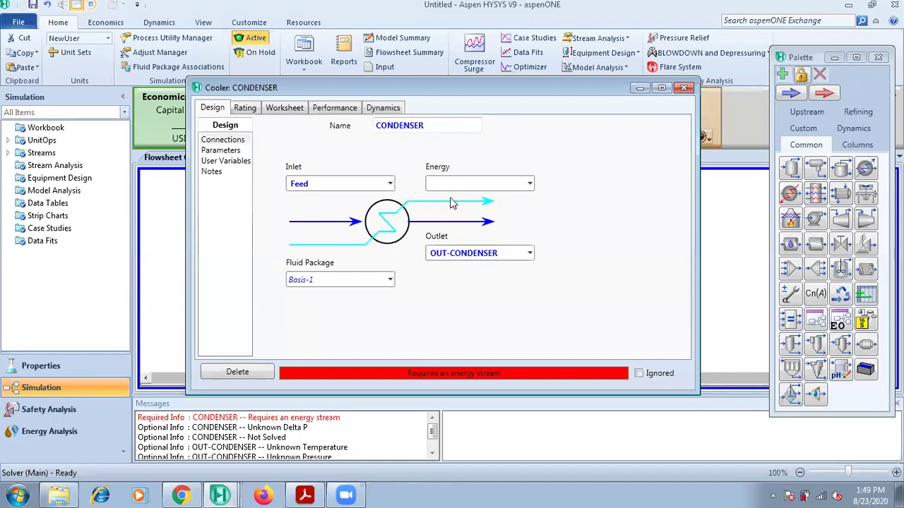
Step: Create an energy stream named Q-COND for the condenser and move the Feed stream farther away from it on the flowsheet
type("Q-COND")
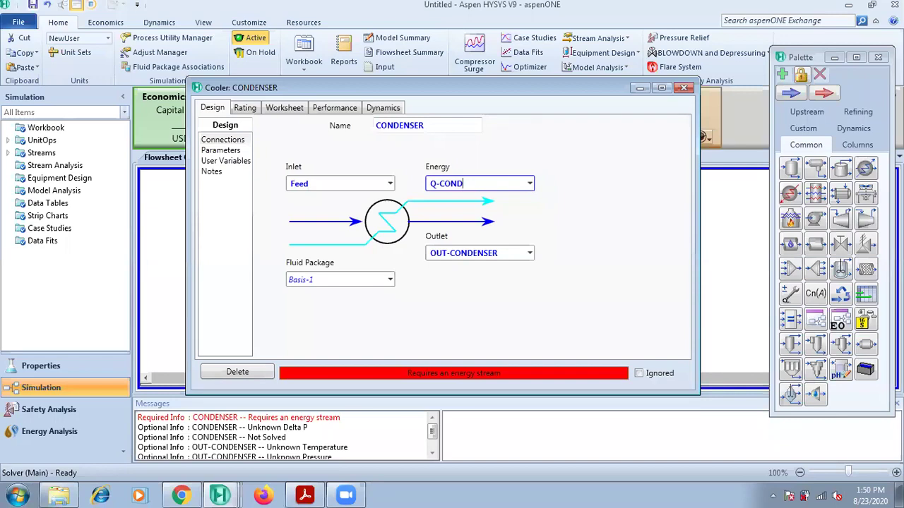
key("Return")
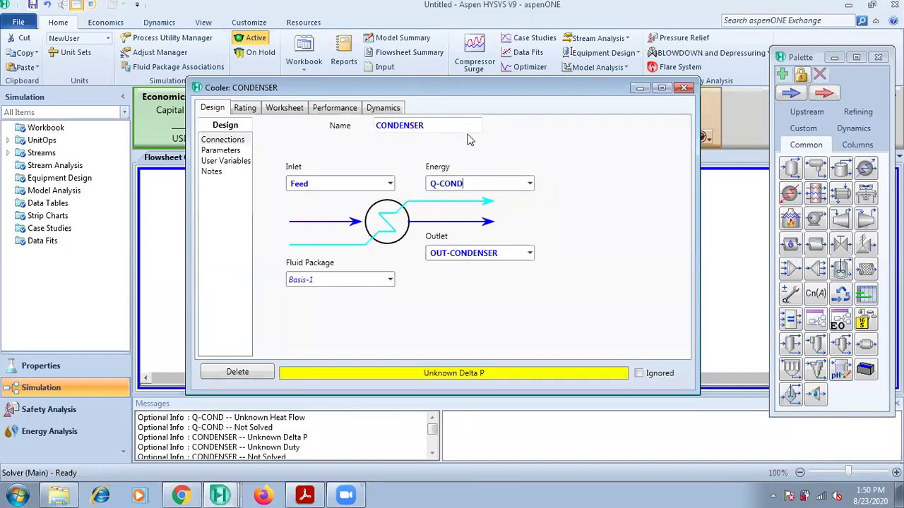
left_click_drag(438, 87, 641, 71)
left_click(296, 268)
left_click_drag(274, 275, 253, 280)
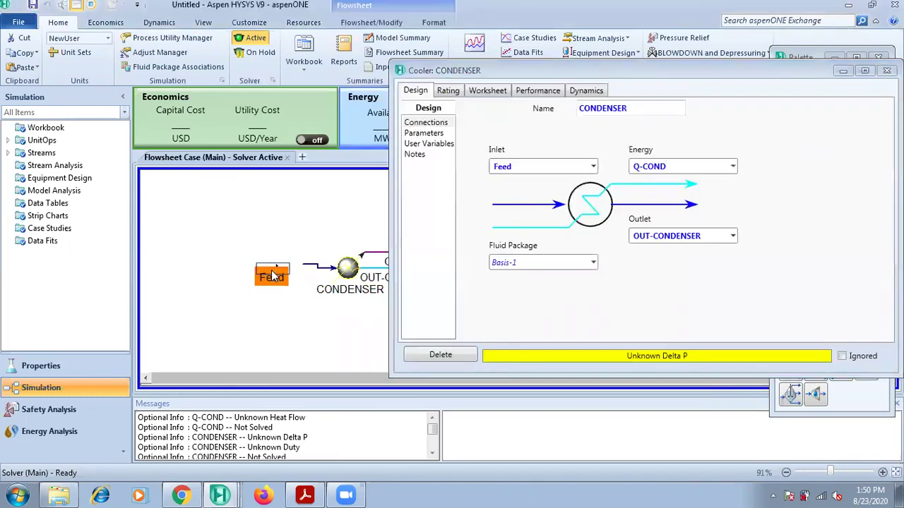
left_click_drag(678, 73, 612, 92)
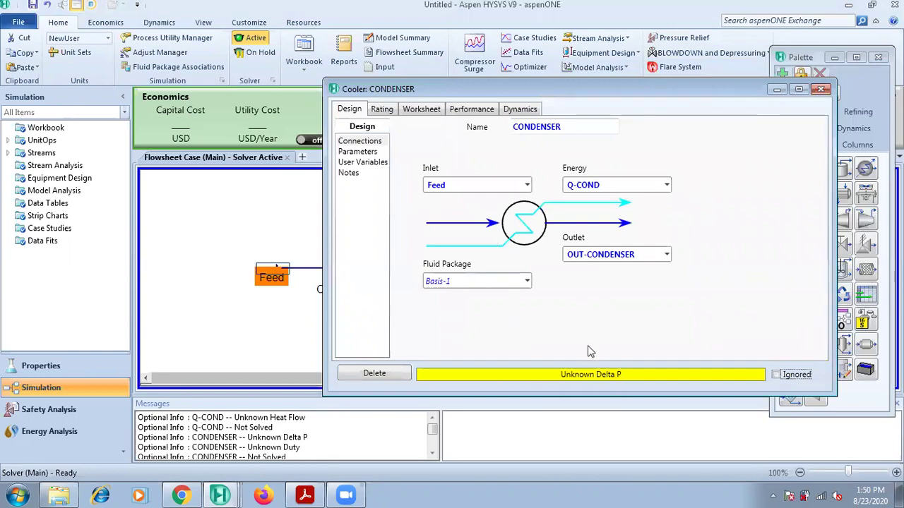
Step: Check the CASE-1 cooler exercise in Acrobat Reader for the condenser settings and return to the HYSYS condenser window
mouse_move(308, 494)
left_click(311, 466)
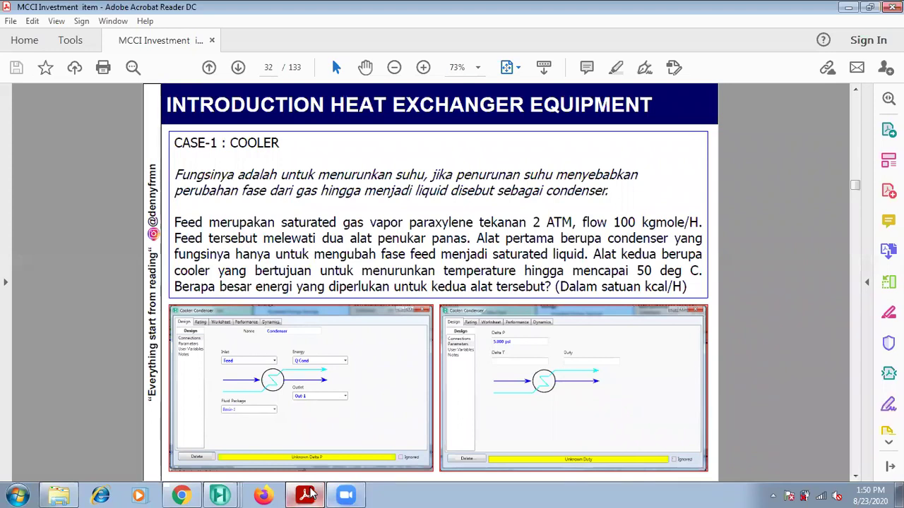
mouse_move(223, 494)
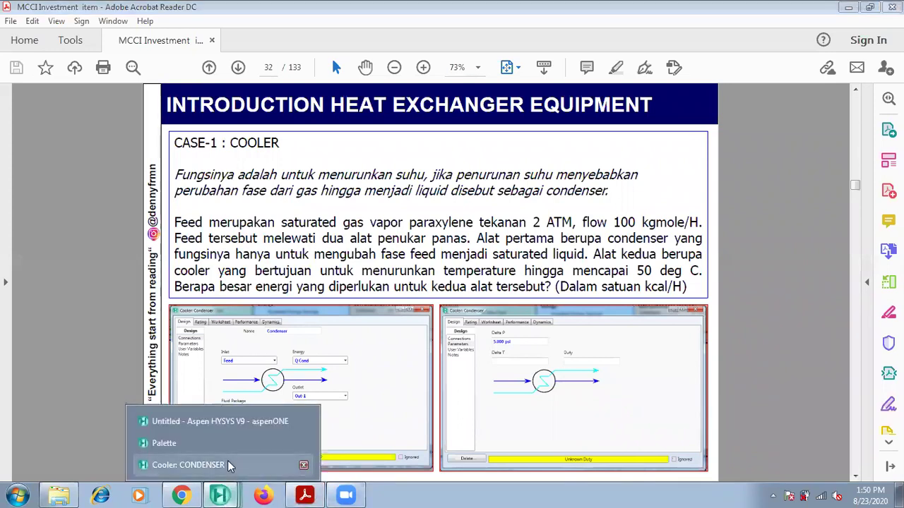
left_click(230, 467)
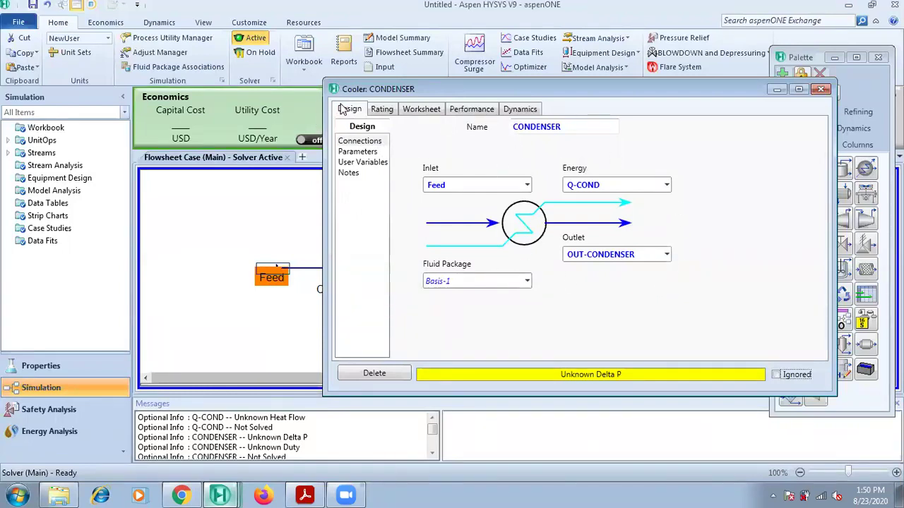
Step: Set the condenser's Delta P to 5 psi in its design parameters
left_click(359, 152)
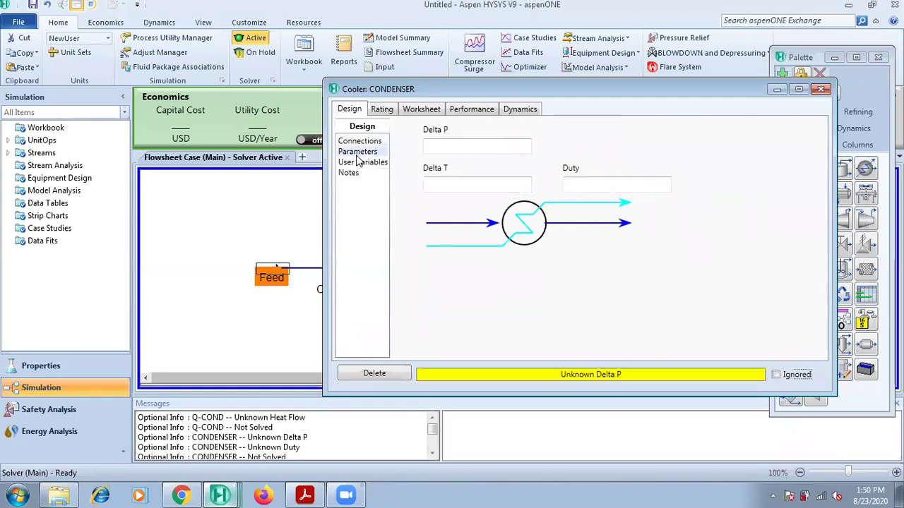
left_click(435, 149)
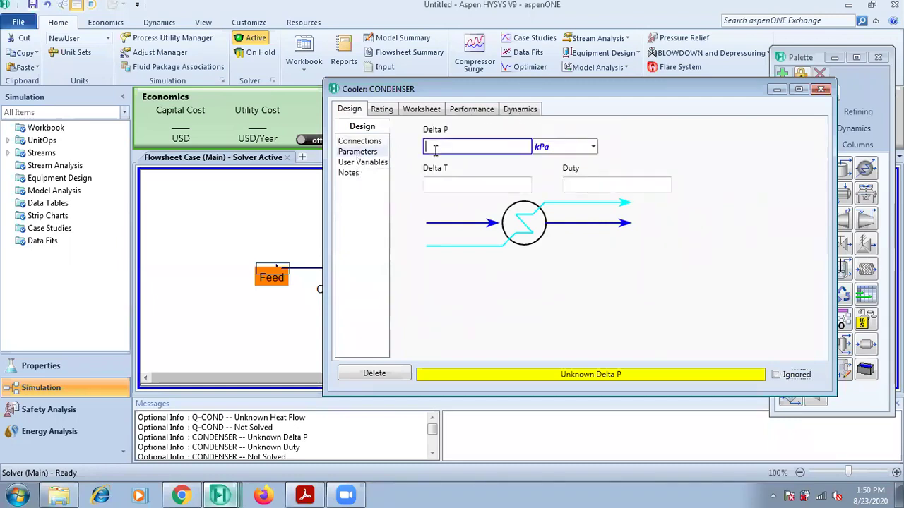
type("5")
left_click(593, 146)
left_click_drag(593, 199, 592, 250)
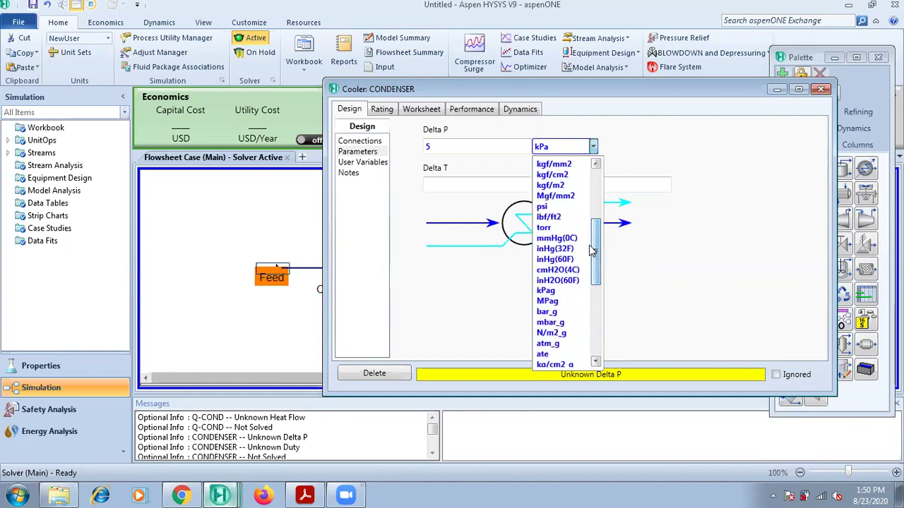
left_click(562, 207)
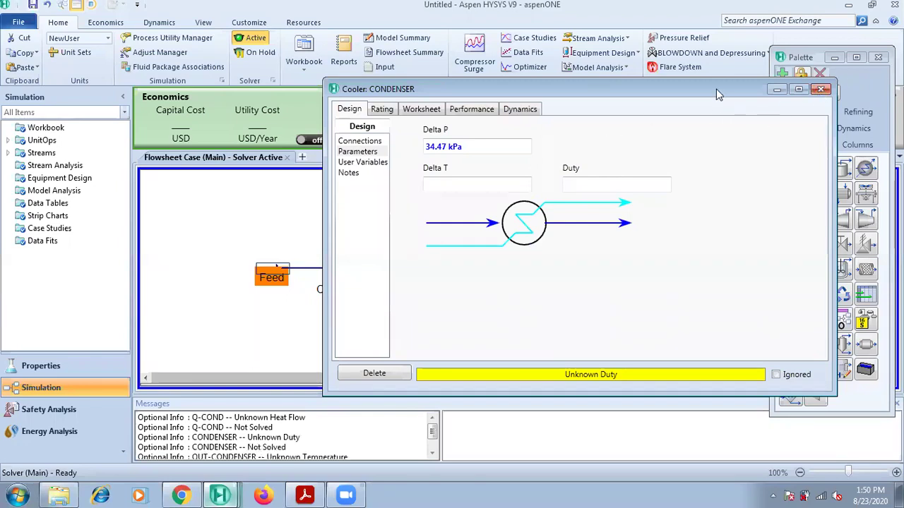
left_click_drag(716, 89, 623, 115)
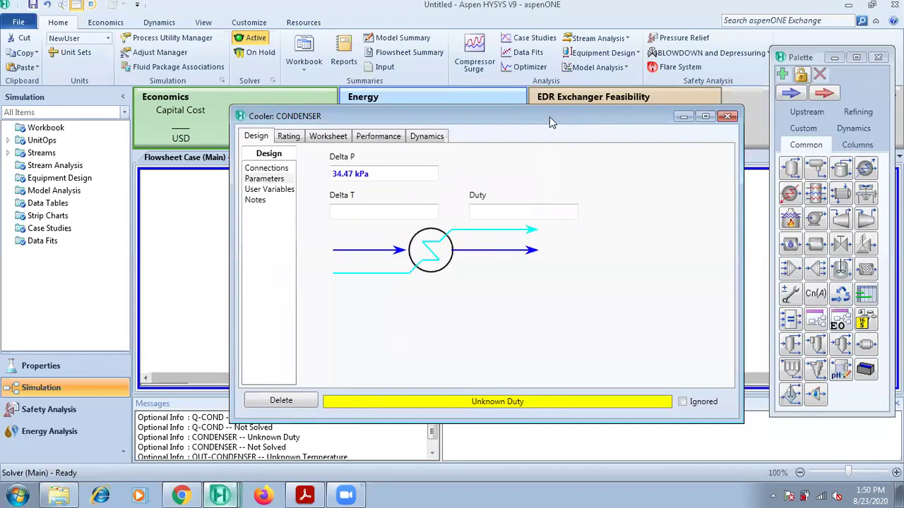
left_click_drag(549, 118, 557, 114)
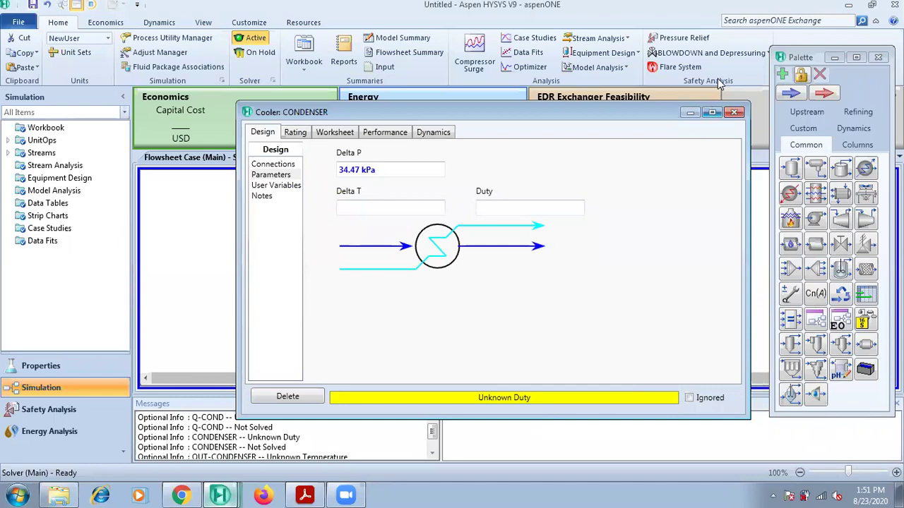
Step: Close the condenser's properties and spread Q-COND and OUT-CONDENSER farther from the condenser on the flowsheet
left_click(734, 111)
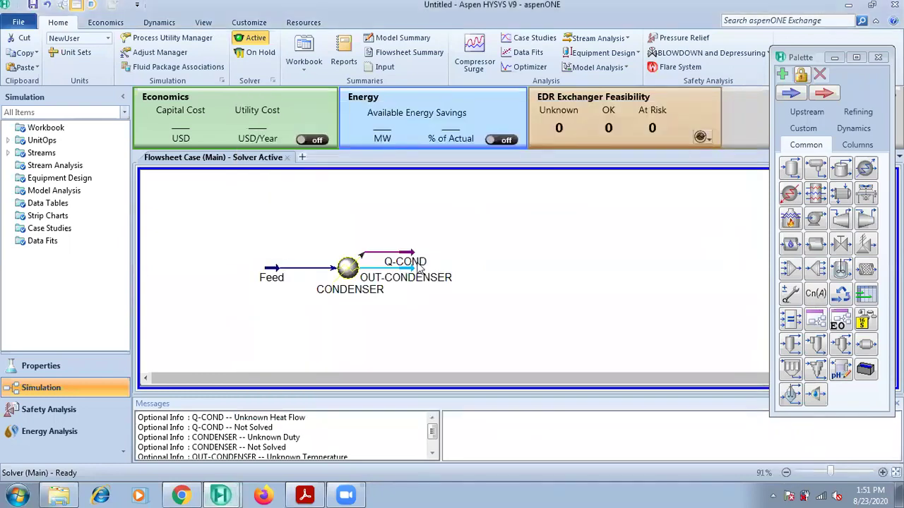
left_click_drag(413, 259, 412, 220)
left_click_drag(408, 273, 458, 275)
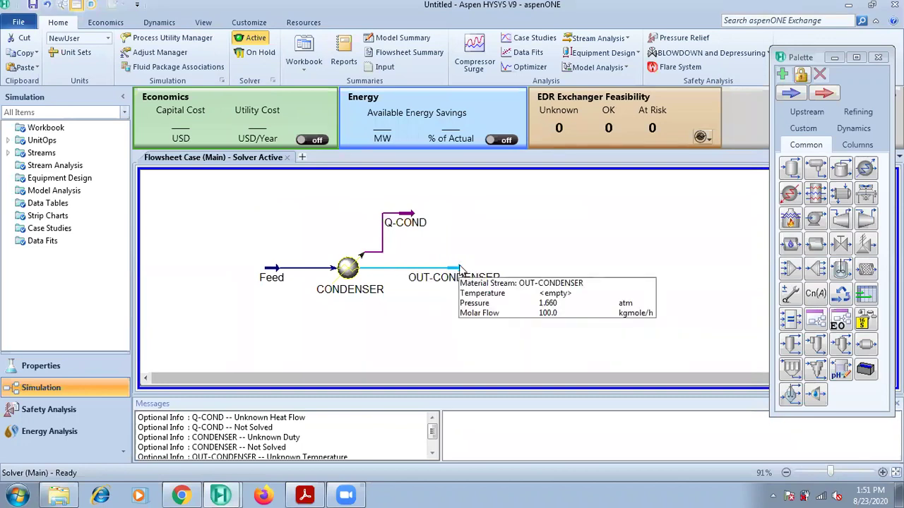
Step: Set the vapour fraction of the OUT-CONDENSER stream to 0 in the stream's own conditions
left_click(459, 275)
double_click(459, 275)
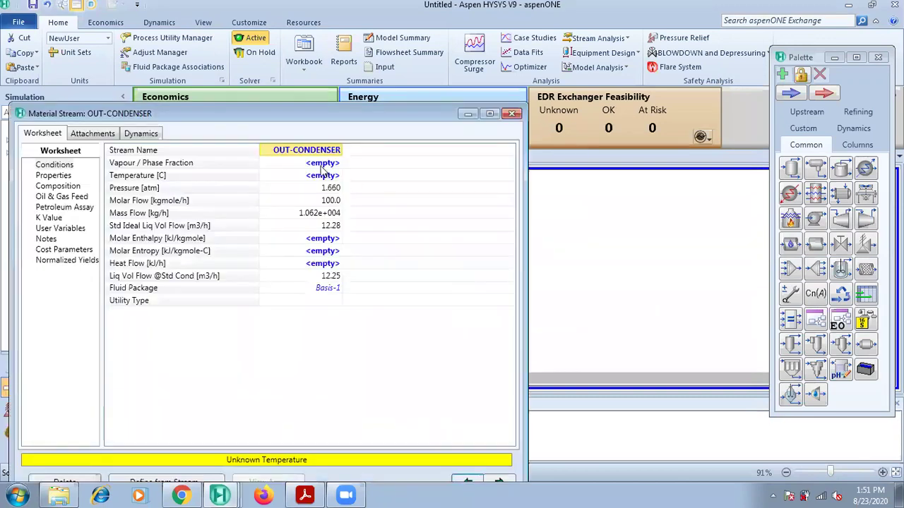
left_click(323, 166)
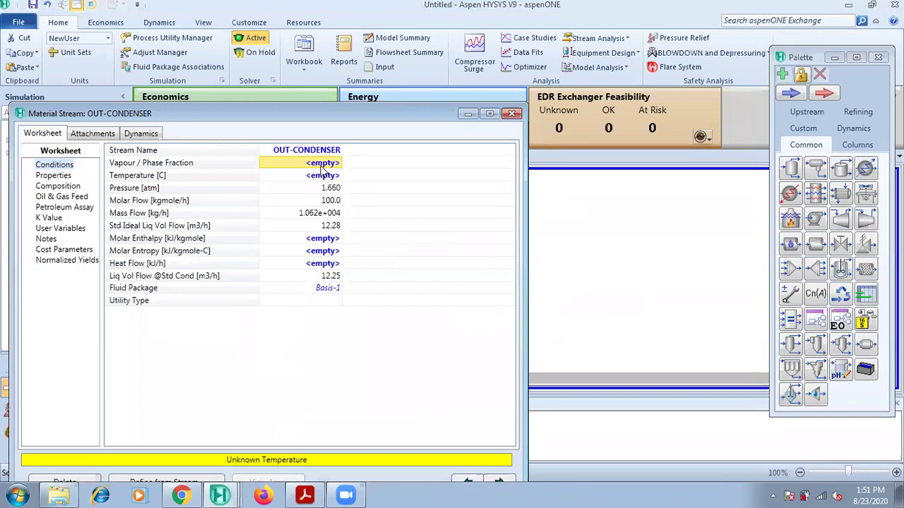
type("0")
key("Return")
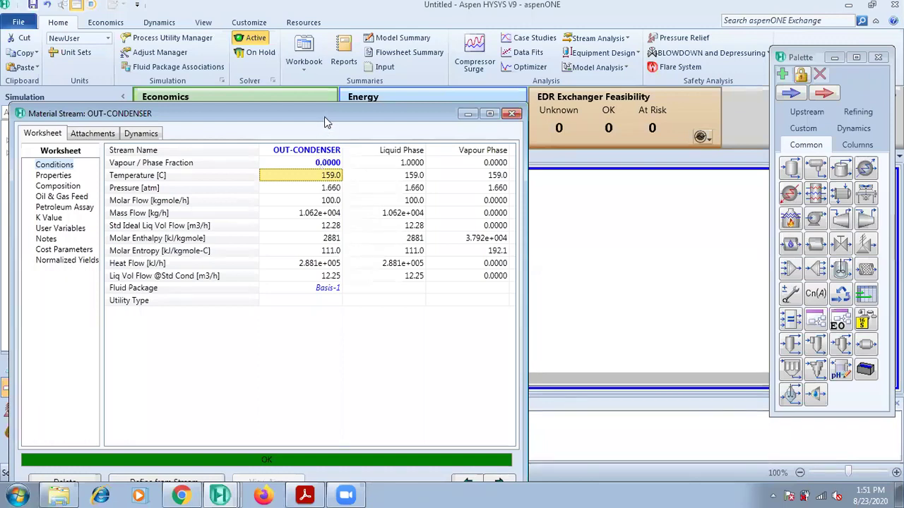
left_click_drag(324, 117, 638, 106)
Step: Clear the vapour fraction of OUT-CONDENSER and close the stream's properties
left_click(650, 152)
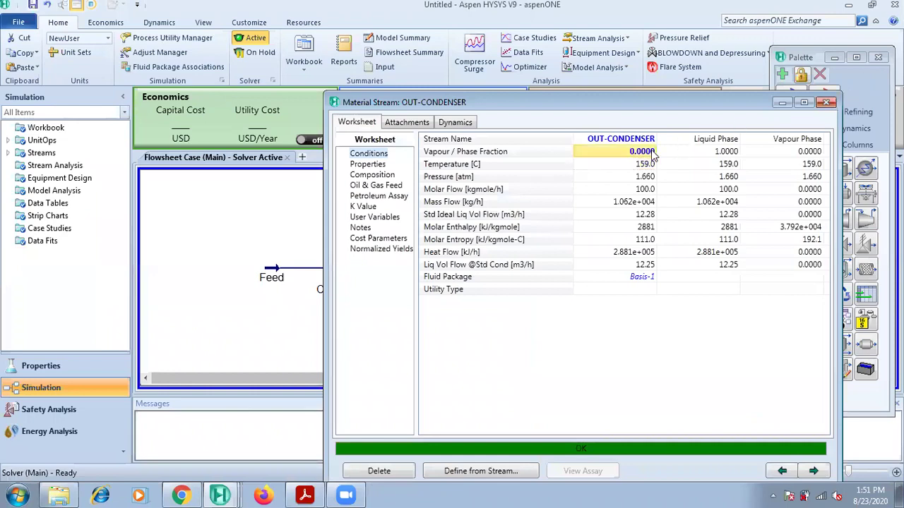
key("Delete")
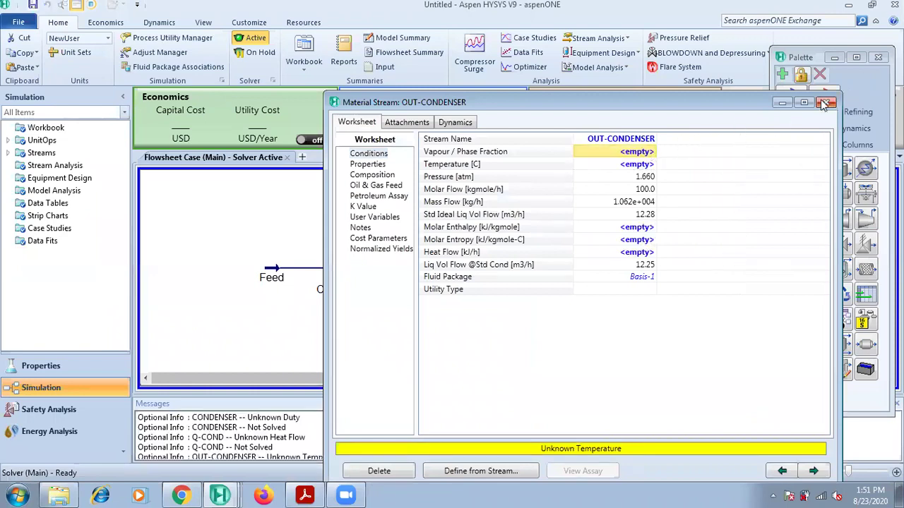
left_click(825, 102)
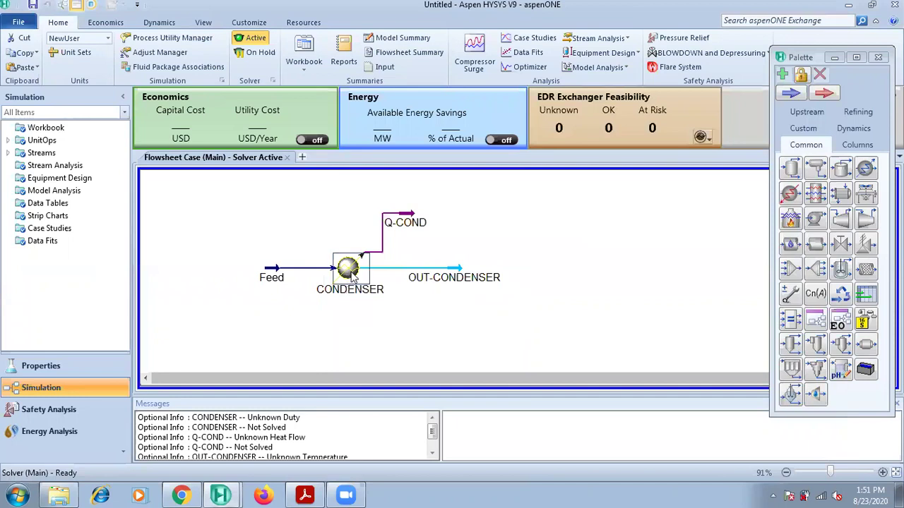
Step: Set OUT-CONDENSER's vapour fraction to 0 in the condenser's worksheet conditions, and close the condenser's properties
double_click(353, 278)
left_click(342, 146)
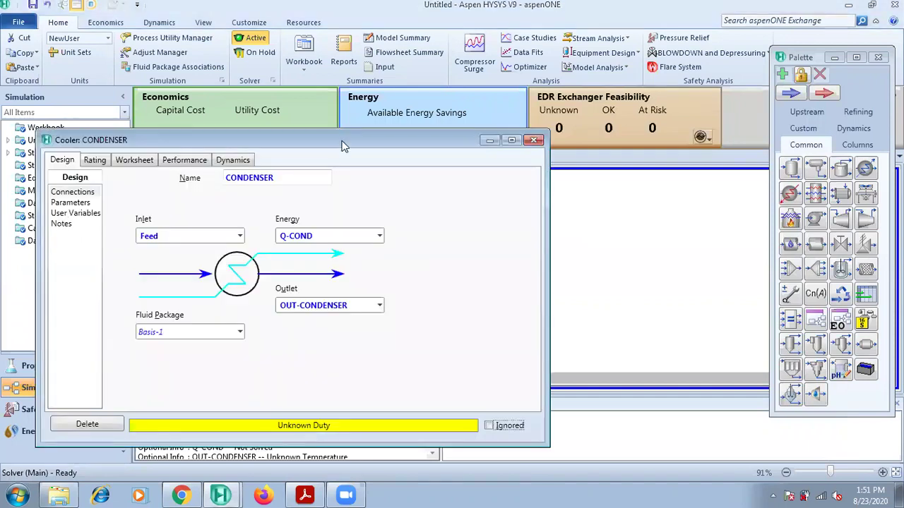
left_click_drag(342, 146, 660, 84)
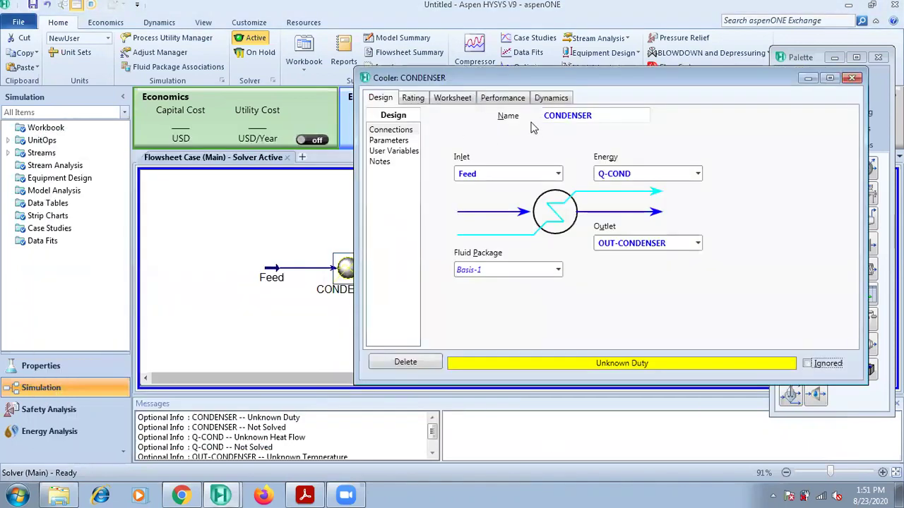
left_click(451, 99)
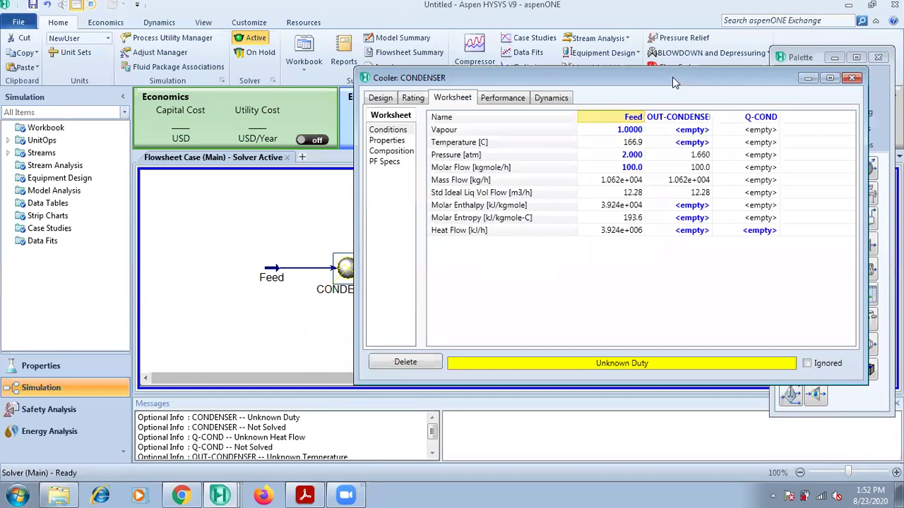
left_click_drag(673, 78, 808, 78)
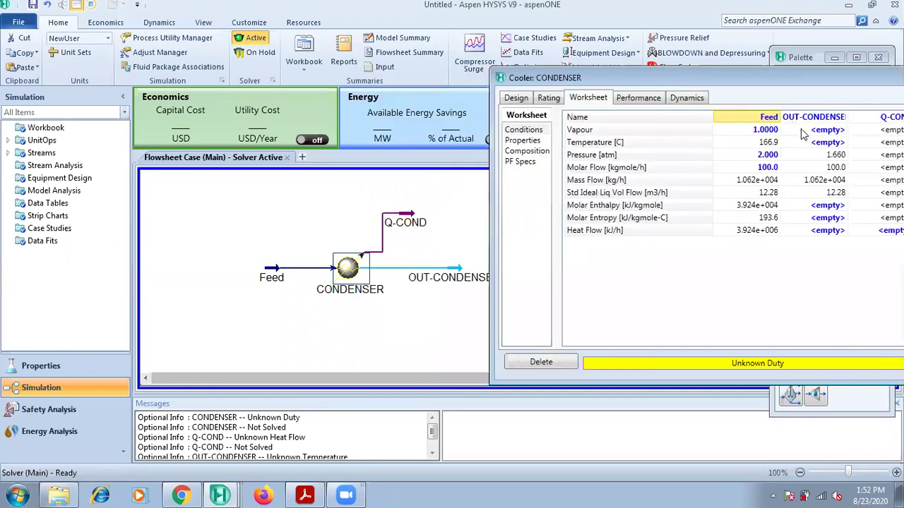
left_click(803, 131)
type("0")
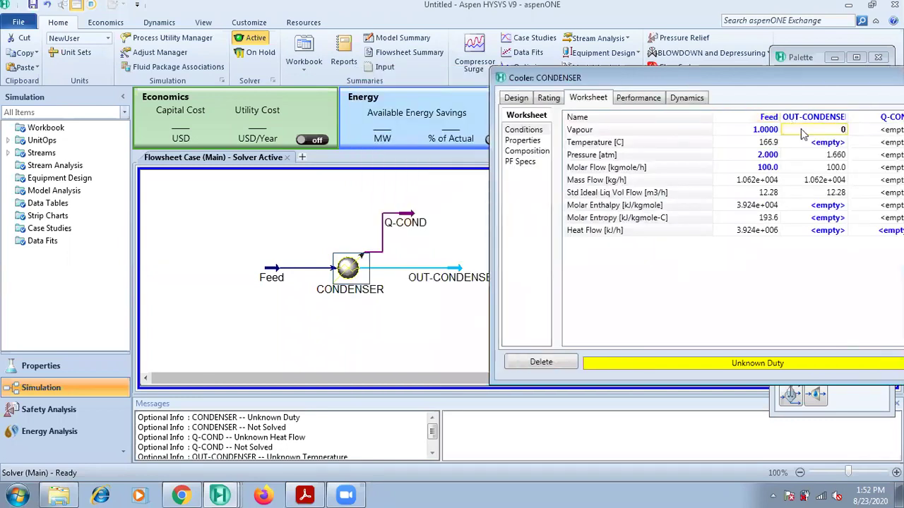
key("Return")
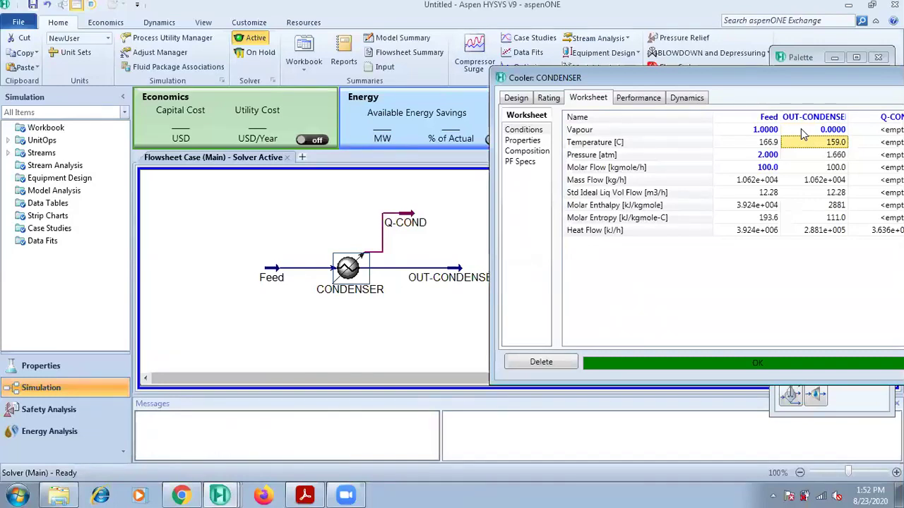
left_click_drag(787, 75, 583, 57)
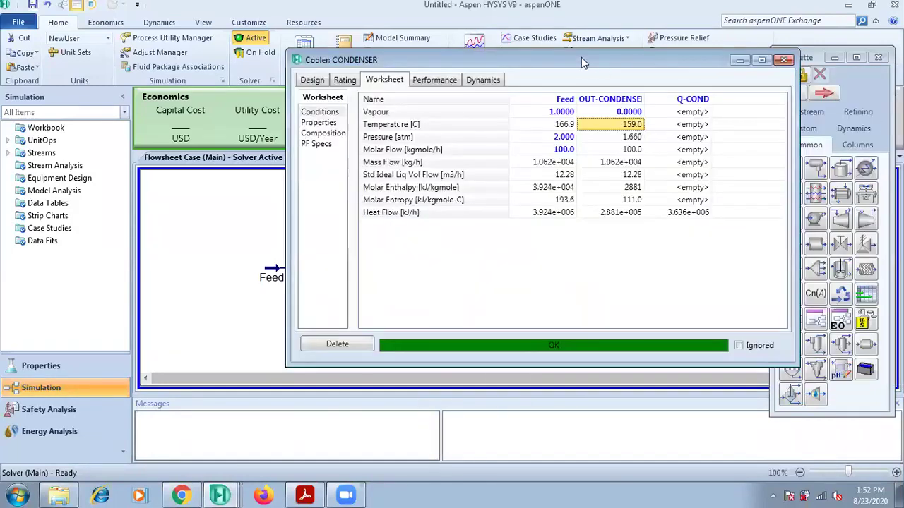
left_click_drag(579, 57, 554, 84)
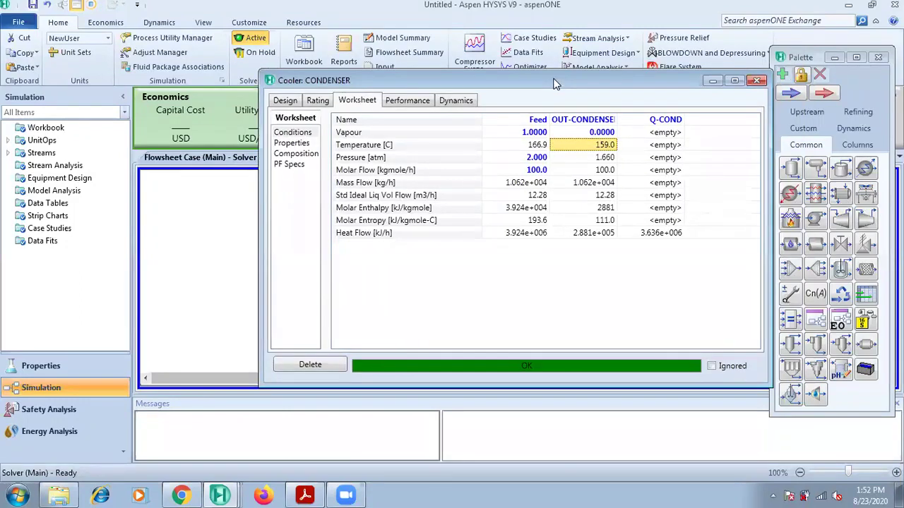
left_click(756, 82)
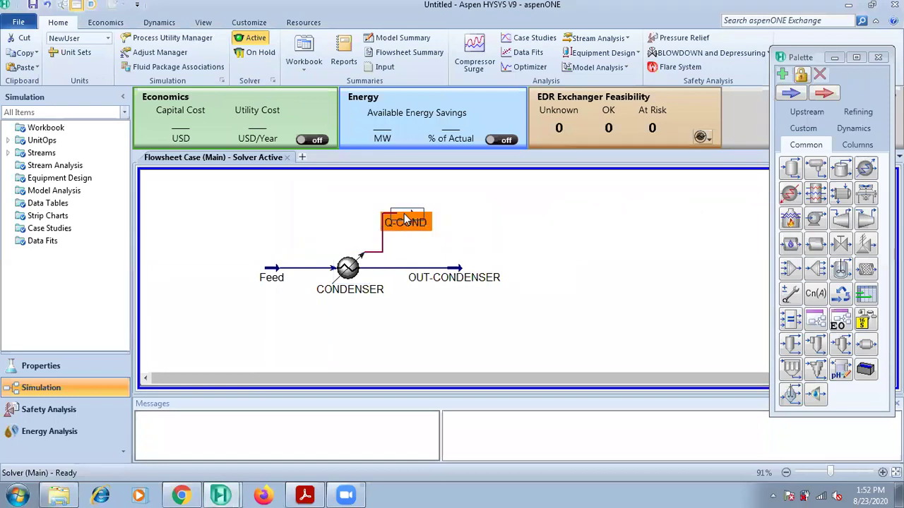
Step: Examine the heat flow of the Q-COND energy stream and its equivalent in kcal/h
right_click(405, 220)
left_click(548, 240)
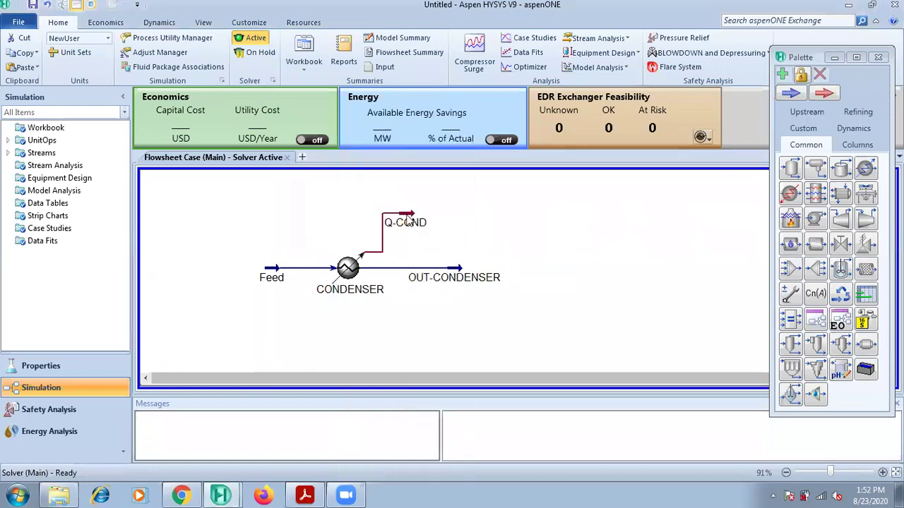
double_click(408, 221)
mouse_move(267, 243)
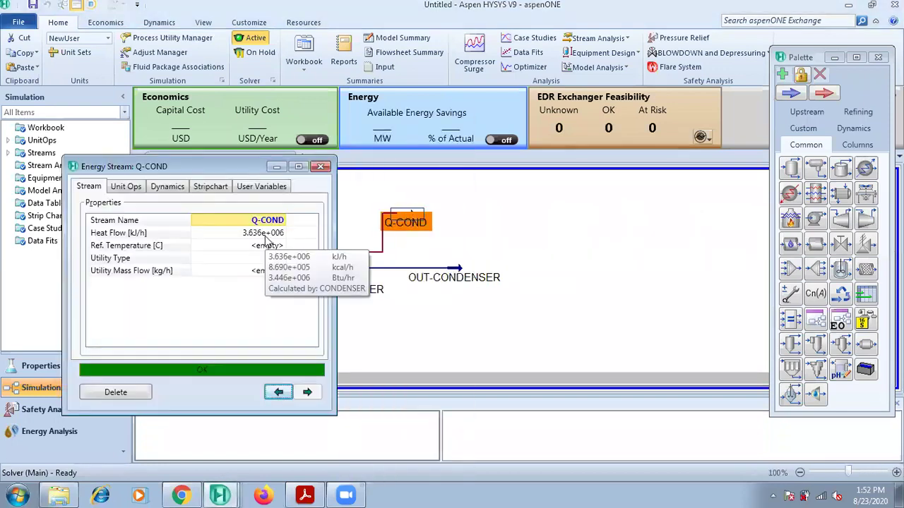
left_click(321, 166)
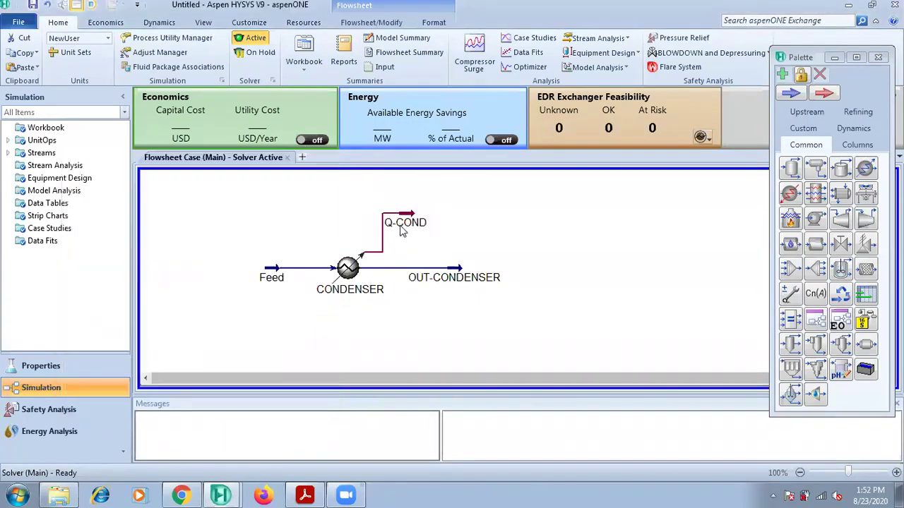
Step: Show the property table of Q-COND on the flowsheet and place it above the Feed stream and condenser
left_click(406, 221)
right_click(406, 221)
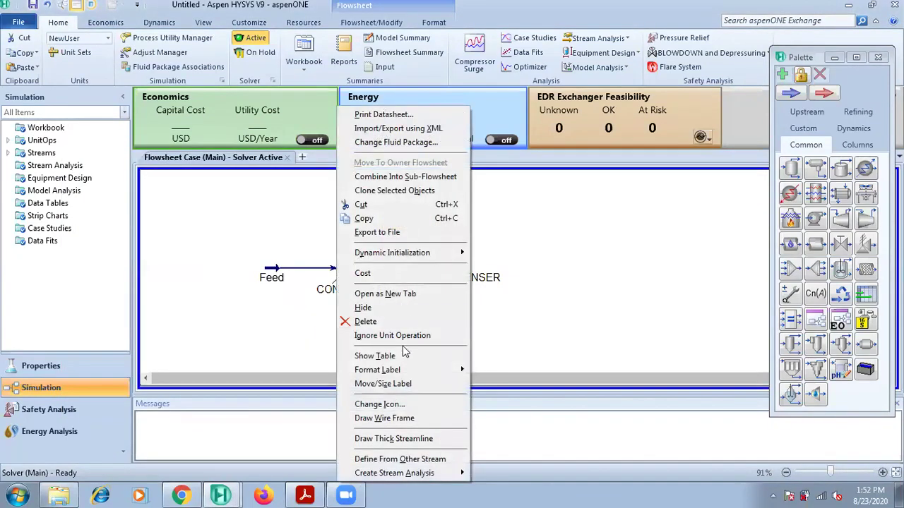
left_click(406, 354)
left_click_drag(486, 235, 288, 208)
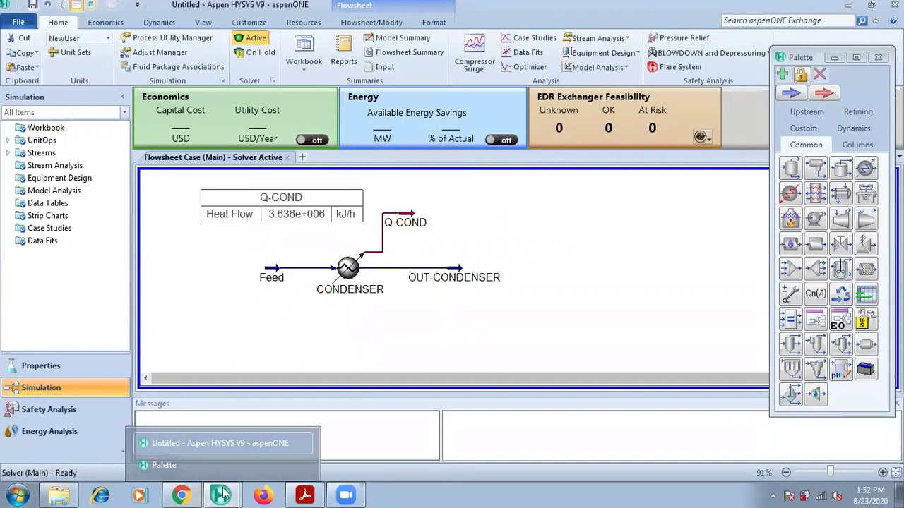
Step: Check the two-exchanger layout in the Adobe Acrobat Reader PDF, return to Aspen HYSYS, and place a second cooler beyond OUT-CONDENSER
left_click(302, 494)
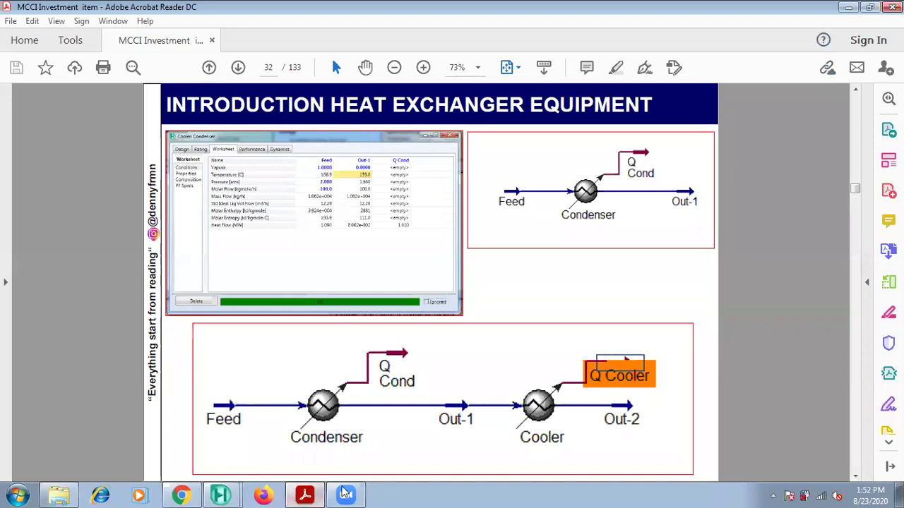
left_click(236, 495)
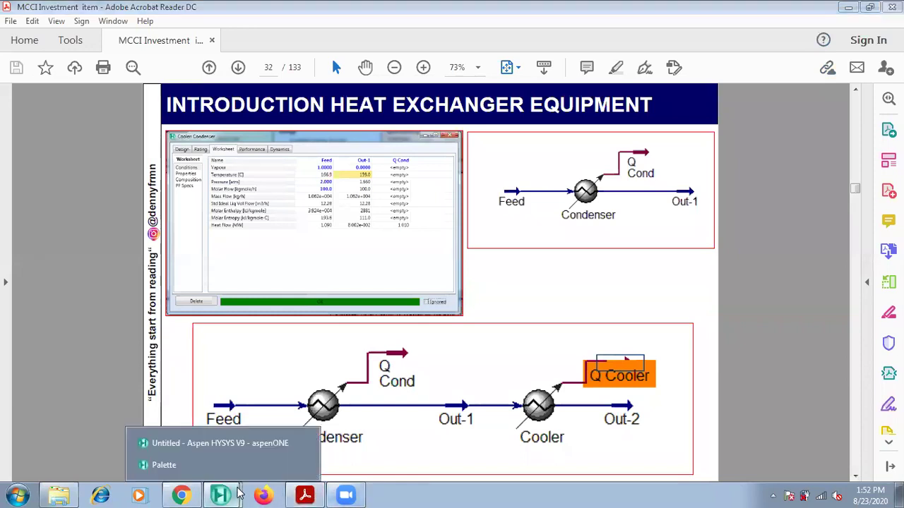
left_click(194, 447)
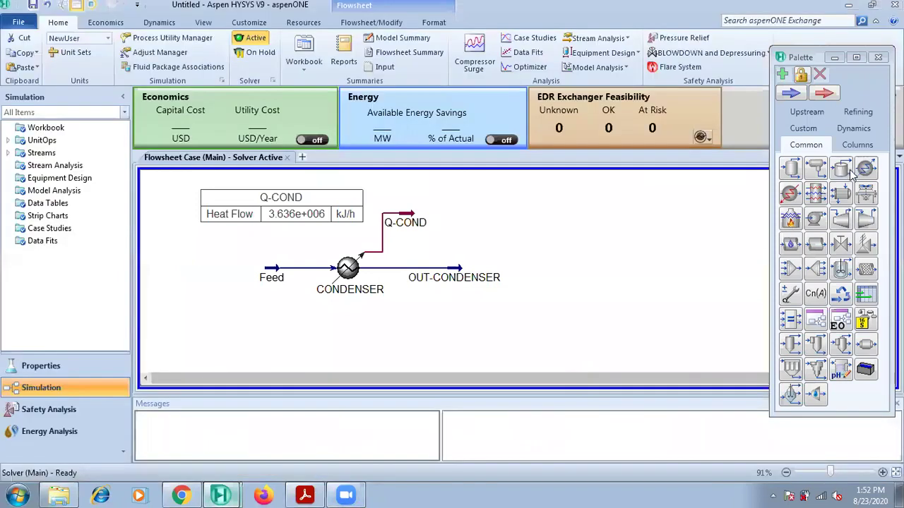
left_click(866, 173)
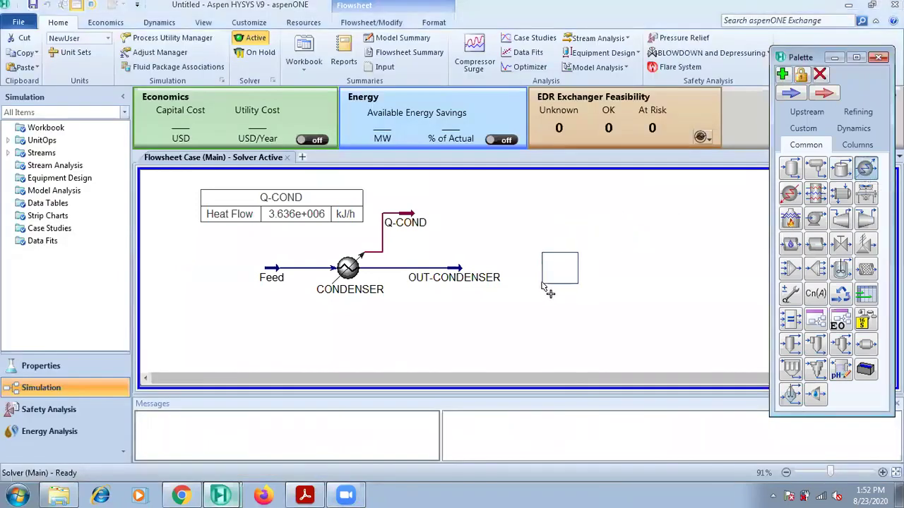
left_click(565, 287)
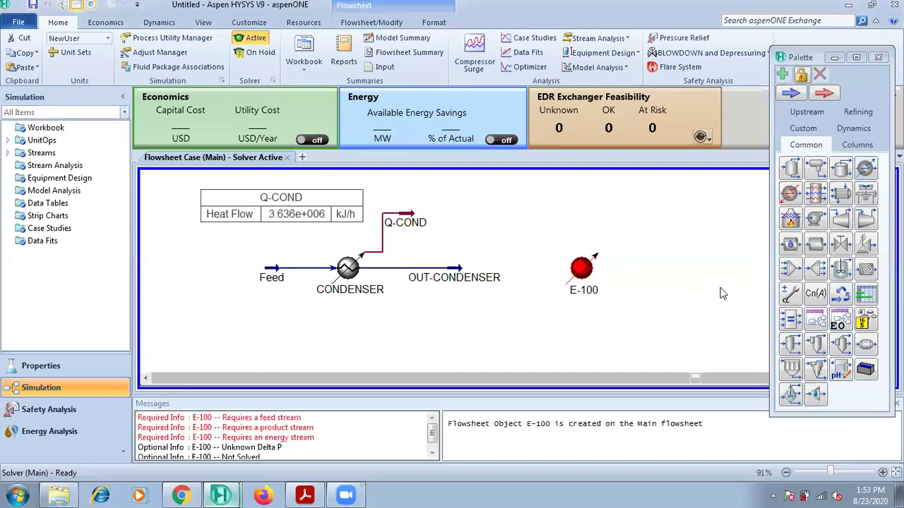
double_click(582, 275)
left_click(292, 289)
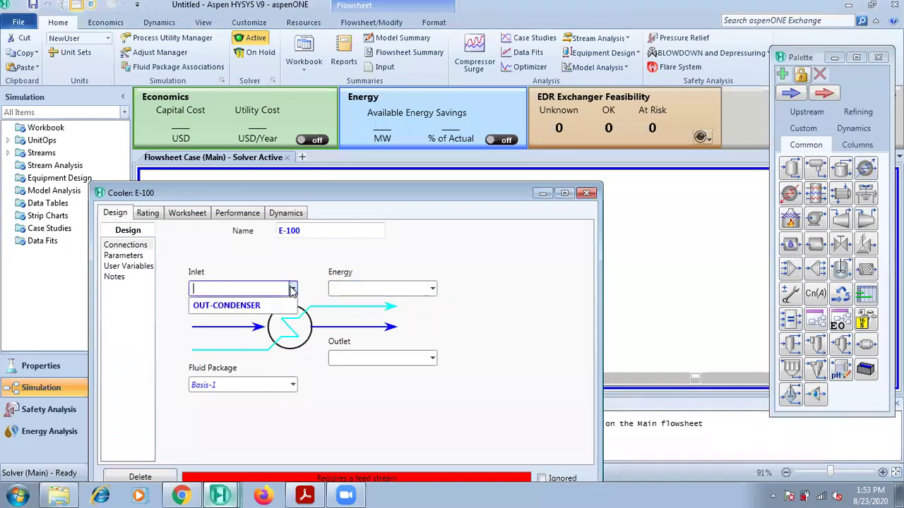
left_click(374, 260)
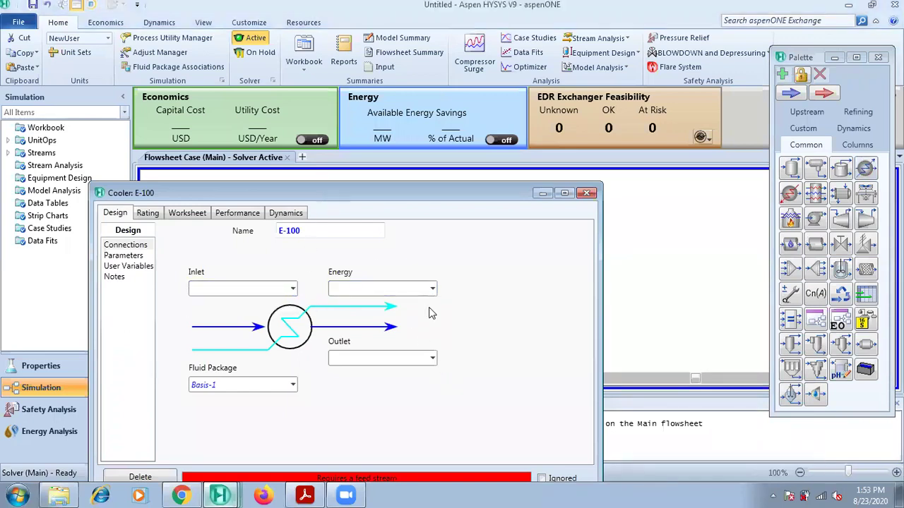
left_click(586, 193)
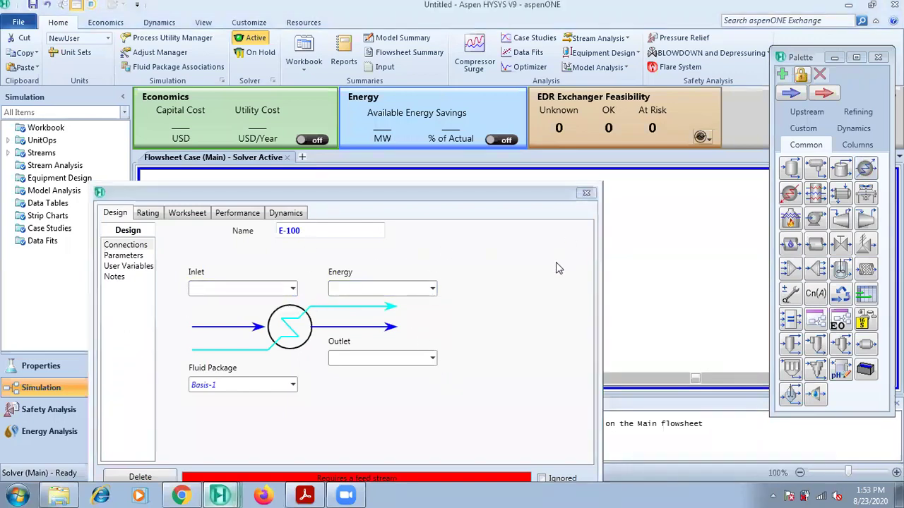
Step: Connect OUT-CONDENSER as the inlet of the new cooler and create its outlet stream as OUT COOLER
double_click(580, 270)
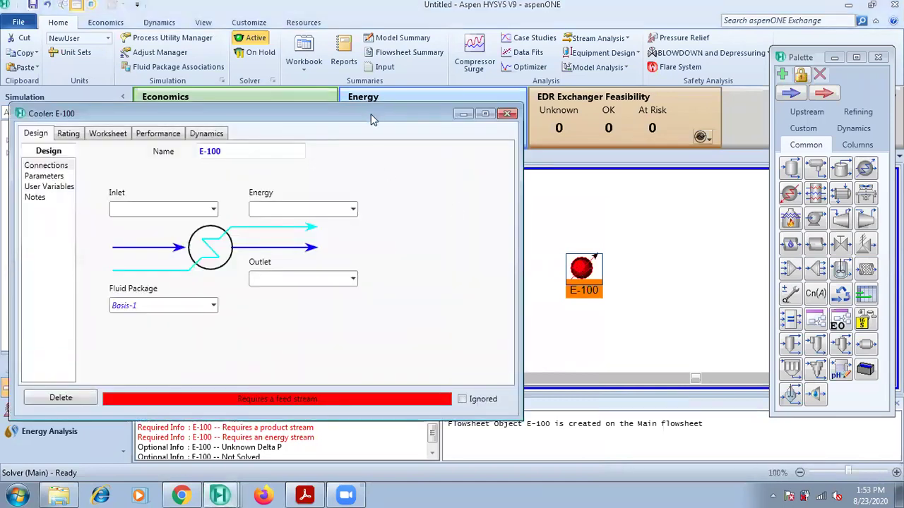
left_click_drag(371, 114, 547, 330)
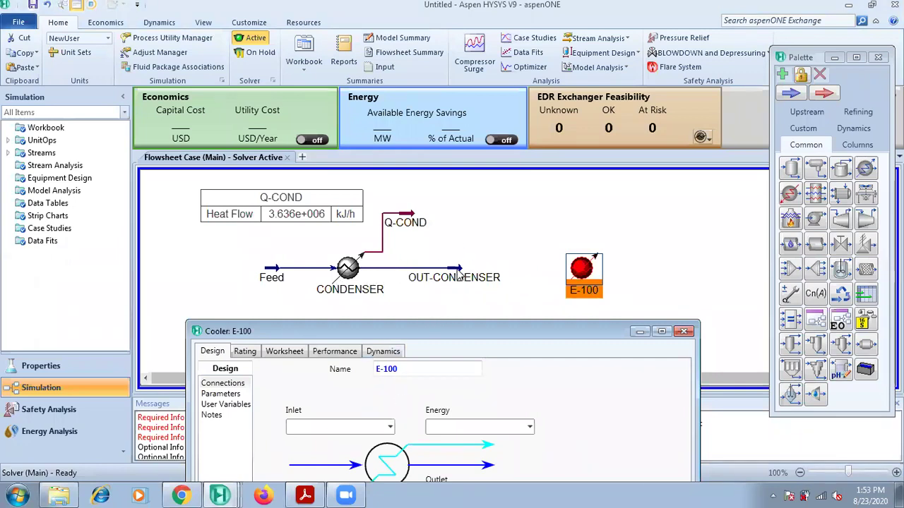
left_click(390, 428)
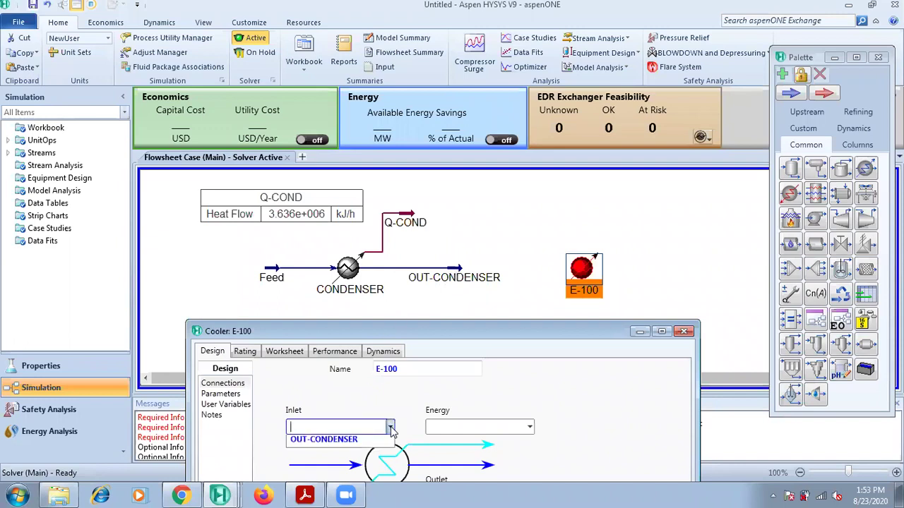
left_click(328, 439)
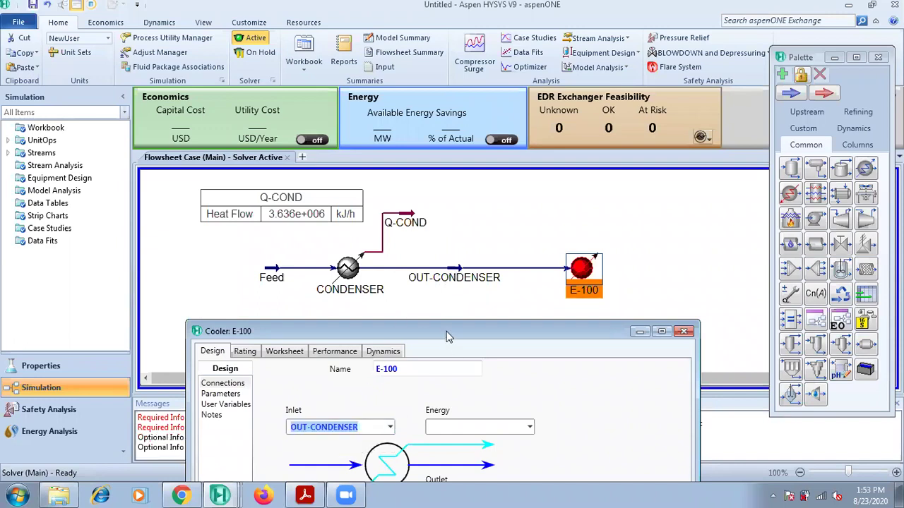
left_click_drag(446, 337, 482, 160)
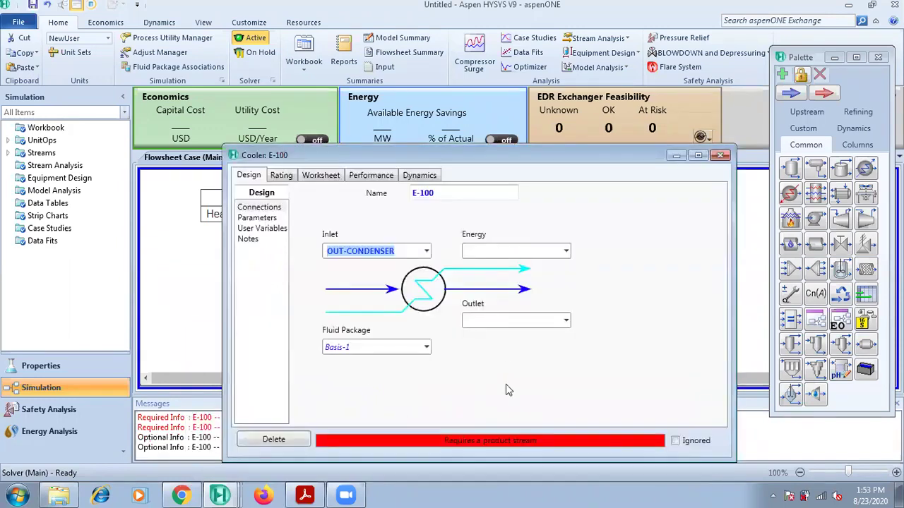
left_click(492, 323)
type("OUT COOLER")
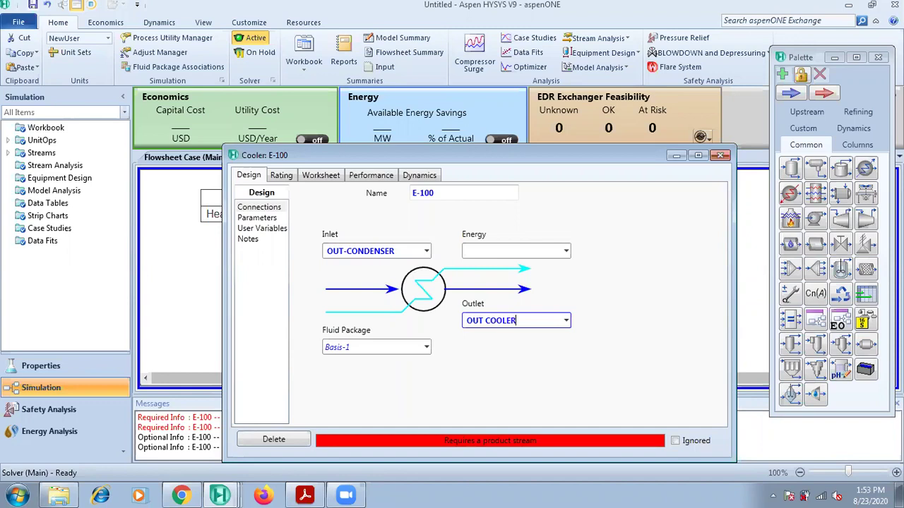
key("Return")
Step: Rename the new cooler COOLER and create its energy stream as Q-COOLER
left_click(459, 192)
type("C")
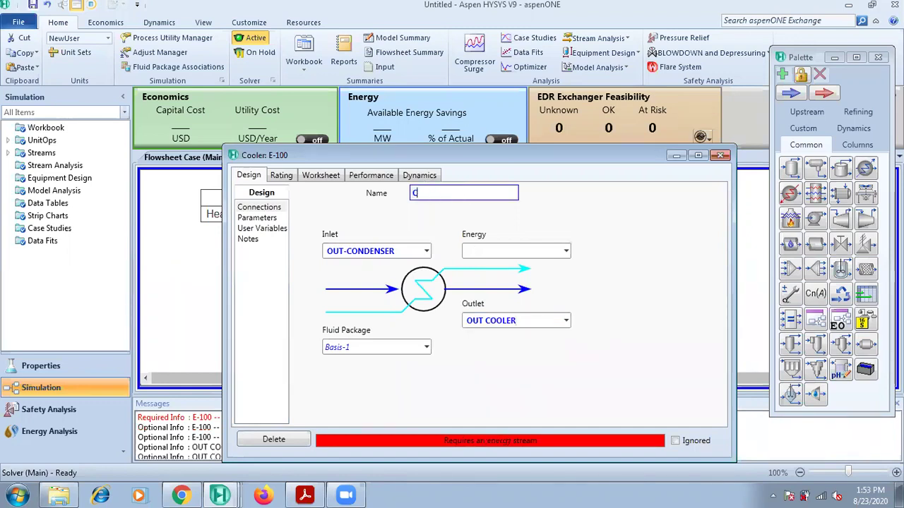
type("OOLER")
key("Return")
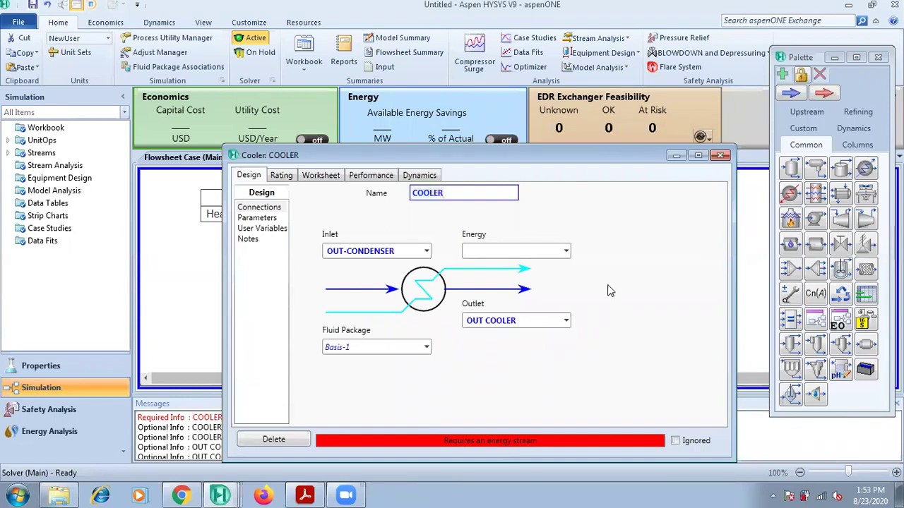
left_click(509, 251)
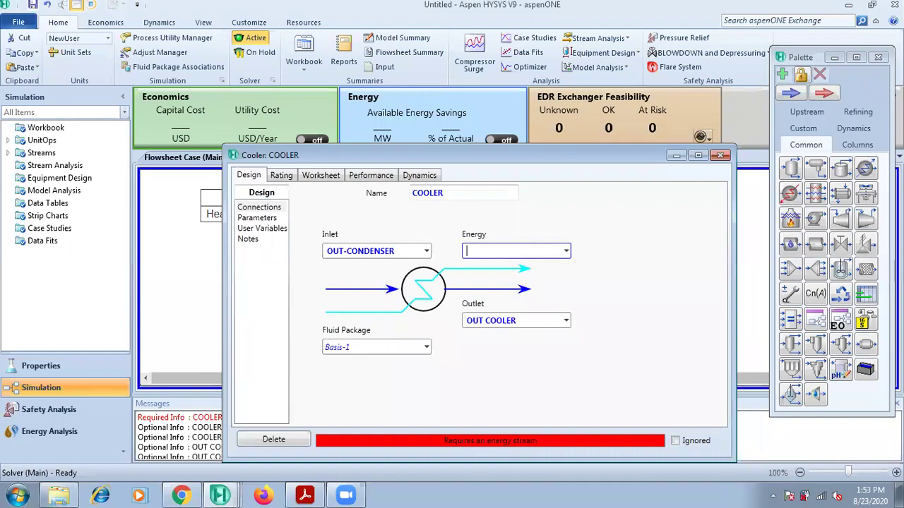
type("Q-COOLER")
key("Return")
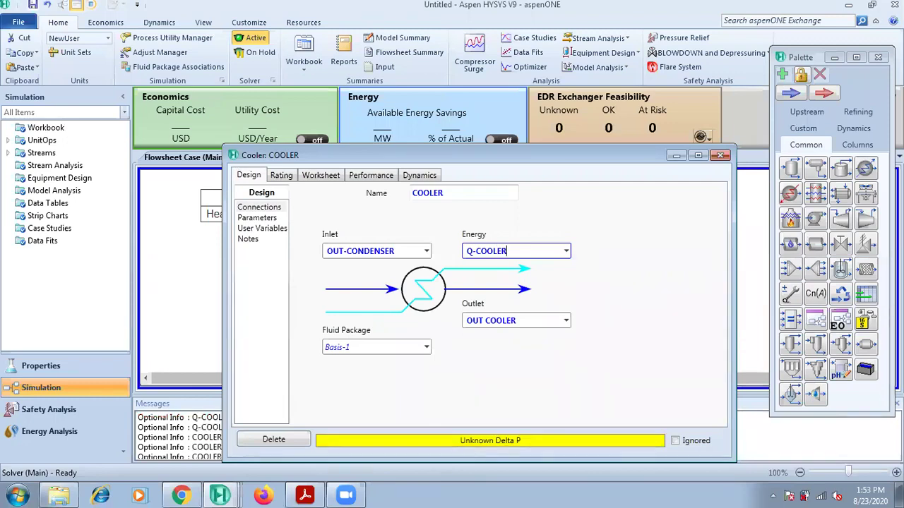
Step: Set the pressure drop of COOLER to 5 psi in its design parameters
left_click(245, 221)
left_click(334, 214)
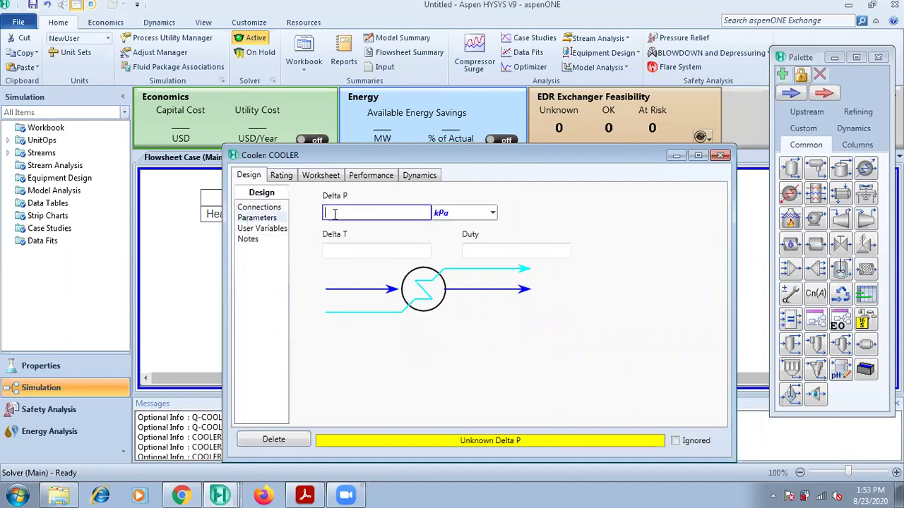
type("5")
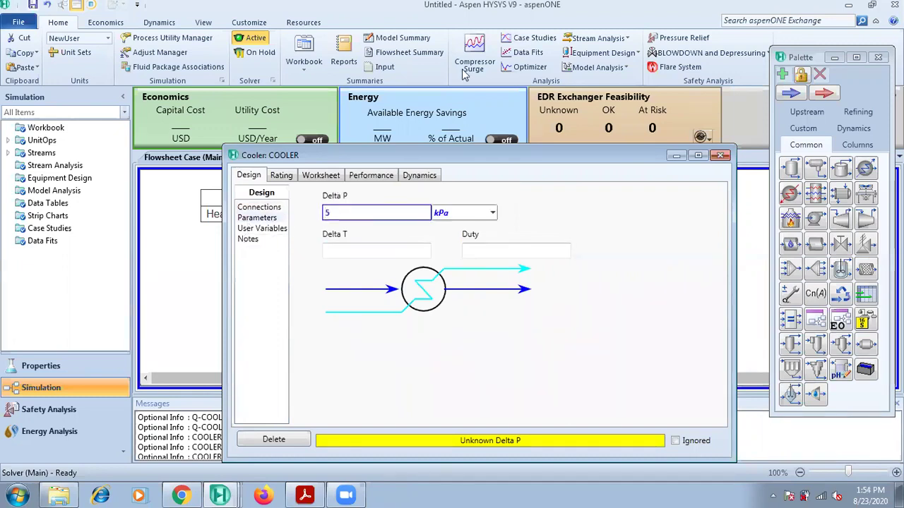
left_click(492, 213)
scroll(493, 272, "down", 3)
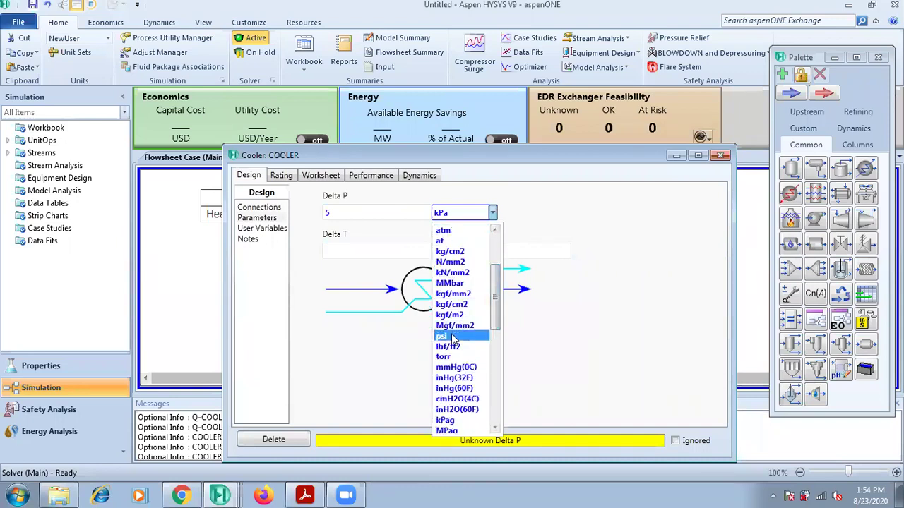
left_click(452, 338)
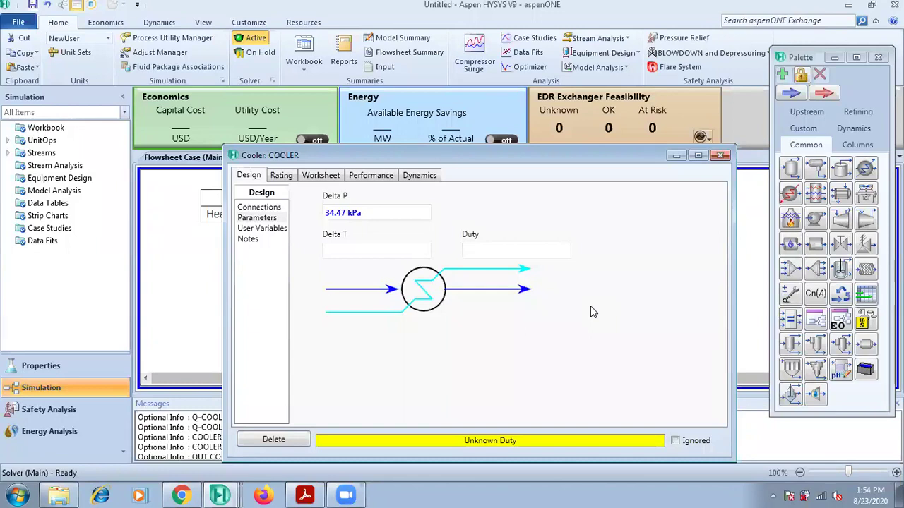
right_click(543, 268)
left_click(632, 207)
Step: Set OUT COOLER's temperature to 50 °C in the cooler's worksheet conditions, and close the cooler's properties
left_click(319, 176)
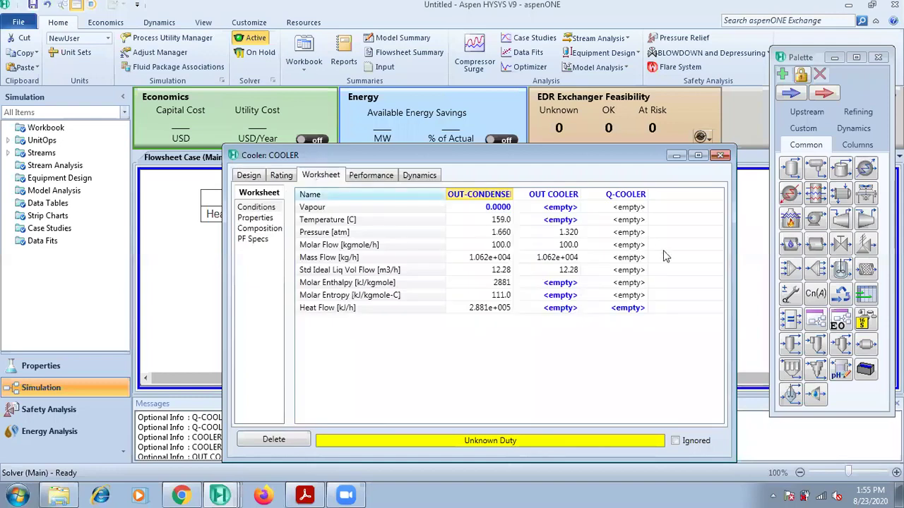
left_click(561, 220)
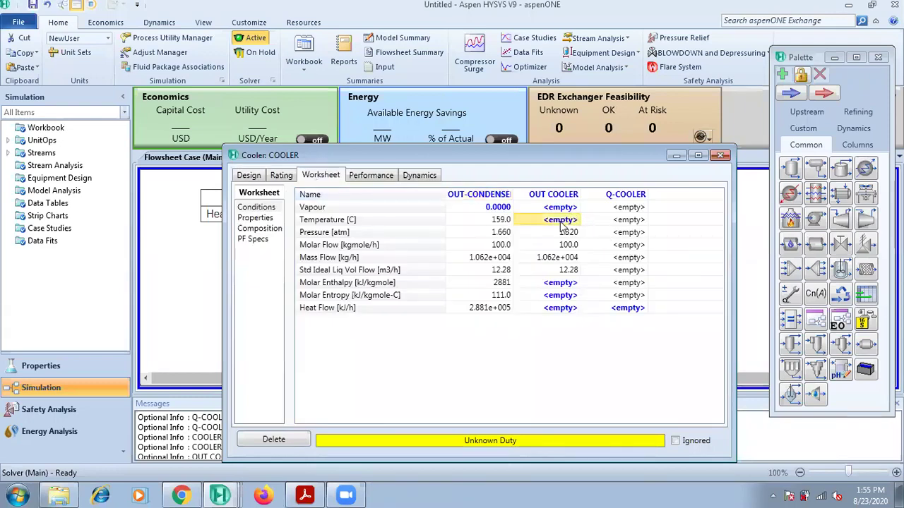
type("5")
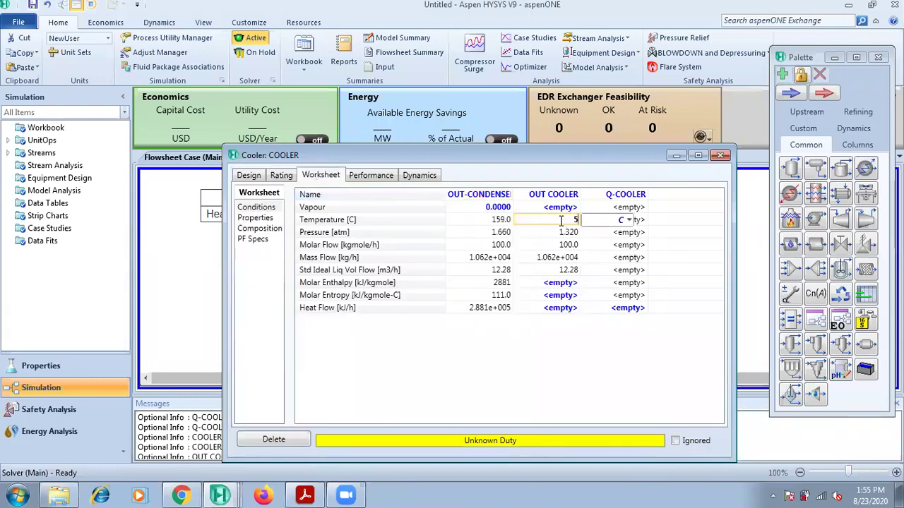
type("0")
key("Return")
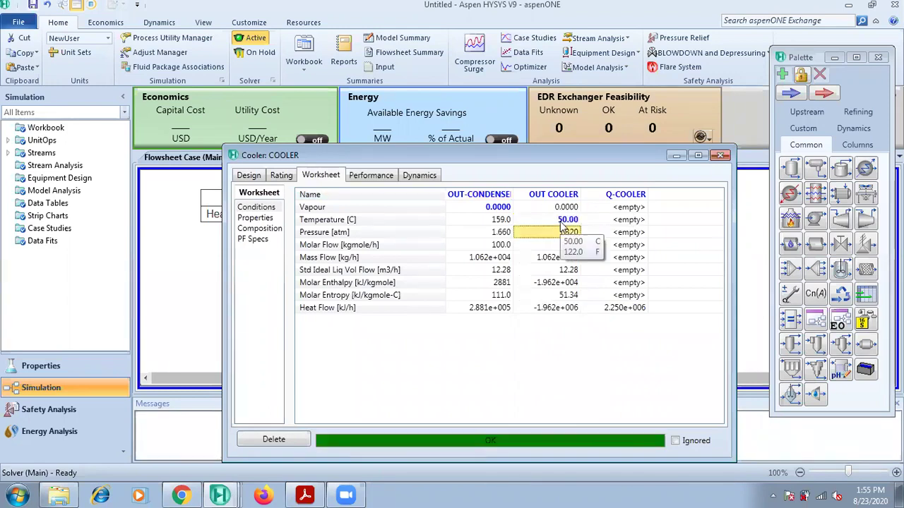
left_click(720, 154)
Step: Examine the worksheet conditions of the OUT COOLER stream and close its properties
left_click_drag(643, 261, 655, 210)
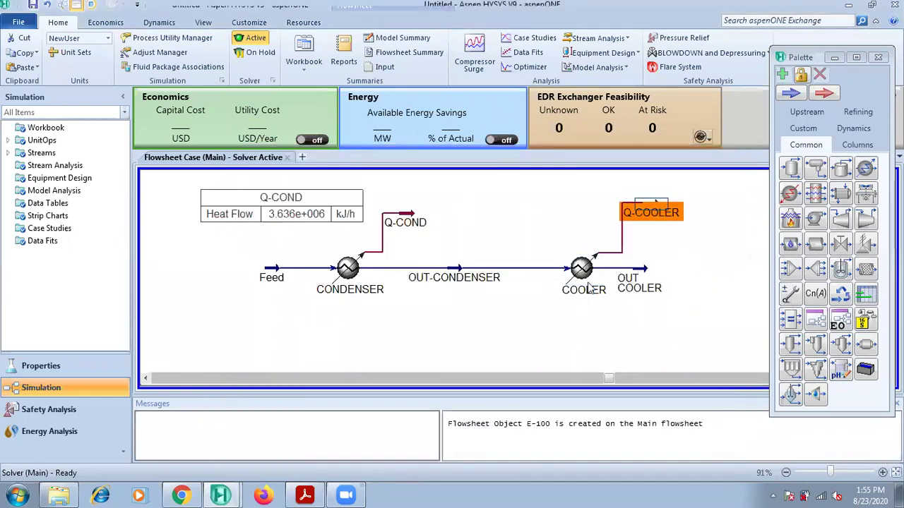
double_click(641, 275)
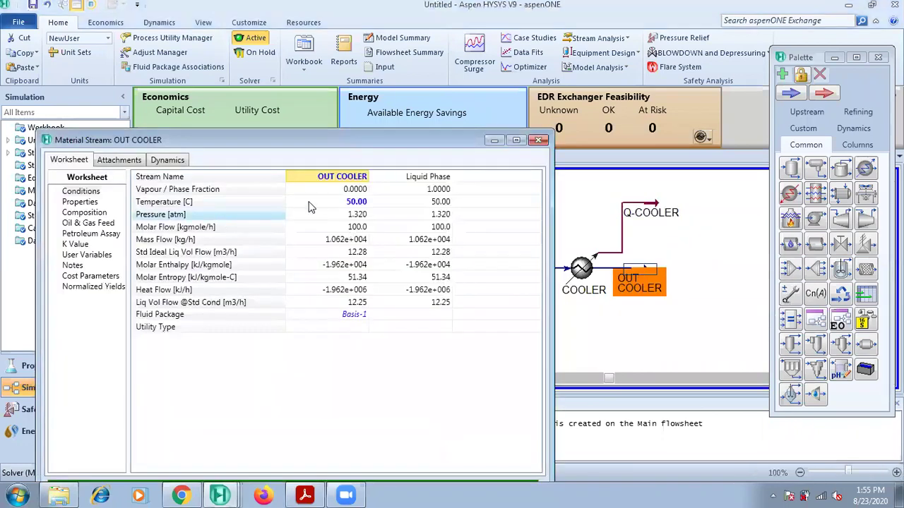
left_click(536, 140)
Step: Lower the Q-COOLER and Q-COND energy streams on the flowsheet so they sit closer to their exchangers
left_click(648, 210)
left_click_drag(648, 211, 648, 249)
left_click_drag(414, 220, 425, 243)
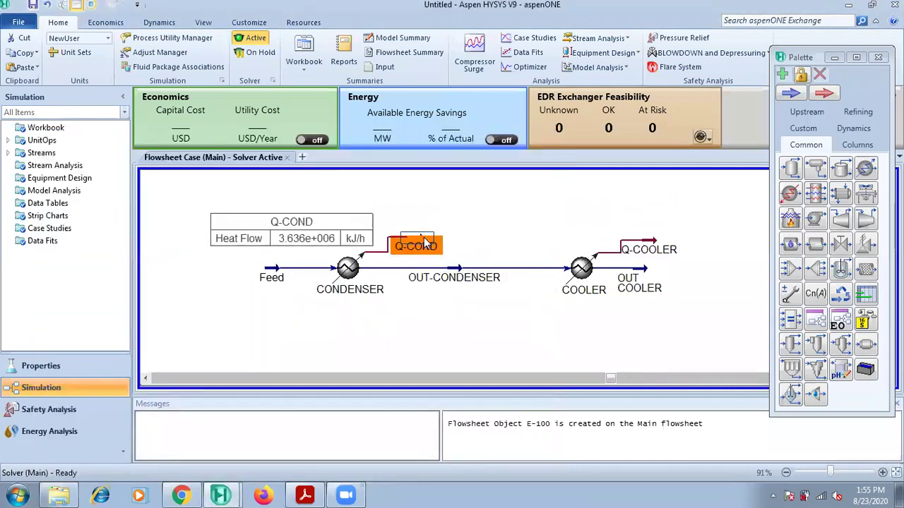
Step: Show the property table of Q-COOLER above the cooler, and reposition the Q-COND table above the condenser
left_click(651, 246)
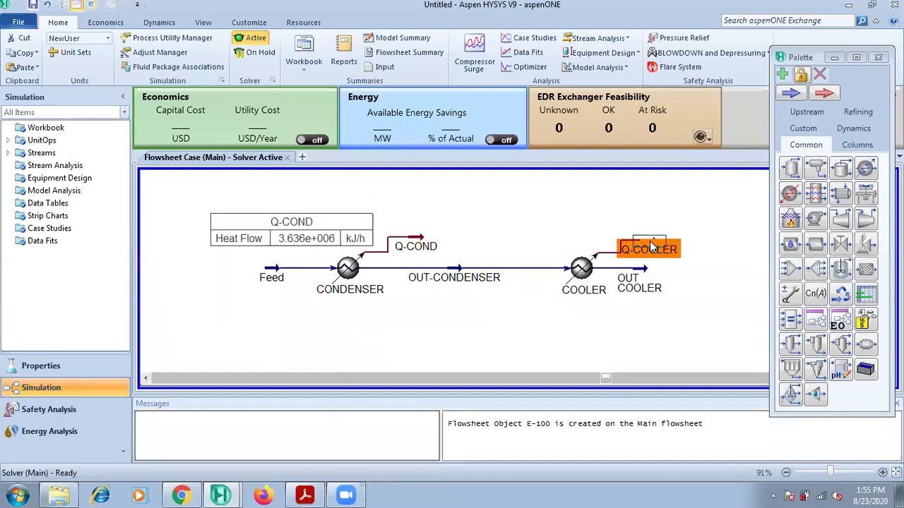
right_click(651, 245)
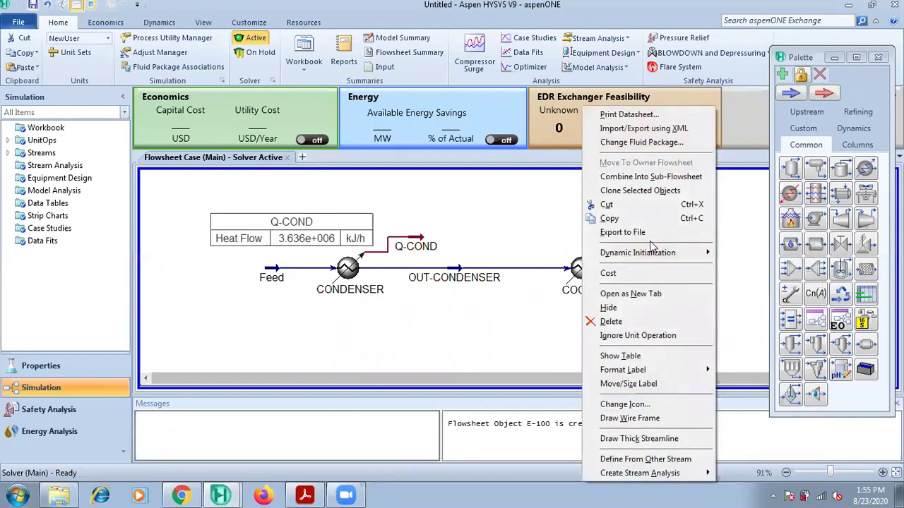
left_click(620, 356)
left_click_drag(703, 270, 595, 215)
left_click_drag(317, 237, 356, 210)
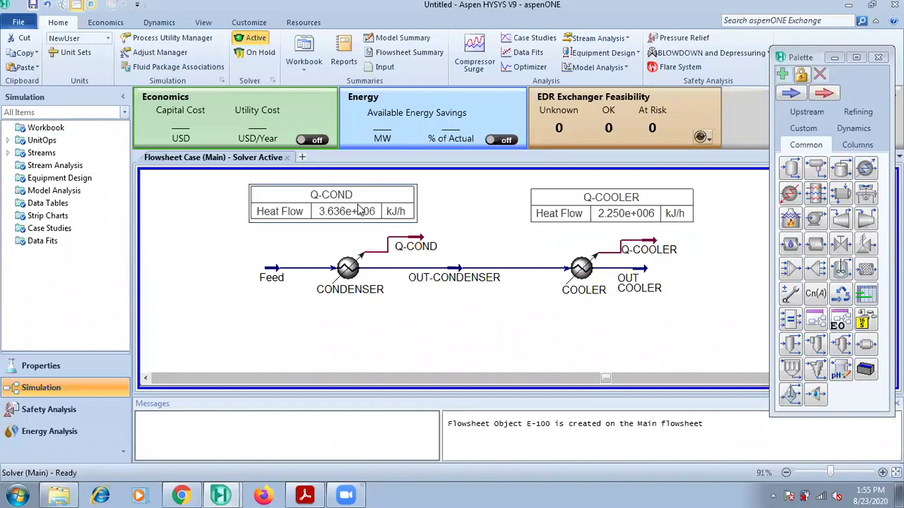
Step: Examine both heat flow tables on the enlarged flowsheet with the equipment palette out of the way, and switch to the Adobe Acrobat Reader PDF
left_click(393, 380)
scroll(452, 275, "up", 3)
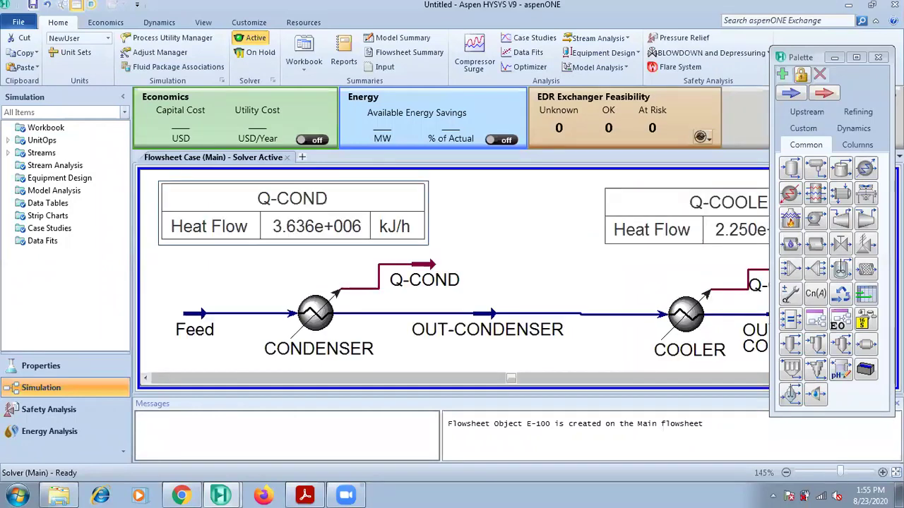
left_click(857, 59)
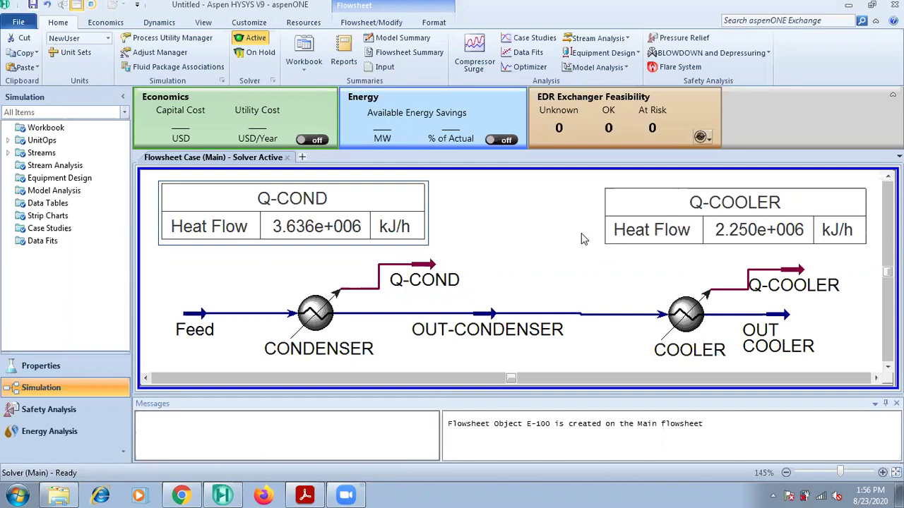
left_click(306, 494)
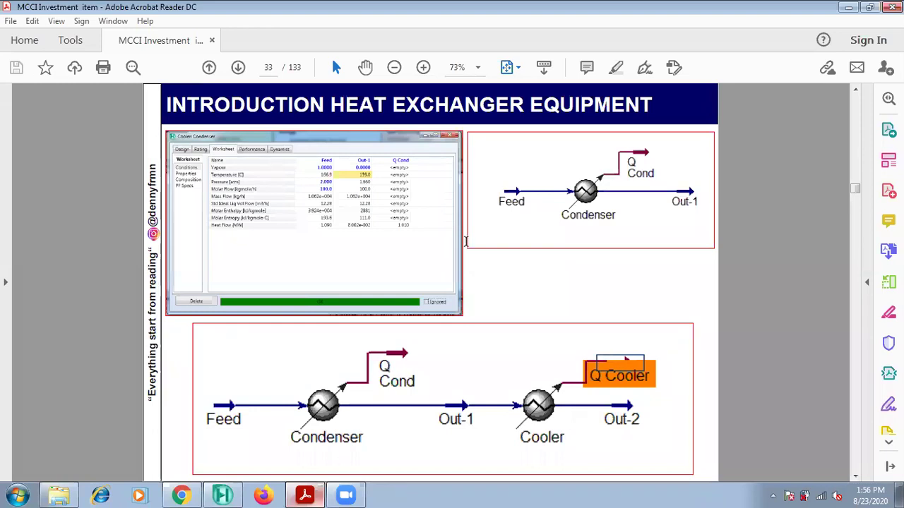
Step: Return from the PDF exercise to the Aspen HYSYS flowsheet and nudge the cooler so its inlet line runs straight
scroll(476, 288, "down", 2)
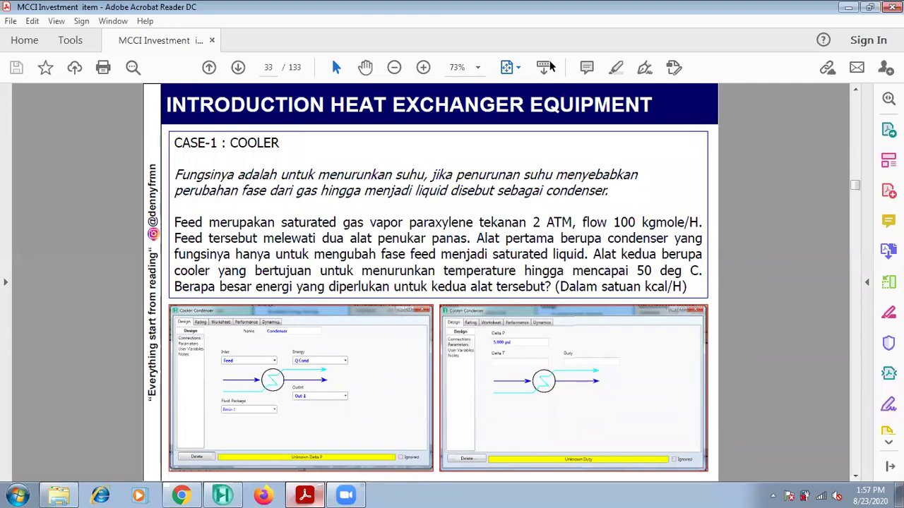
left_click(854, 10)
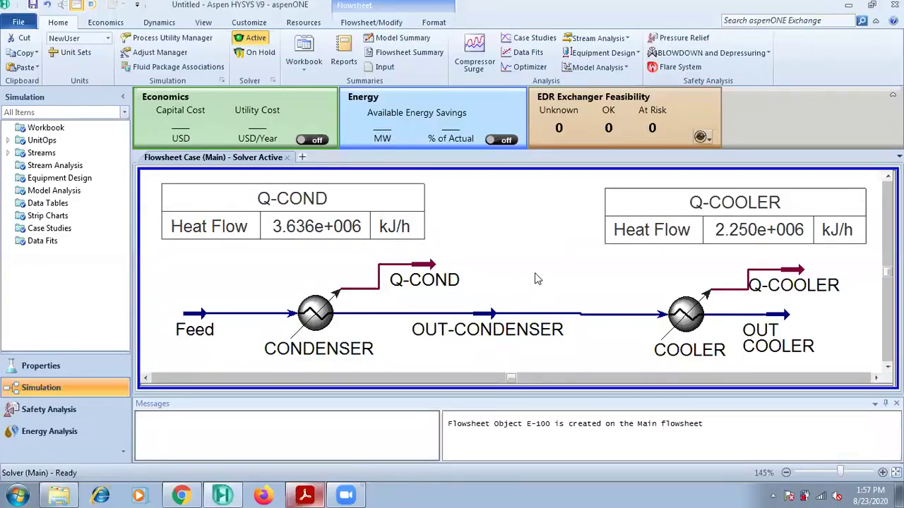
left_click(696, 318)
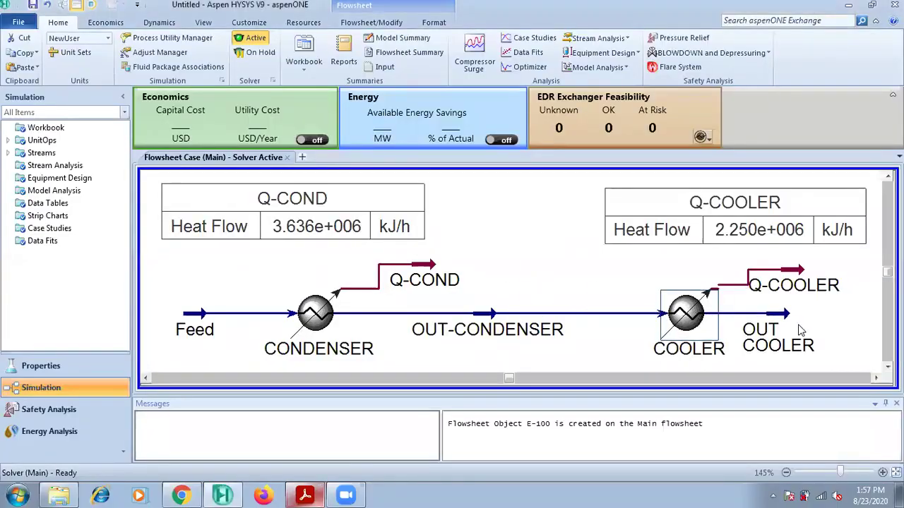
left_click(583, 282)
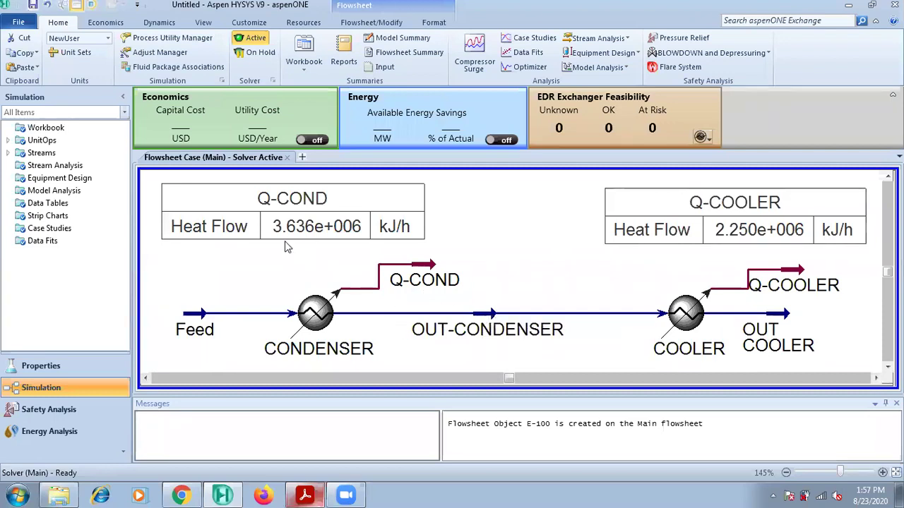
Step: Examine the OUT-CONDENSER stream's worksheet conditions, including its vapour fraction, alongside the condenser on the flowsheet, and close its properties
double_click(486, 315)
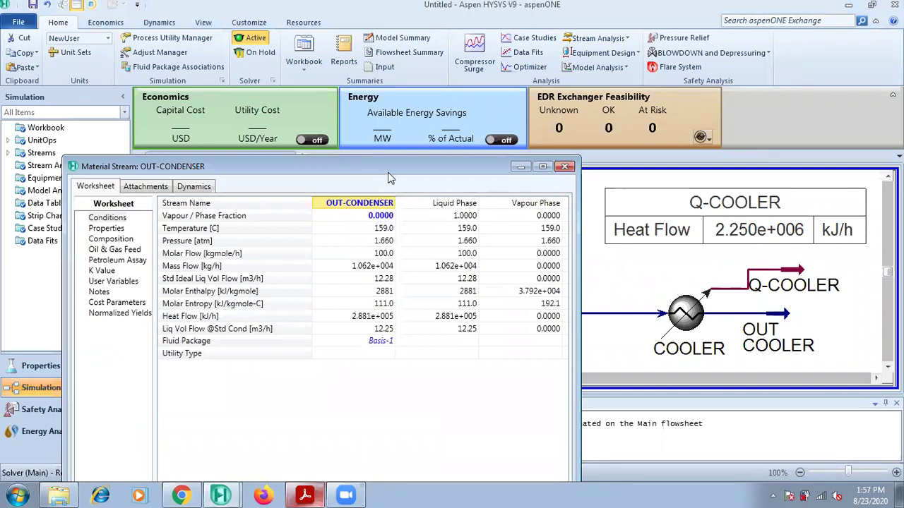
left_click_drag(387, 177, 742, 130)
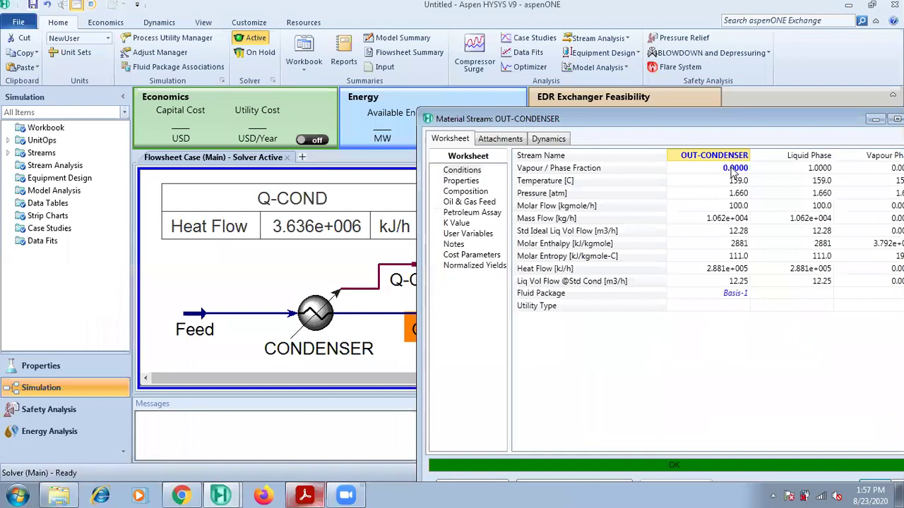
left_click_drag(724, 120, 705, 109)
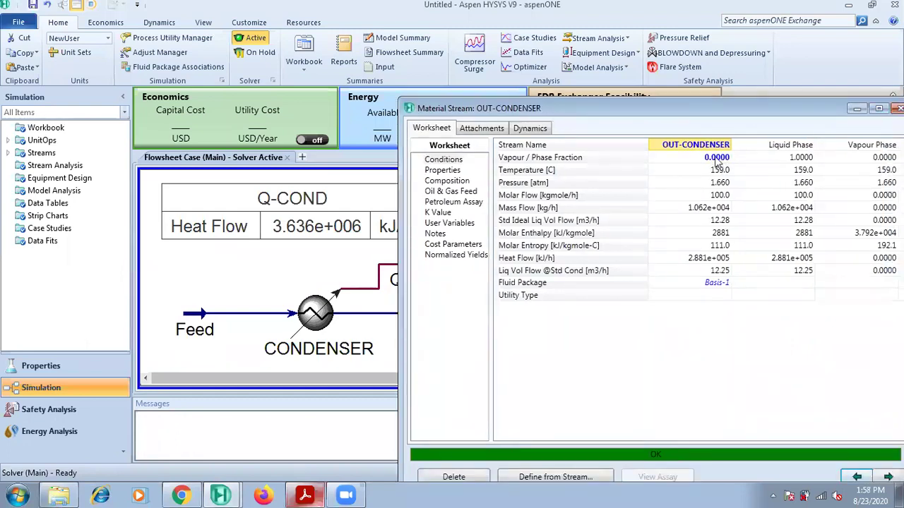
left_click(717, 158)
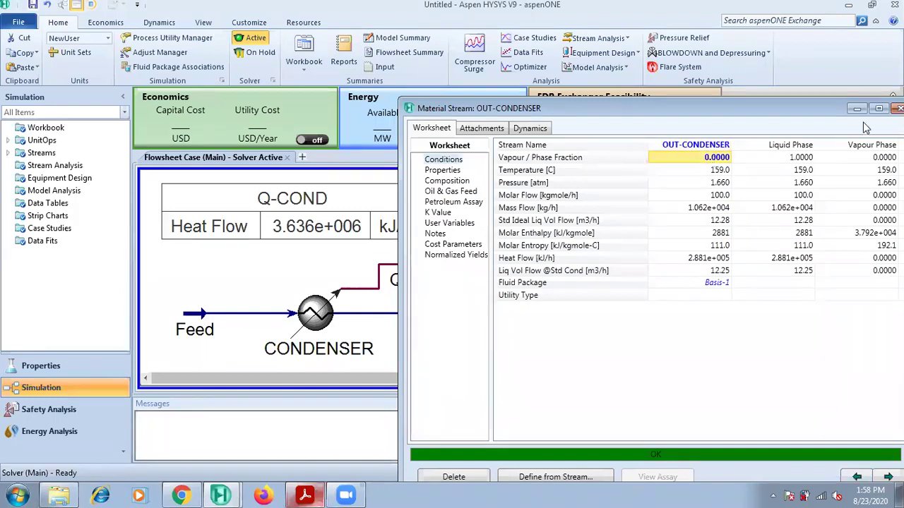
left_click(898, 108)
Step: Create an Envelope stream analysis for the Feed stream and close its window
left_click(205, 321)
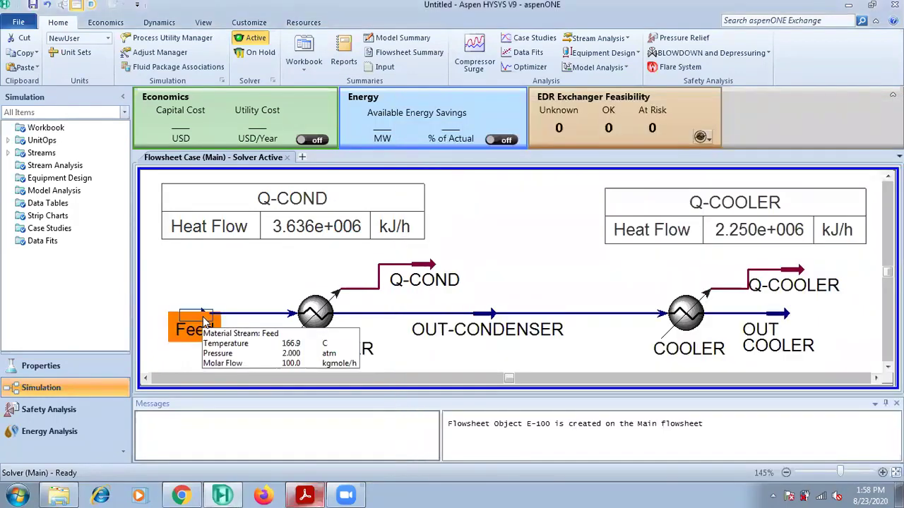
right_click(205, 320)
mouse_move(212, 472)
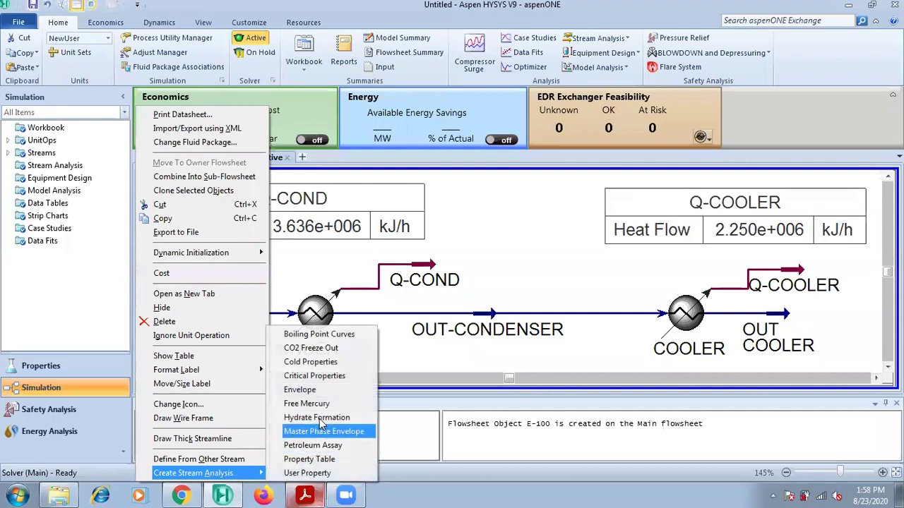
left_click(302, 390)
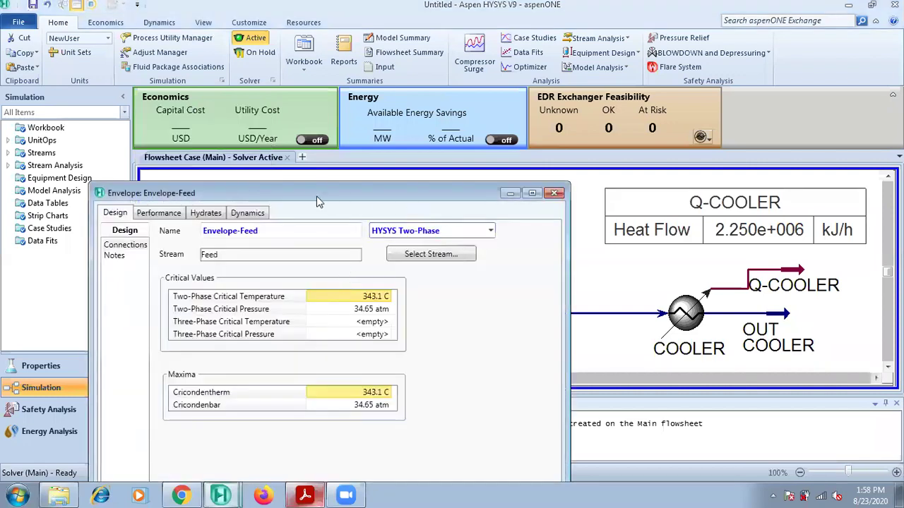
left_click_drag(386, 197, 474, 89)
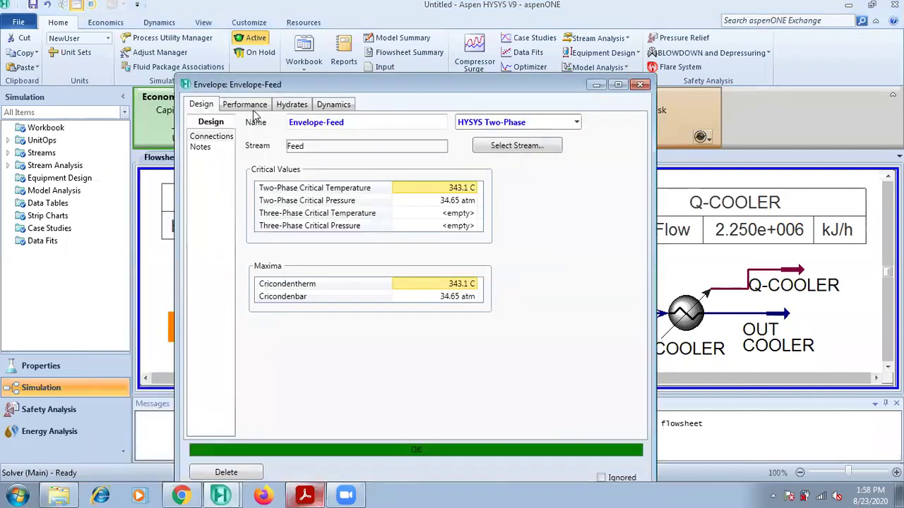
left_click(640, 84)
Step: Create an Envelope stream analysis for OUT-CONDENSER and examine its maximized pressure-temperature plot
left_click(487, 320)
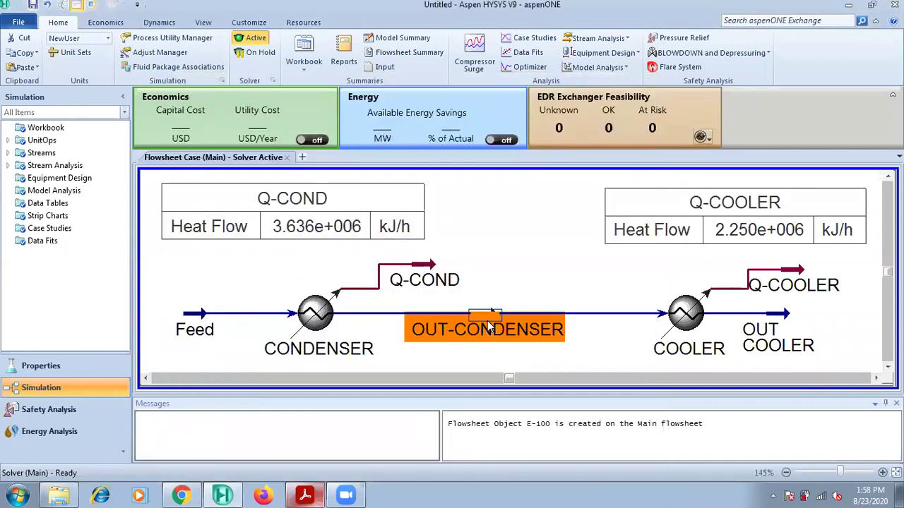
right_click(487, 320)
mouse_move(507, 475)
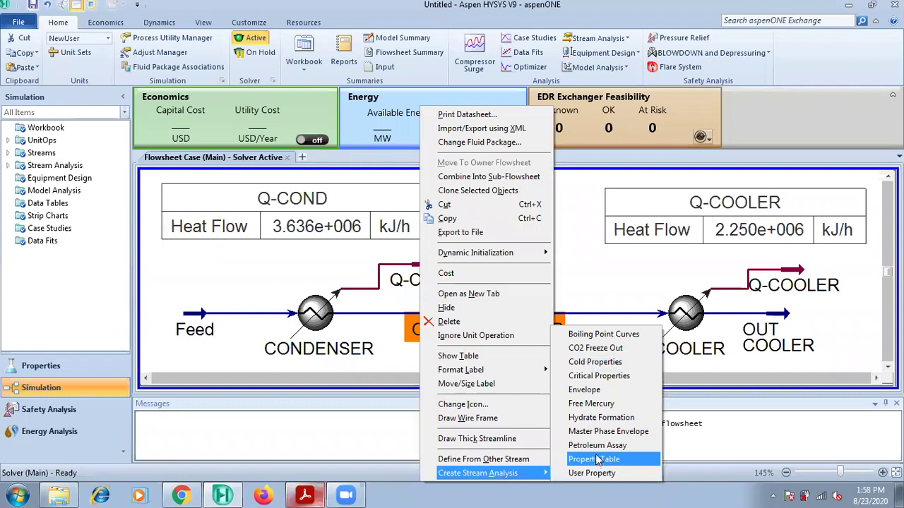
left_click(585, 389)
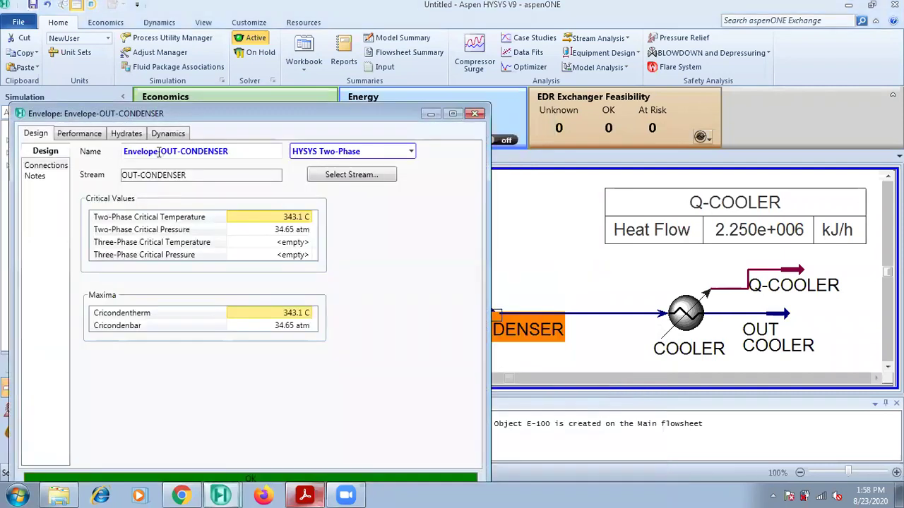
left_click(84, 134)
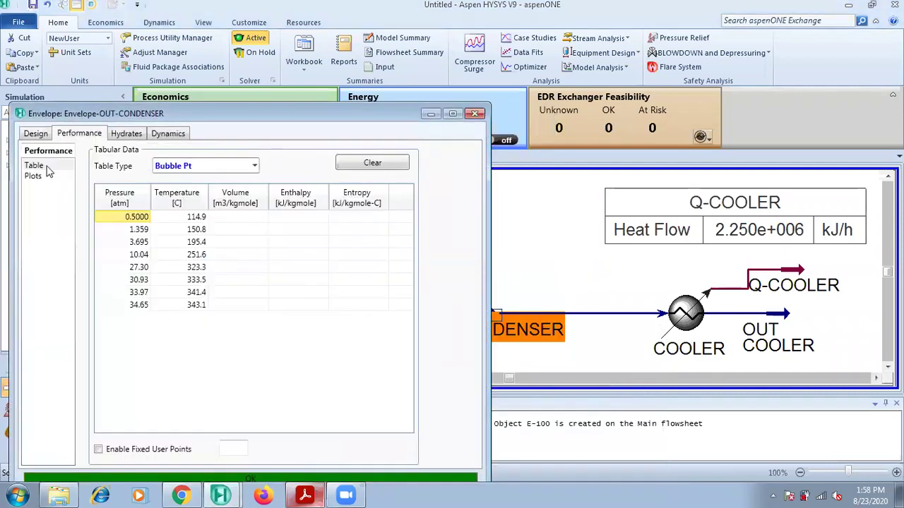
left_click(33, 177)
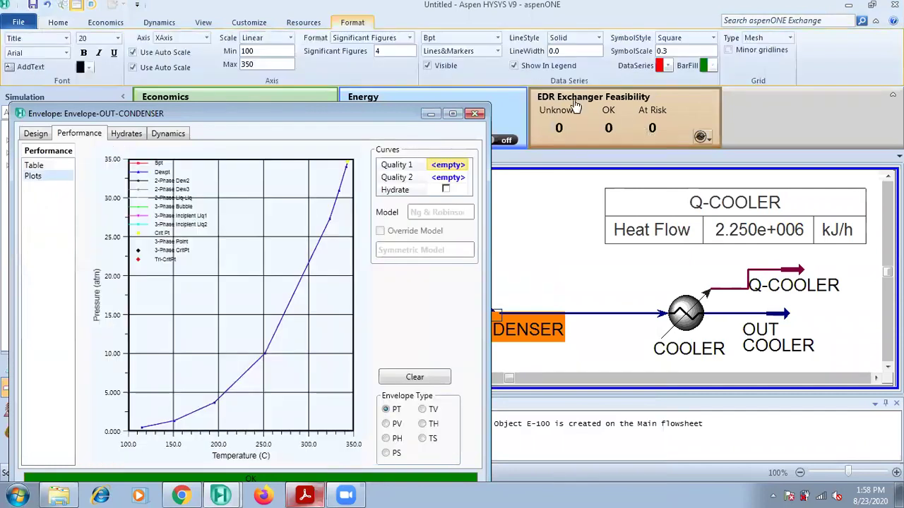
left_click(452, 114)
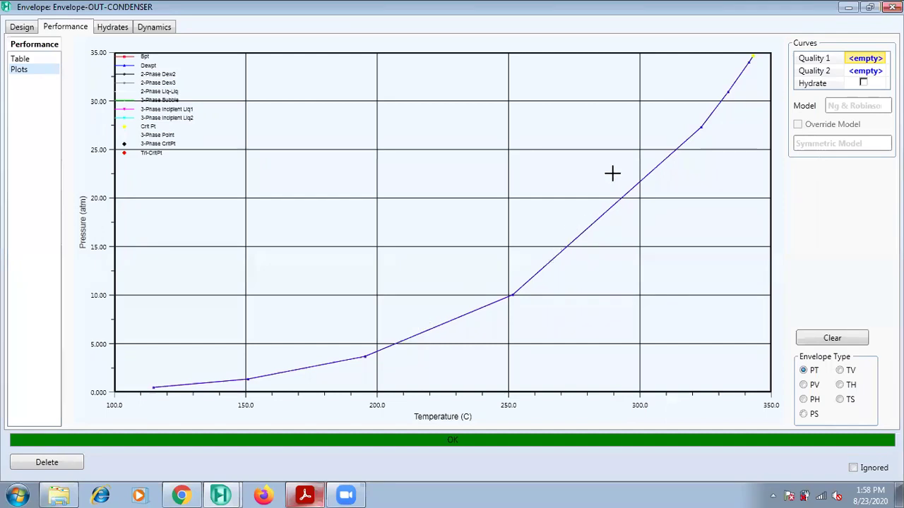
mouse_move(567, 246)
left_click(220, 495)
left_click(259, 443)
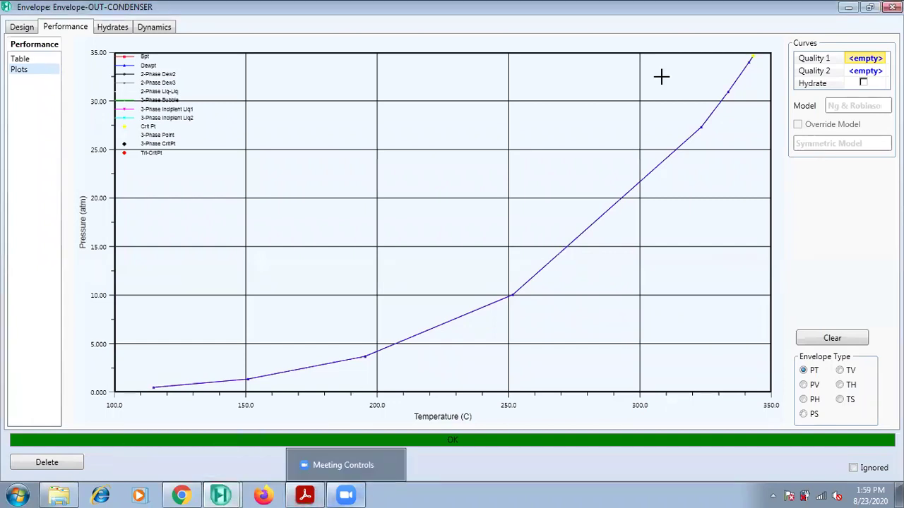
Step: Check the Feed stream's worksheet conditions against the OUT-CONDENSER envelope plot
left_click(849, 9)
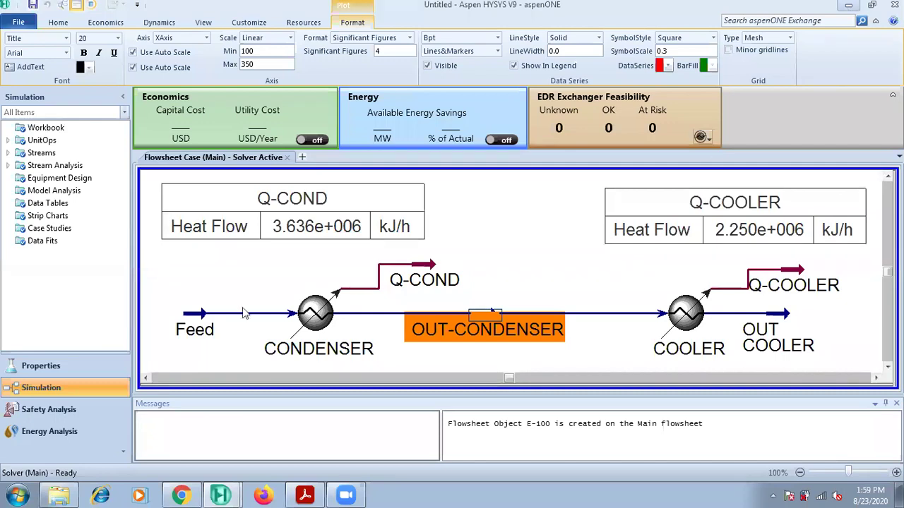
left_click(200, 319)
double_click(200, 320)
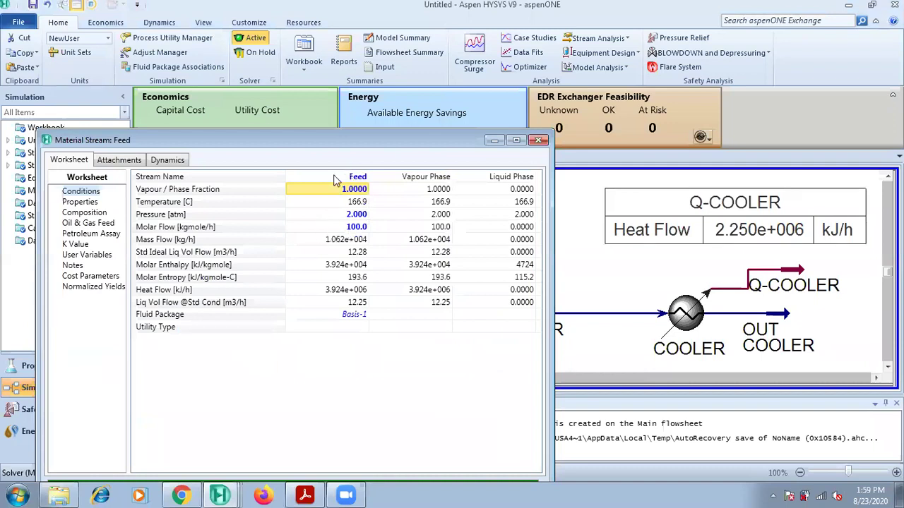
mouse_move(220, 494)
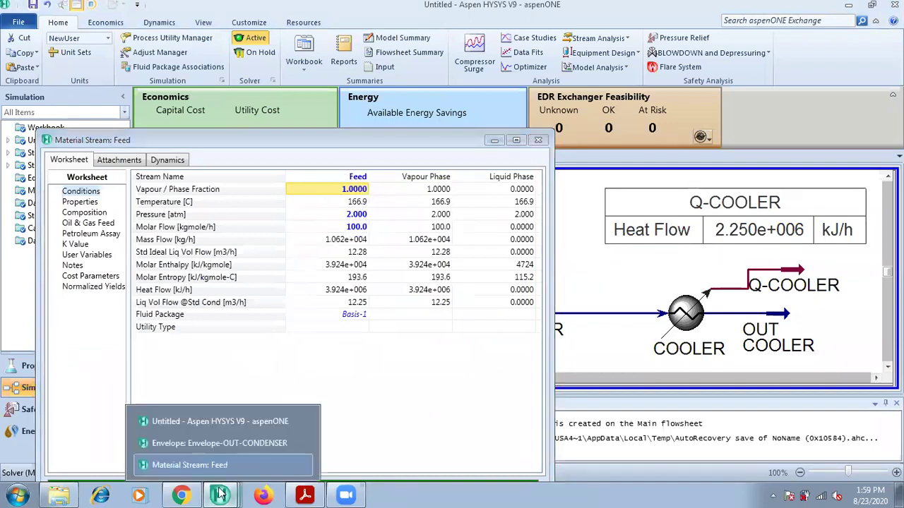
left_click(236, 443)
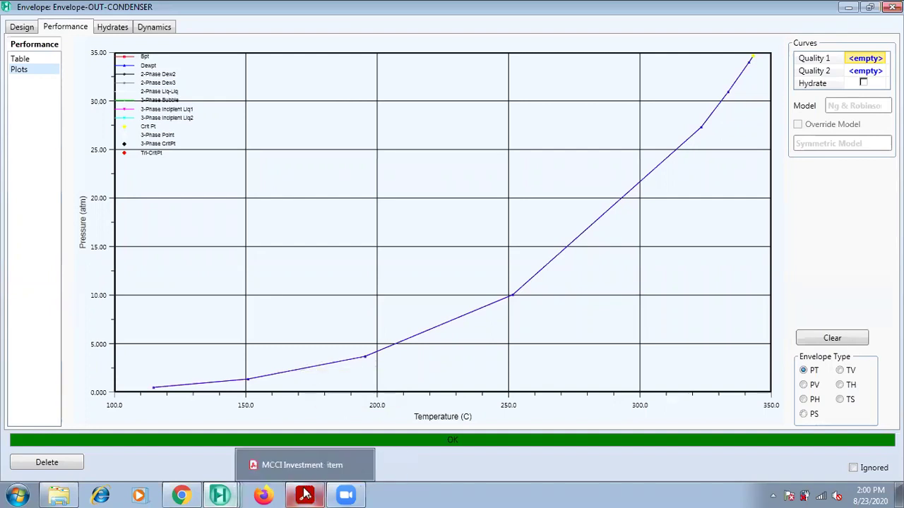
Step: Recheck the CASE-1 statement in the PDF, and close the Feed stream and OUT-CONDENSER envelope windows in Aspen HYSYS
key("alt+Tab")
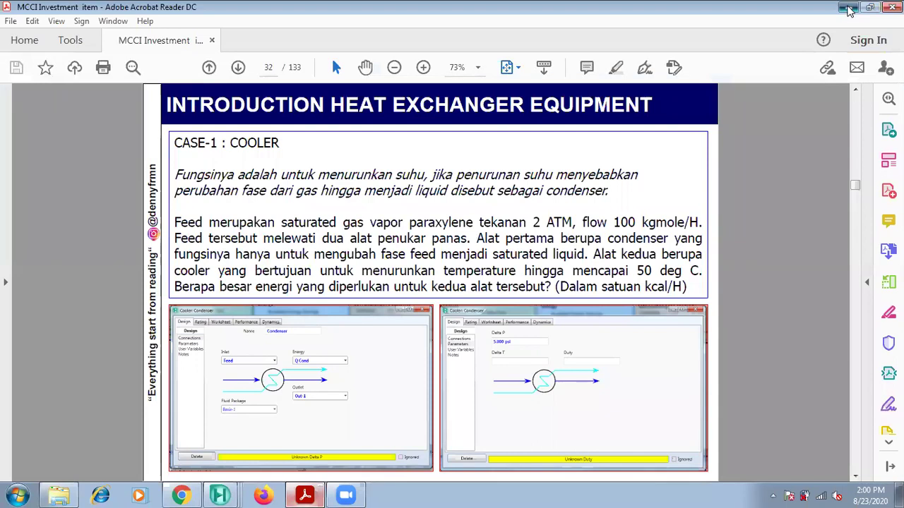
left_click(847, 7)
mouse_move(219, 495)
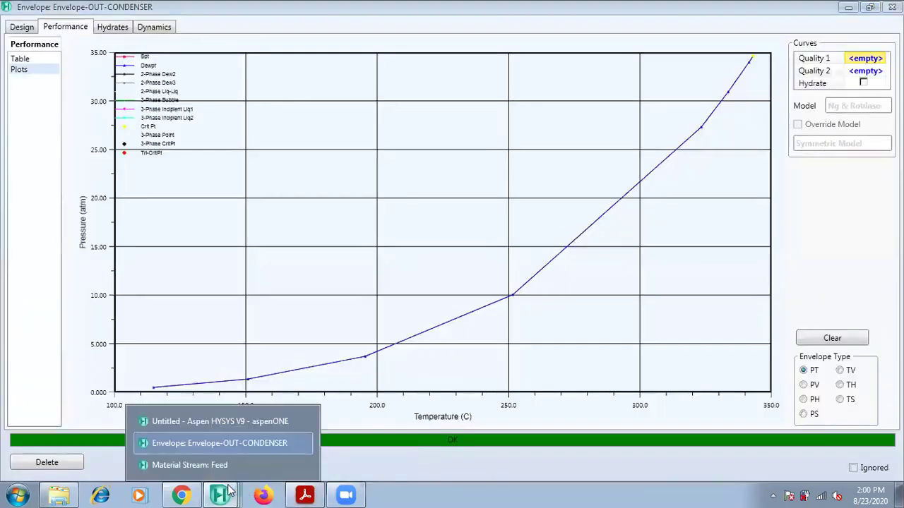
left_click(222, 466)
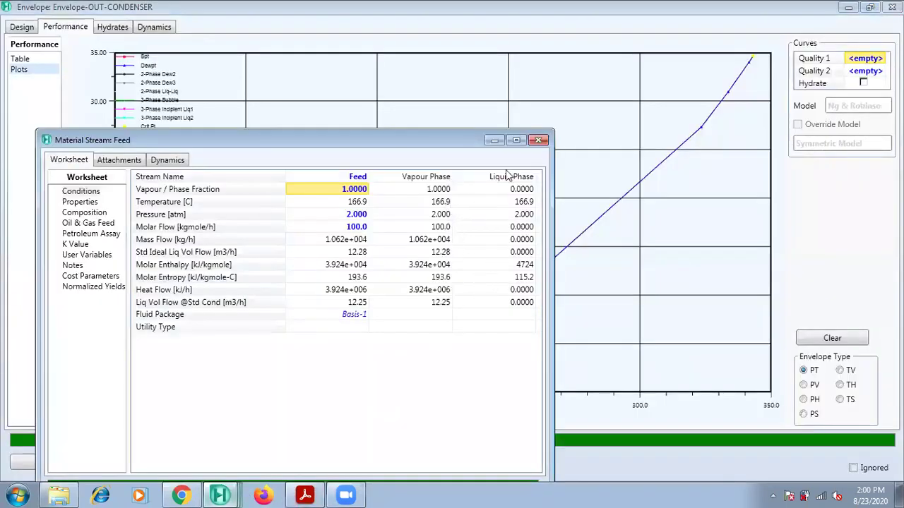
left_click(540, 142)
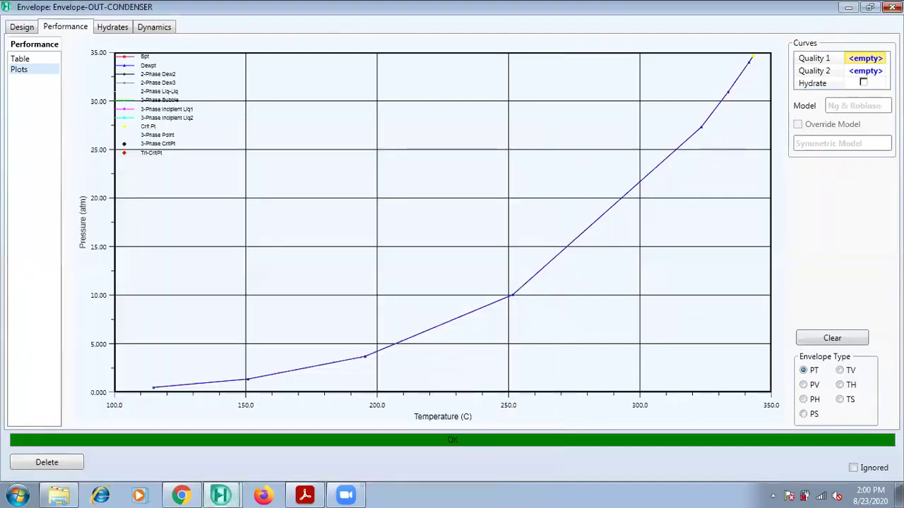
left_click(891, 8)
Step: Review the OUT-CONDENSER stream's conditions once more, close them and clear the selection on the flowsheet
double_click(485, 319)
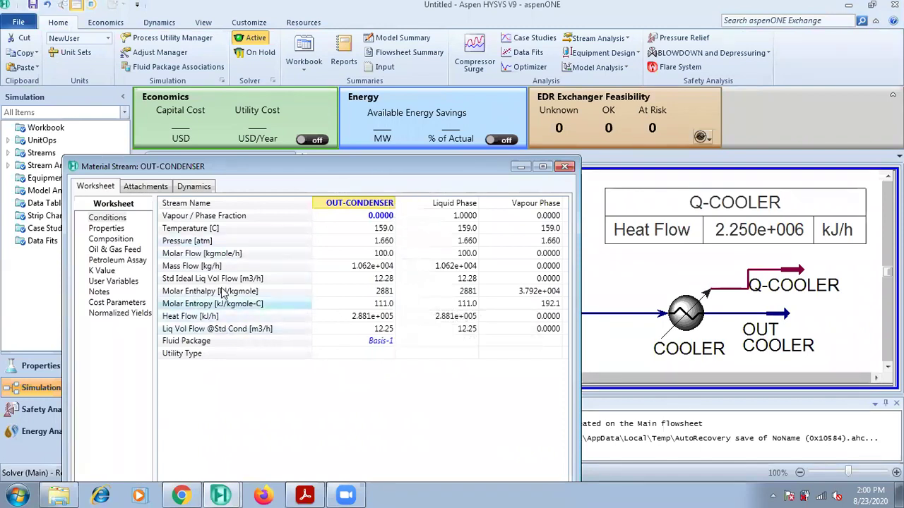
left_click(564, 166)
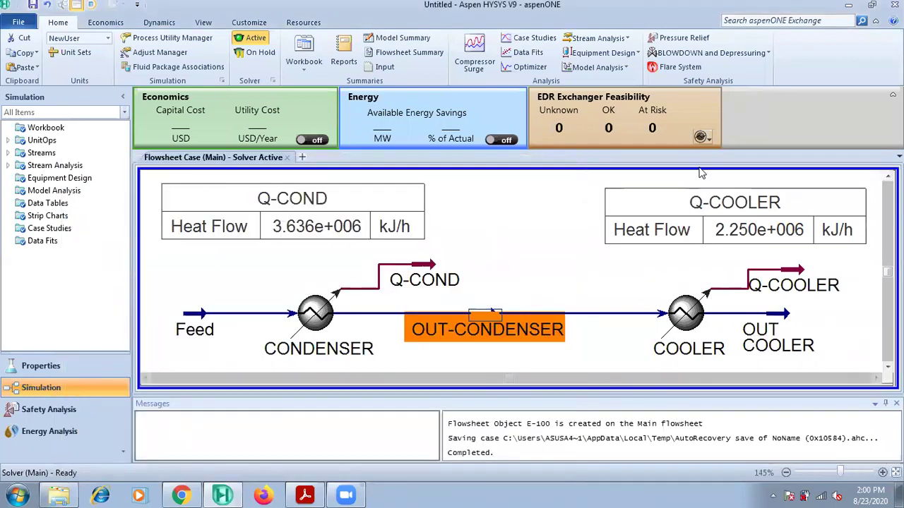
left_click(772, 6)
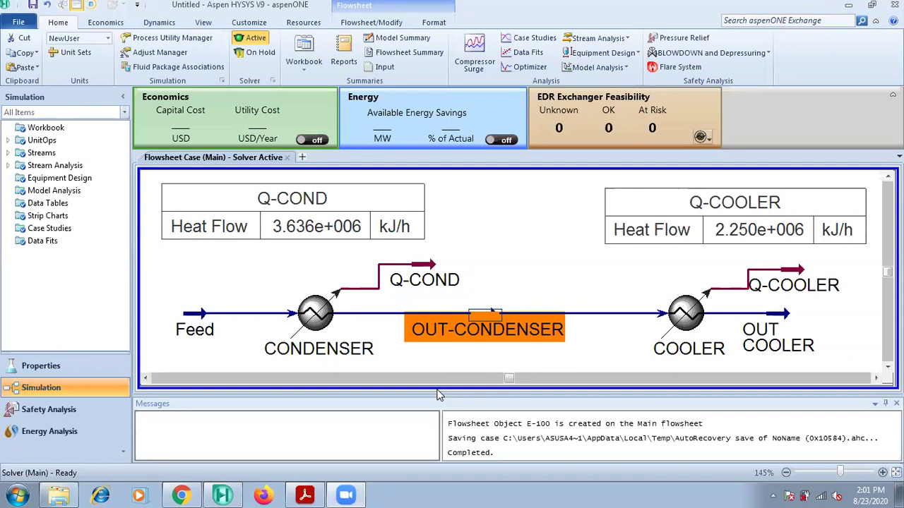
left_click(518, 254)
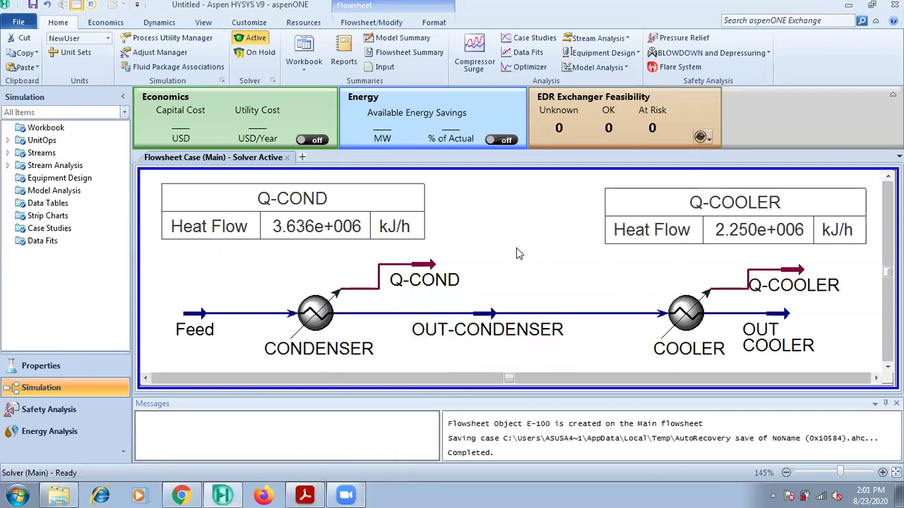
Step: Save the simulation case as Cooler in the Teknik Indonesia folder
left_click(31, 22)
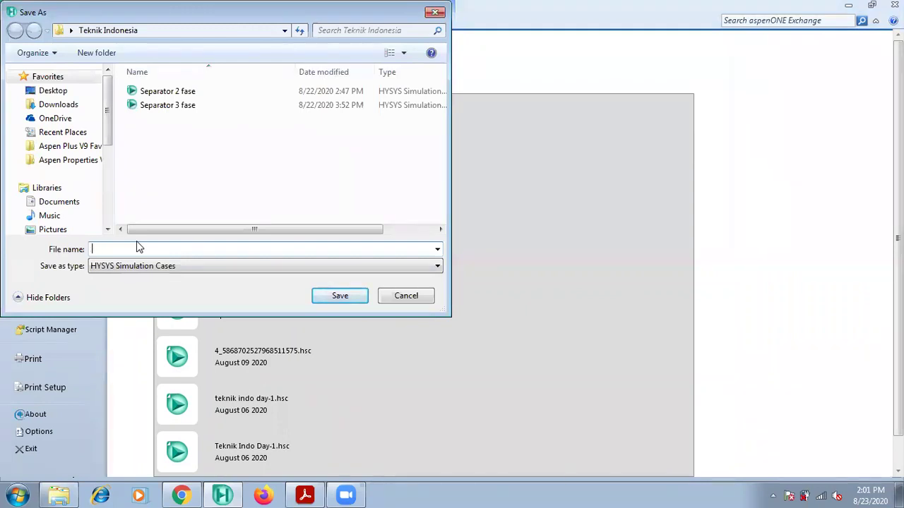
type("c")
key("BackSpace")
key("BackSpace")
key("BackSpace")
type("Cooler")
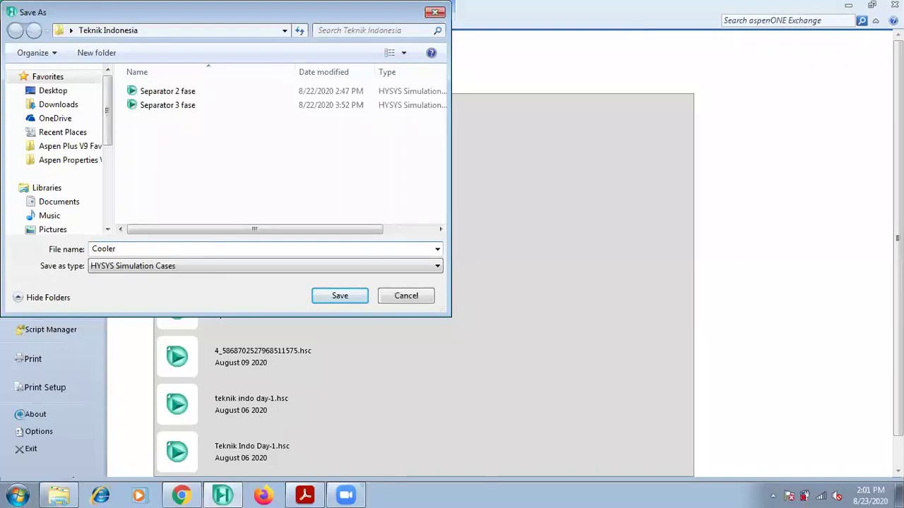
left_click(340, 296)
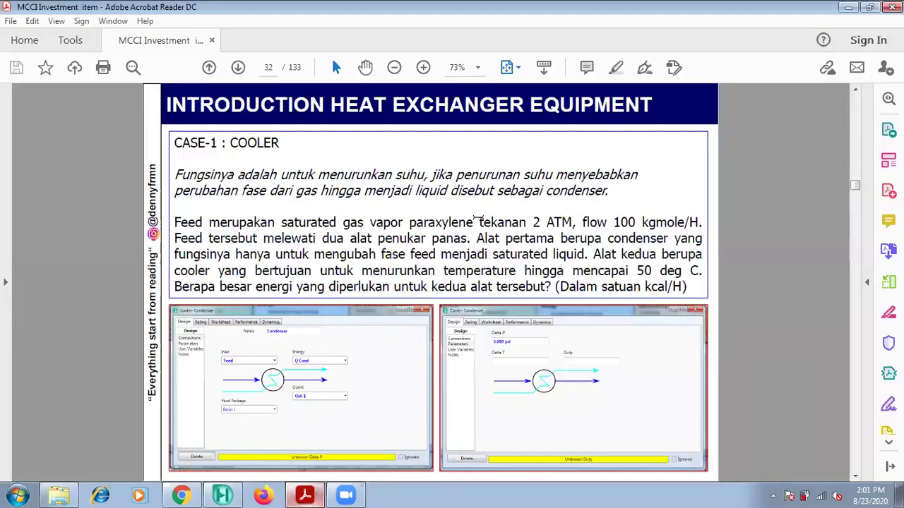
Step: Advance the Adobe Acrobat Reader PDF to the CASE-2 : HEATER exercise and read its problem statement
key("Right")
key("Right")
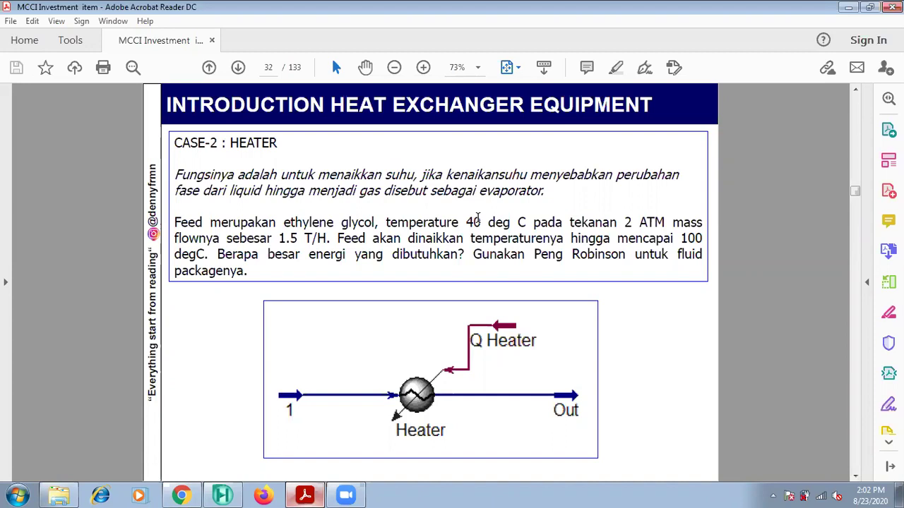
Step: Finish checking the CASE-2 : HEATER page in the PDF, switch to Aspen HYSYS and create a new simulation case
scroll(400, 273, "down", 2)
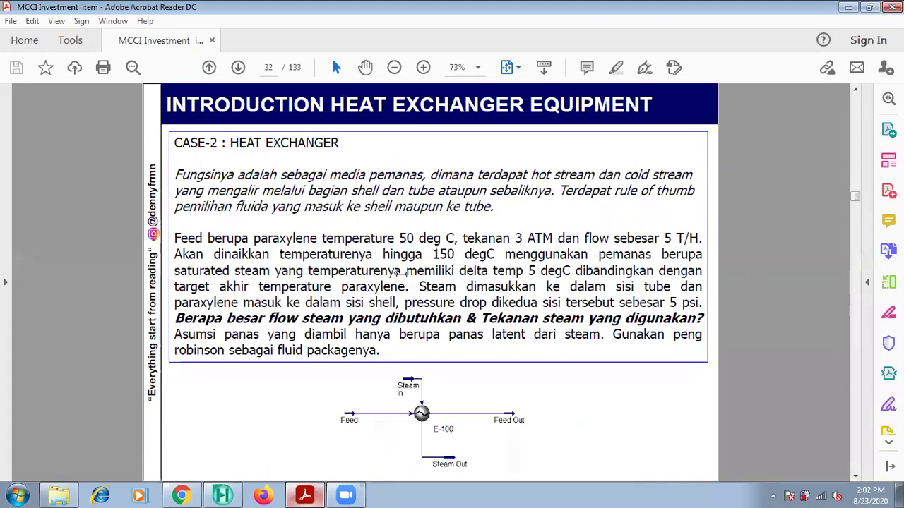
scroll(400, 273, "up", 2)
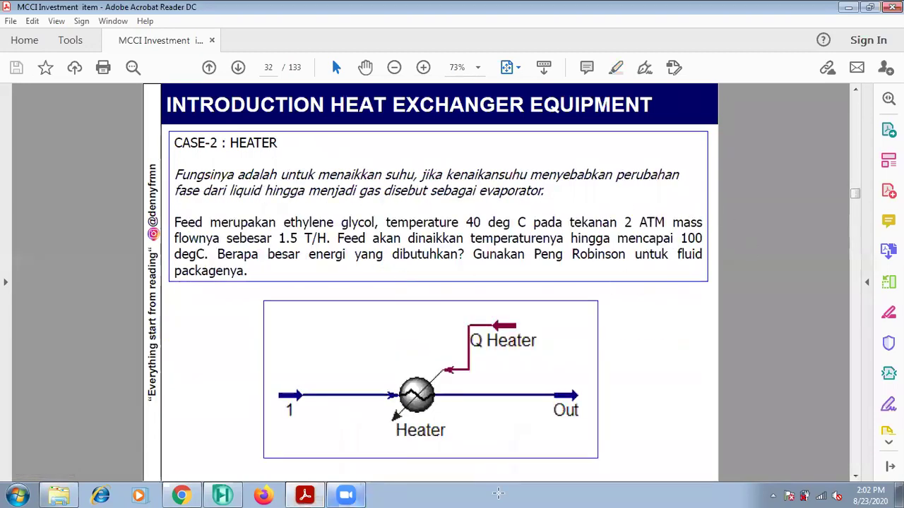
left_click(222, 495)
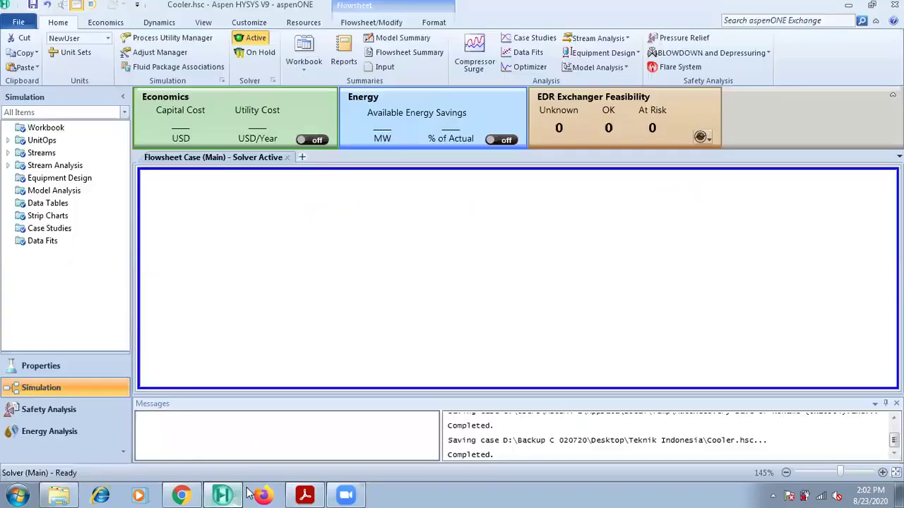
left_click(18, 22)
left_click(38, 77)
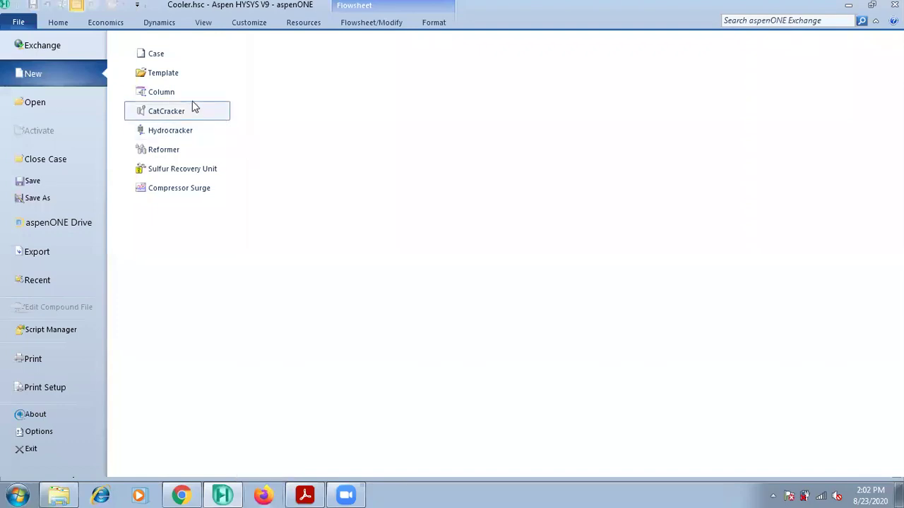
left_click(156, 58)
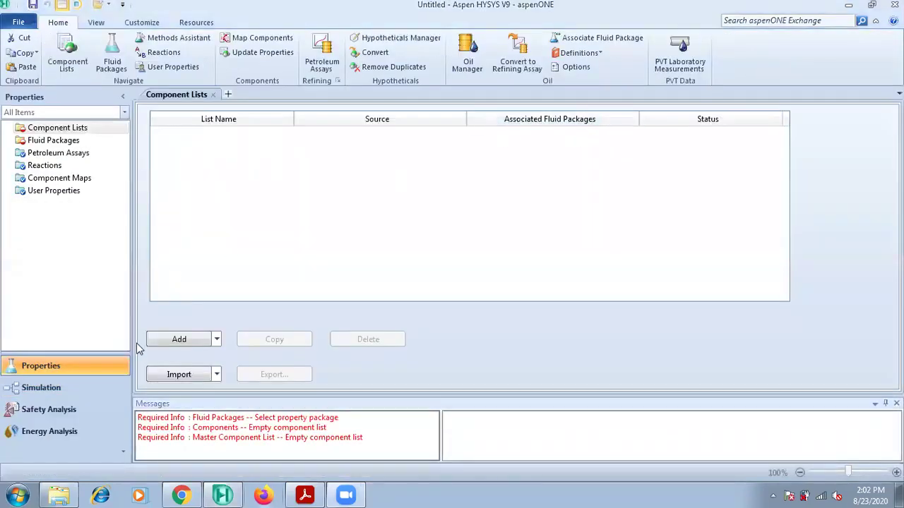
Step: Create a component list, search the pure components for ethylene, and add EGlycol to the list
left_click(176, 341)
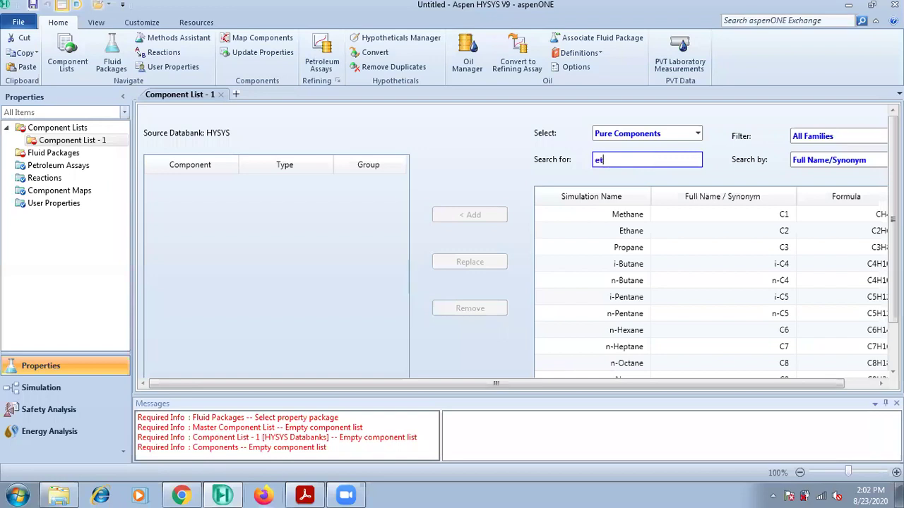
type("ethylene")
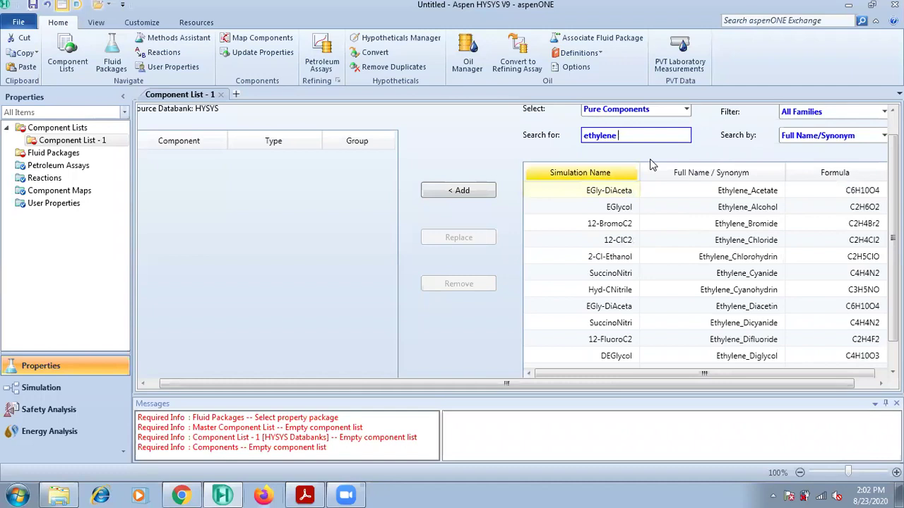
key("BackSpace")
key("BackSpace")
key("BackSpace")
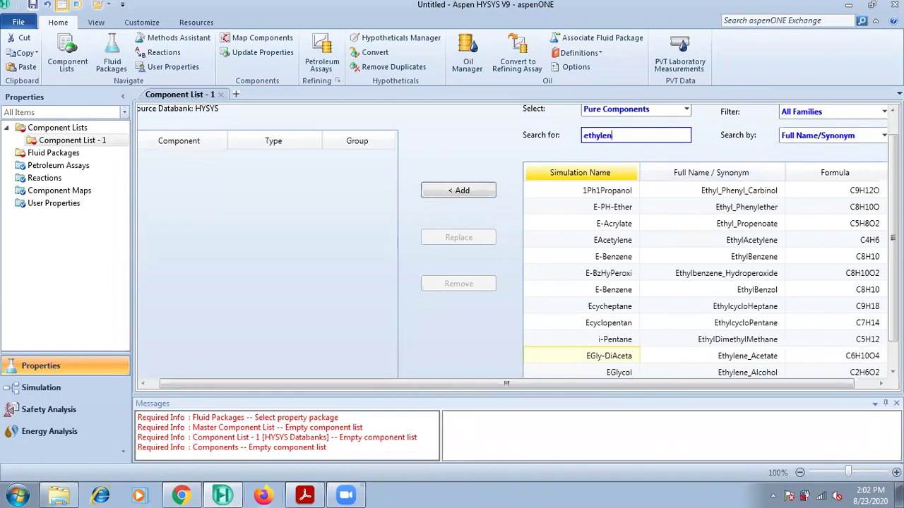
scroll(641, 355, "down", 2)
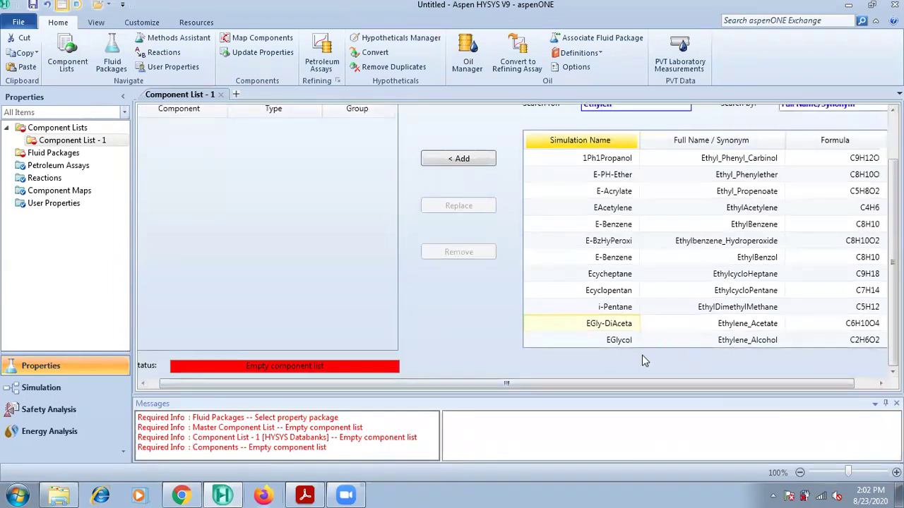
scroll(629, 349, "down", 1)
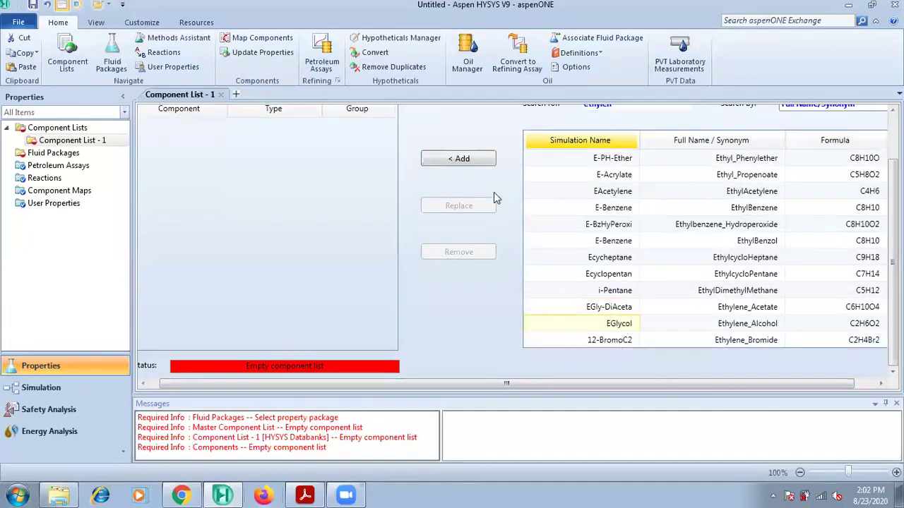
left_click(484, 162)
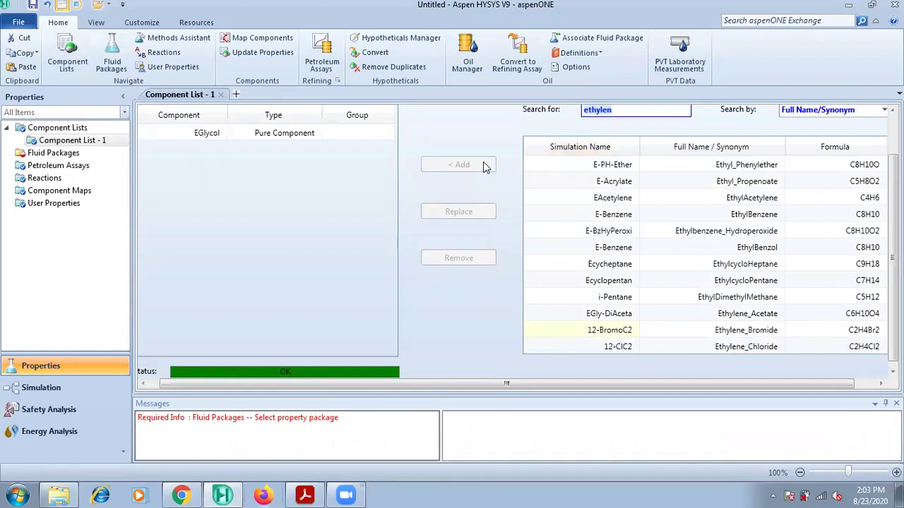
Step: Add a fluid package that uses the Peng-Robinson property package for the component list
left_click(66, 154)
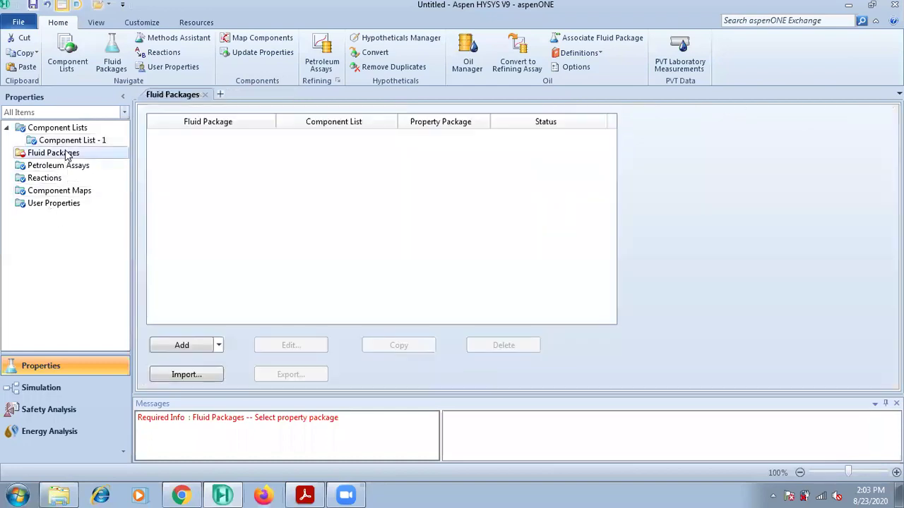
left_click(201, 350)
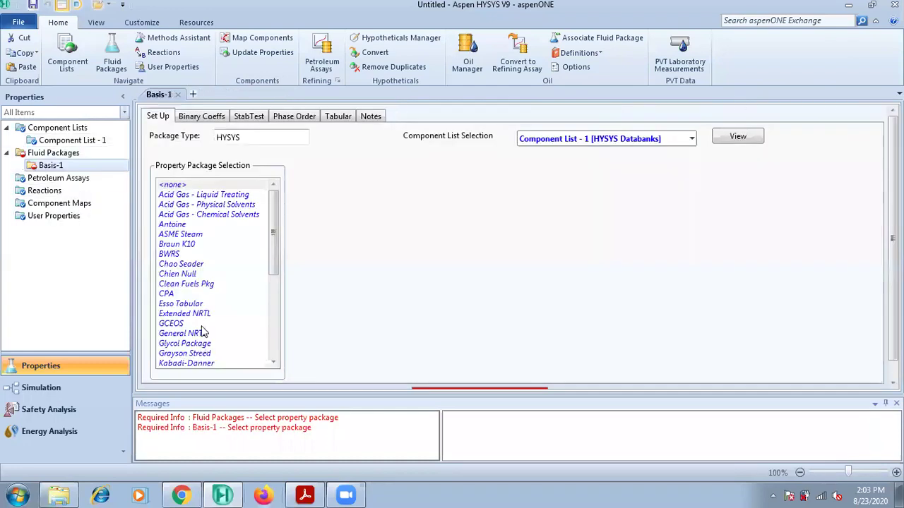
left_click(273, 304)
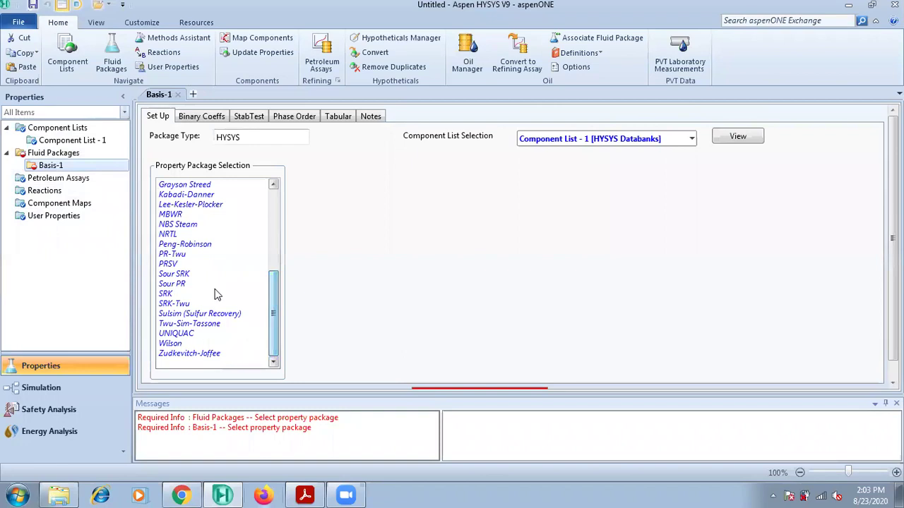
left_click(188, 246)
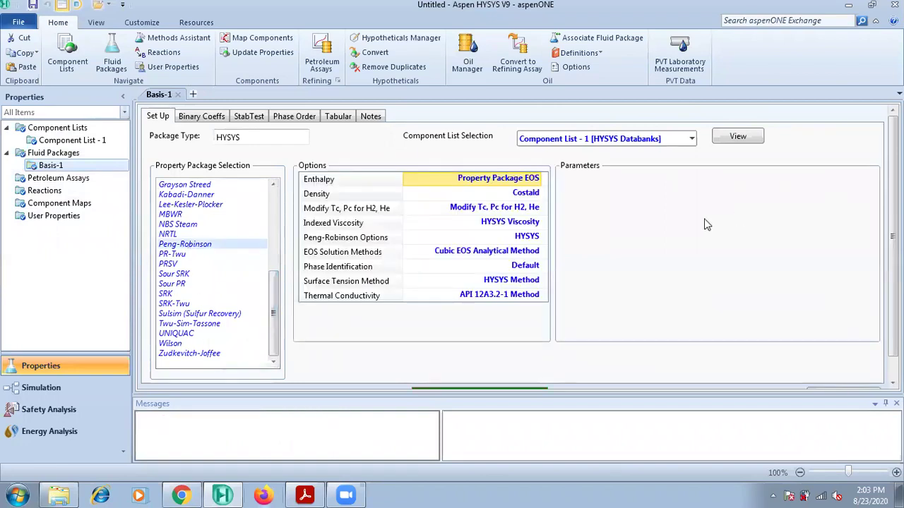
Step: Enter the simulation environment, place a material stream on the empty flowsheet, and name it FEED
left_click(55, 389)
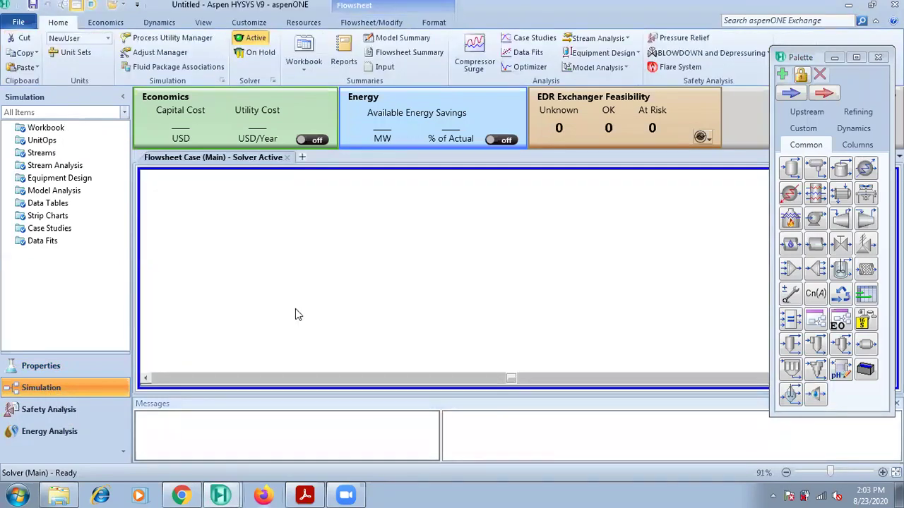
left_click(792, 96)
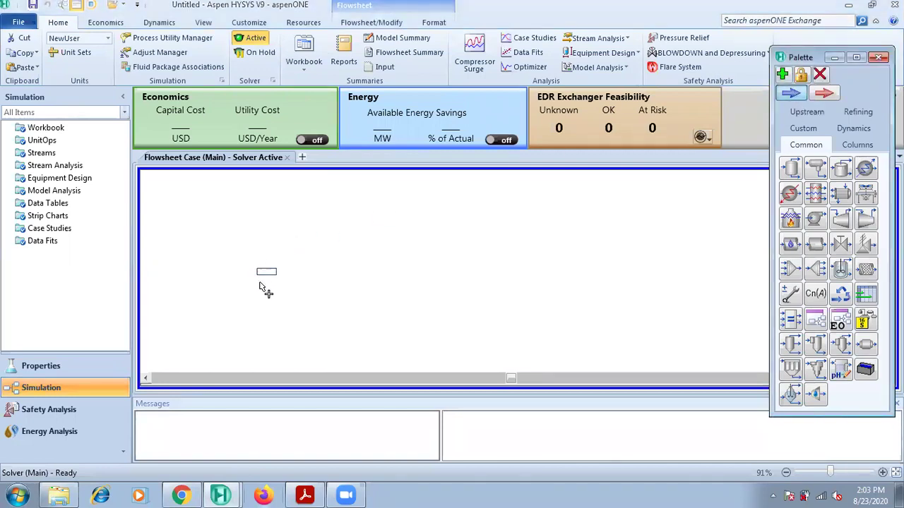
left_click(327, 282)
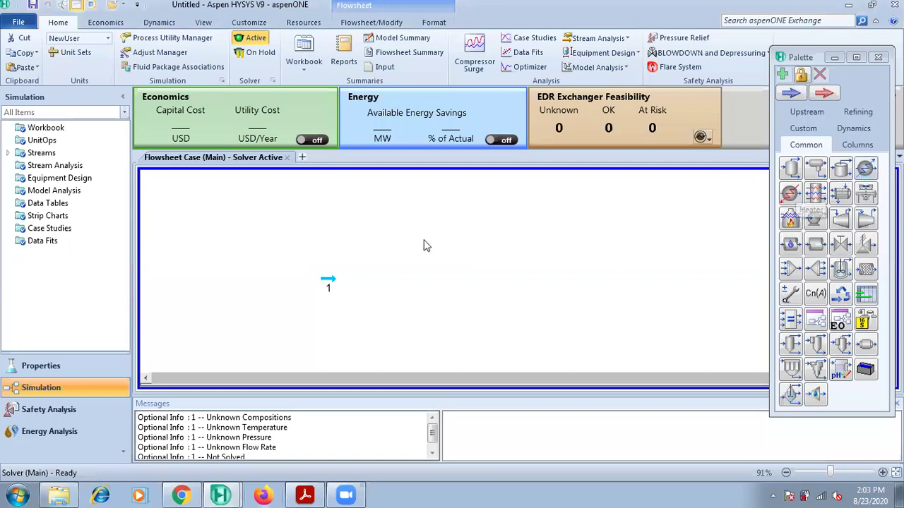
double_click(328, 282)
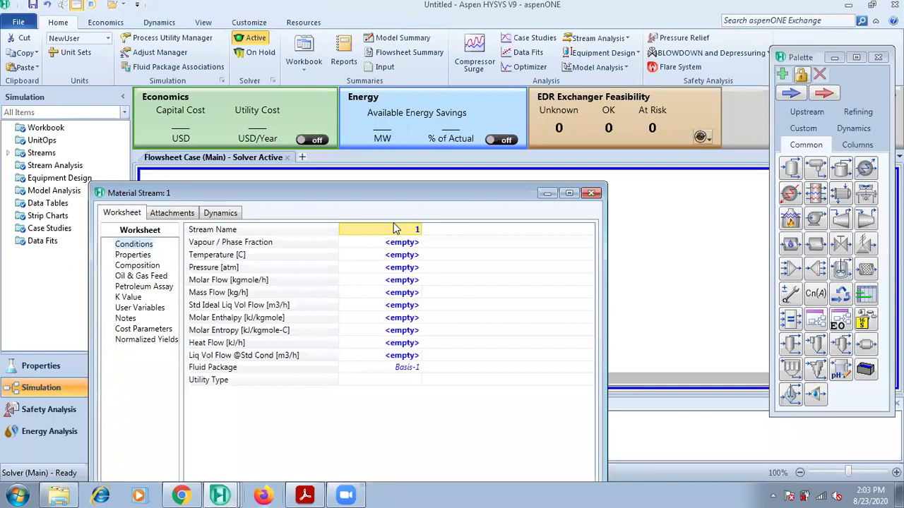
type("FEED")
key("Return")
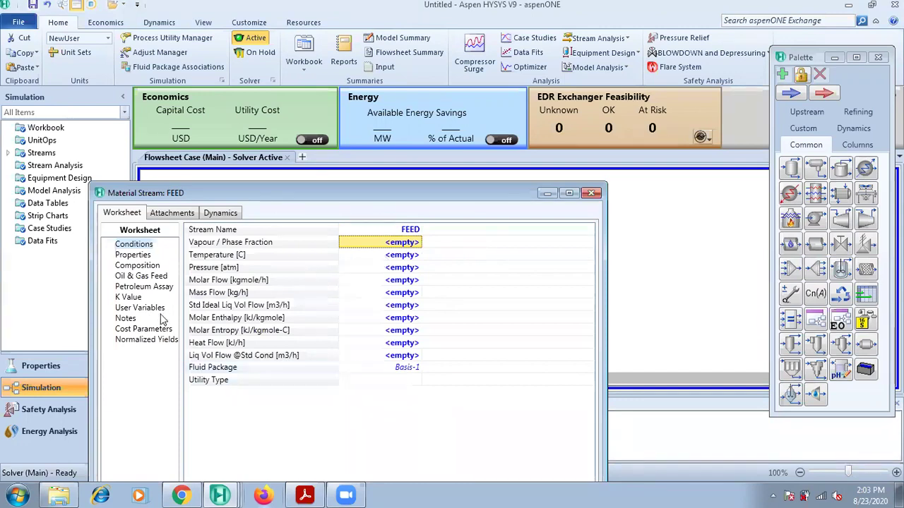
Step: Set the FEED stream's composition to an EGlycol mole fraction of 1
left_click(148, 266)
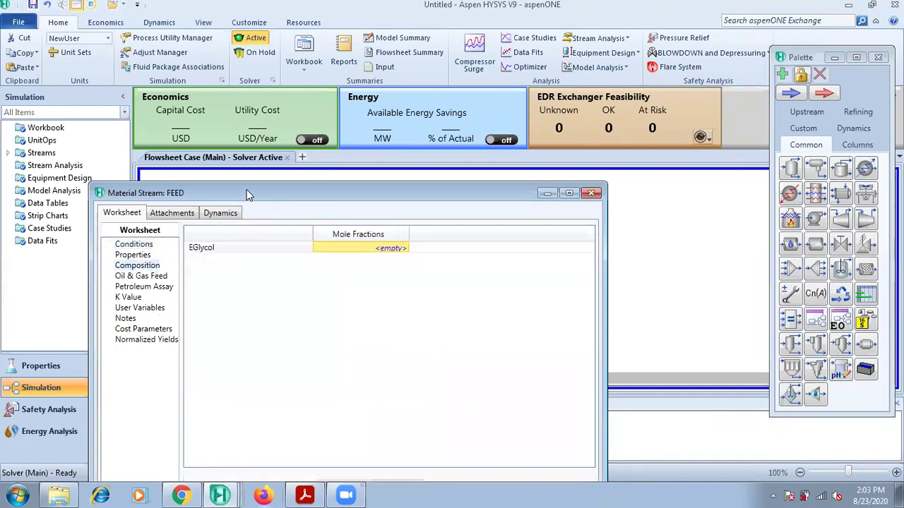
left_click_drag(246, 189, 296, 102)
left_click(290, 428)
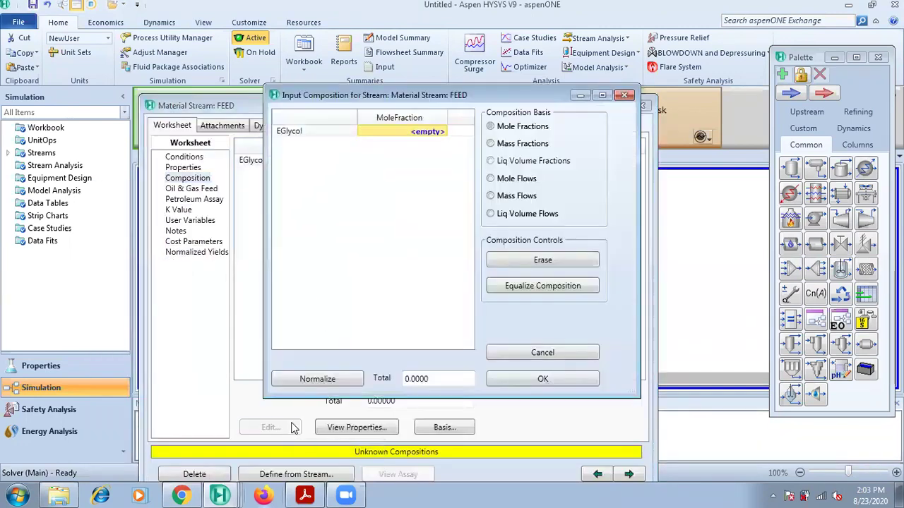
left_click(408, 134)
type("1")
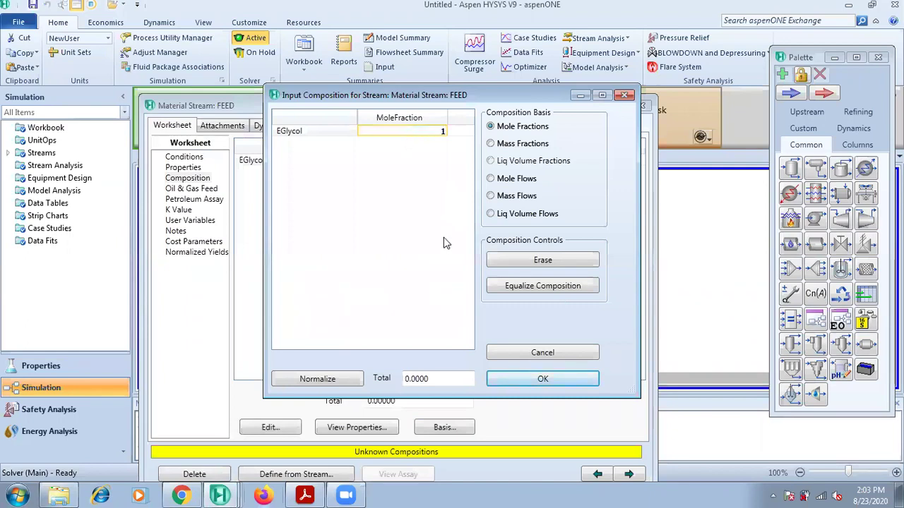
key("Return")
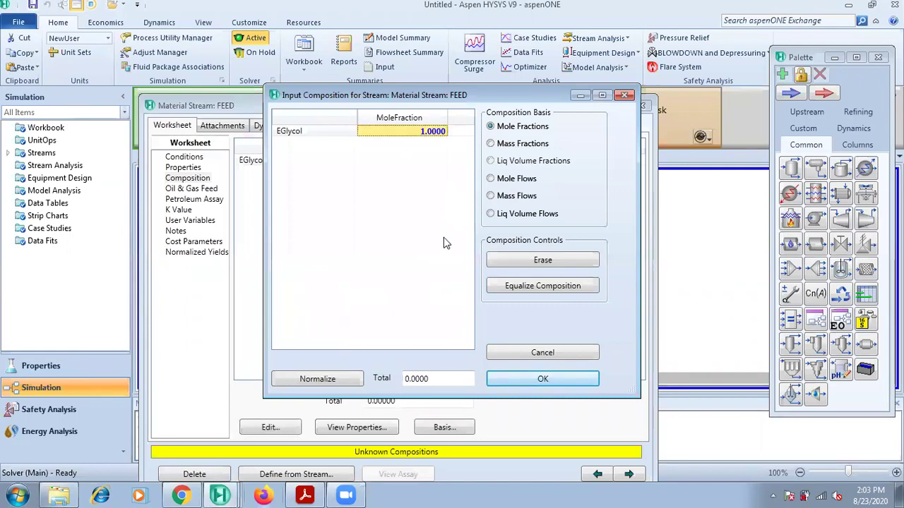
left_click(574, 376)
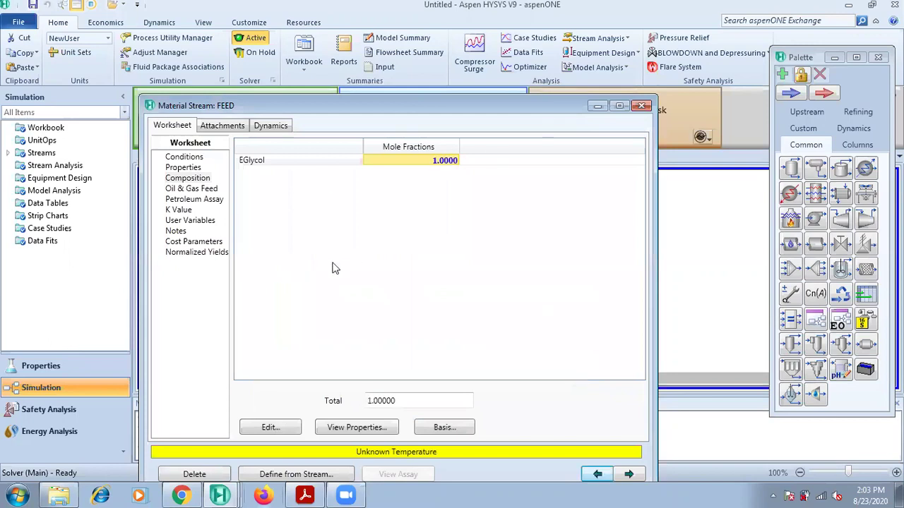
Step: Consult the CASE-2 feed data in Adobe Acrobat Reader, and set FEED's temperature to 40 C and pressure to 2 atm in Aspen HYSYS
left_click(194, 158)
left_click(305, 494)
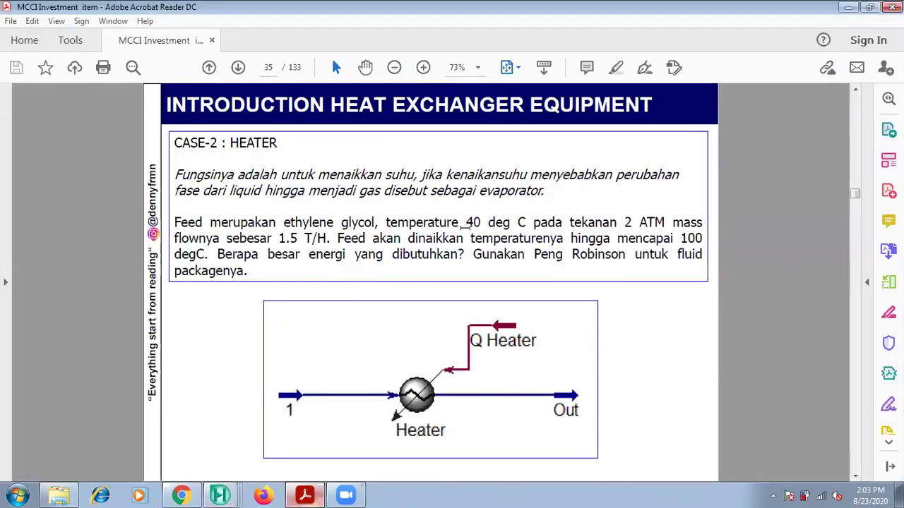
left_click_drag(466, 223, 526, 223)
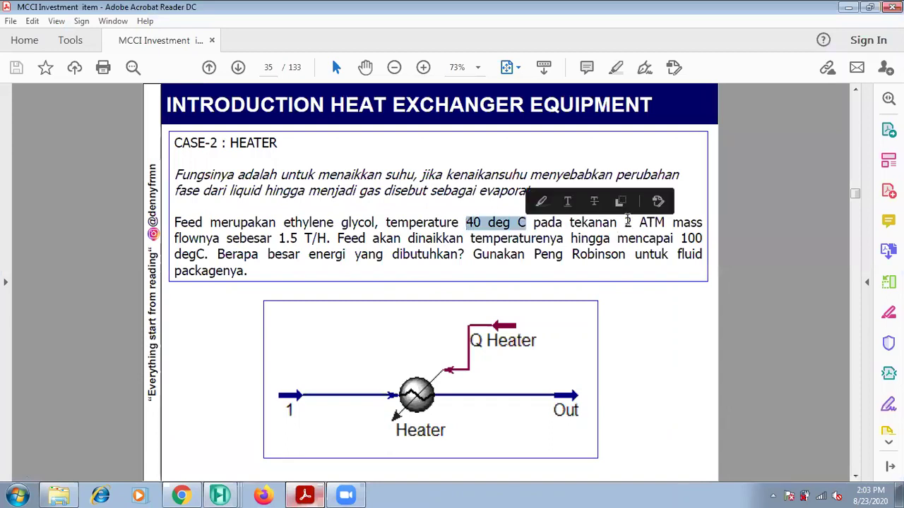
left_click_drag(665, 223, 625, 223)
mouse_move(297, 238)
left_mouse_down()
mouse_move(342, 223)
mouse_move(365, 239)
left_mouse_up()
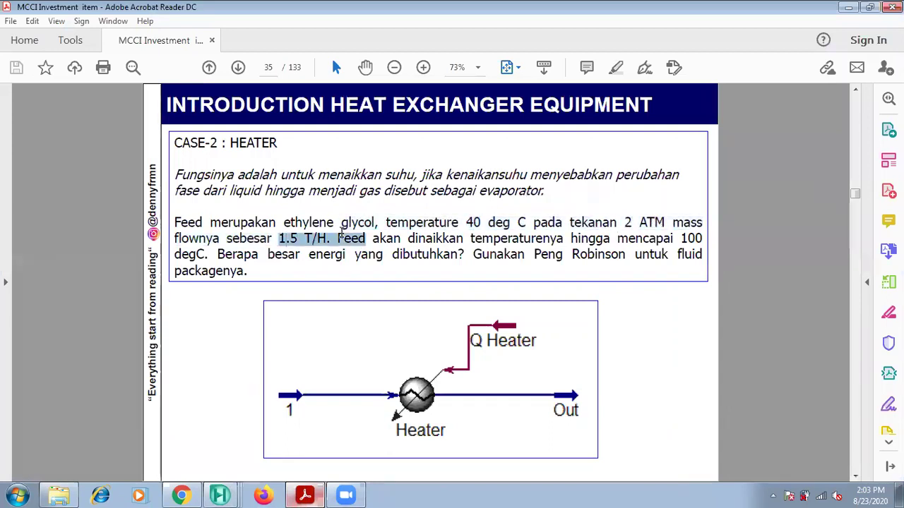
left_click(848, 7)
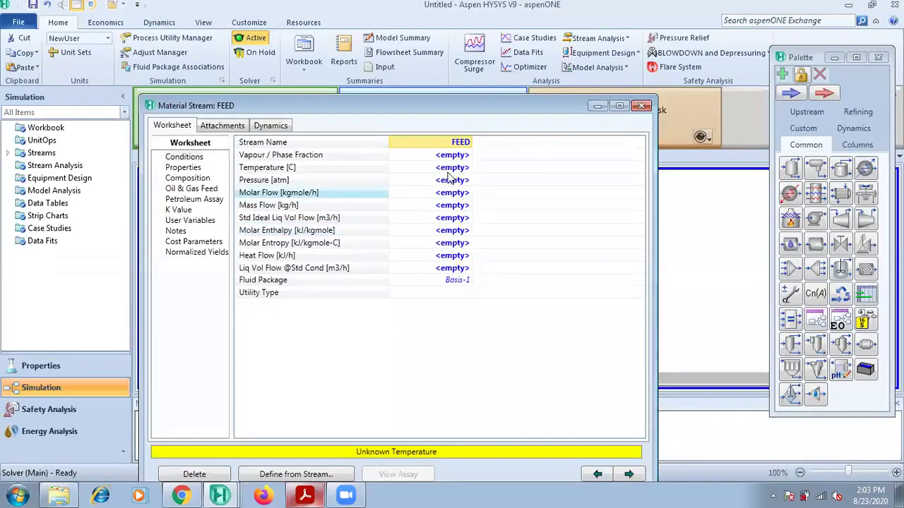
left_click(447, 170)
type("40")
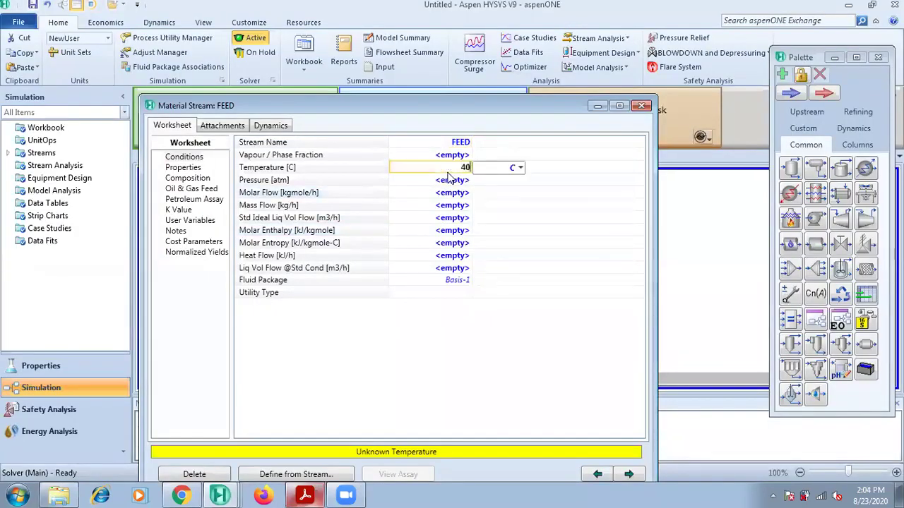
key("Return")
type("2")
key("Return")
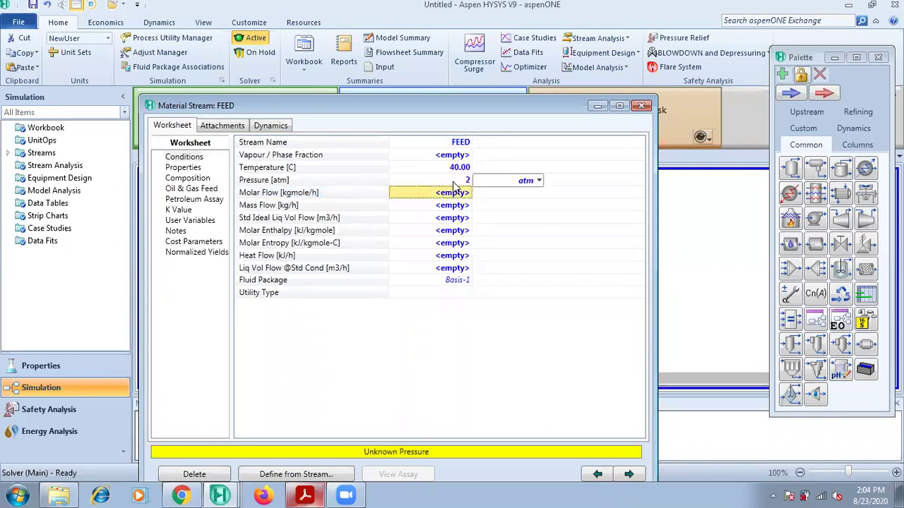
Step: Set the FEED stream's mass flow to 1.5 tonne/h
left_click(445, 205)
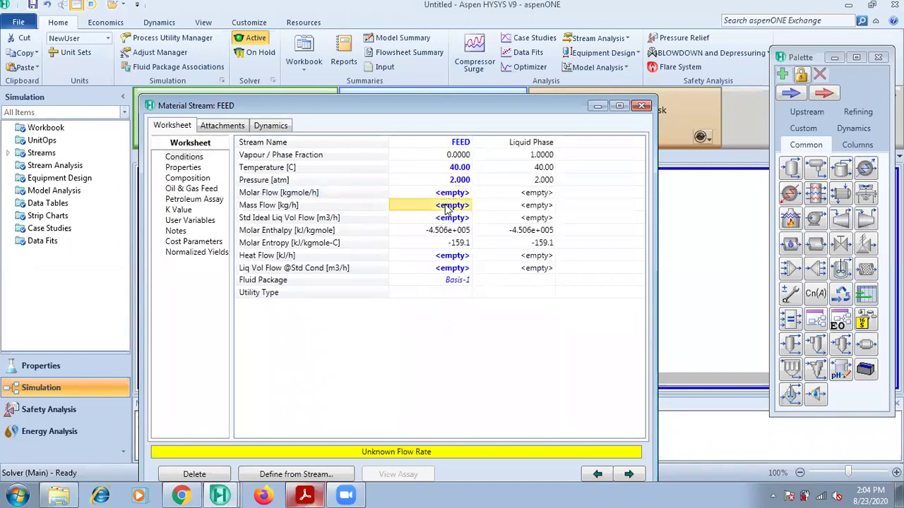
type("1")
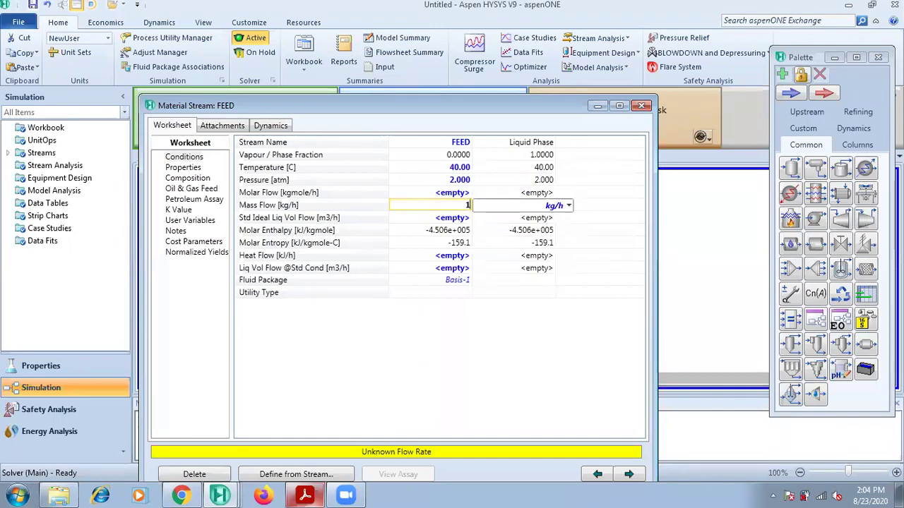
type("500")
key("BackSpace")
key("BackSpace")
left_click(569, 205)
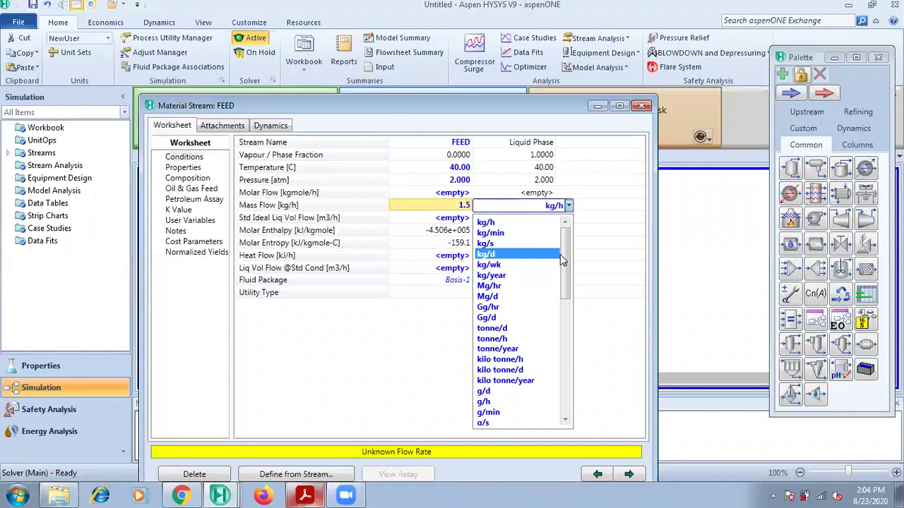
left_click(529, 343)
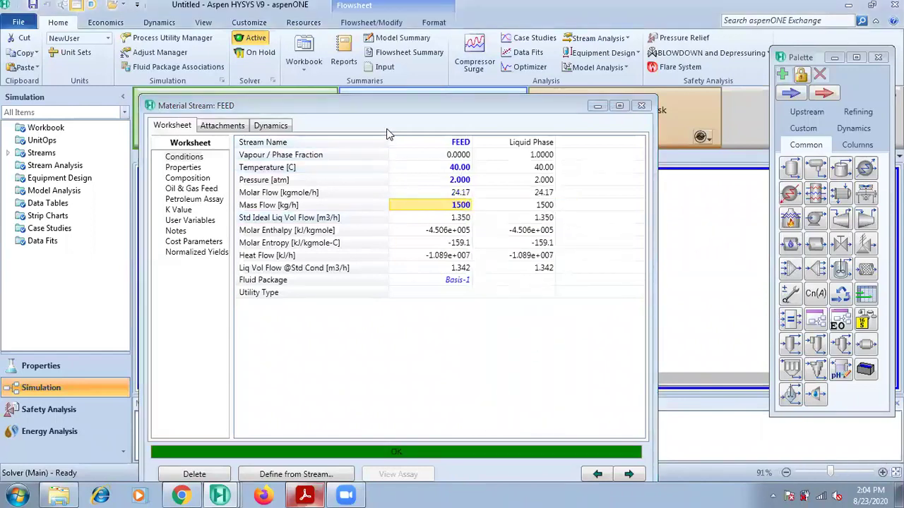
Step: Consult the CASE-2 heater diagram in Adobe Acrobat Reader, and place a heater beside the FEED stream on the Aspen HYSYS flowsheet
left_click(636, 107)
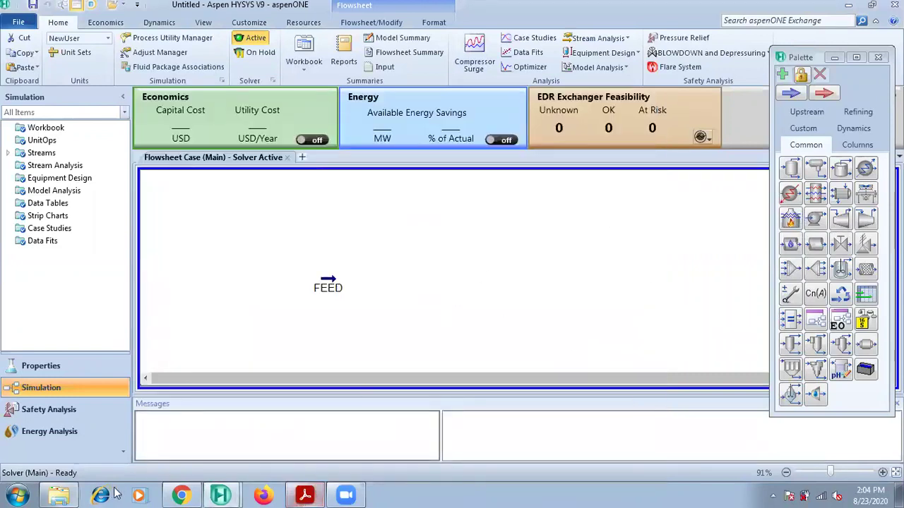
left_click(305, 495)
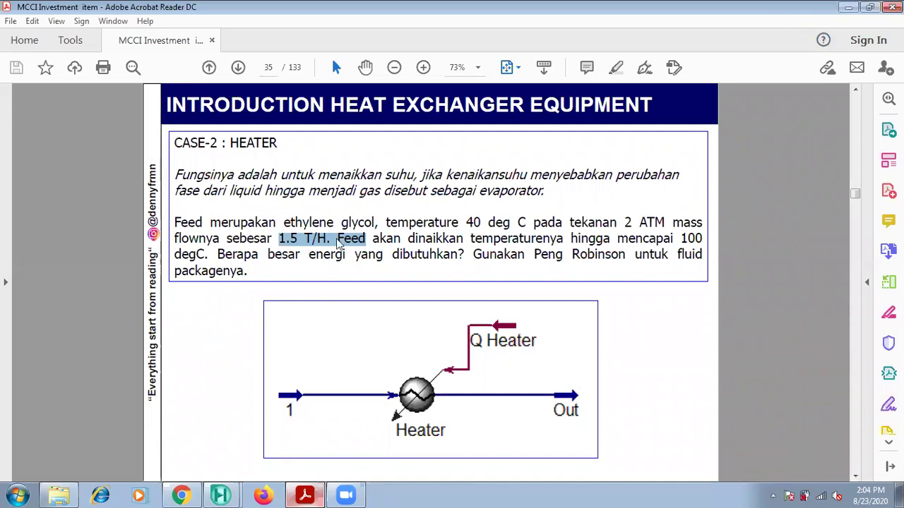
left_click(848, 7)
left_click(790, 193)
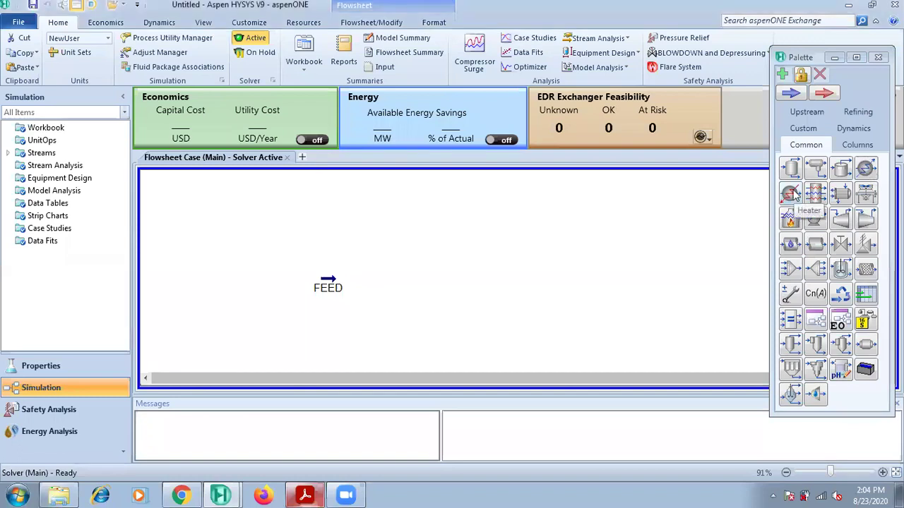
left_click(383, 300)
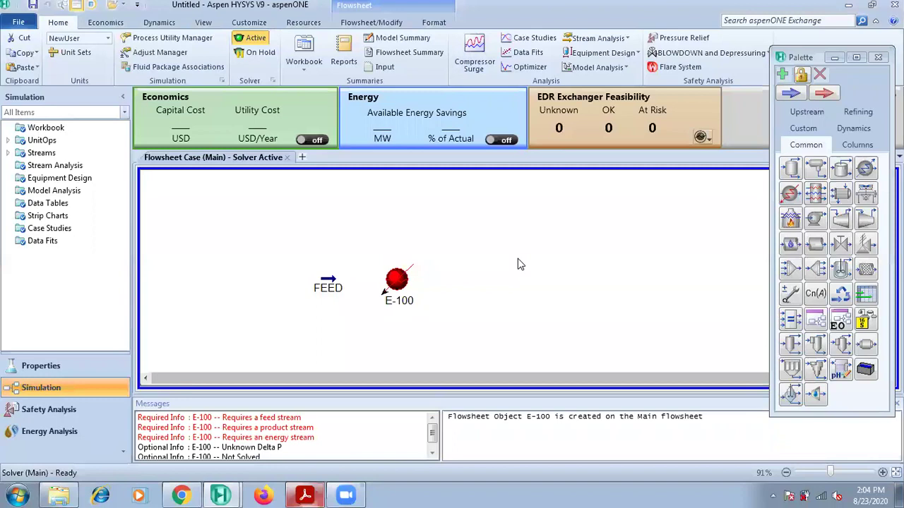
Step: Open the new heater's properties and rename the unit as Heater
double_click(397, 281)
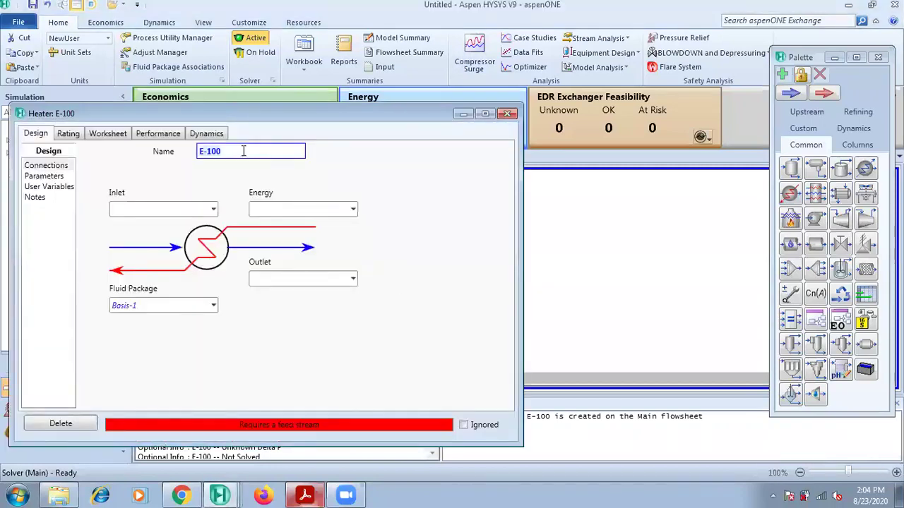
type("h")
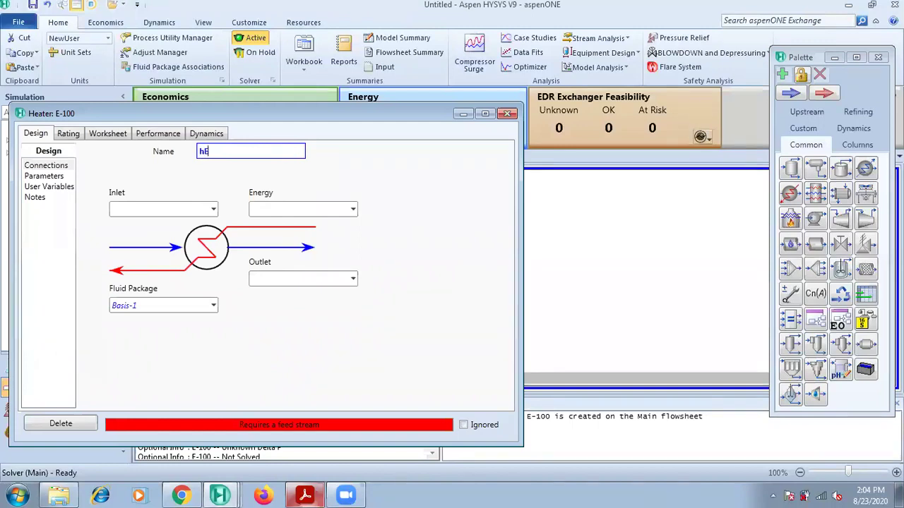
type("eater")
key("Return")
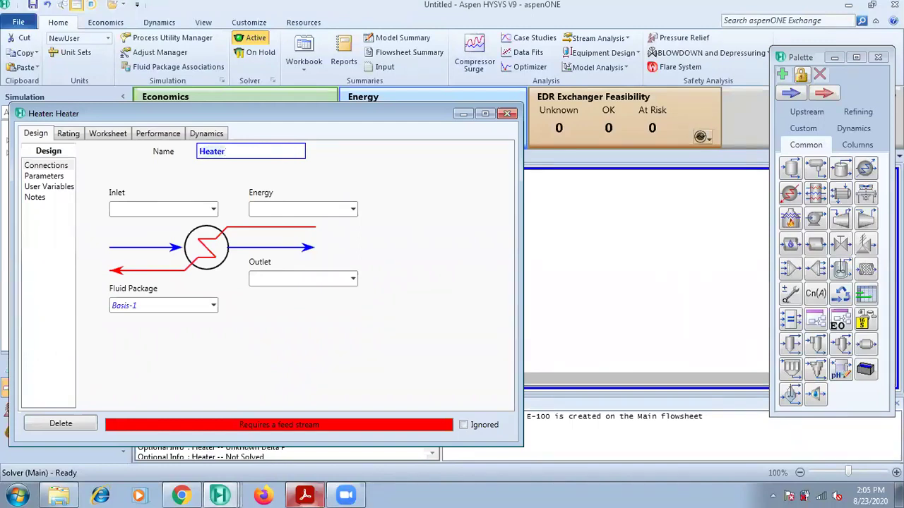
Step: Connect the heater with FEED as inlet, OUT HEATER as outlet and Q Heater as energy stream
left_click_drag(209, 118, 633, 98)
left_click(637, 187)
left_click(596, 209)
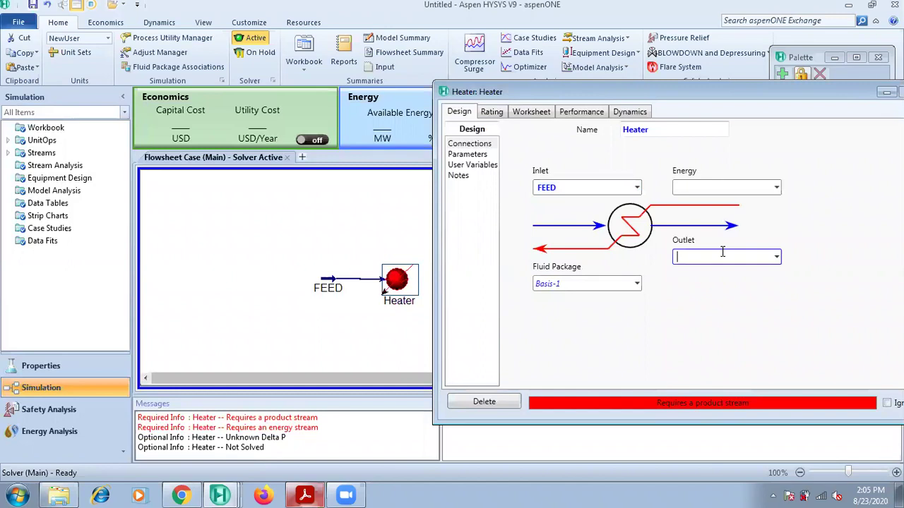
type("OUT HEATER")
key("Return")
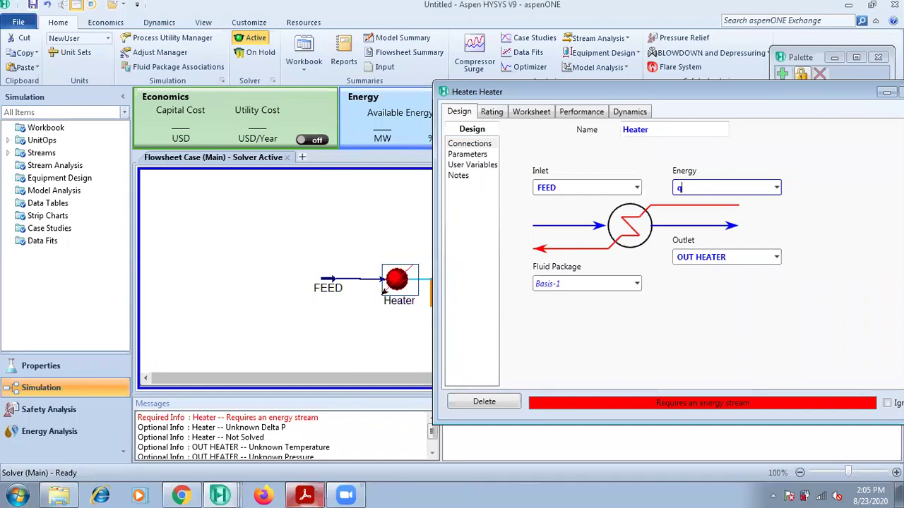
type("Q Heater")
key("Return")
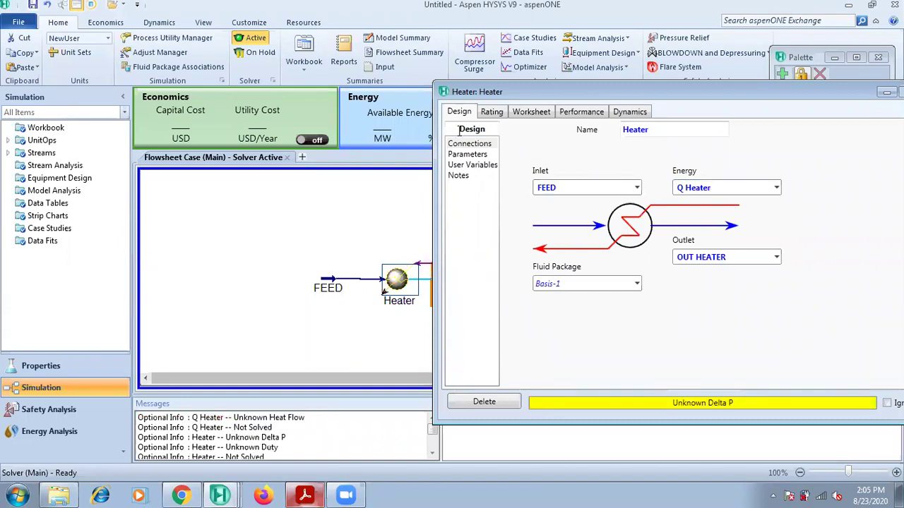
Step: Set the heater's pressure drop (Delta P) to 5 psi
left_click(460, 156)
left_click(569, 149)
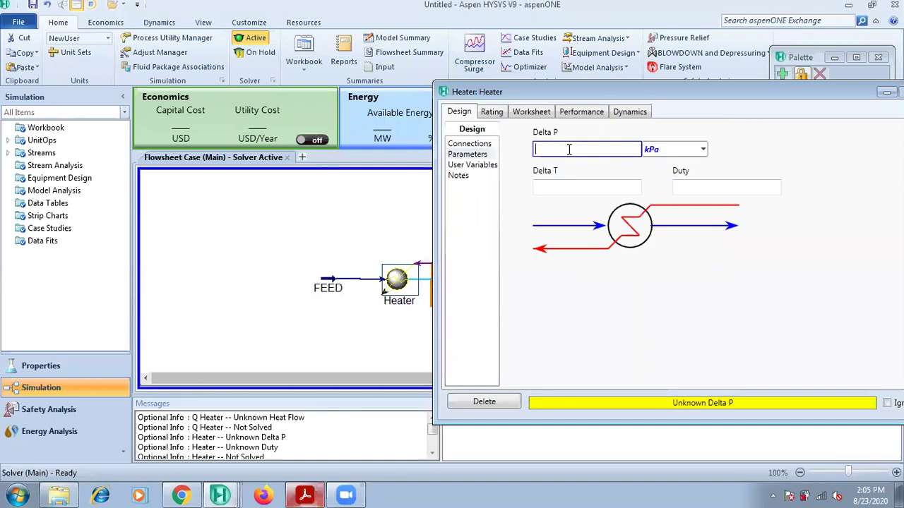
left_click(702, 149)
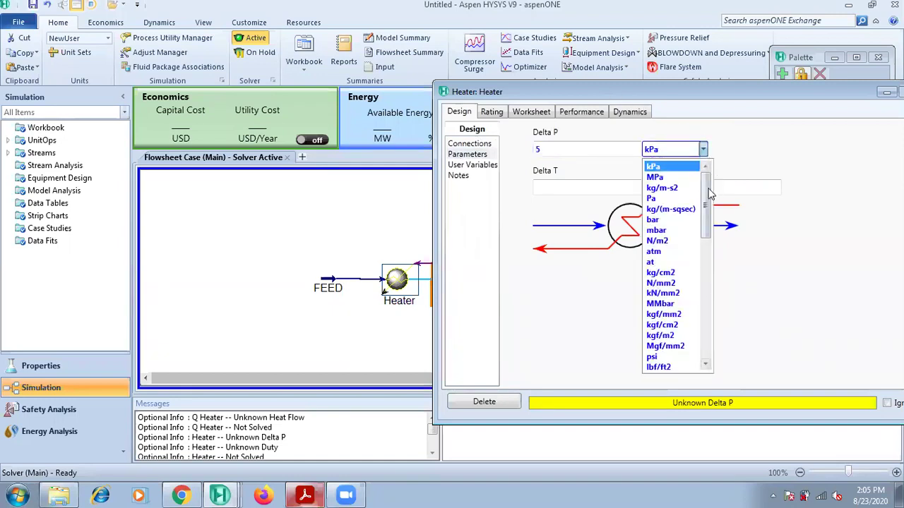
scroll(696, 240, "down", 2)
left_click(651, 305)
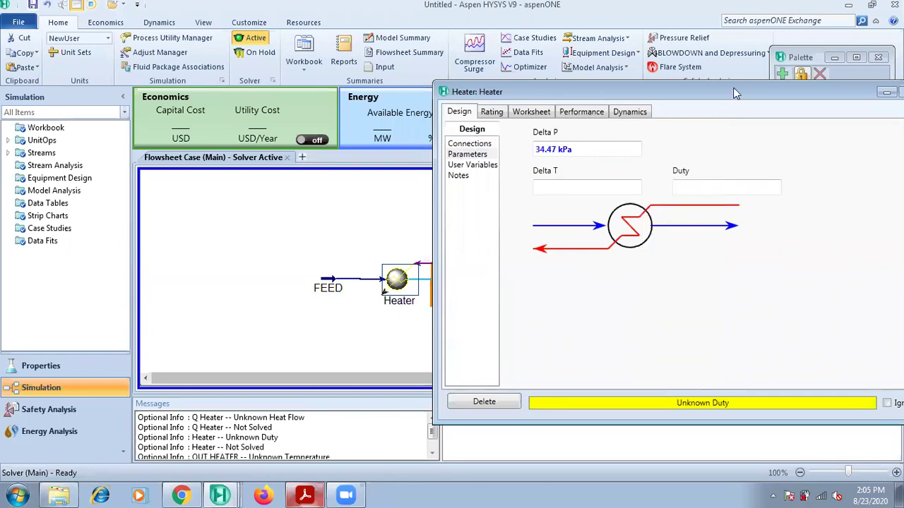
Step: Space out the flowsheet by raising Q Heater above the heater and moving FEED and OUT HEATER farther from it
left_click_drag(735, 93, 806, 86)
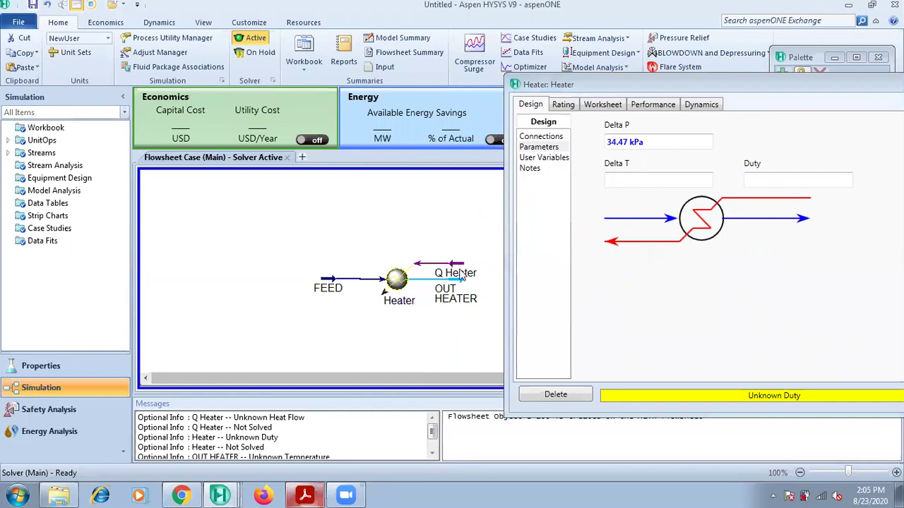
left_click_drag(459, 249, 457, 239)
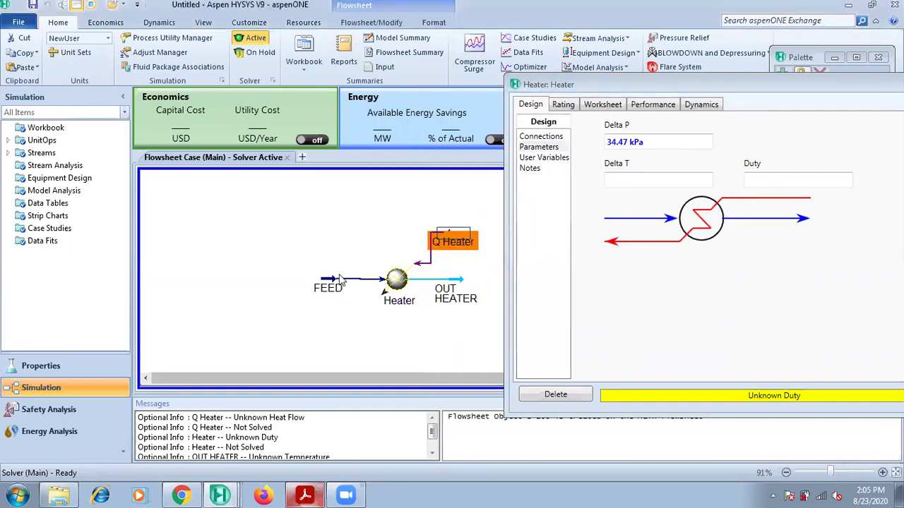
left_click_drag(328, 284, 321, 283)
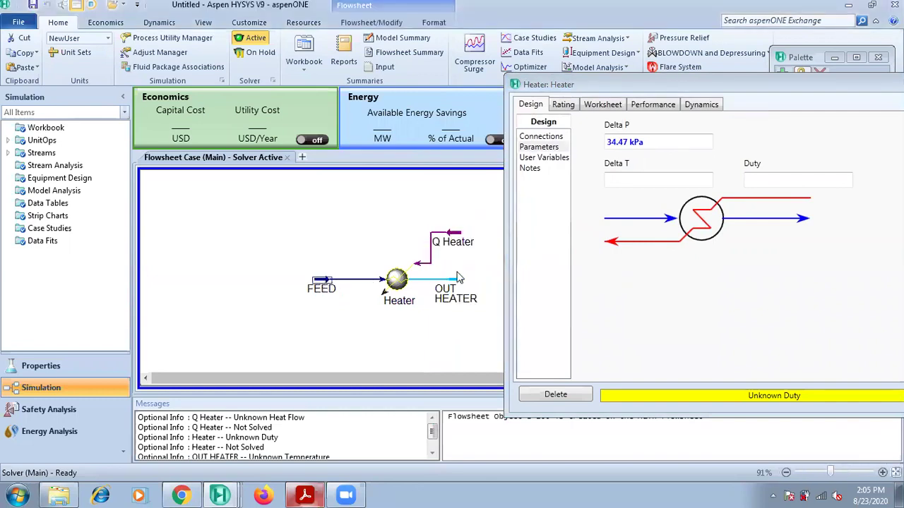
left_click_drag(458, 280, 487, 280)
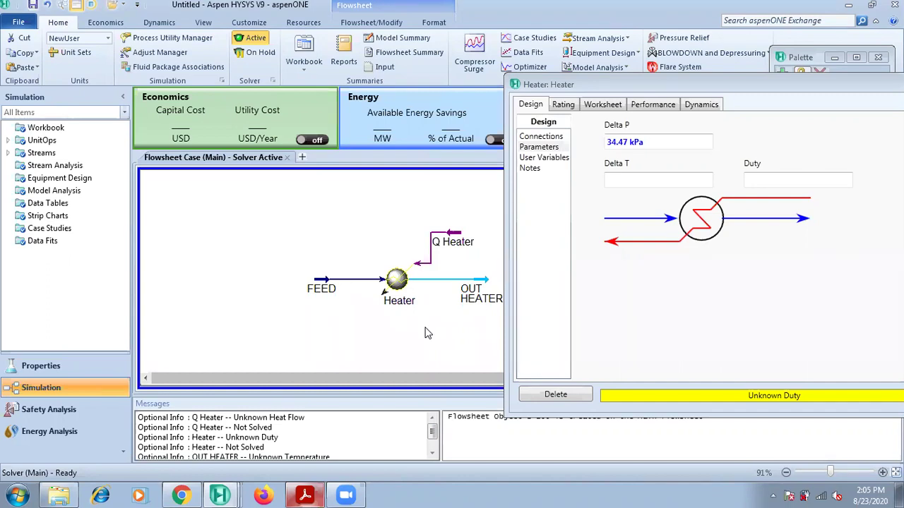
Step: Set the OUT HEATER stream's temperature to 100 C in the heater's worksheet, and close the heater's properties
left_click(604, 104)
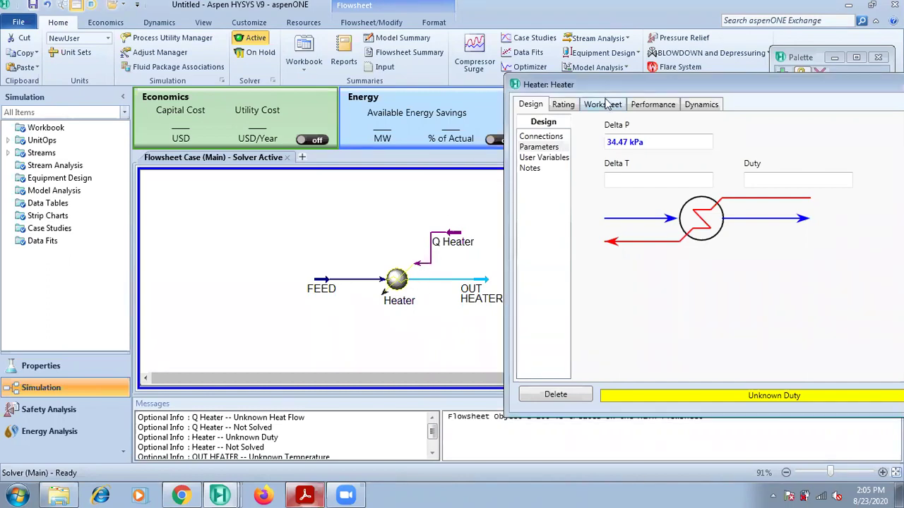
left_click(856, 150)
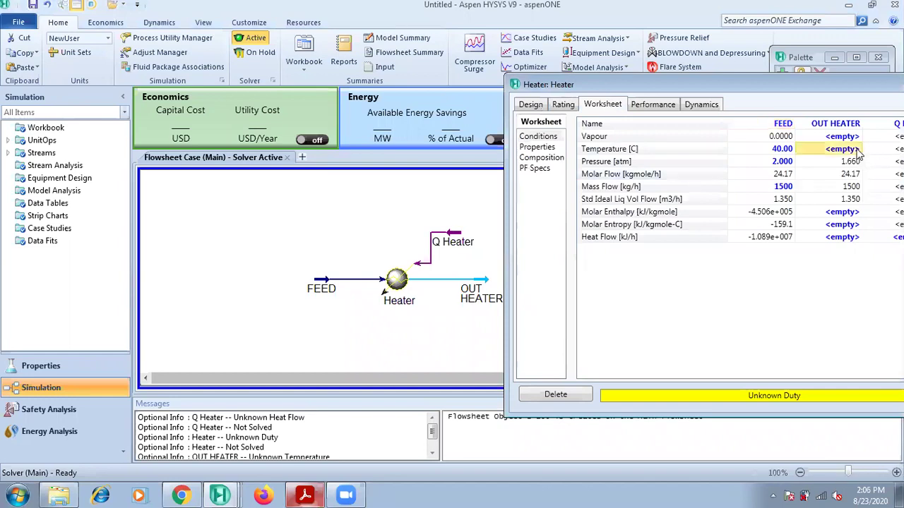
type("10")
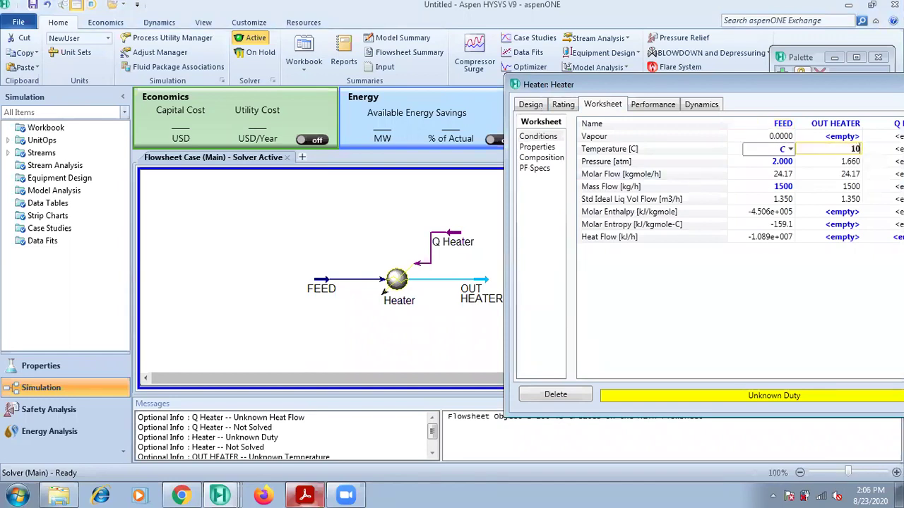
type("0")
key("Return")
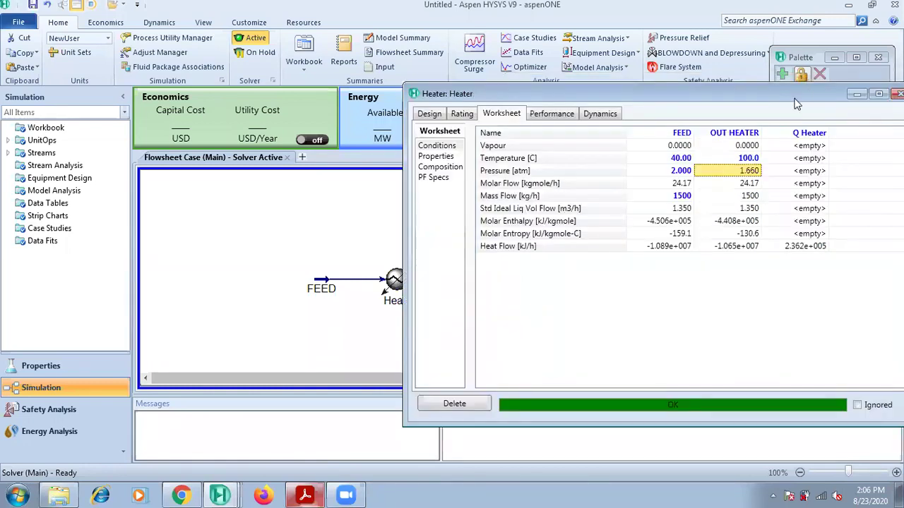
left_click(800, 94)
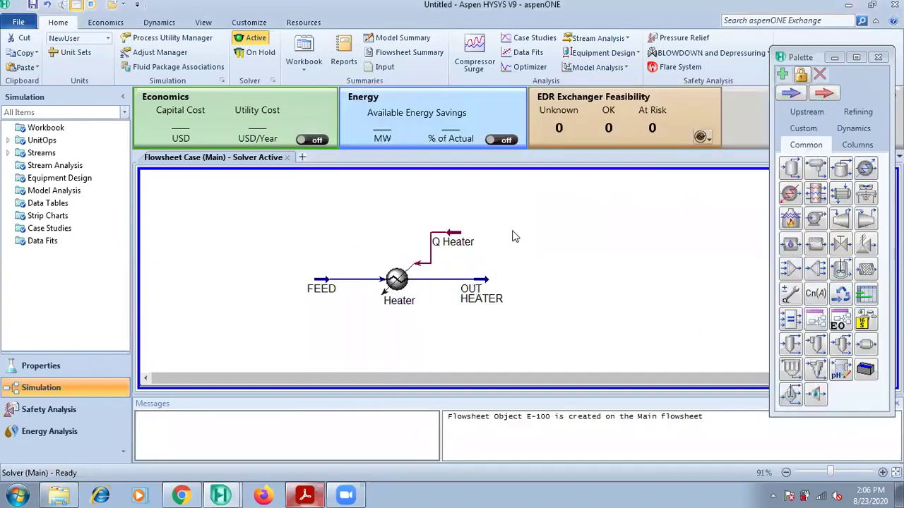
Step: Show the Q Heater stream's data table on the flowsheet and place it above the heater
left_click(459, 239)
right_click(459, 238)
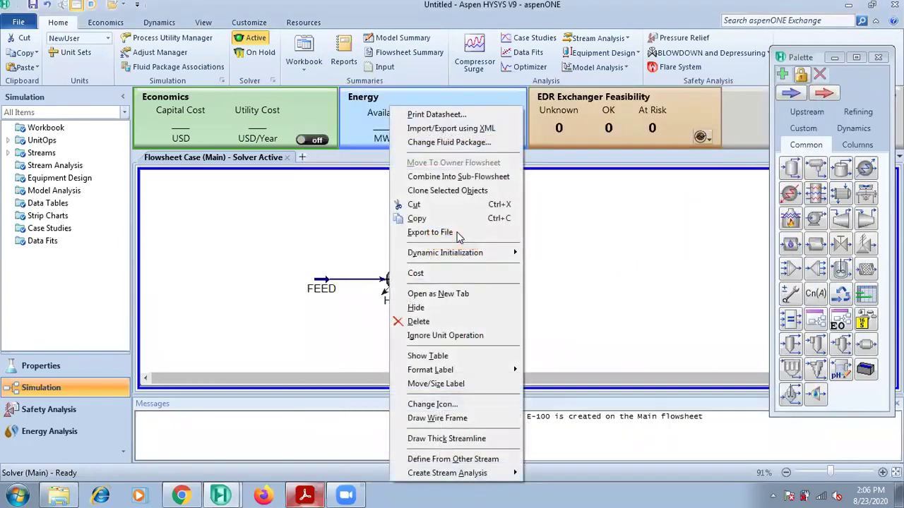
left_click(466, 356)
left_click_drag(526, 252, 361, 203)
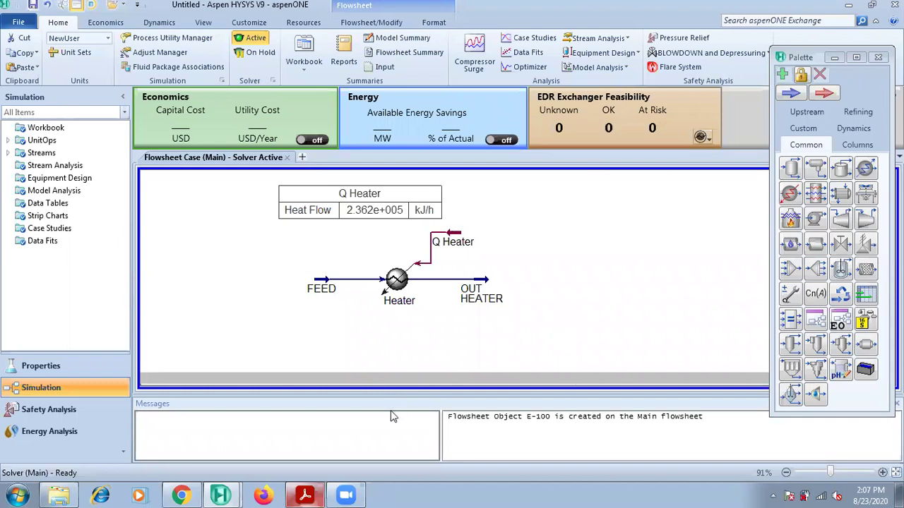
Step: Review the CASE-2 problem in Adobe Acrobat Reader, and save the Aspen HYSYS case as Heater in the Teknik Indonesia folder
left_click(311, 494)
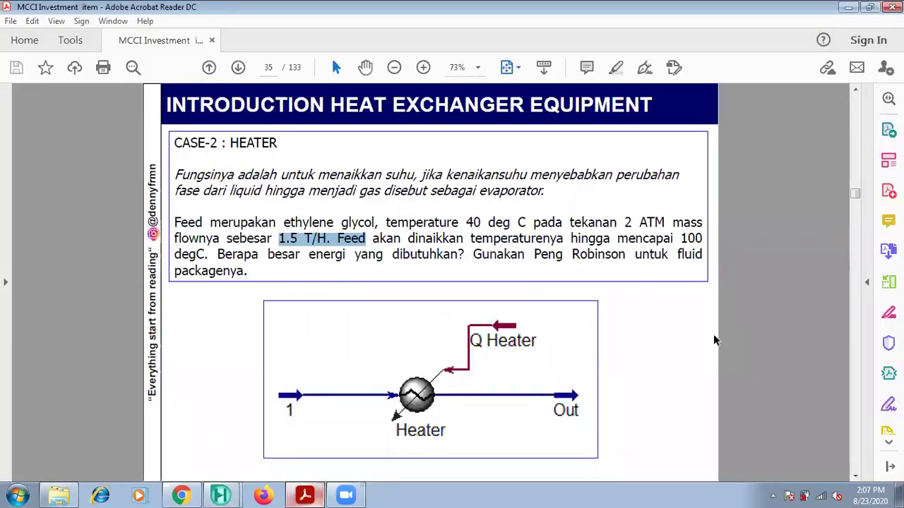
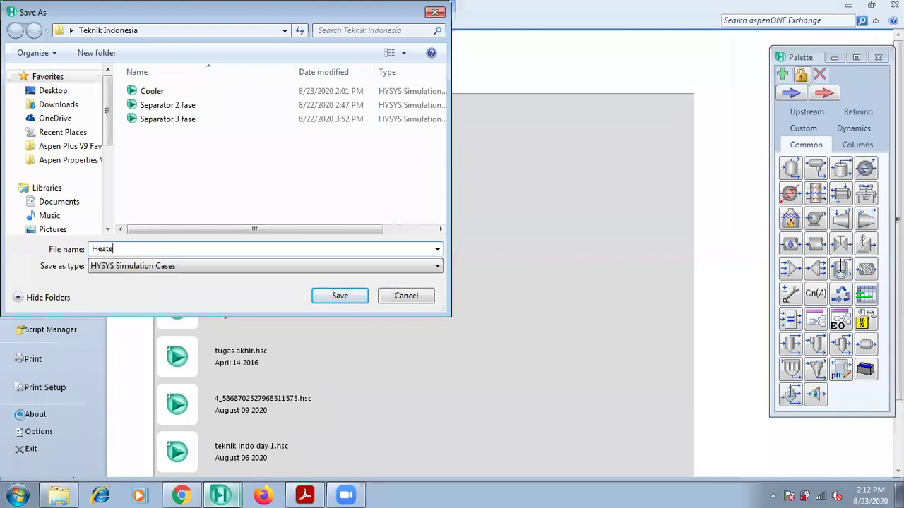
left_click(337, 296)
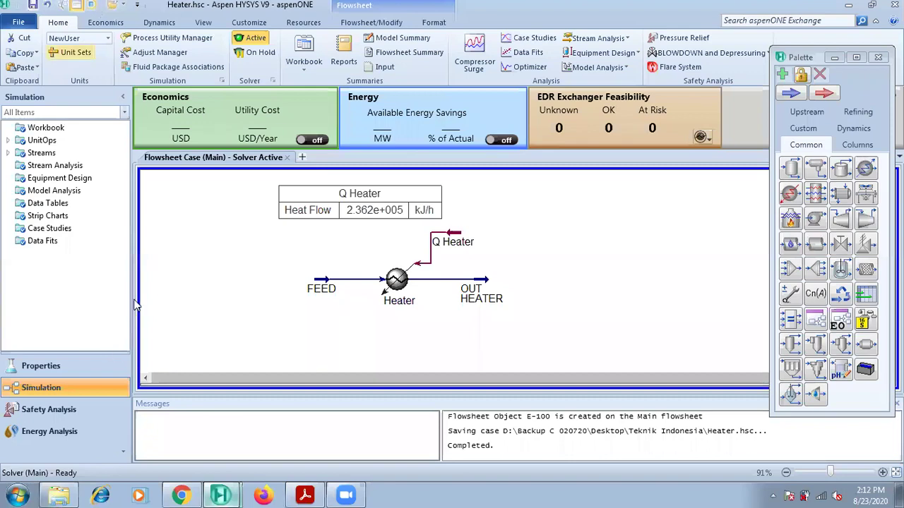
Step: Create a new simulation case and add an empty HYSYS component list to it
left_click(219, 495)
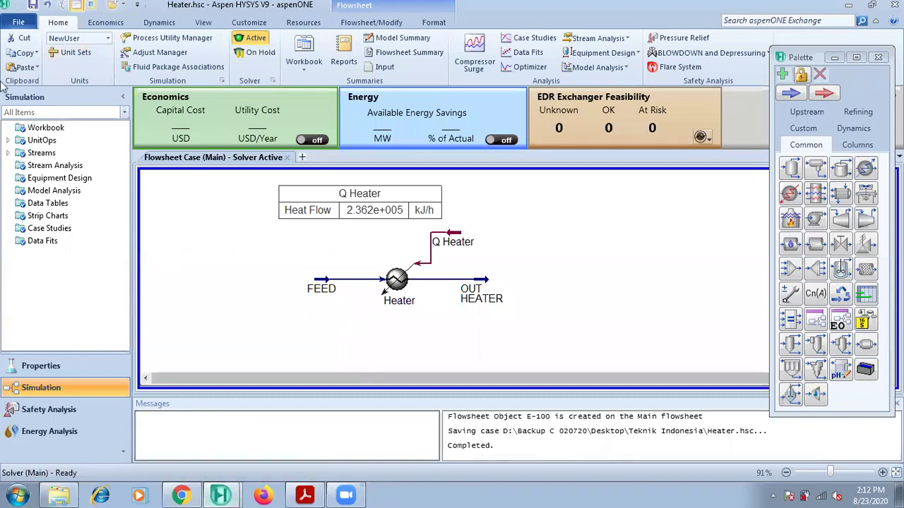
left_click(10, 25)
left_click(40, 72)
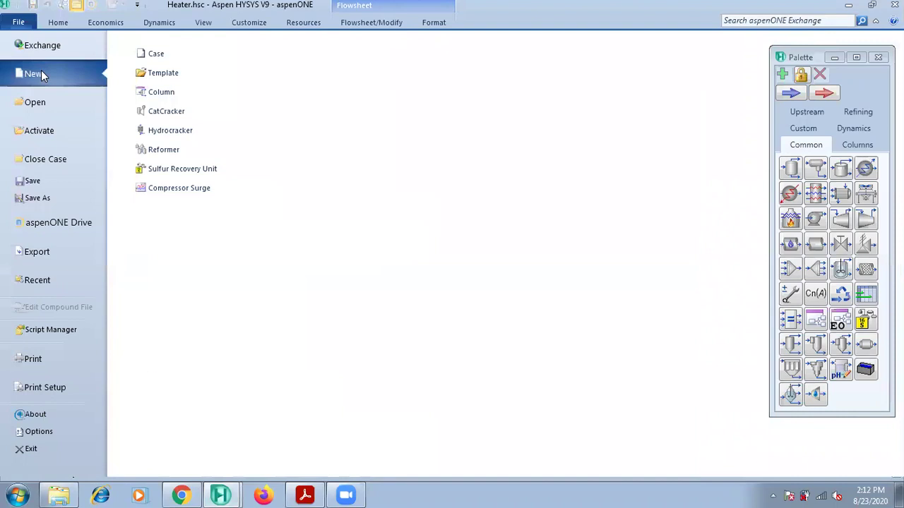
left_click(141, 54)
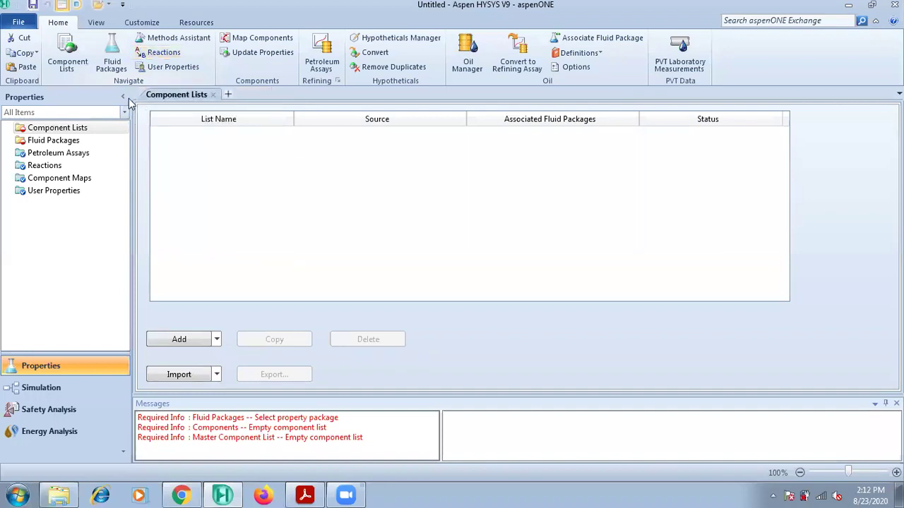
left_click(197, 344)
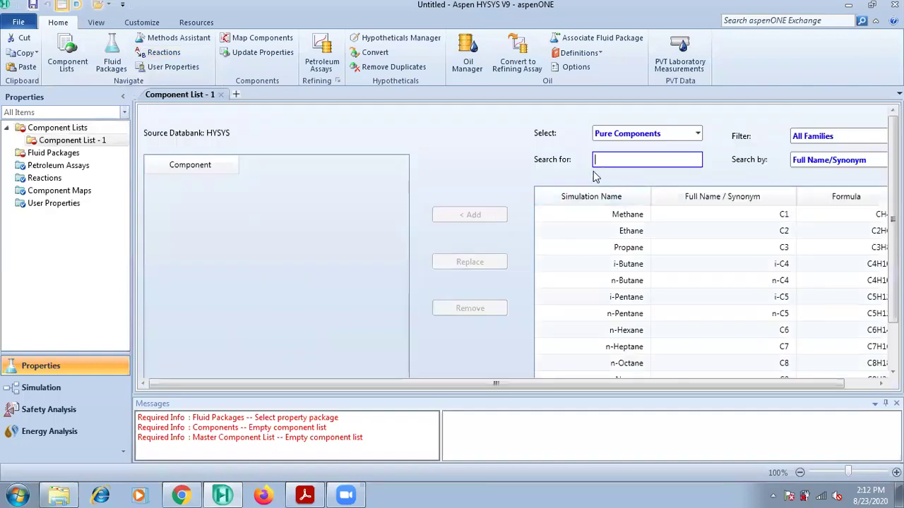
Step: Search the pure components for p-xylene and add p-Xylene to the component list
type("p-")
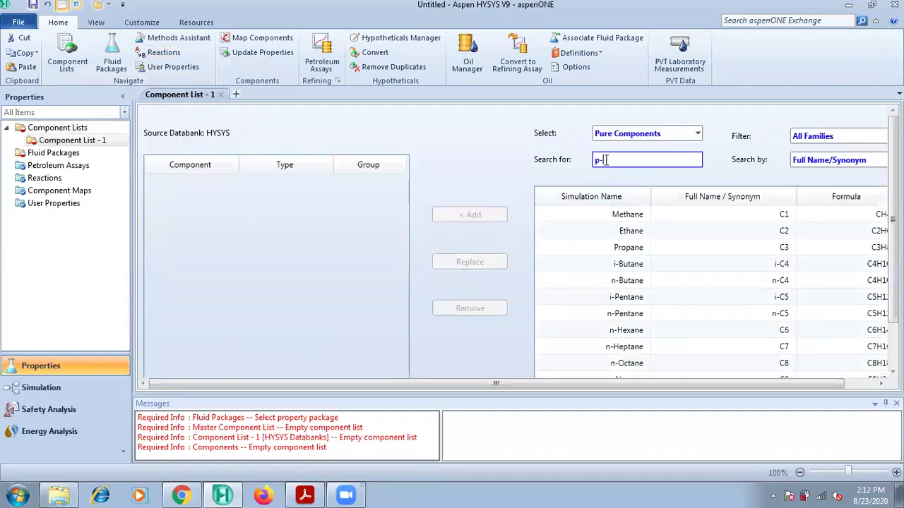
type("xyle")
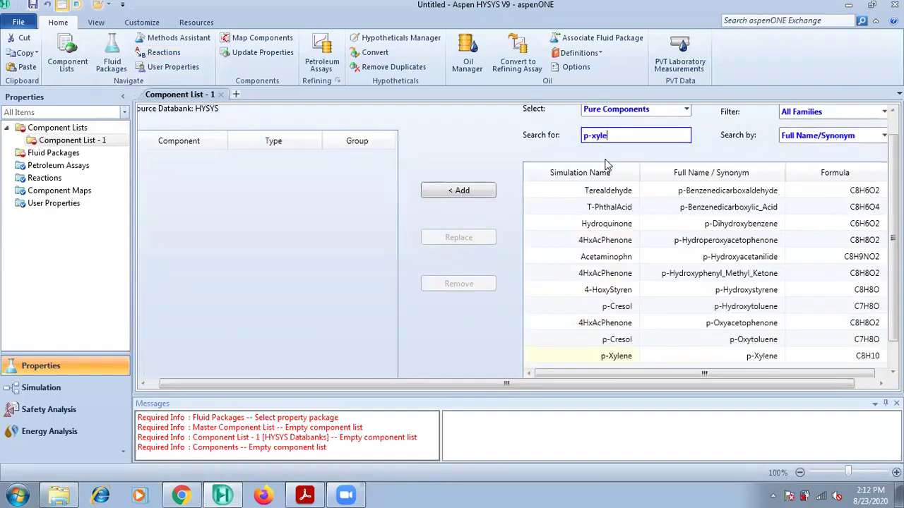
type("ne")
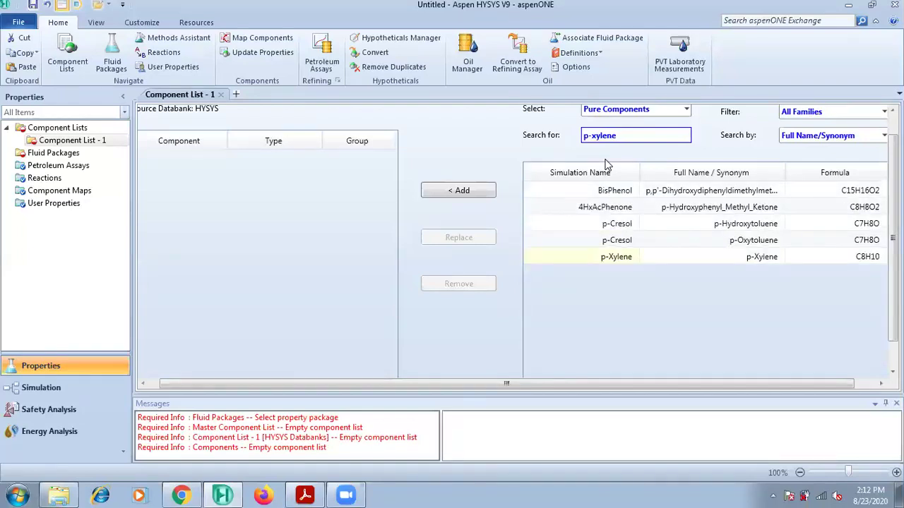
left_click(615, 264)
left_click(485, 193)
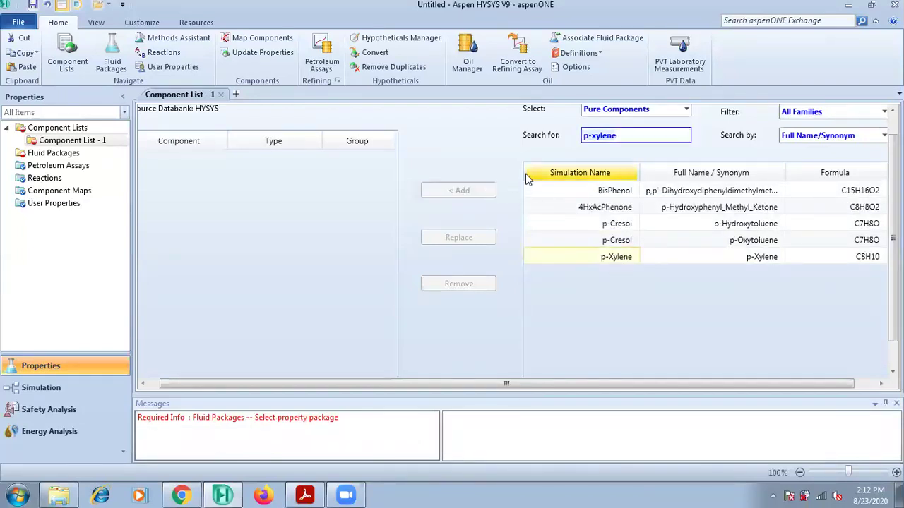
Step: Search the pure components for water and add H2O to the component list
left_click(622, 136)
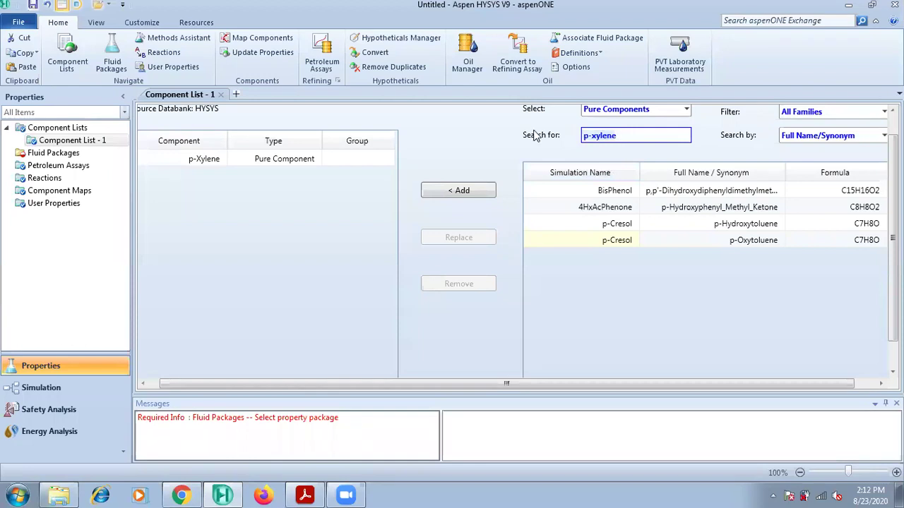
type("water")
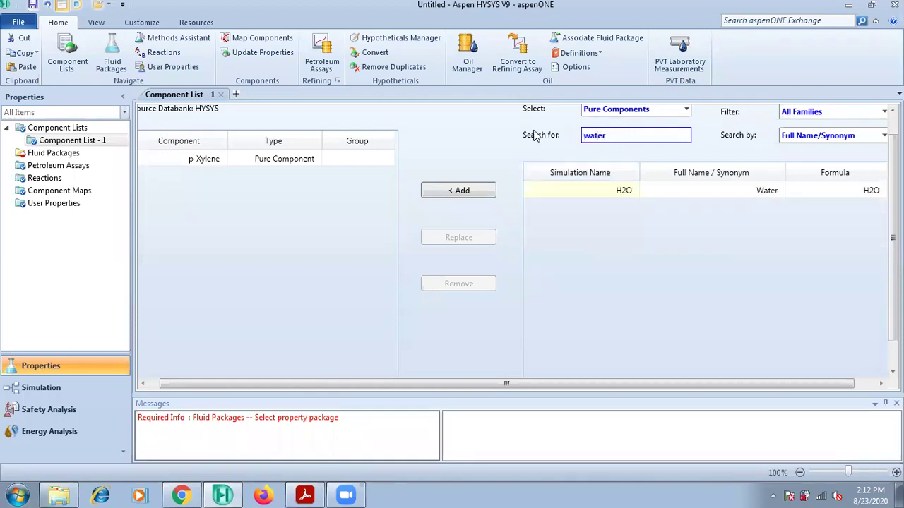
left_click(585, 189)
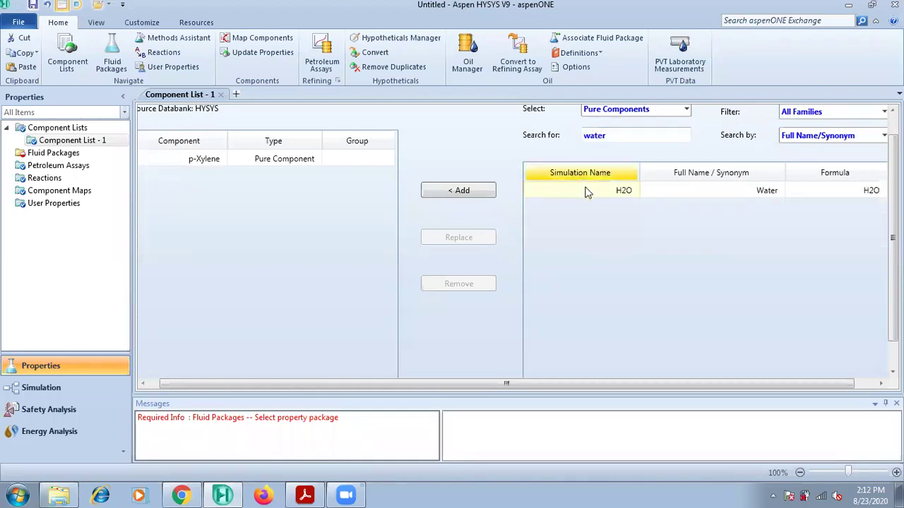
left_click(473, 191)
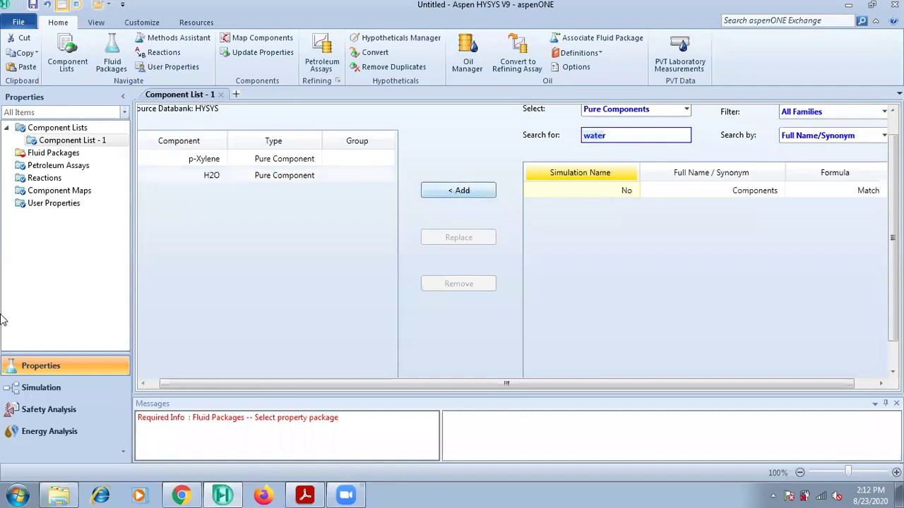
Step: Check the required fluid package in the Adobe Acrobat Reader problem, and add a Peng-Robinson fluid package in Aspen HYSYS
left_click(46, 155)
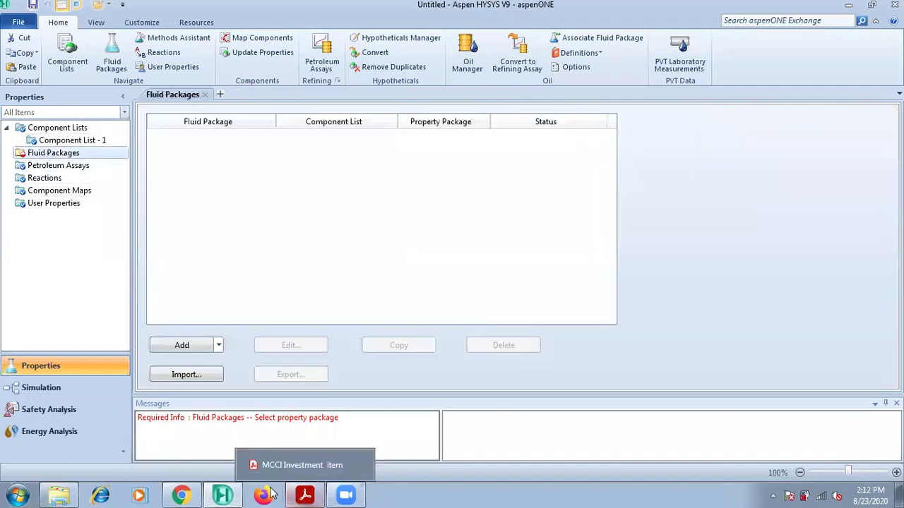
left_click(305, 494)
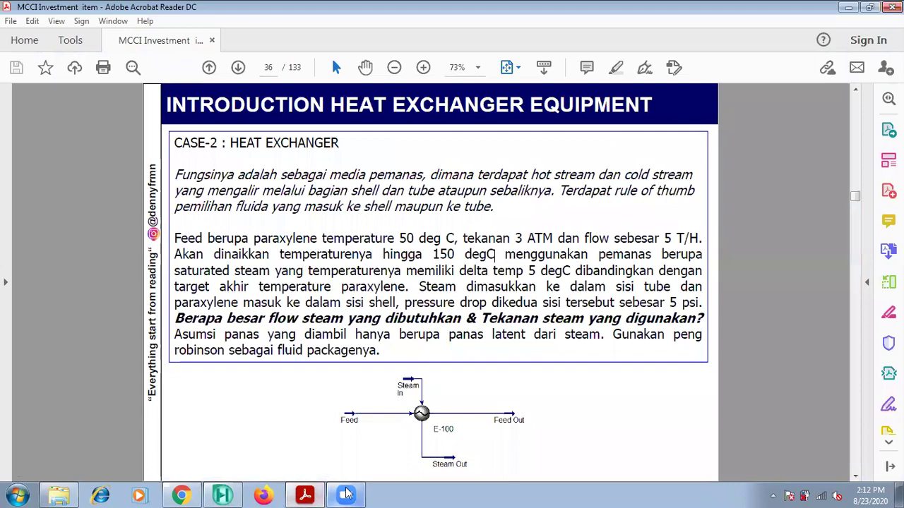
left_click(222, 495)
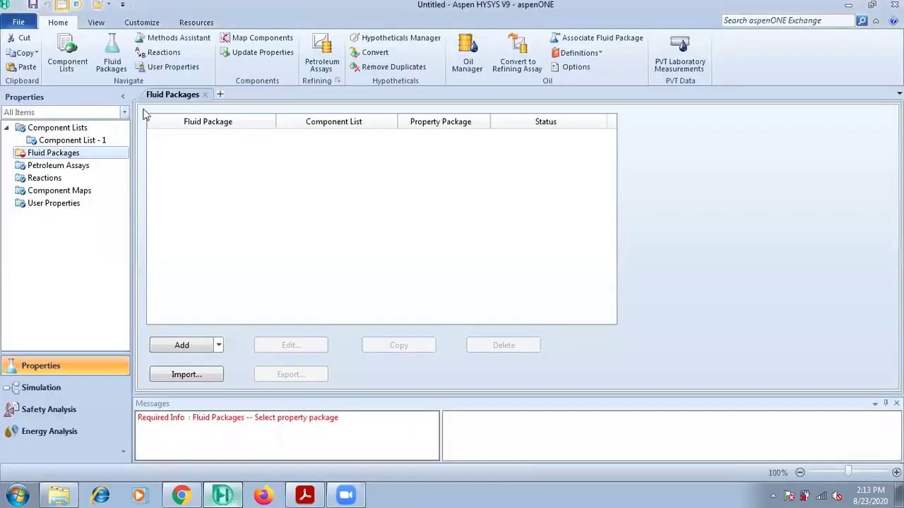
left_click(176, 347)
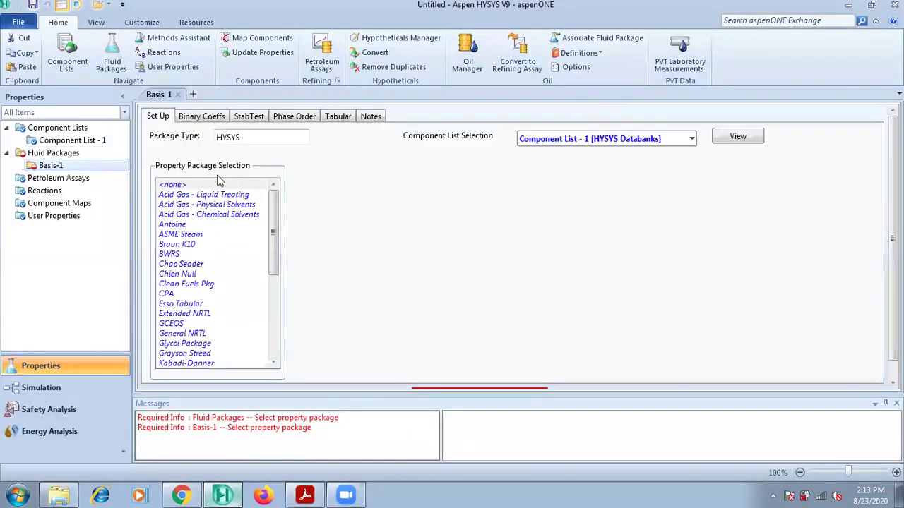
left_click_drag(274, 244, 256, 344)
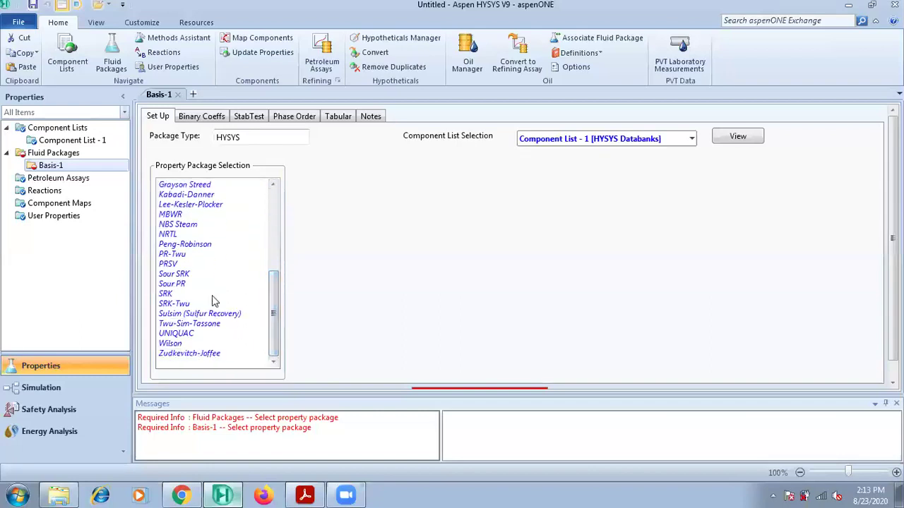
left_click(199, 245)
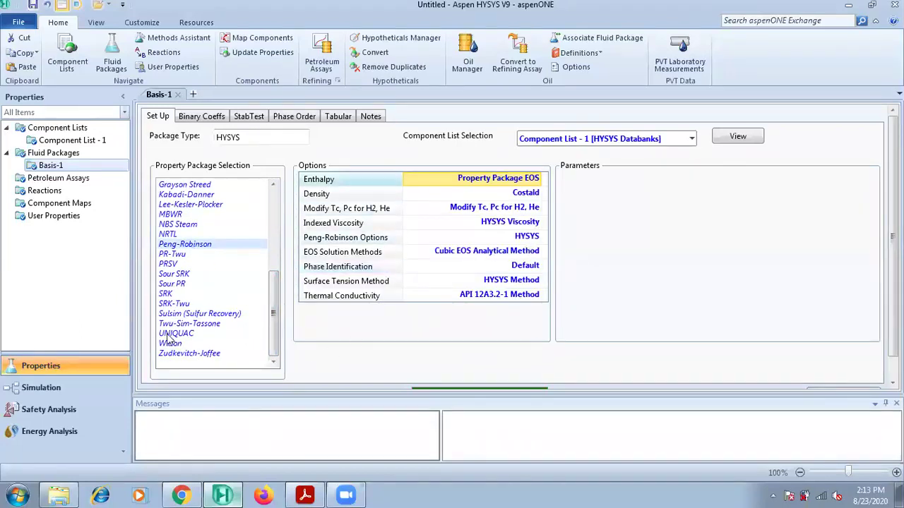
Step: Enter the simulation environment and place two material streams on the flowsheet, one above the other
left_click(92, 390)
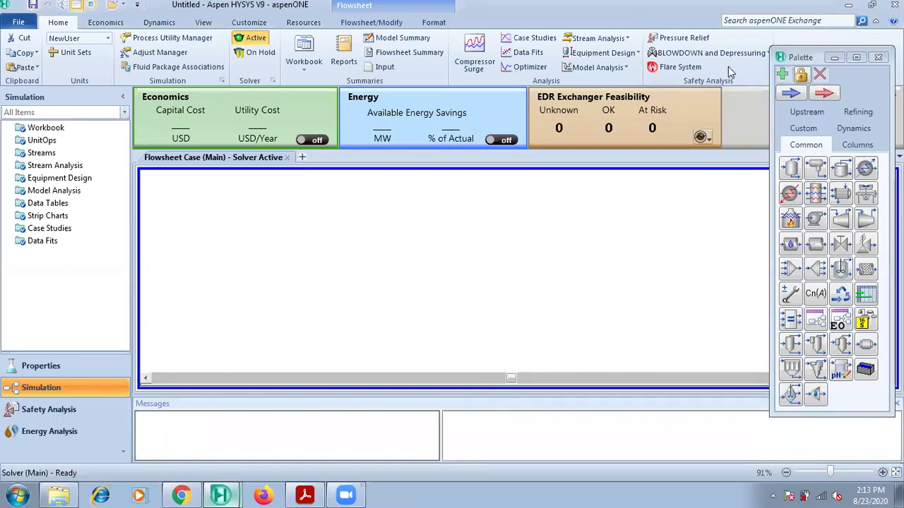
left_click(790, 92)
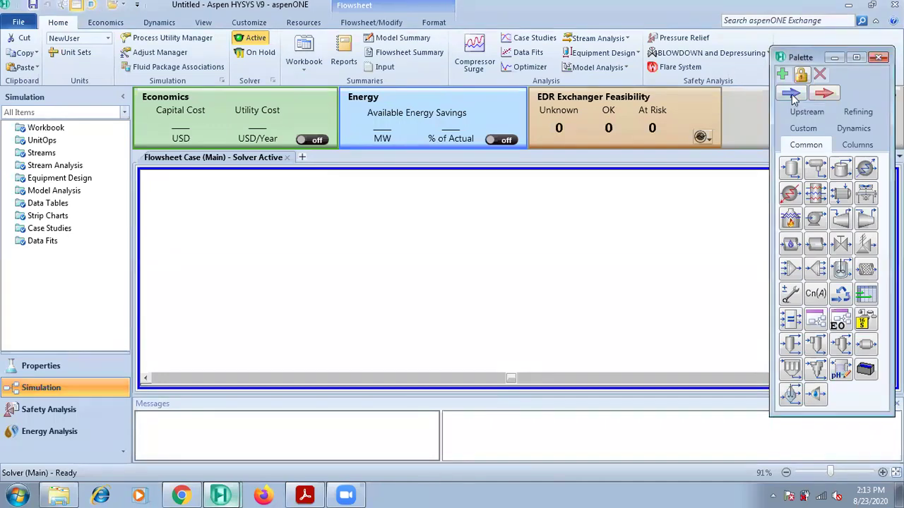
left_click(337, 291)
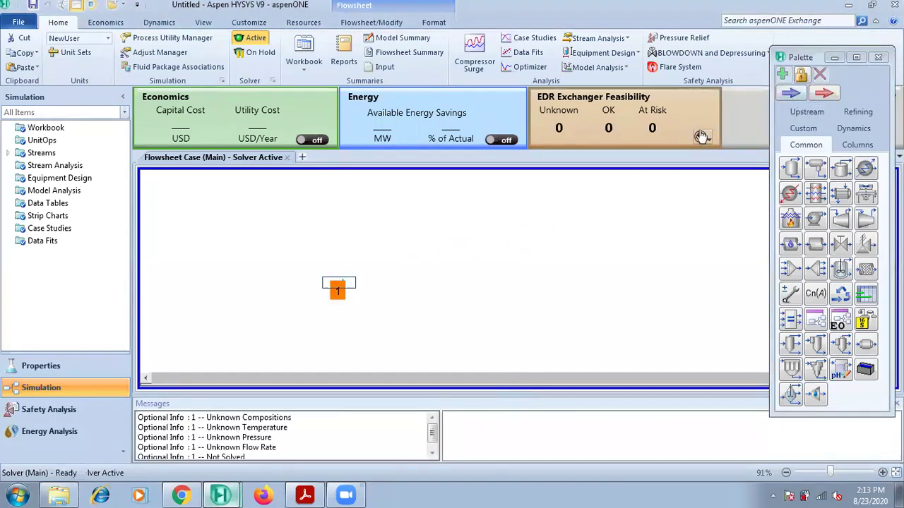
left_click(790, 93)
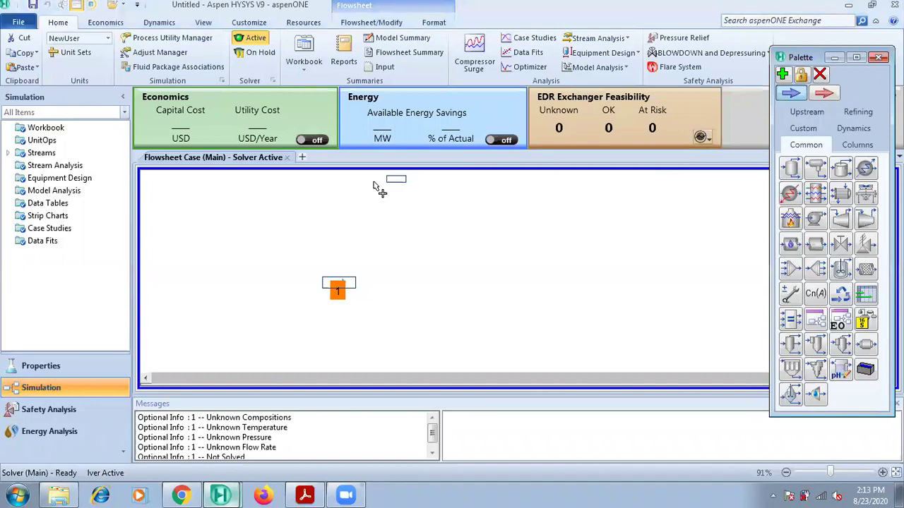
left_click(337, 226)
Step: Rename the lower material stream as FEED
double_click(339, 284)
left_click(362, 189)
left_click(359, 181)
type("FEED")
key("Return")
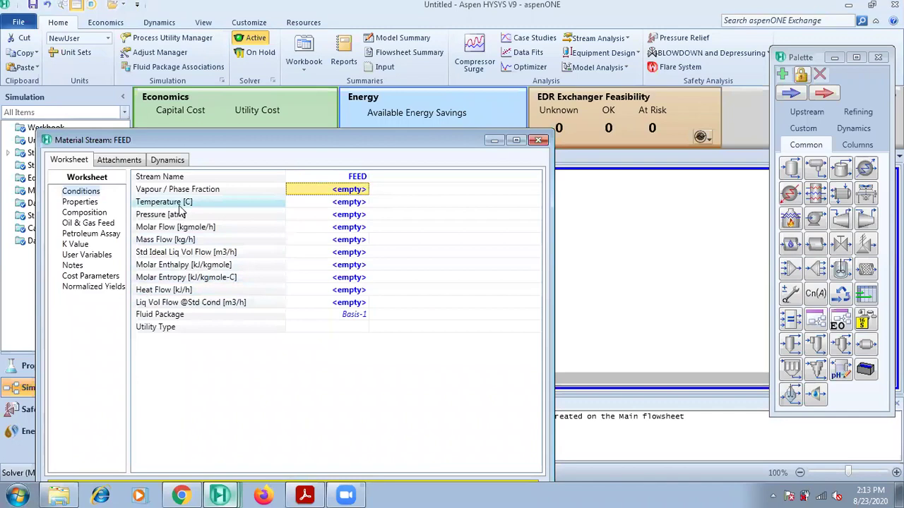
Step: Define the FEED stream's composition with a p-Xylene mole fraction of 1
left_click(80, 212)
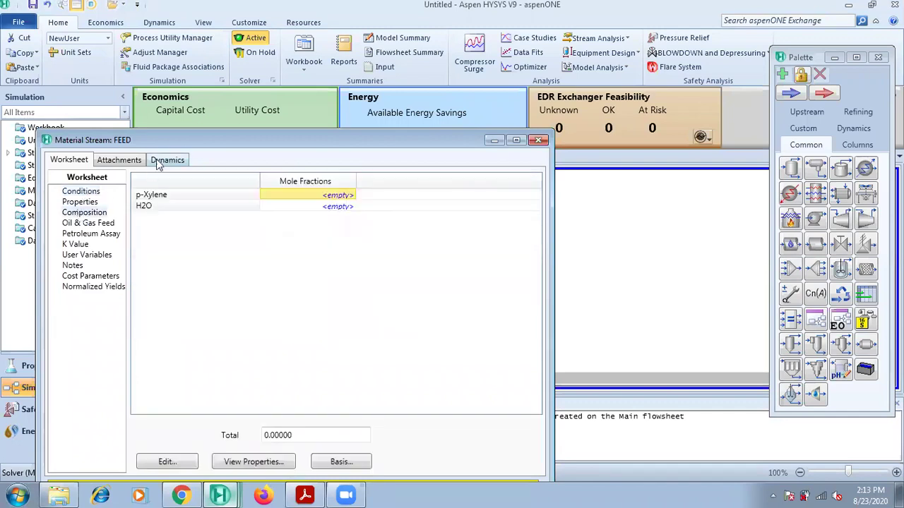
left_click_drag(178, 144, 248, 107)
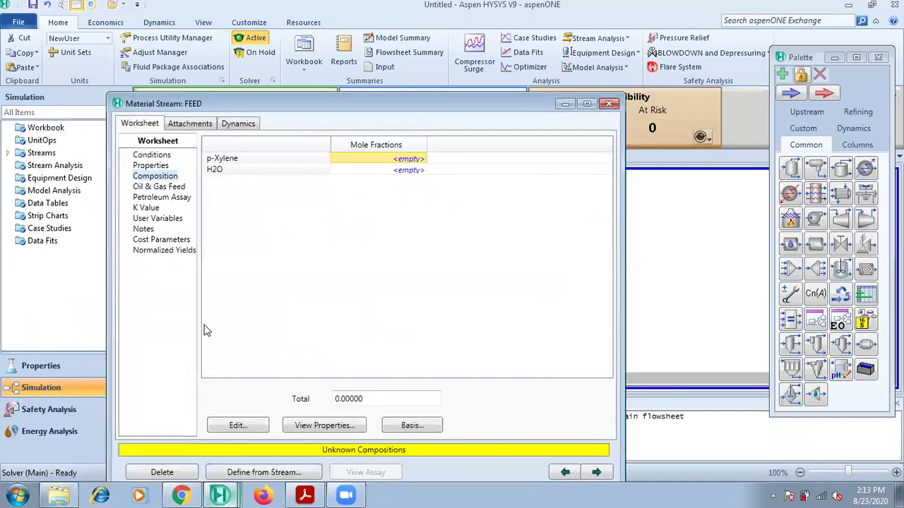
left_click(253, 427)
left_click(399, 128)
type("1")
key("Return")
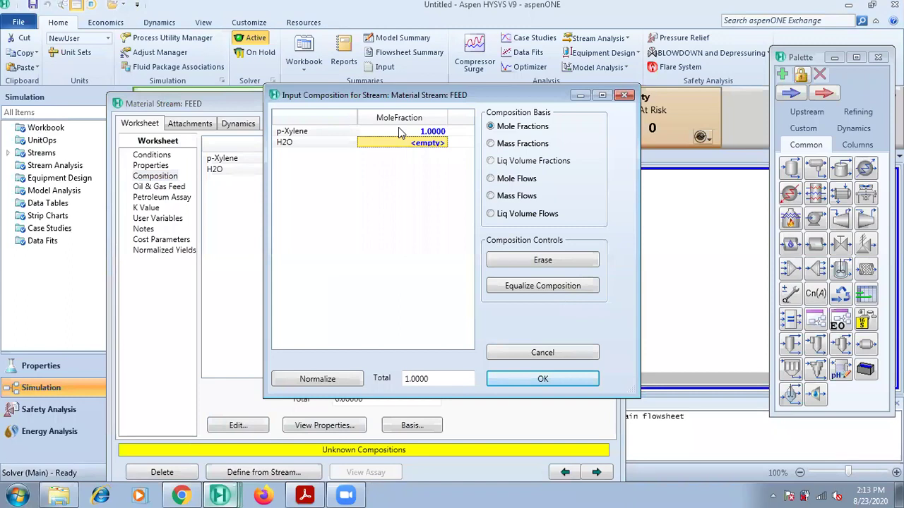
left_click(570, 382)
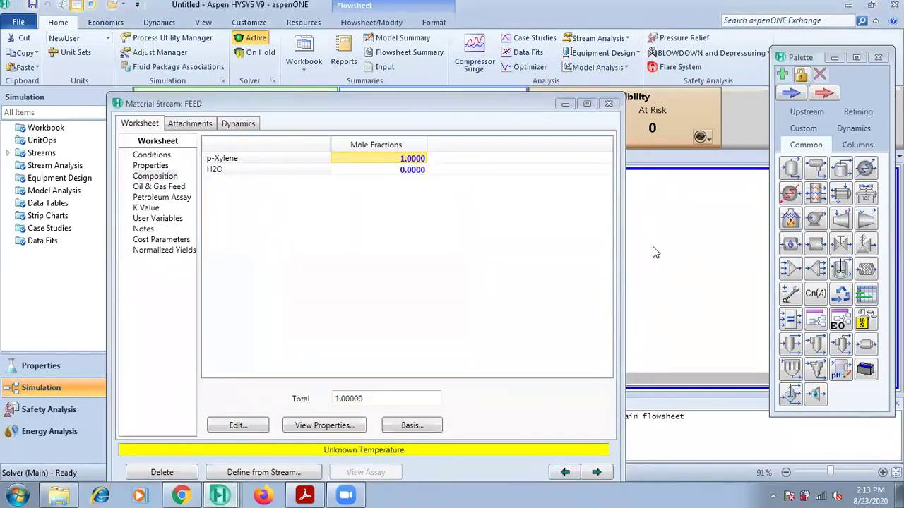
Step: Check the feed conditions in the Adobe Acrobat Reader problem, and set FEED in Aspen HYSYS to 50 C and 3 atm
left_click(153, 156)
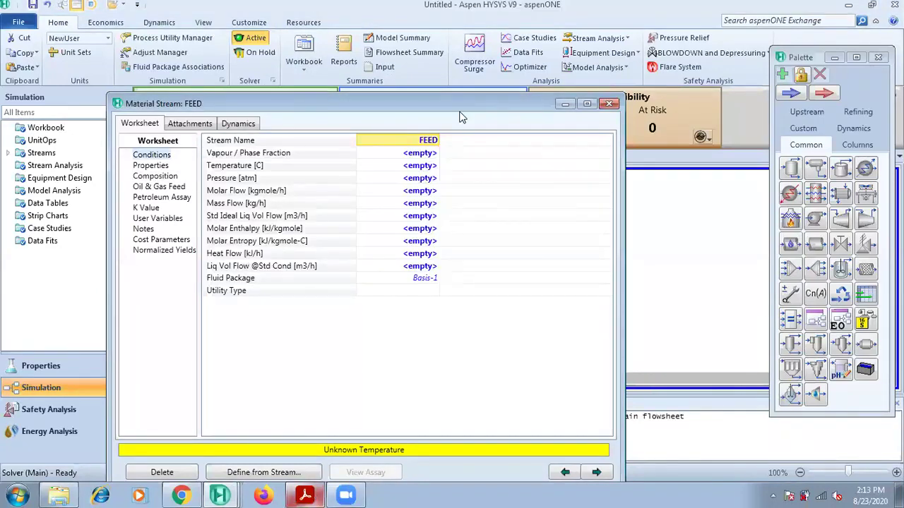
left_click(305, 496)
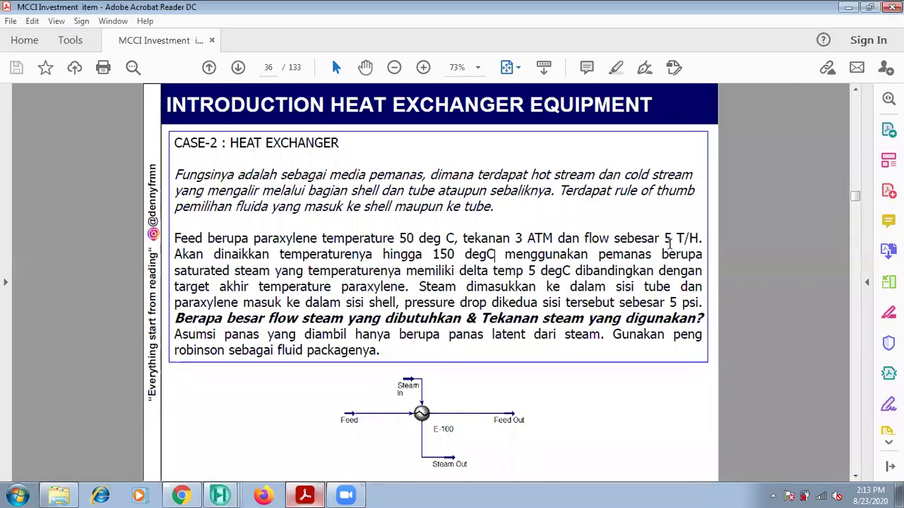
left_click(848, 7)
left_click(425, 167)
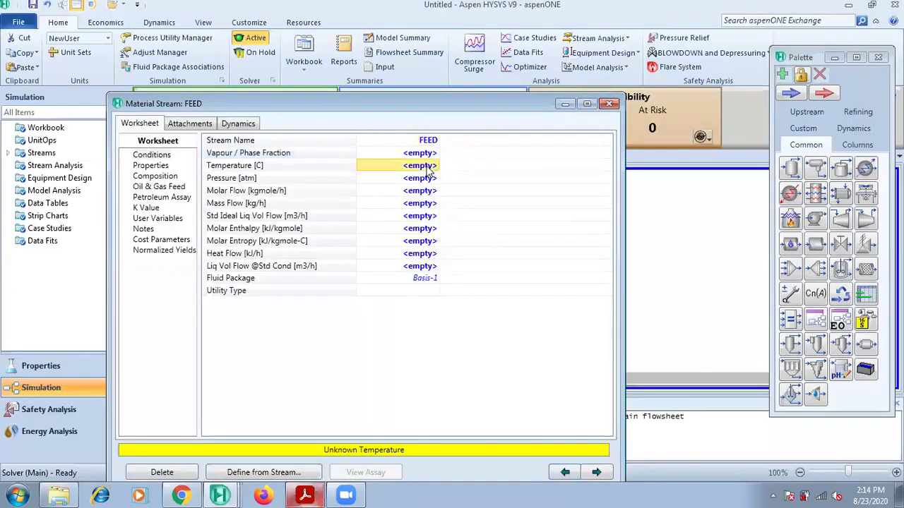
type("50")
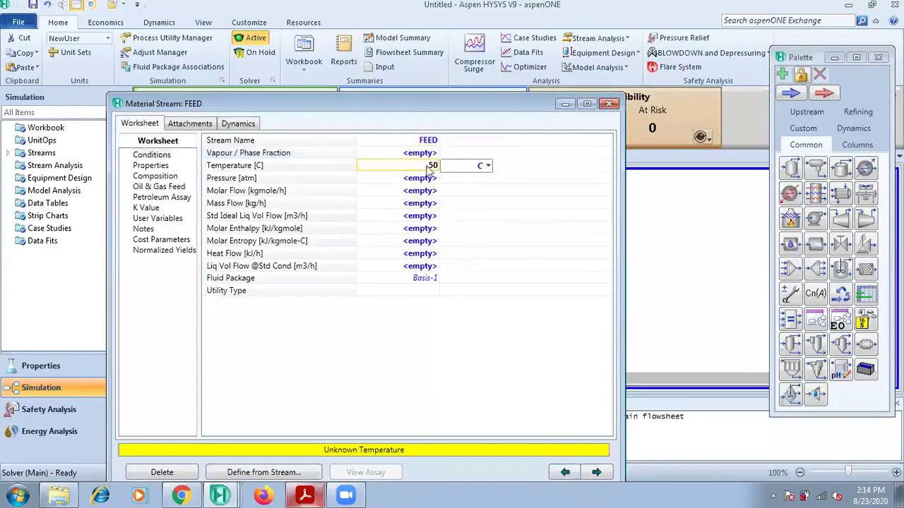
key("Return")
type("1")
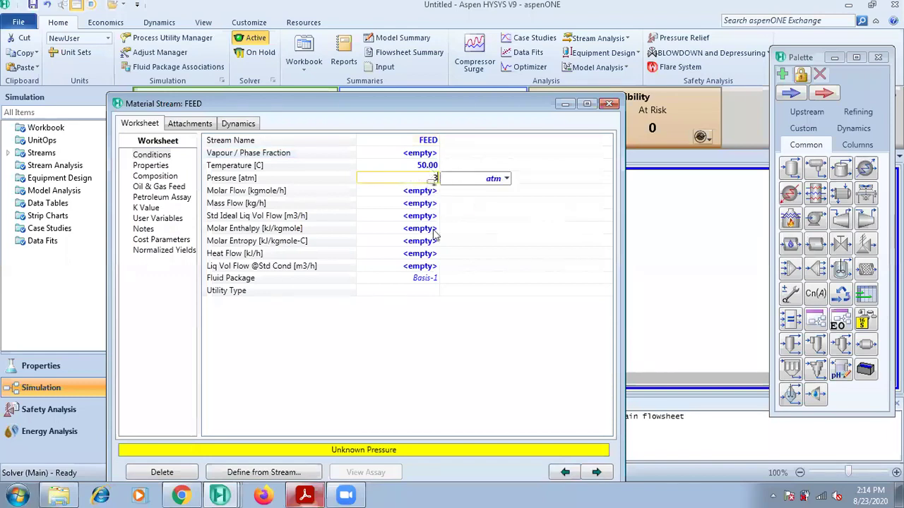
key("Return")
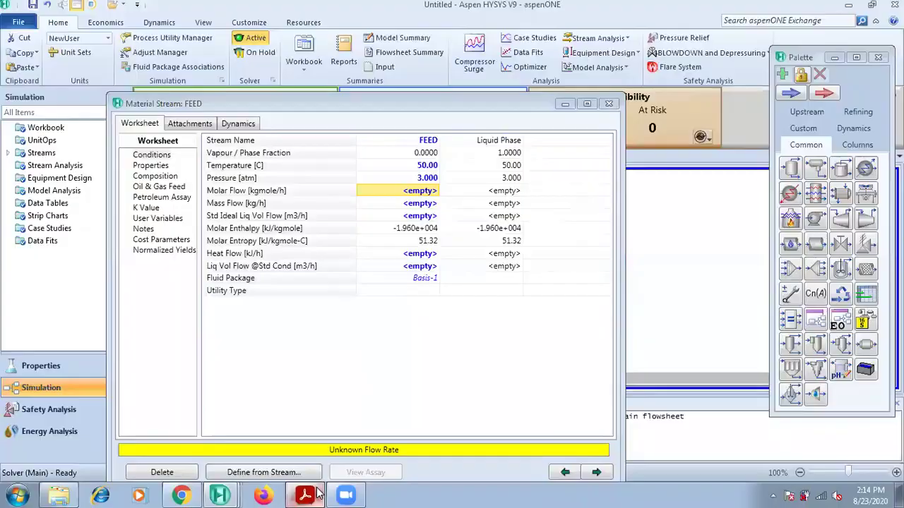
Step: Recheck the problem's feed flow, set the FEED mass flow to 5000 kg/h, and close the stream's window
left_click(311, 494)
left_click(316, 494)
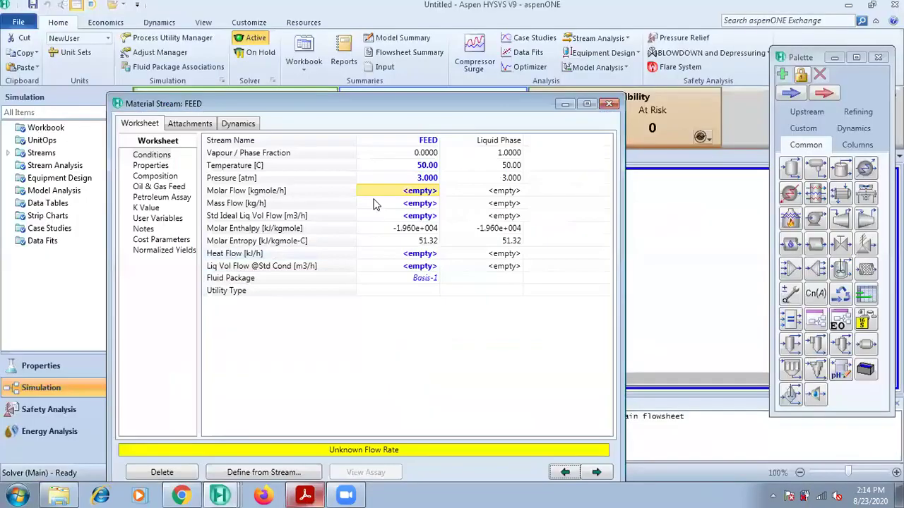
left_click(417, 205)
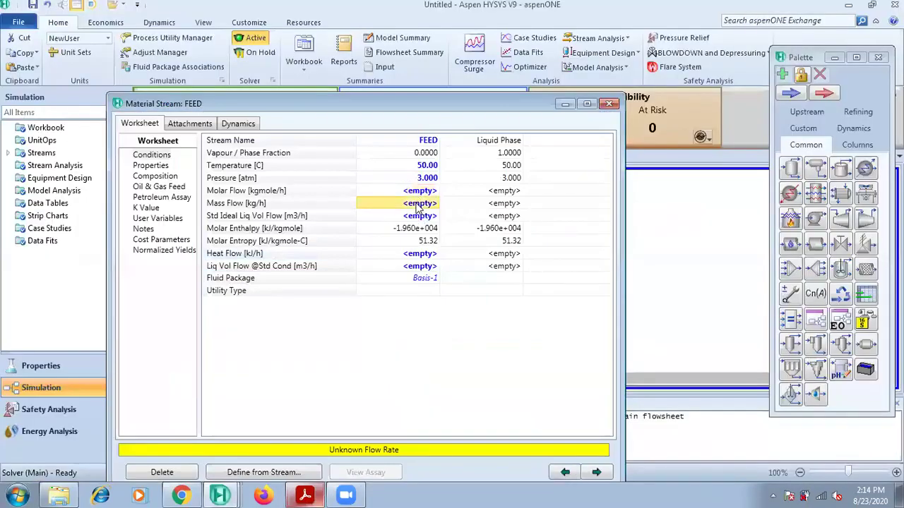
type("5000")
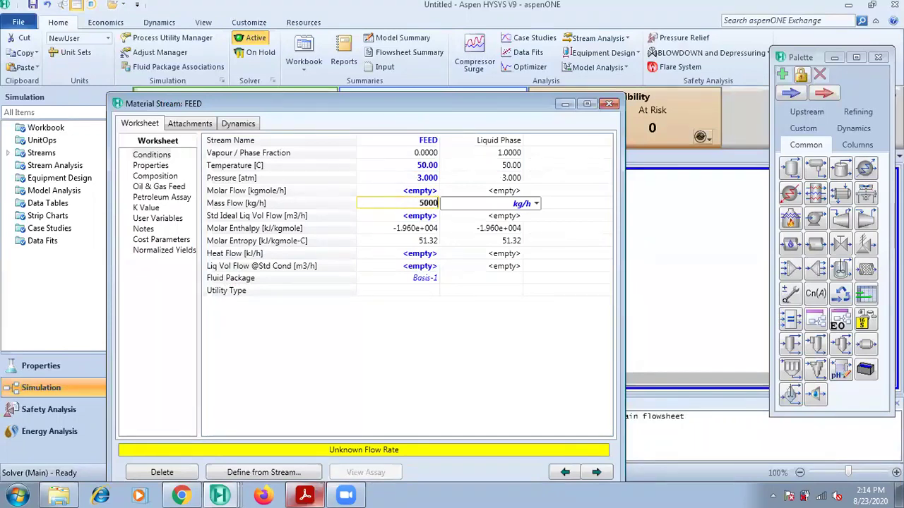
key("Return")
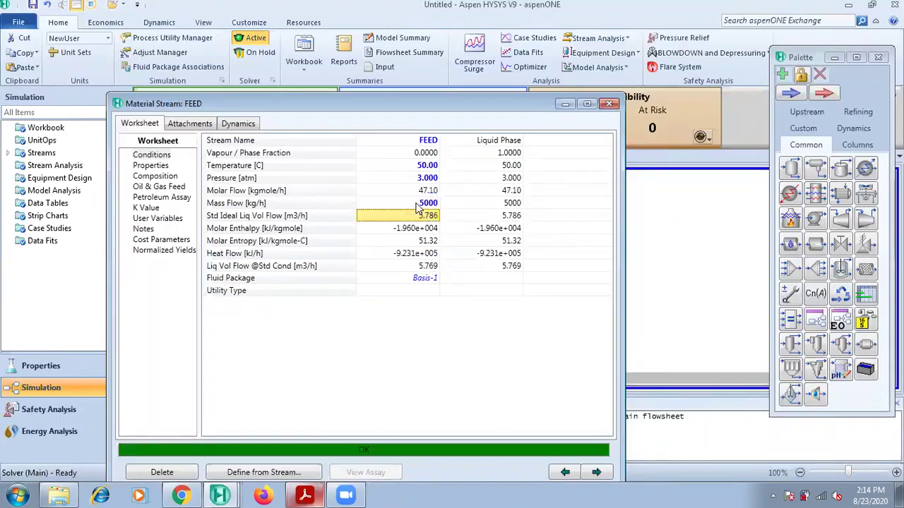
left_click(609, 104)
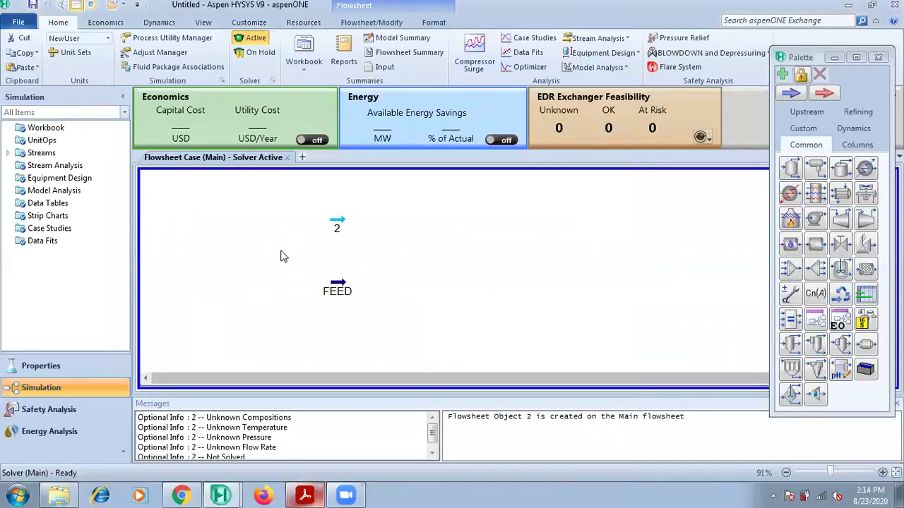
Step: Rename the upper material stream as STEAM IN, and move its window so all of its conditions can be seen
double_click(336, 220)
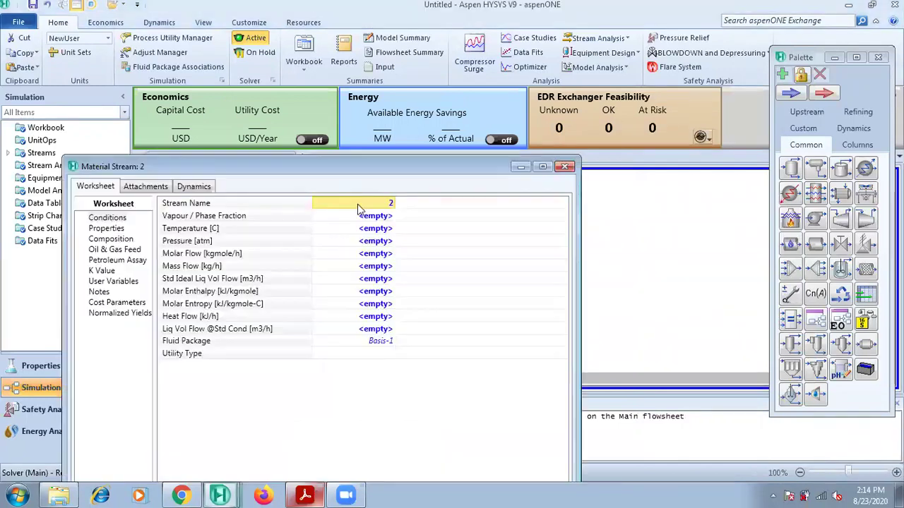
type("ste")
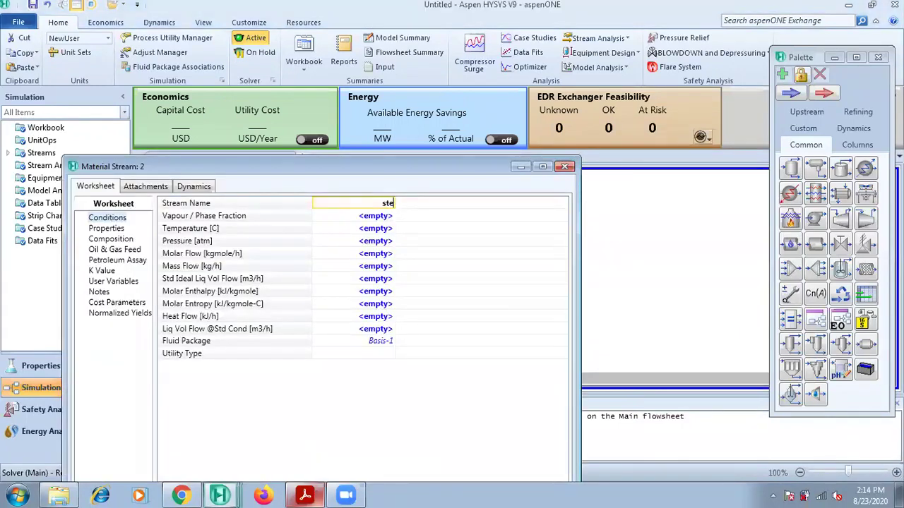
type("STEA")
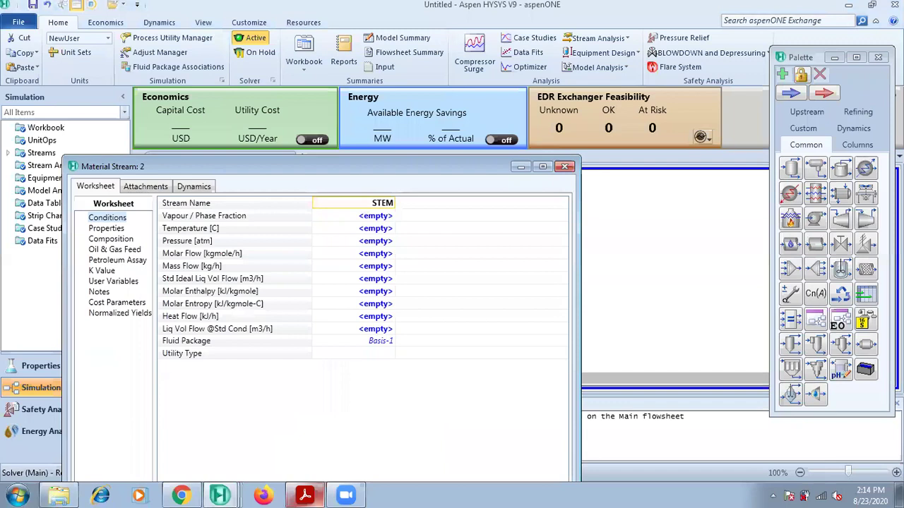
type("M IN")
key("Return")
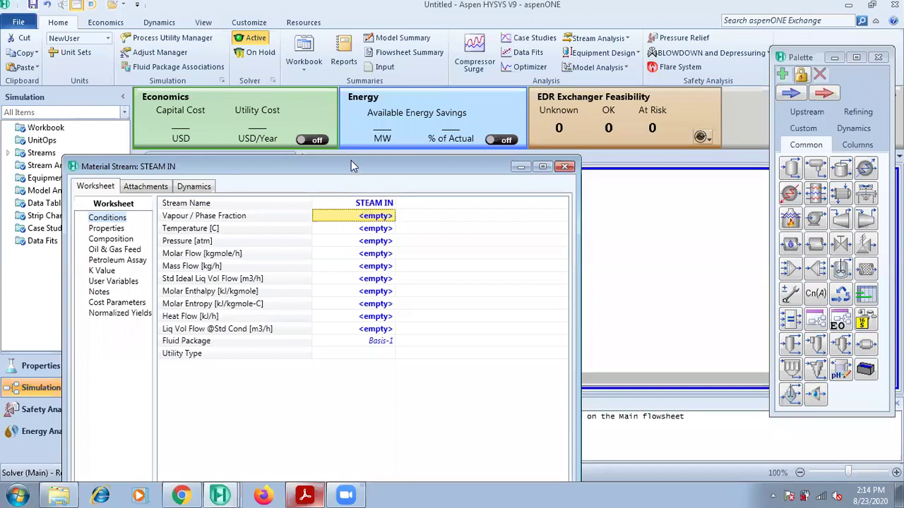
left_click_drag(352, 161, 428, 91)
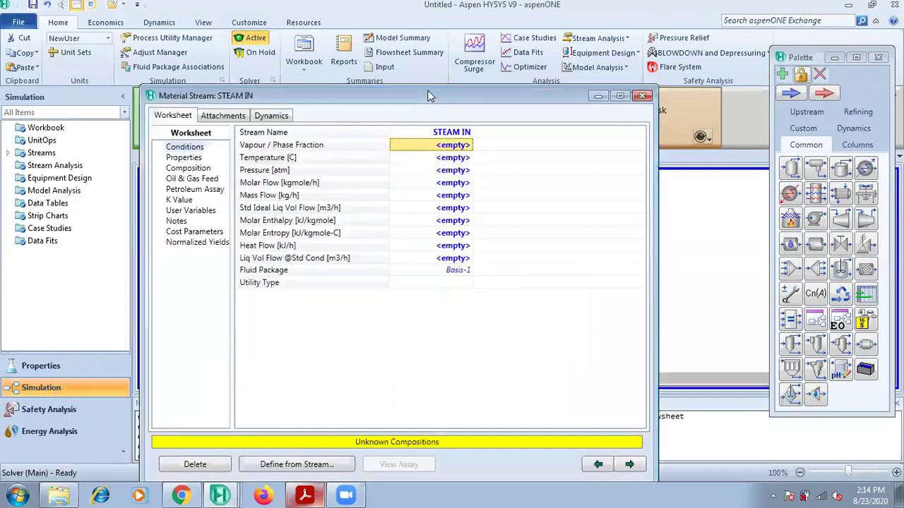
Step: Define the STEAM IN composition with mole fractions of 0 for p-Xylene and 1 for H2O
left_click(208, 171)
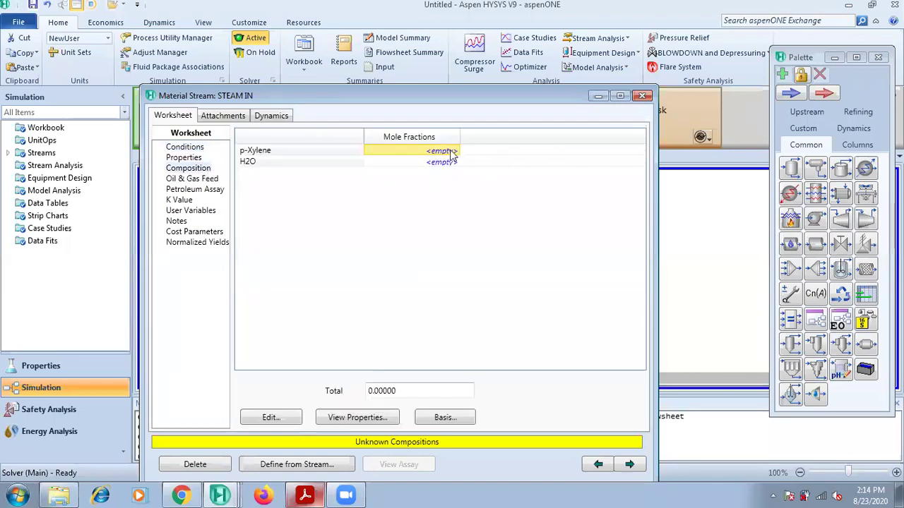
left_click(274, 418)
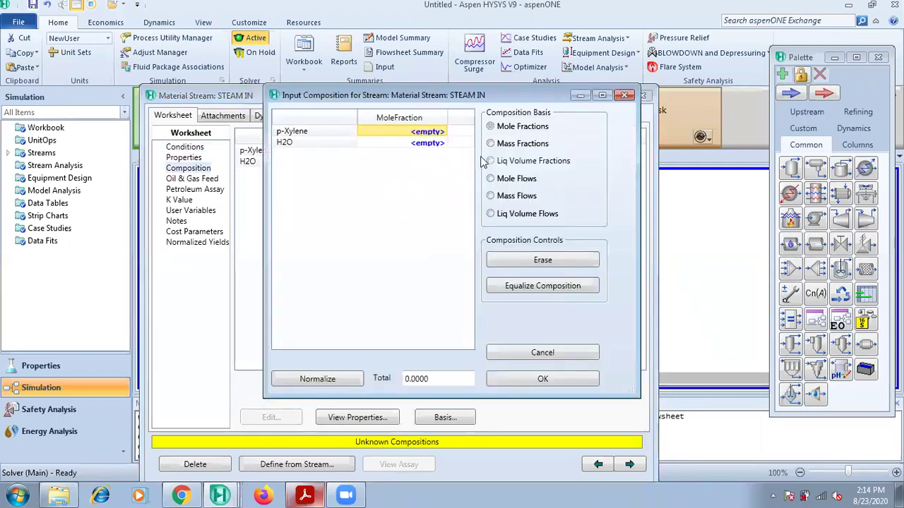
type("0")
left_click(443, 143)
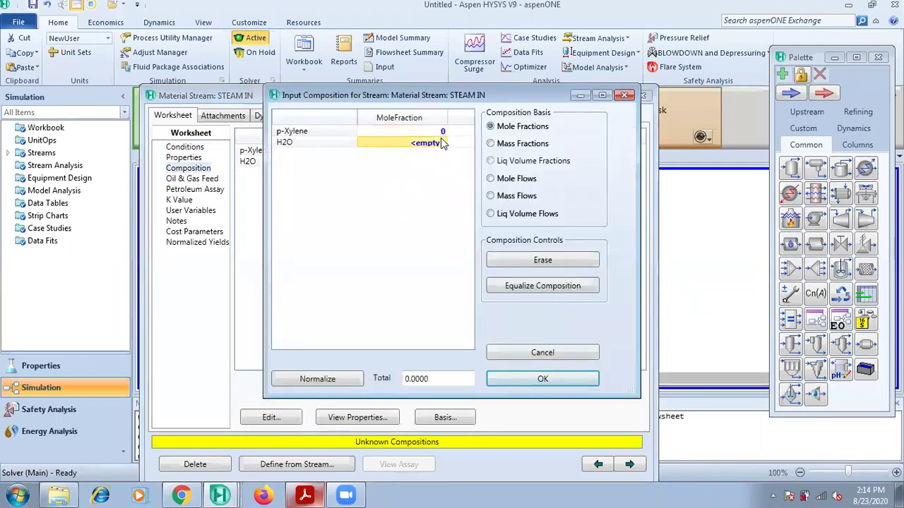
type("0")
type("1")
key("Return")
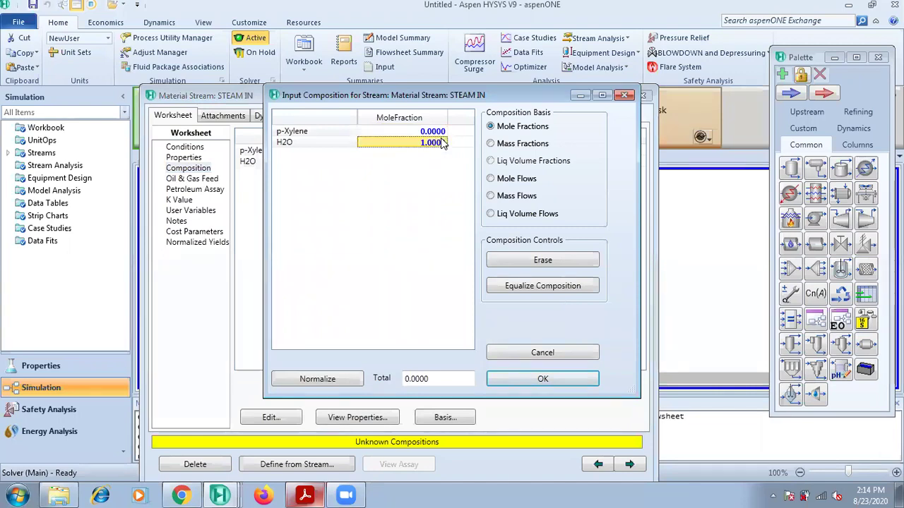
left_click(593, 383)
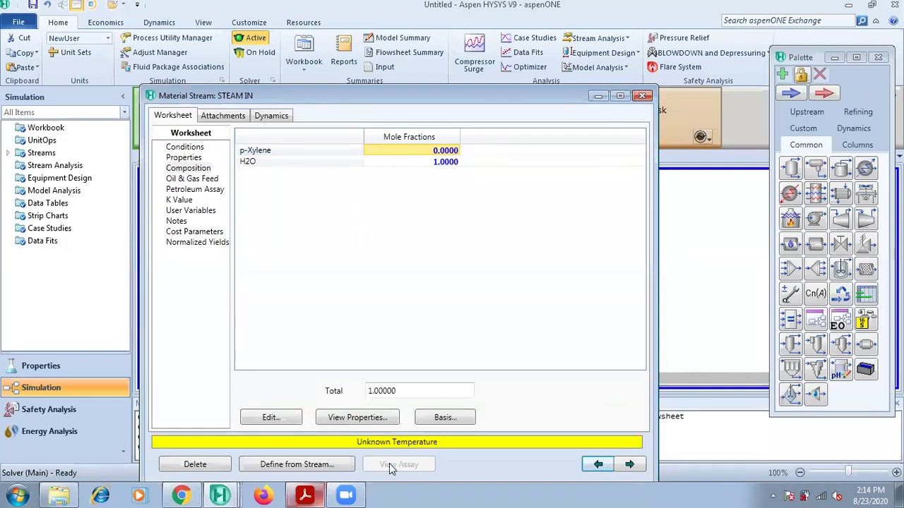
Step: Check the saturated steam requirement in the Adobe Acrobat Reader problem, and set STEAM IN's vapour fraction to 1 in Aspen HYSYS
left_click(181, 148)
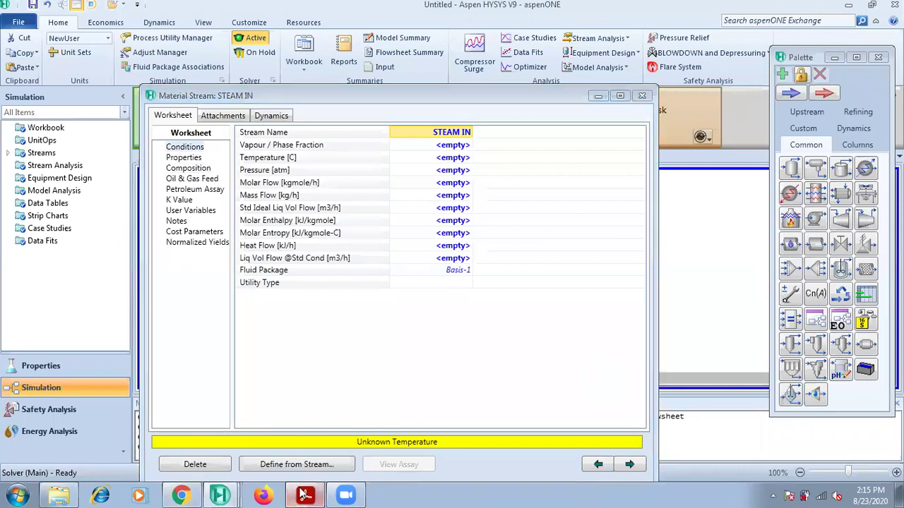
key("alt+Tab")
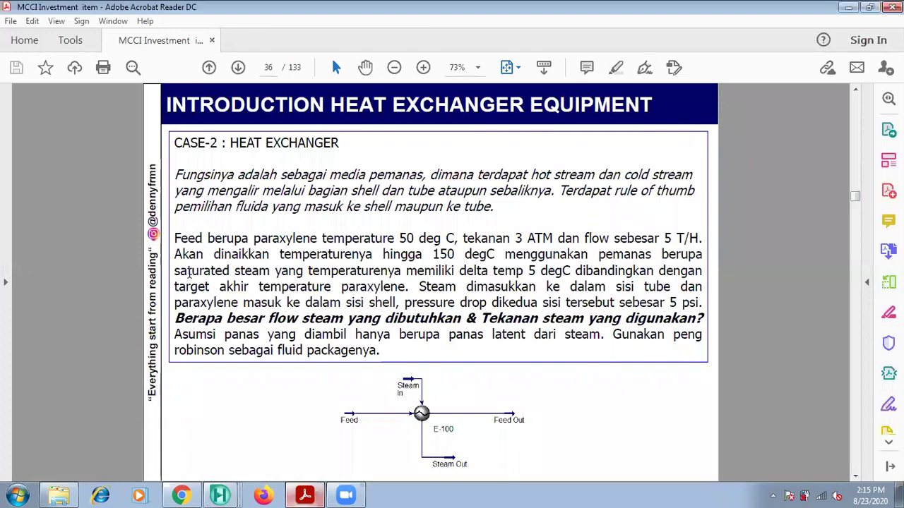
left_click_drag(177, 271, 275, 271)
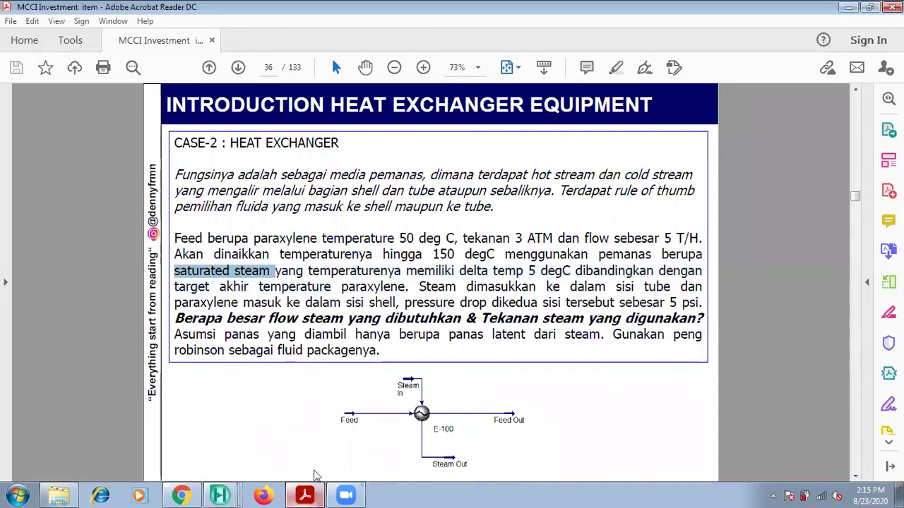
mouse_move(220, 495)
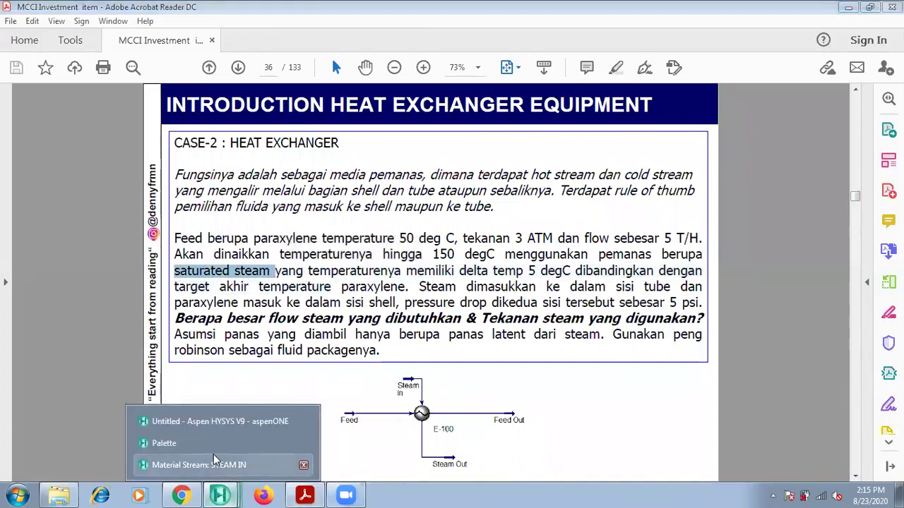
left_click(282, 469)
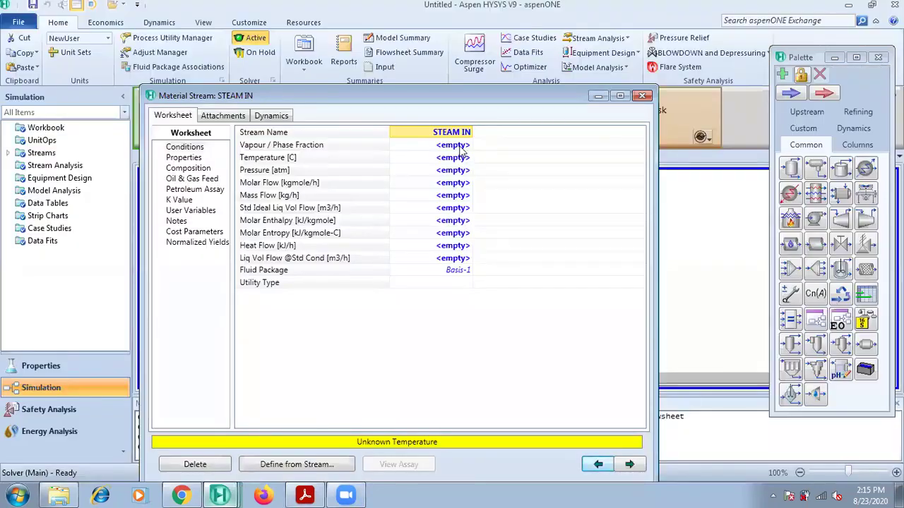
left_click(459, 146)
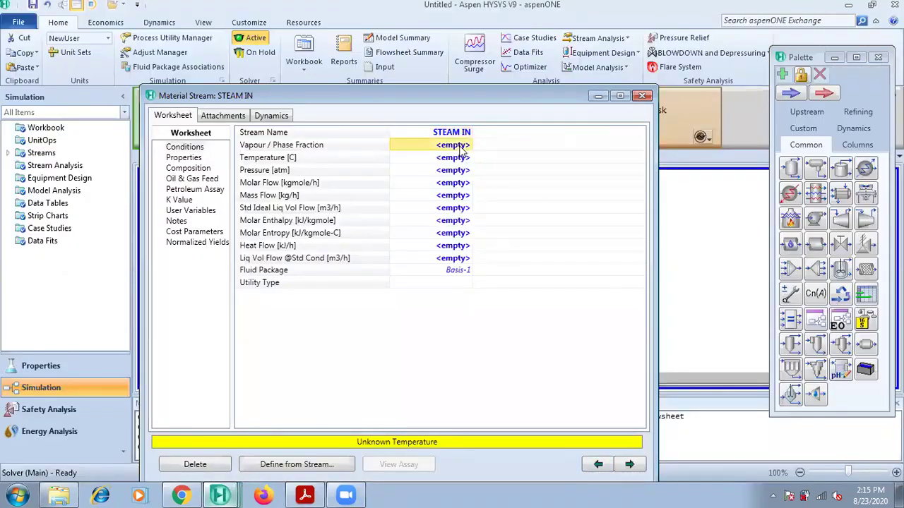
left_click(460, 147)
type("1")
key("Return")
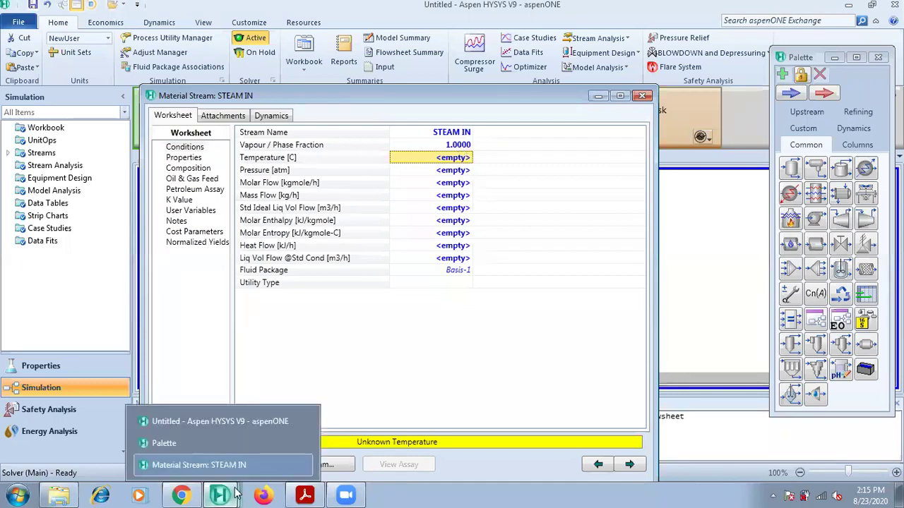
left_click(322, 474)
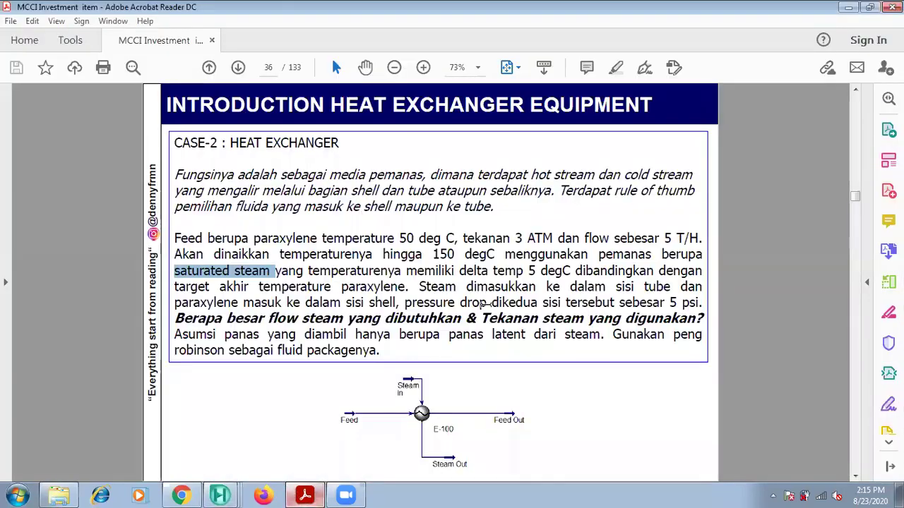
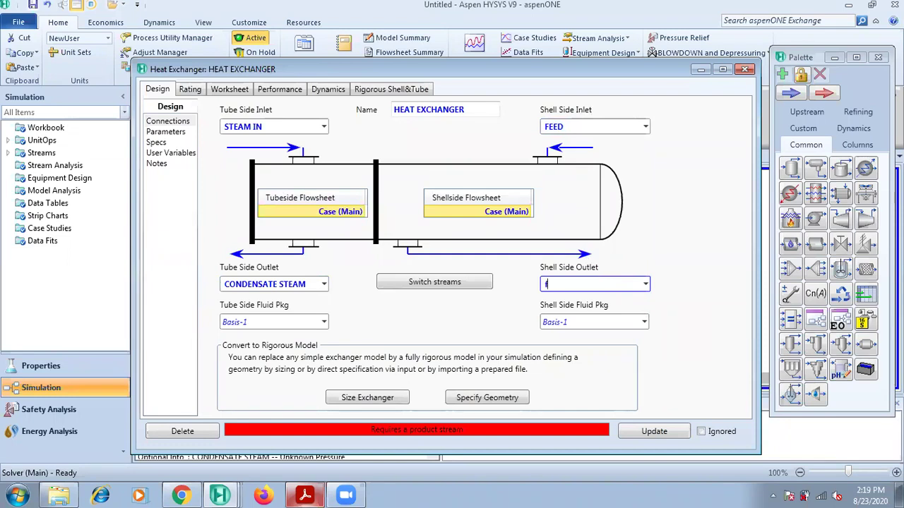
Step: Name the heat exchanger's shell side outlet stream FEED OUT, and set the shell-side pressure drop to 5 psi
type("EED OUT")
key("Return")
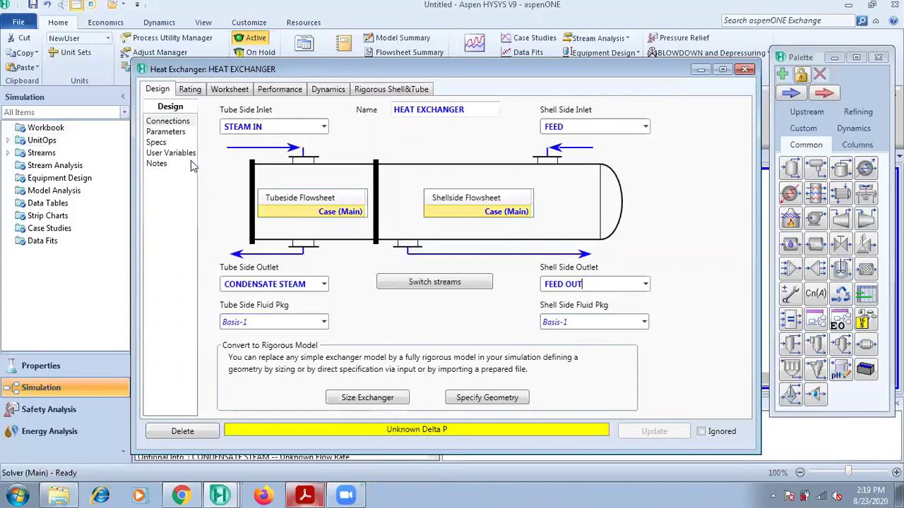
left_click(178, 134)
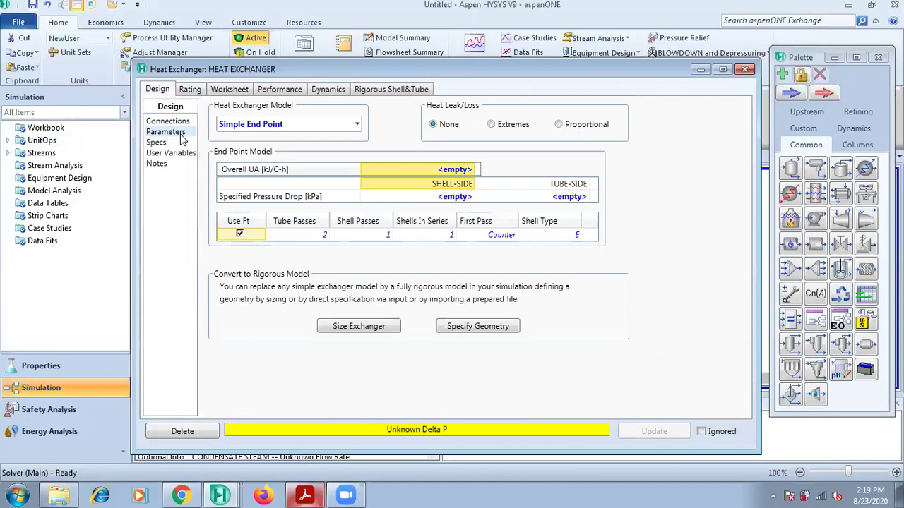
left_click(442, 199)
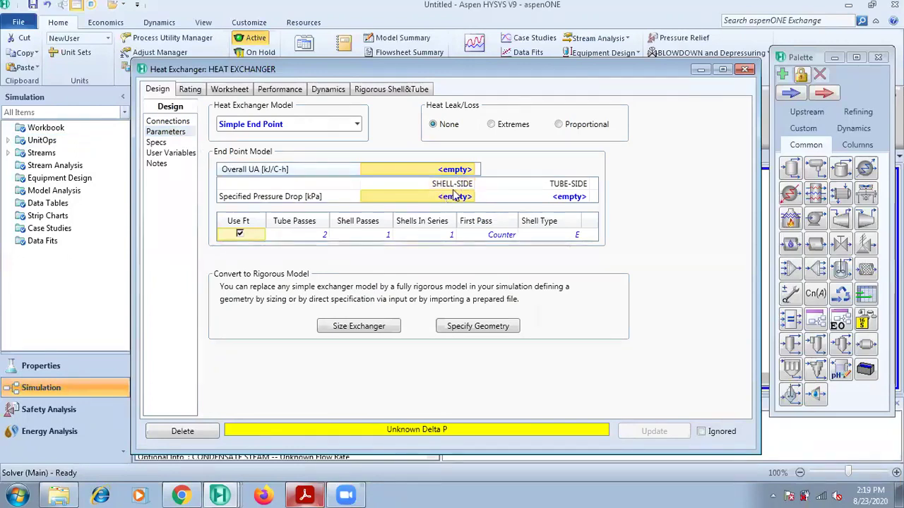
type("5")
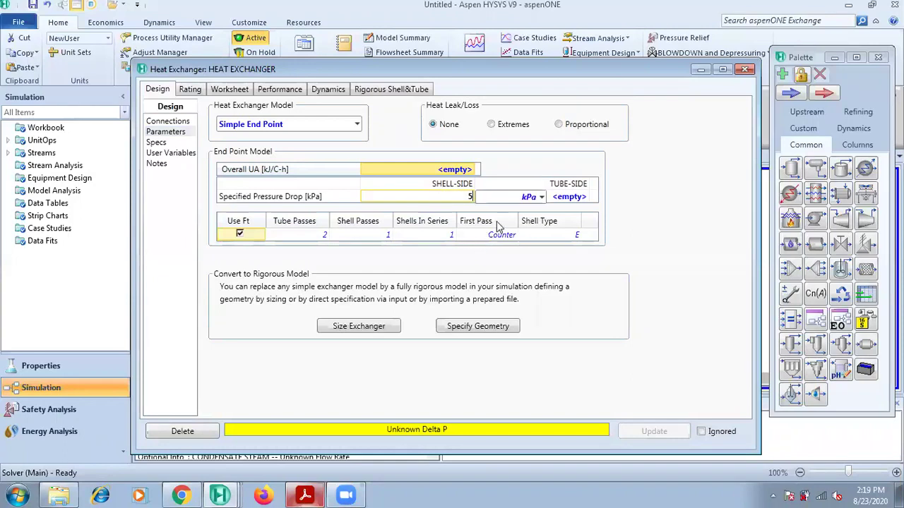
left_click(540, 197)
scroll(523, 282, "down", 4)
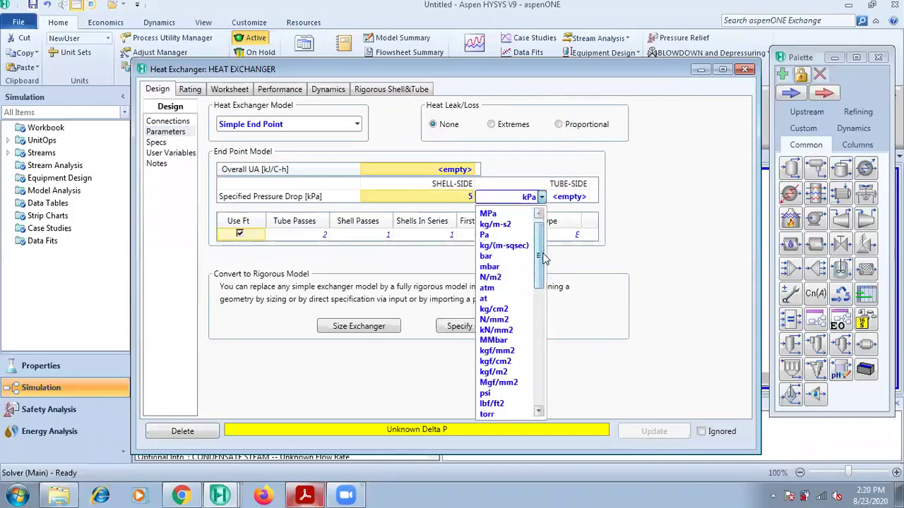
left_click(495, 309)
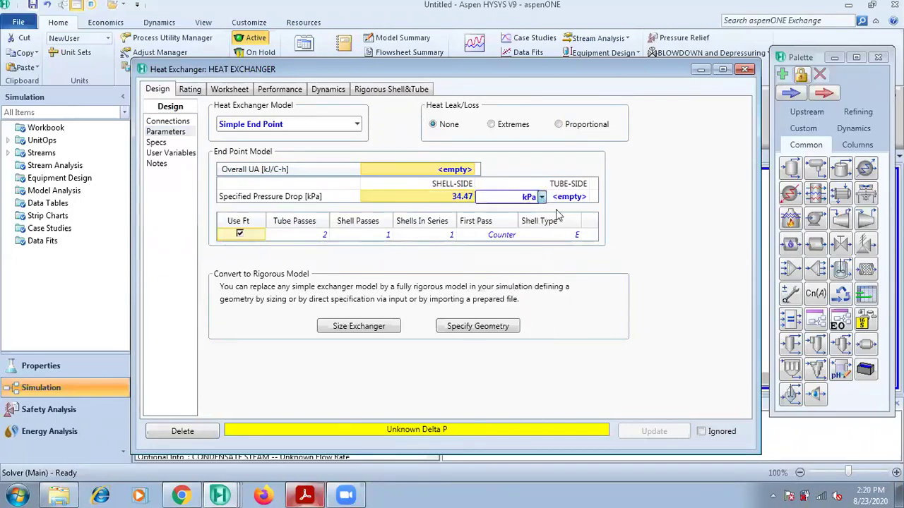
Step: Set the heat exchanger's tube-side pressure drop to 5 psi
left_click(569, 198)
type("5")
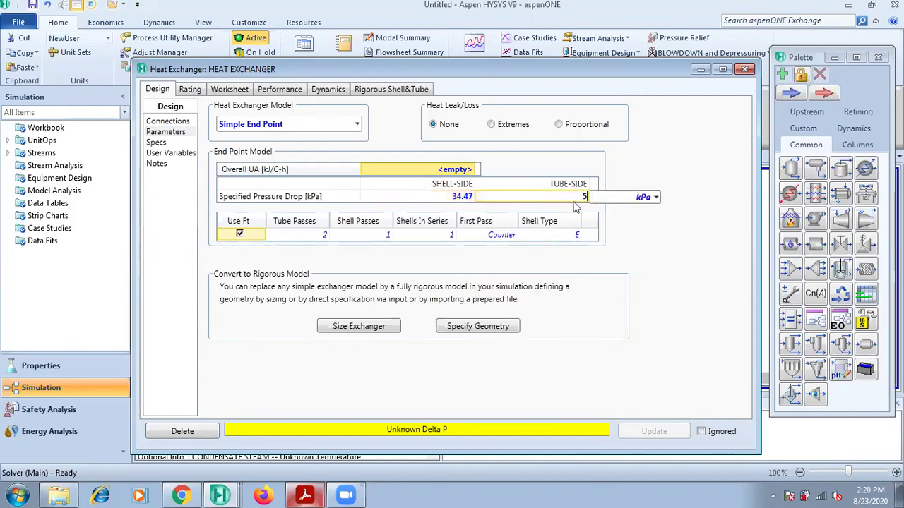
left_click(656, 199)
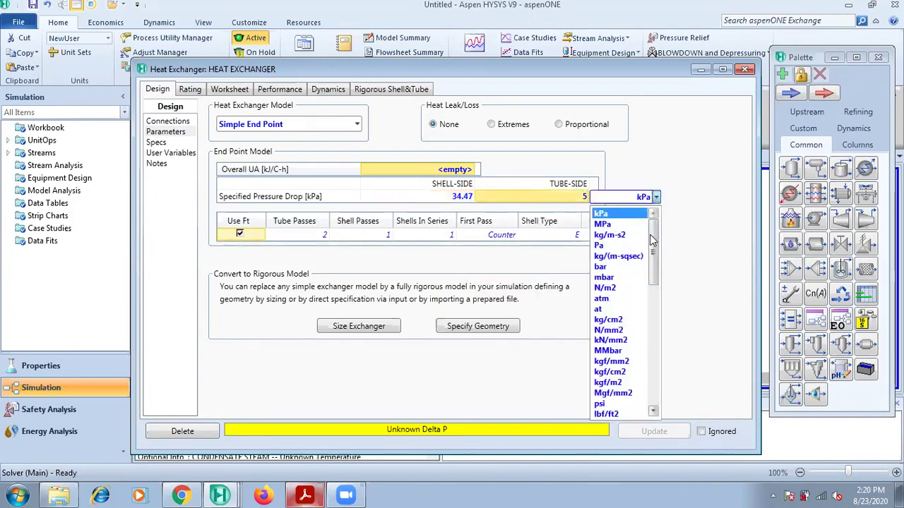
scroll(660, 279, "down", 2)
scroll(644, 285, "down", 1)
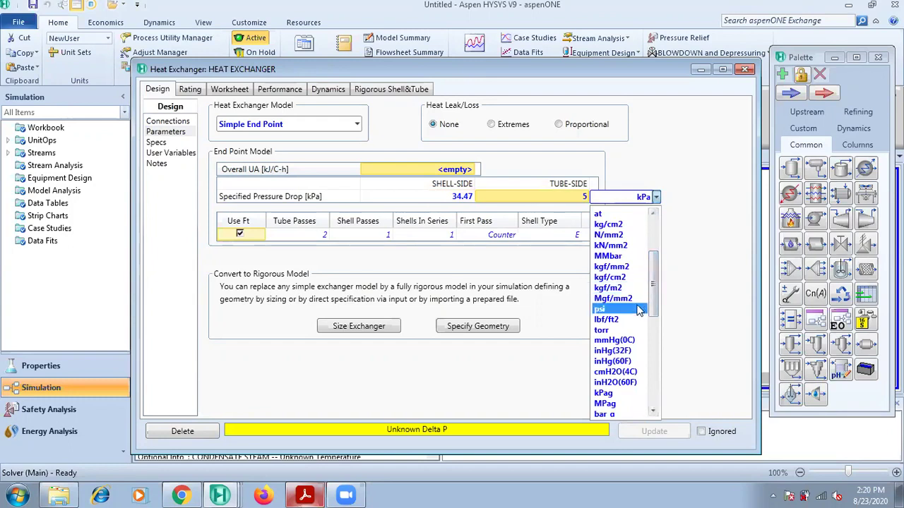
left_click(614, 307)
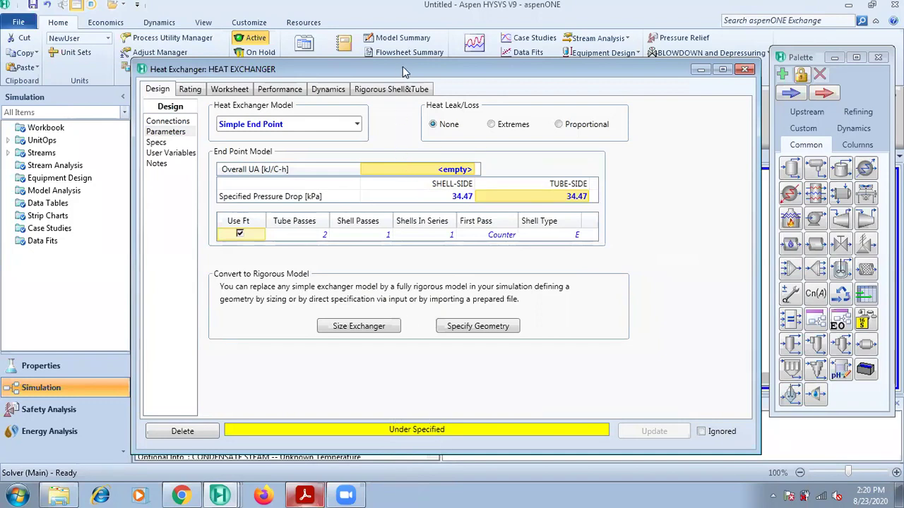
Step: Set the FEED OUT temperature to 150 C in the heat exchanger's stream conditions
left_click_drag(404, 71, 406, 90)
left_click(244, 107)
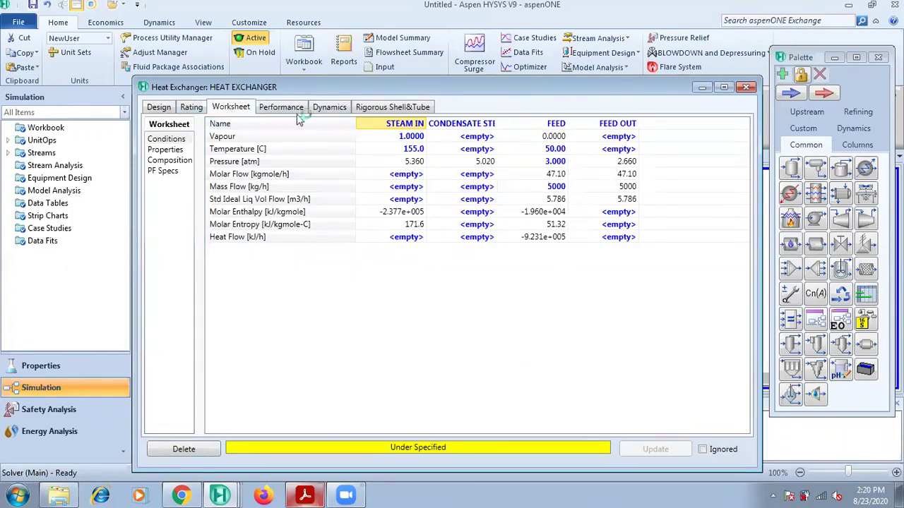
left_click(550, 149)
left_click(626, 161)
left_click(627, 151)
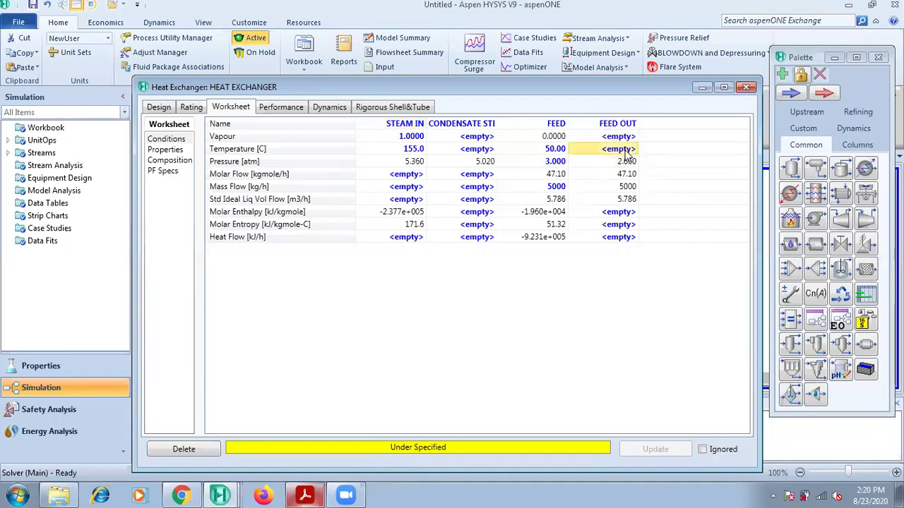
type("150")
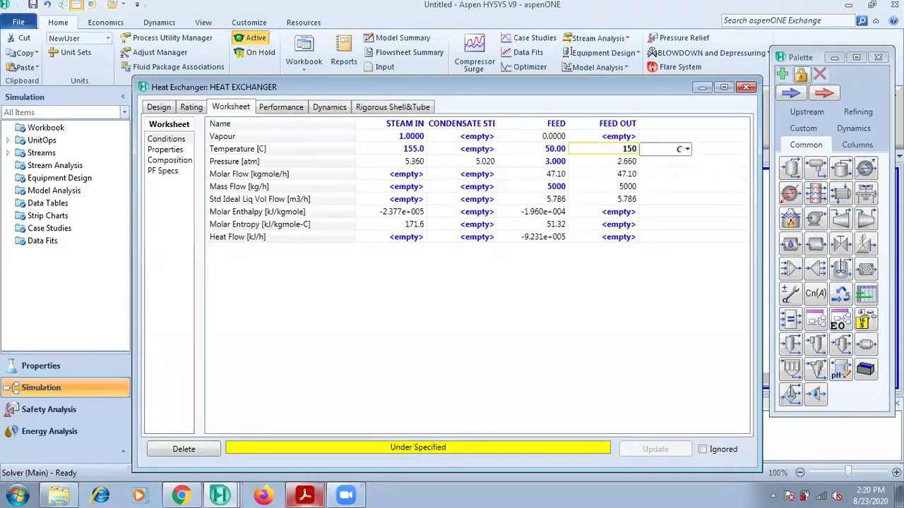
key("Return")
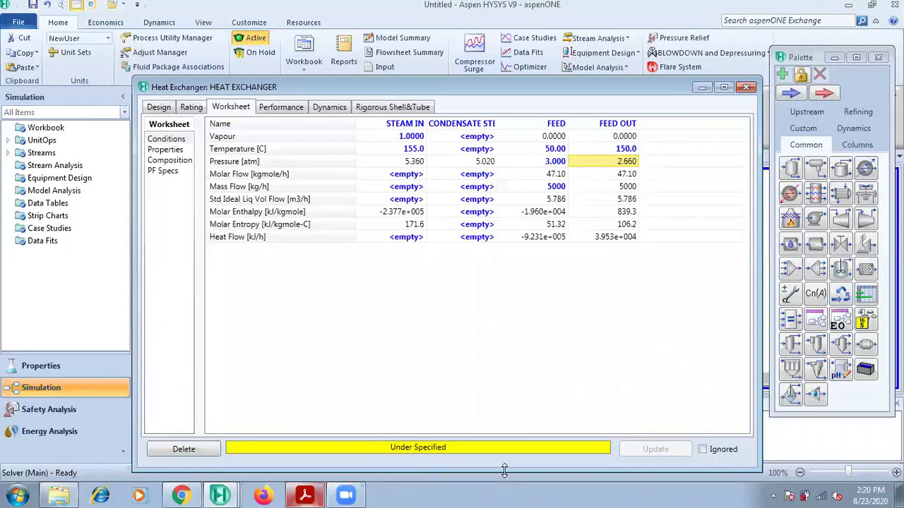
Step: Check the latent-heat assumption for the steam in the CASE-2 problem in Adobe Acrobat Reader
left_click(304, 494)
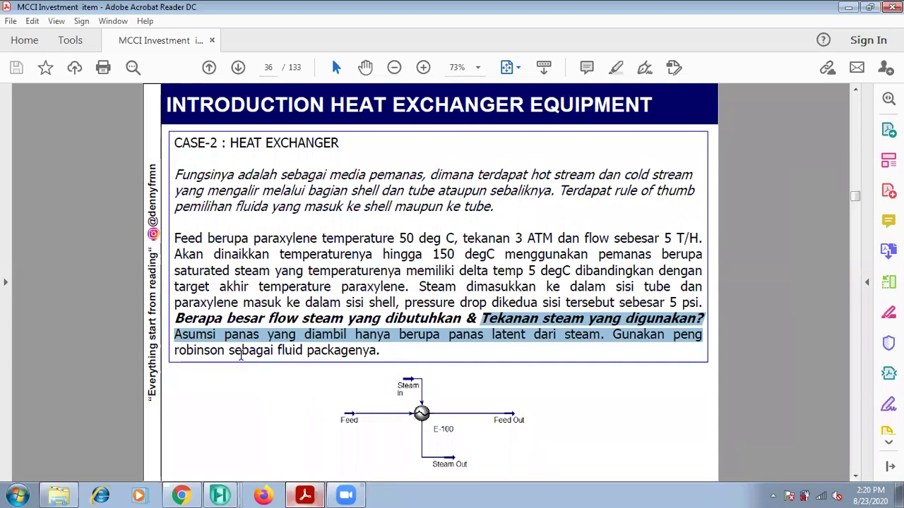
left_click(240, 355)
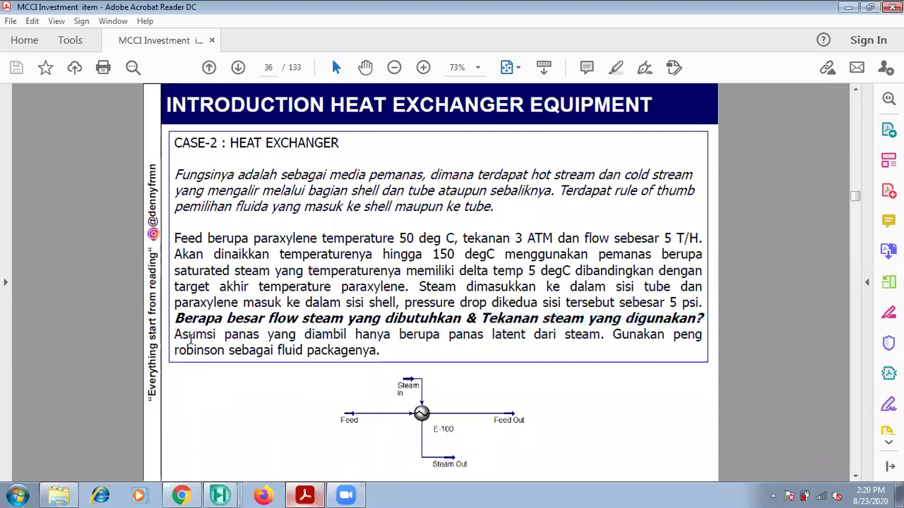
left_click_drag(198, 335, 404, 332)
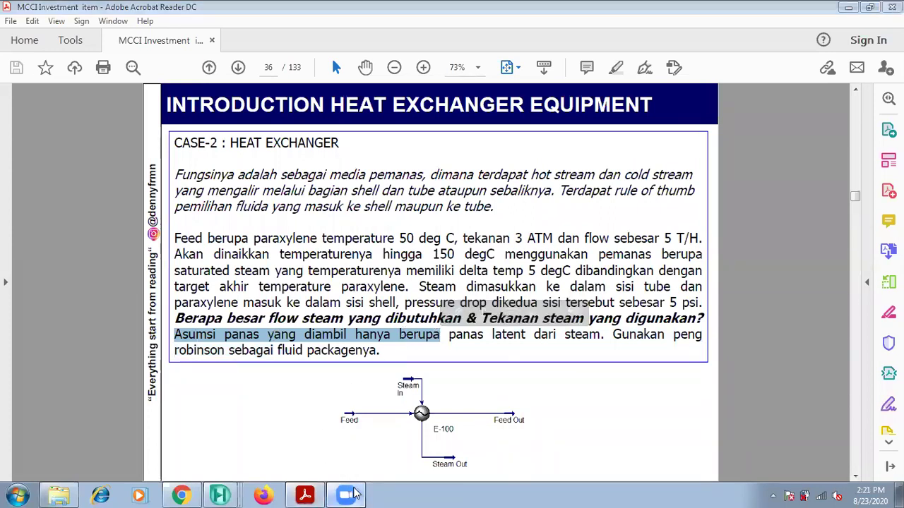
Step: In Aspen HYSYS, set the CONDENSATE STEAM vapour fraction to 0 and close the heat exchanger's properties
mouse_move(232, 495)
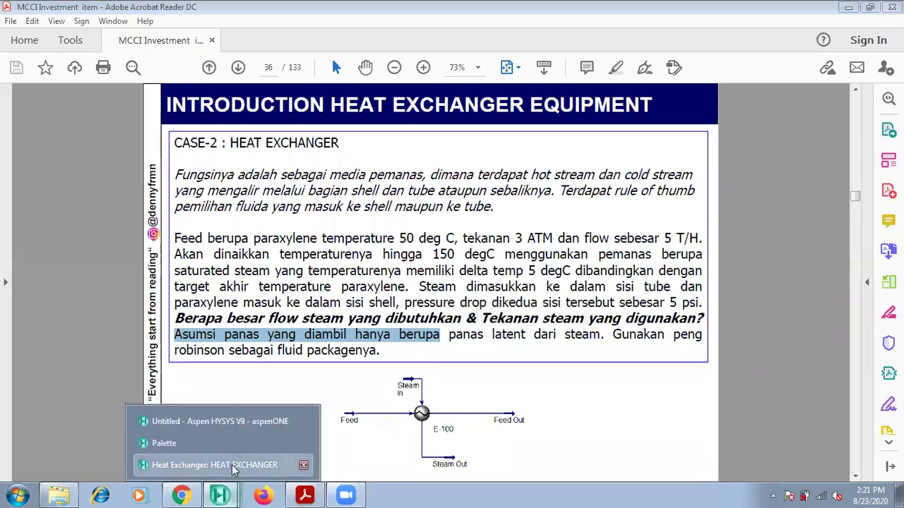
left_click(233, 466)
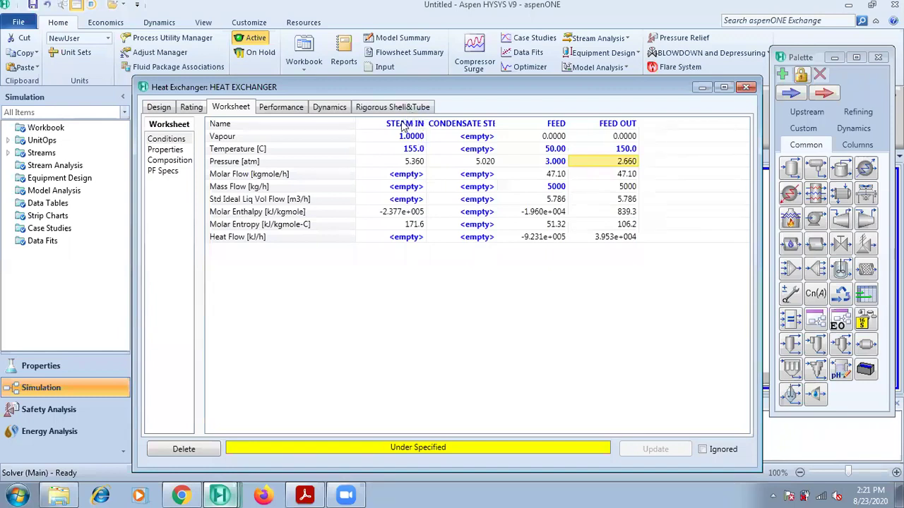
left_click(464, 141)
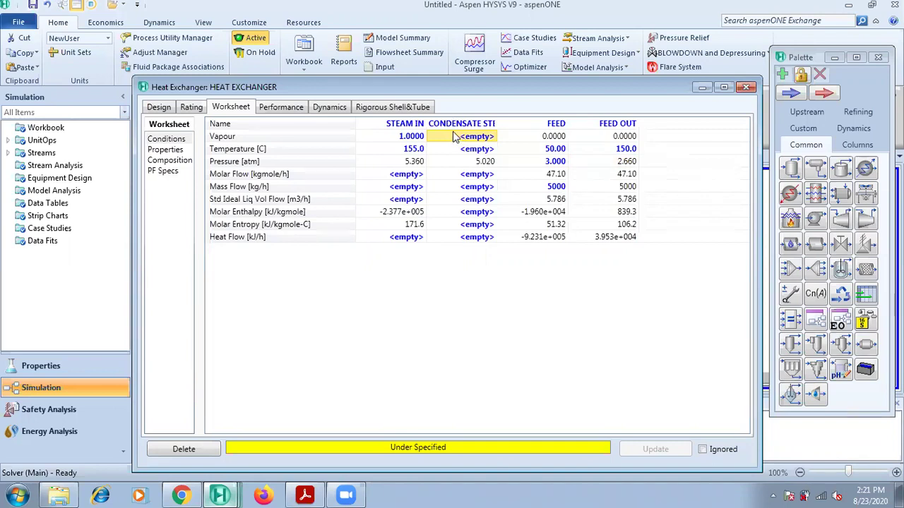
type("0")
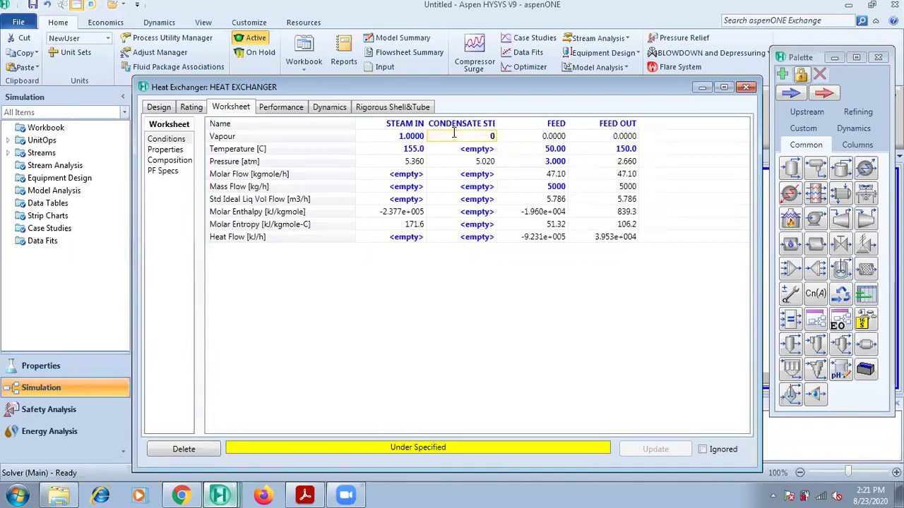
key("Return")
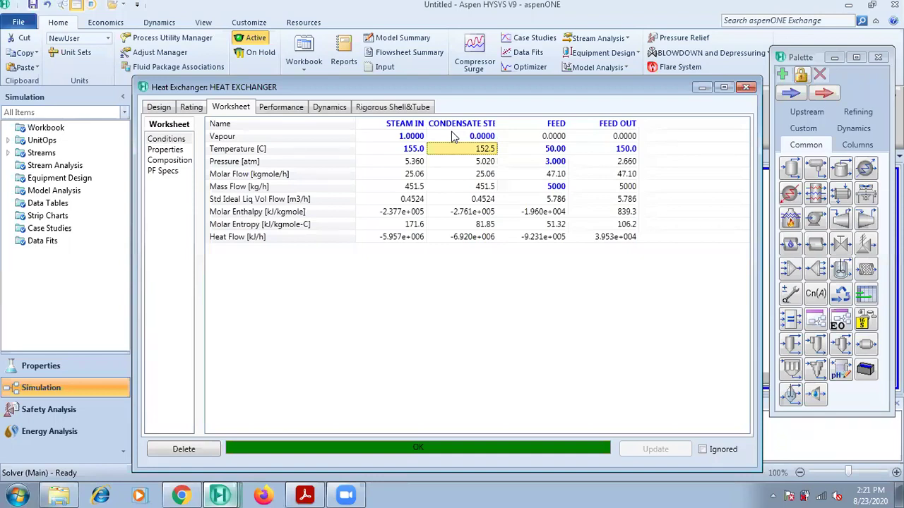
mouse_move(416, 189)
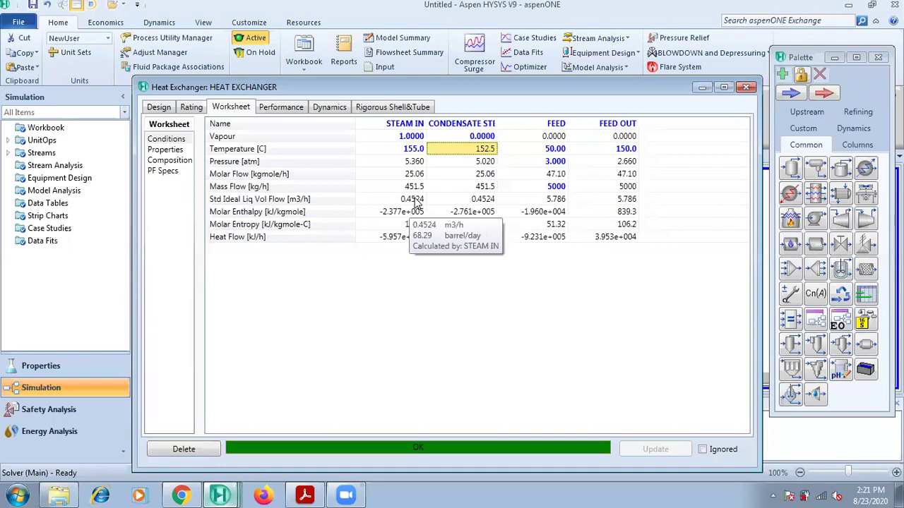
left_click(747, 88)
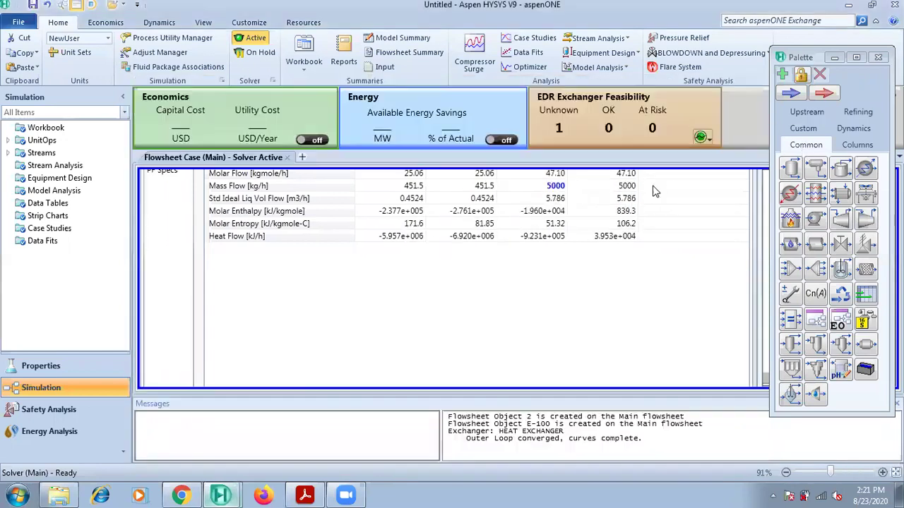
Step: Rearrange the CONDENSATE STEAM, STEAM IN, FEED OUT and FEED streams around the heat exchanger on the flowsheet
mouse_move(439, 321)
left_click_drag(438, 322, 442, 351)
left_click(322, 270)
left_click_drag(322, 270, 296, 250)
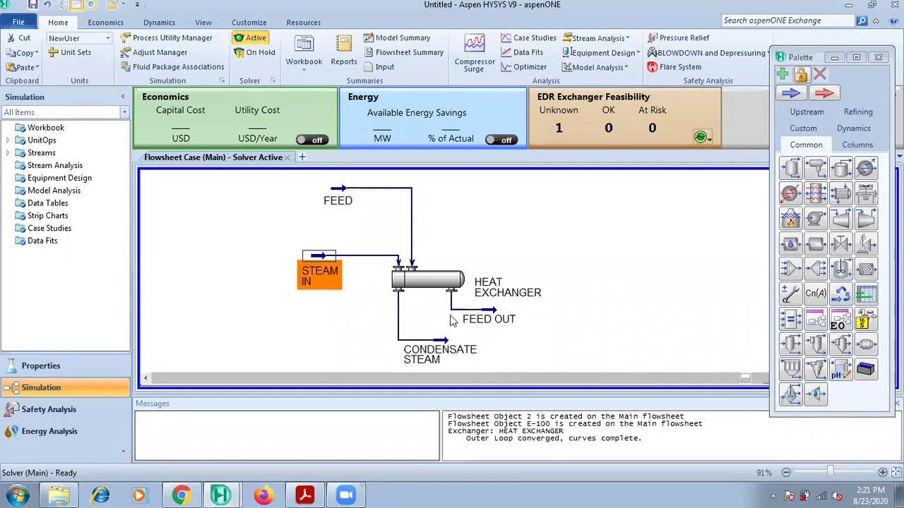
left_click(494, 312)
left_click_drag(495, 313, 557, 318)
left_click(339, 188)
left_click_drag(338, 189, 327, 193)
left_click(507, 236)
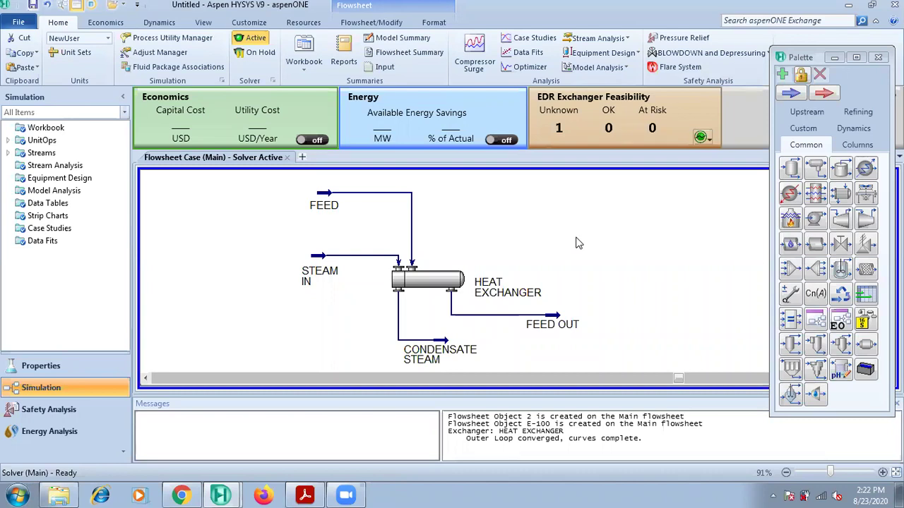
scroll(581, 233, "down", 2)
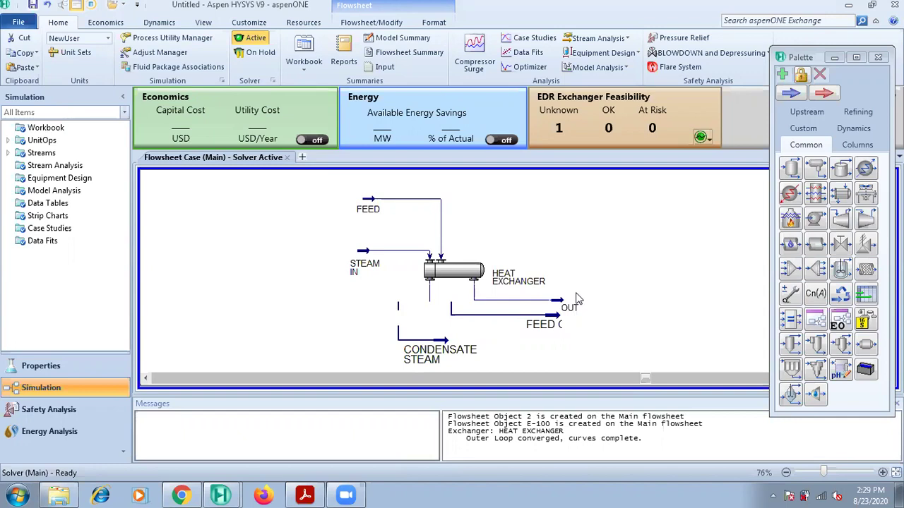
left_click(306, 494)
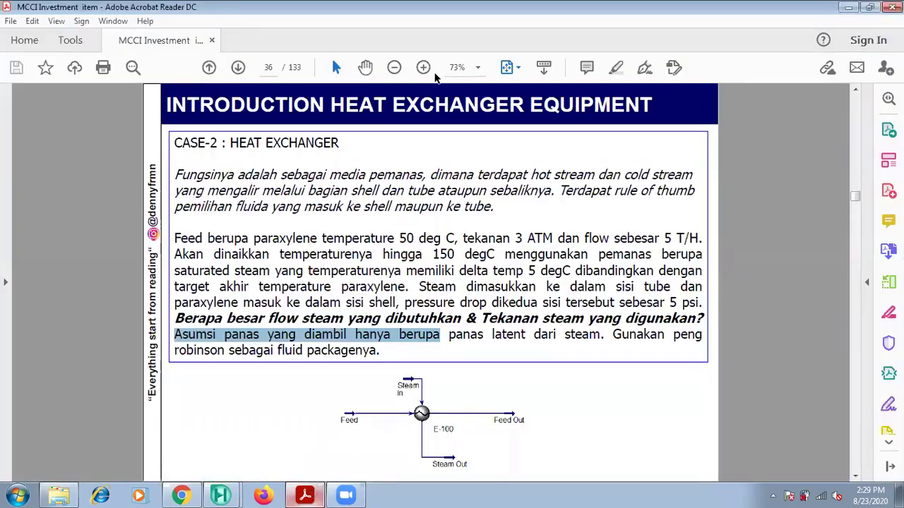
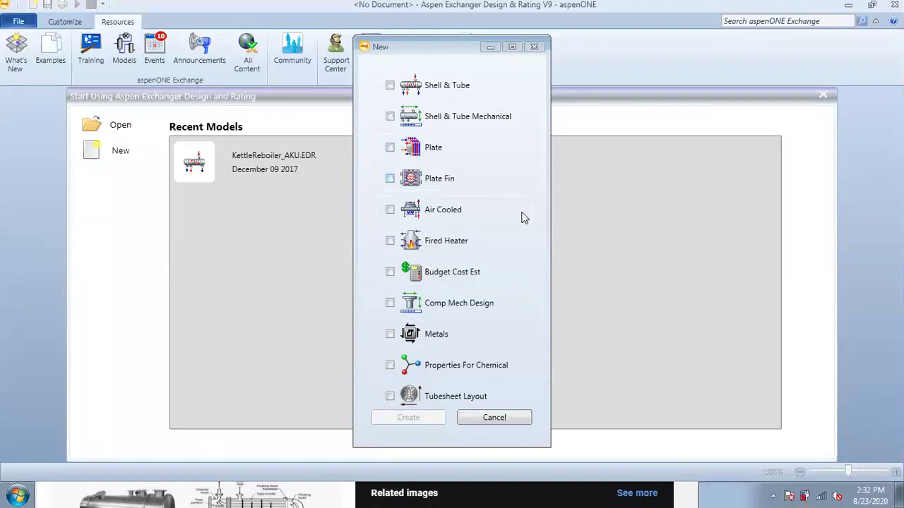
Step: Cancel the new model in Aspen Exchanger Design & Rating, look up ASPEN EDR on Google in Chrome, and close the browser
left_click(495, 420)
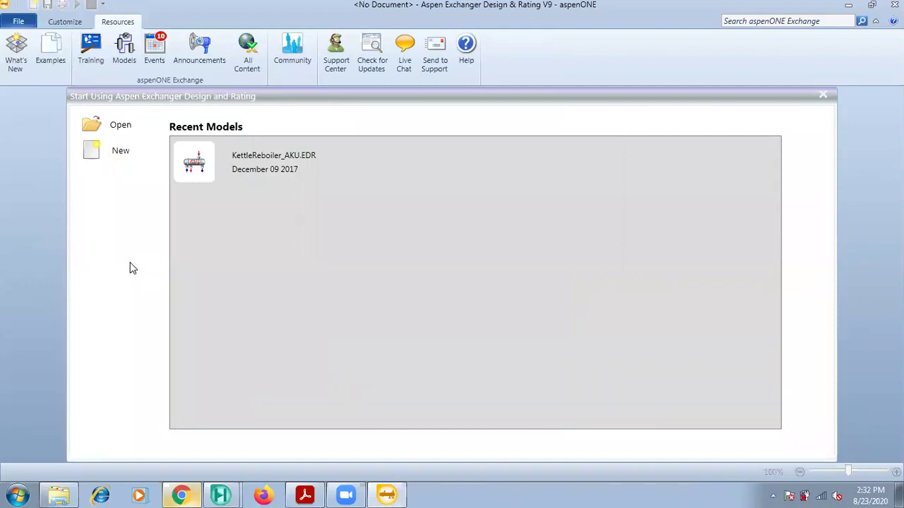
left_click(182, 494)
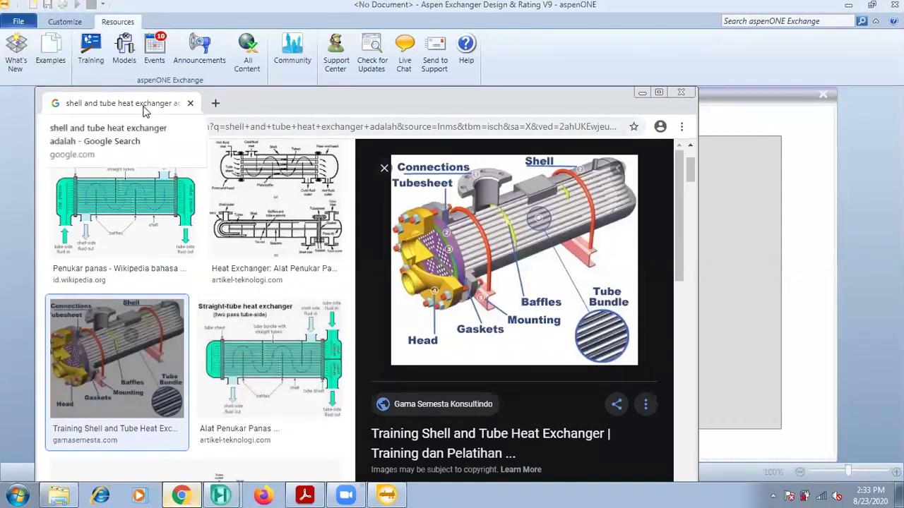
left_click(259, 125)
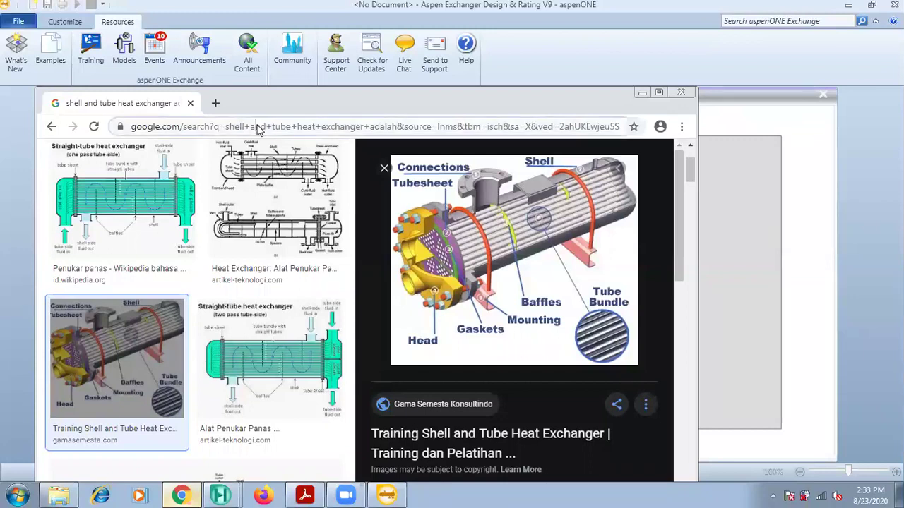
key("ctrl+a")
type("ASPEN E")
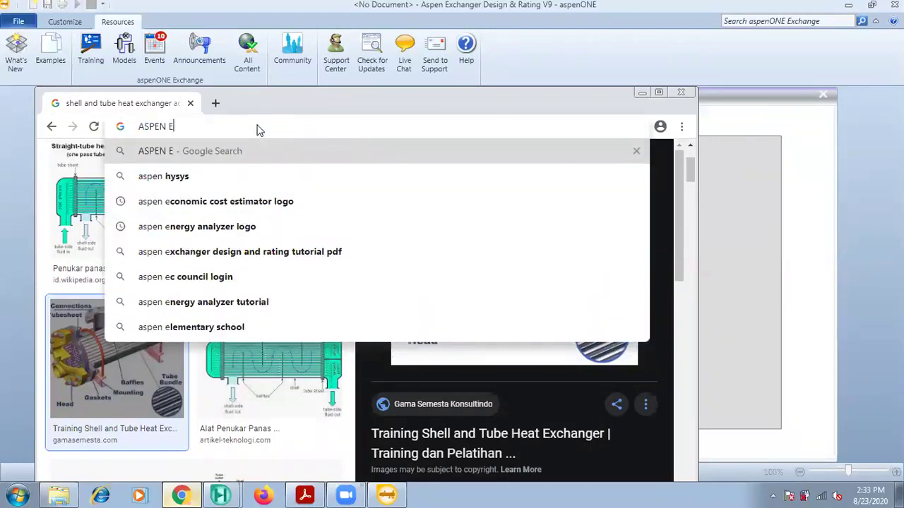
type("DR")
key("Return")
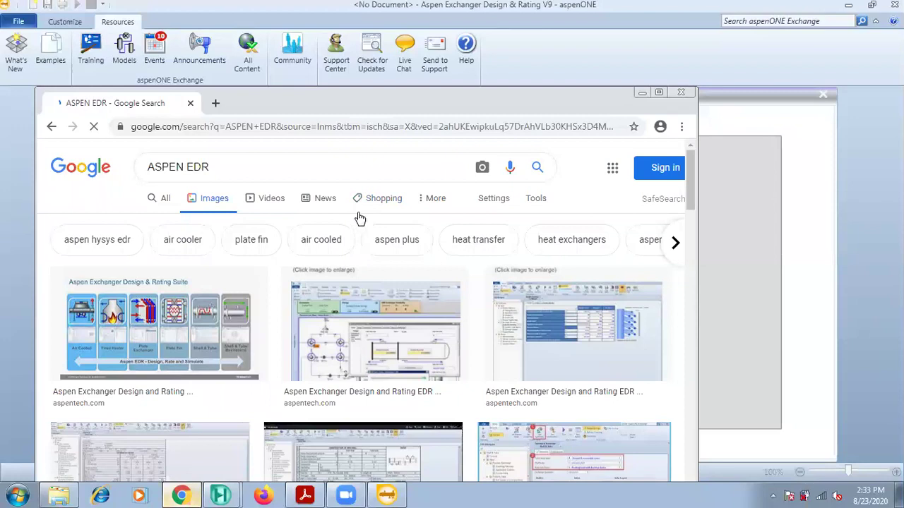
scroll(375, 204, "down", 3)
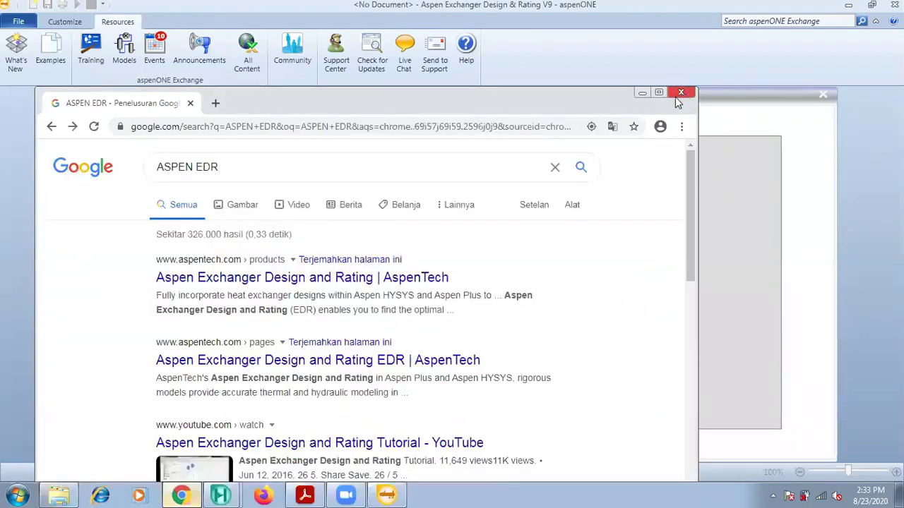
left_click(679, 95)
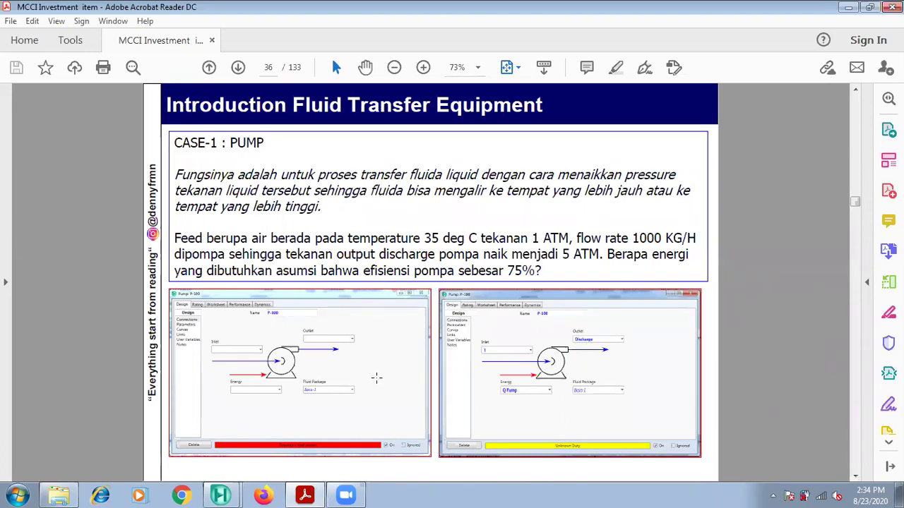
Step: Switch to Aspen HYSYS and save the heat exchanger case as HE in the Teknik Indonesia folder
left_click(220, 496)
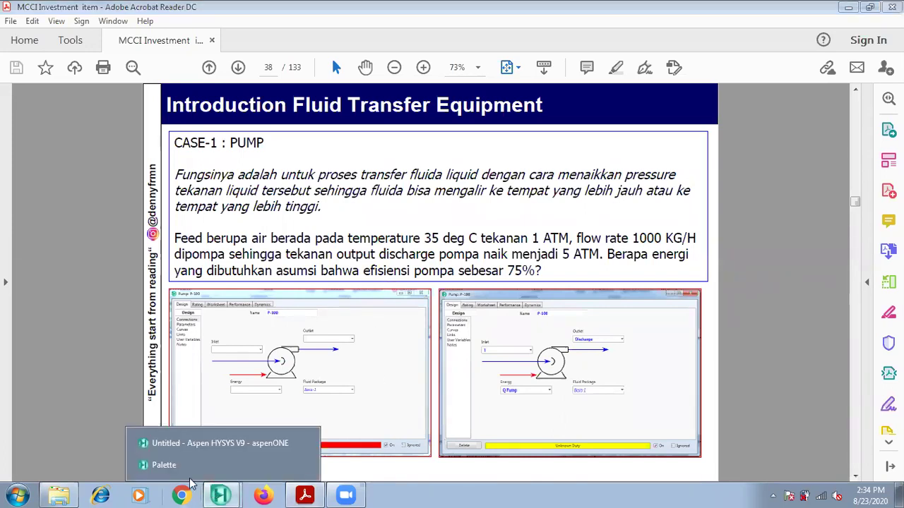
left_click(165, 446)
left_click(21, 22)
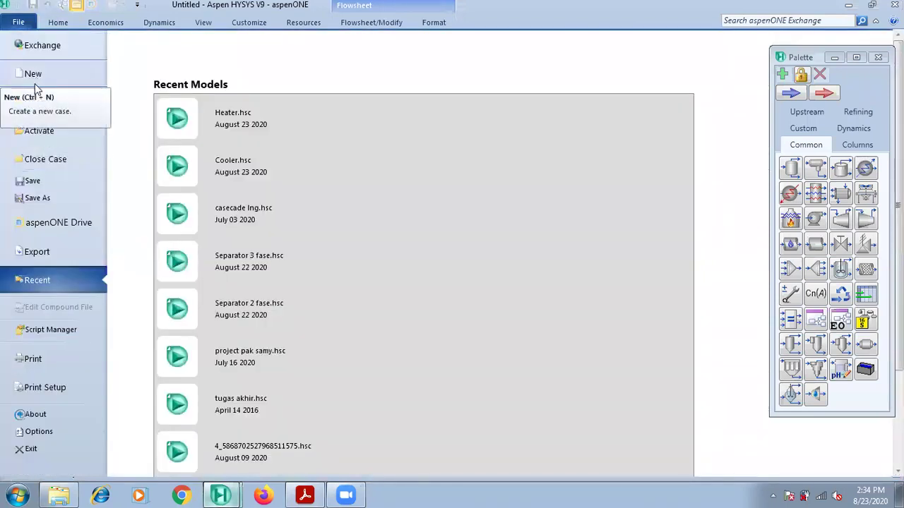
left_click(32, 184)
left_click(114, 249)
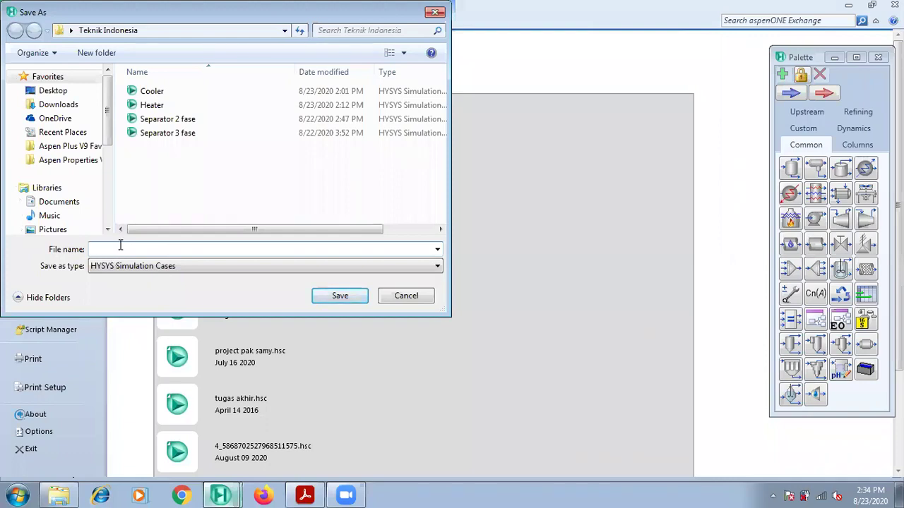
type("heat")
left_click(120, 245)
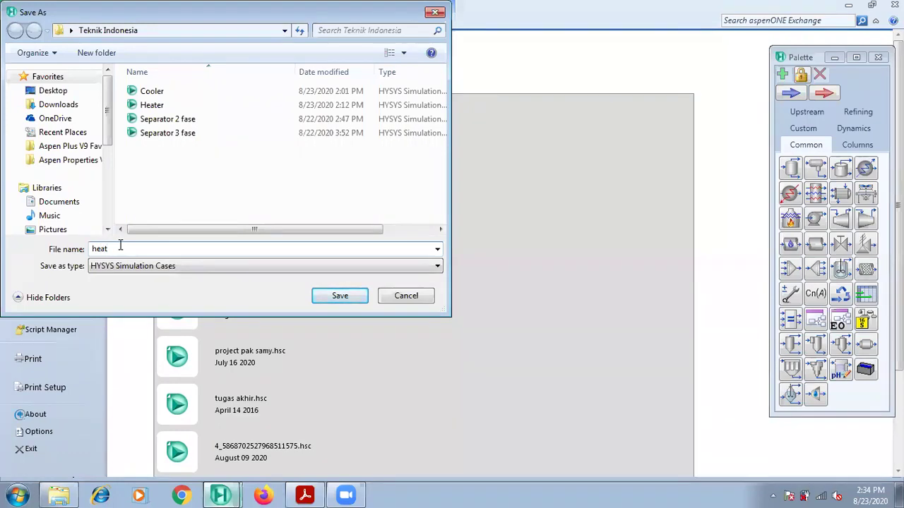
key("BackSpace")
key("BackSpace")
key("BackSpace")
left_click(317, 296)
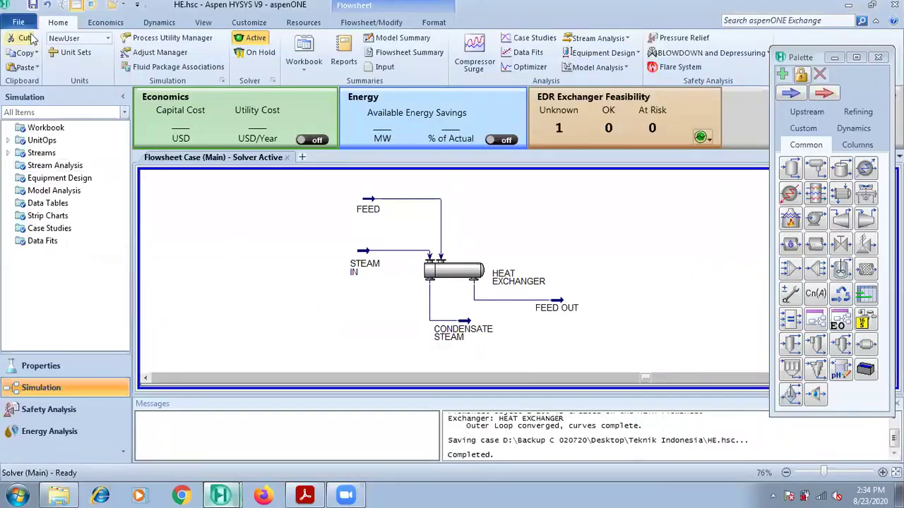
Step: Create a new, empty simulation case
left_click(18, 22)
left_click(33, 75)
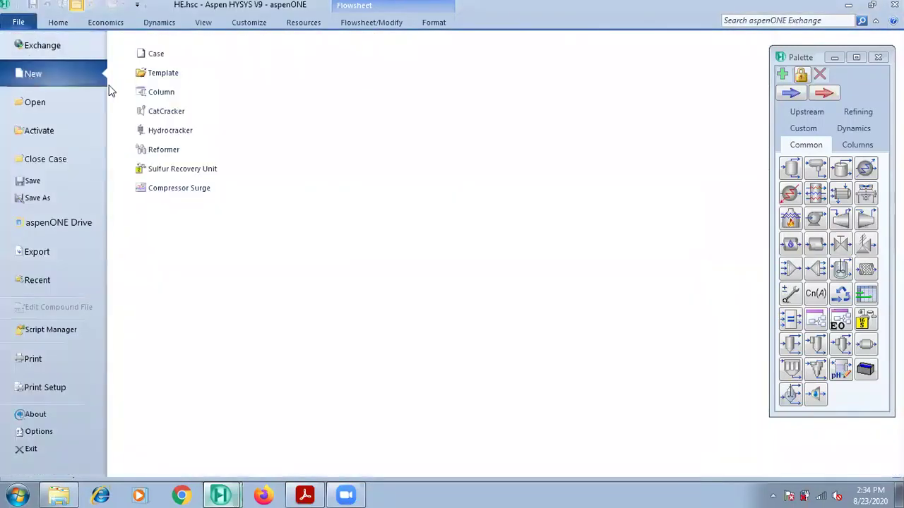
left_click(142, 59)
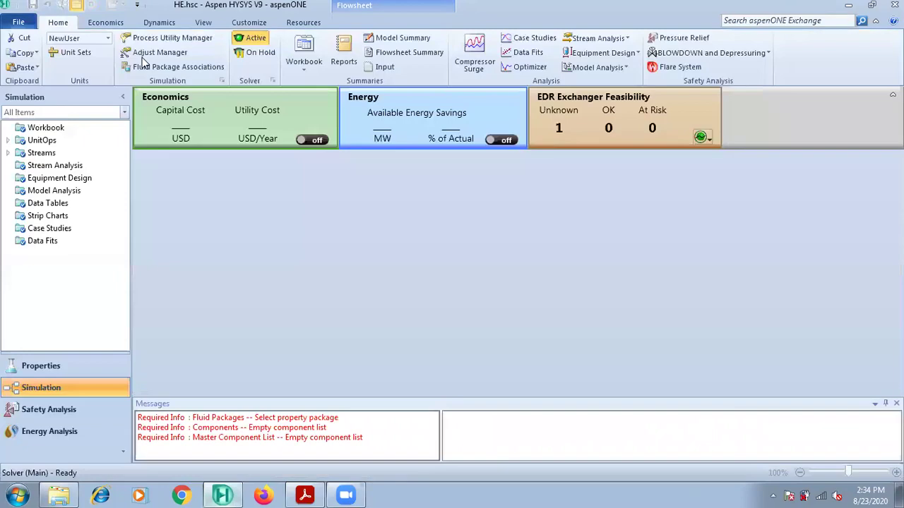
Step: Create a component list, search the pure components for WATER, and select H2O
left_click(174, 345)
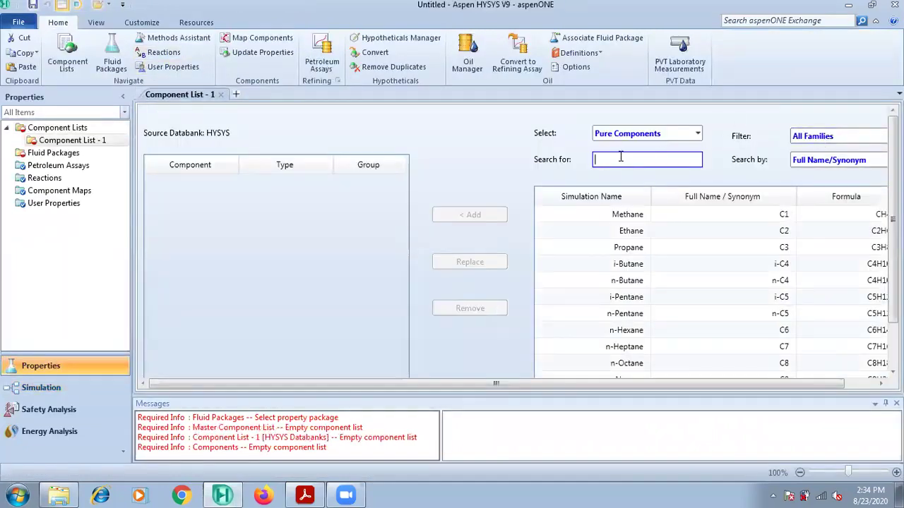
type("WATER")
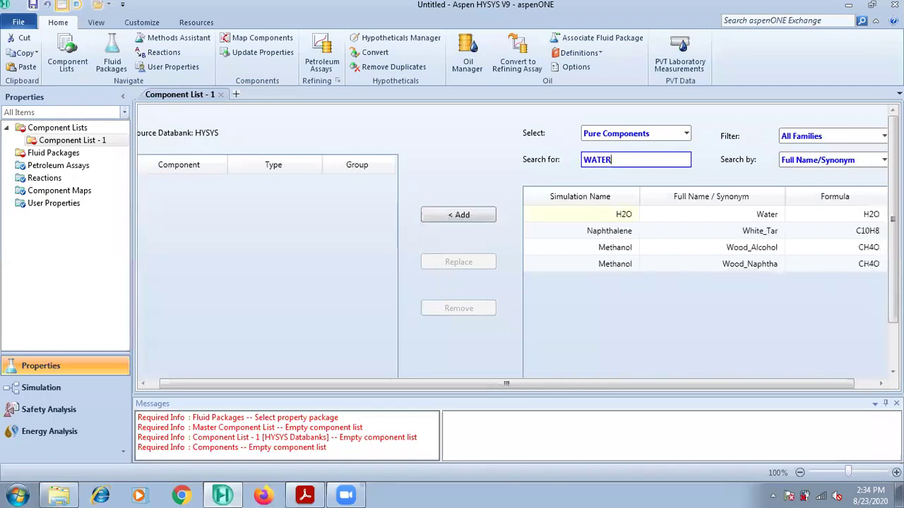
left_click(621, 216)
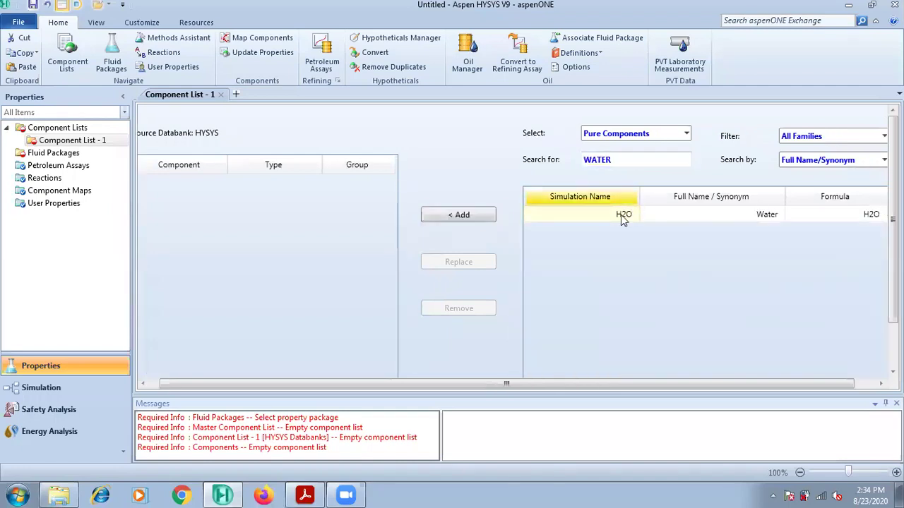
Step: Add water (H2O) to Component List - 1 and check the pump case description in the Acrobat Reader document
left_click(488, 216)
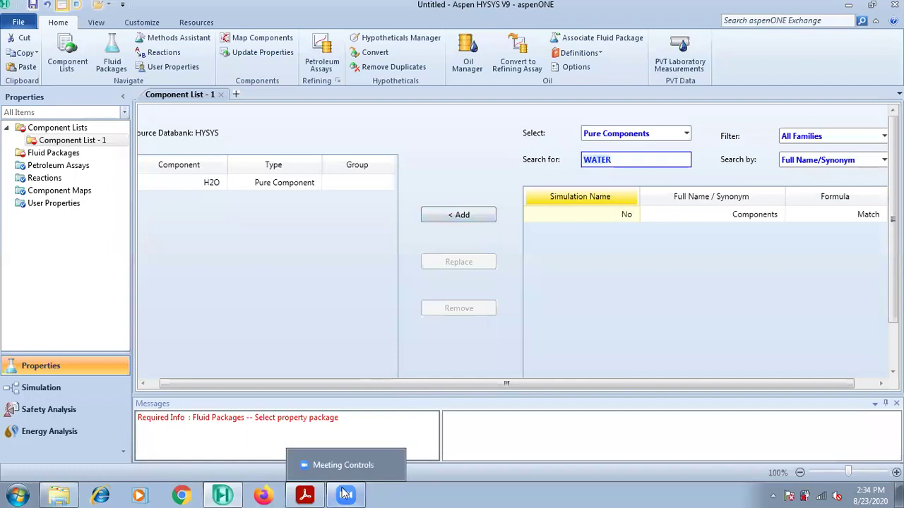
left_click(305, 495)
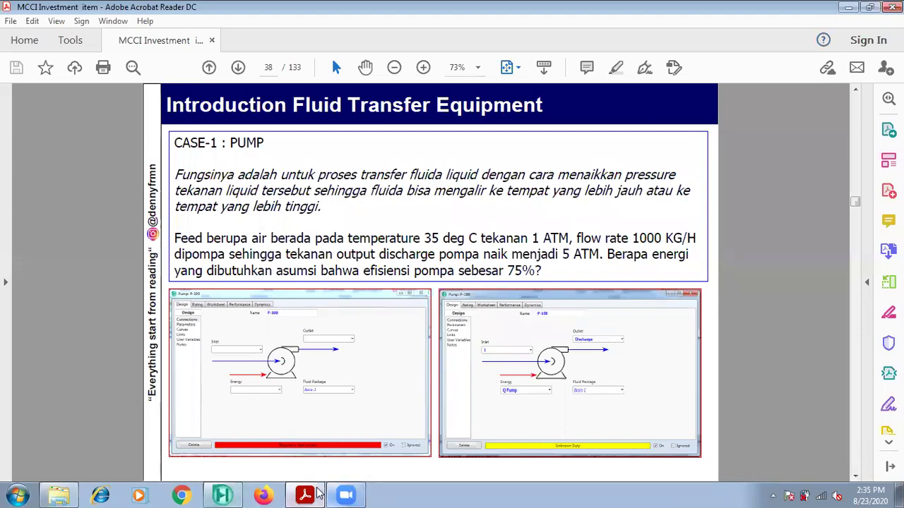
left_click(223, 495)
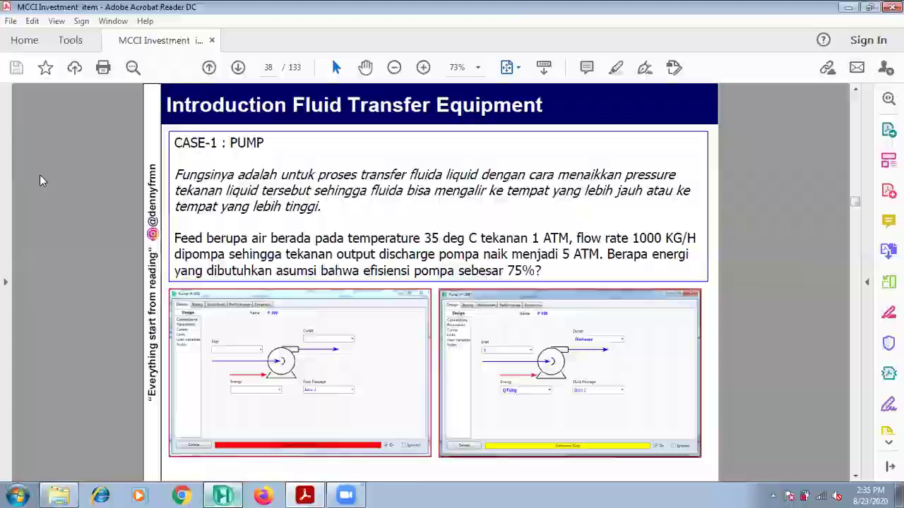
Step: Add a fluid package for Component List - 1 using the ASME Steam property package
left_click(53, 152)
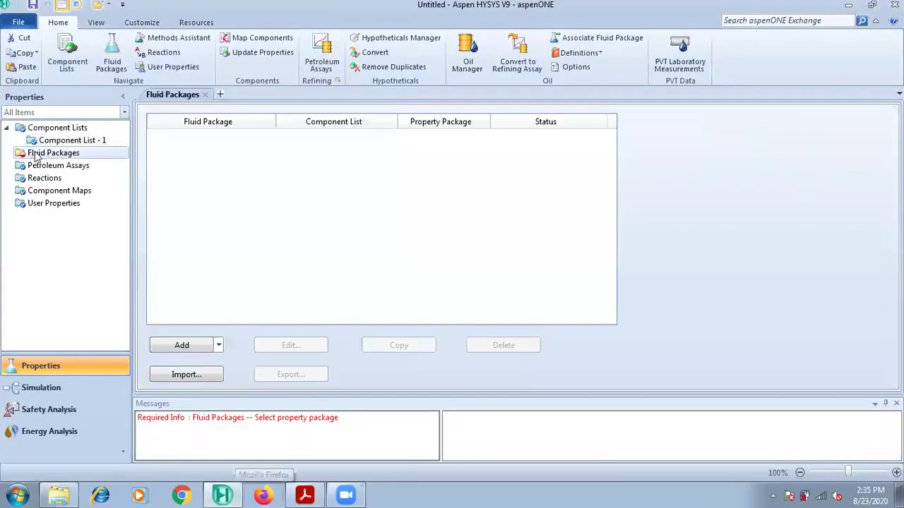
left_click(201, 347)
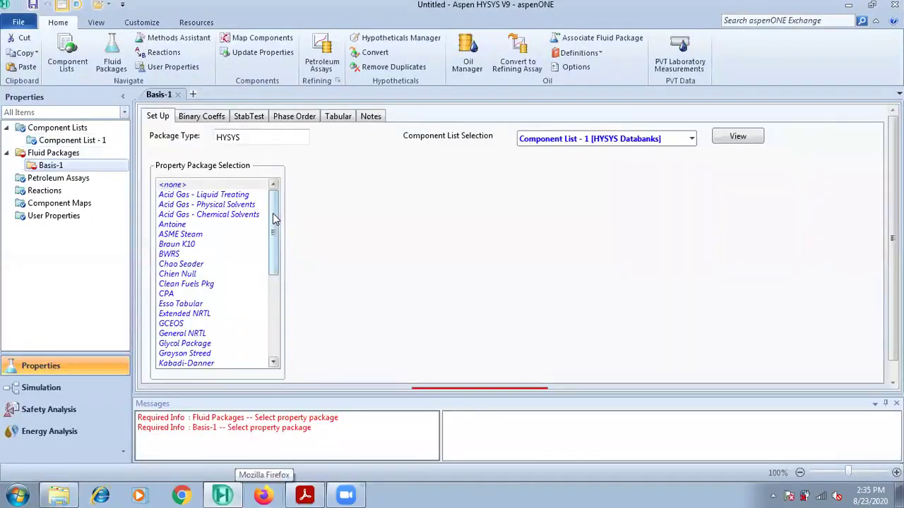
left_click(188, 235)
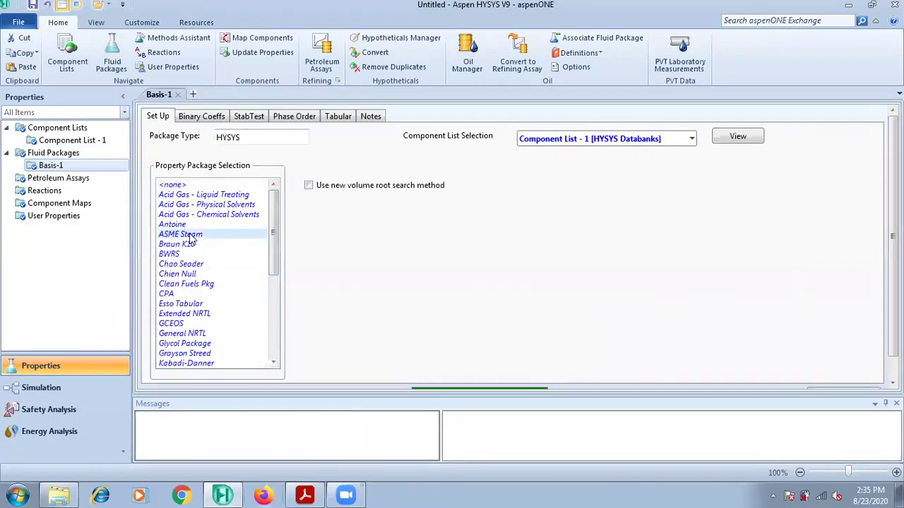
Step: Place a material stream on the simulation flowsheet and name it FEED
left_click(41, 389)
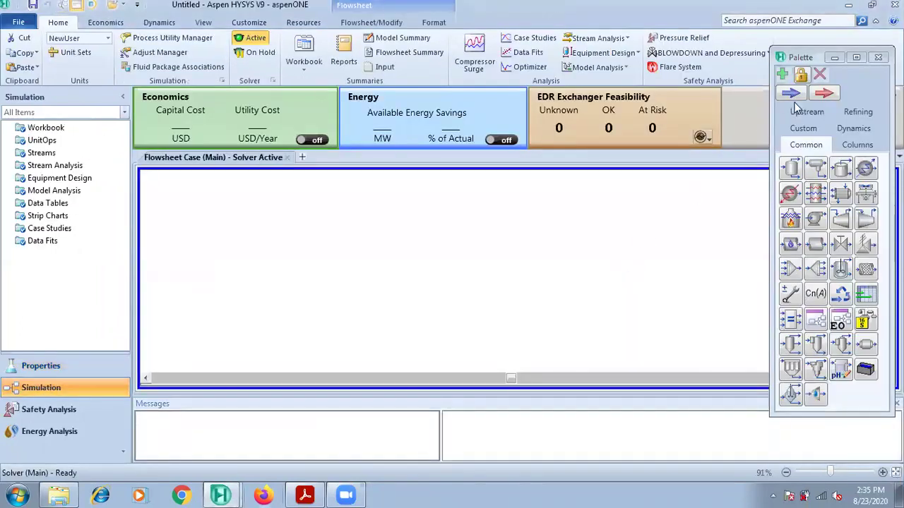
left_click_drag(792, 93, 382, 288)
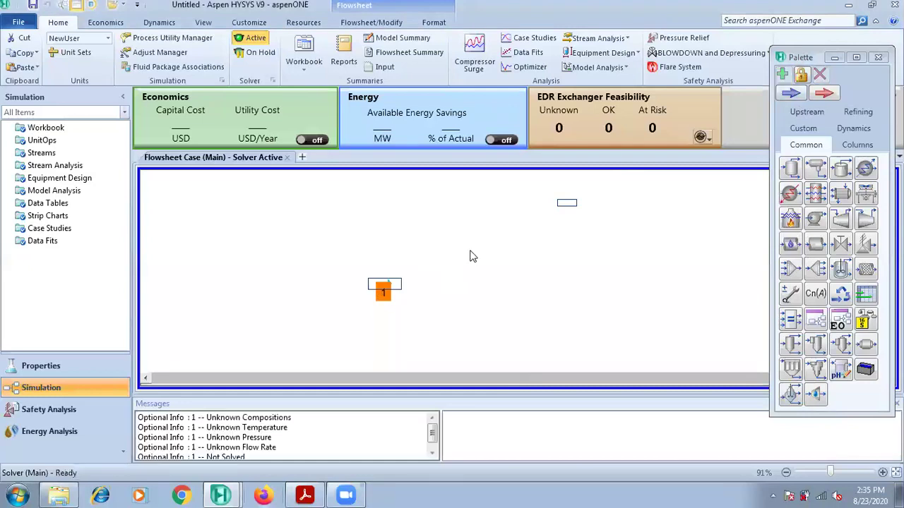
left_click(383, 288)
double_click(383, 288)
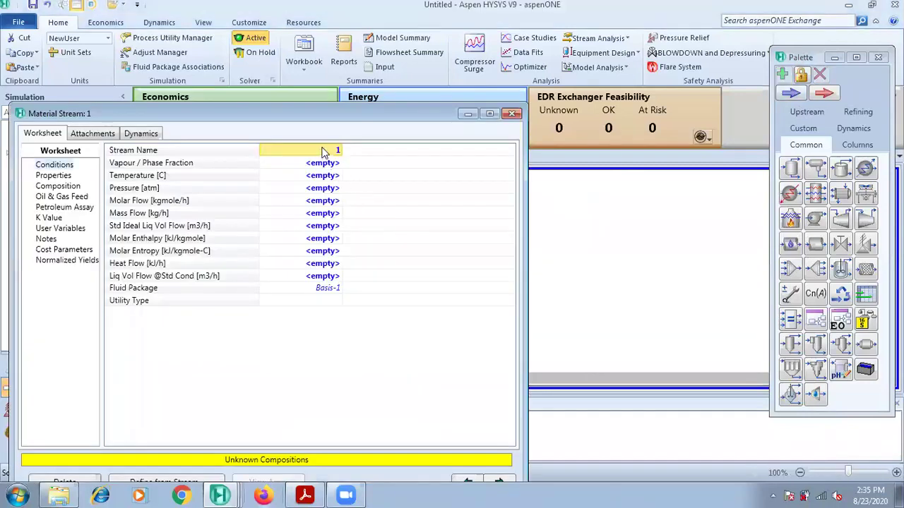
type("fe")
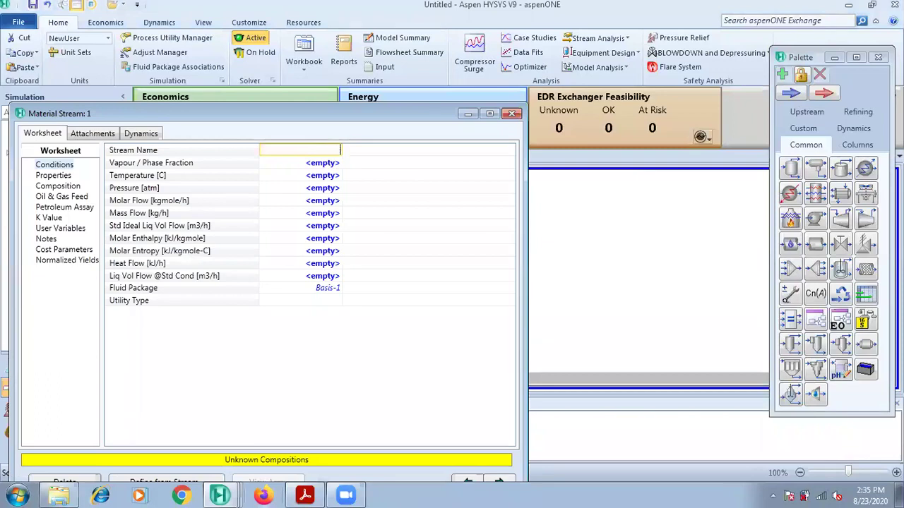
type("EED")
key("Return")
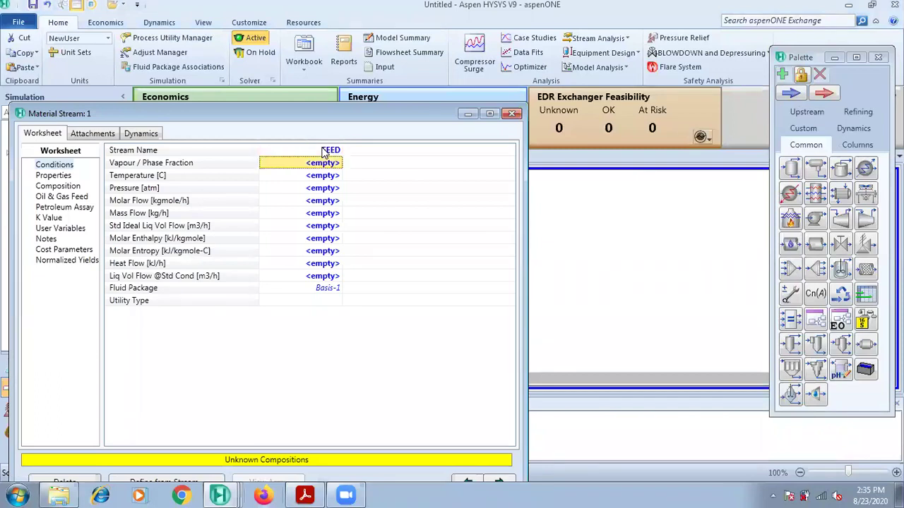
Step: Set the FEED stream's temperature to 35 C and pressure to 1 atm, consulting the case description in Acrobat Reader
left_click(326, 175)
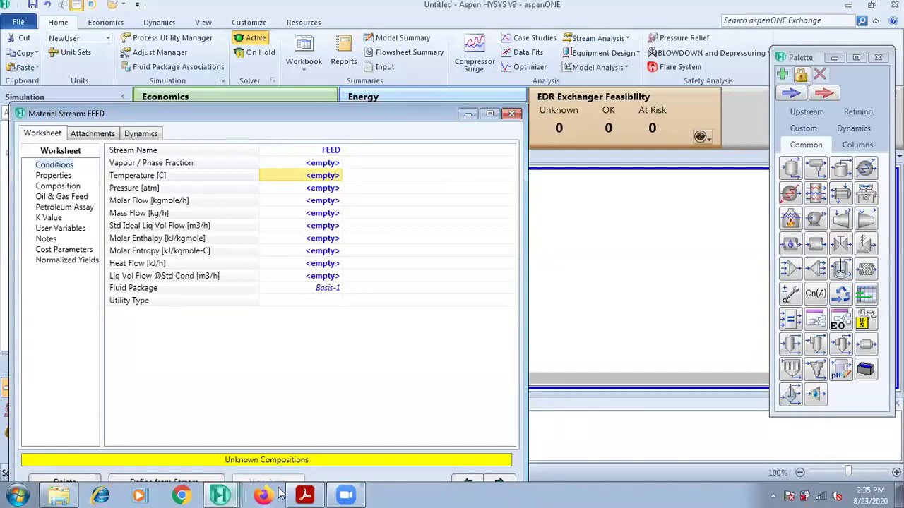
left_click(303, 494)
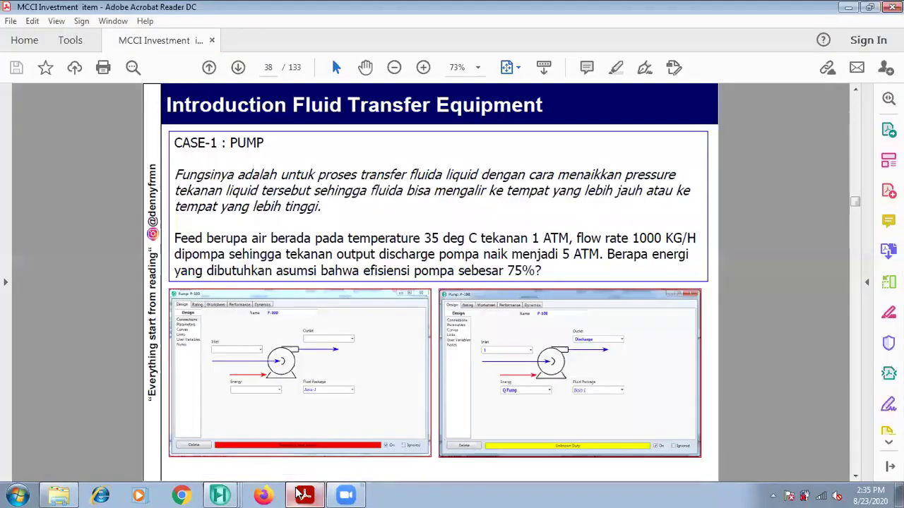
key("alt+Tab")
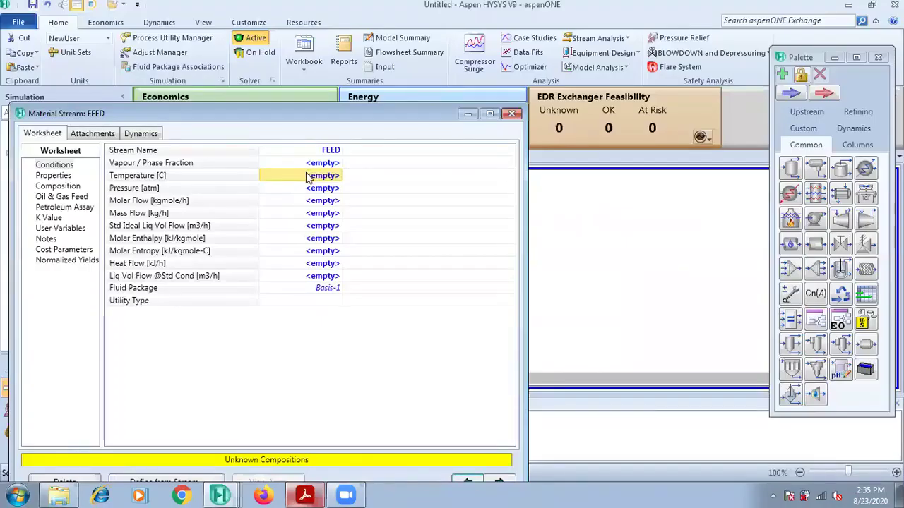
type("35")
key("Return")
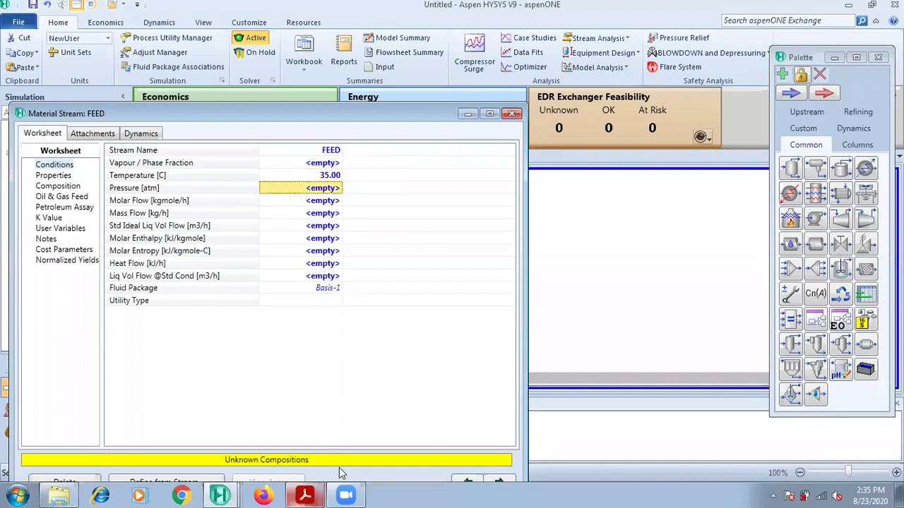
left_click(306, 494)
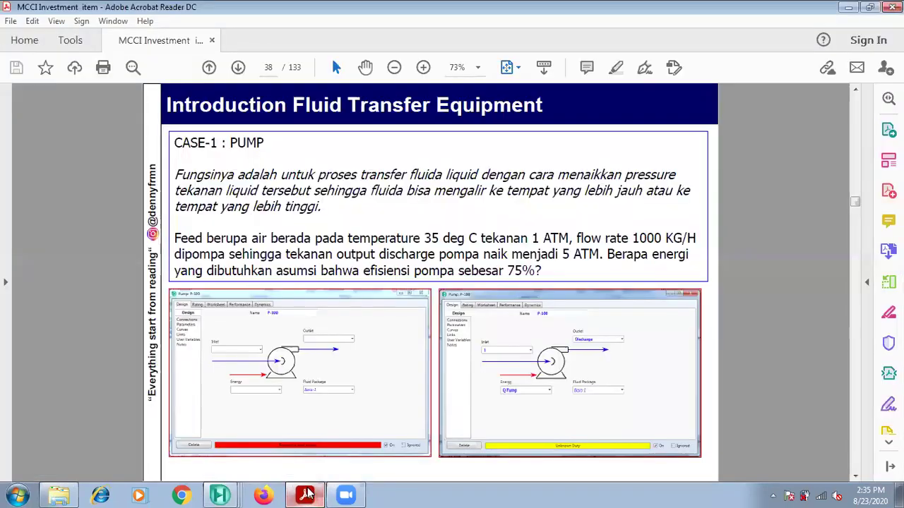
key("alt+Tab")
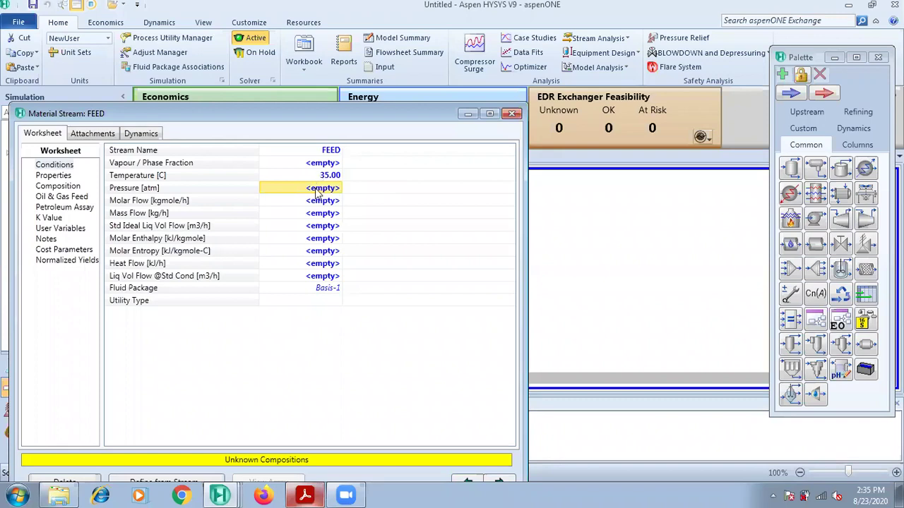
type("1")
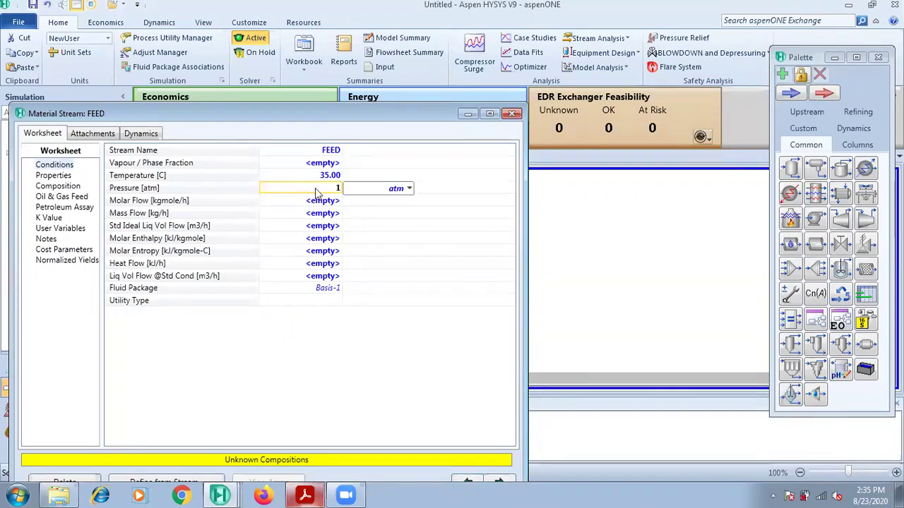
key("Return")
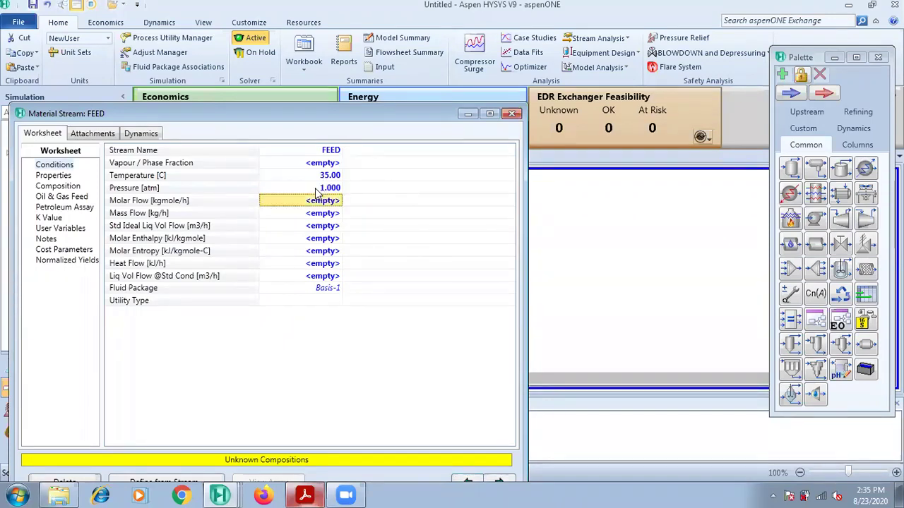
Step: Check the flow rate in the Acrobat Reader case description and set FEED's mass flow to 1000 kg/h
left_click(300, 494)
left_click(302, 493)
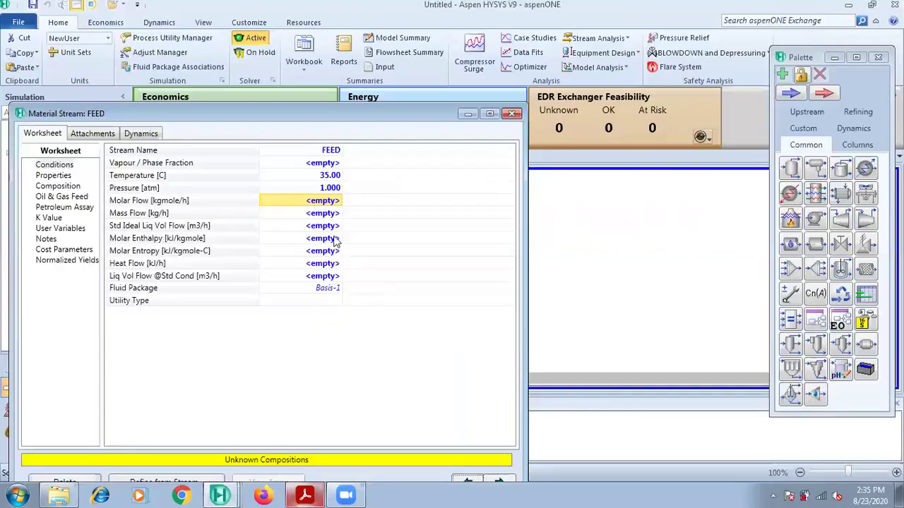
left_click(323, 213)
type("1")
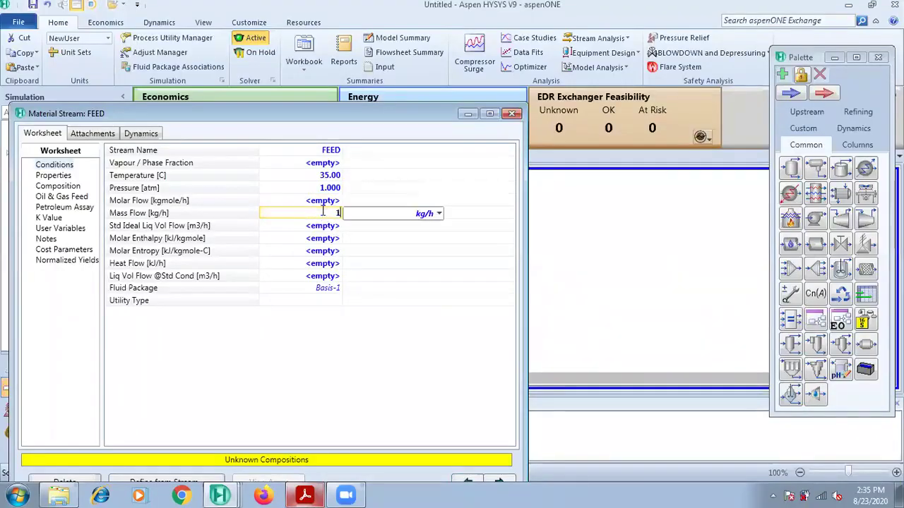
type("000")
key("Return")
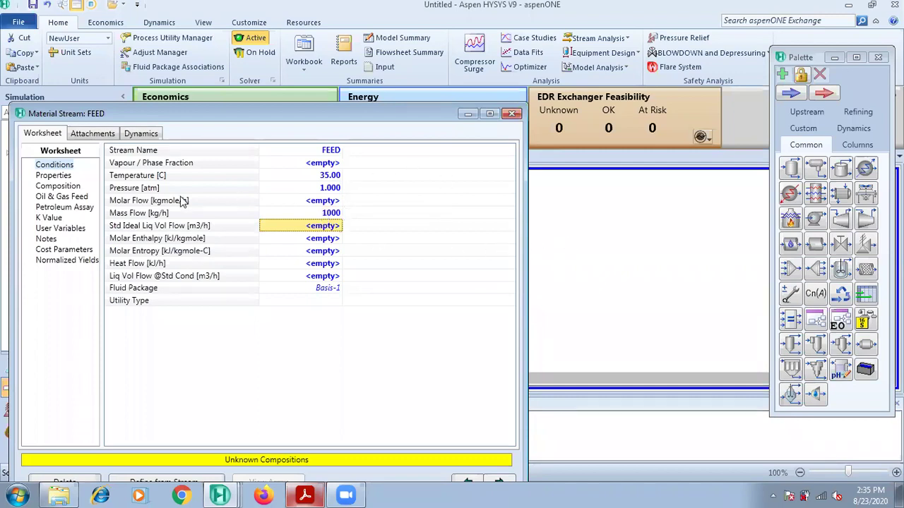
Step: Set the H2O mole fraction of FEED's composition to 1 and close the stream's properties
left_click(64, 186)
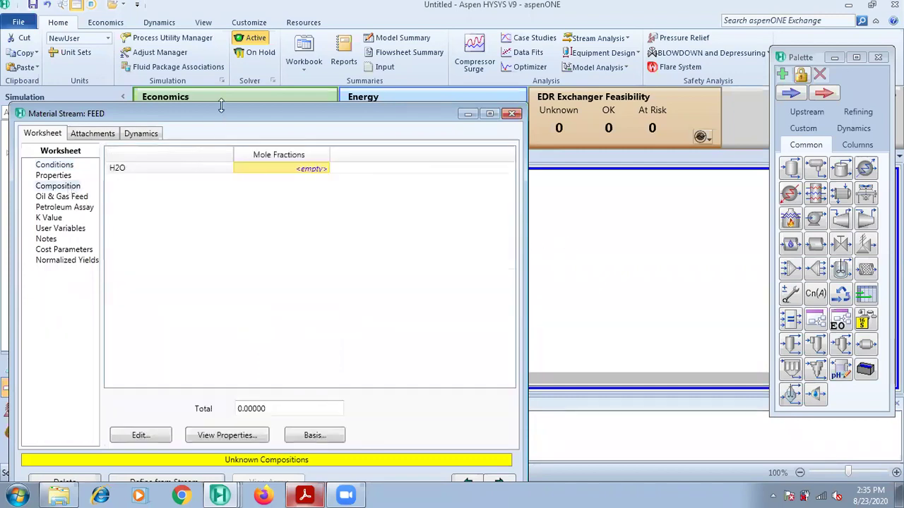
left_click_drag(221, 110, 221, 84)
left_click(144, 435)
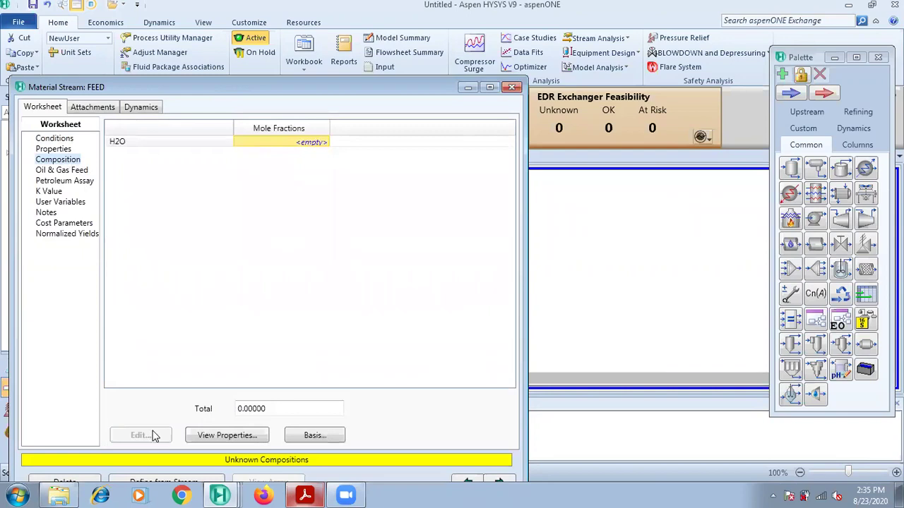
type("1")
key("Return")
left_click(526, 381)
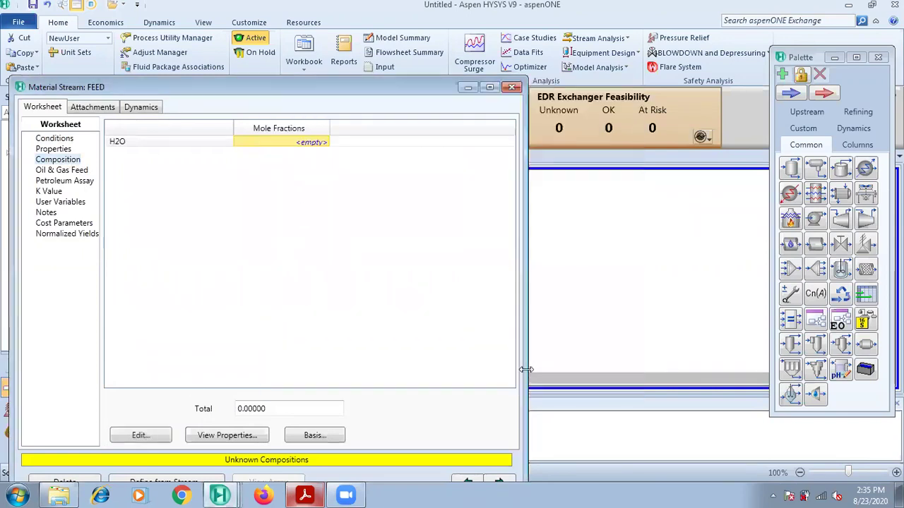
left_click(510, 85)
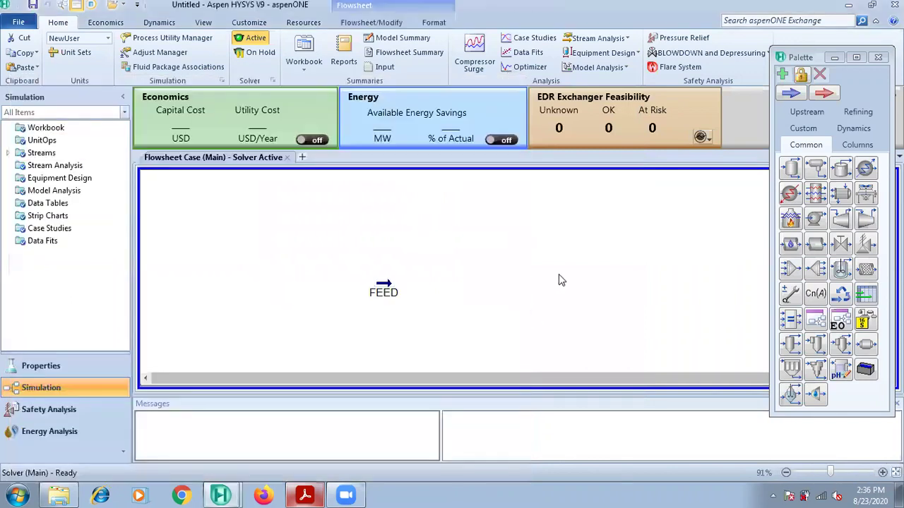
Step: Place a pump on the flowsheet just to the right of the FEED stream
left_click(816, 219)
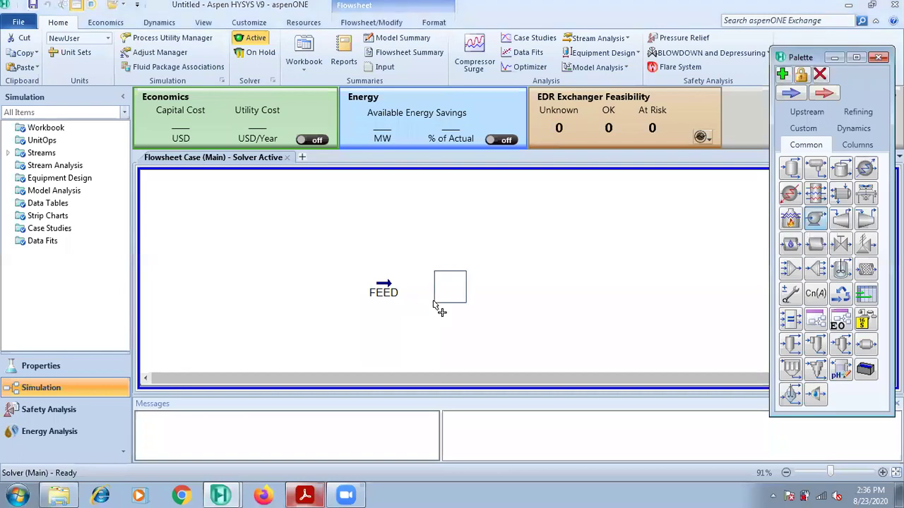
left_click(436, 305)
left_click(560, 265)
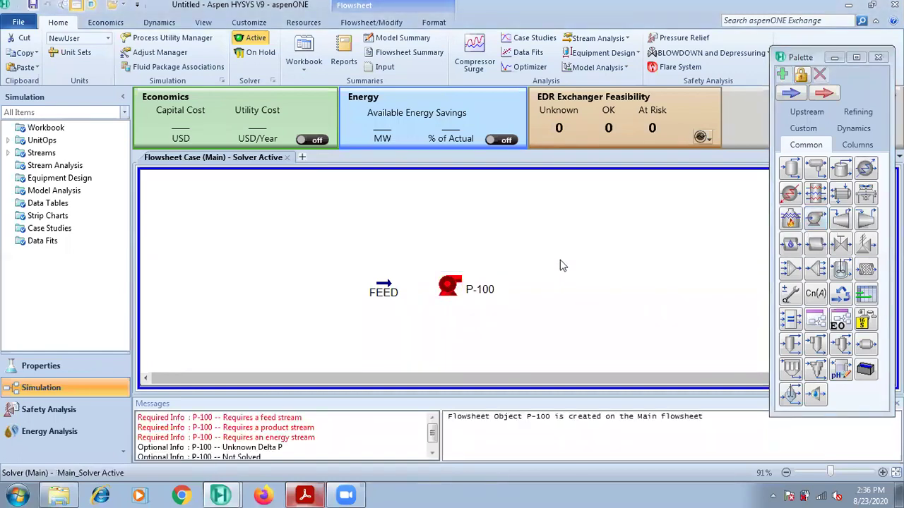
Step: Connect FEED as the pump's inlet and create an outlet stream named DISCH PUMP
left_click(452, 288)
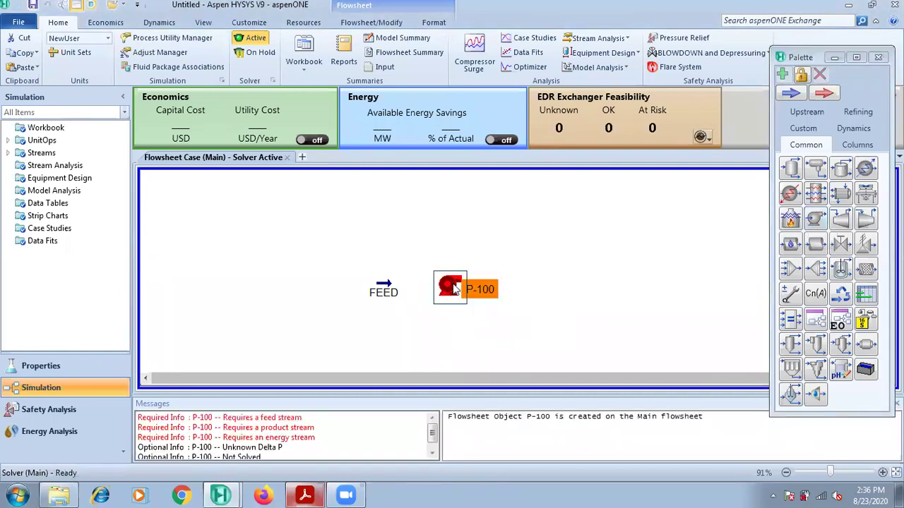
double_click(453, 287)
left_click(229, 256)
left_click(208, 275)
left_click(333, 234)
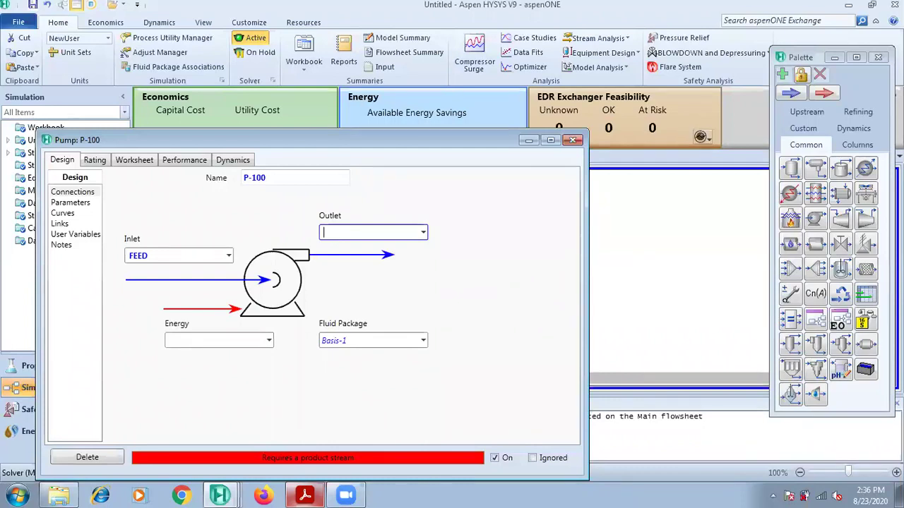
type("DISCH PUMP")
key("Return")
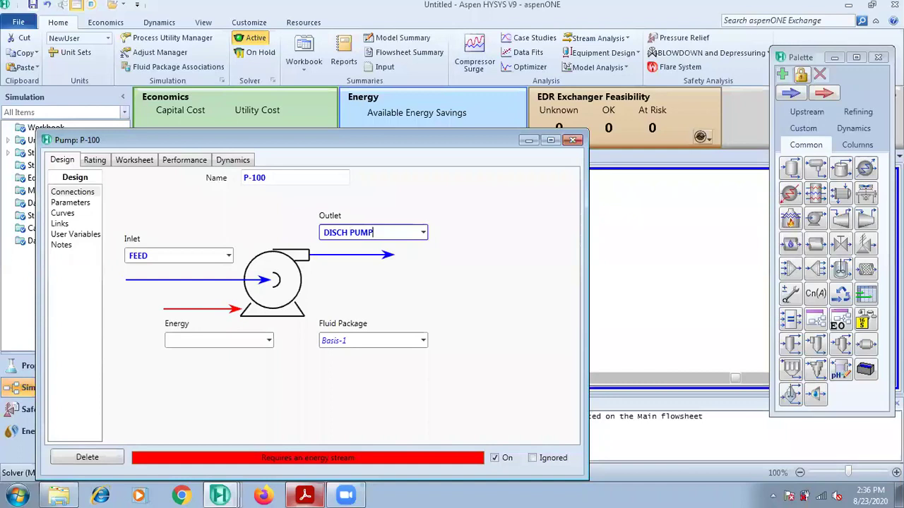
Step: Rename the pump as PUMP
left_click(272, 180)
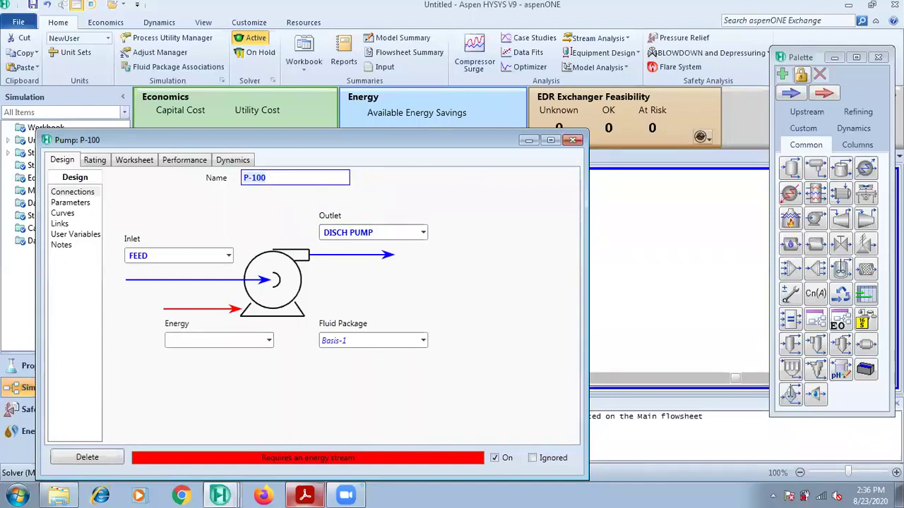
type("PUMP")
key("Return")
Step: Create an energy stream named E-PUMP for the pump
left_click(240, 340)
left_click(241, 340)
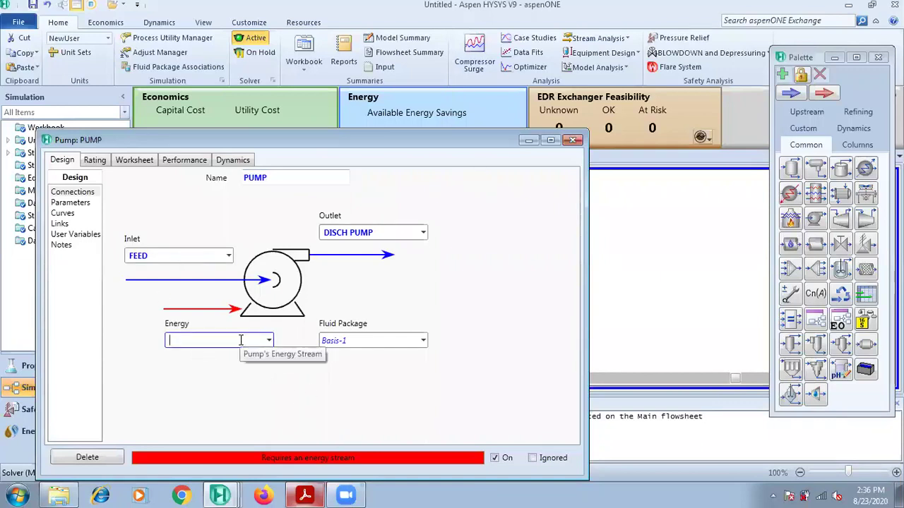
type("q")
key("BackSpace")
type("E-PUMP")
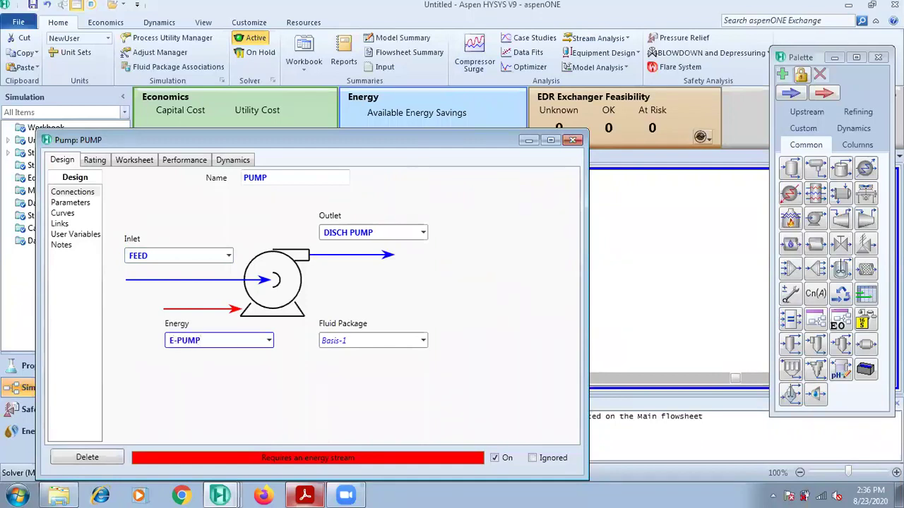
key("Return")
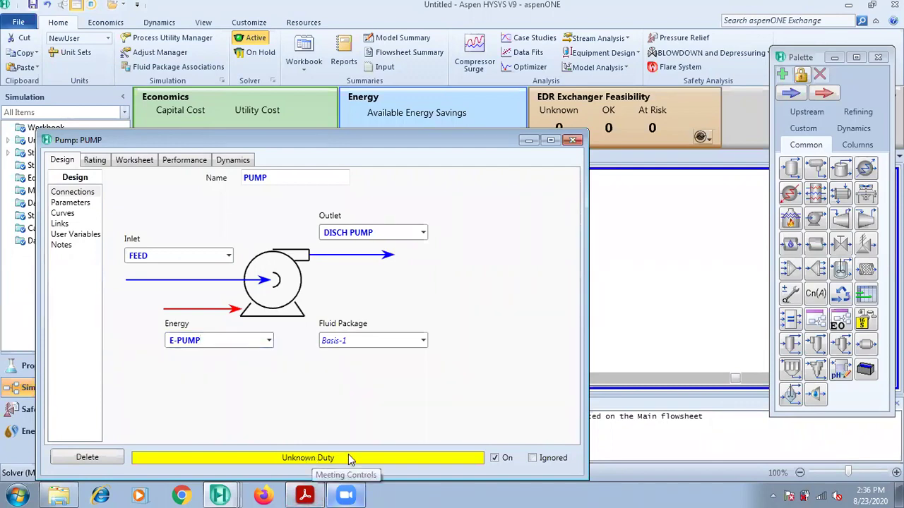
Step: Compare the Case-1 pump problem statement in the Acrobat PDF with the pump's design parameters in HYSYS, including the adiabatic efficiency
left_click(307, 494)
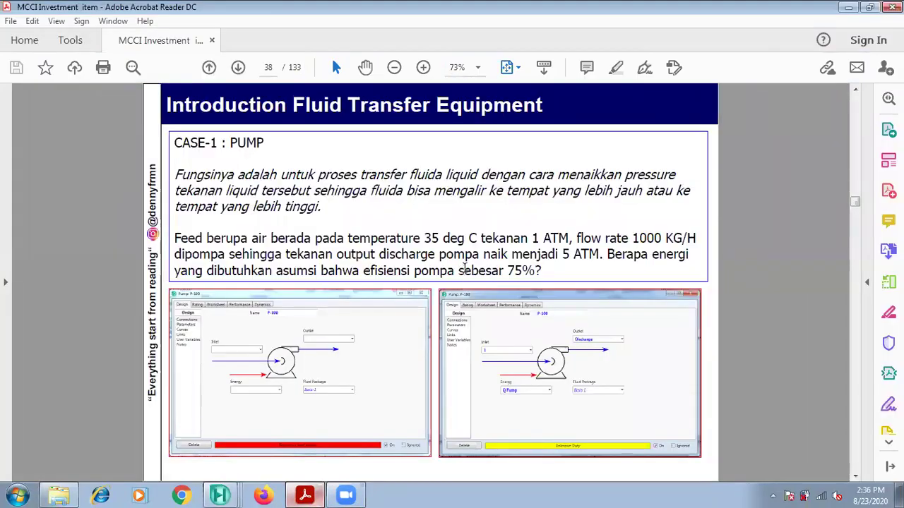
left_click(227, 494)
left_click(247, 422)
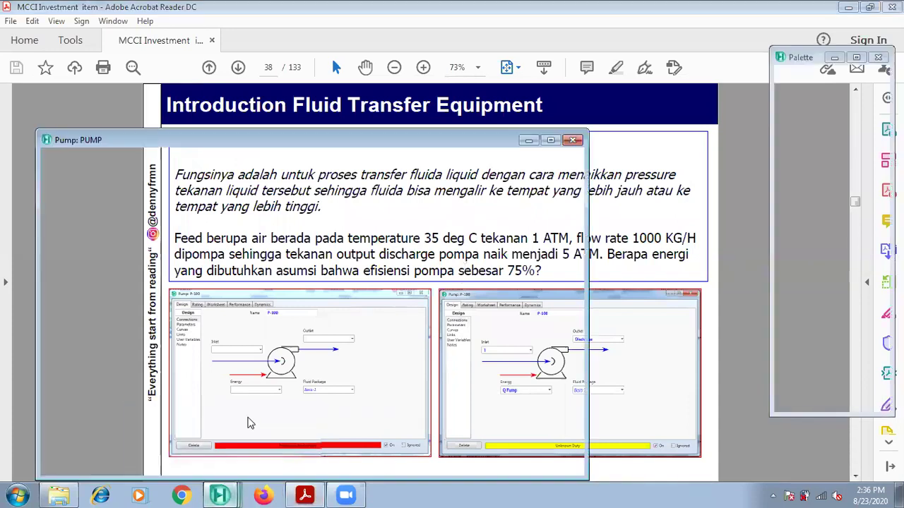
left_click(86, 202)
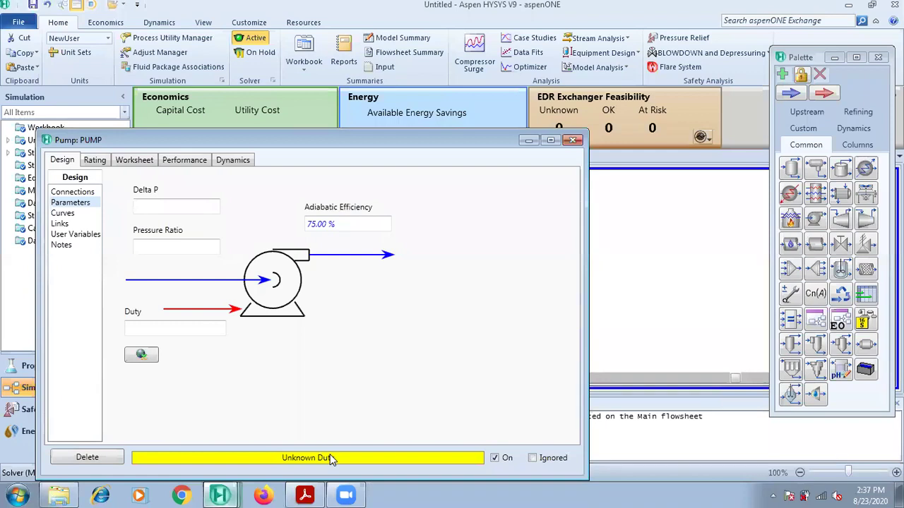
left_click(305, 495)
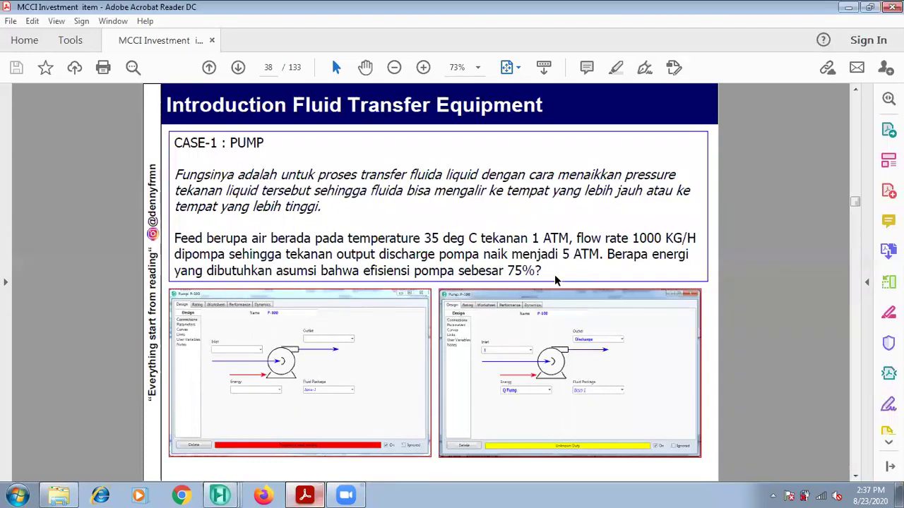
mouse_move(219, 495)
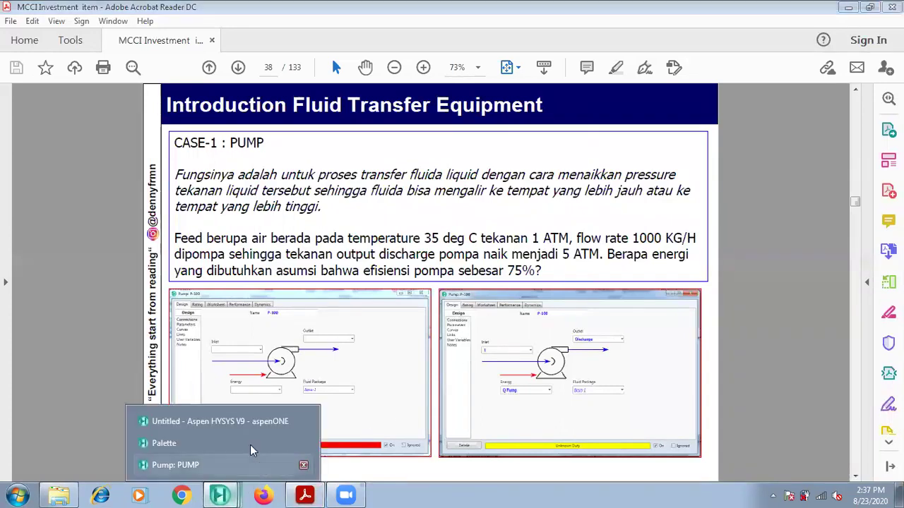
left_click(250, 421)
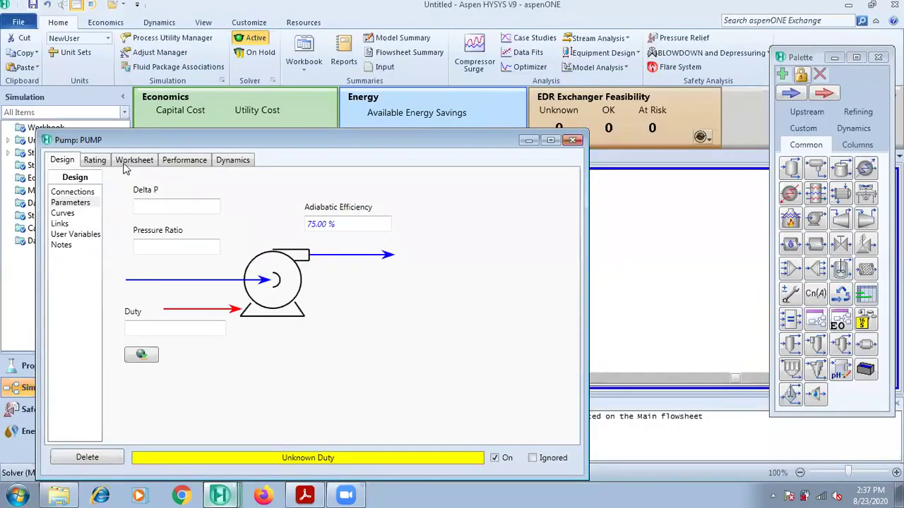
Step: Set the DISCH PUMP stream's pressure to 5 atm in the pump's worksheet and close the pump's window
left_click(127, 161)
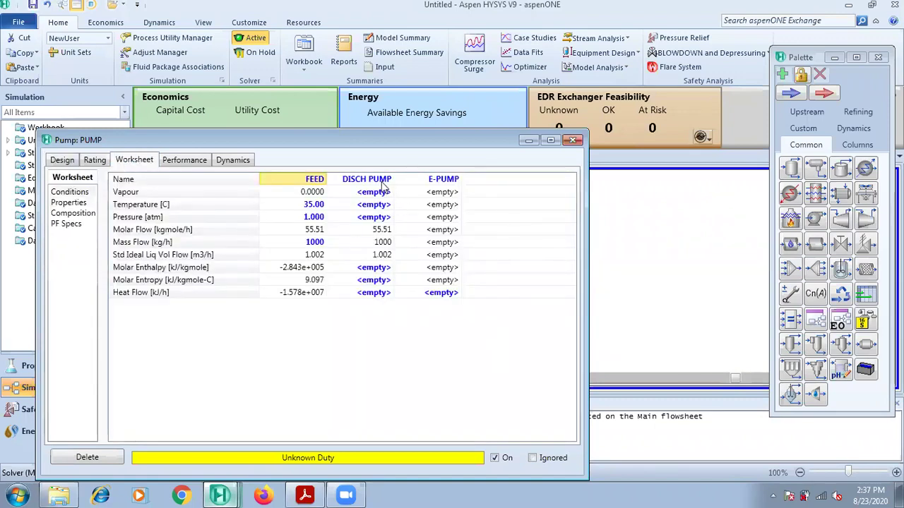
left_click(376, 219)
type("5")
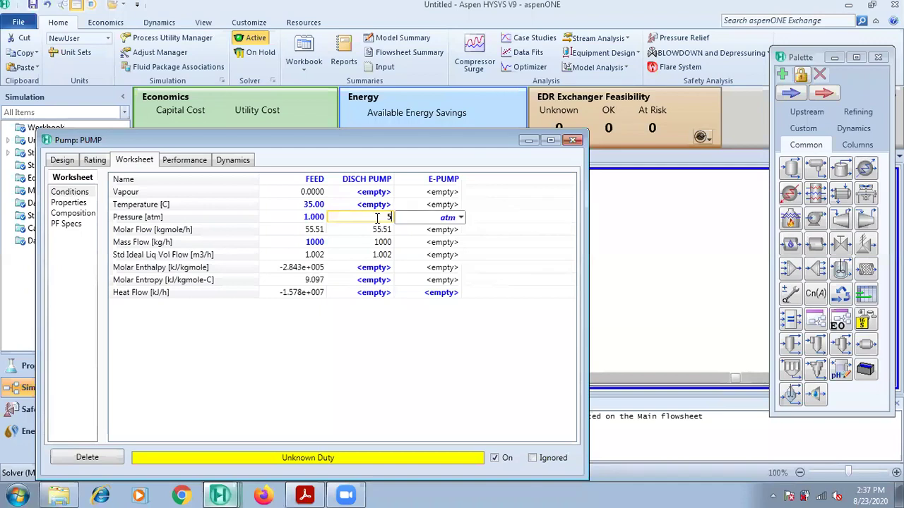
key("Return")
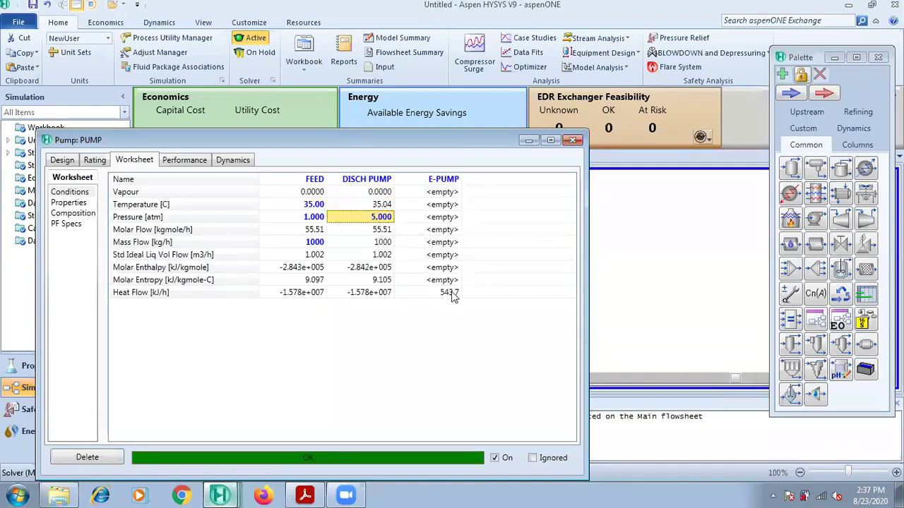
left_click(573, 140)
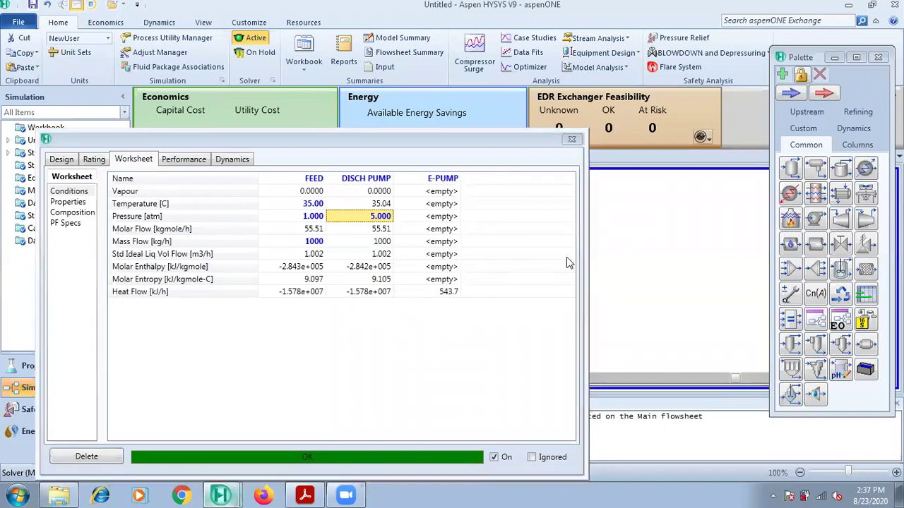
Step: Check E-PUMP's power on the flowsheet, and move the DISCH PUMP and FEED streams farther away from the pump
mouse_move(404, 321)
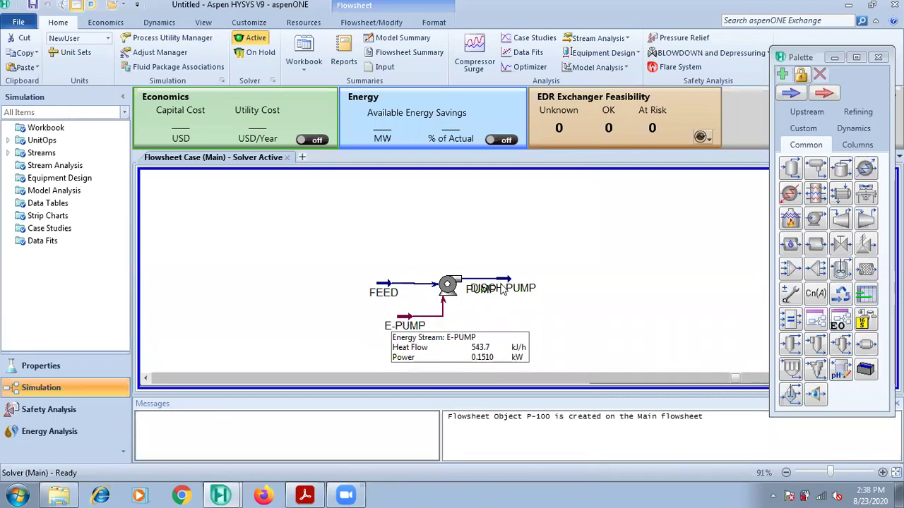
left_click_drag(522, 289, 579, 289)
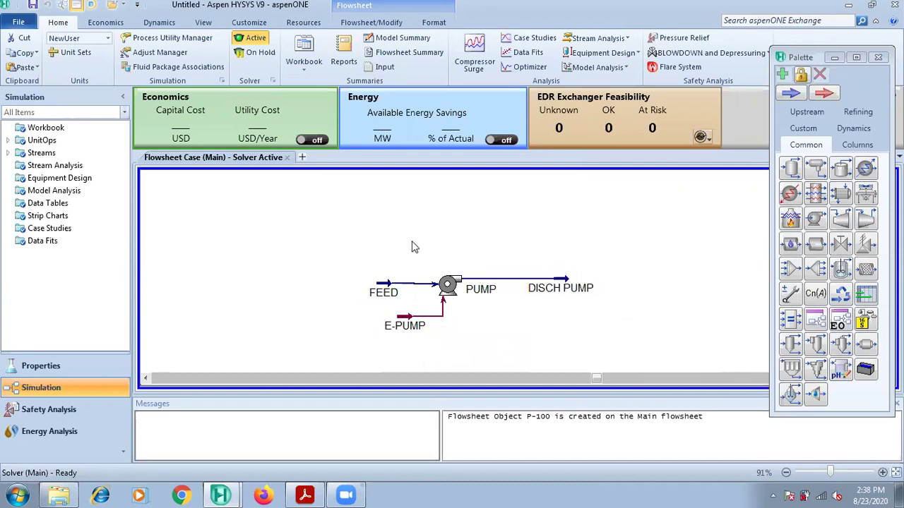
left_click_drag(382, 291, 370, 294)
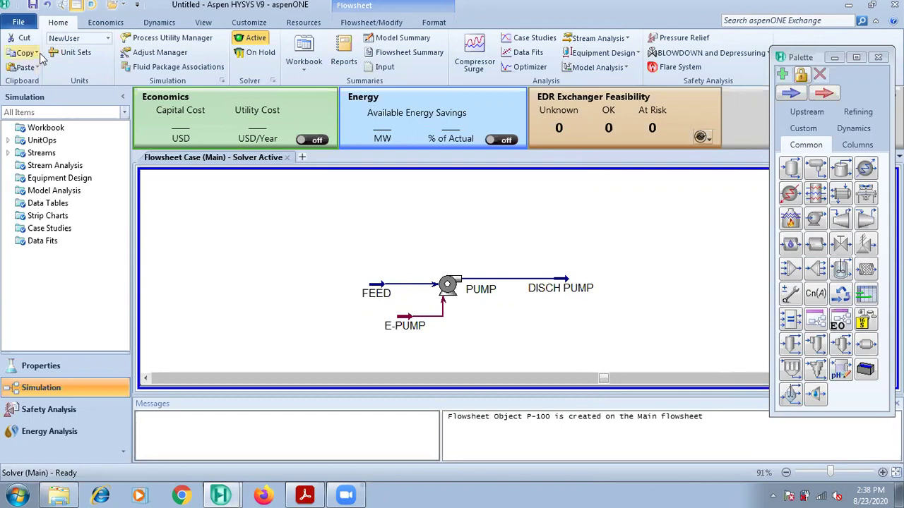
Step: Save the simulation case as PUMP in the Teknik Indonesia folder
left_click(20, 22)
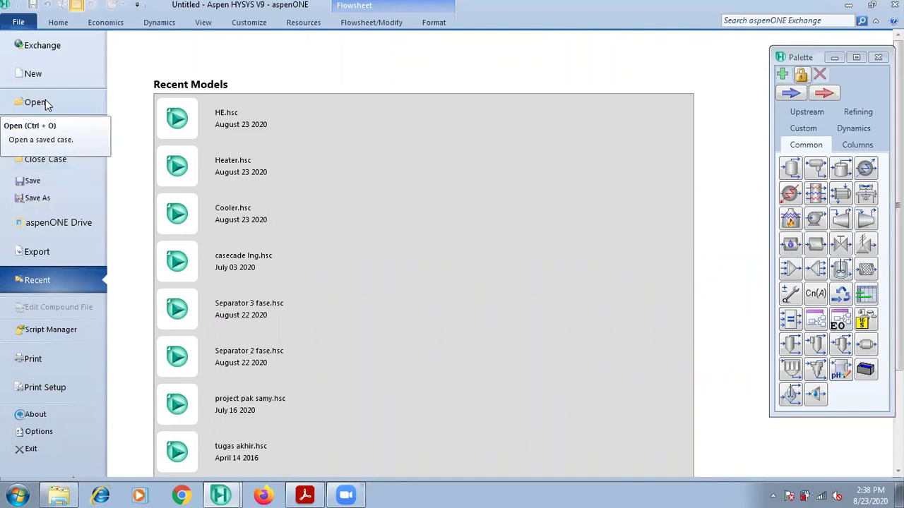
left_click(62, 185)
type("PUMP")
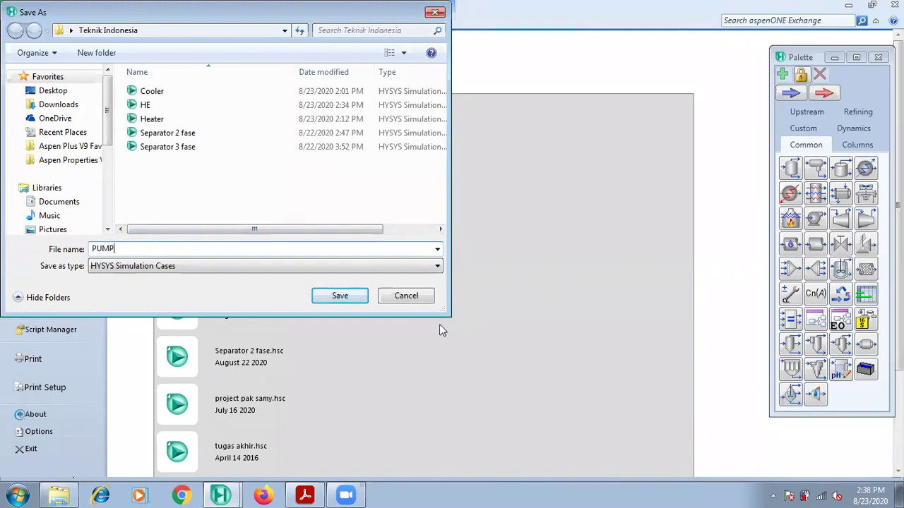
left_click(351, 300)
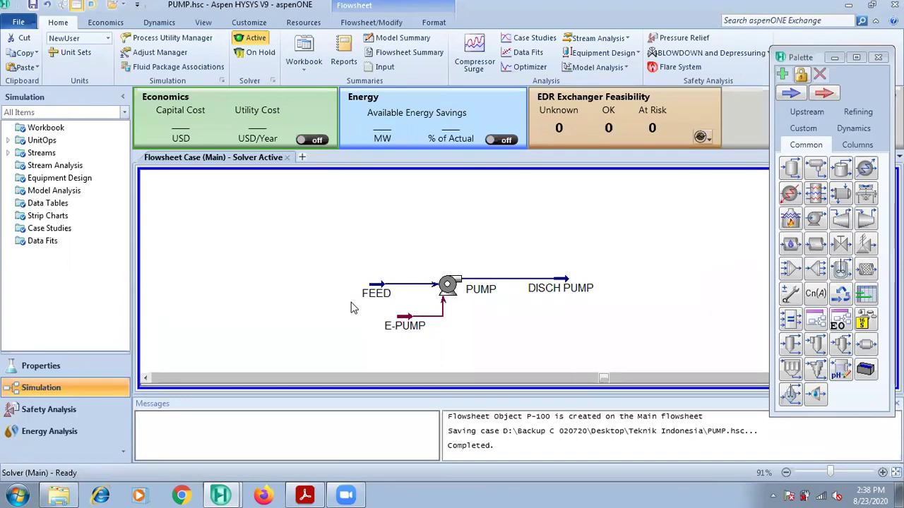
Step: Switch to the Acrobat PDF and read the Case-2 compressor problem statement
left_click(305, 495)
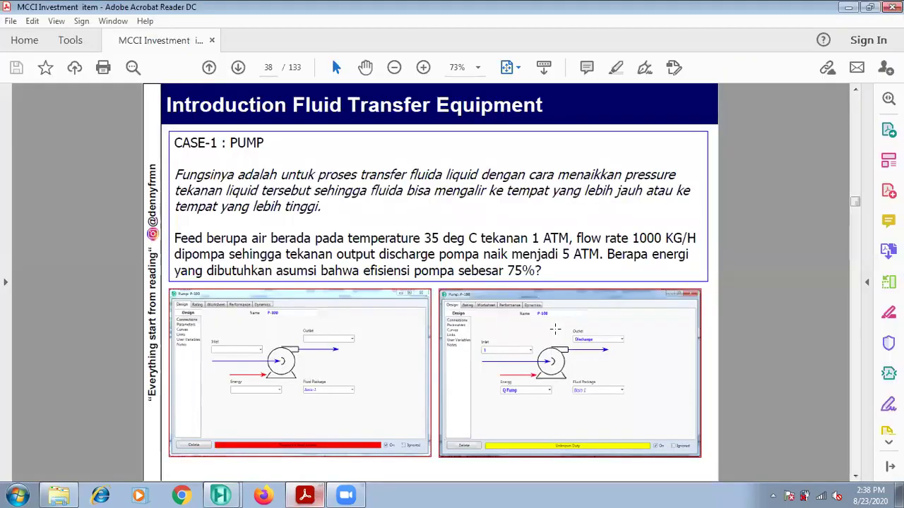
scroll(556, 329, "down", 3)
scroll(557, 327, "down", 3)
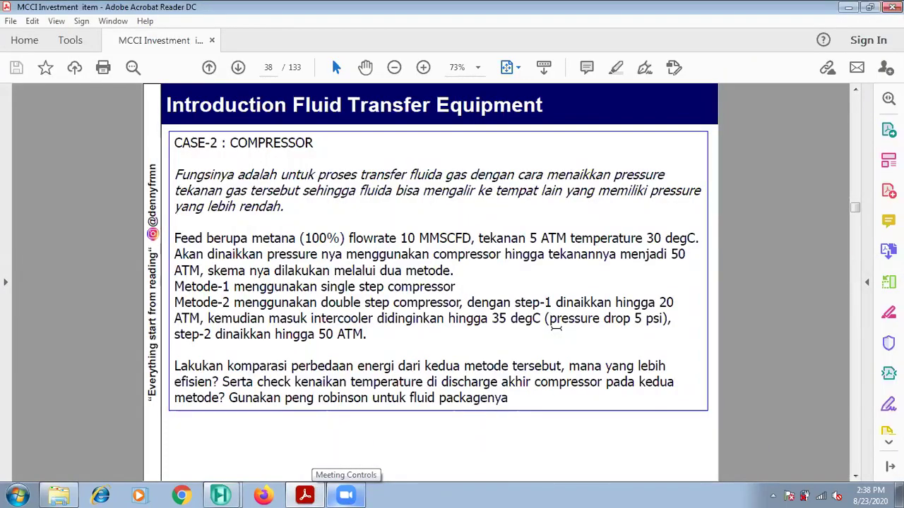
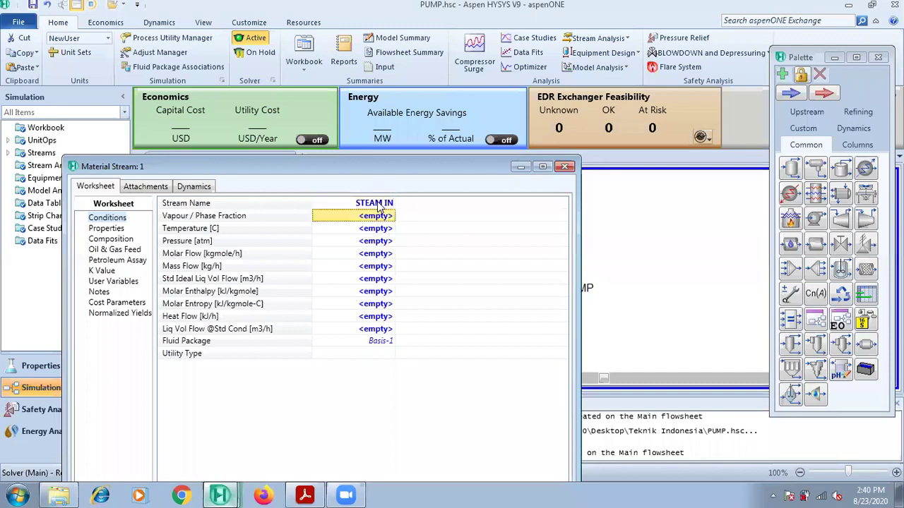
Step: Look up the steam feed pressure in the PDF's Case-3 expander problem and set STEAM IN's pressure to 40 atm in HYSYS
left_click(305, 495)
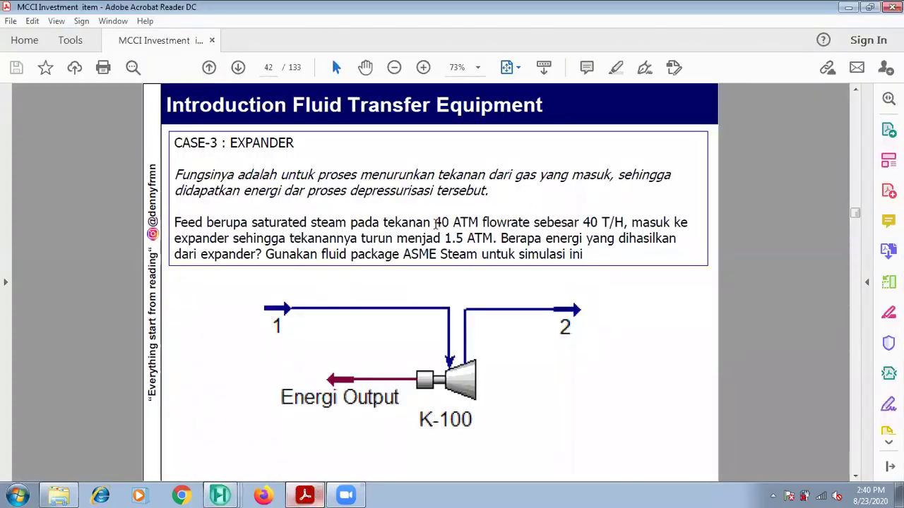
left_click_drag(434, 223, 478, 224)
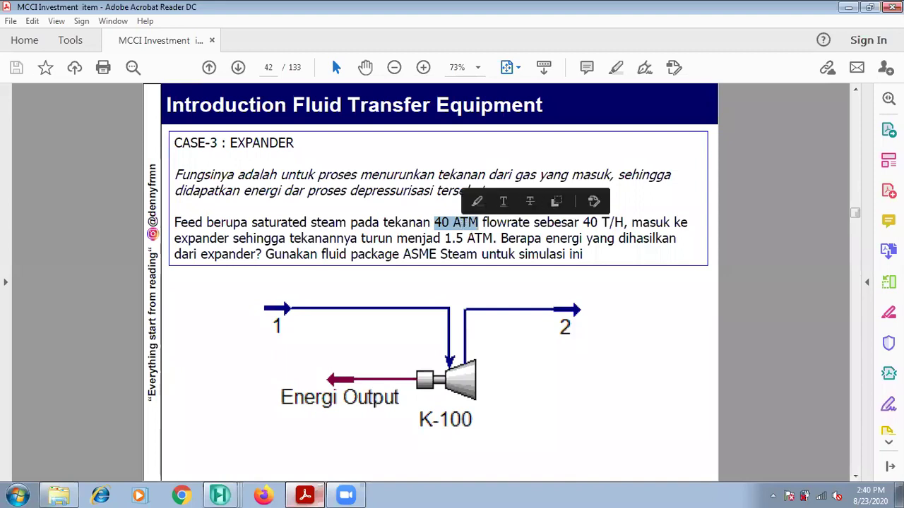
left_click(848, 7)
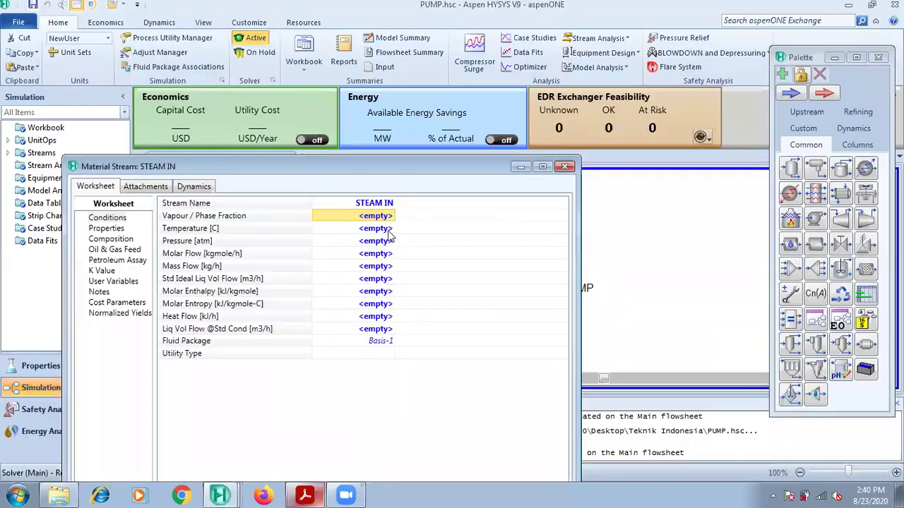
left_click(376, 243)
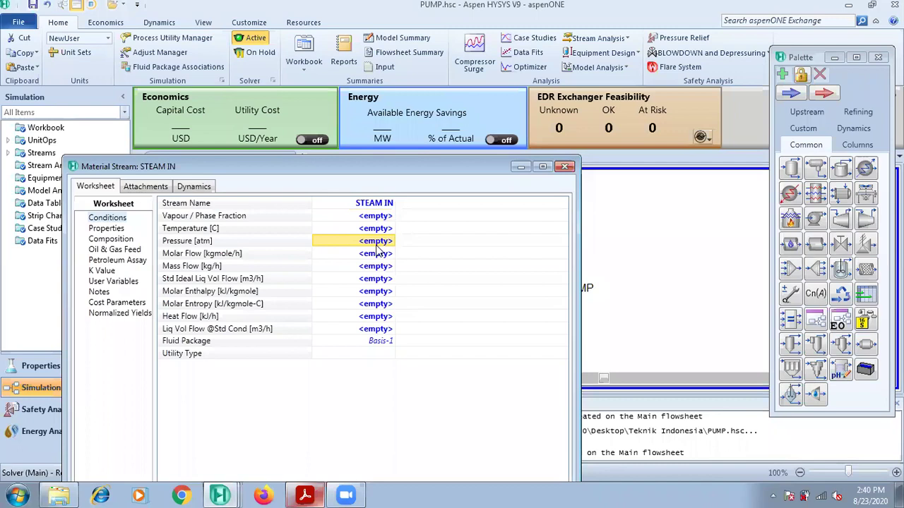
type("4")
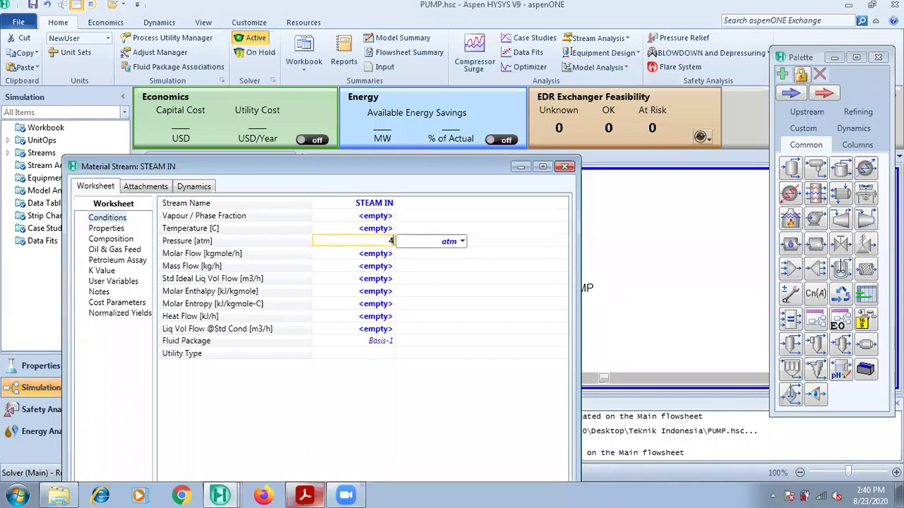
type("0")
key("Return")
Step: Set the STEAM IN stream's mass flow to 40 tonne/h
left_click(371, 267)
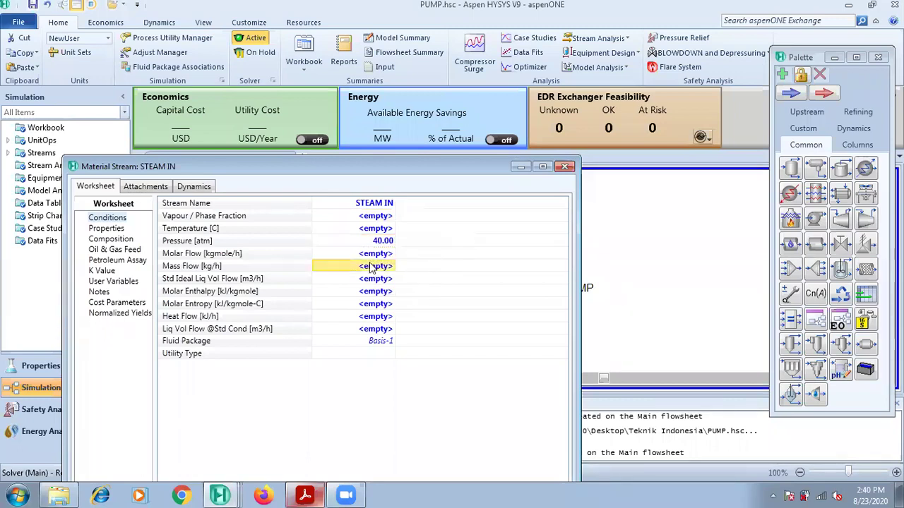
type("40")
left_click(492, 267)
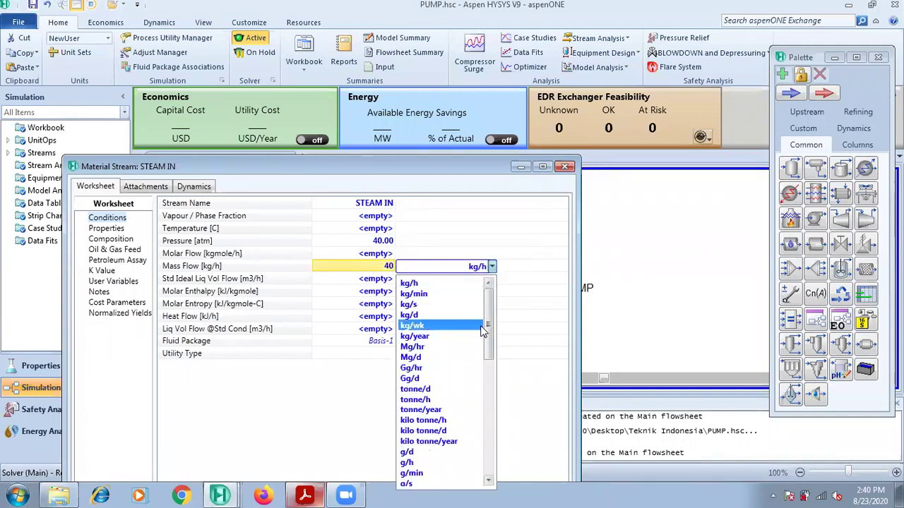
left_click(456, 401)
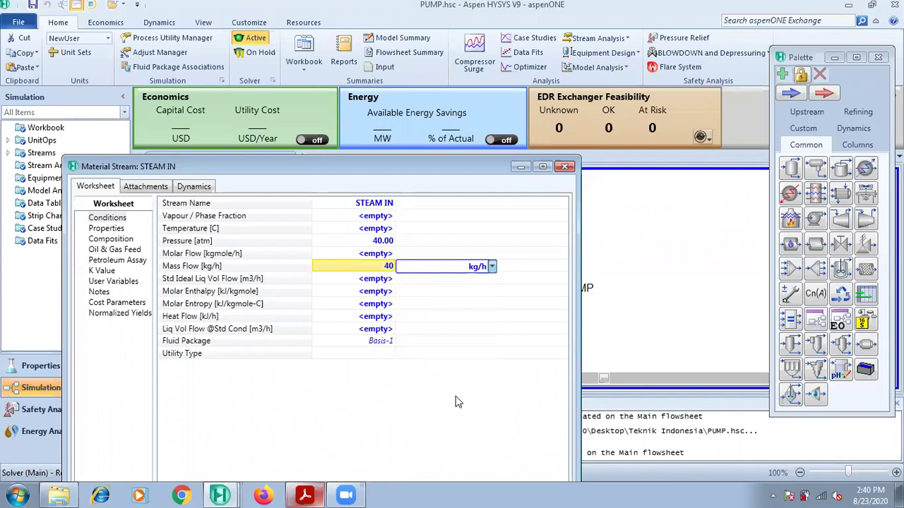
Step: Define the STEAM IN stream's composition with an H2O mole fraction of 1
left_click(119, 240)
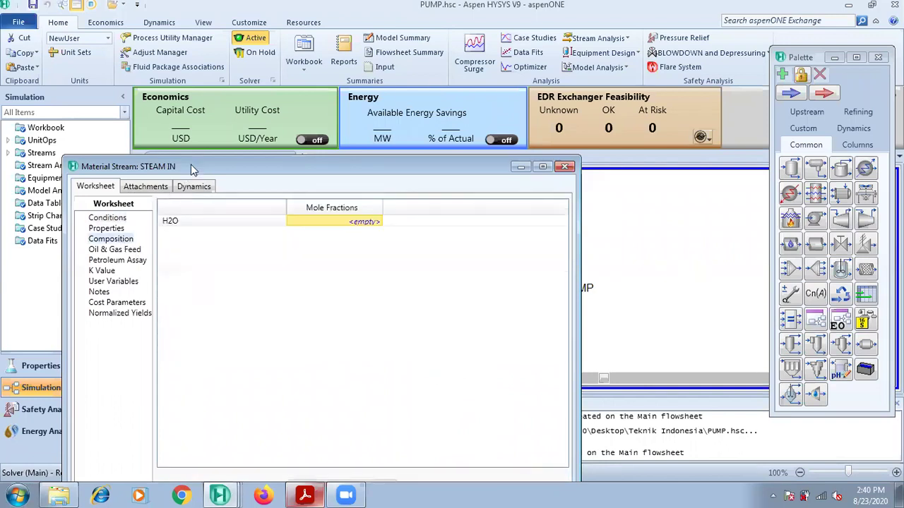
left_click(321, 434)
left_click(420, 133)
type("1")
key("Return")
left_click(540, 378)
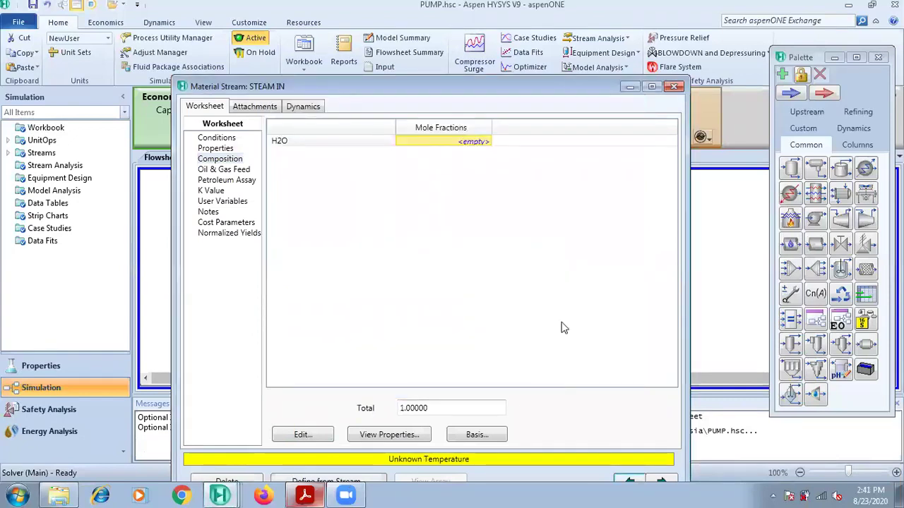
Step: Recheck the Case-3 feed condition in the PDF, set STEAM IN's vapour fraction to 1, and close the stream's window
left_click(217, 138)
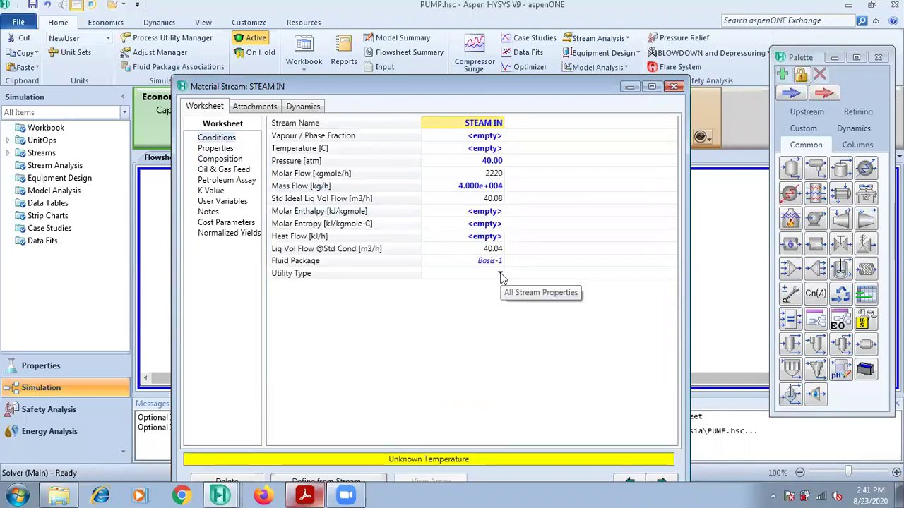
left_click(298, 493)
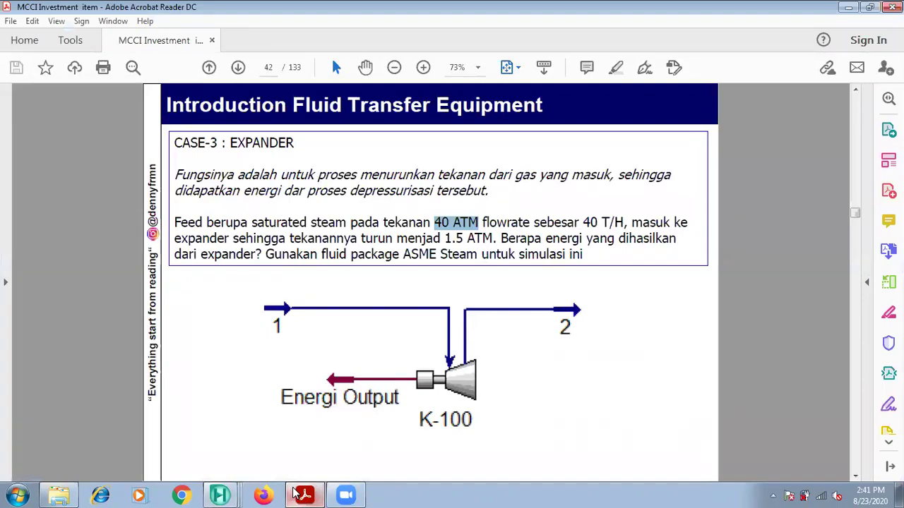
left_click(296, 492)
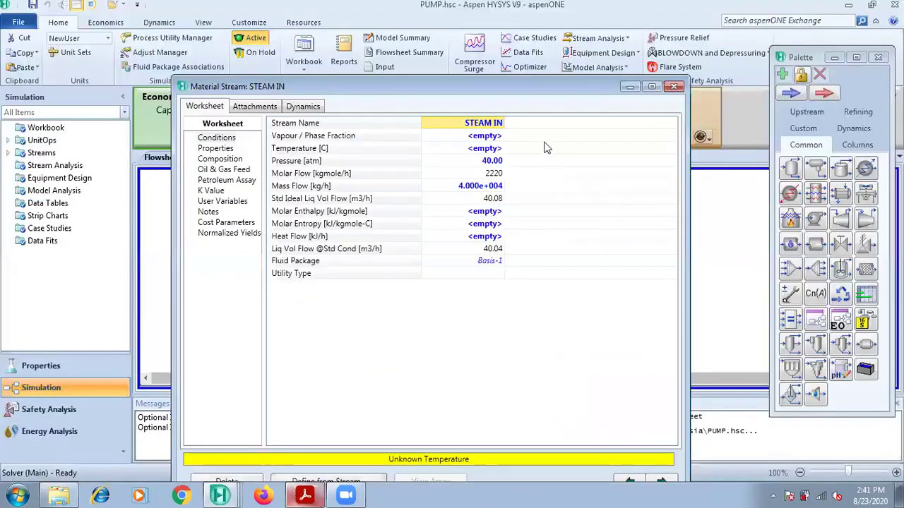
left_click(484, 137)
type("1")
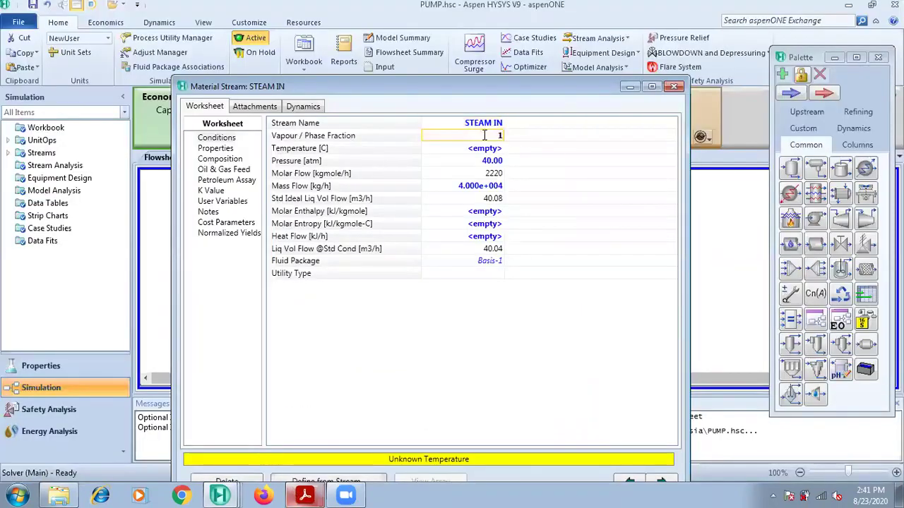
key("Return")
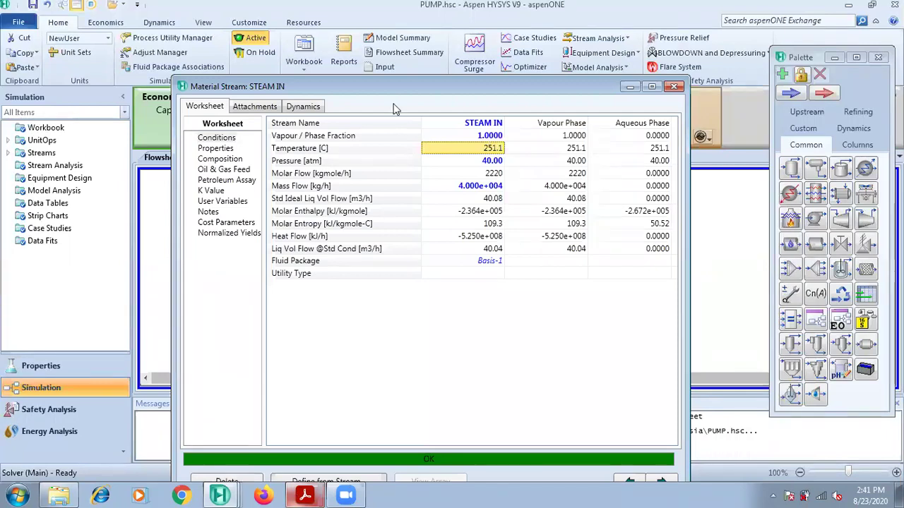
left_click(672, 87)
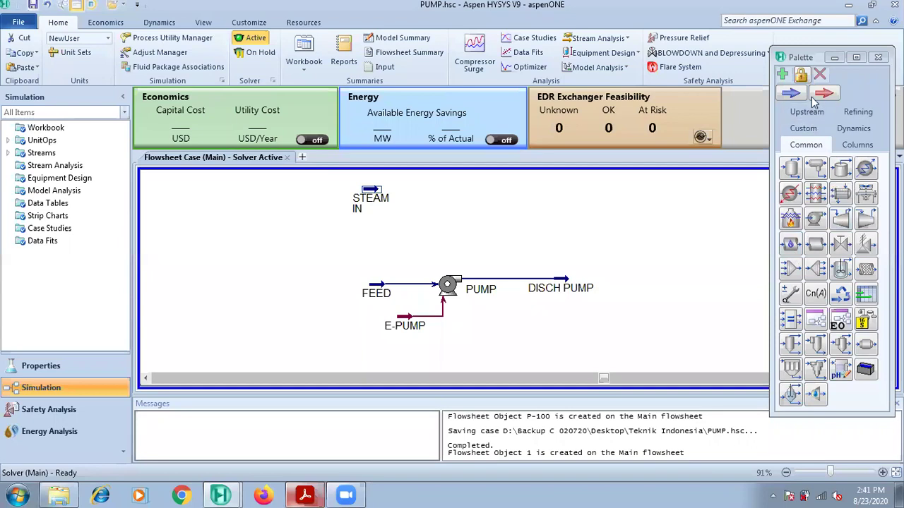
Step: Add an expander to the flowsheet between the STEAM IN stream and the pump, and name it STEAM TURBINE
left_click(840, 221)
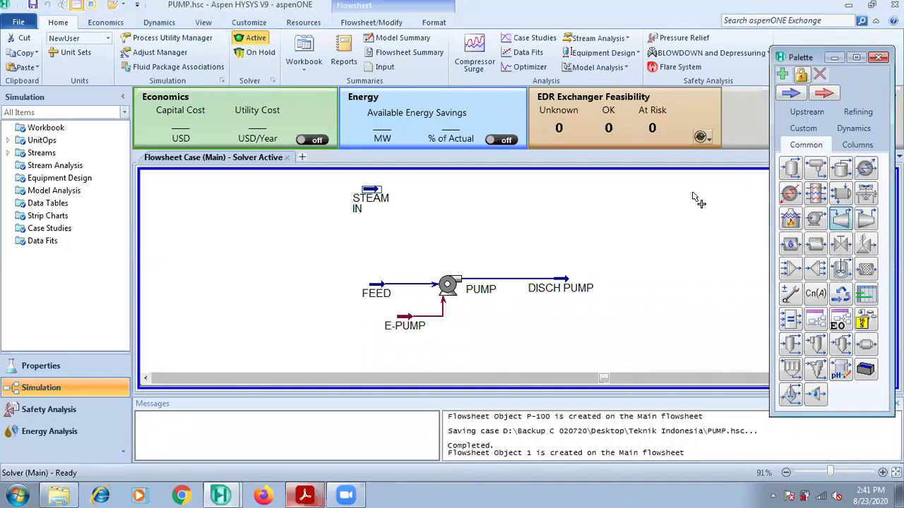
left_click(424, 239)
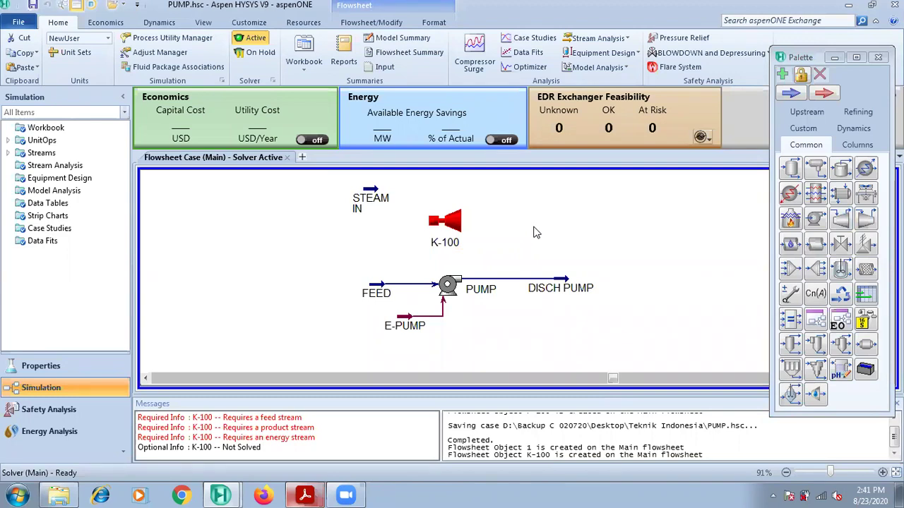
double_click(450, 221)
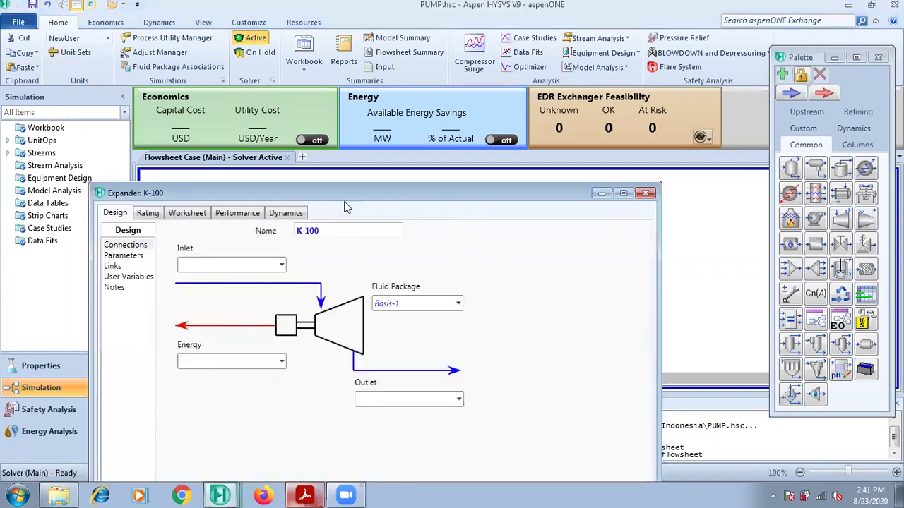
left_click(338, 226)
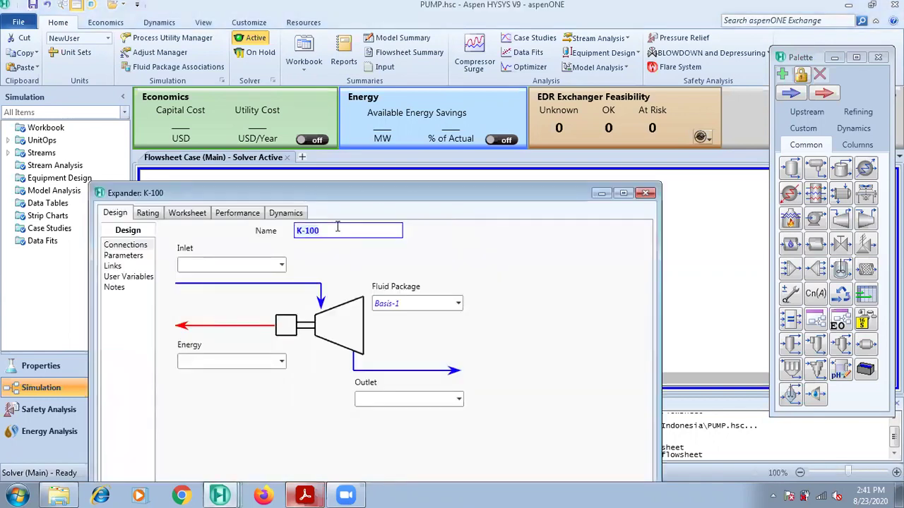
key("BackSpace")
key("BackSpace")
key("BackSpace")
key("BackSpace")
key("BackSpace")
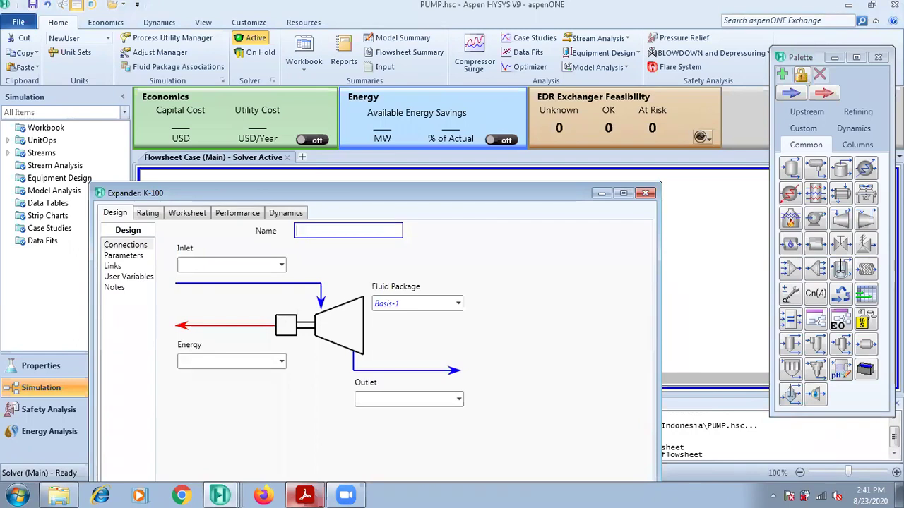
type("STEAM TURBINE")
key("Return")
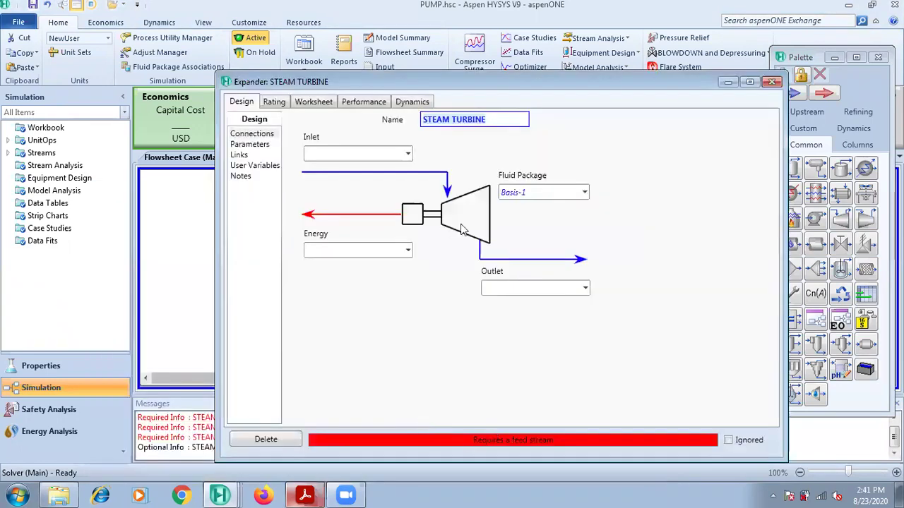
Step: Connect the STEAM IN stream as the inlet of the STEAM TURBINE expander
left_click(408, 154)
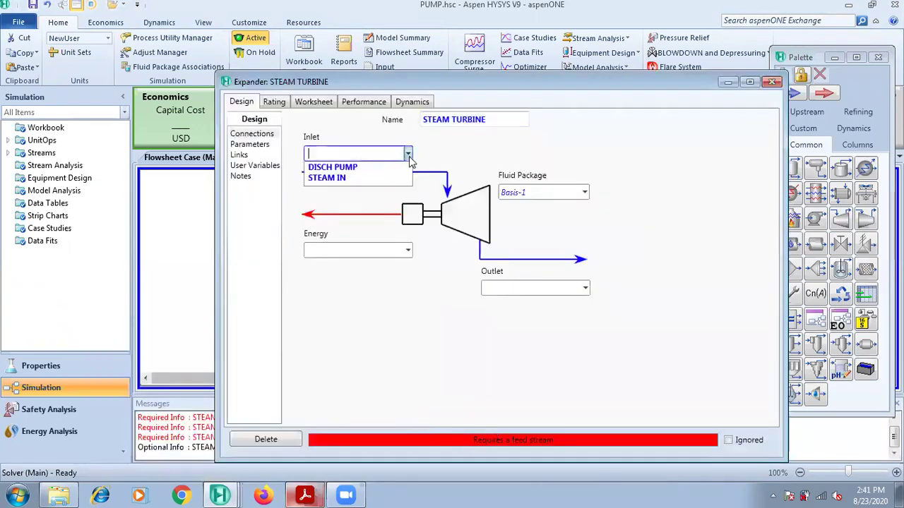
left_click(440, 83)
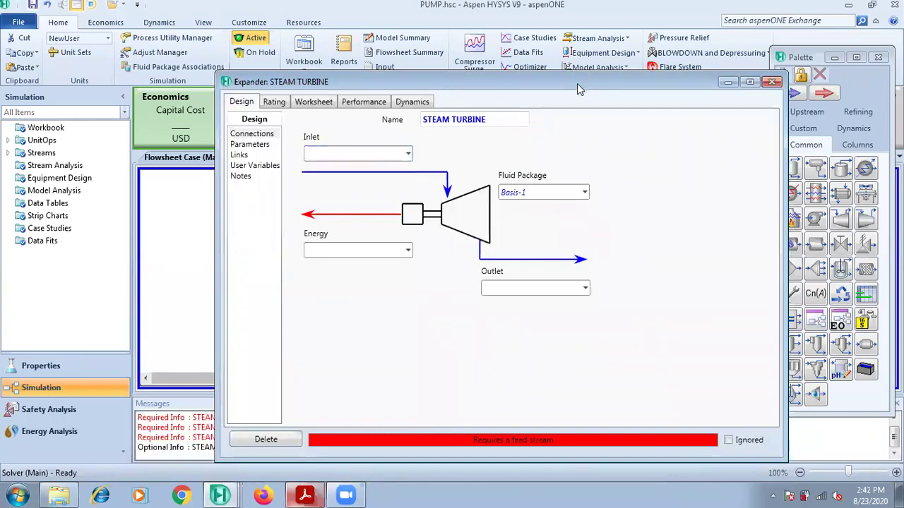
left_click_drag(576, 83, 511, 365)
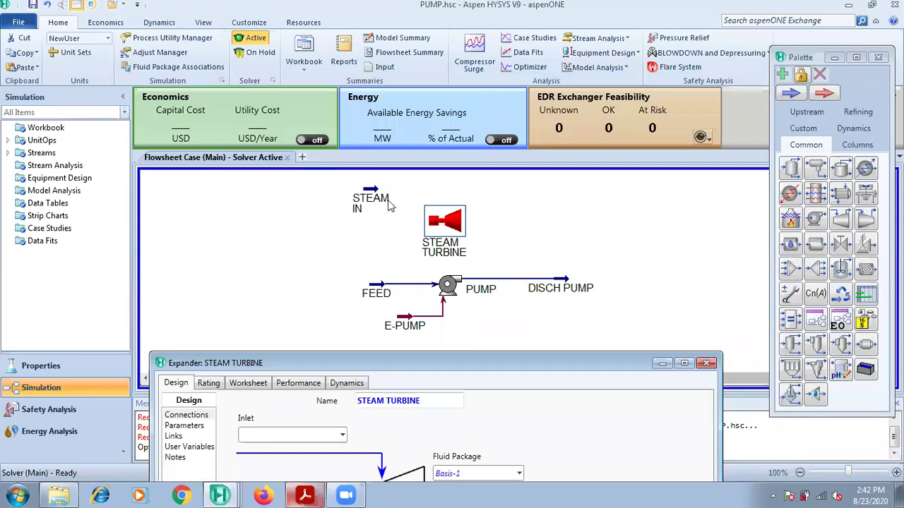
left_click_drag(455, 368, 517, 130)
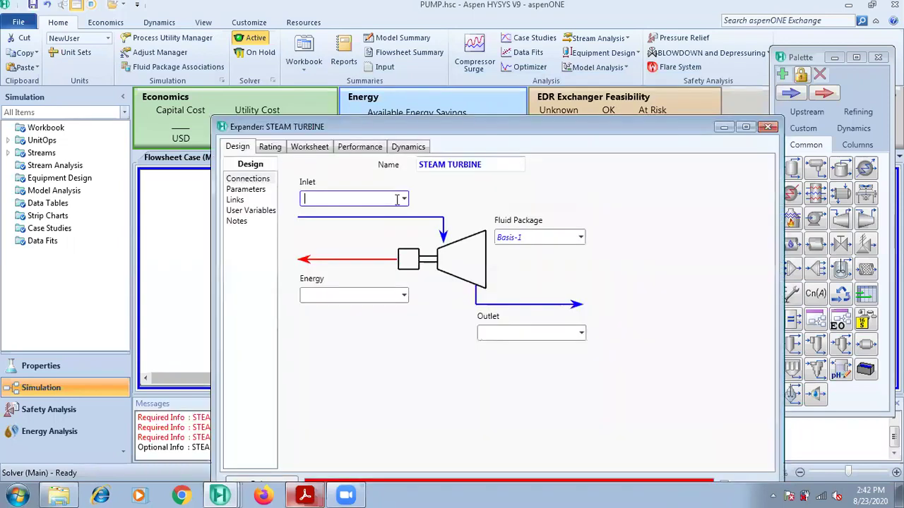
left_click(403, 200)
left_click(378, 226)
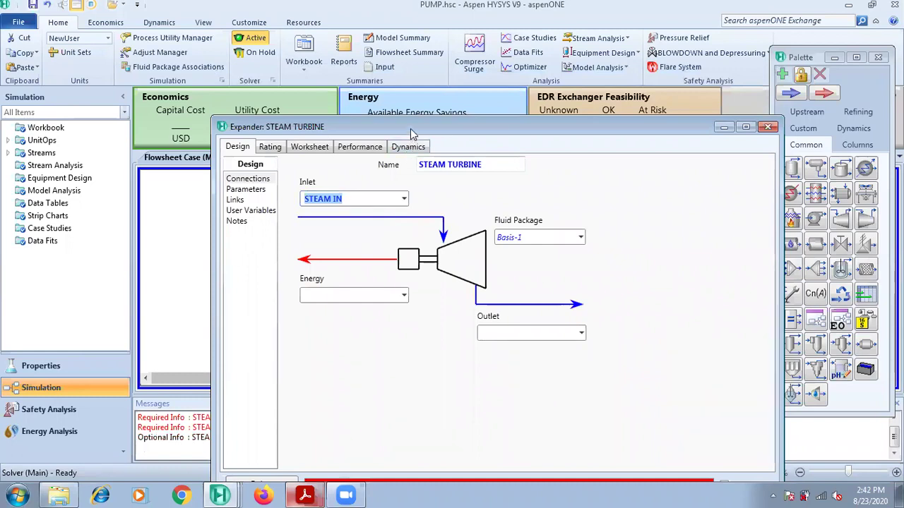
Step: Create STEAM OUT as the outlet stream of the STEAM TURBINE expander
left_click_drag(411, 129, 406, 92)
left_click(517, 295)
left_click(517, 295)
type("stea")
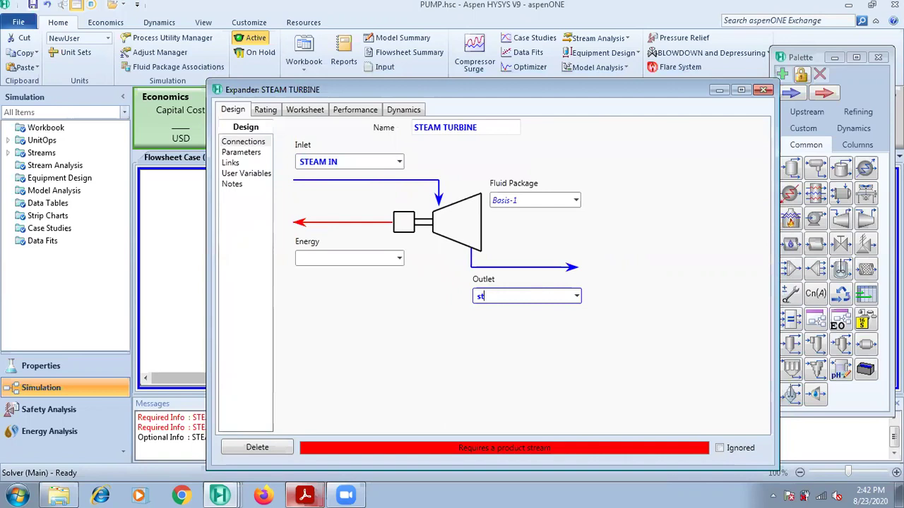
key("BackSpace")
key("BackSpace")
key("BackSpace")
key("BackSpace")
type("STEAM OUT")
key("Return")
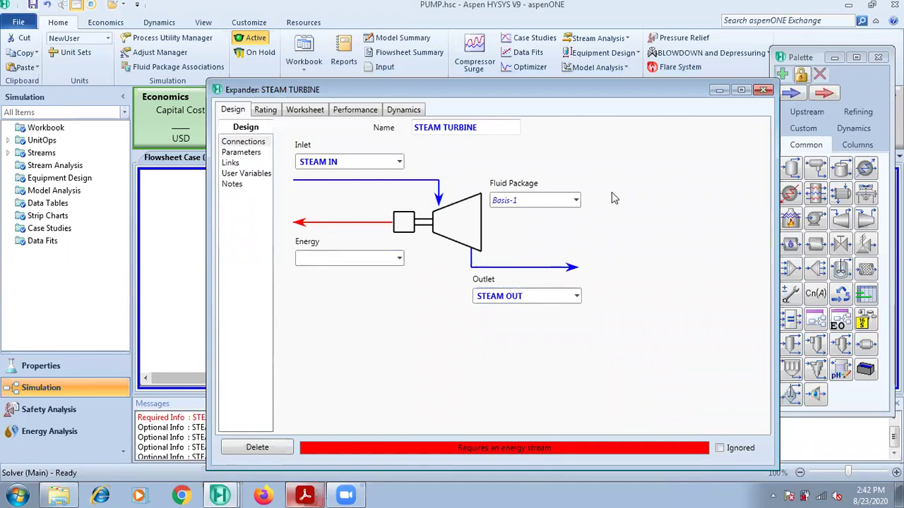
Step: Create E TURBINE as the energy stream of the STEAM TURBINE expander
type("E TUR")
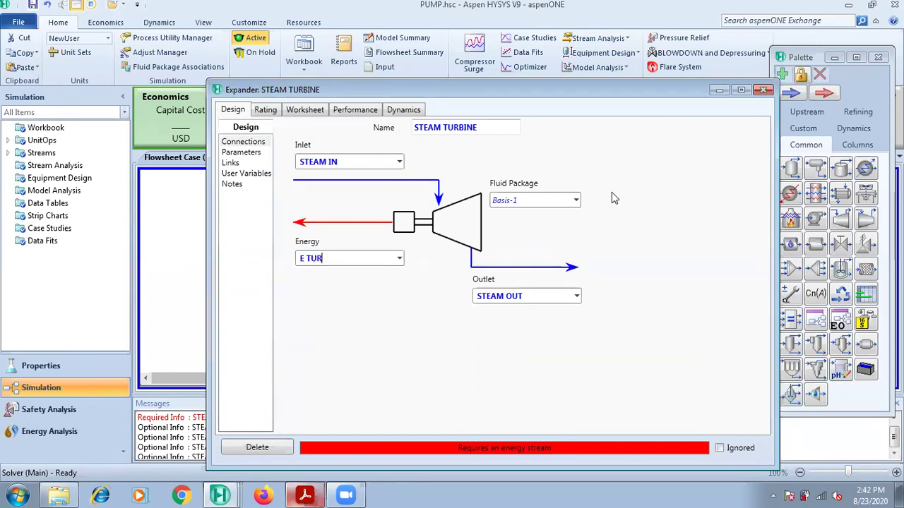
type("BINE")
key("Return")
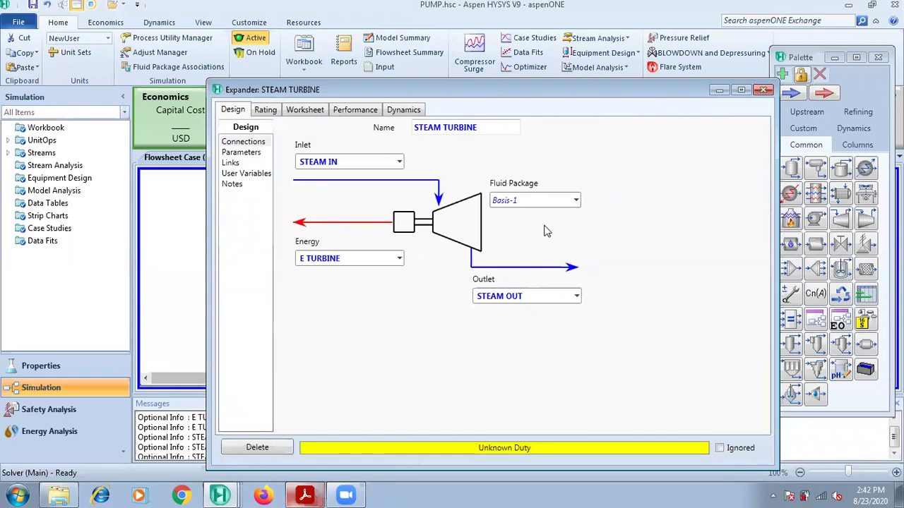
Step: Set the STEAM OUT stream's pressure to 1.5 atm in the expander's worksheet and close the expander window
left_click(304, 112)
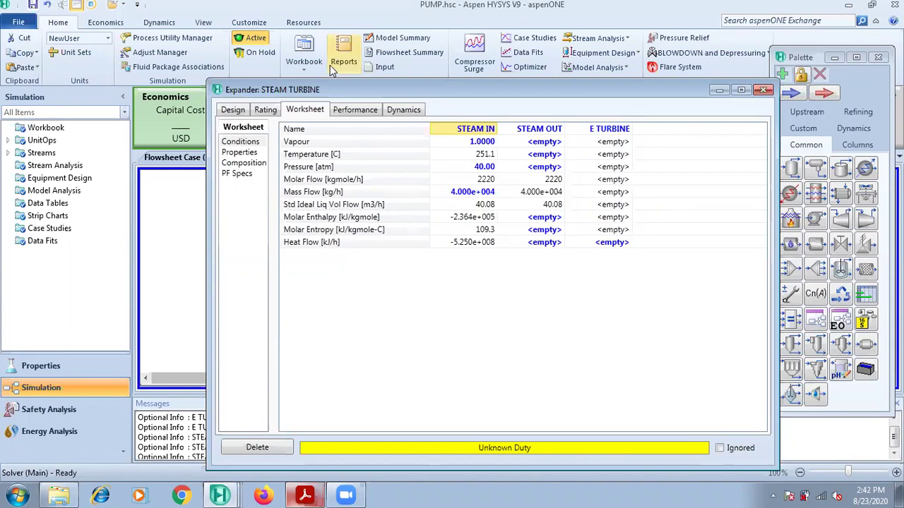
left_click(554, 168)
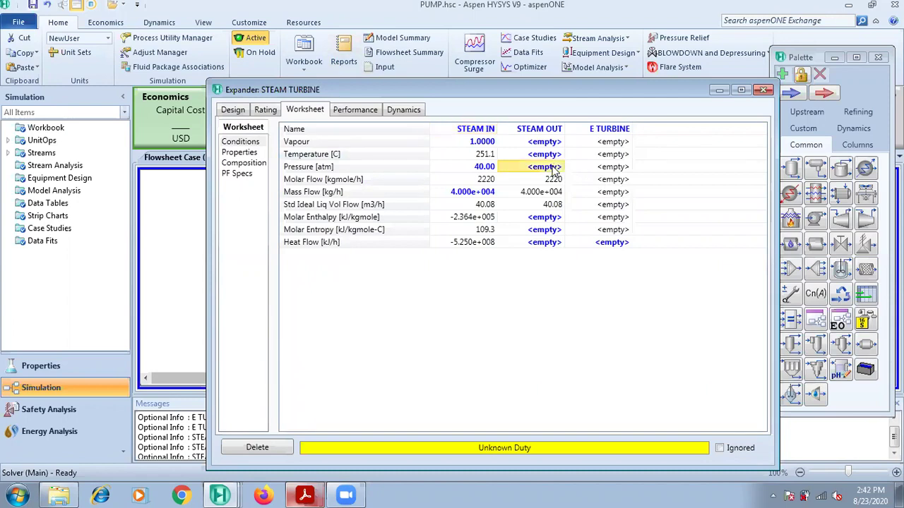
type("1.5")
key("Return")
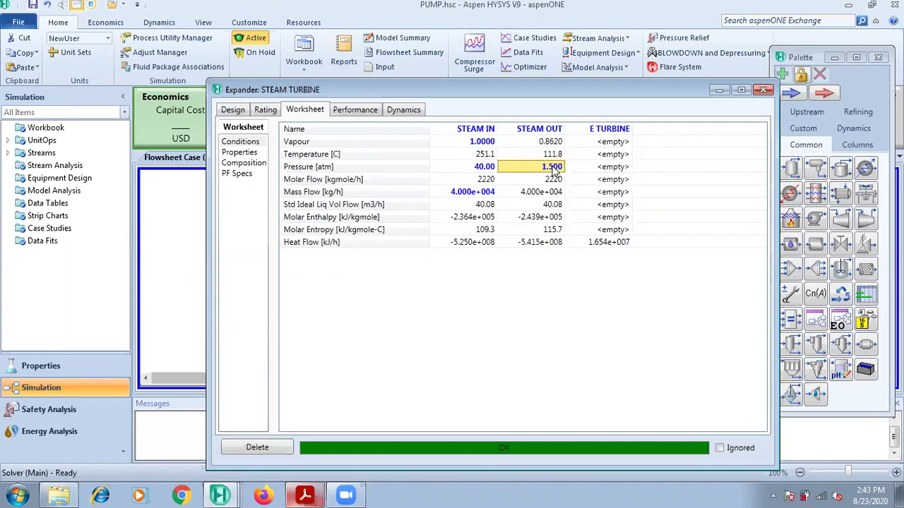
mouse_move(555, 171)
left_click(759, 94)
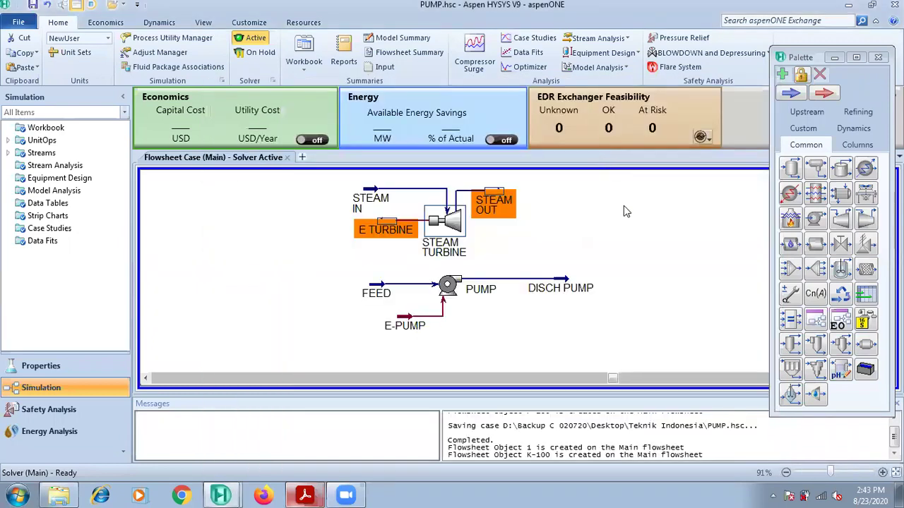
Step: Show the heat flow table of the E TURBINE energy stream and place it beside the turbine on the flowsheet
right_click(393, 228)
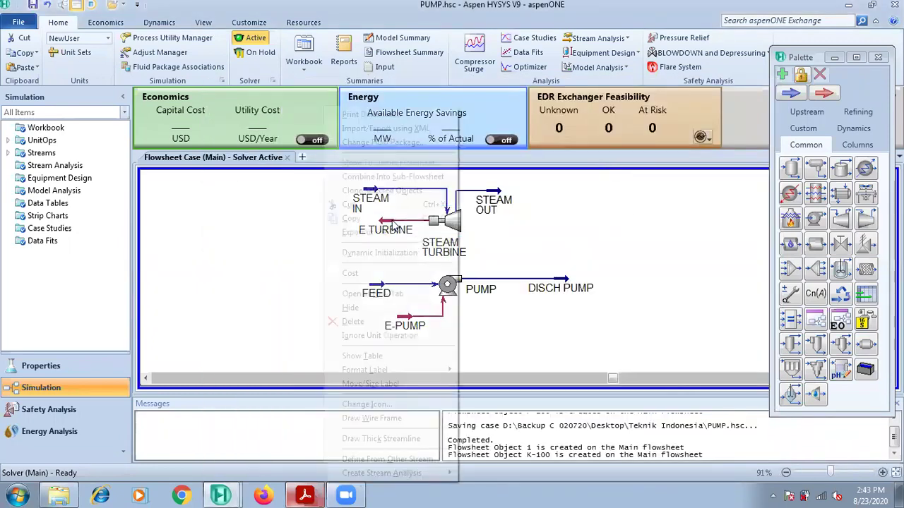
key("Escape")
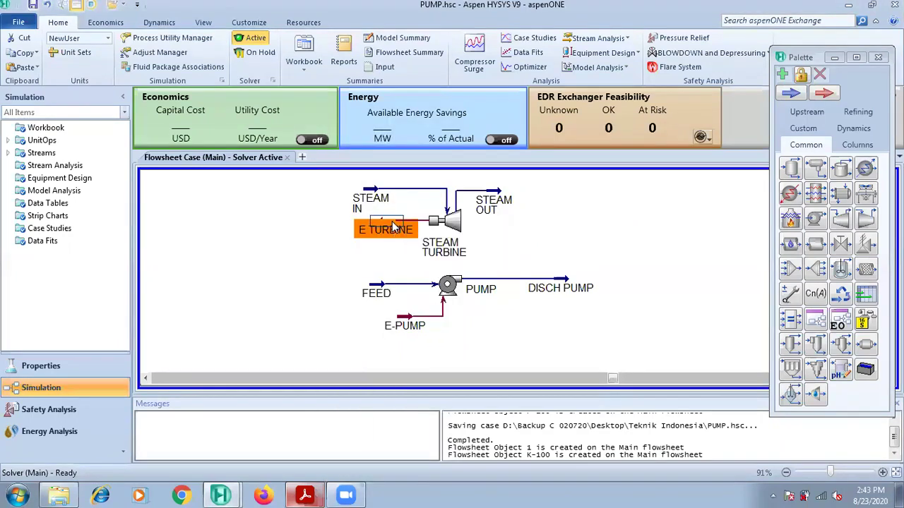
right_click(393, 228)
left_click(382, 355)
left_click_drag(434, 257, 228, 250)
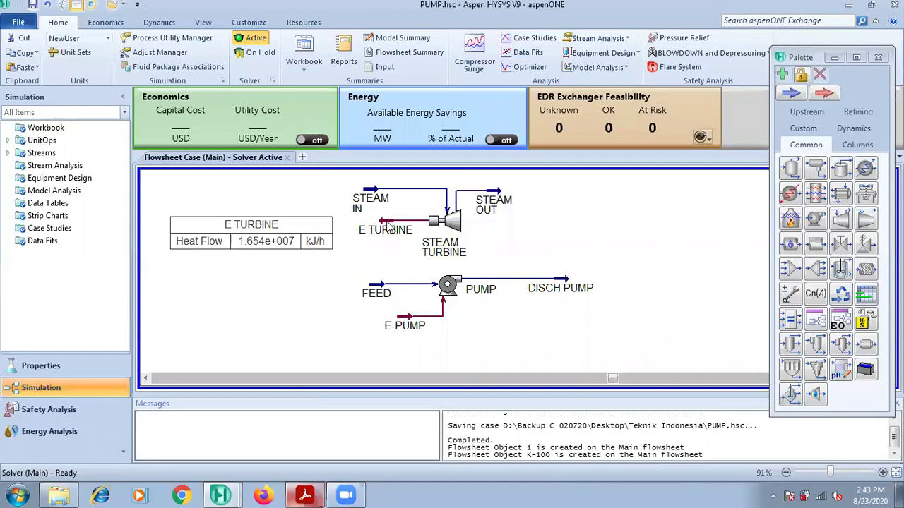
Step: Review the STEAM IN and STEAM OUT conditions on the flowsheet, and briefly open the STEAM TURBINE expander's properties
mouse_move(388, 225)
mouse_move(358, 224)
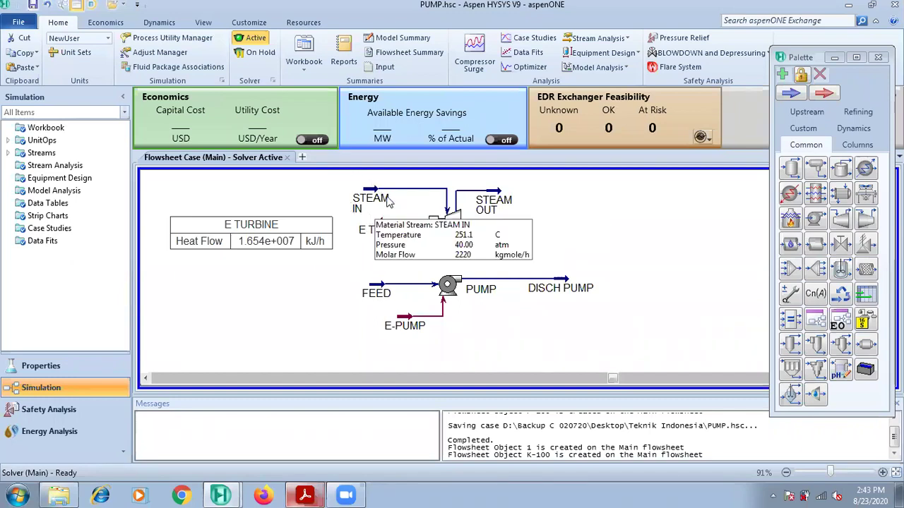
mouse_move(502, 202)
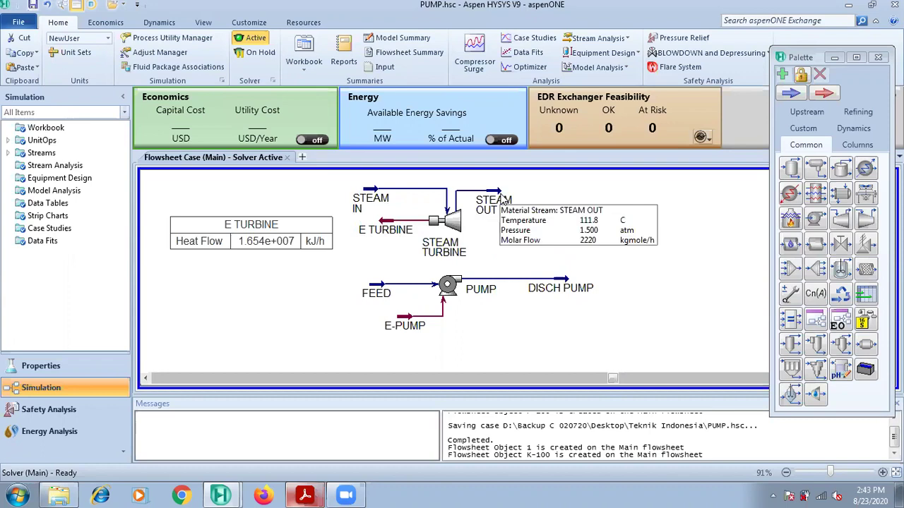
double_click(451, 222)
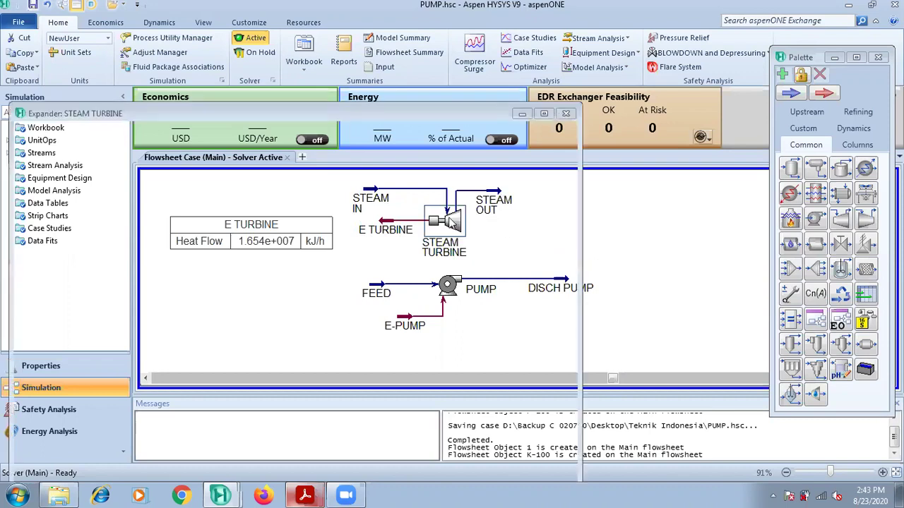
left_click(566, 114)
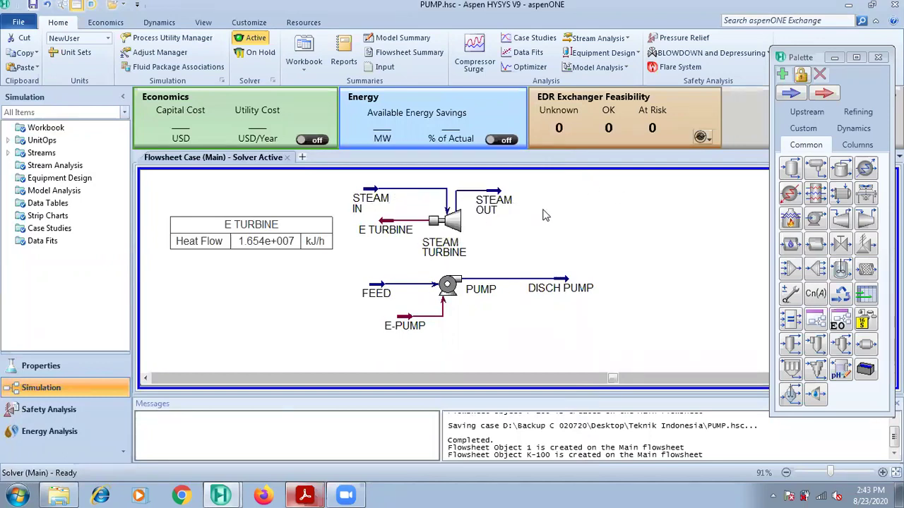
Step: Save the PUMP.hsc case with the completed steam turbine model
left_click(19, 24)
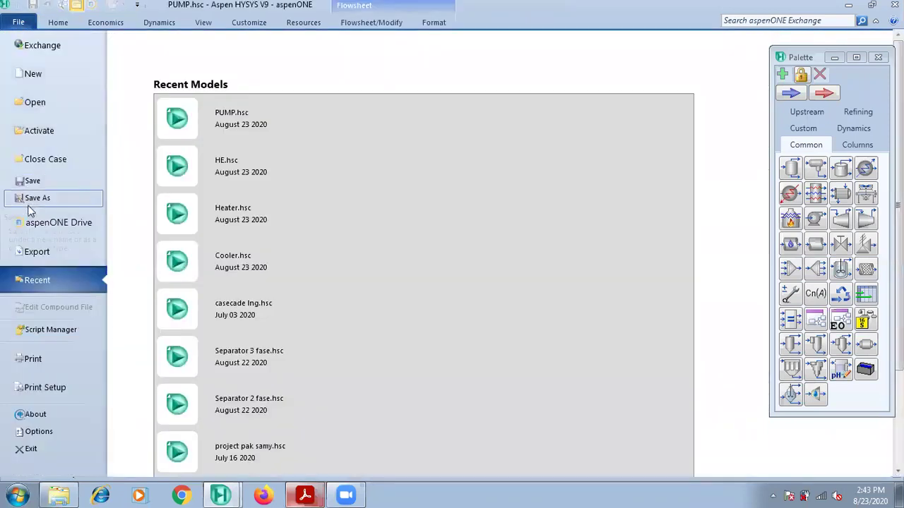
left_click(30, 181)
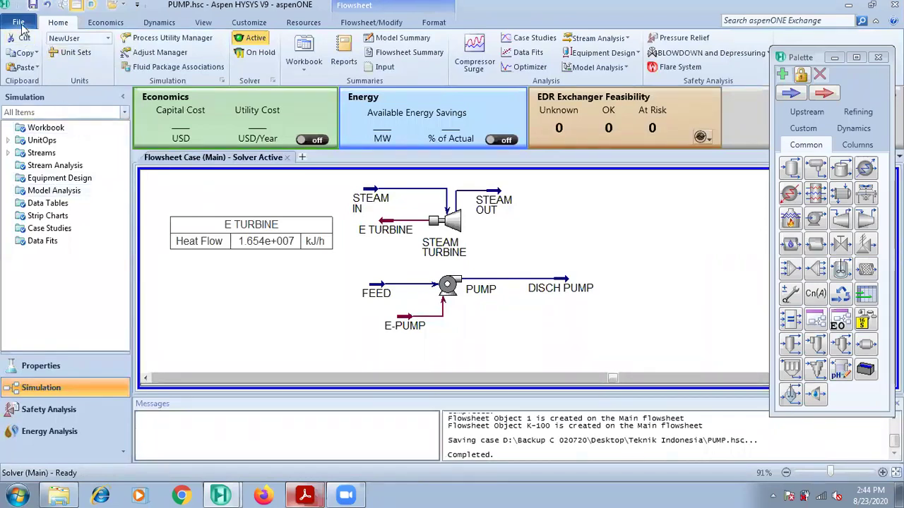
left_click(32, 5)
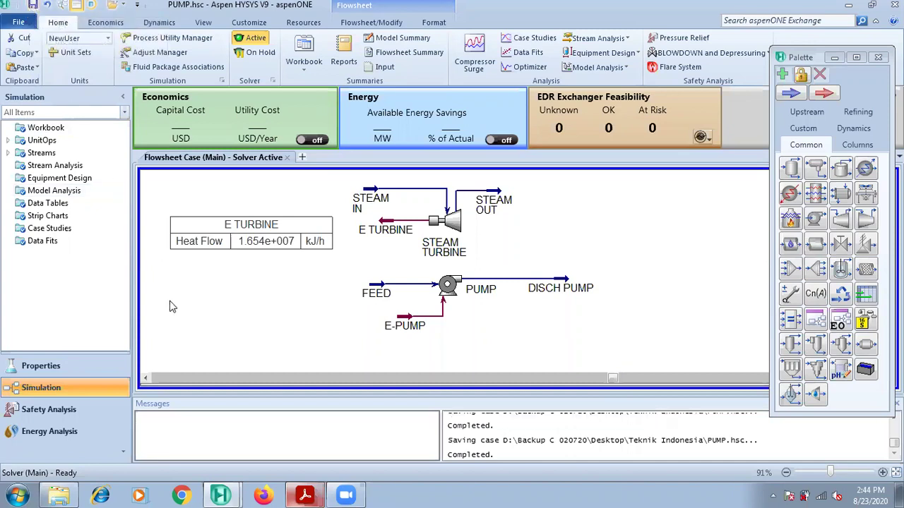
Step: Switch to the PDF in Acrobat Reader and read the Case-2 compressor problem
left_click(305, 495)
scroll(289, 287, "up", 3)
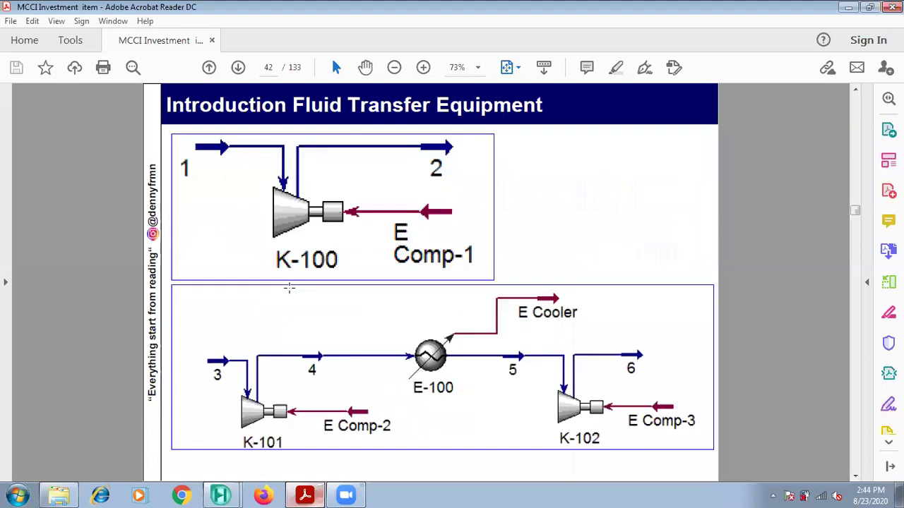
scroll(289, 287, "up", 3)
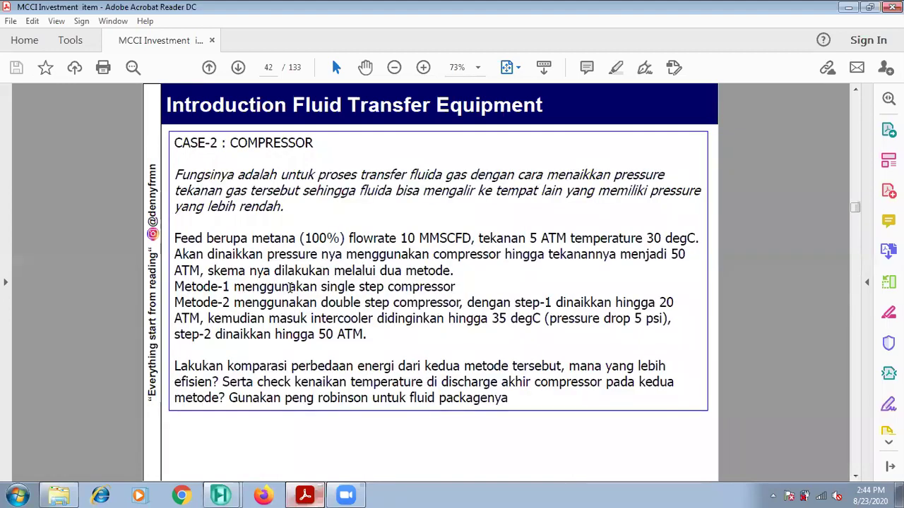
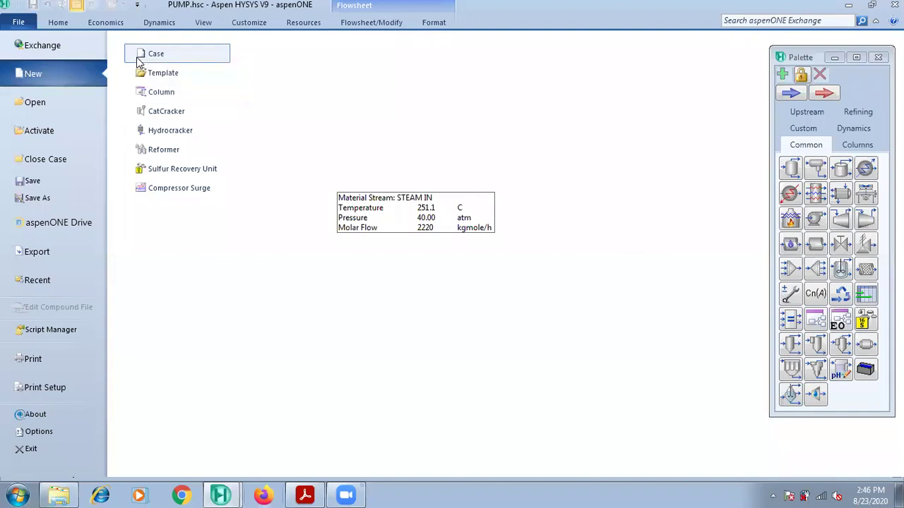
Step: Create a new HYSYS case, add Methane to its component list, and open the fluid packages list
left_click(139, 60)
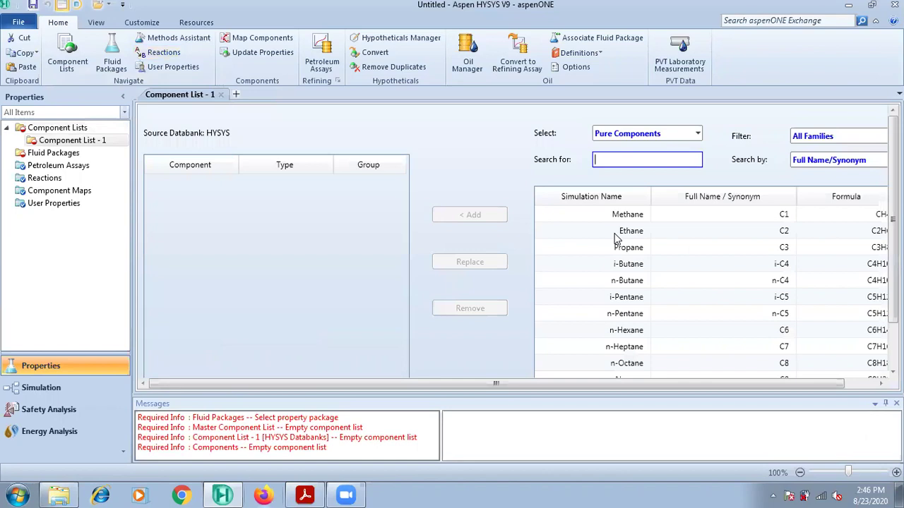
left_click(487, 218)
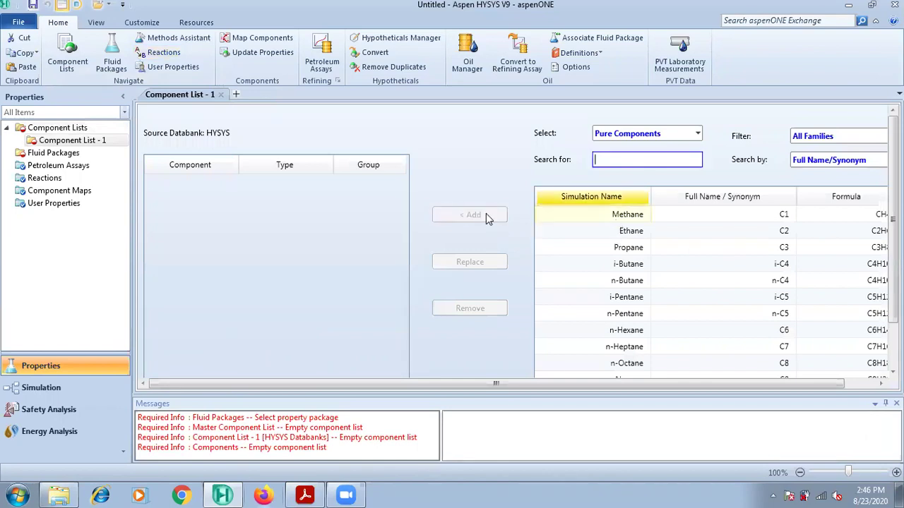
left_click(41, 154)
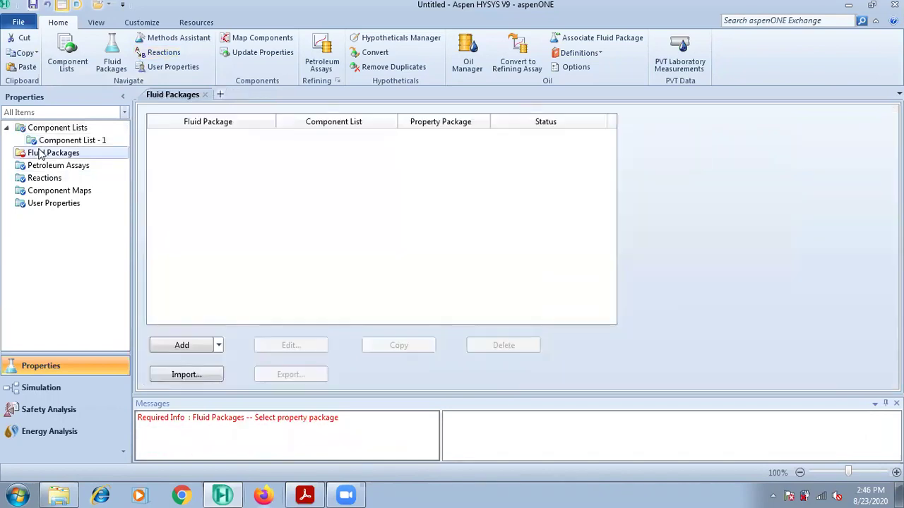
Step: Add a fluid package using the Peng-Robinson property package, and enter the simulation environment
left_click(186, 346)
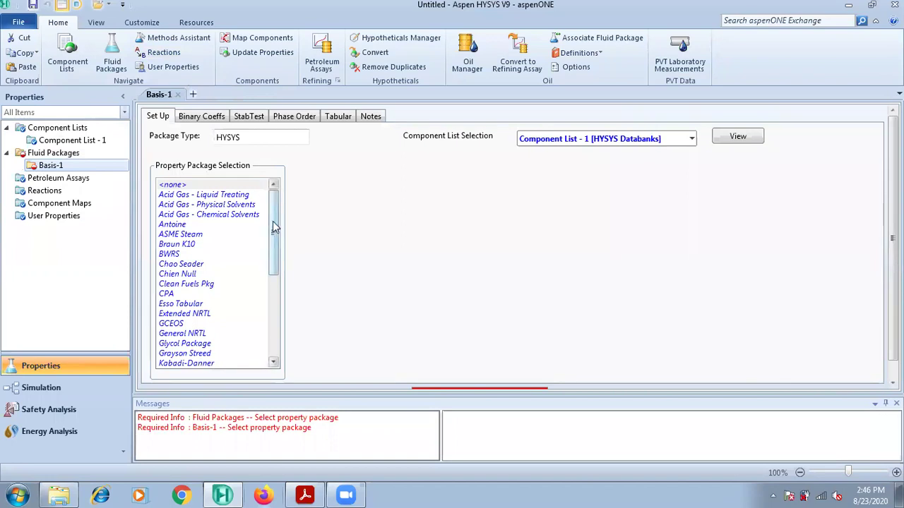
left_click_drag(276, 225, 277, 361)
left_click(180, 245)
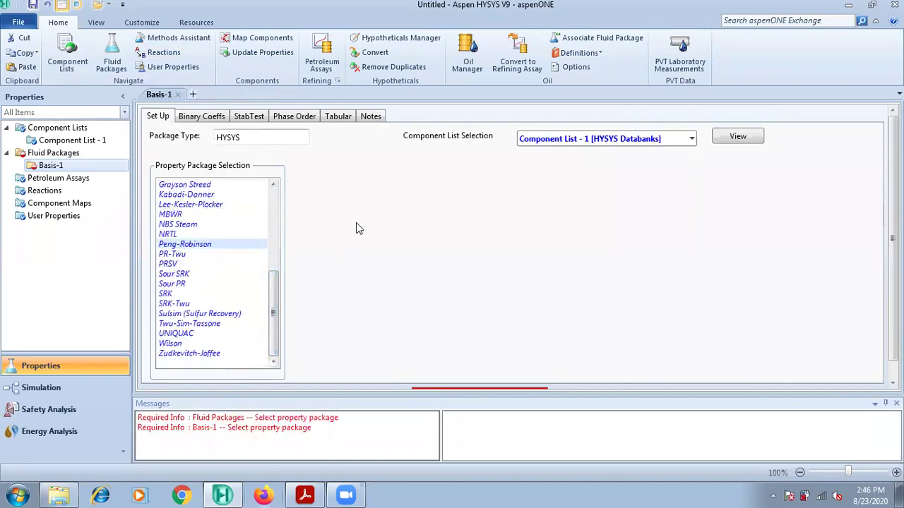
left_click(60, 389)
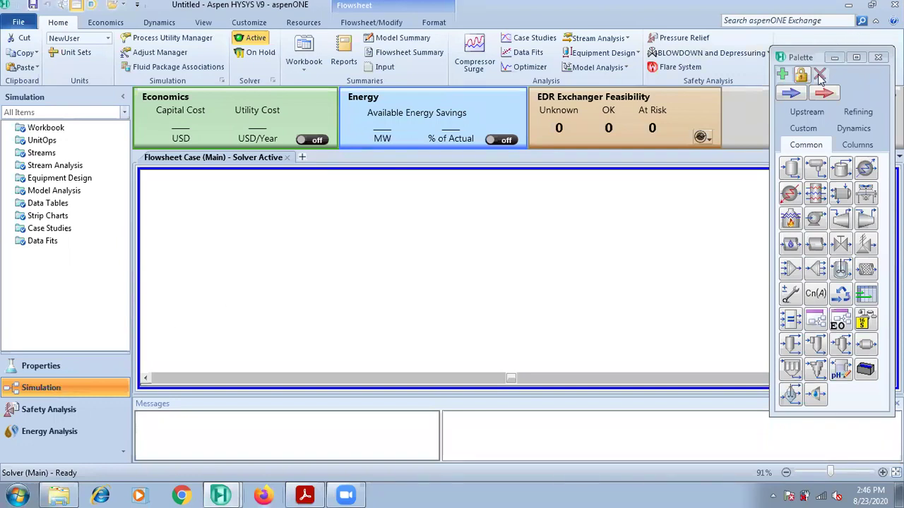
Step: Place a material stream on the flowsheet and name it FEED-1
left_click(794, 91)
left_click(293, 221)
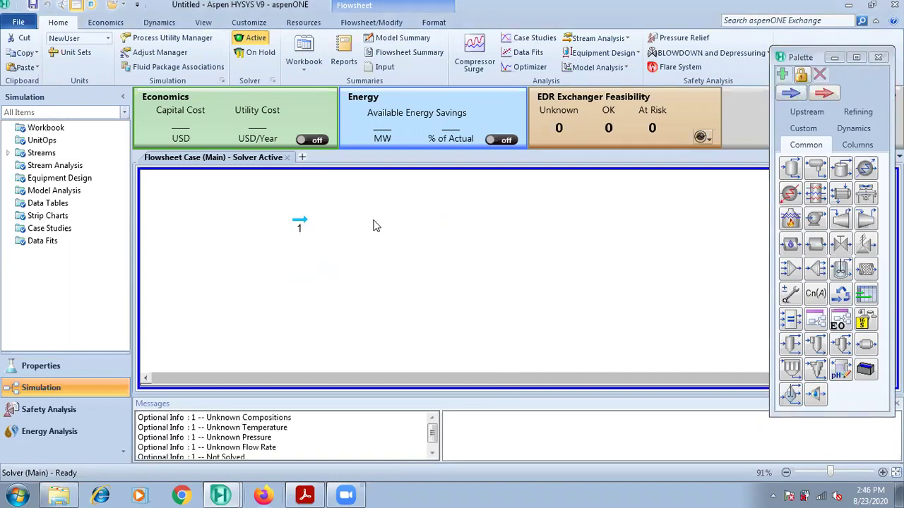
double_click(297, 226)
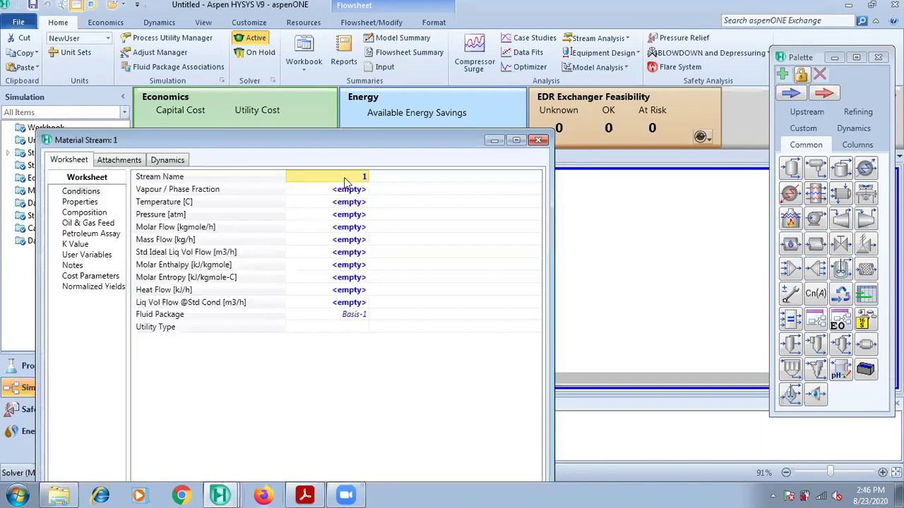
type("n")
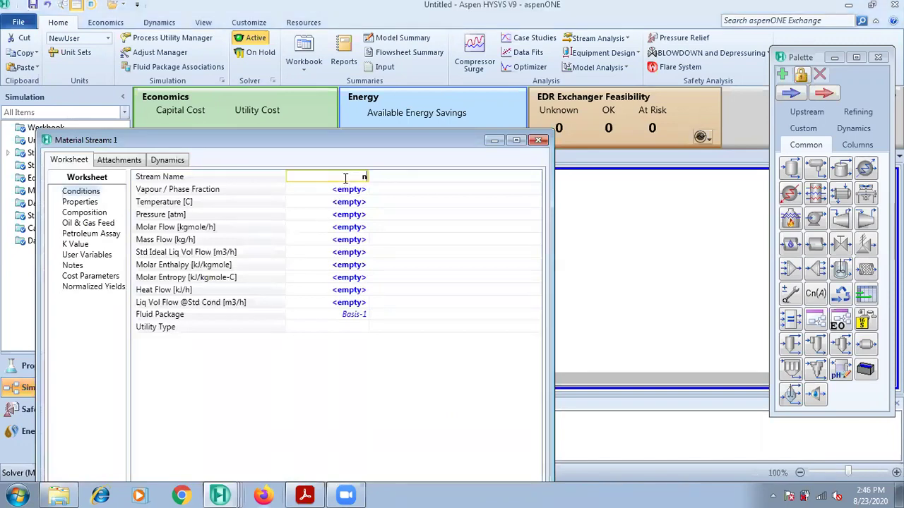
type("FEED-1")
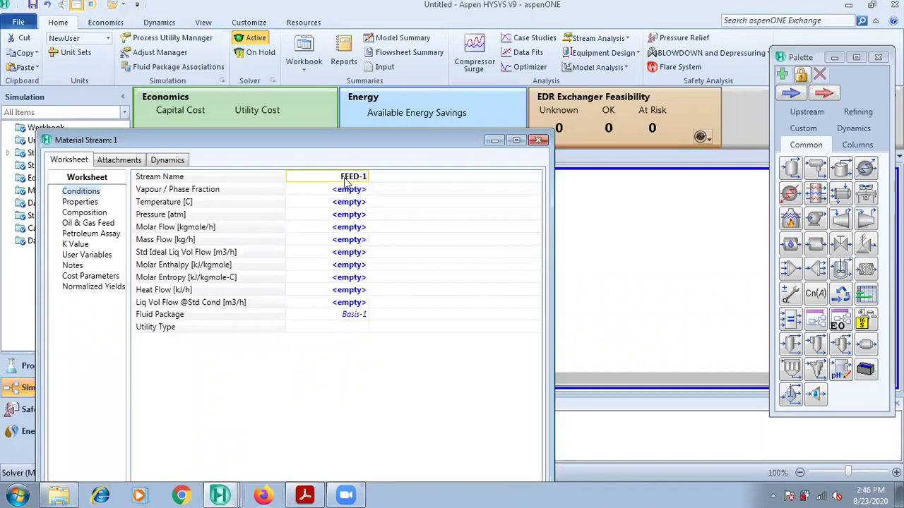
key("Return")
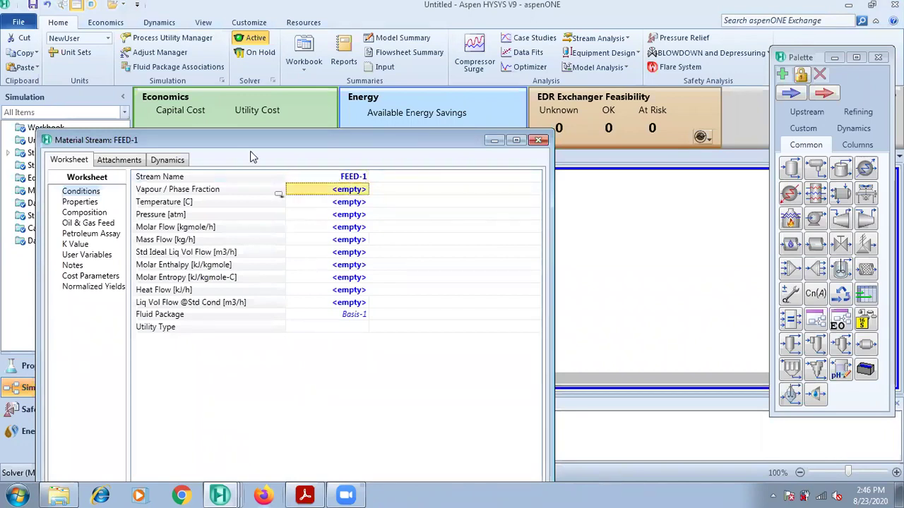
Step: Set the Methane mole fraction of stream FEED-1 to 1
left_click_drag(307, 144, 397, 71)
left_click(176, 140)
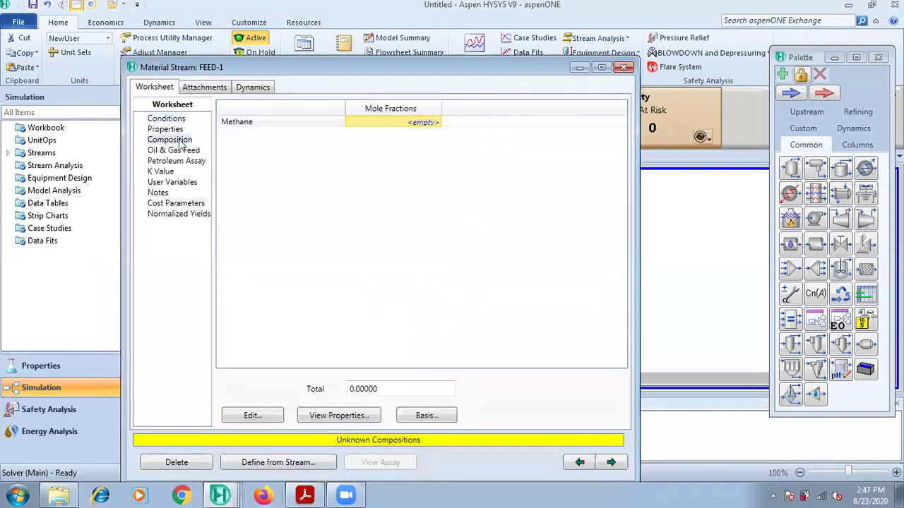
left_click(255, 416)
left_click(368, 133)
type("1")
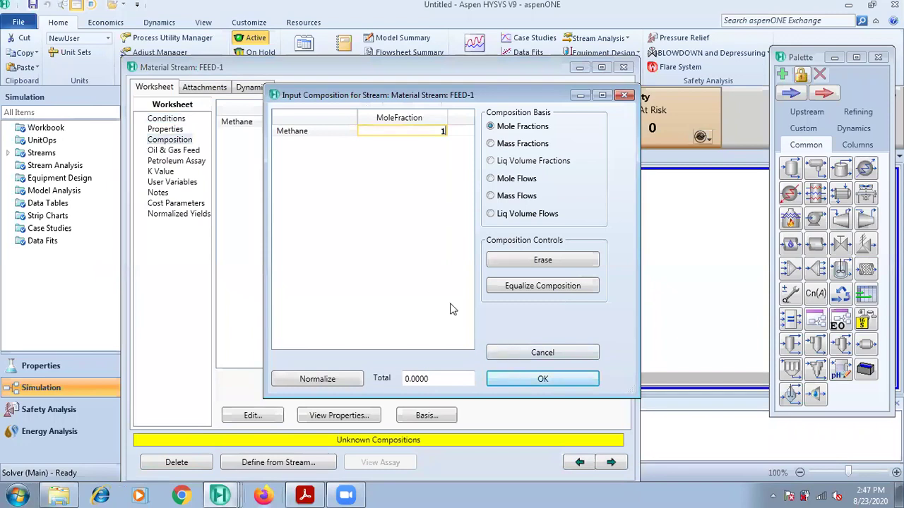
key("Return")
left_click(509, 382)
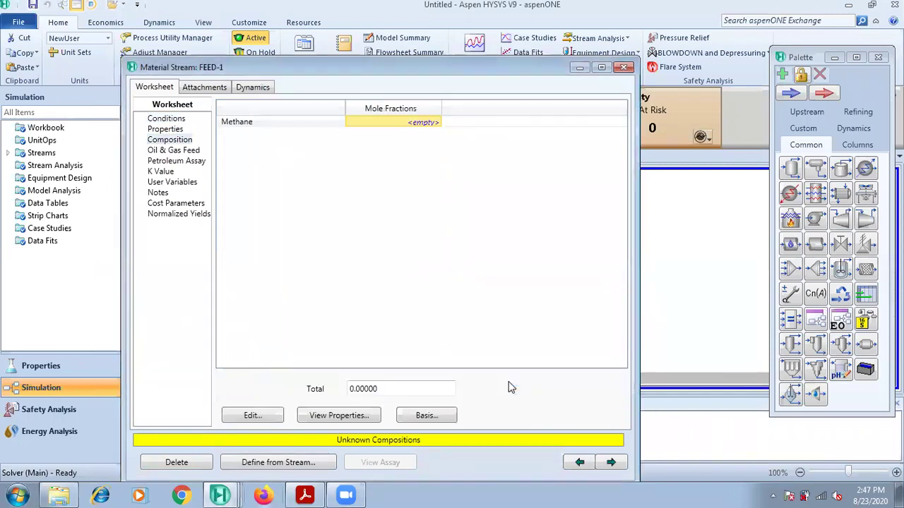
Step: Check the feed pressure in the Case-2 problem in Acrobat Reader, and set FEED-1's pressure to 5 atm in HYSYS
left_click(166, 120)
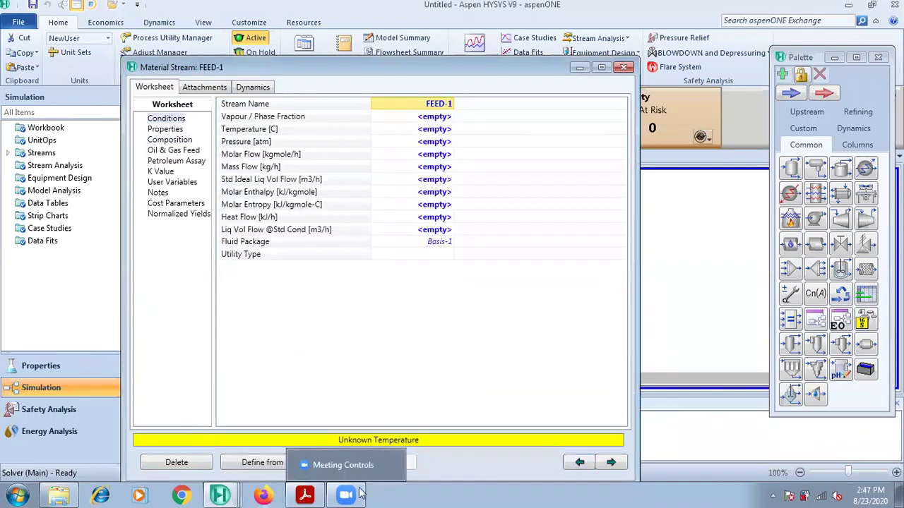
left_click(317, 495)
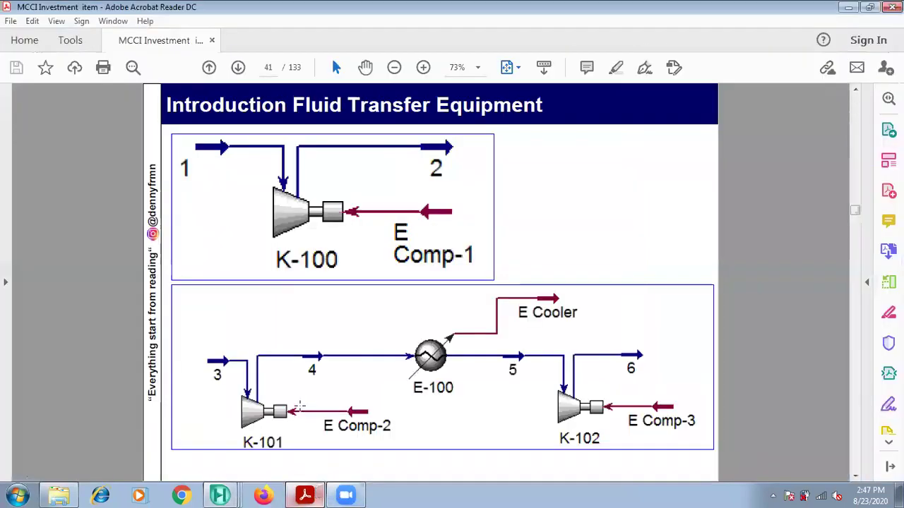
scroll(457, 261, "down", 1)
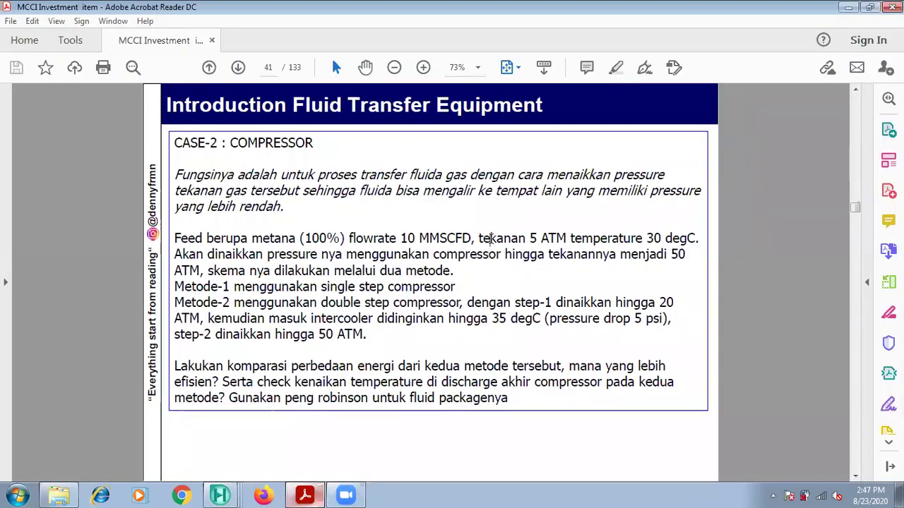
left_click_drag(479, 239, 565, 238)
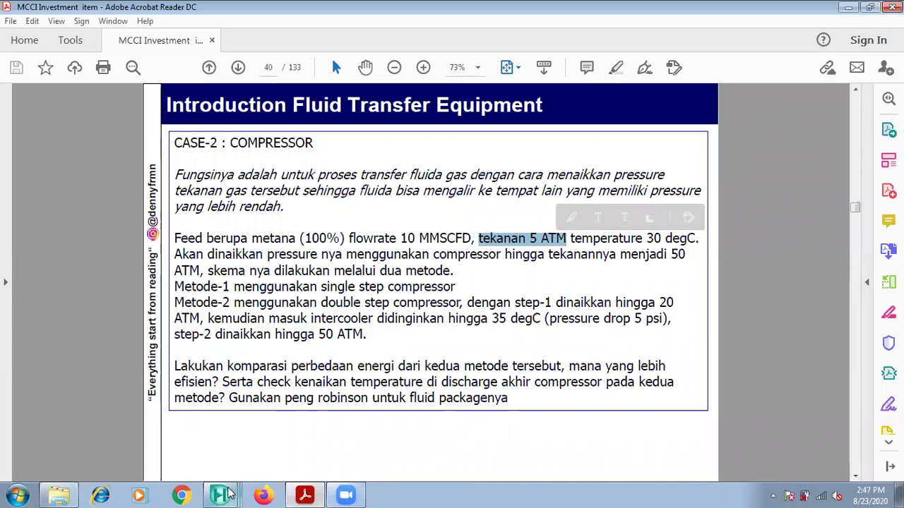
mouse_move(220, 495)
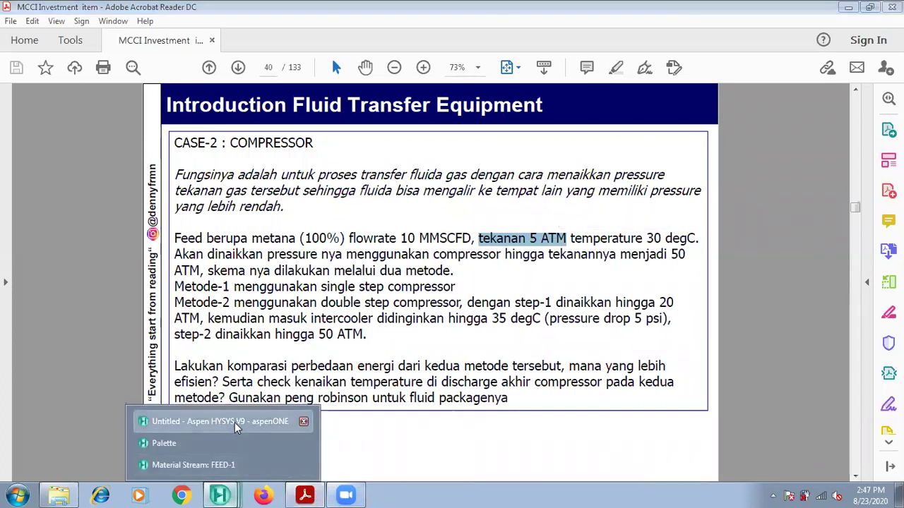
left_click(234, 422)
left_click(441, 142)
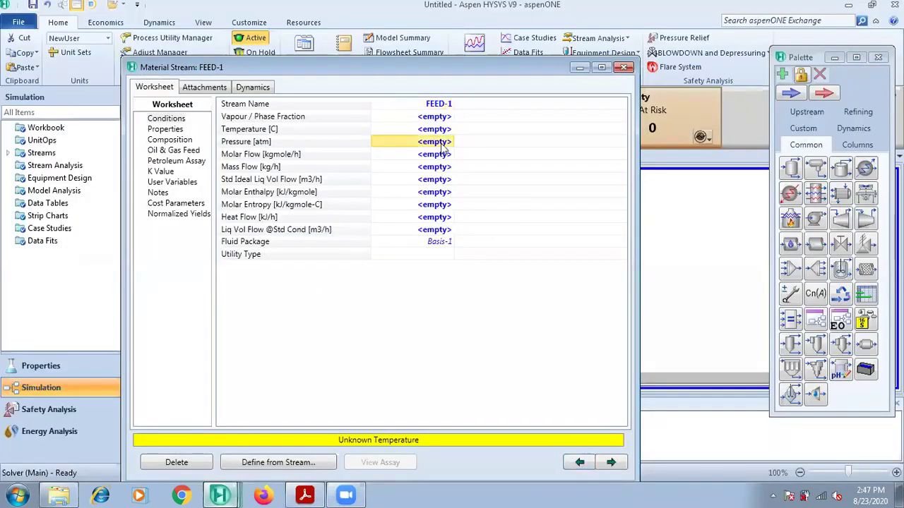
type("5")
key("Return")
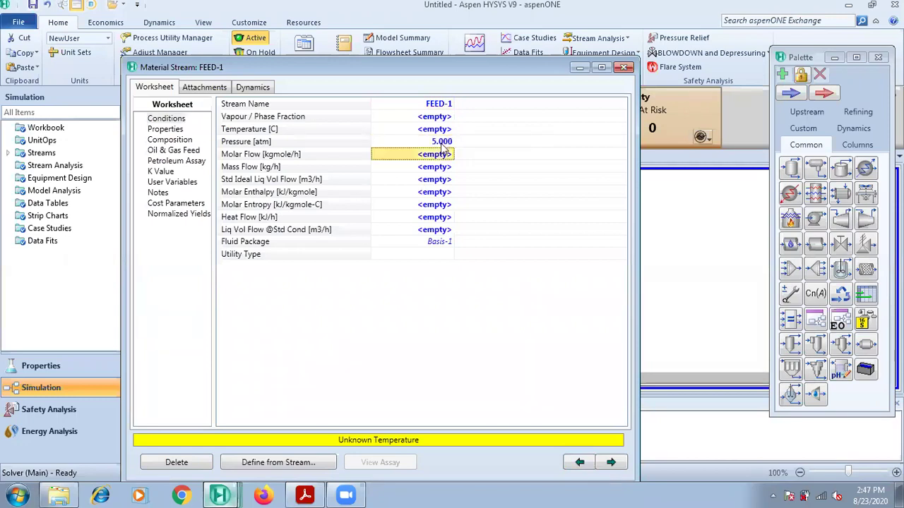
Step: Check the feed temperature in the PDF, and set FEED-1's temperature to 30 C in HYSYS
left_click(320, 495)
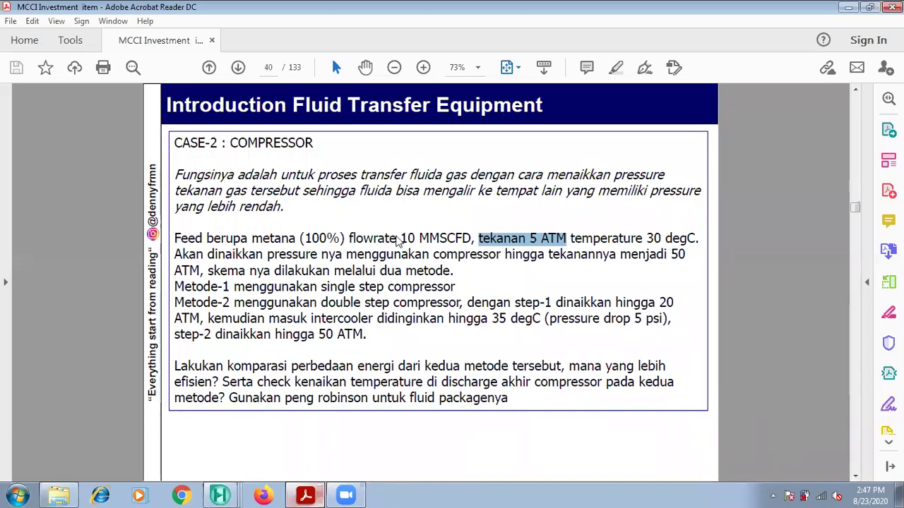
key("alt+Tab")
left_click(436, 129)
type("3")
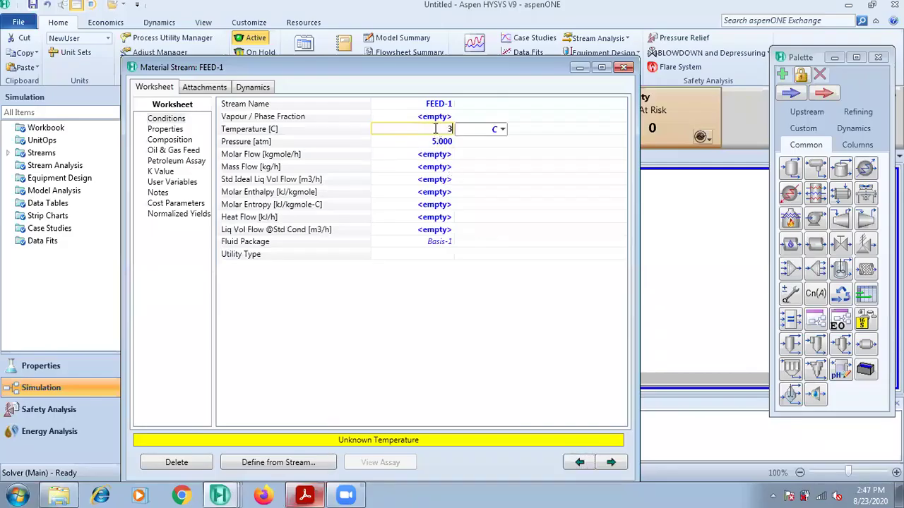
type("0")
key("Return")
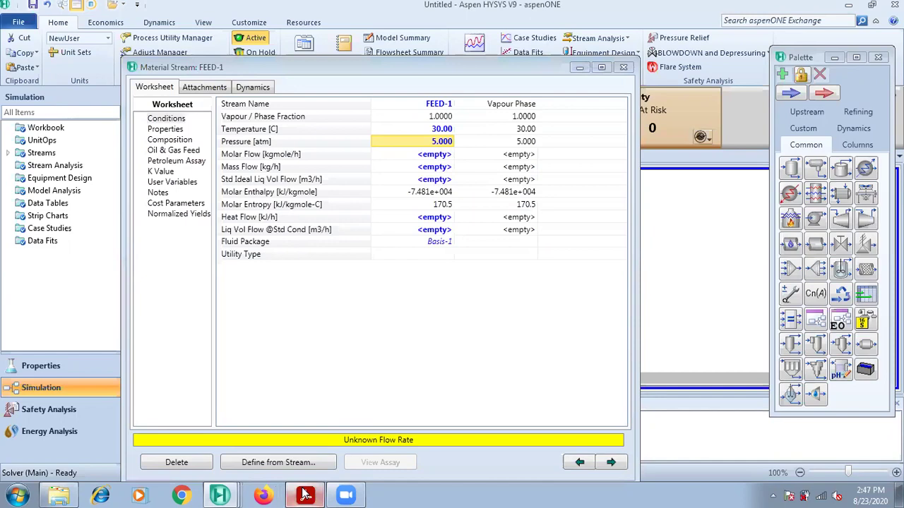
Step: Check the feed flow rate in the PDF, set FEED-1's molar flow to 10 MMSCFD in HYSYS, and close the stream's properties
left_click(305, 494)
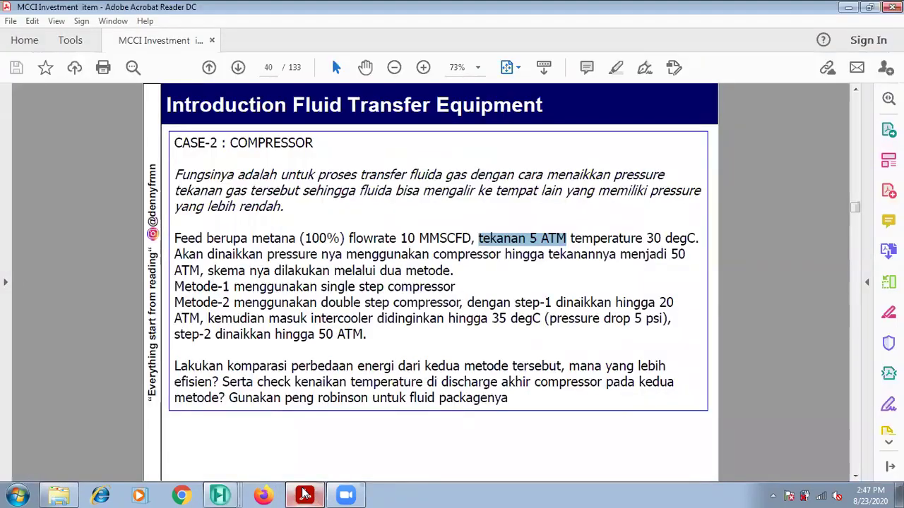
left_click(305, 494)
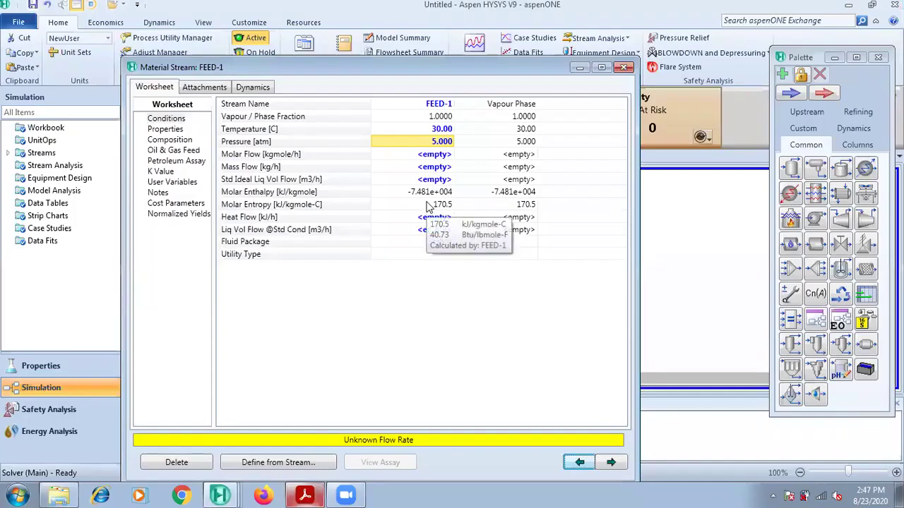
left_click(436, 155)
type("10")
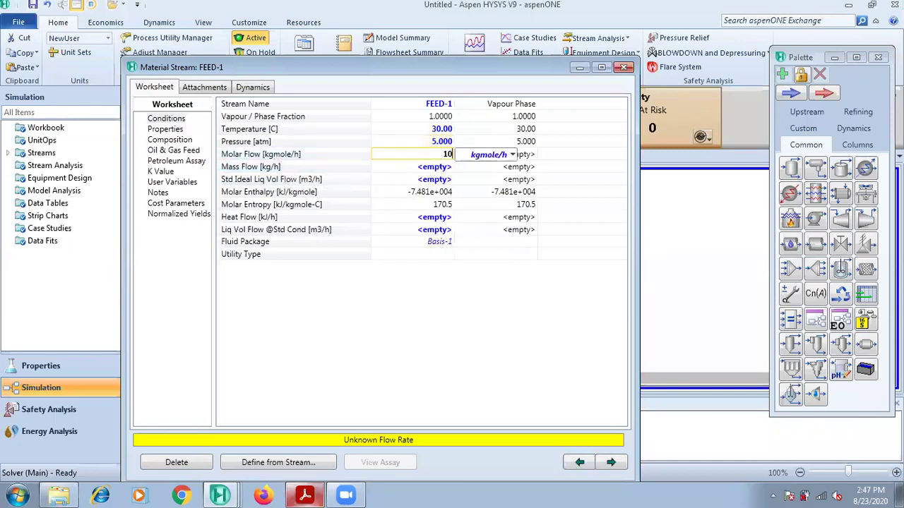
left_click(513, 155)
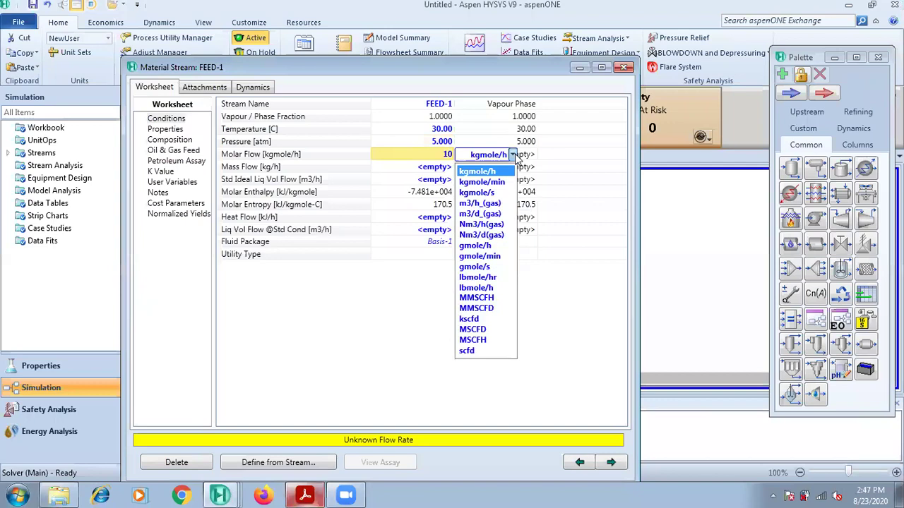
left_click(499, 309)
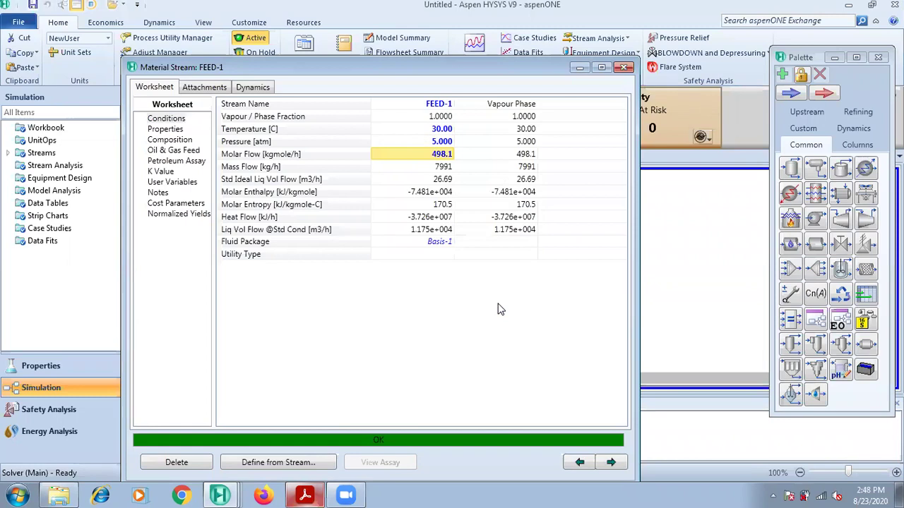
left_click(623, 67)
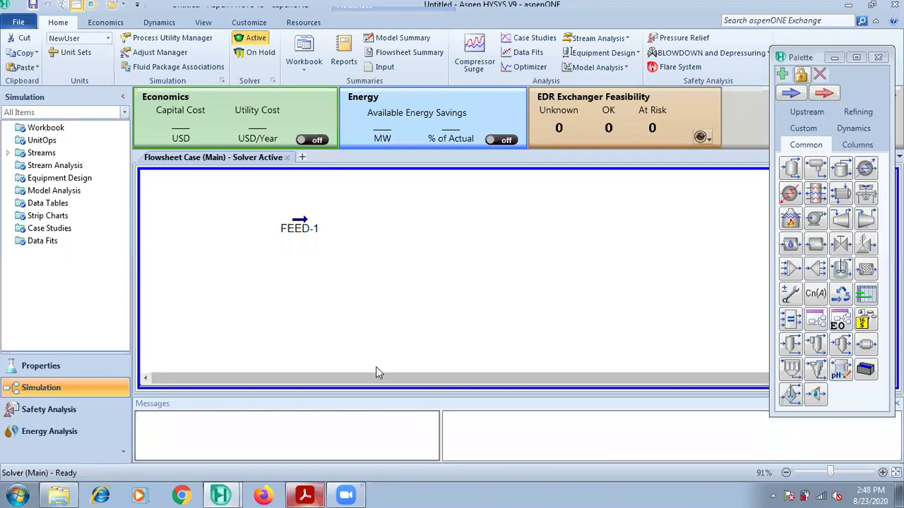
Step: Check the compressor flow schemes in the PDF in Acrobat Reader, and place a compressor below FEED-1 on the HYSYS flowsheet
left_click(305, 496)
scroll(296, 226, "down", 3)
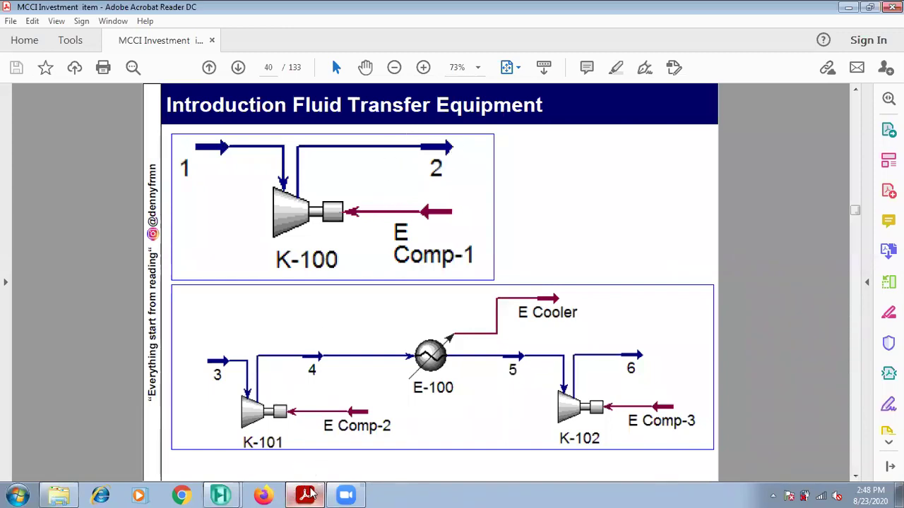
mouse_move(221, 494)
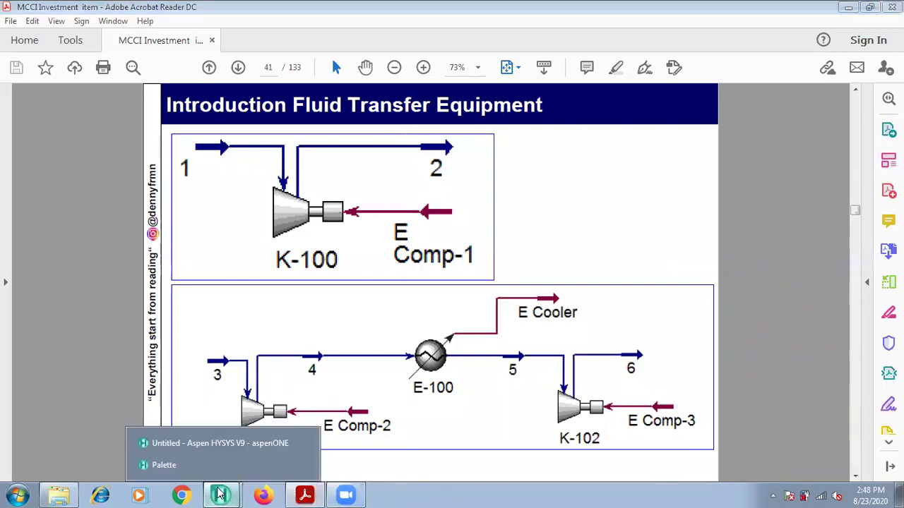
left_click(222, 445)
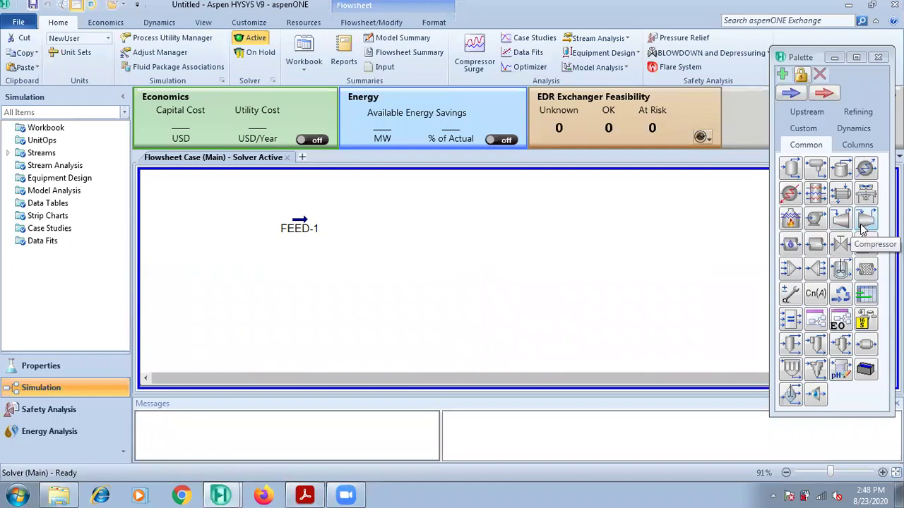
left_click(863, 225)
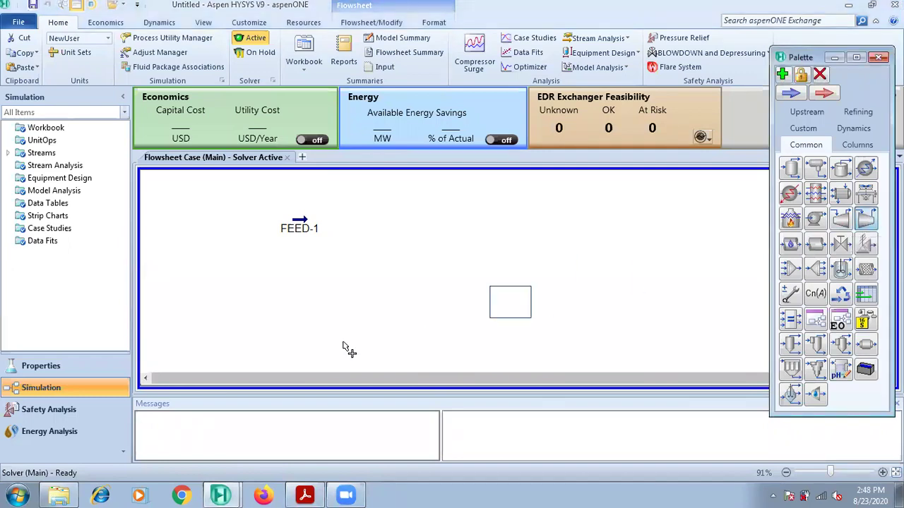
left_click(334, 282)
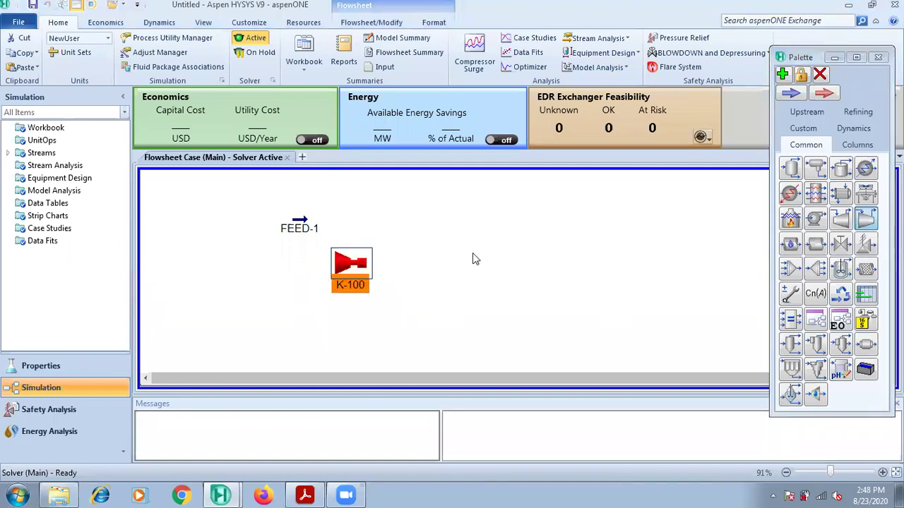
Step: Connect FEED-1 as the inlet of compressor K-100 and create the outlet stream OUT-1
double_click(345, 266)
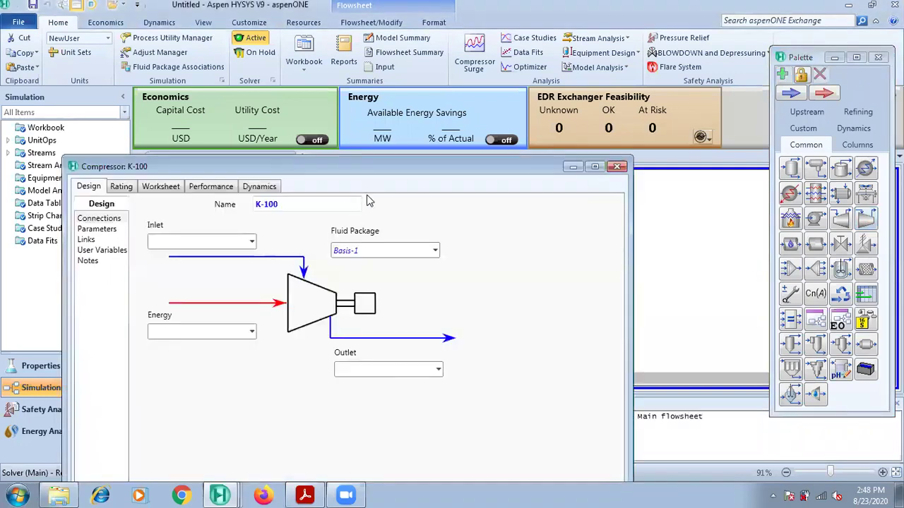
left_click_drag(379, 168, 488, 77)
left_click(361, 150)
left_click(340, 164)
left_click(460, 281)
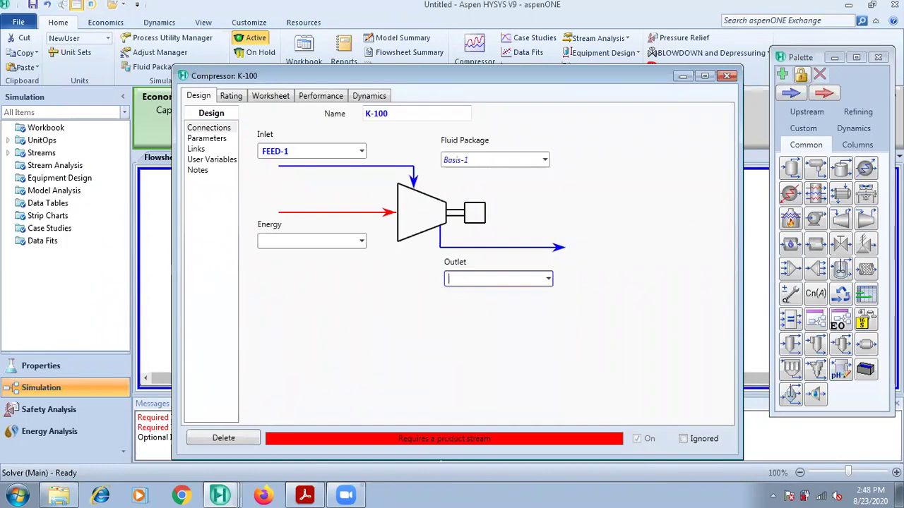
type("OUT")
key("Return")
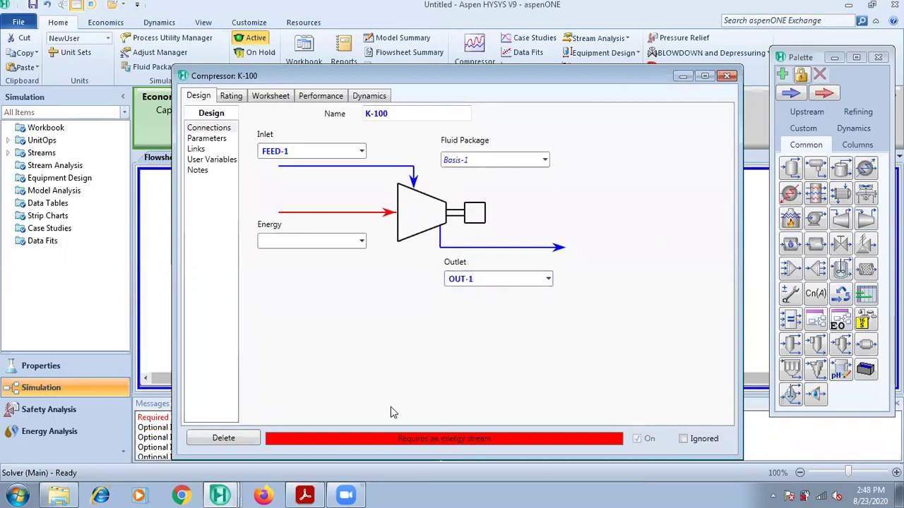
Step: Create the energy stream E COMP-1 for compressor K-100
left_click(299, 240)
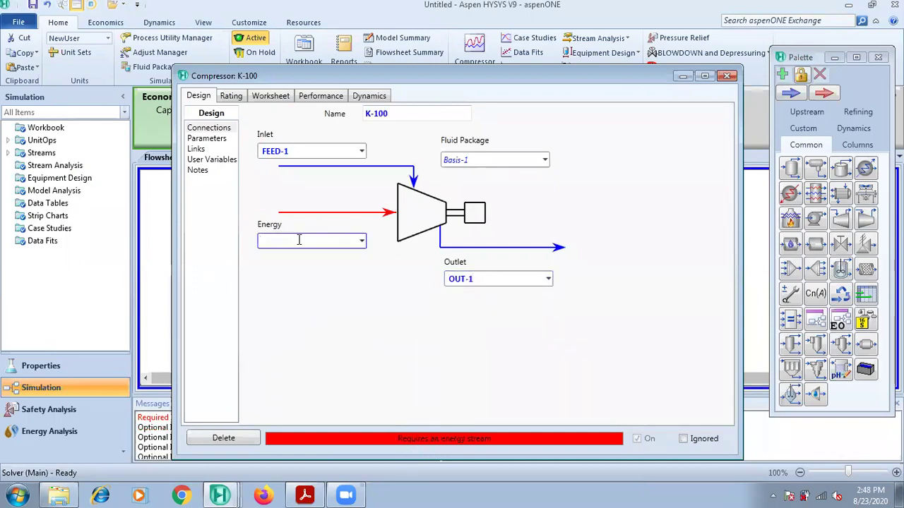
type("E COMP-")
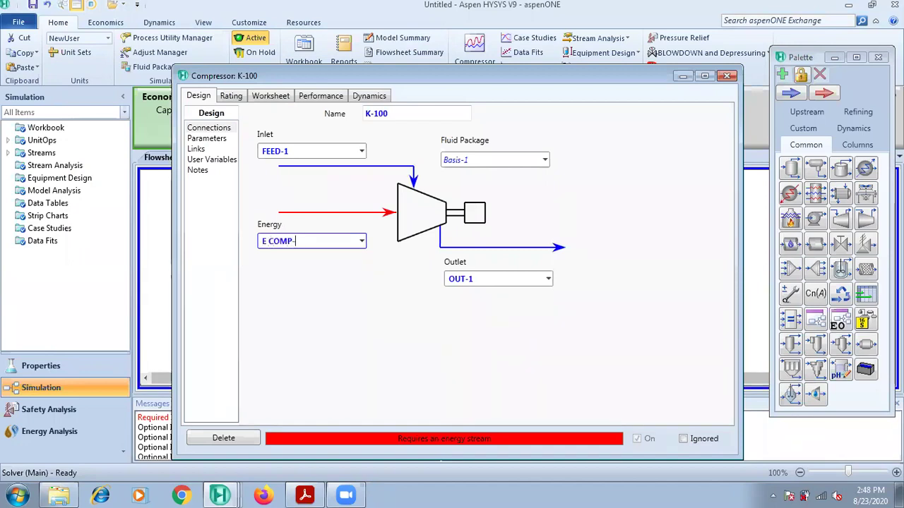
type("1")
left_click(226, 327)
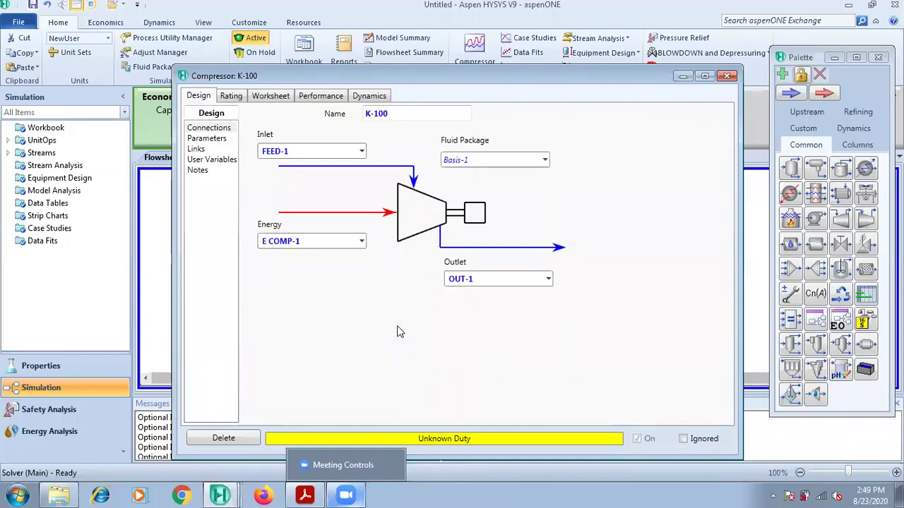
Step: Set the pressure of K-100's outlet stream OUT-1 to 50 atm and close the compressor's properties
left_click(263, 98)
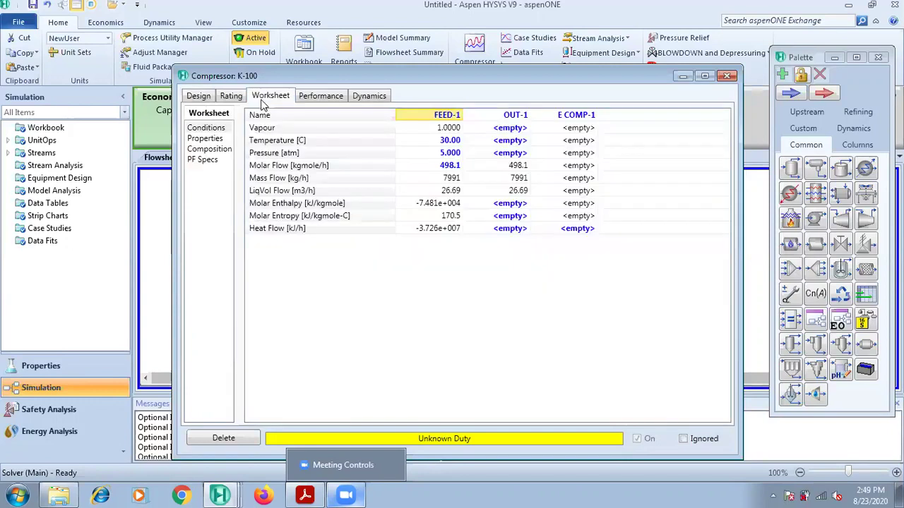
left_click(507, 154)
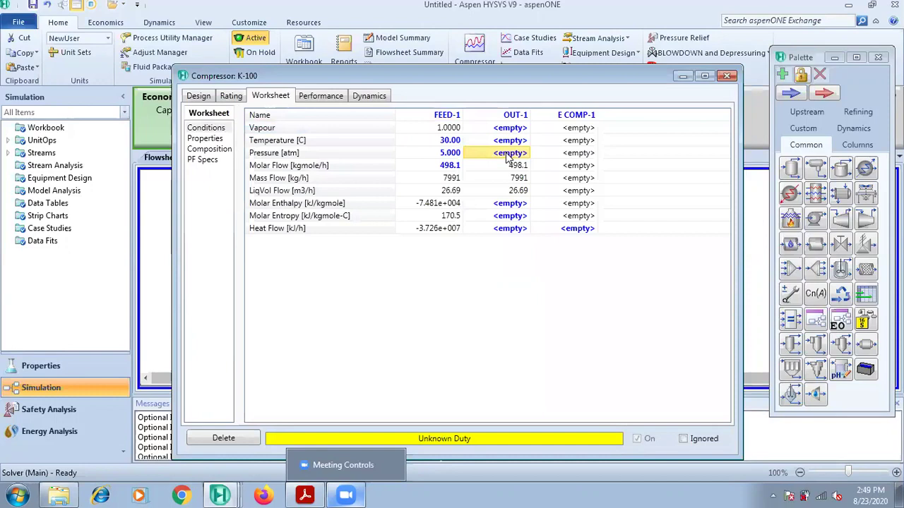
type("50")
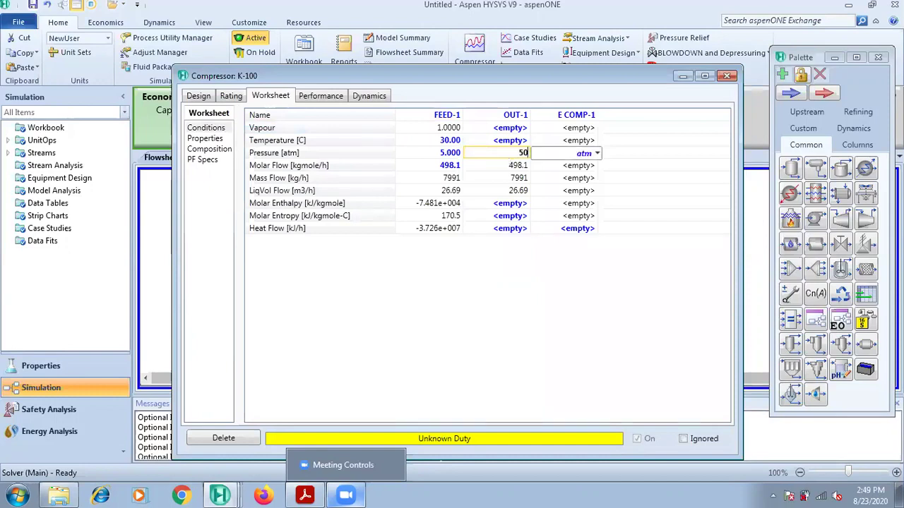
key("Return")
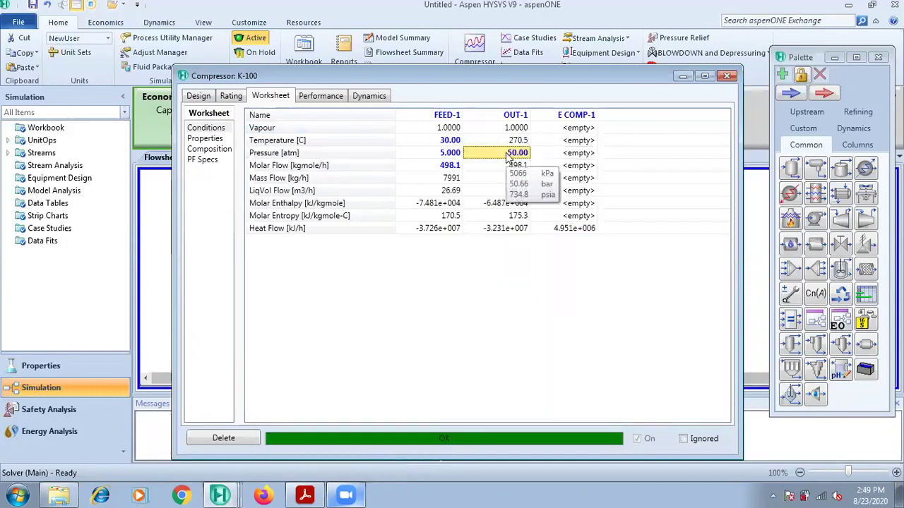
left_click(726, 75)
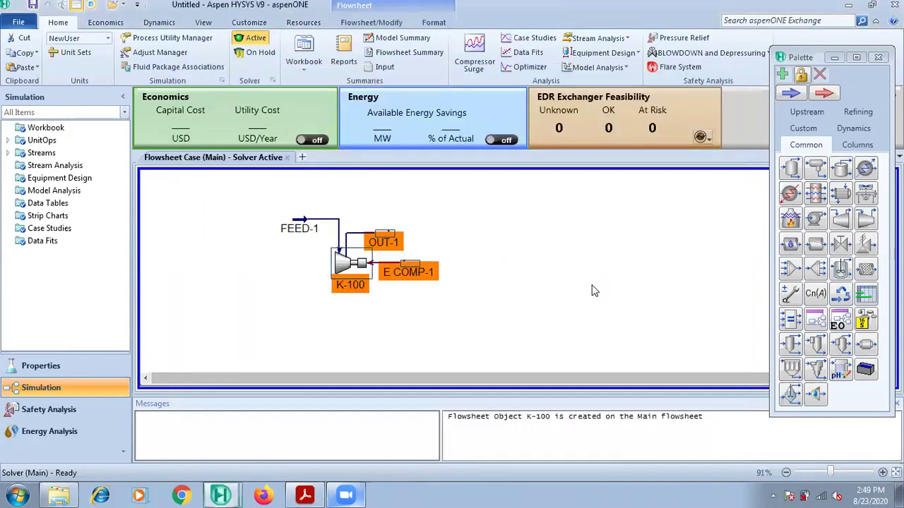
Step: Move OUT-1 level with FEED-1 on the flowsheet, and review the outlet stream's conditions
left_click_drag(385, 243, 407, 221)
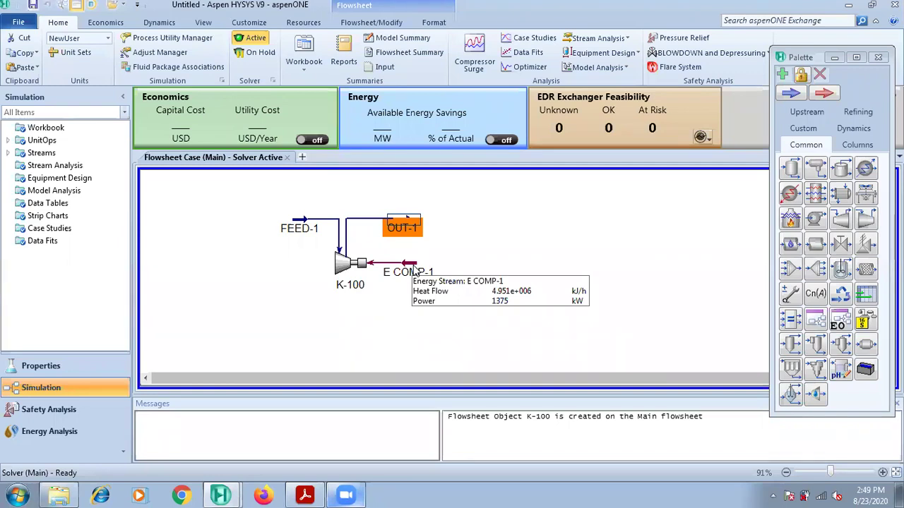
double_click(404, 225)
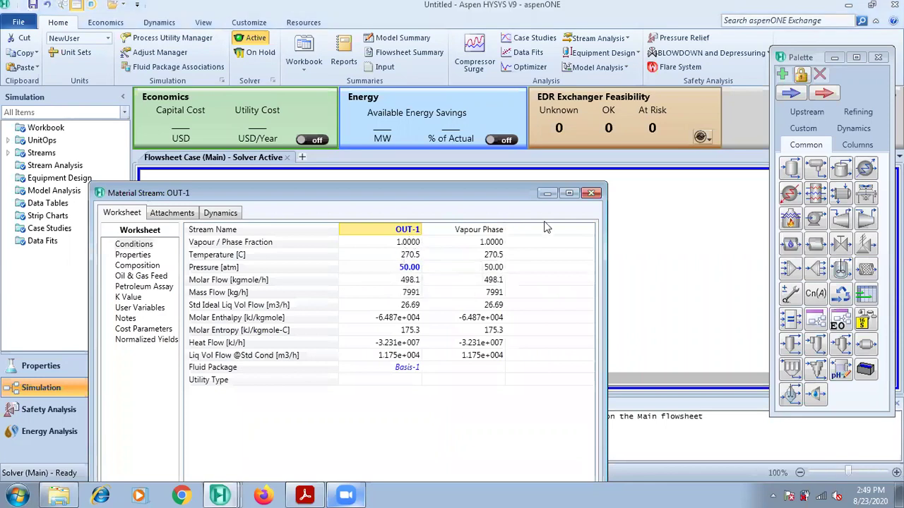
left_click(590, 194)
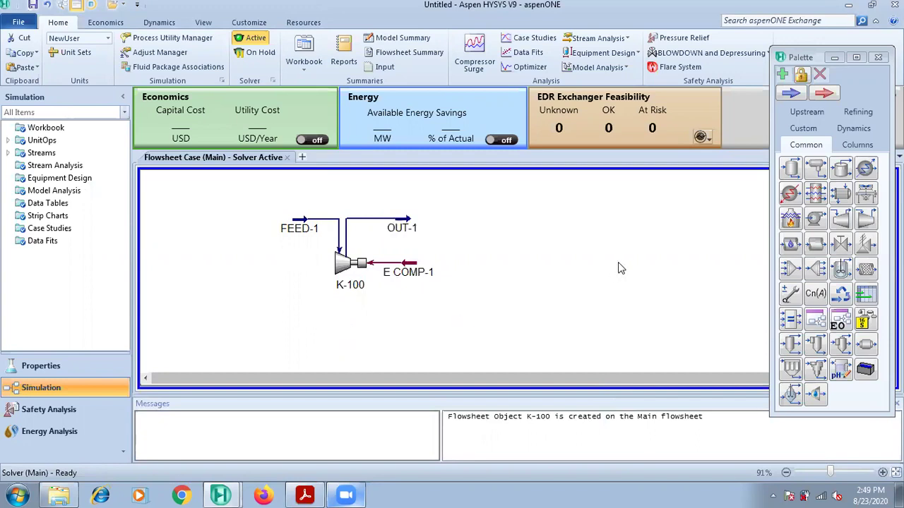
Step: Check the two-stage compression scheme in the PDF in Acrobat Reader, and place a new material stream beyond OUT-1 on the HYSYS flowsheet
left_click(305, 495)
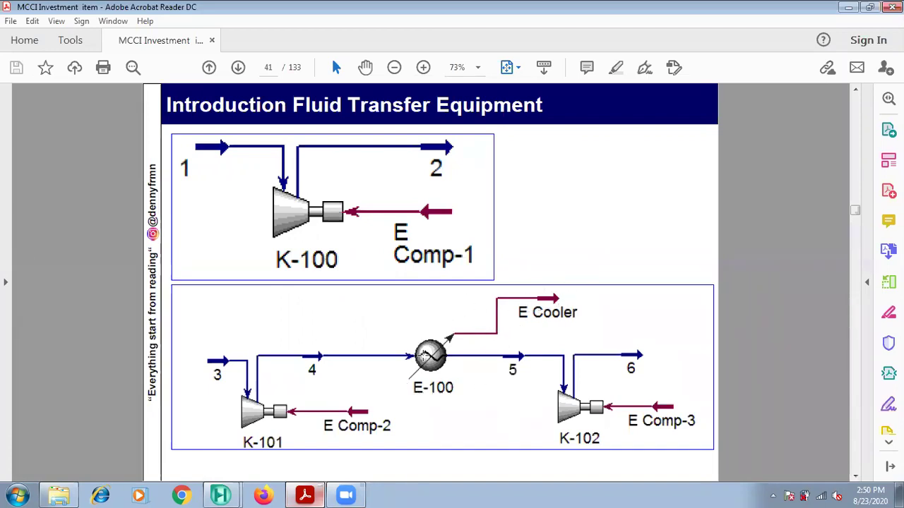
left_click(849, 9)
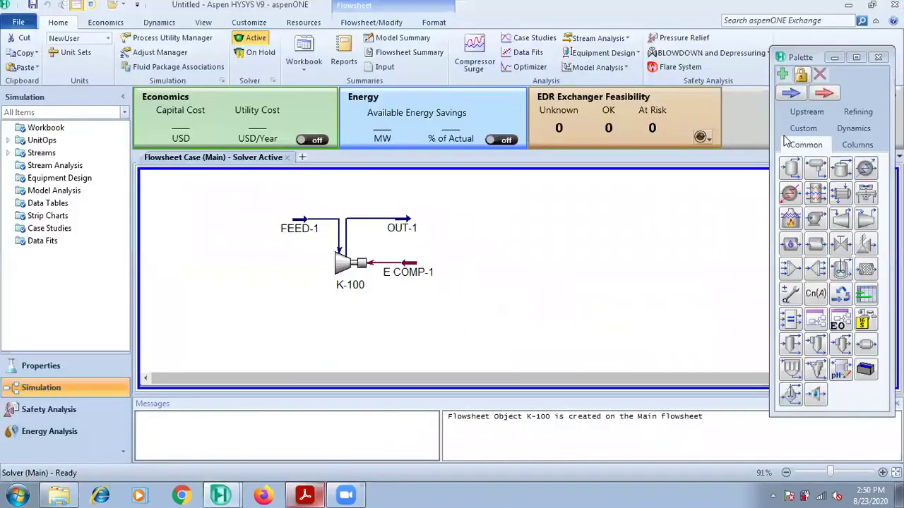
left_click(790, 96)
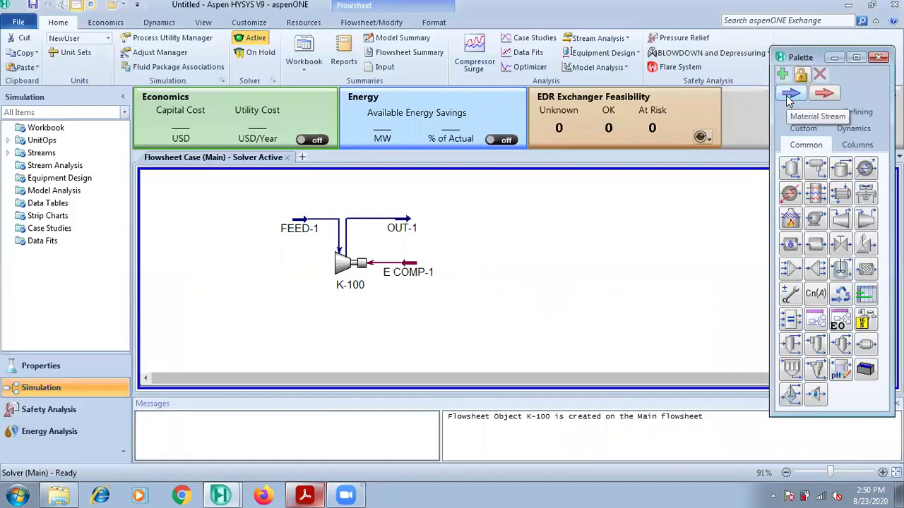
left_click(507, 220)
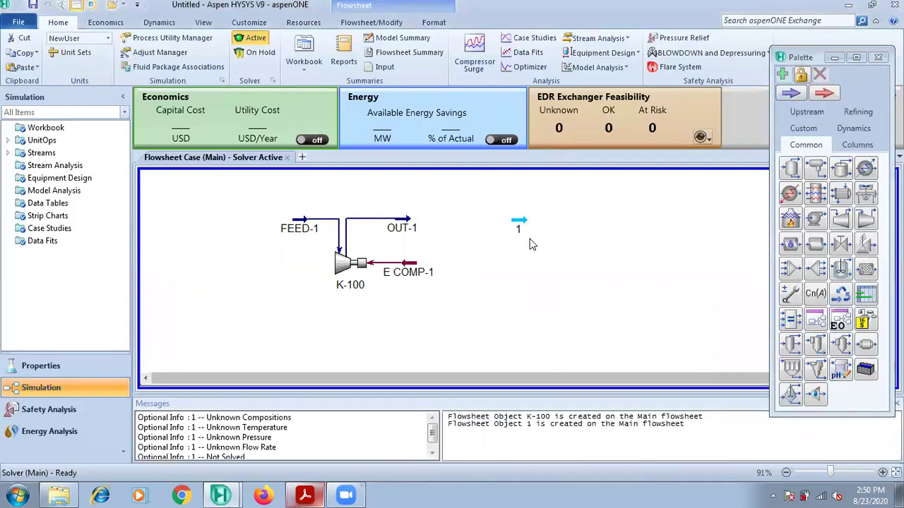
left_click(305, 495)
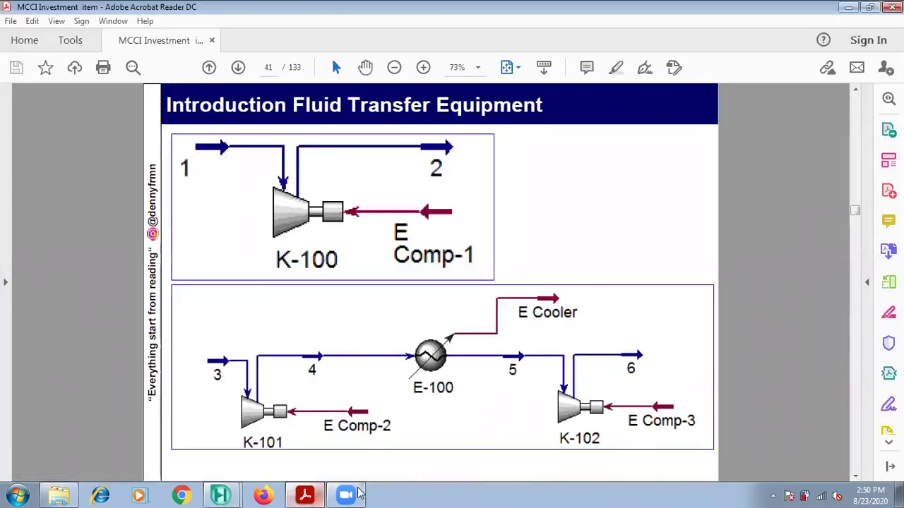
mouse_move(233, 494)
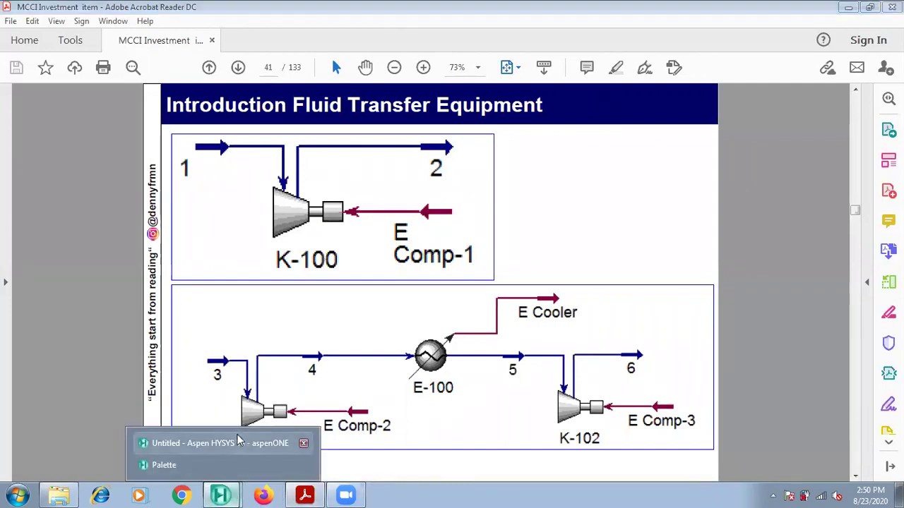
left_click(241, 435)
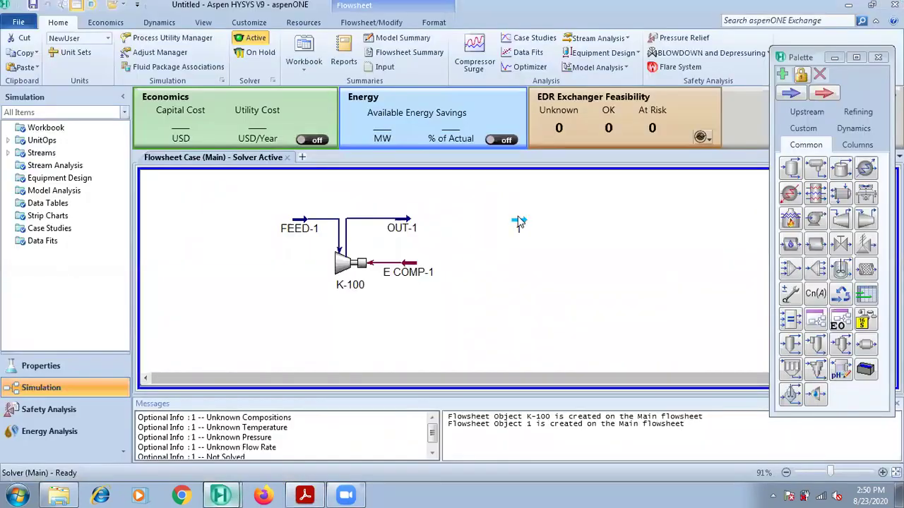
Step: Define the new material stream from FEED-1, copying its temperature, pressure, composition and molar flow
mouse_move(321, 240)
left_click(523, 226)
double_click(523, 225)
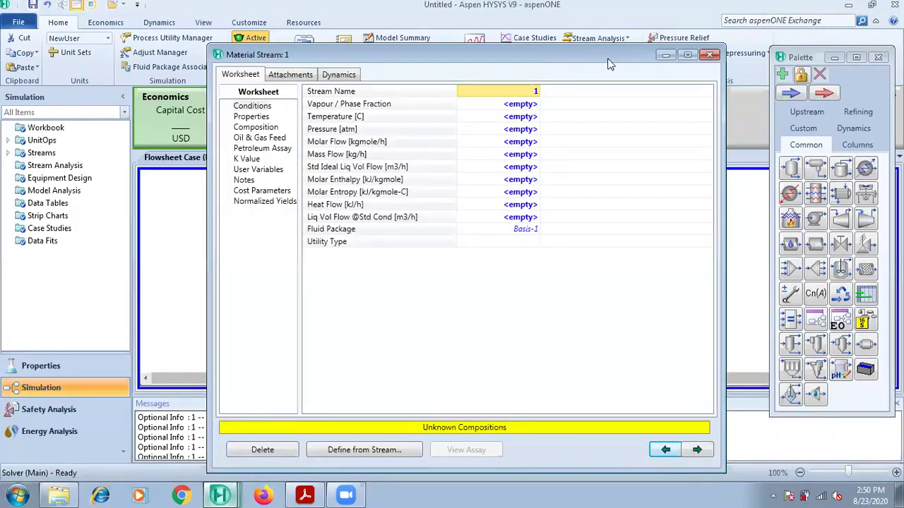
left_click_drag(608, 59, 622, 68)
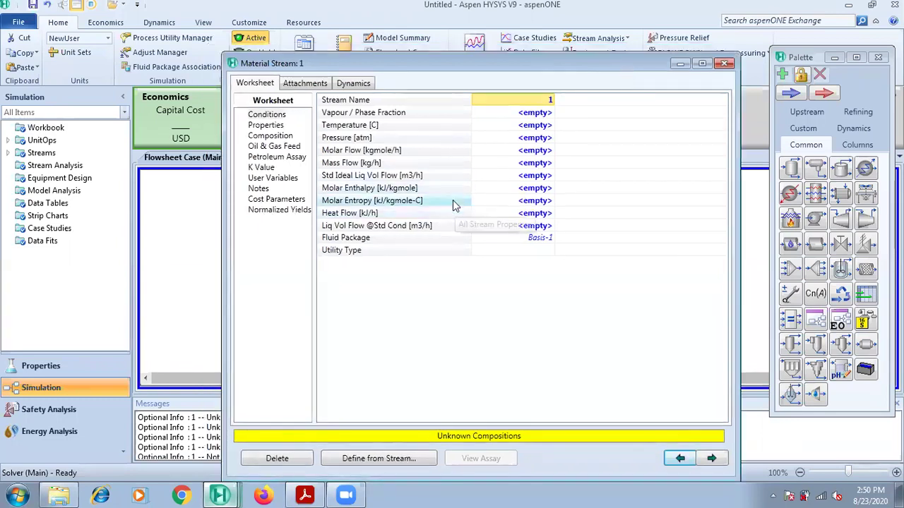
left_click(403, 458)
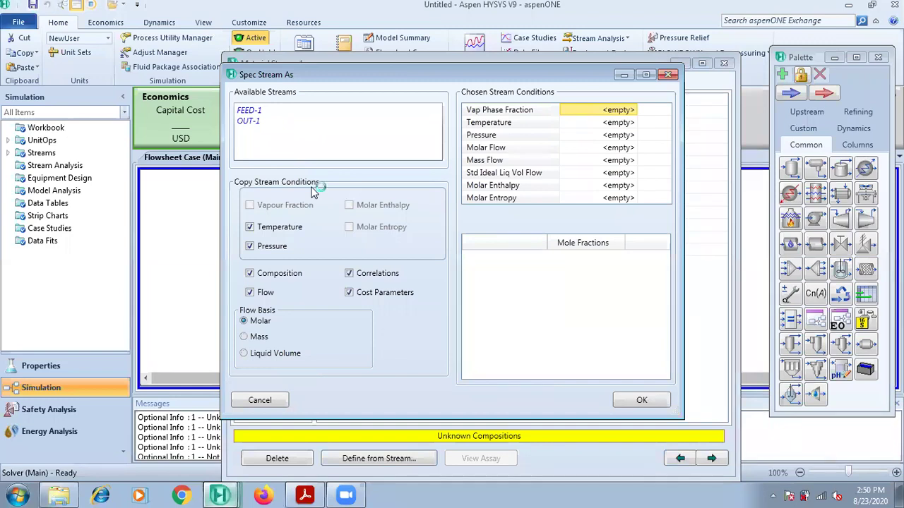
left_click(256, 114)
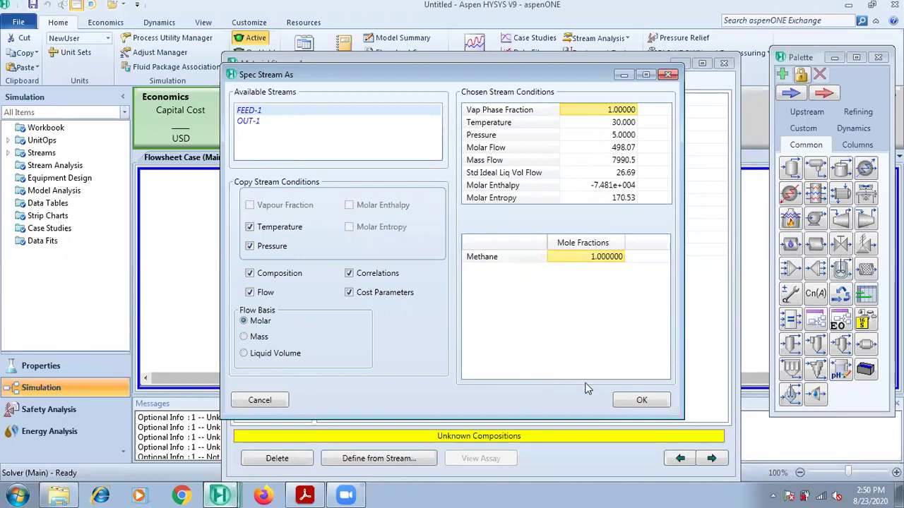
left_click(638, 400)
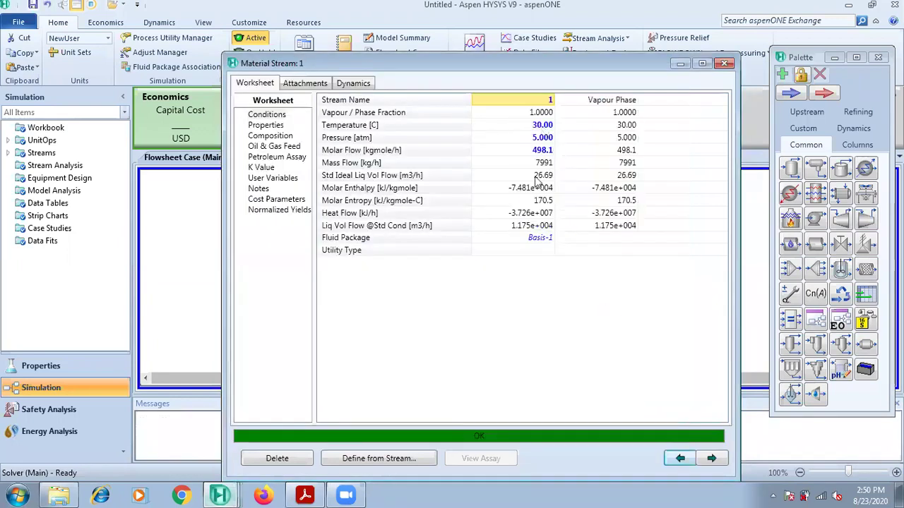
mouse_move(568, 204)
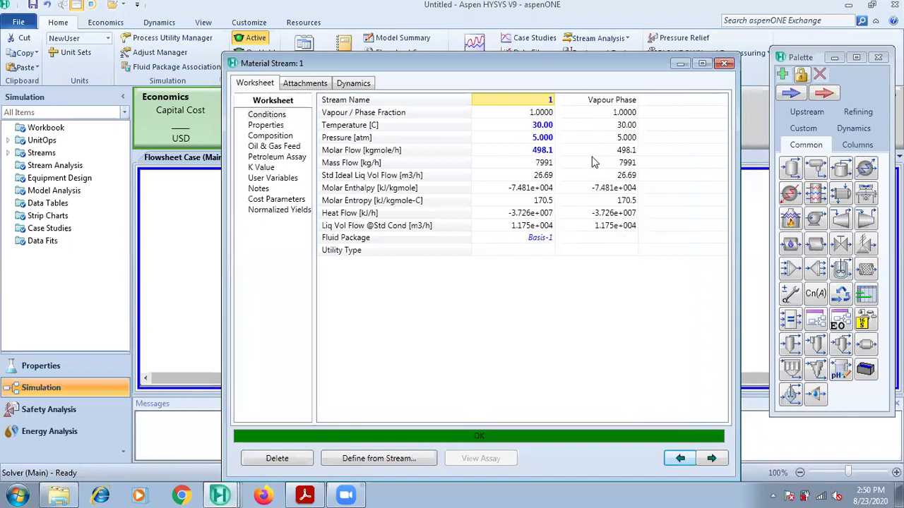
mouse_move(593, 162)
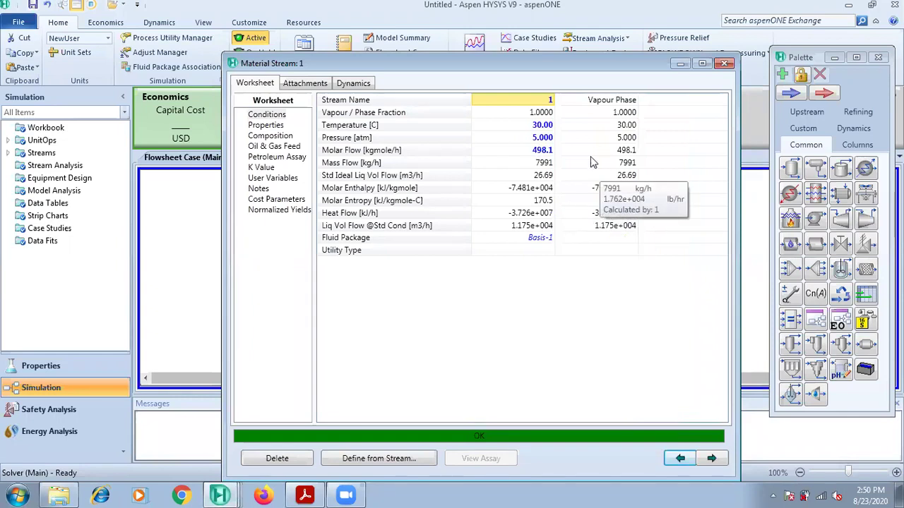
Step: Rename the copied material stream as FEED-2 and close its properties
left_click_drag(445, 64, 629, 99)
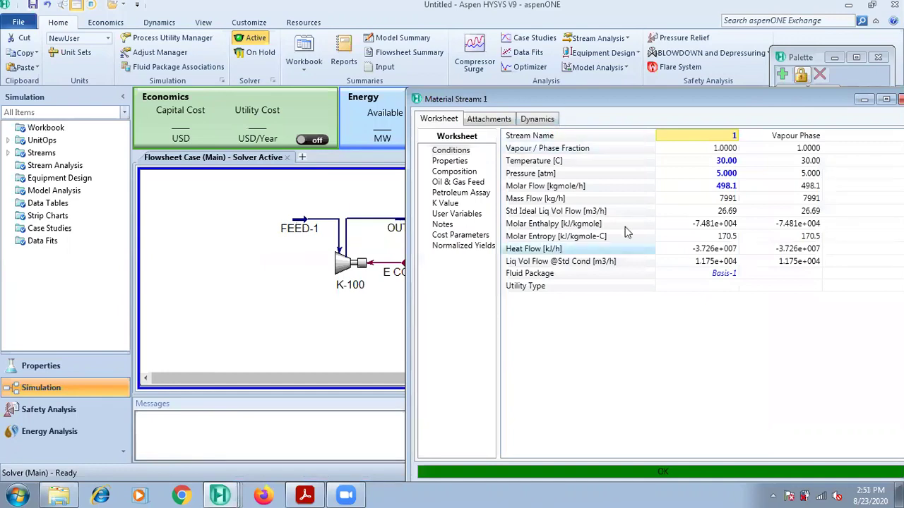
left_click_drag(681, 104, 491, 101)
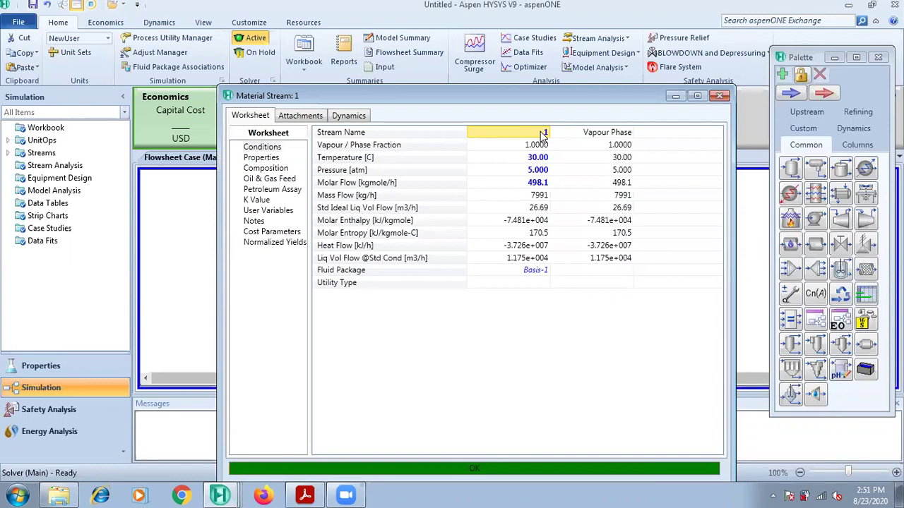
type("f")
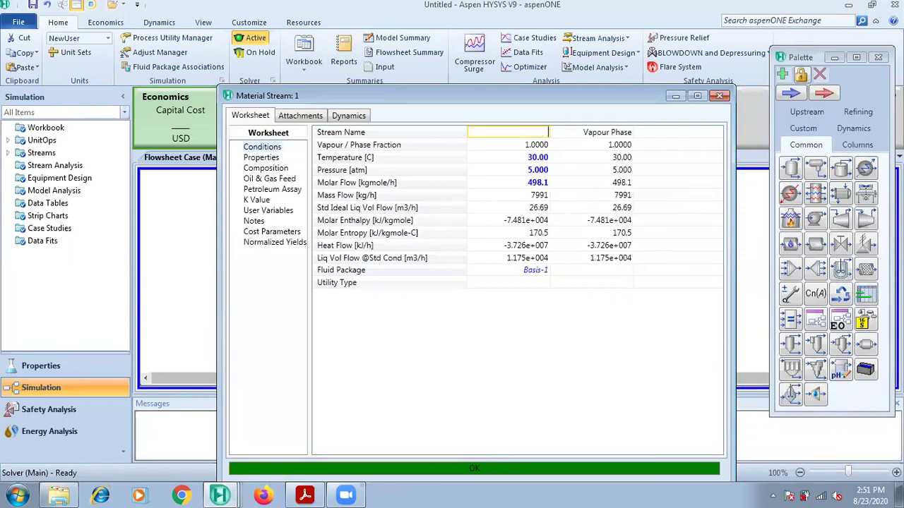
type("EED")
key("Return")
type("-2")
key("Return")
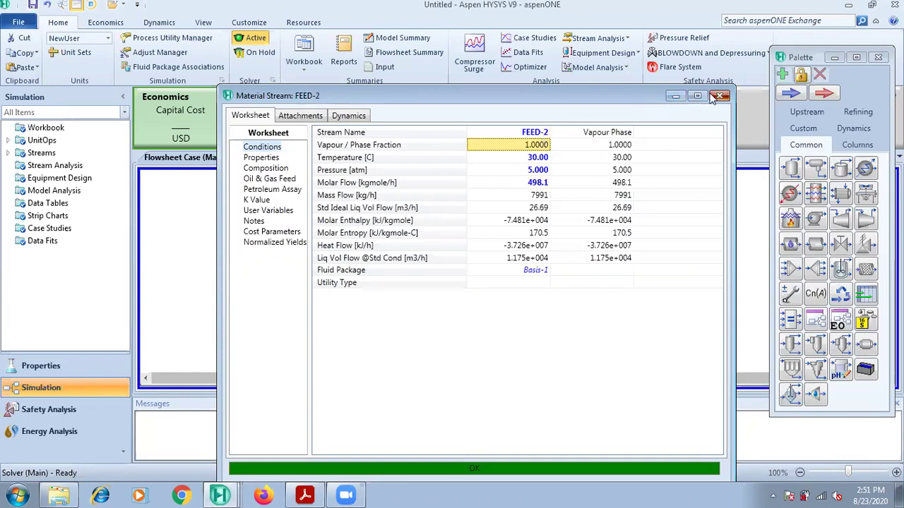
left_click(718, 95)
left_click(518, 230)
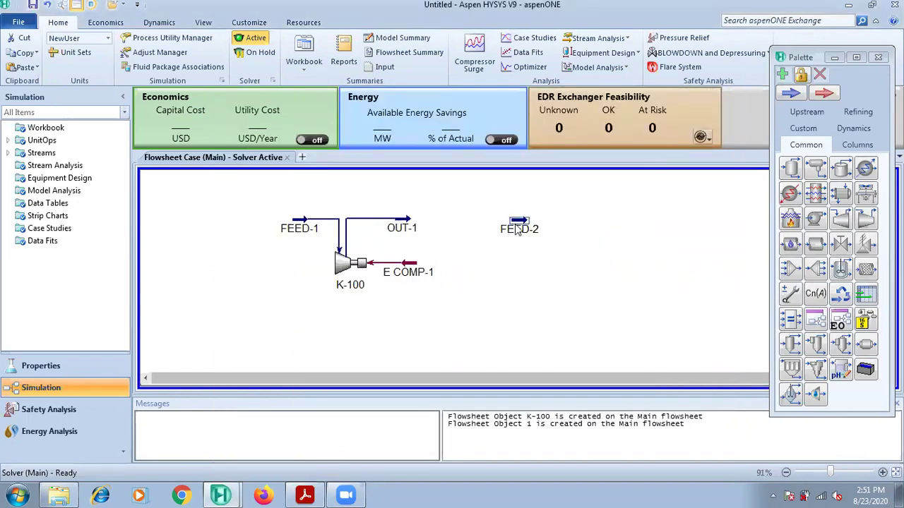
left_click(565, 252)
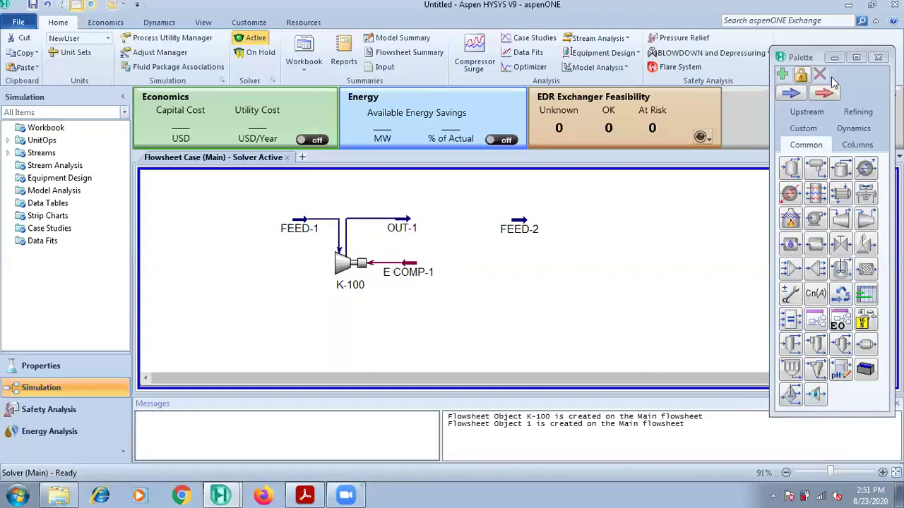
Step: Move the palette clear of the flowsheet and place a second compressor below and just beyond FEED-2
left_click_drag(810, 58, 819, 59)
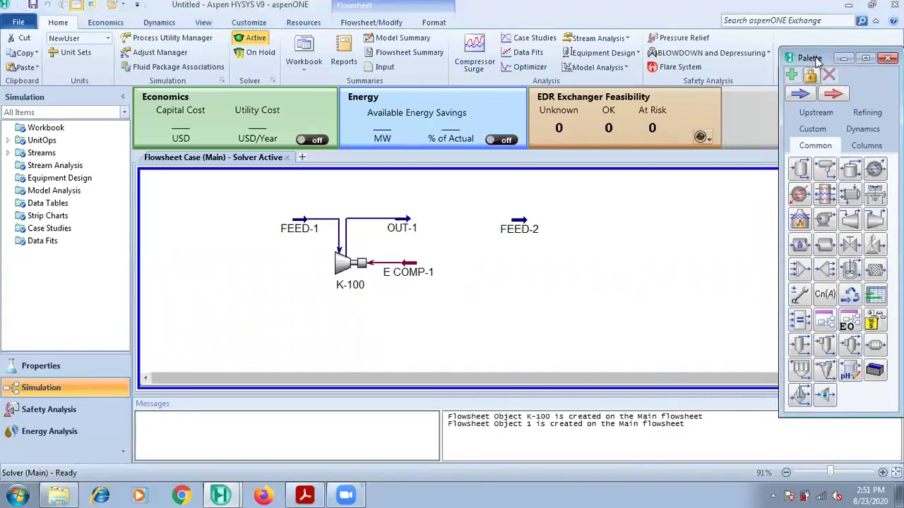
left_click(874, 220)
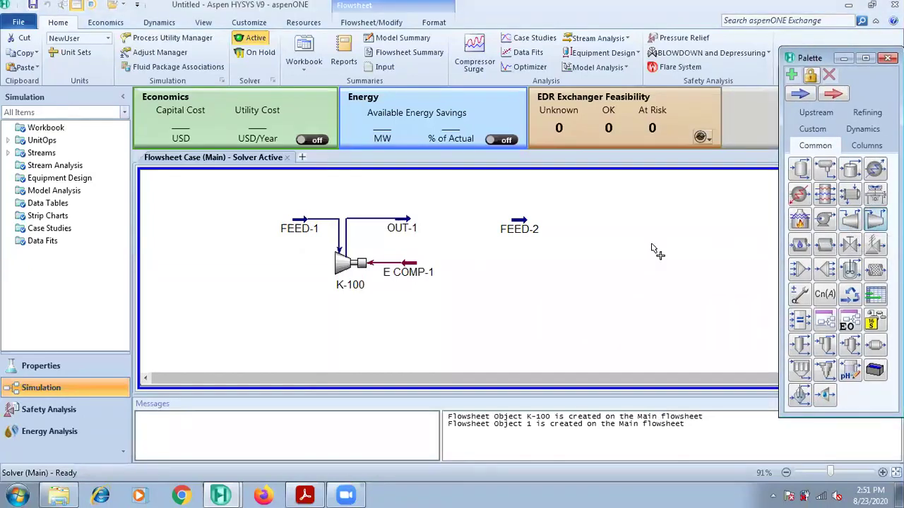
left_click(555, 274)
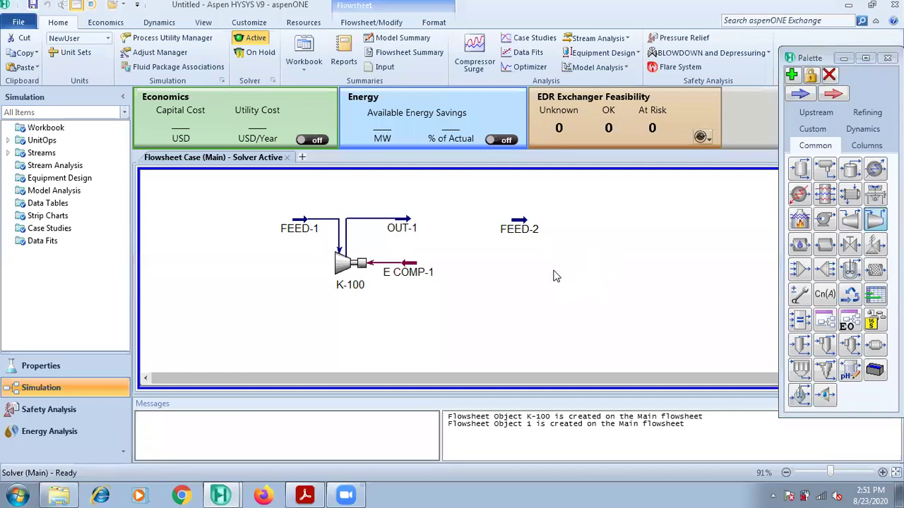
left_click(663, 241)
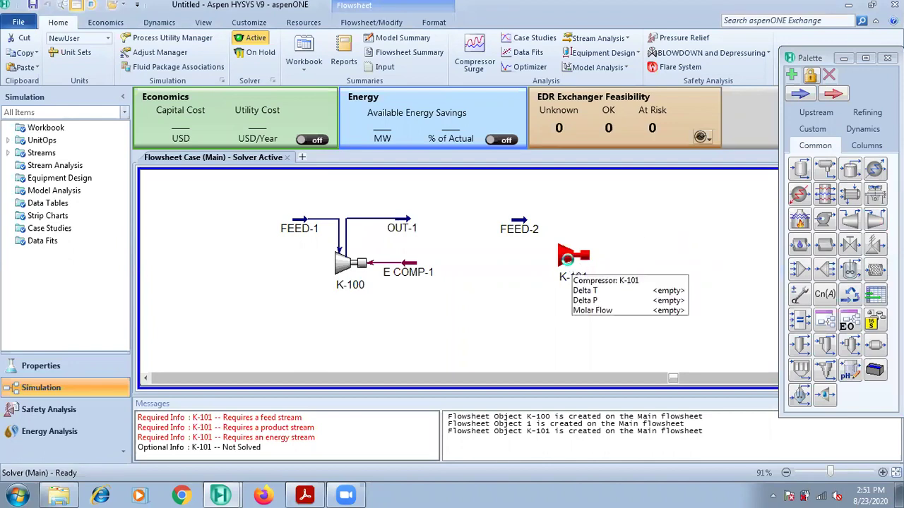
Step: Open the properties of compressor K-101, move its window clear, and assign FEED-2 as the inlet stream
double_click(569, 261)
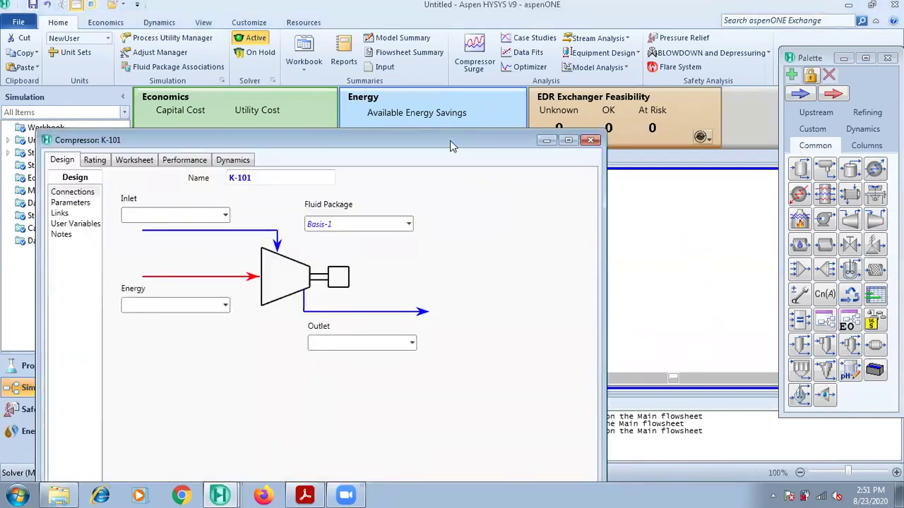
left_click_drag(452, 146, 528, 84)
left_click(301, 154)
left_click(397, 199)
left_click_drag(403, 80, 410, 111)
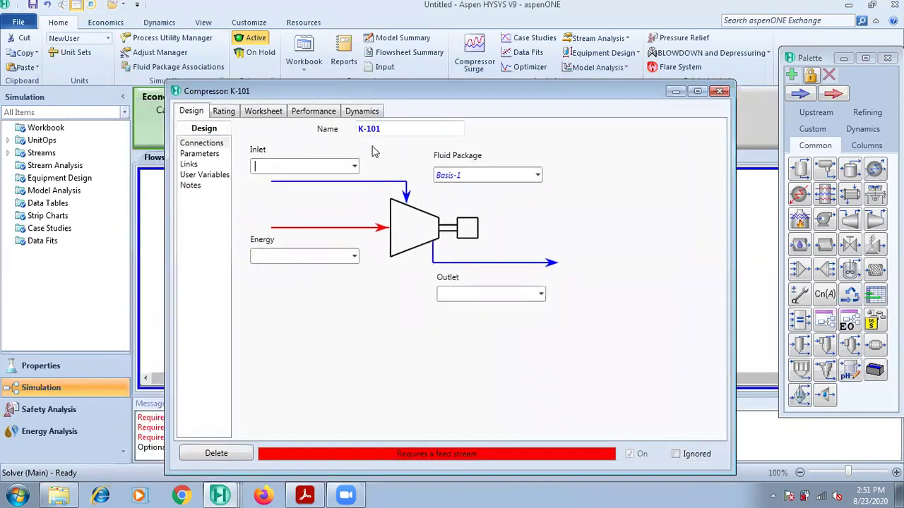
left_click(352, 167)
left_click(272, 177)
Step: Name the outlet stream of K-101 TO COOLER and its energy stream E COMP-2
left_click(493, 298)
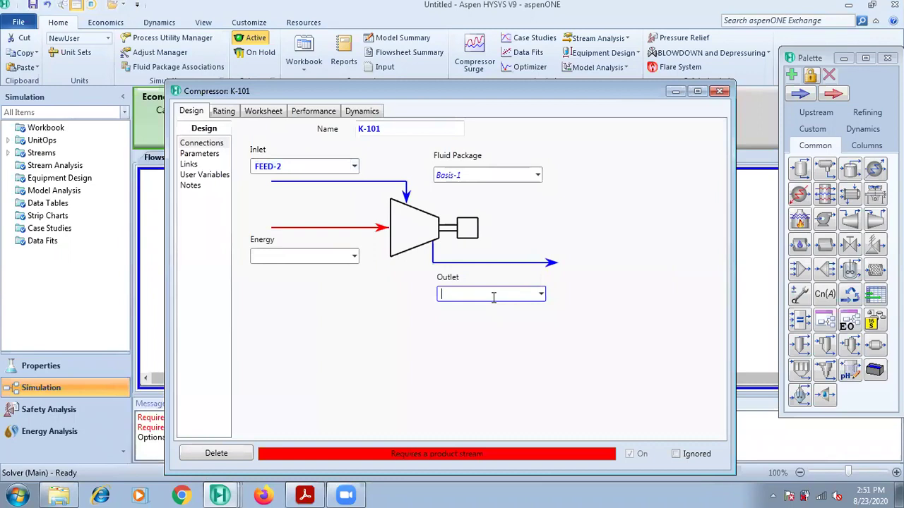
type("tO COOLER")
key("Return")
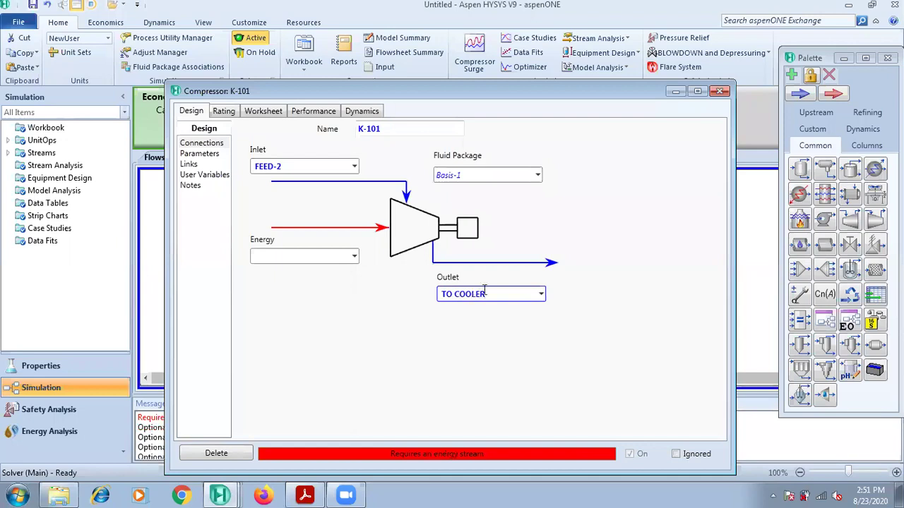
left_click(339, 257)
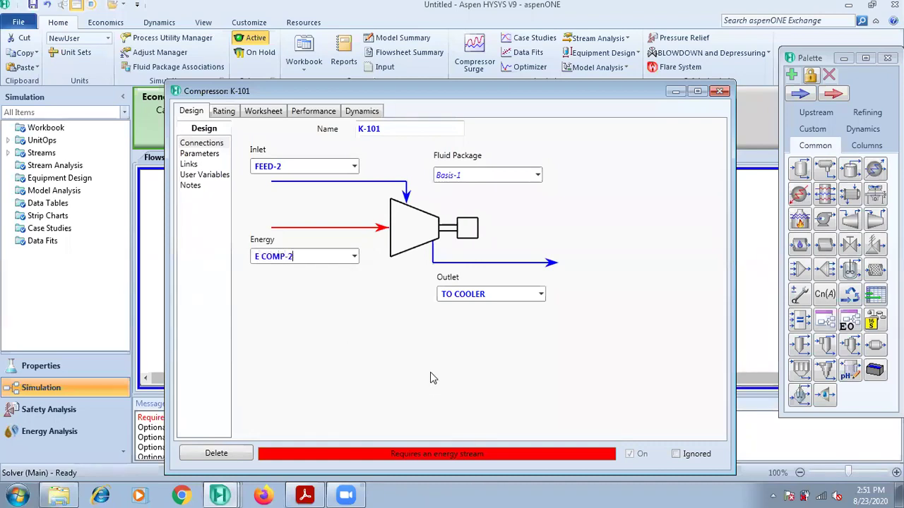
key("Return")
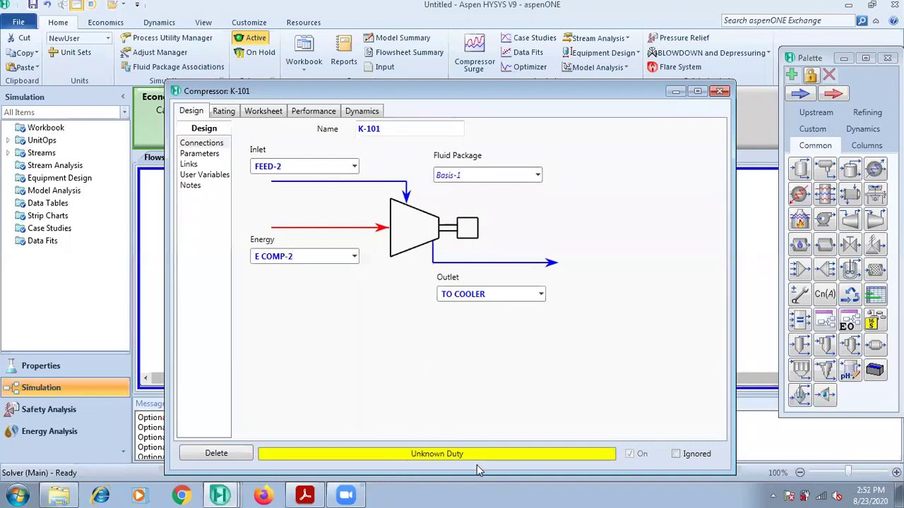
Step: Check the first-stage discharge pressure for method 2 in the Case-2 text in Acrobat Reader, and return to HYSYS
left_click(305, 495)
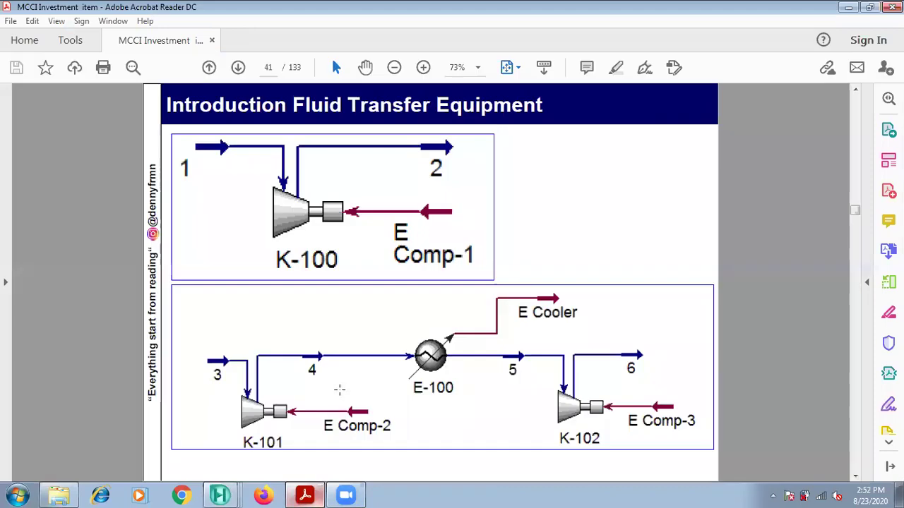
scroll(332, 374, "up", 2)
left_click_drag(188, 302, 626, 302)
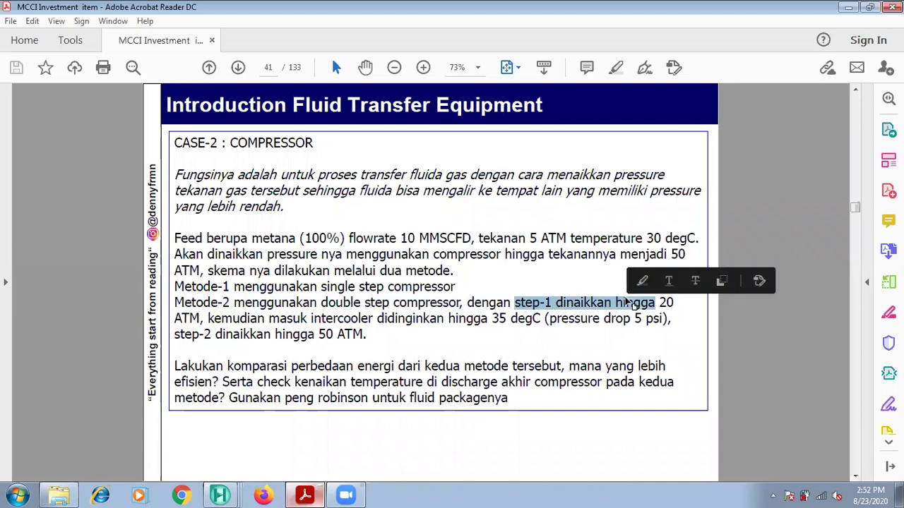
left_click(169, 320)
left_click_drag(175, 318, 264, 319)
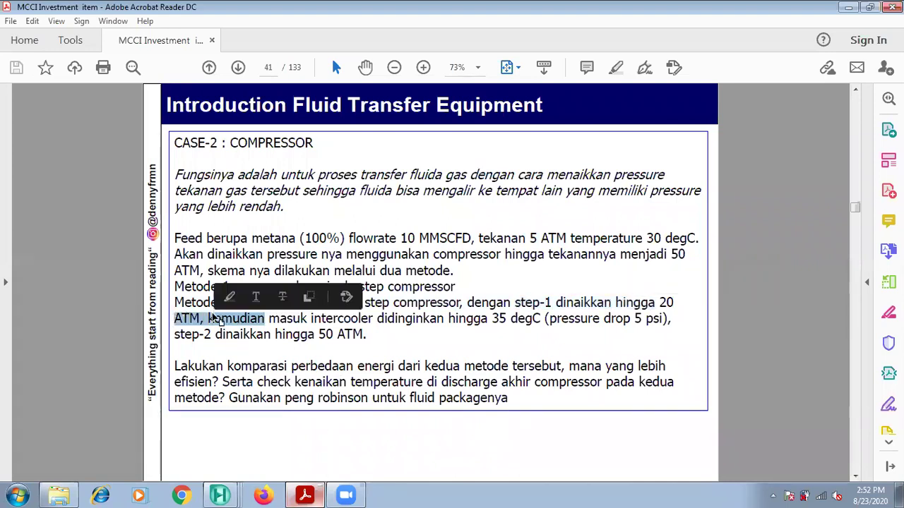
left_click(220, 496)
left_click(233, 421)
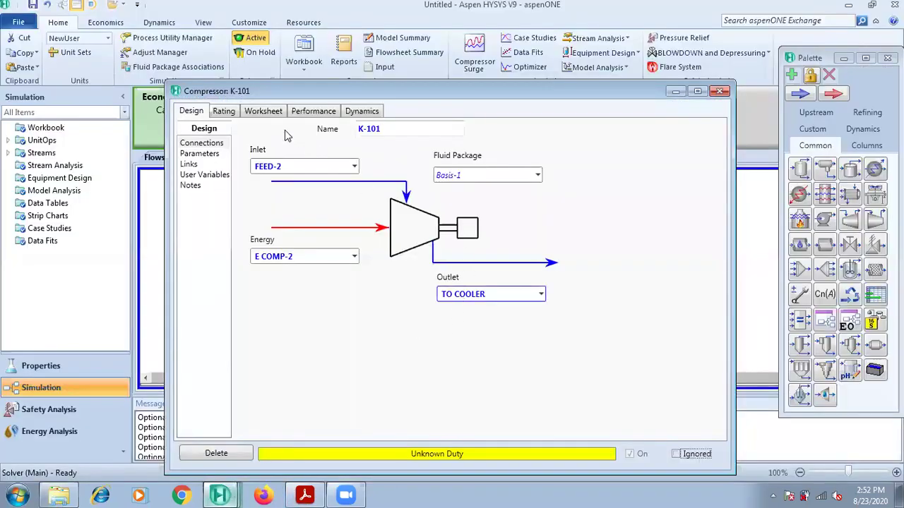
Step: Set the TO COOLER stream pressure to 20 atm in K-101's worksheet and close the compressor window
left_click(261, 111)
left_click(500, 168)
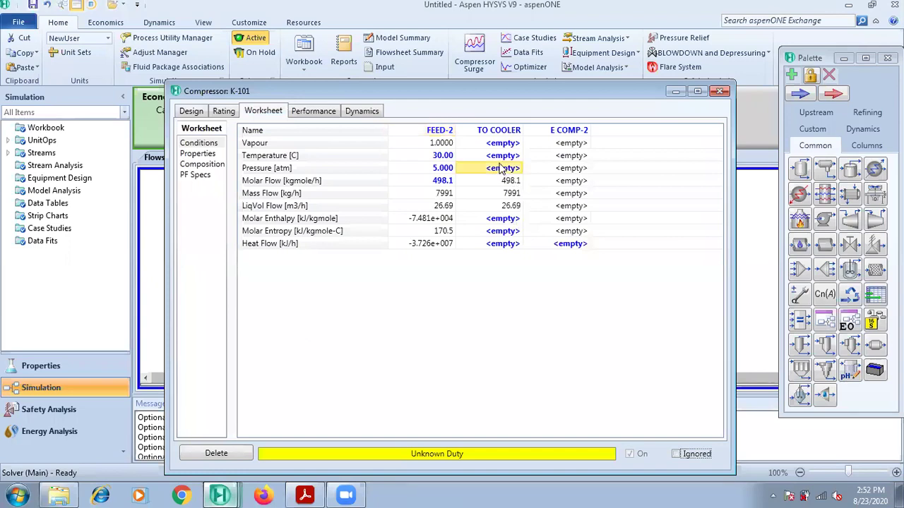
type("20")
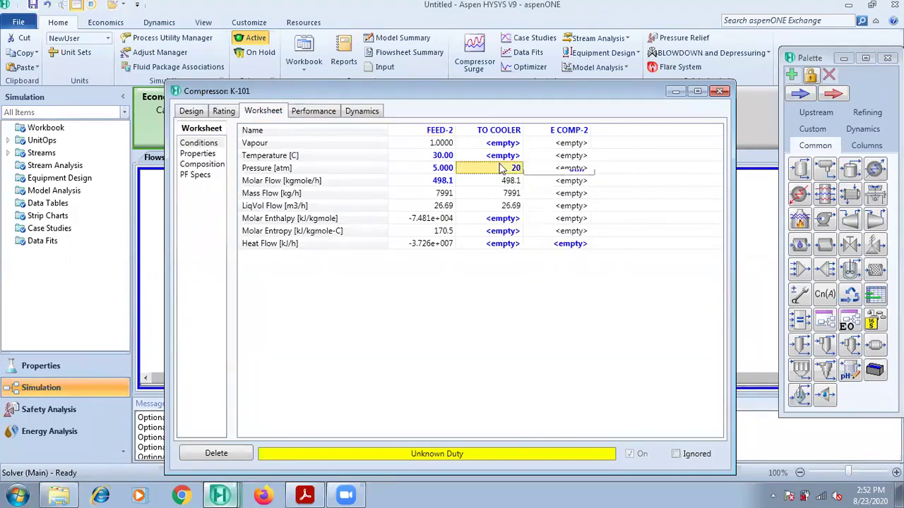
key("Return")
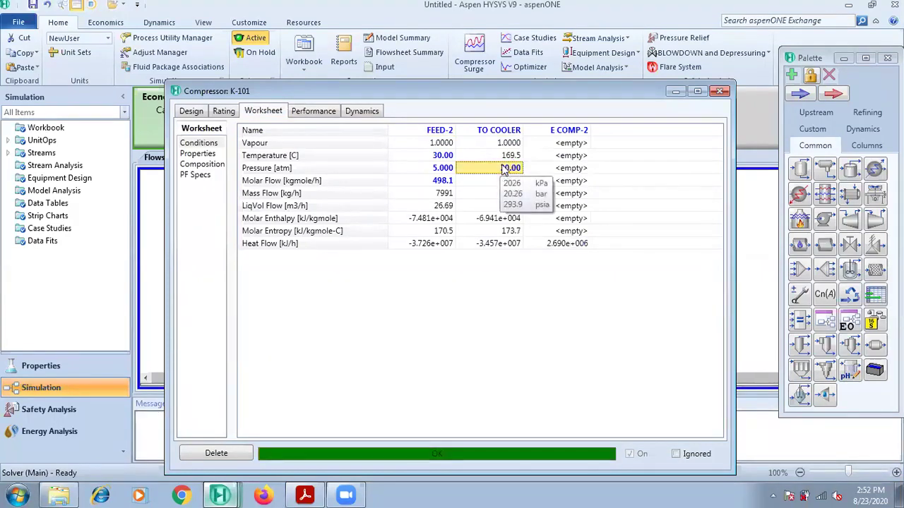
left_click(719, 90)
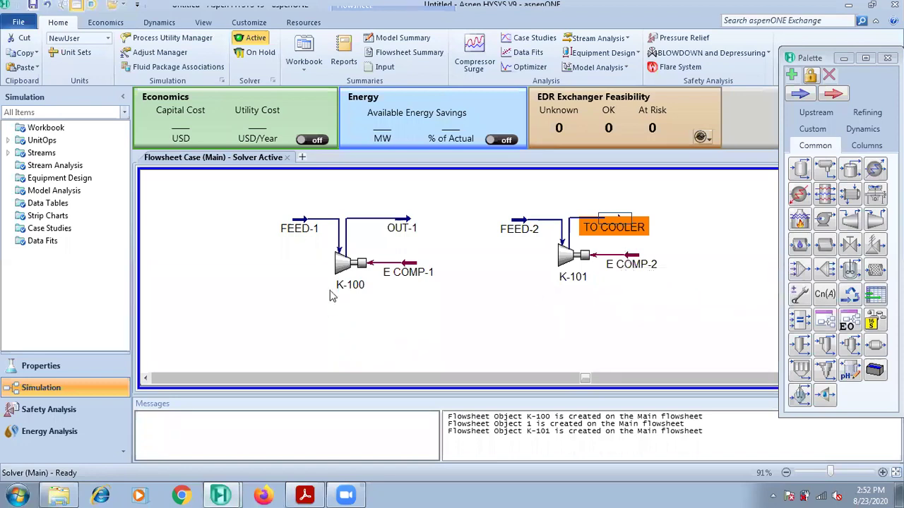
Step: Show the heat flow tables of E COMP-1 and E COMP-2 on the flowsheet and place each below its compressor
right_click(417, 275)
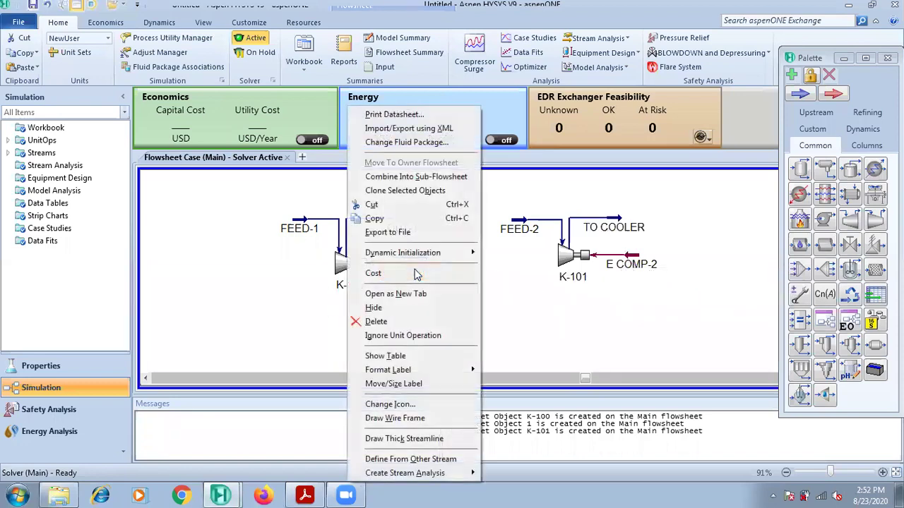
left_click(415, 355)
left_click_drag(465, 294, 327, 332)
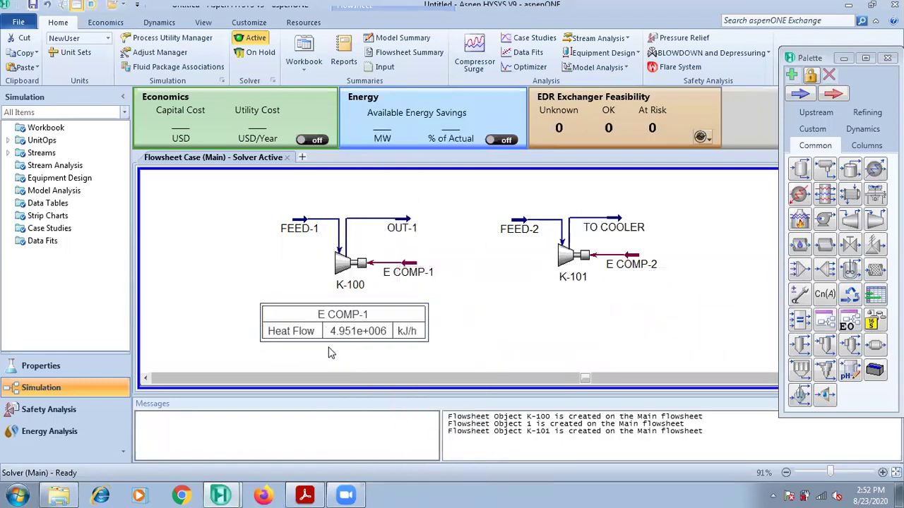
right_click(630, 256)
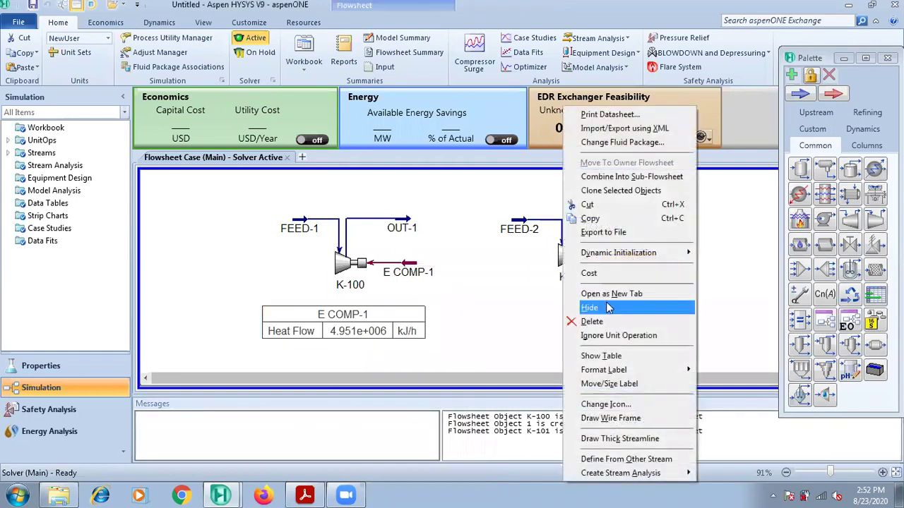
left_click(611, 357)
left_click_drag(644, 289, 535, 336)
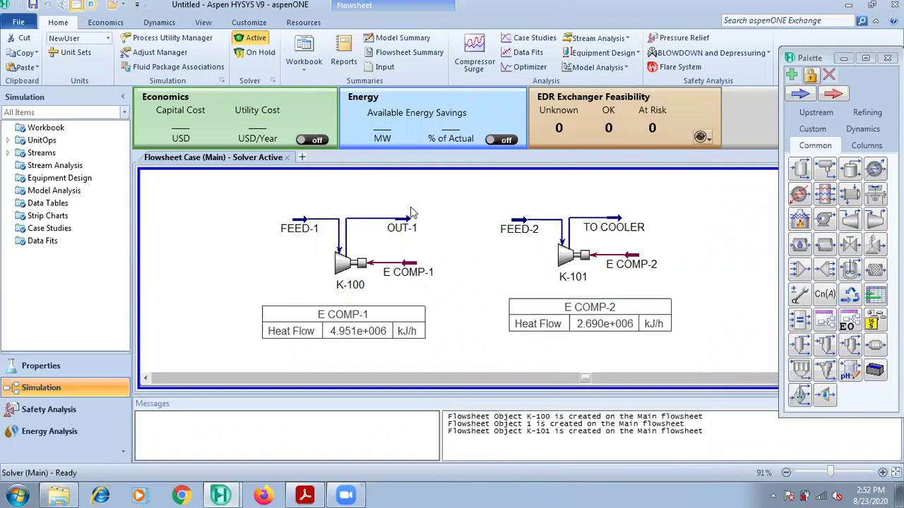
Step: Show the property tables of streams OUT-1 and TO COOLER on the flowsheet and place each above its compressor
right_click(408, 228)
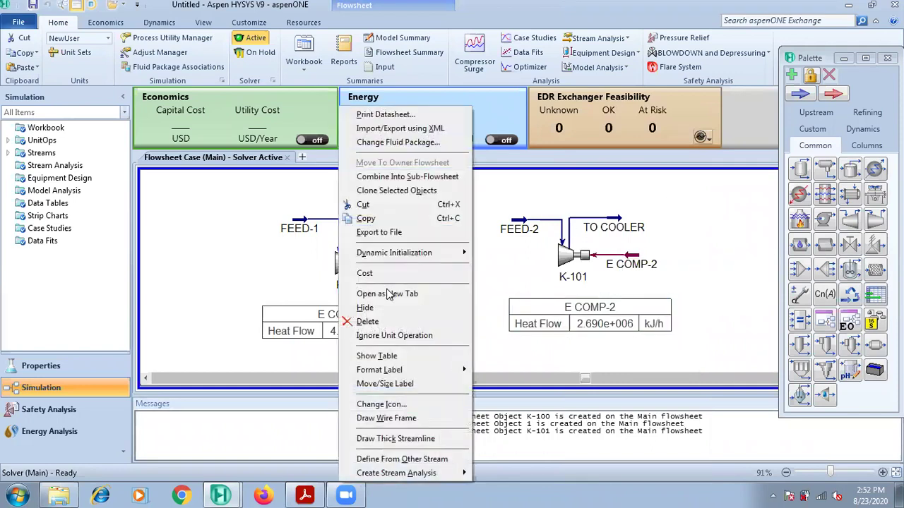
left_click_drag(302, 184, 339, 203)
left_click_drag(421, 269, 426, 272)
left_click_drag(484, 257, 359, 186)
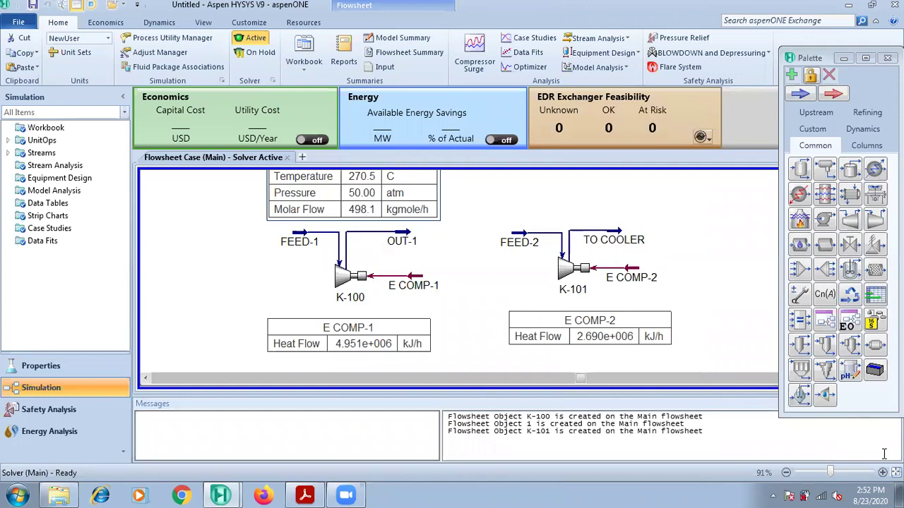
left_click_drag(830, 473, 828, 472)
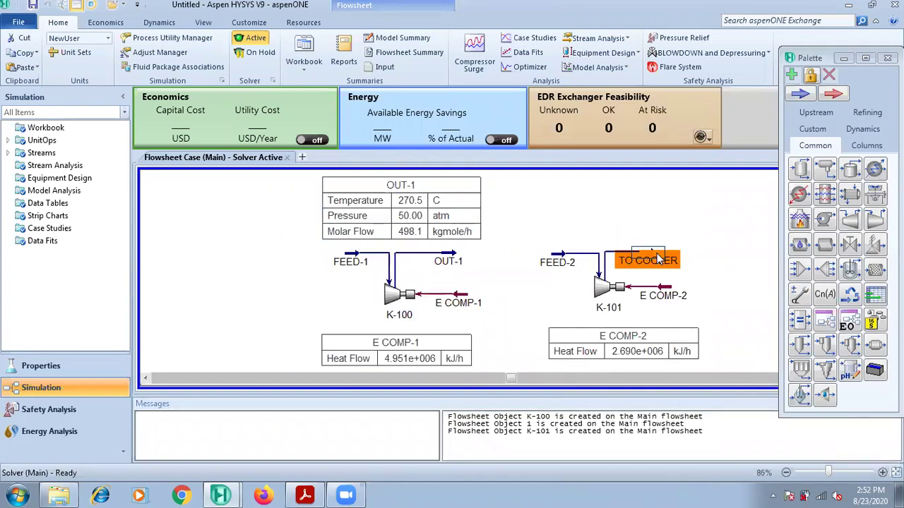
right_click(609, 258)
left_click(639, 356)
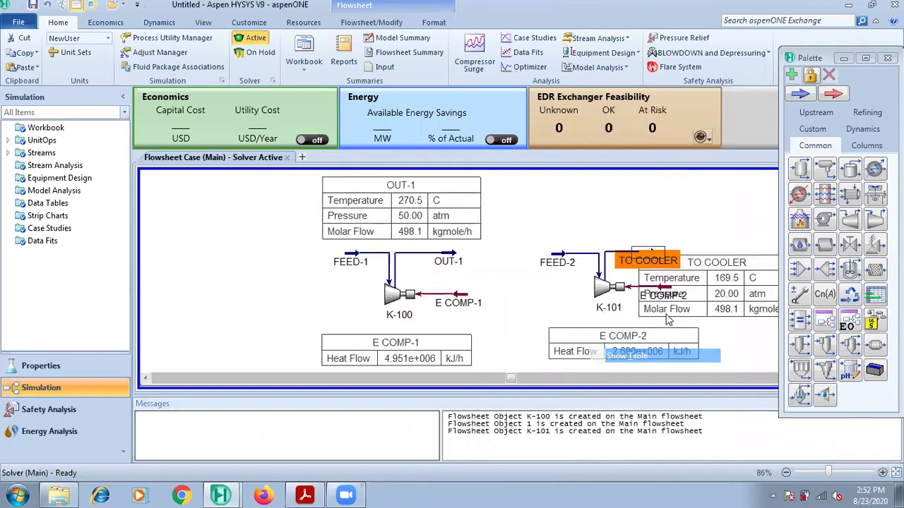
left_click_drag(694, 285, 600, 203)
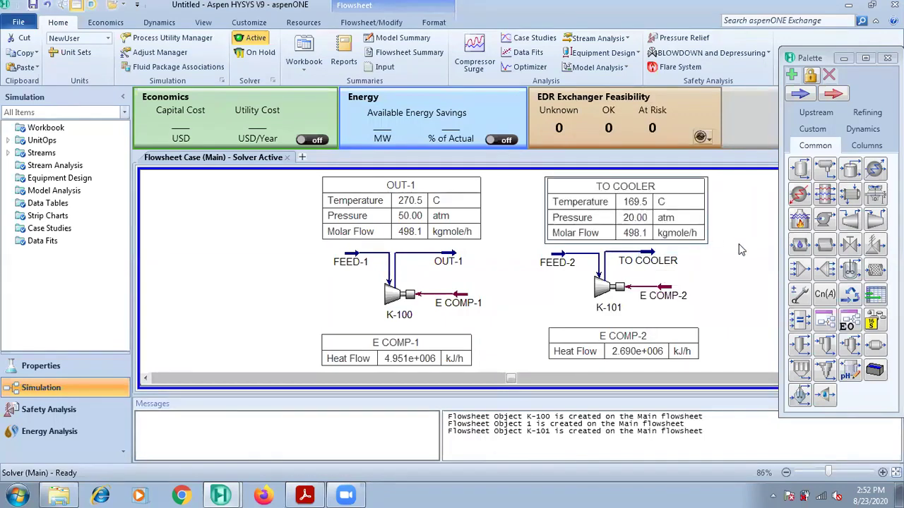
Step: Move the palette clear of the free flowsheet area and place a cooler beyond the TO COOLER stream
left_click_drag(812, 65, 64, 87)
left_click(805, 254)
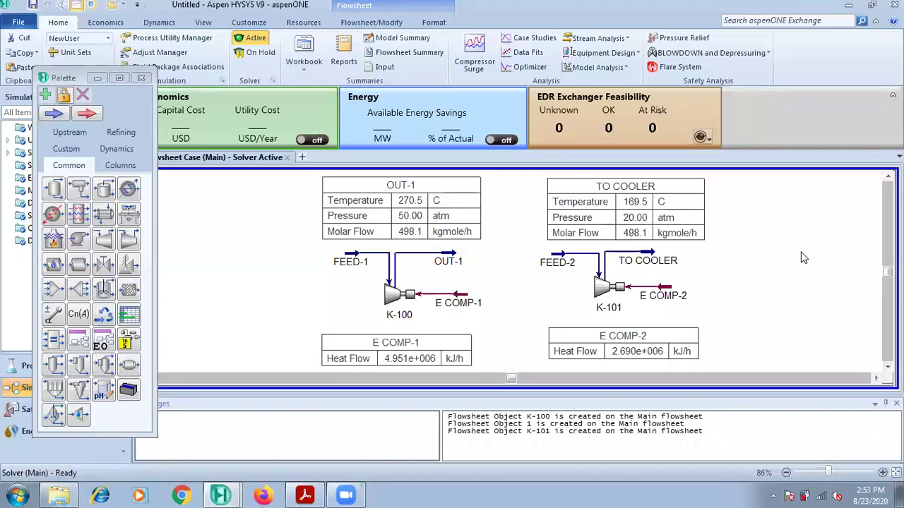
left_click(131, 189)
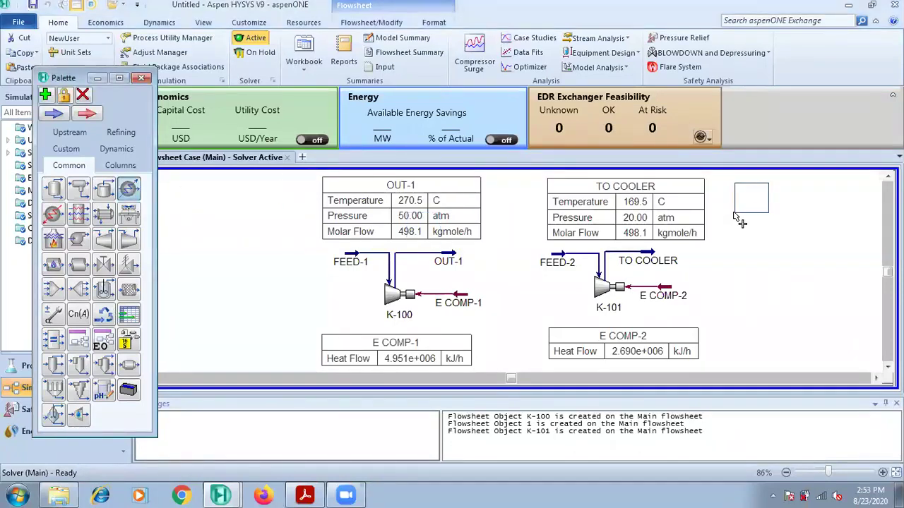
left_click(747, 267)
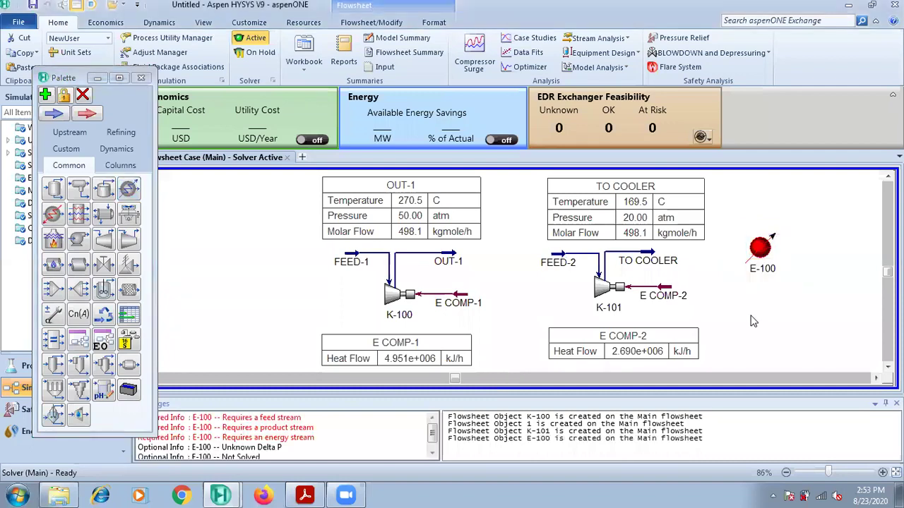
Step: Open cooler E-100, assign TO COOLER as its inlet, and name its outlet stream OUT COOLER
double_click(763, 255)
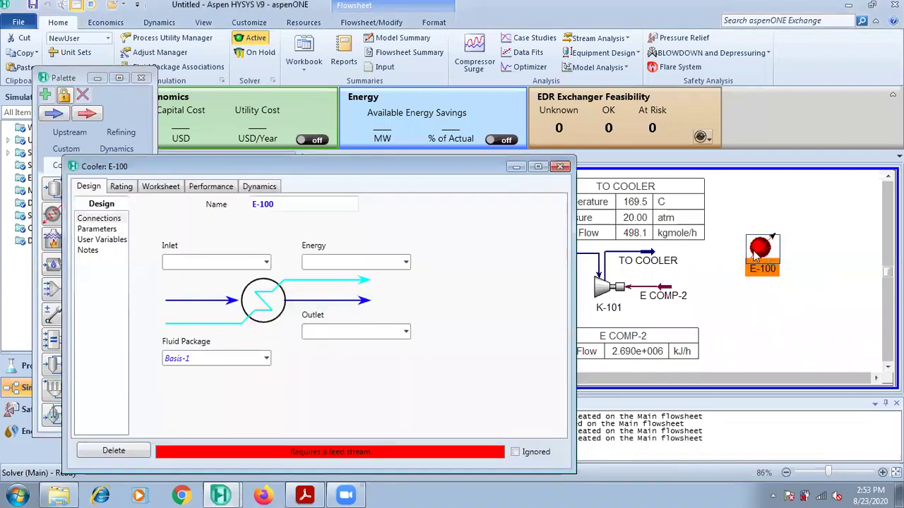
left_click(266, 262)
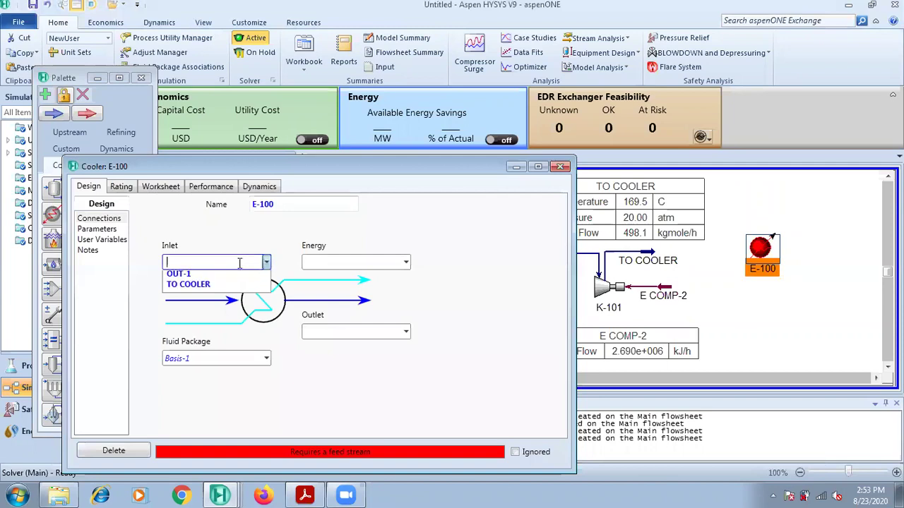
left_click(212, 284)
left_click(322, 334)
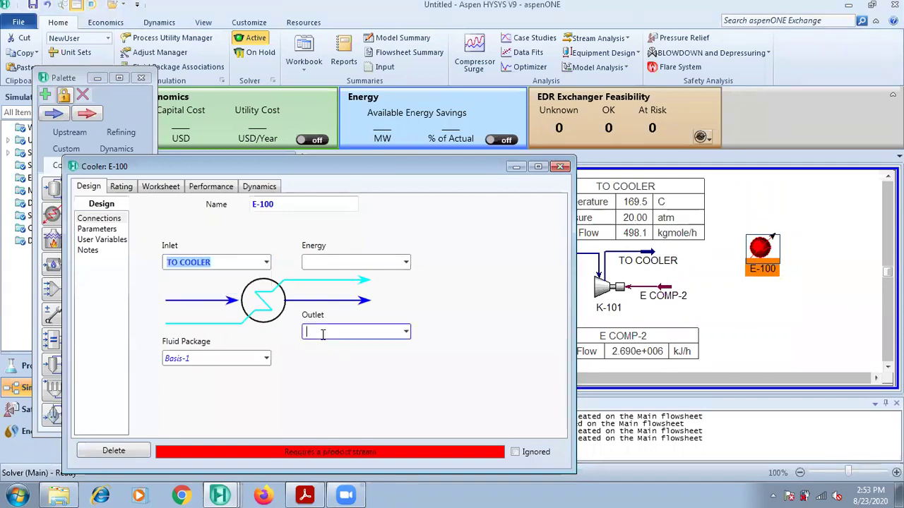
type("out")
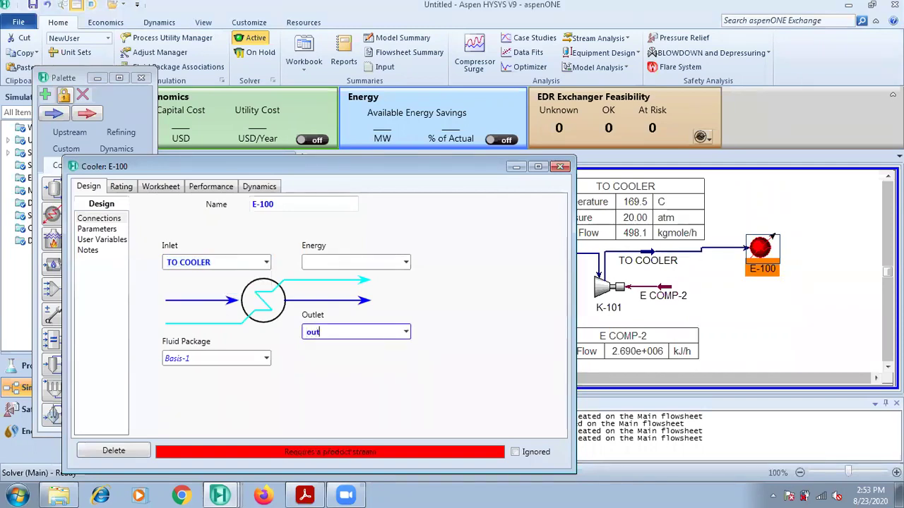
key("BackSpace")
type("OUT COOLER")
key("Return")
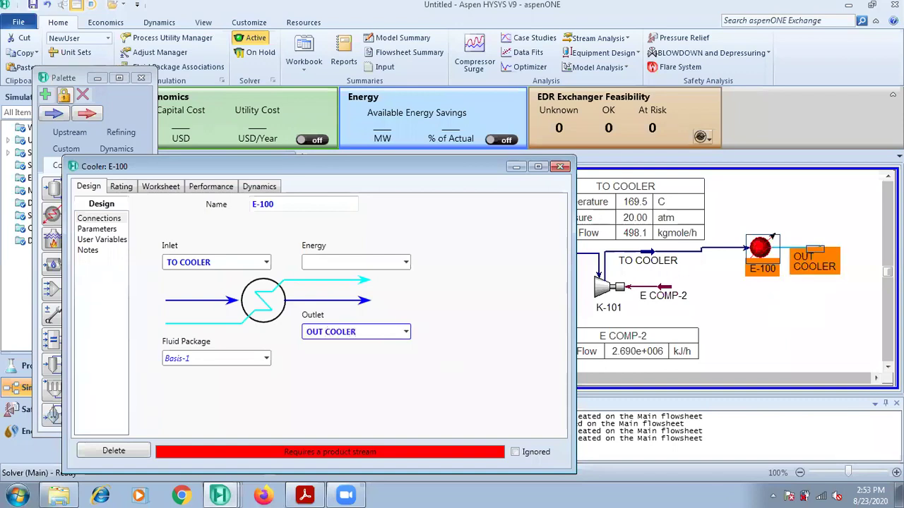
Step: Name the energy stream of cooler E-100 E COOLER
left_click(318, 262)
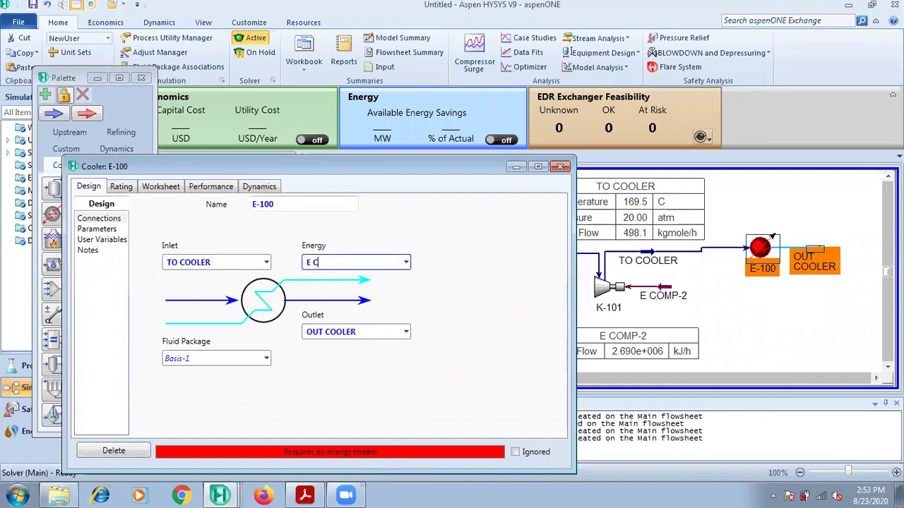
type("E COOLER")
key("Return")
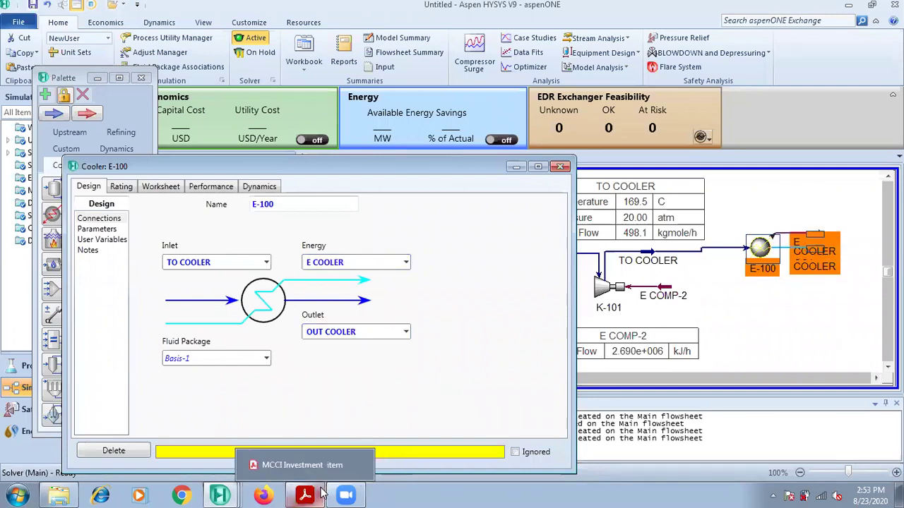
Step: Check the intercooler pressure drop in the case PDF and set the Delta P of cooler E-100 to 5 psi
left_click(319, 492)
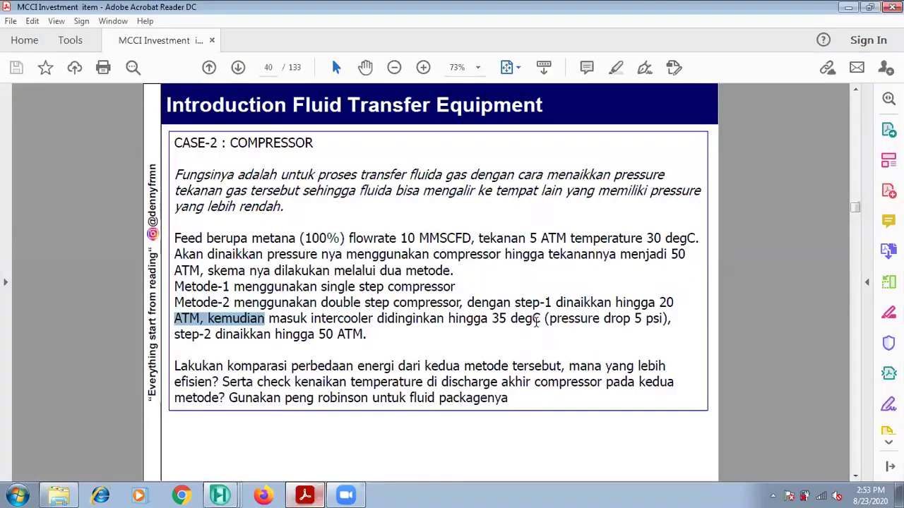
left_click_drag(544, 319, 671, 318)
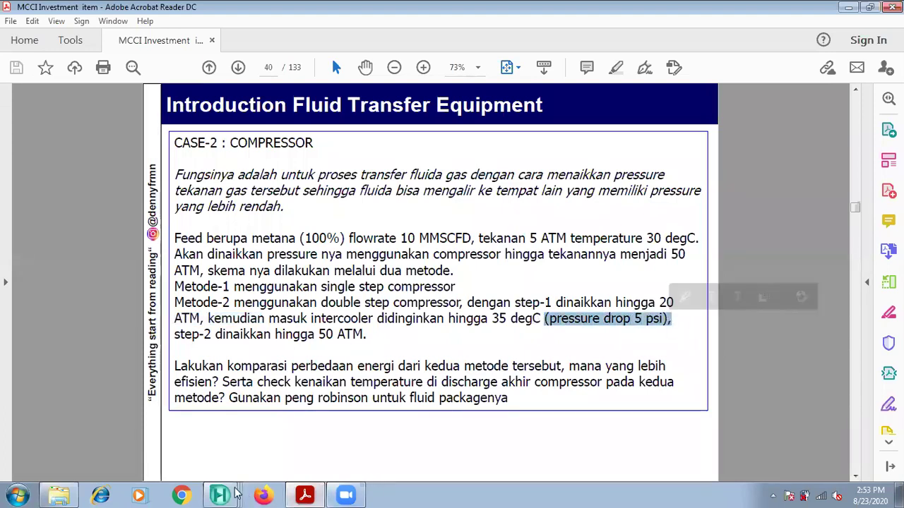
mouse_move(219, 495)
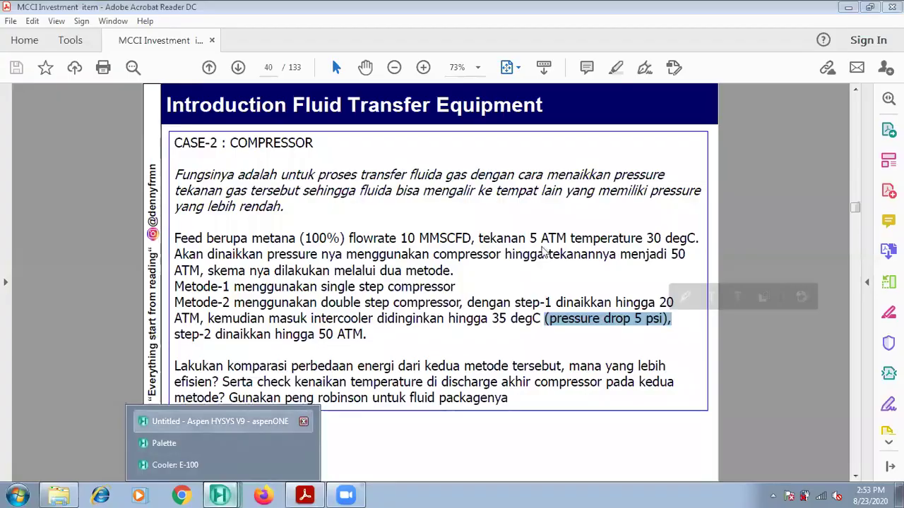
left_click(231, 423)
left_click(99, 230)
left_click(238, 225)
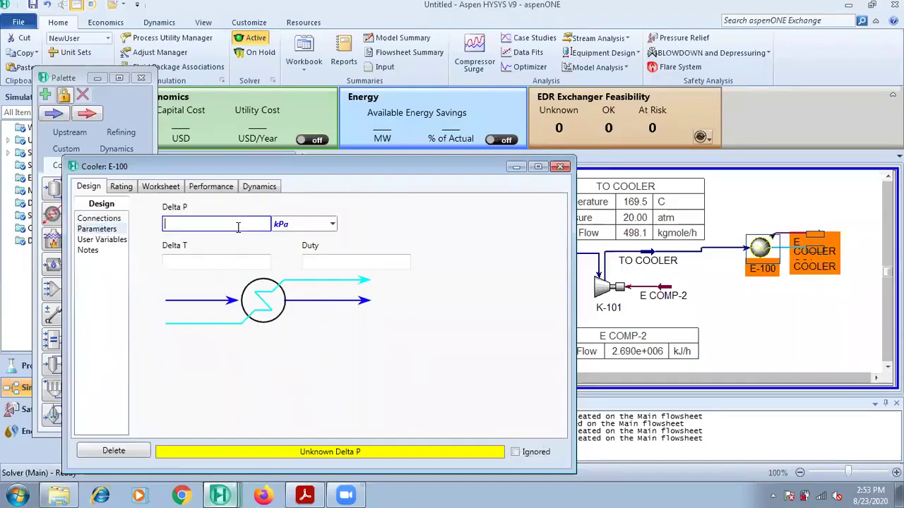
type("5")
left_click(332, 224)
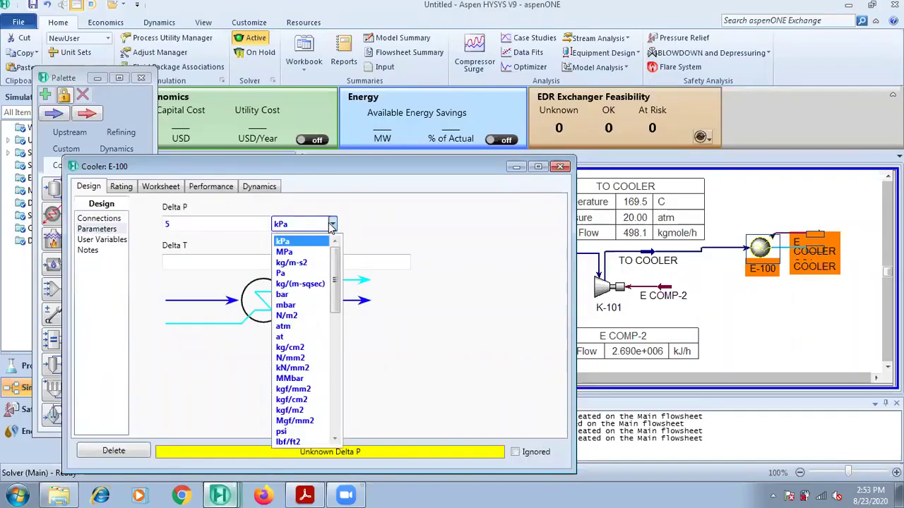
left_click_drag(336, 266, 336, 315)
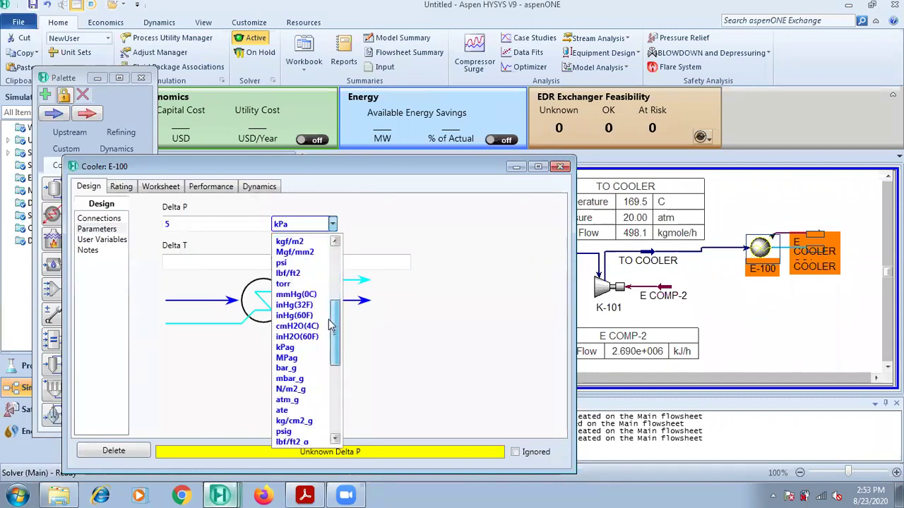
left_click(297, 284)
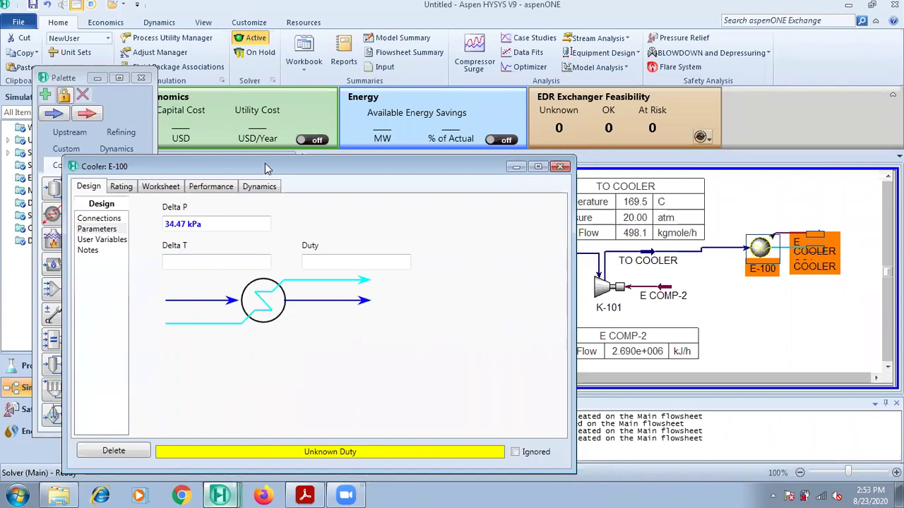
Step: Check the cooling target in the case PDF and set the OUT COOLER temperature to 35 C in the cooler's worksheet
left_click_drag(438, 151, 611, 126)
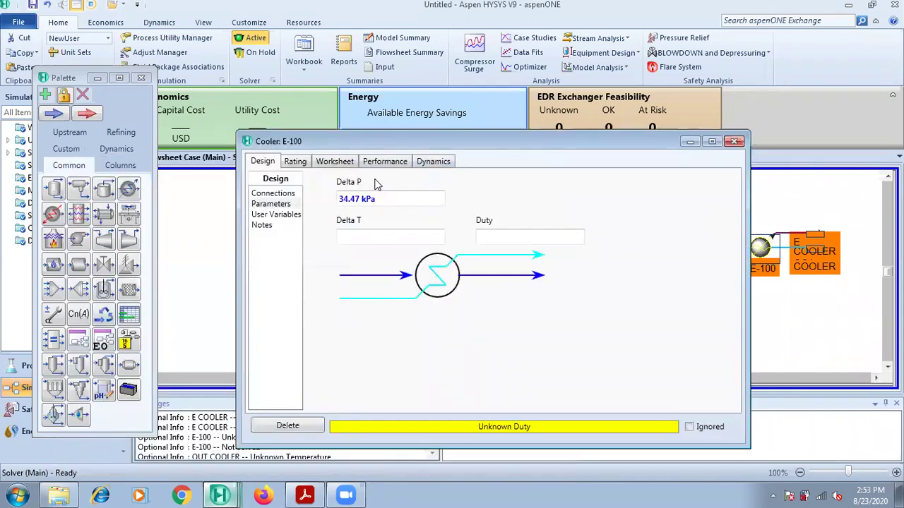
left_click(336, 161)
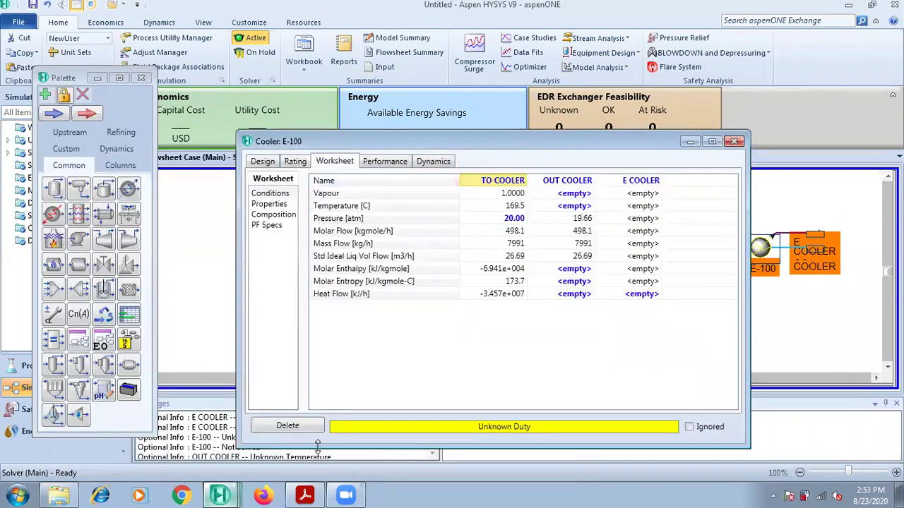
left_click(305, 495)
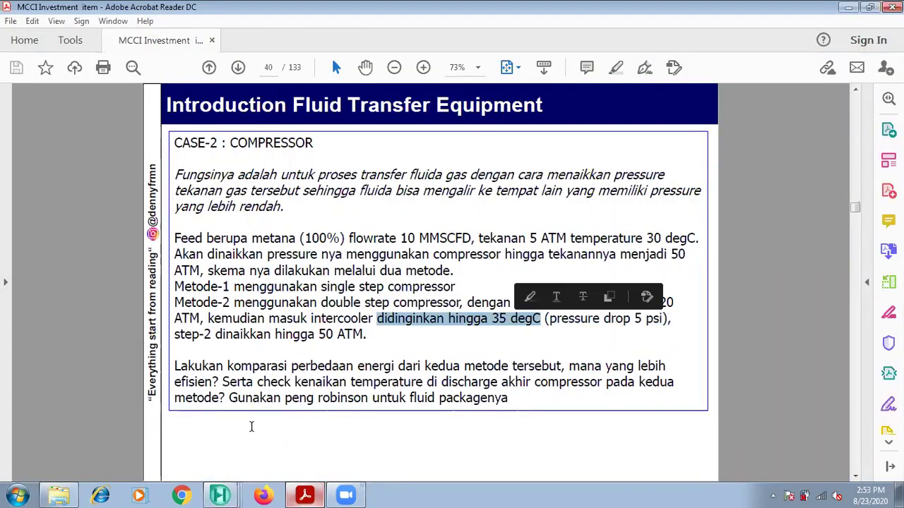
key("alt+Tab")
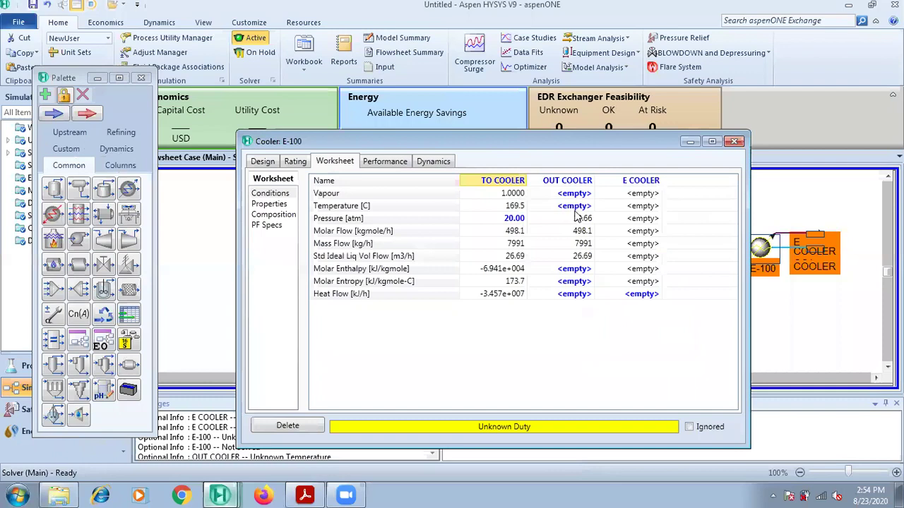
left_click(573, 209)
type("3")
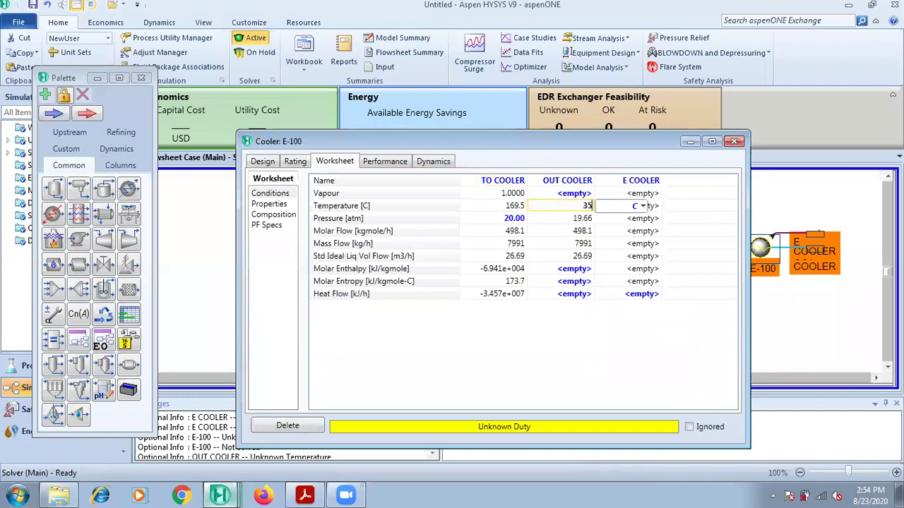
type("5")
key("Return")
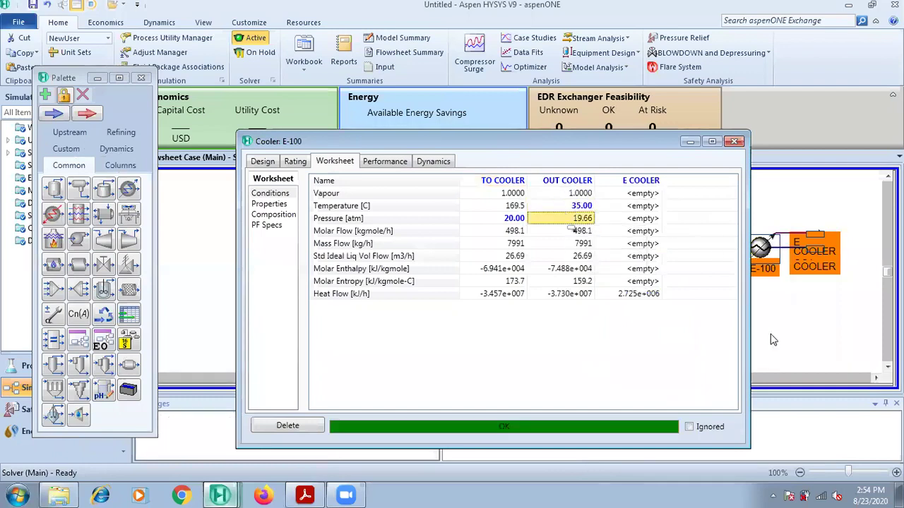
Step: Separate the E COOLER stream upward from the cooler, close the cooler's window, and align E-100 with its inlet line
left_click_drag(811, 240, 827, 202)
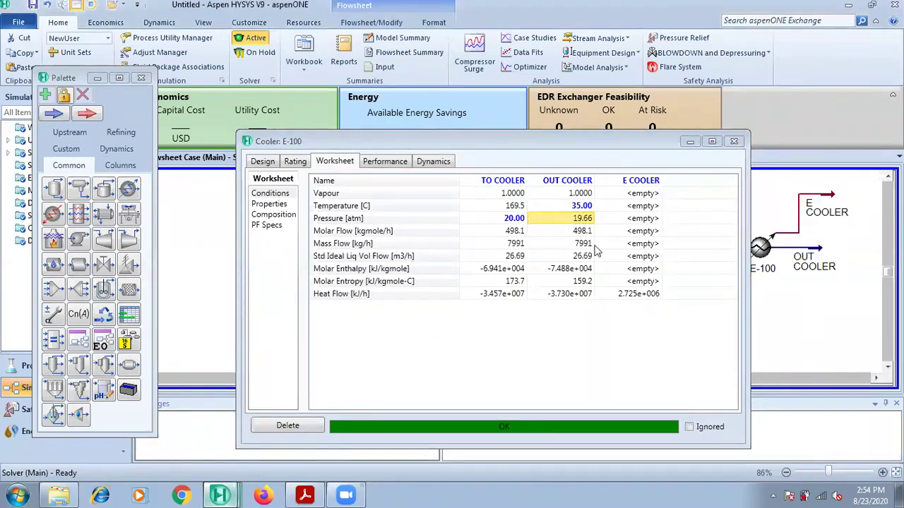
left_click(733, 141)
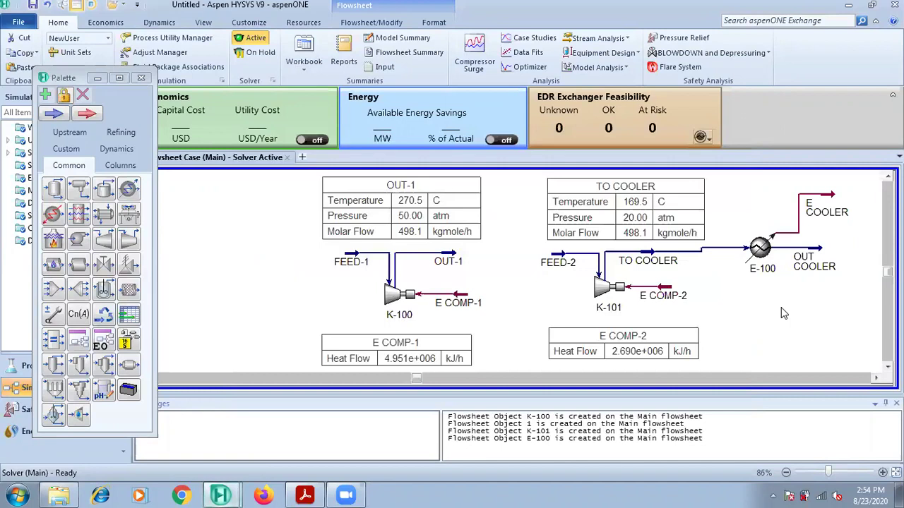
left_click_drag(767, 248, 770, 252)
Step: Show the property table of stream E COOLER, place it above the cooler, and adjust the stream's position beneath it
left_click(830, 203)
right_click(829, 203)
left_click(795, 356)
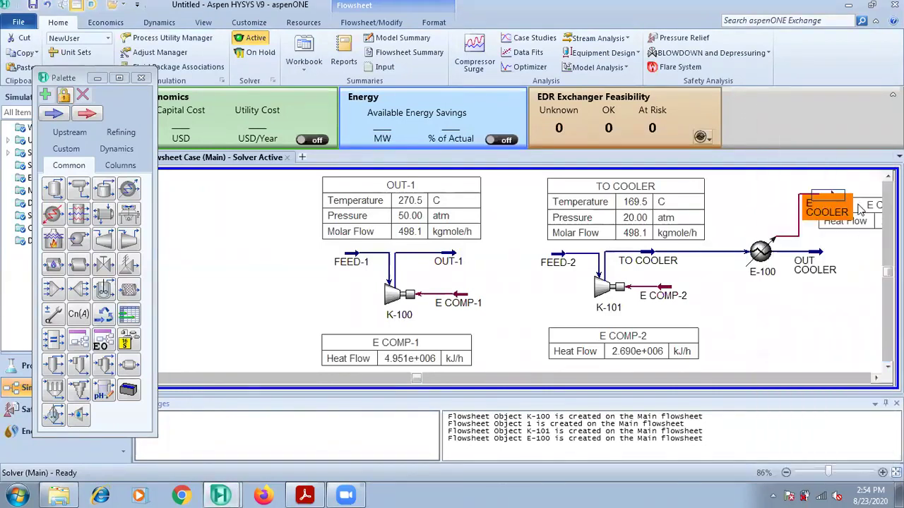
left_click(765, 177)
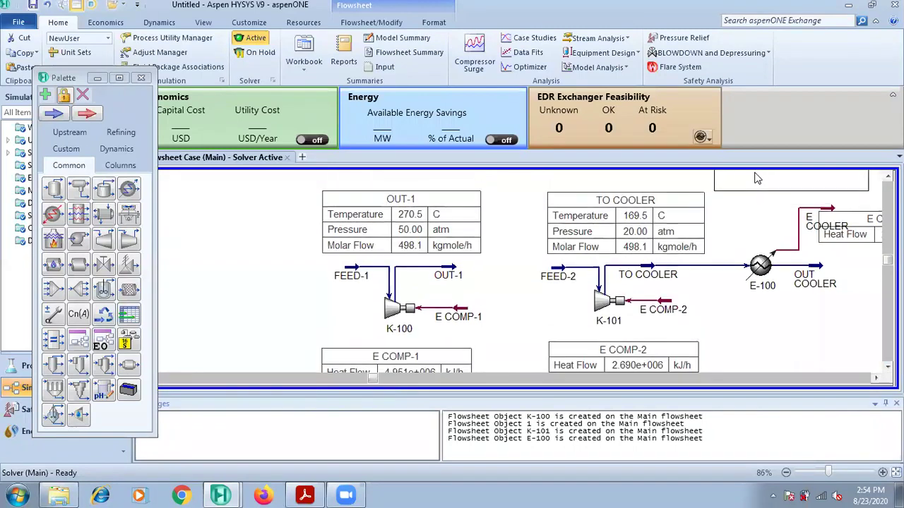
left_click_drag(756, 178, 759, 179)
left_click(834, 242)
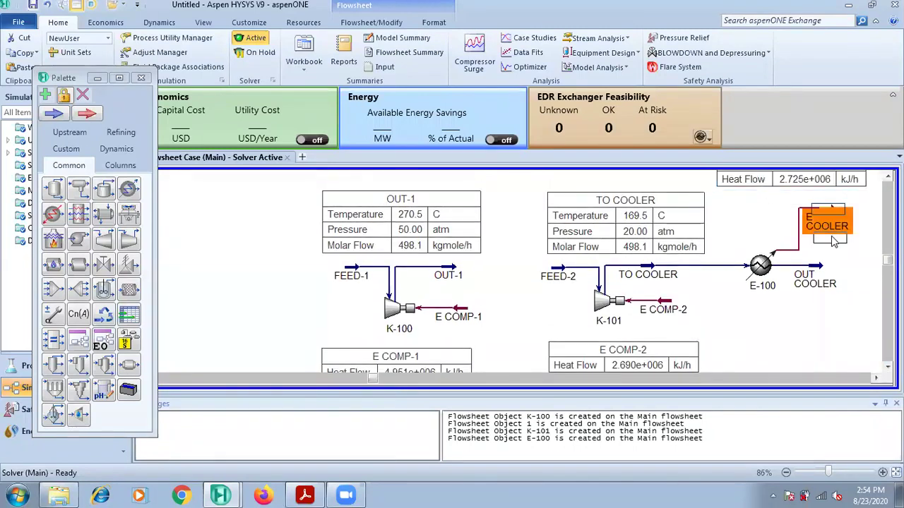
left_click(824, 196)
left_click_drag(825, 196, 823, 205)
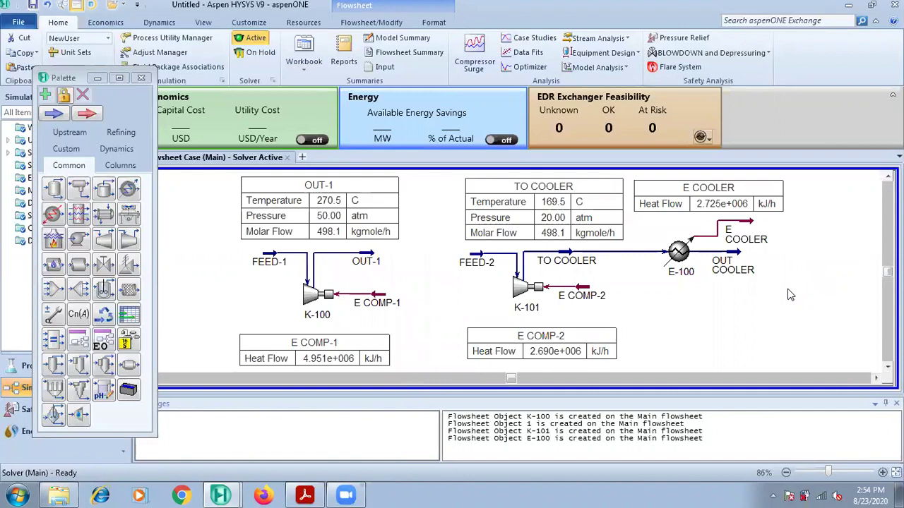
Step: Place a second-stage compressor beyond the OUT COOLER stream and assign OUT COOLER as its inlet
left_click(124, 242)
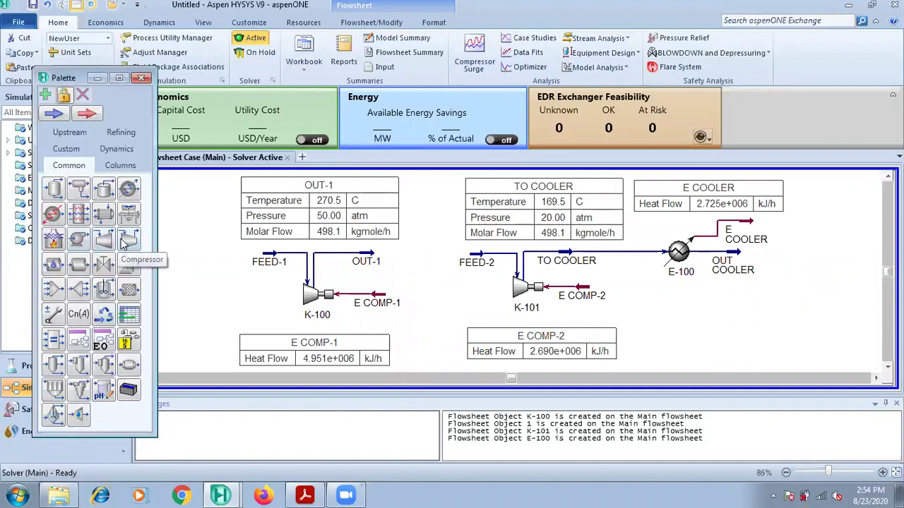
left_click(791, 302)
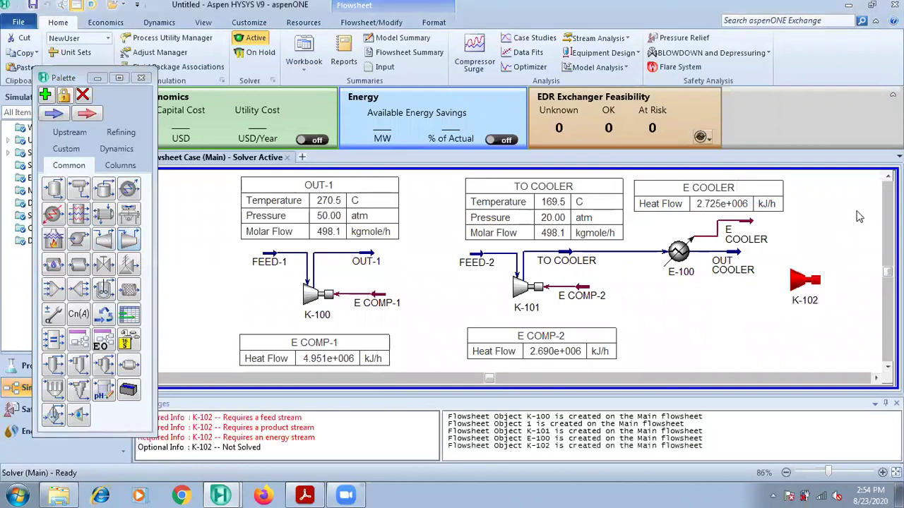
double_click(803, 282)
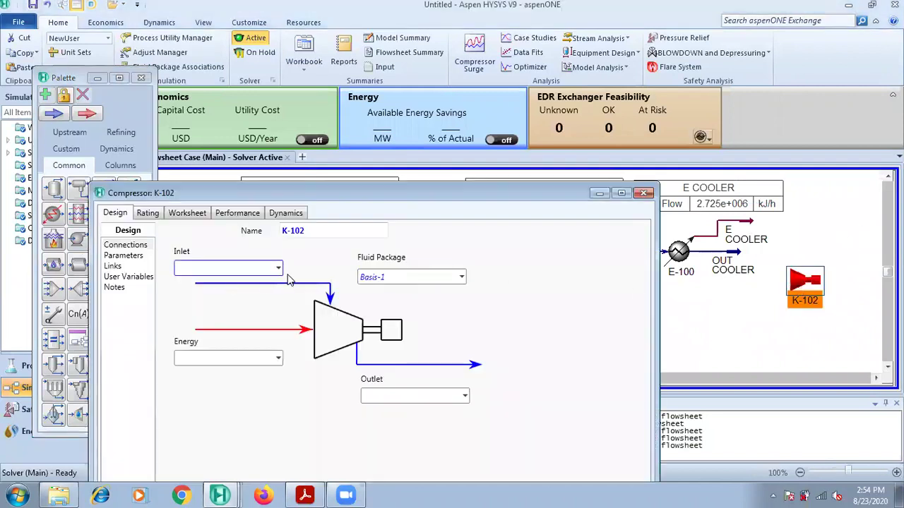
left_click(277, 268)
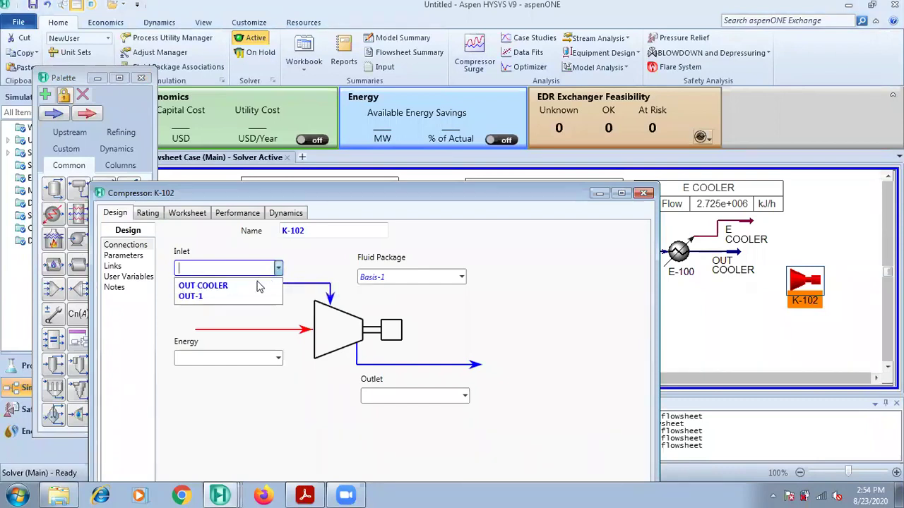
left_click(261, 286)
Step: Name the outlet stream of compressor K-102 OUT COMP-2
left_click(379, 395)
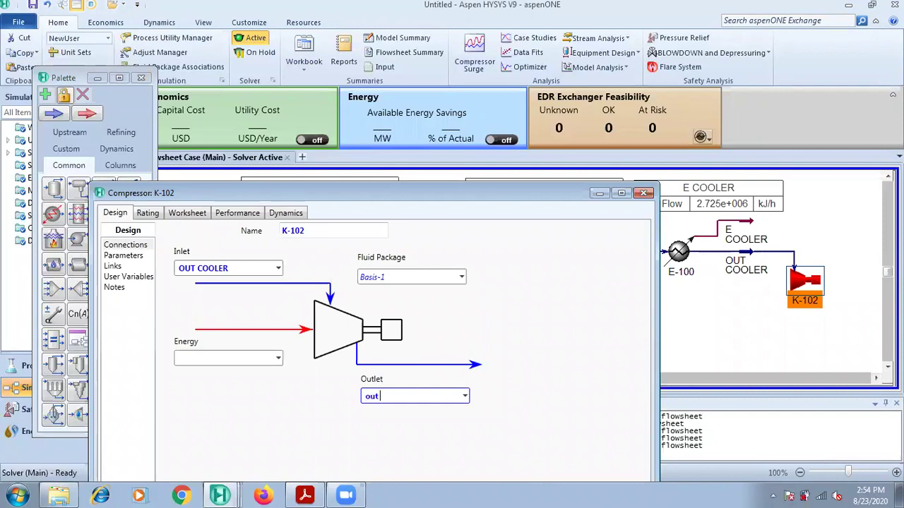
type("out")
key("BackSpace")
key("BackSpace")
key("BackSpace")
type("OUT COMP")
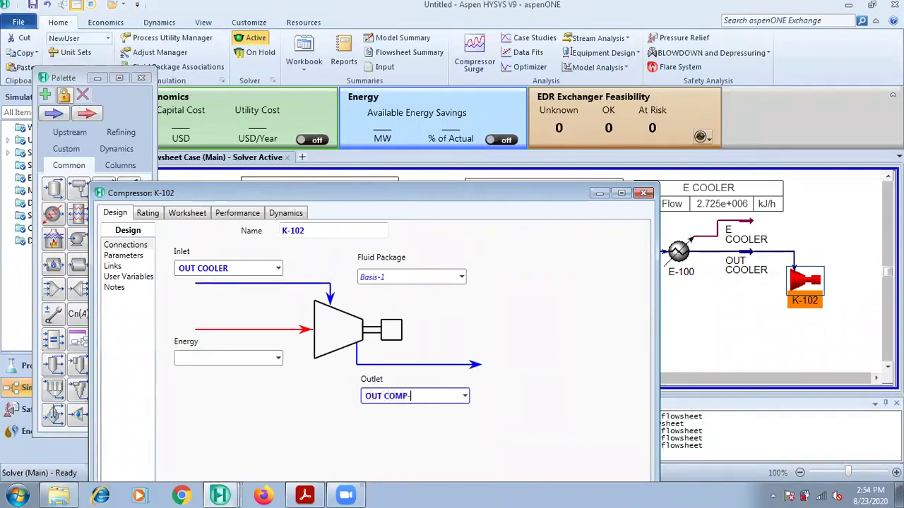
key("Return")
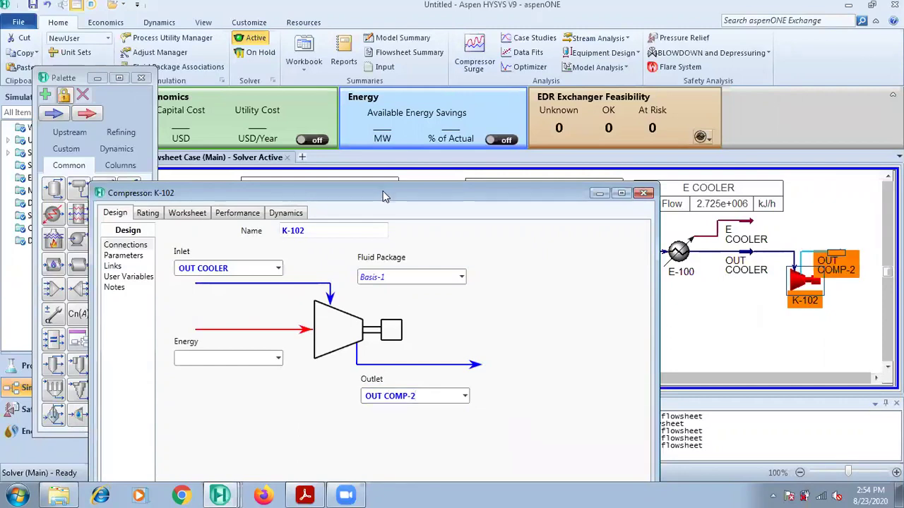
Step: Name the energy stream of compressor K-102 E-COMP 3
left_click_drag(383, 197, 402, 172)
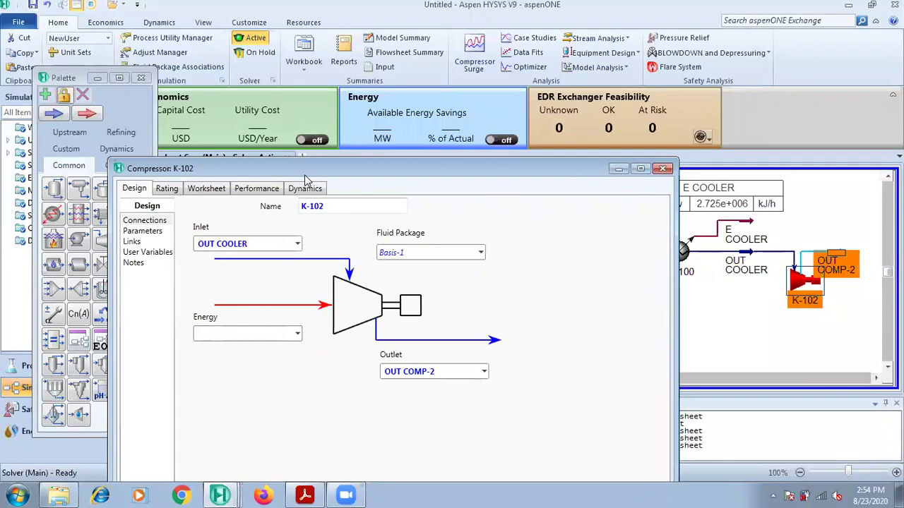
left_click_drag(305, 174, 320, 212)
left_click(238, 371)
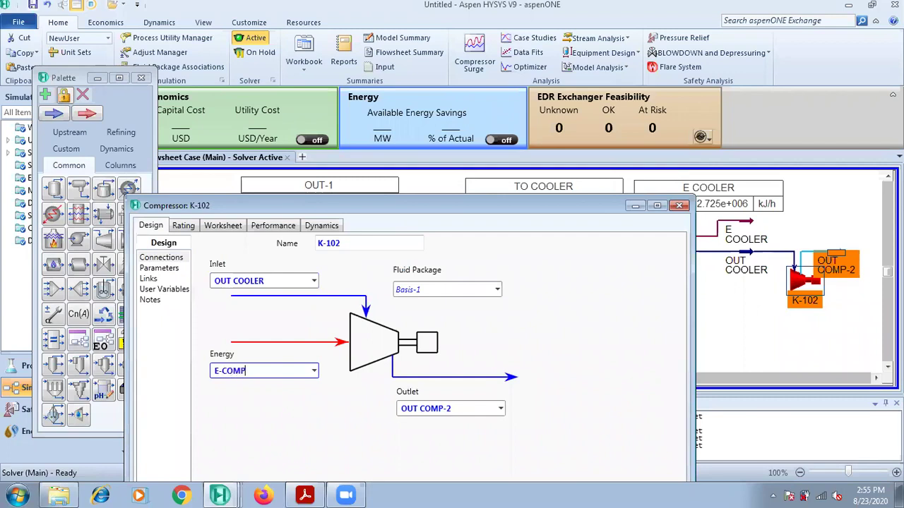
type("E-COMP 3")
key("Return")
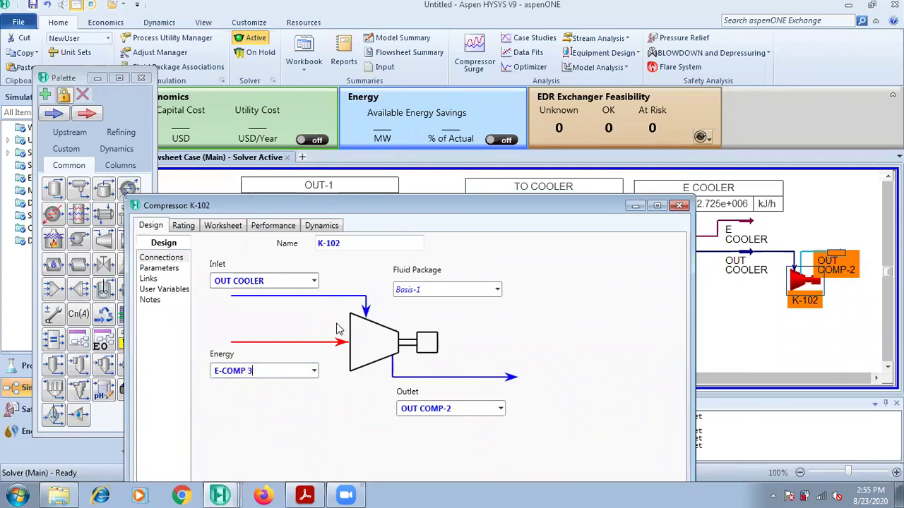
Step: Set the OUT COMP-2 pressure to 50 atm in the K-102 worksheet and close the compressor's window
left_click_drag(409, 208, 459, 120)
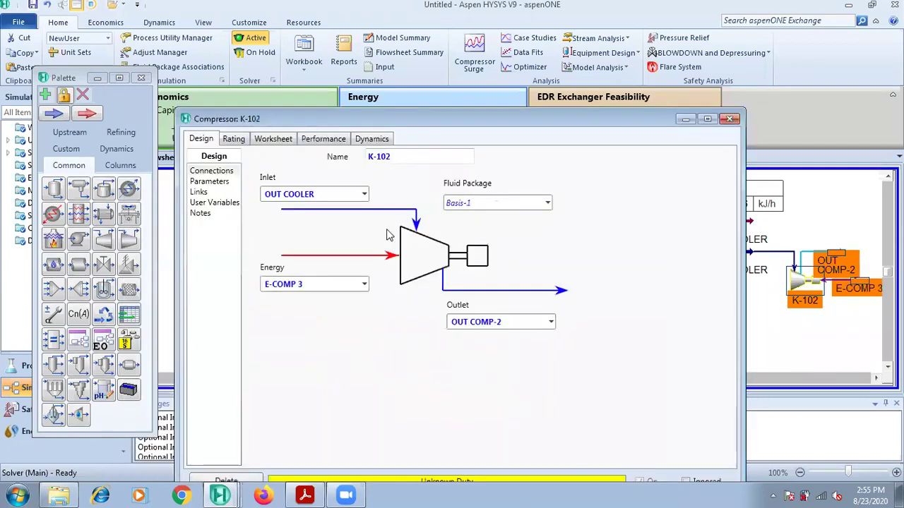
left_click(271, 140)
type("5")
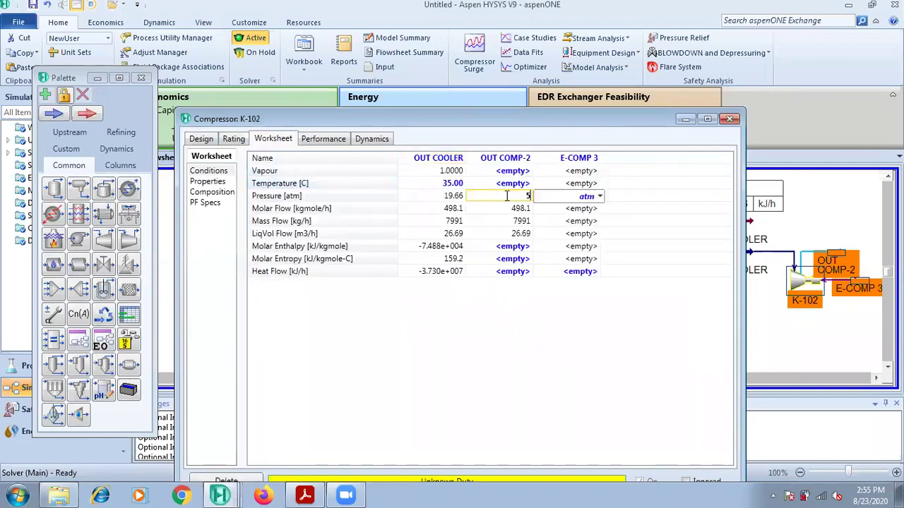
key("Return")
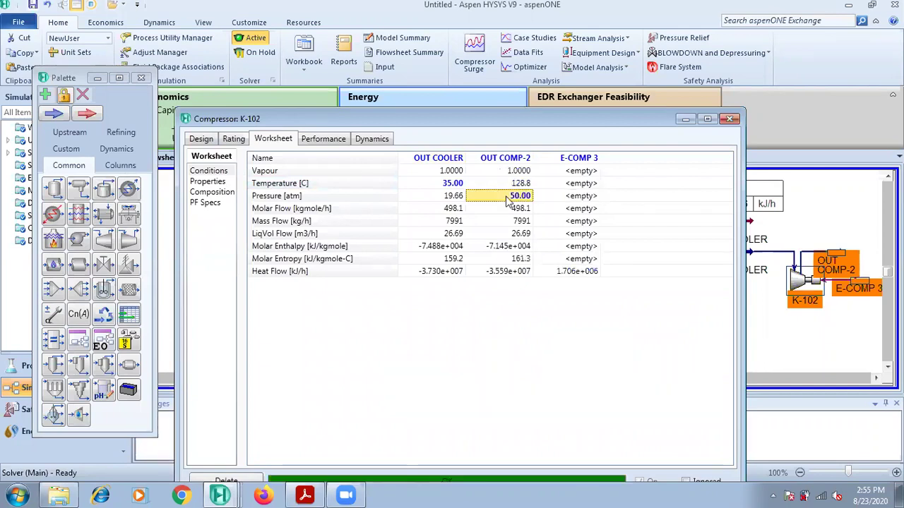
left_click(730, 118)
Step: Move stream OUT COMP-2 farther out from K-102, and show the property table of E-COMP 3 below the compressor
left_click(841, 256)
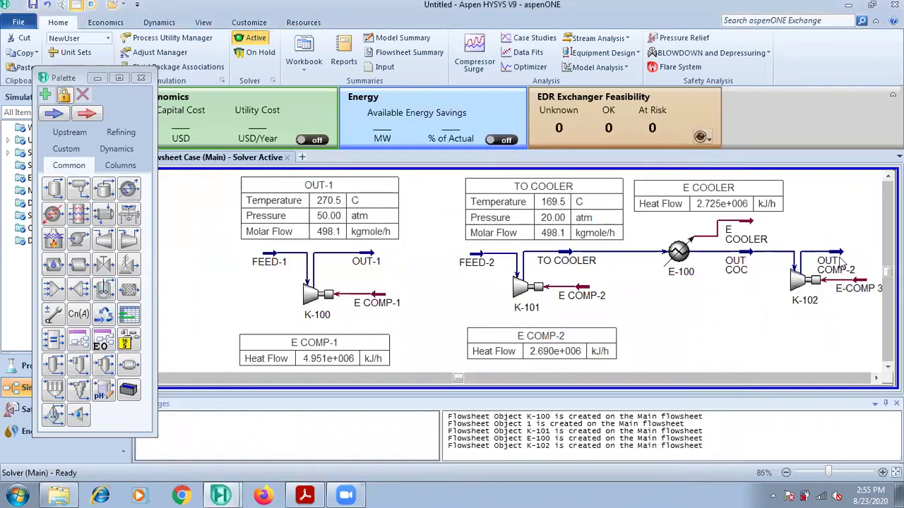
left_click_drag(862, 243, 866, 258)
left_click_drag(858, 288, 854, 311)
right_click(854, 314)
left_click(813, 221)
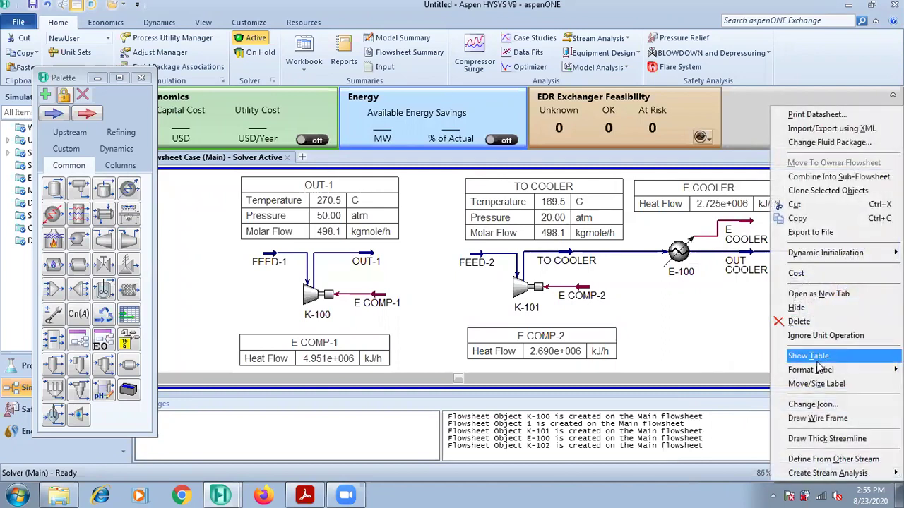
left_click(812, 356)
left_click_drag(856, 318, 725, 356)
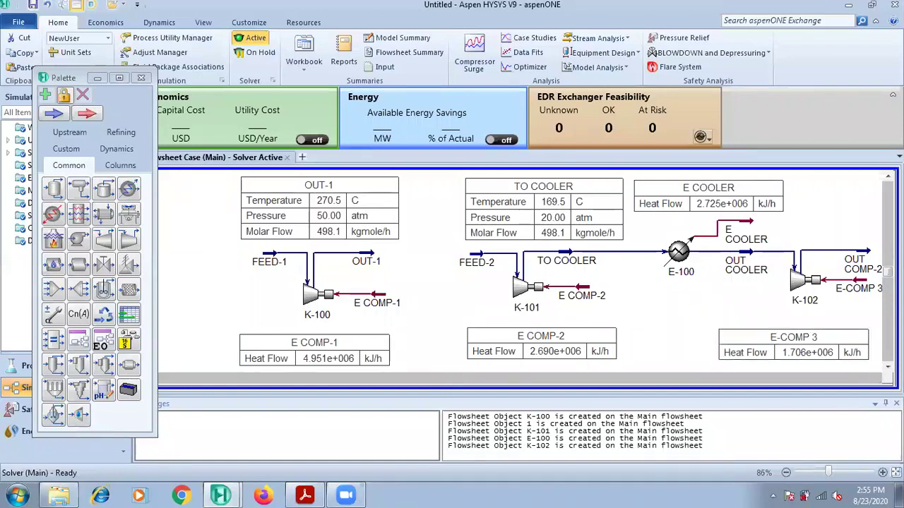
Step: Show the property table of stream OUT COMP-2 above the stream and close the object palette
left_click(876, 378)
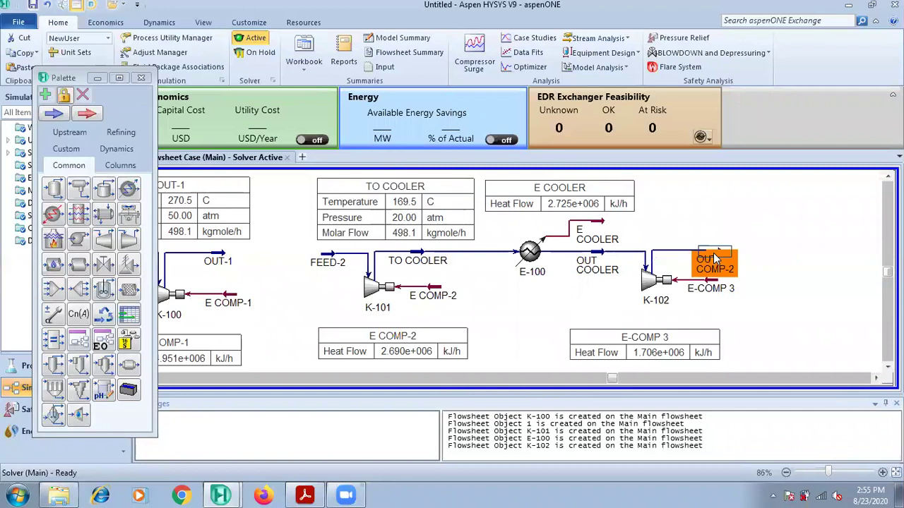
right_click(714, 263)
left_click(703, 357)
left_click_drag(788, 288, 746, 210)
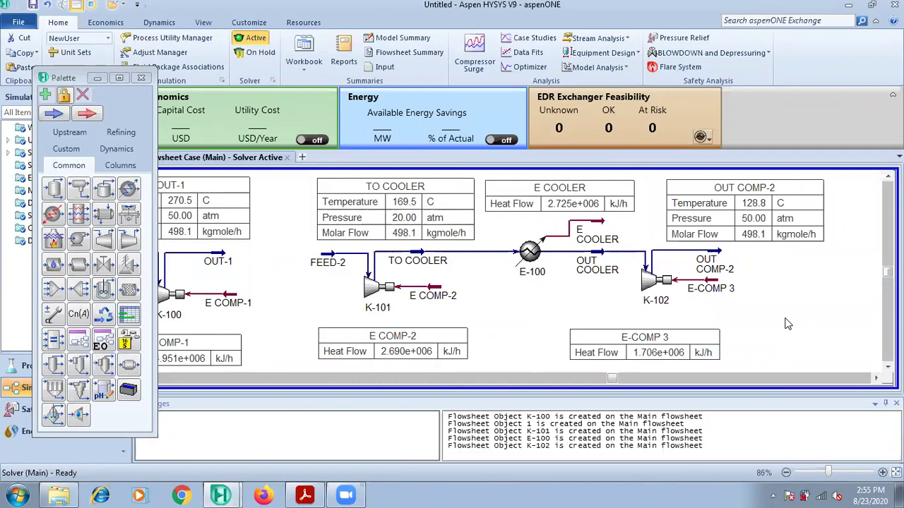
left_click(140, 78)
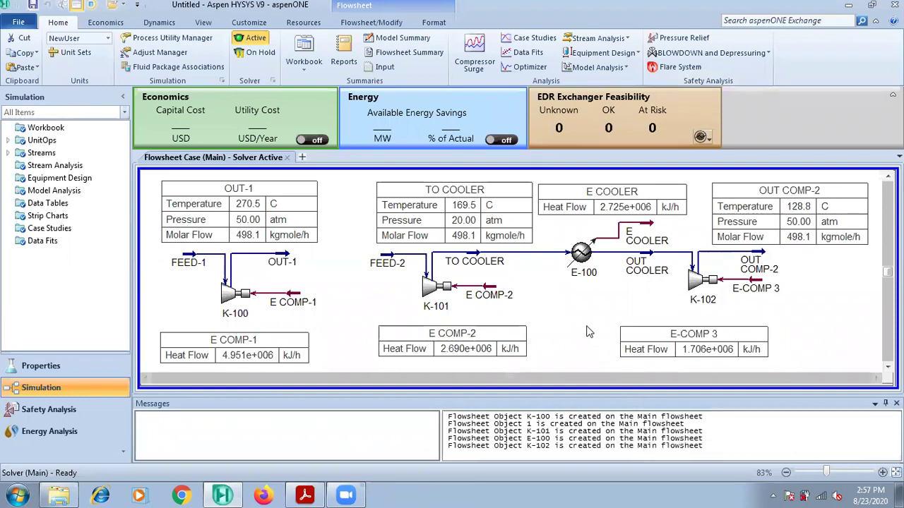
Step: Set the adiabatic efficiency of compressor K-101 to 50 in its design parameters and close the compressor's window
mouse_move(451, 292)
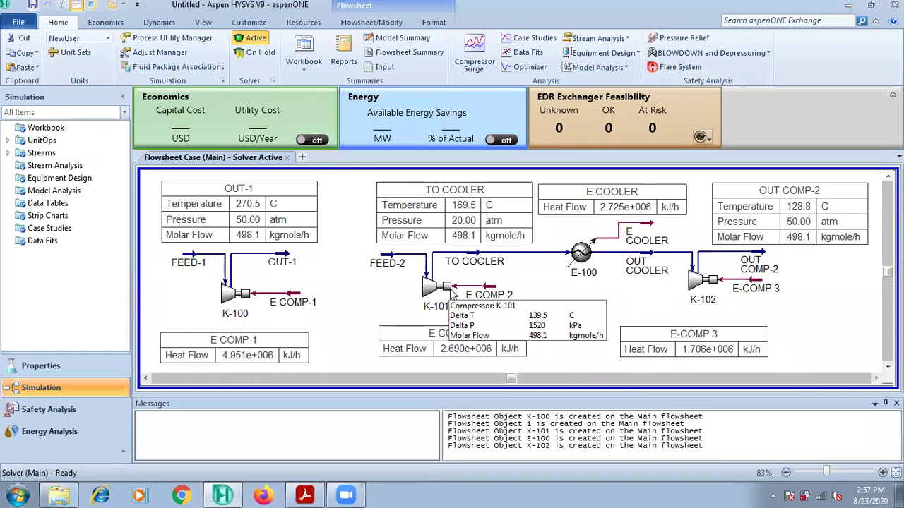
double_click(433, 288)
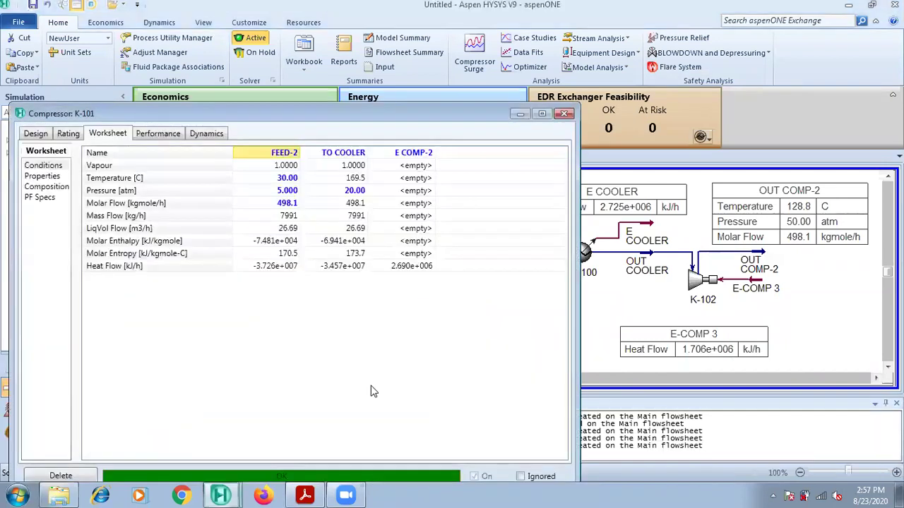
left_click(39, 134)
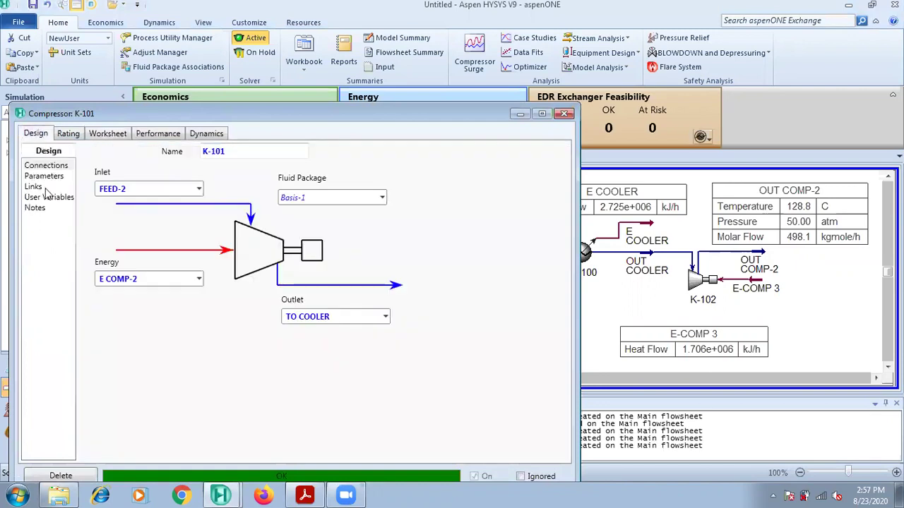
left_click(45, 177)
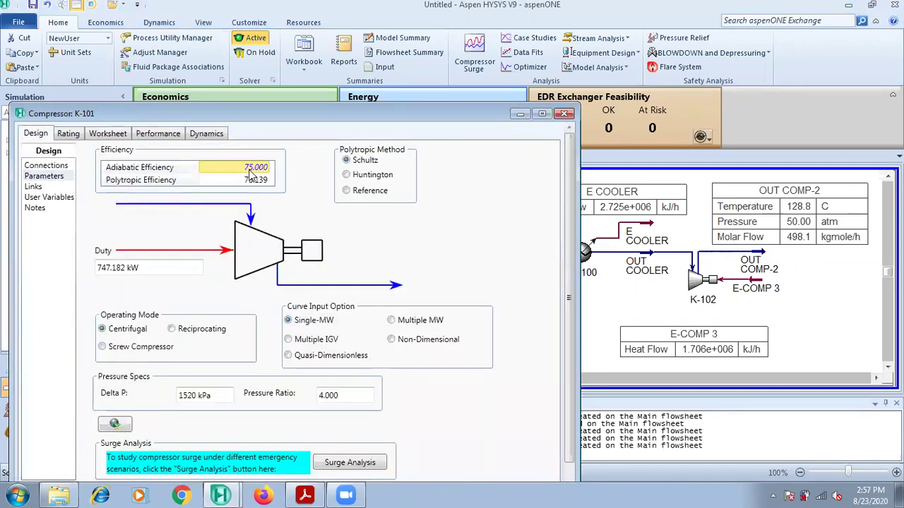
type("50")
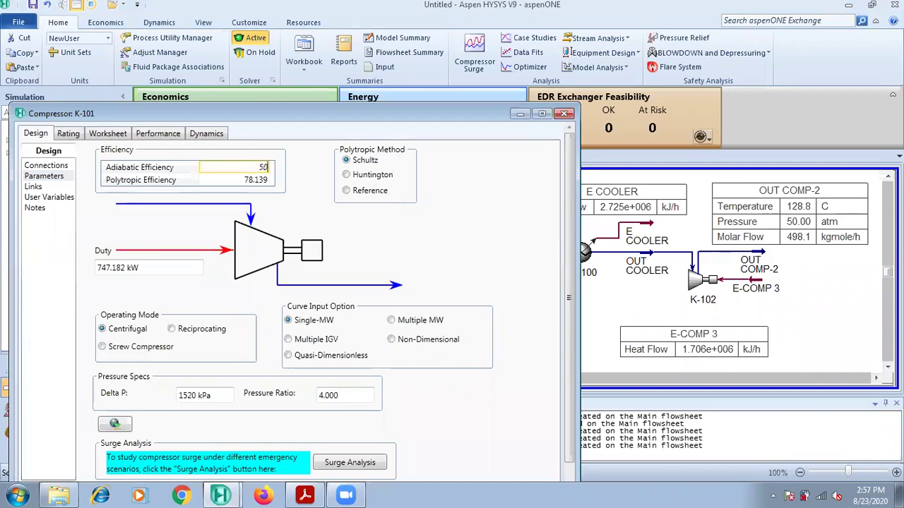
key("Return")
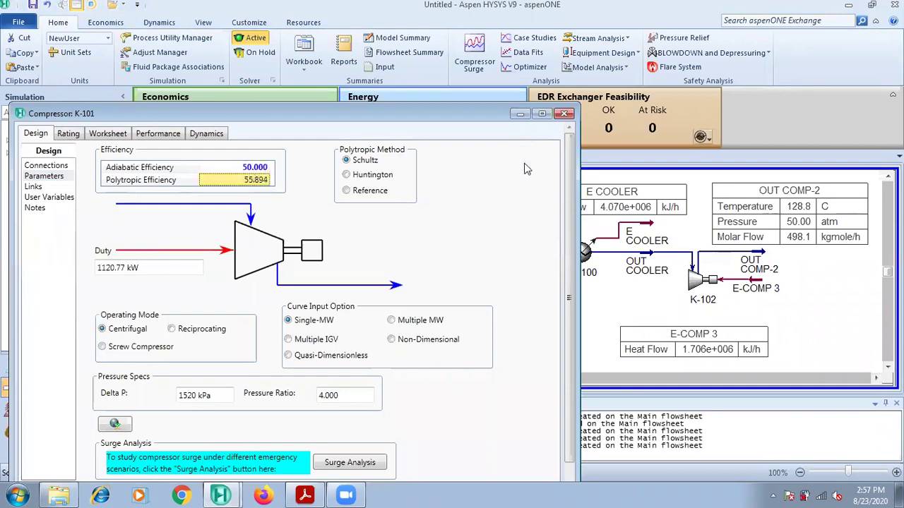
left_click(564, 114)
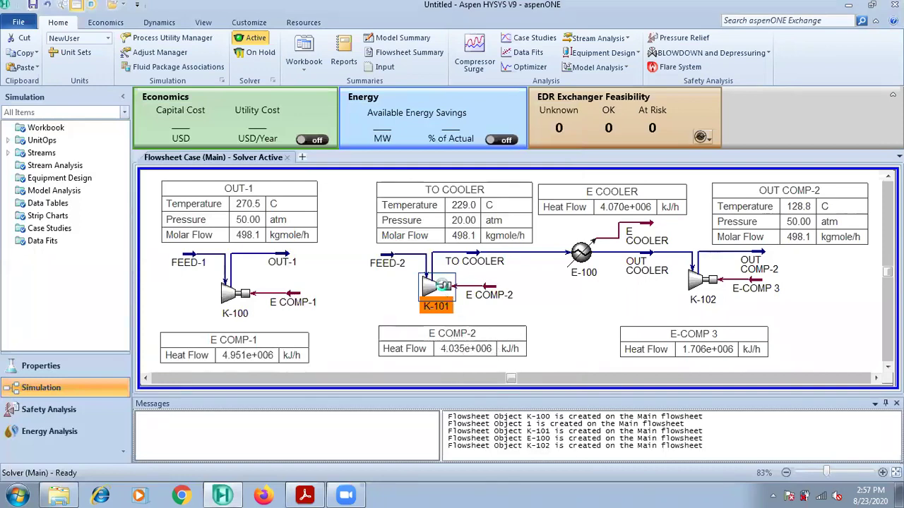
Step: Restore the adiabatic efficiency of compressor K-101 to 75 and close the compressor's window
double_click(441, 289)
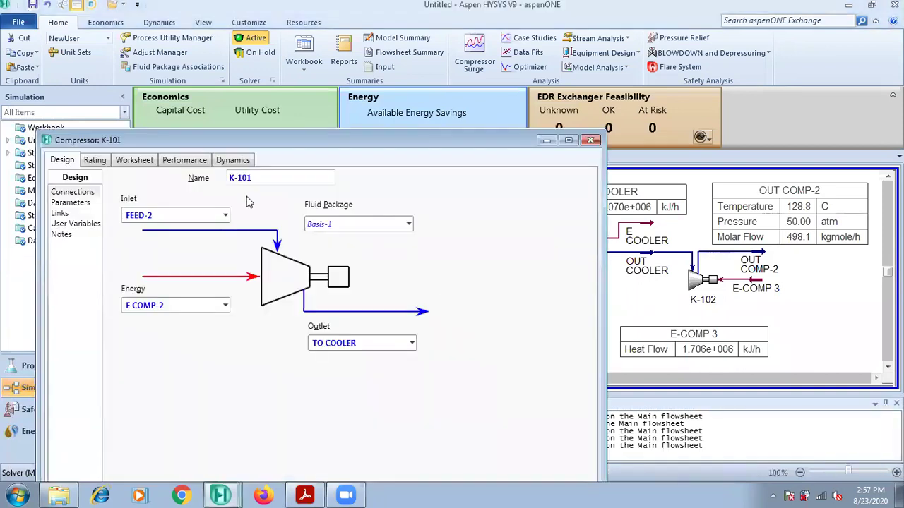
left_click(85, 202)
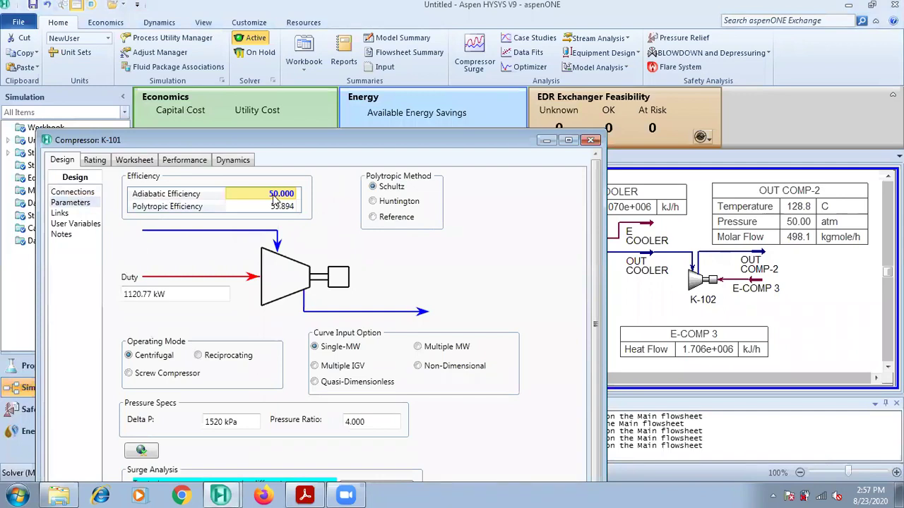
type("75")
key("Return")
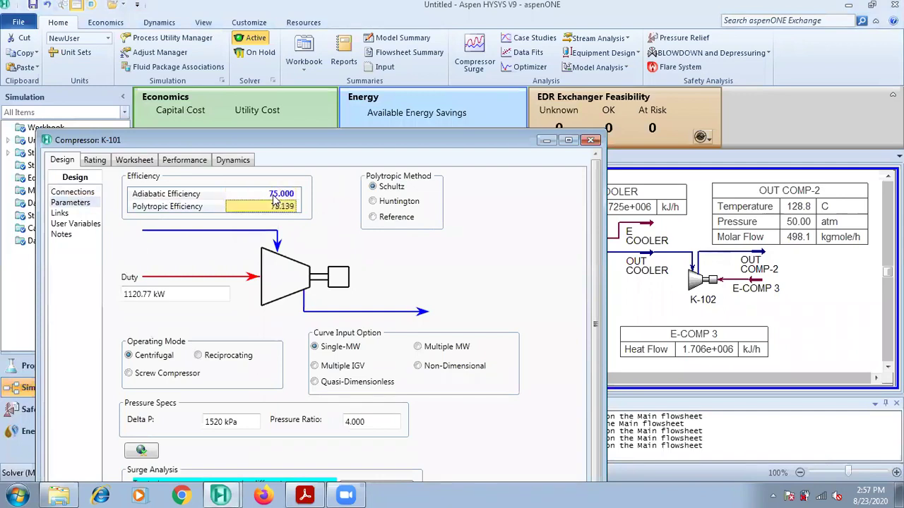
left_click(591, 139)
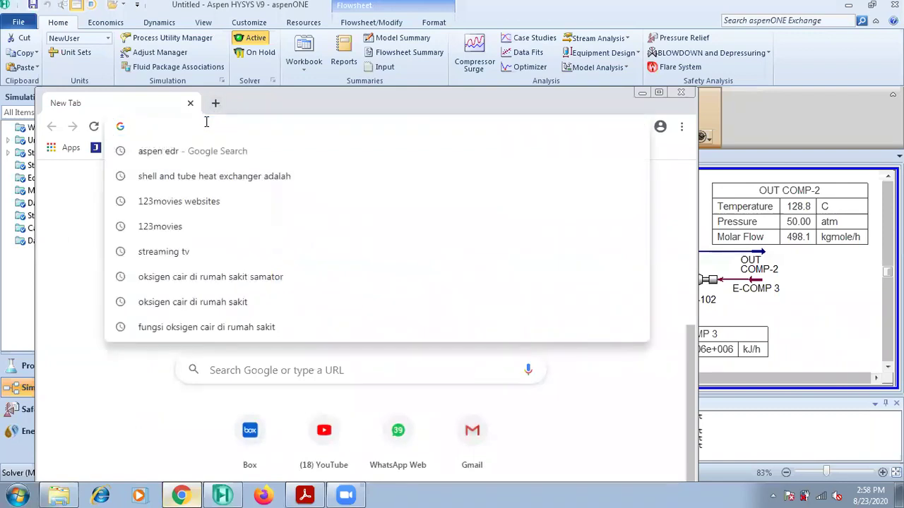
Step: In Chrome, search Google Images for "multi stage compressor with intercooler" and open the 3-stage compressor diagram
type("MU")
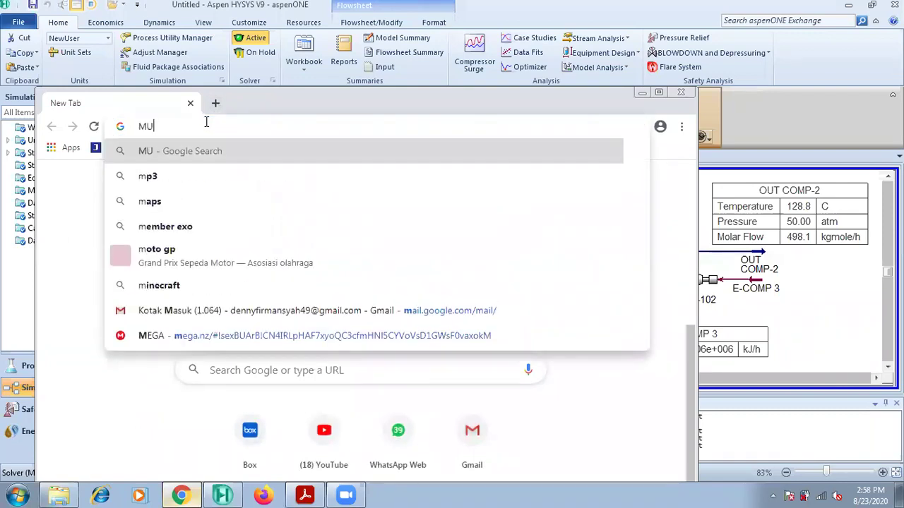
type("LTI STA")
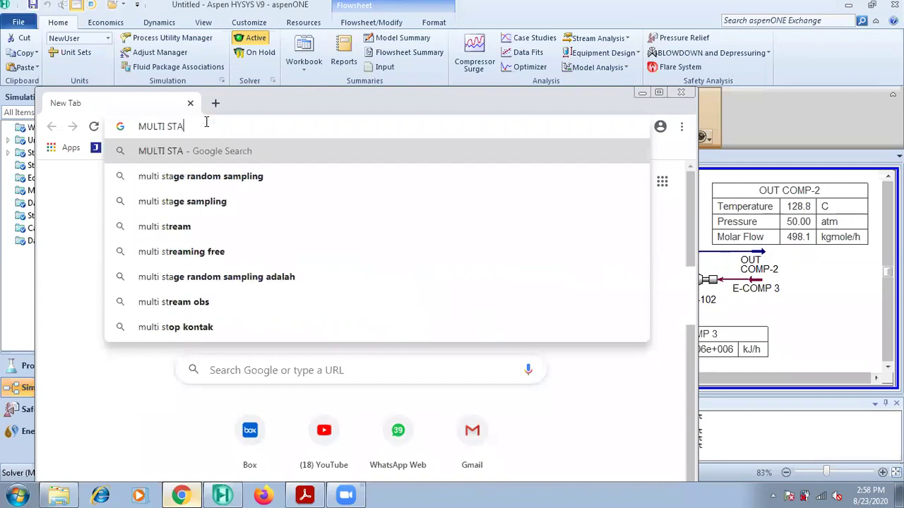
type("GE COMP")
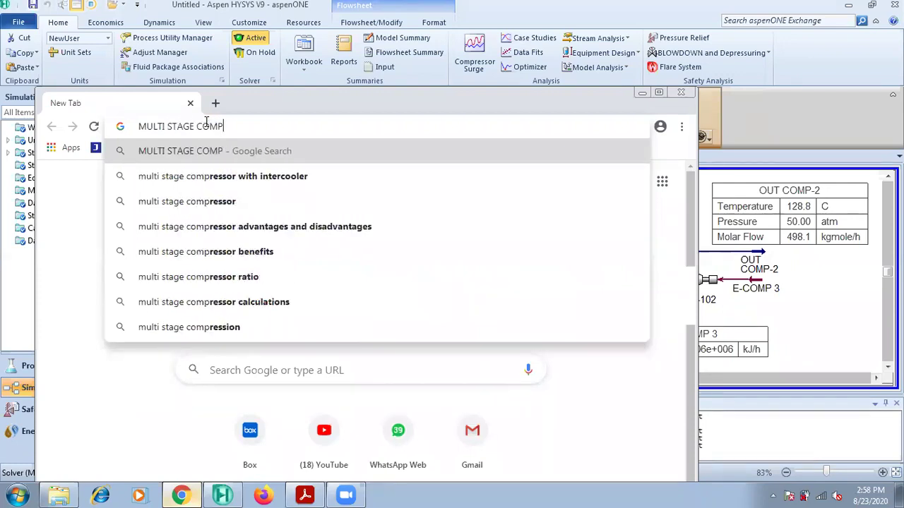
left_click(247, 176)
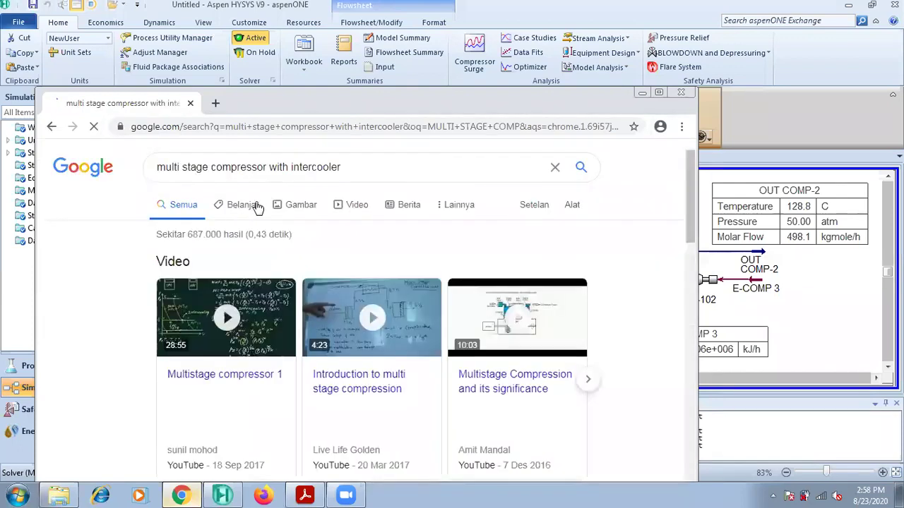
left_click(285, 210)
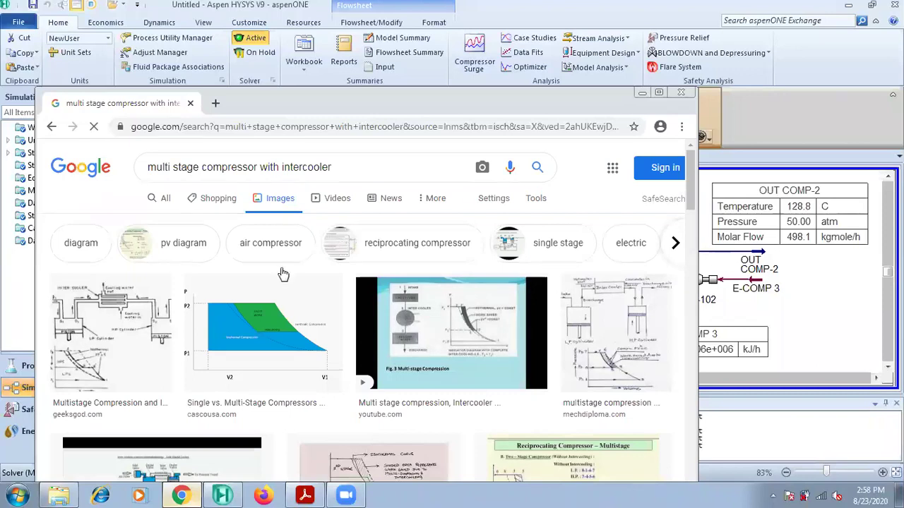
scroll(343, 395, "down", 2)
left_click(382, 442)
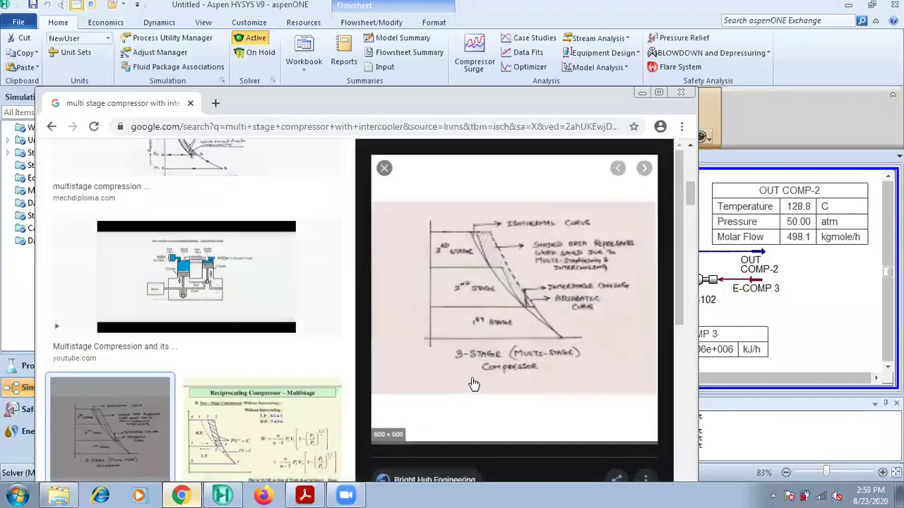
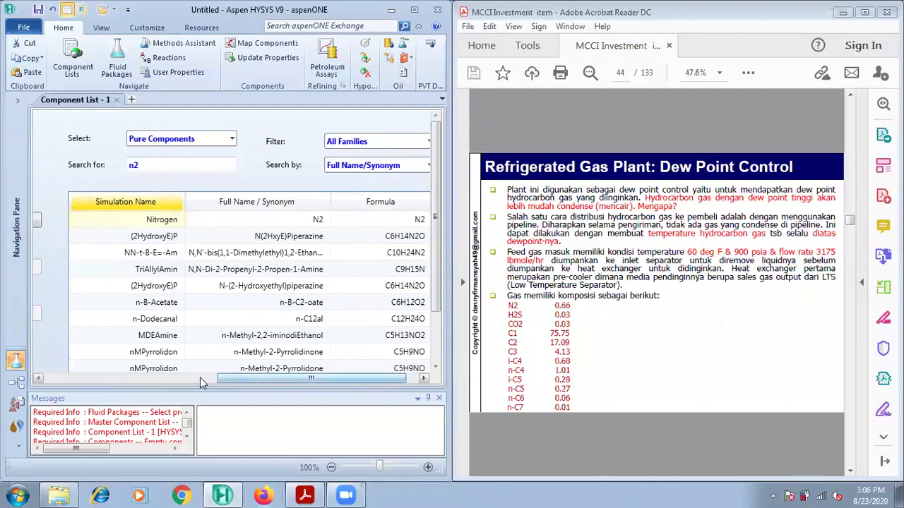
Step: Add Nitrogen and H2S to Component List - 1 in HYSYS, searching for h2s to find the latter
left_click(200, 379)
left_click(188, 221)
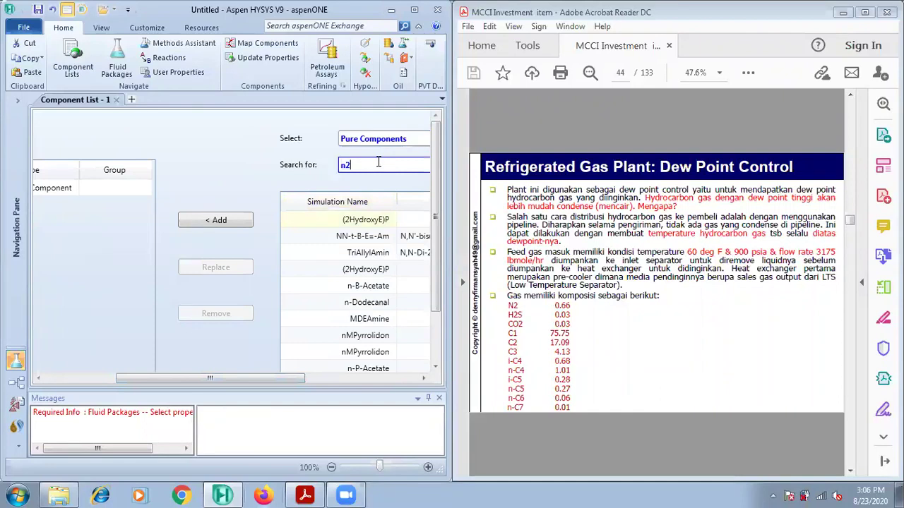
type("h2s")
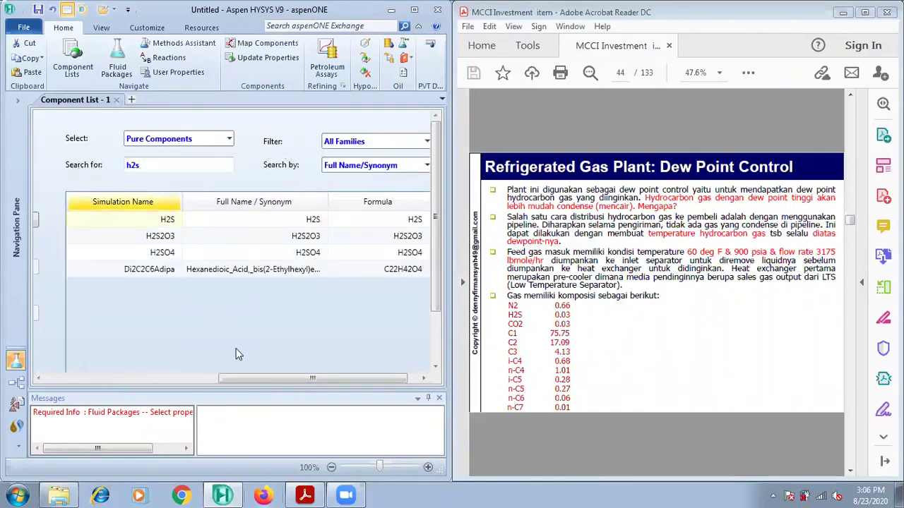
left_click_drag(249, 380, 222, 383)
left_click(222, 221)
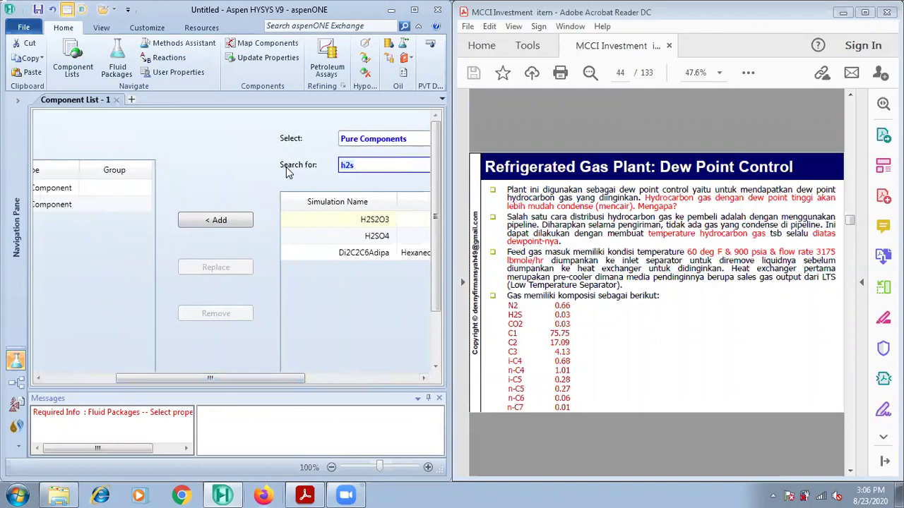
Step: Search the pure components for co2 and add CO2 to the component list
left_click(356, 166)
key("BackSpace")
key("BackSpace")
key("BackSpace")
type("co2")
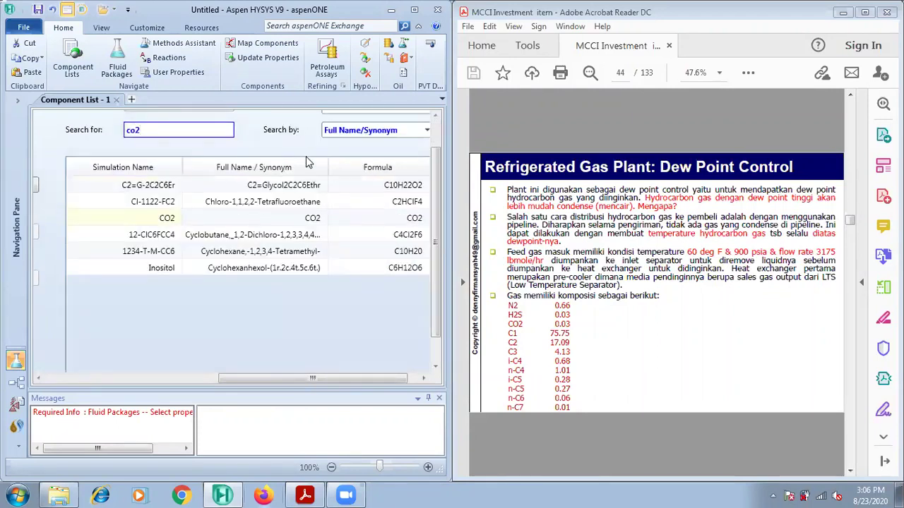
left_click(153, 222)
left_click_drag(313, 377, 95, 366)
left_click(344, 185)
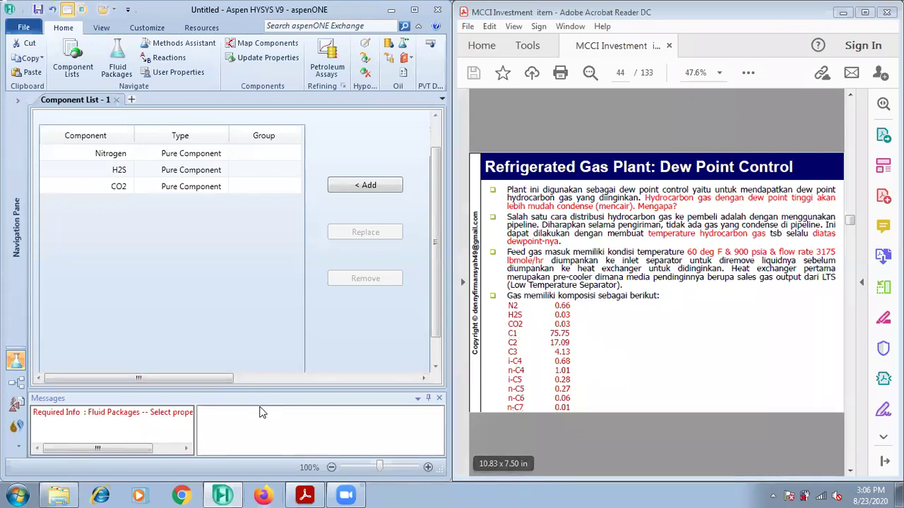
Step: Clear the component search and add Methane and Ethane to the component list
left_click_drag(221, 381, 403, 148)
key("BackSpace")
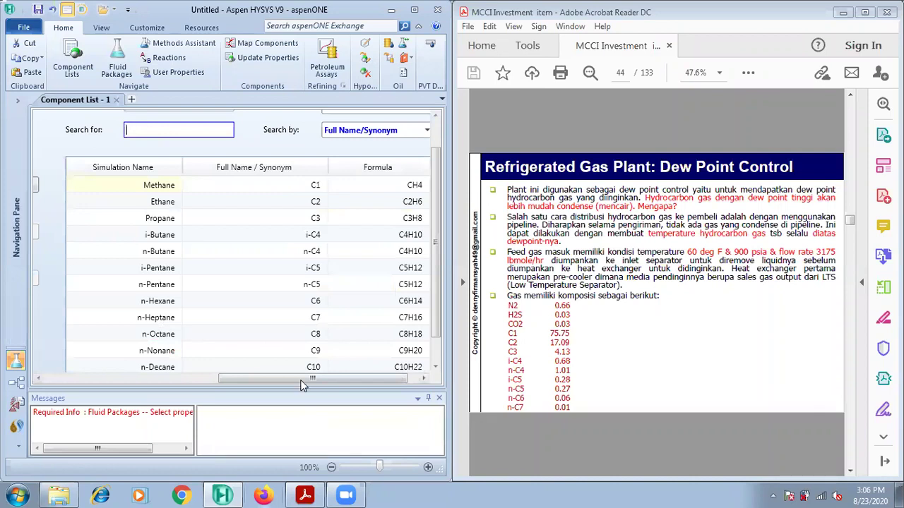
left_click_drag(300, 385, 253, 383)
left_click(240, 186)
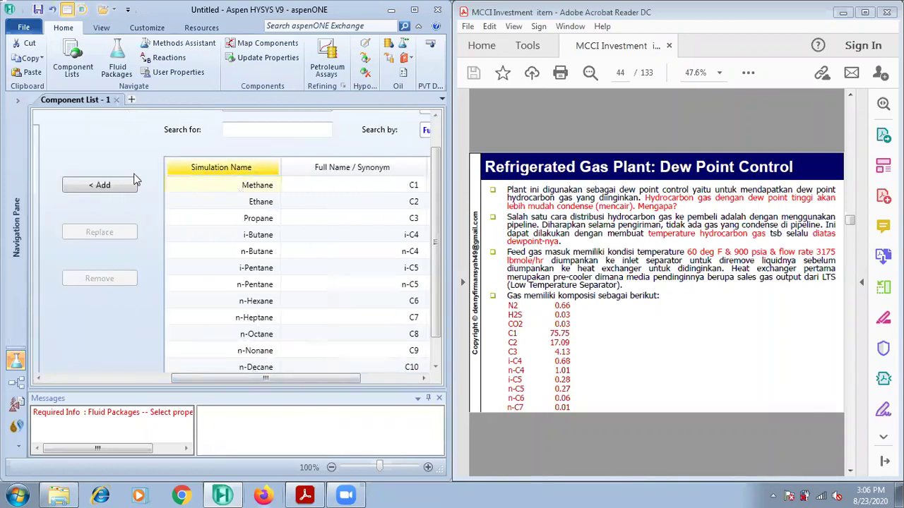
left_click(120, 185)
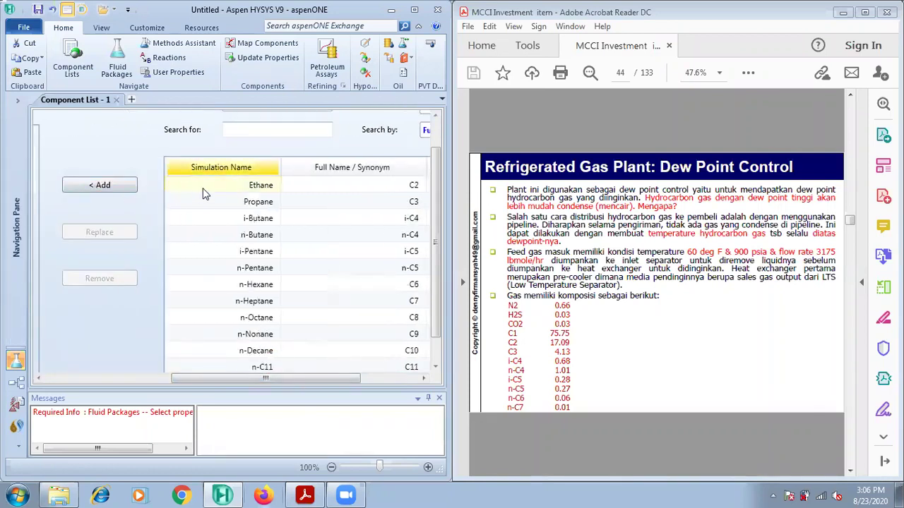
left_click(106, 188)
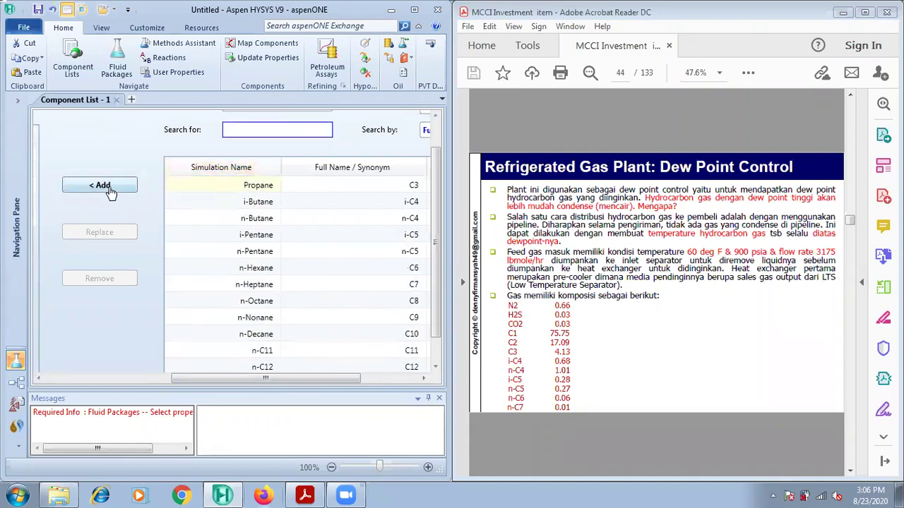
Step: Add Propane and i-Butane to the component list
left_click(109, 188)
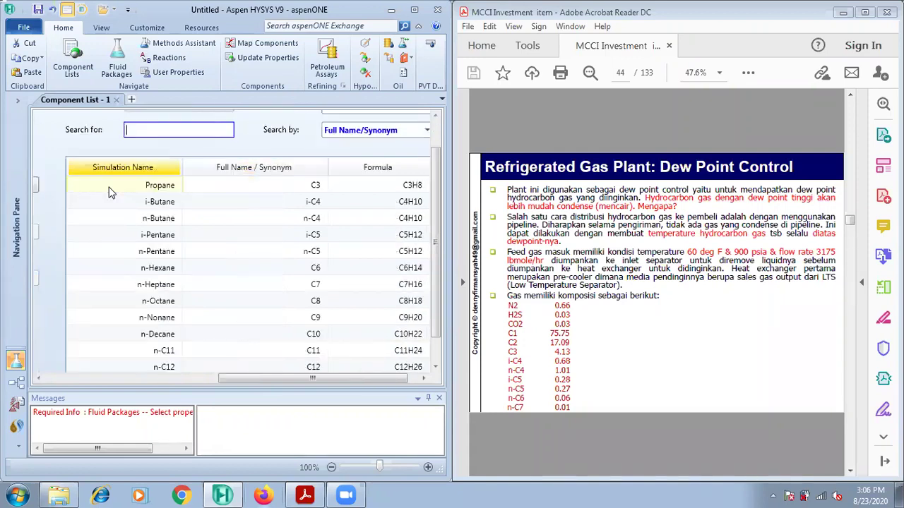
left_click_drag(263, 379, 202, 369)
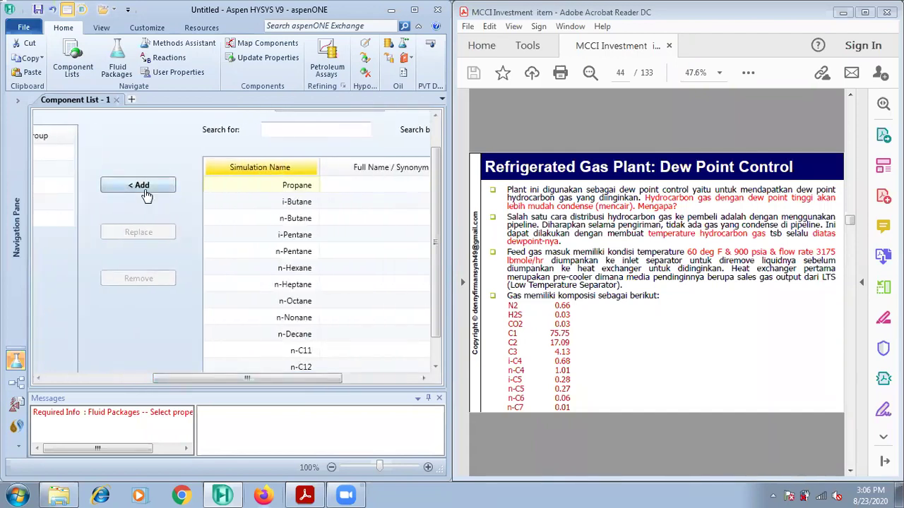
left_click(145, 187)
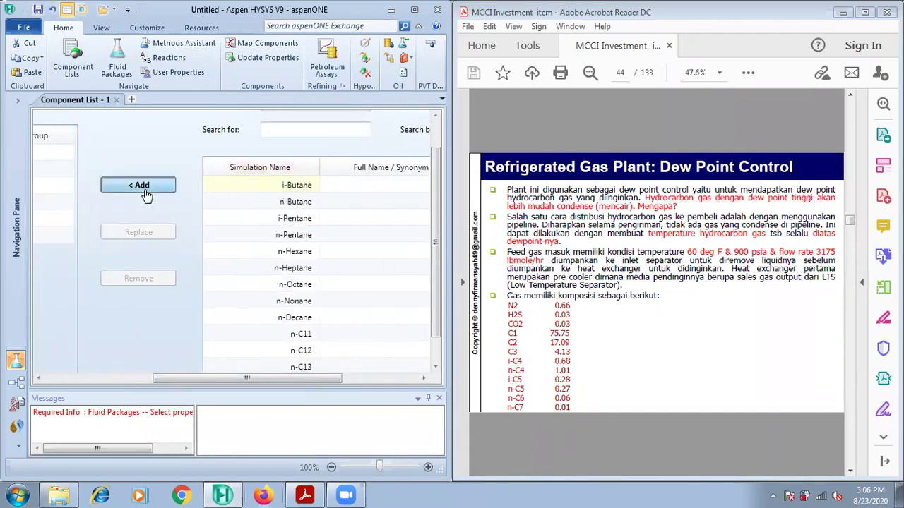
scroll(145, 192, "right", 3)
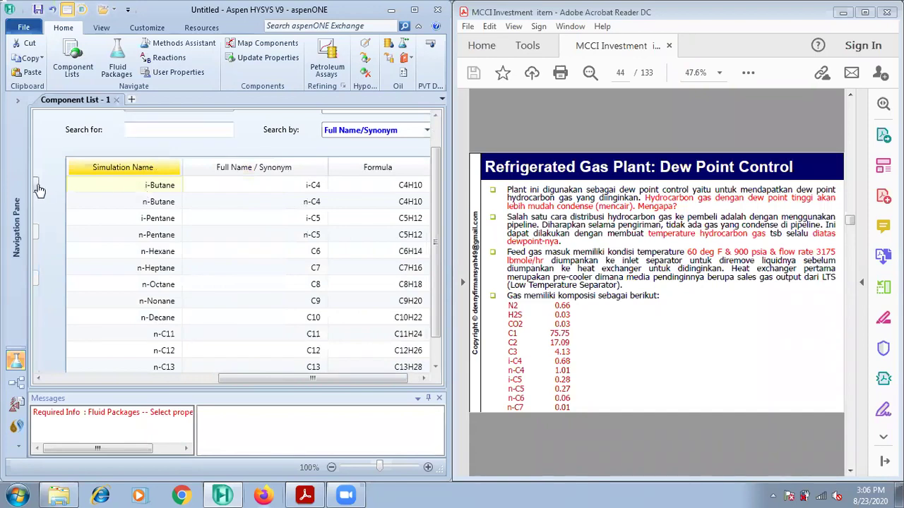
scroll(37, 185, "left", 3)
left_click(92, 187)
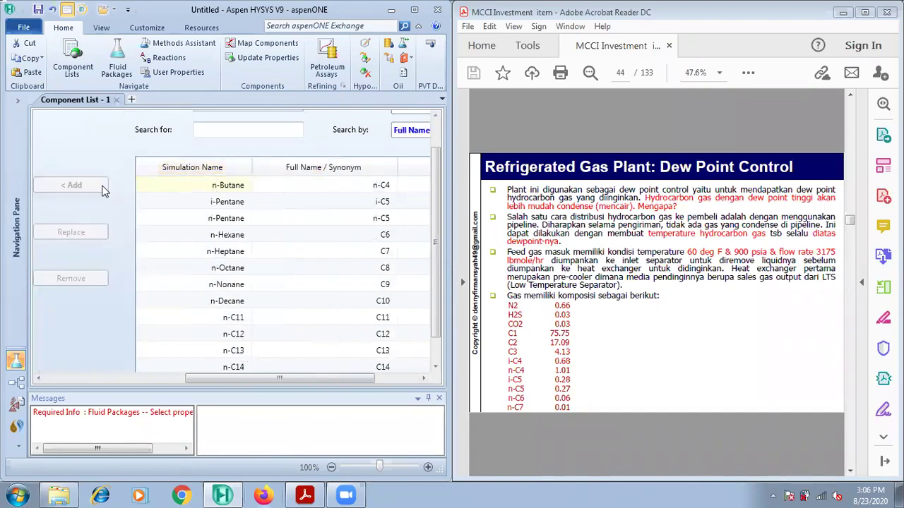
Step: Add n-Butane and i-Pentane to the component list
scroll(102, 190, "right", 2)
scroll(40, 185, "left", 3)
left_click(70, 185)
left_click_drag(281, 379, 239, 379)
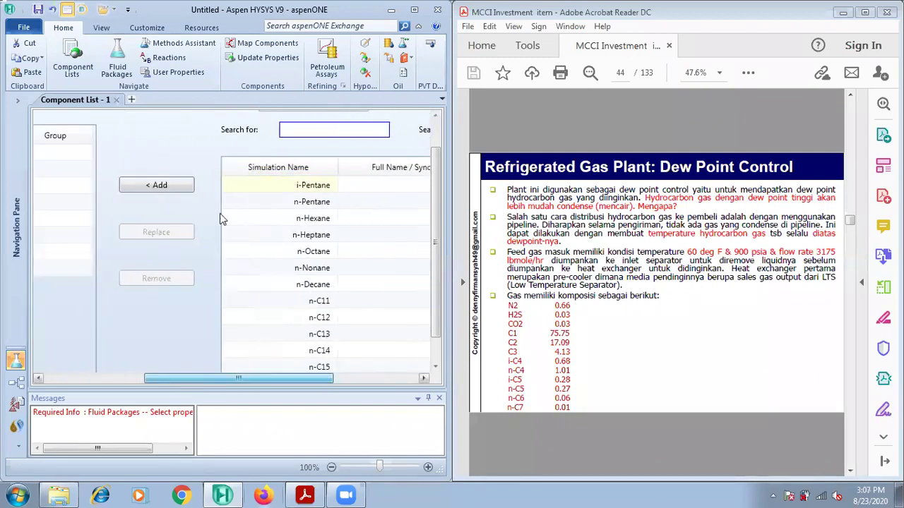
left_click(163, 180)
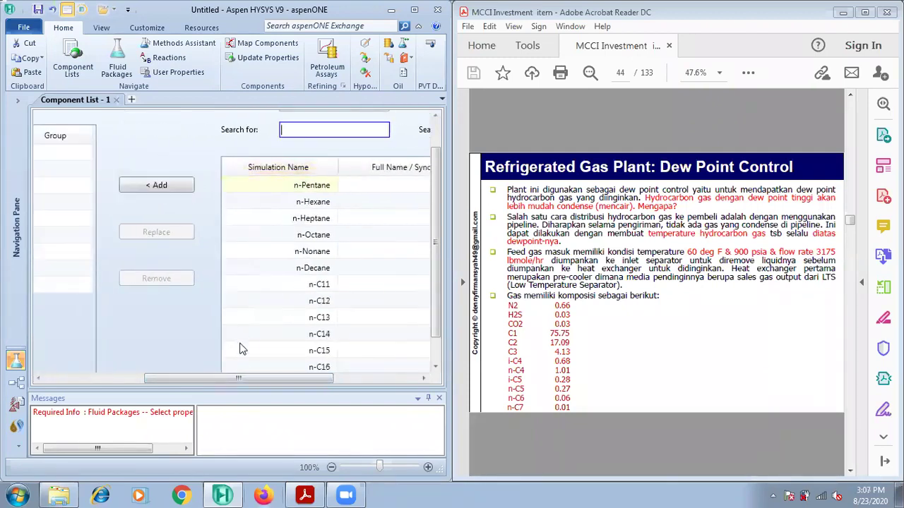
Step: Add n-Pentane, n-Hexane and n-Heptane to the component list
left_click_drag(245, 379, 274, 388)
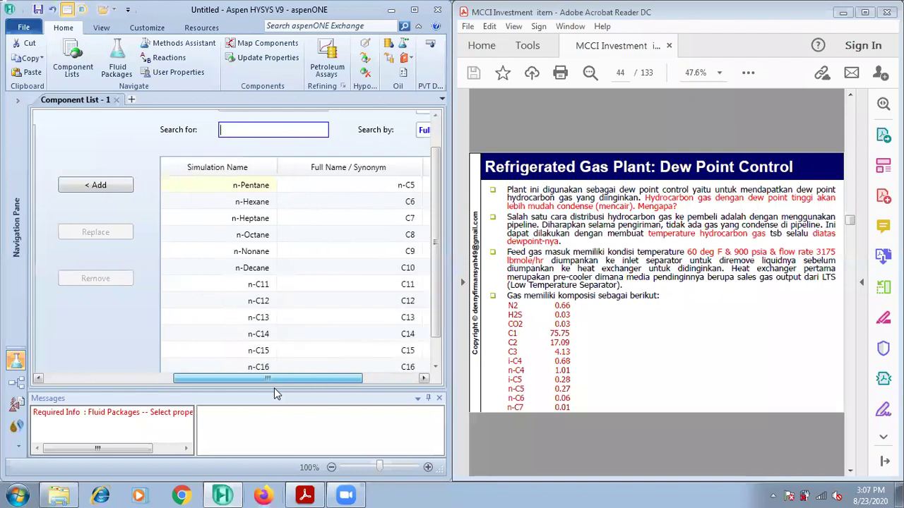
left_click(240, 185)
left_click(110, 186)
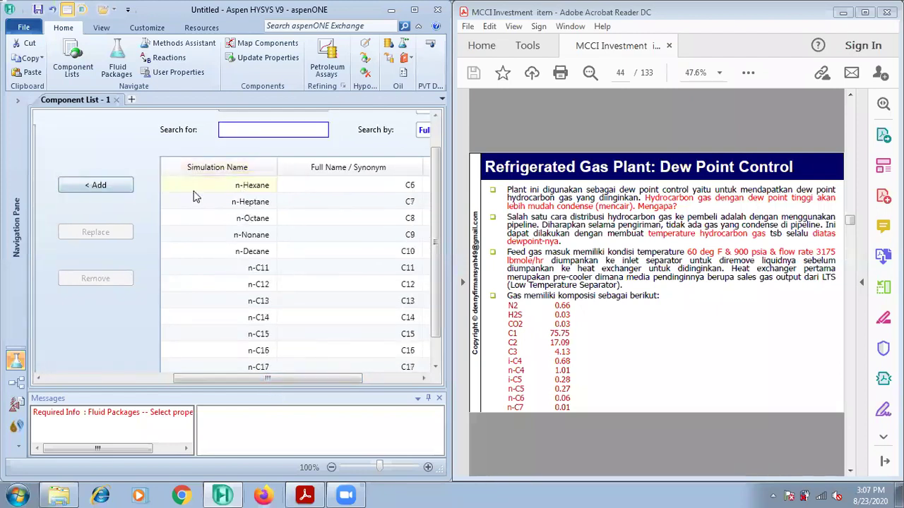
left_click(192, 185)
left_click(89, 183)
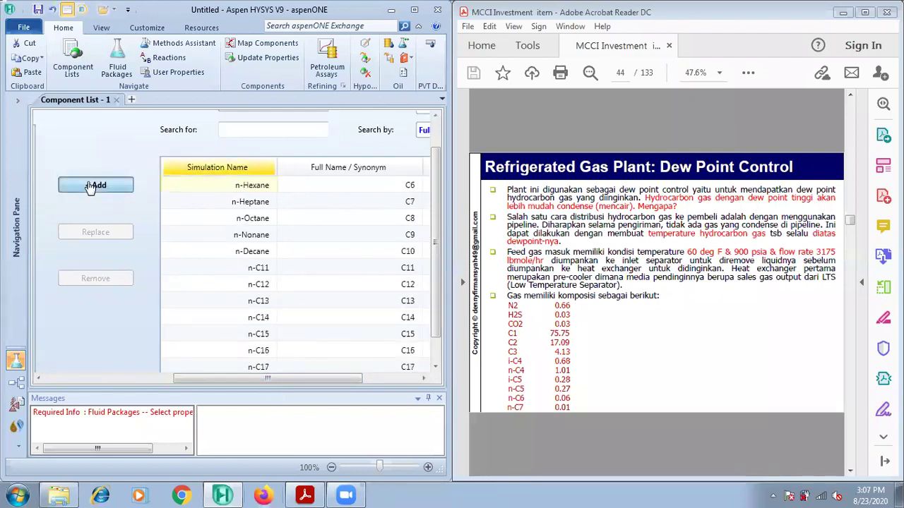
left_click(225, 190)
left_click(127, 186)
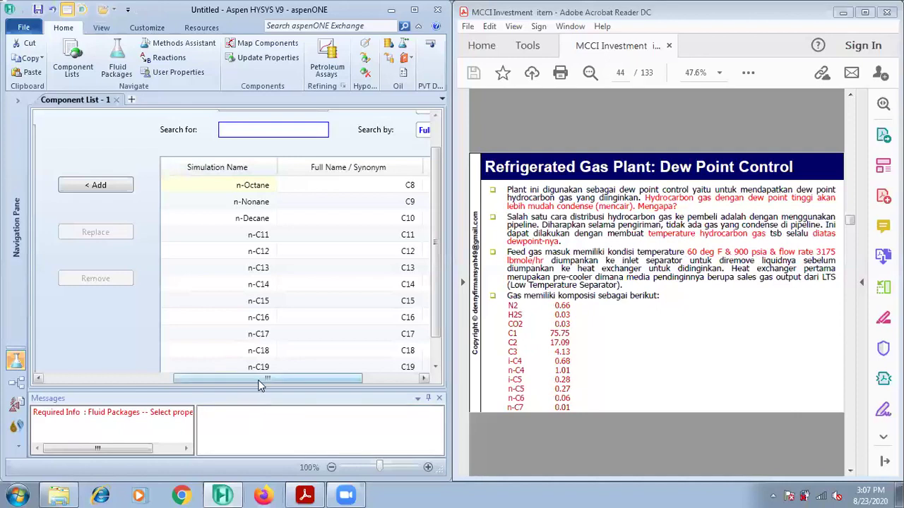
Step: Create a fluid package using the Peng-Robinson property package and enter the simulation environment
left_click_drag(260, 379, 131, 380)
left_click(18, 104)
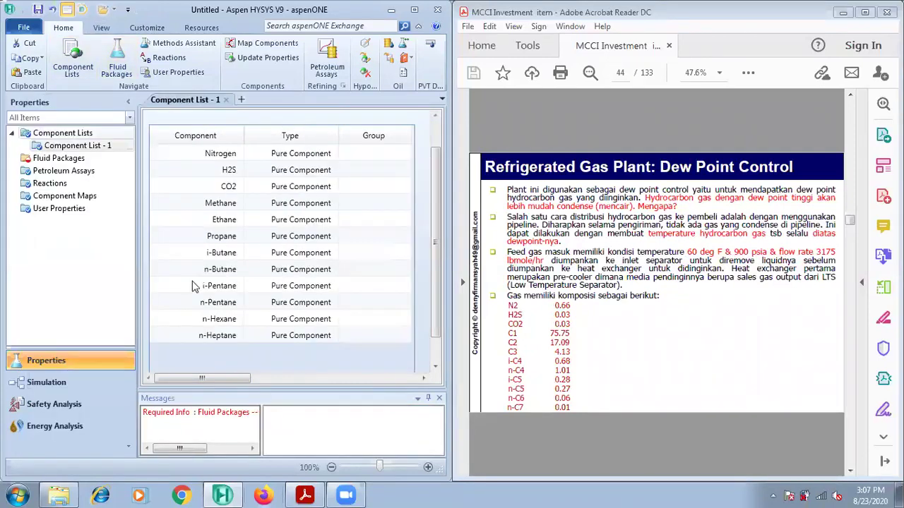
left_click(63, 159)
left_click(177, 328)
left_click_drag(277, 243, 278, 321)
left_click(189, 251)
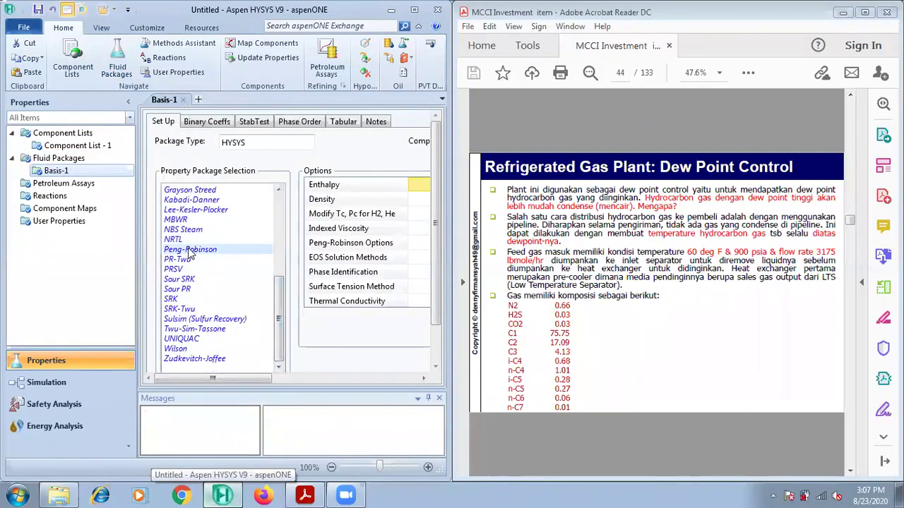
left_click(64, 385)
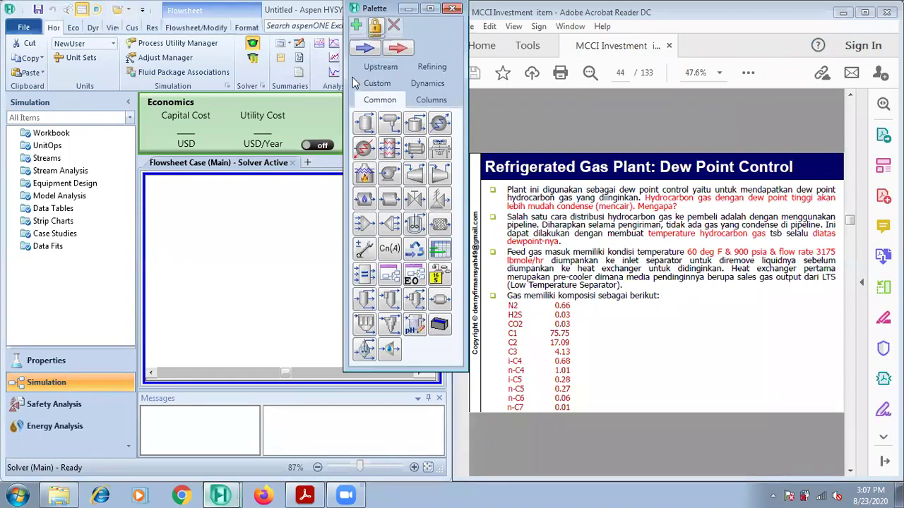
Step: Undo the side-by-side arrangement of the HYSYS and PDF windows and minimize the PDF document
left_click_drag(348, 70, 334, 70)
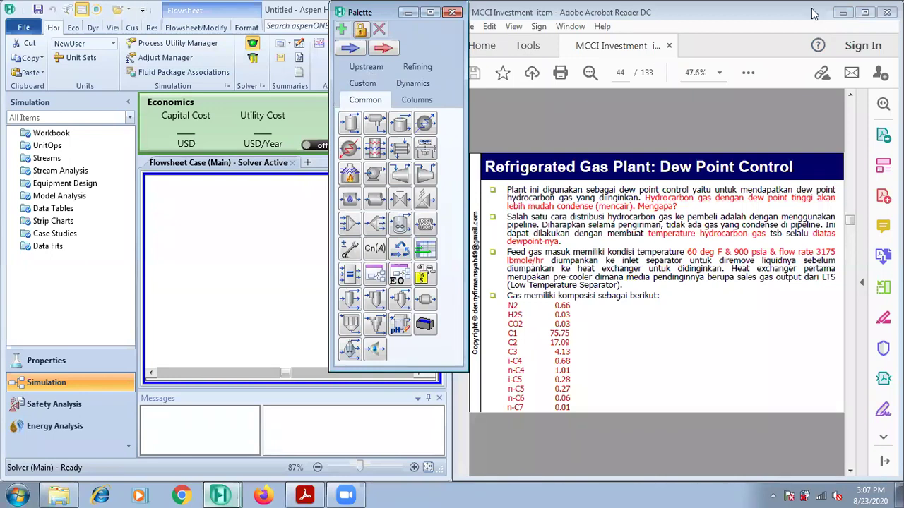
key("super+Down")
left_click(10, 10)
key("Escape")
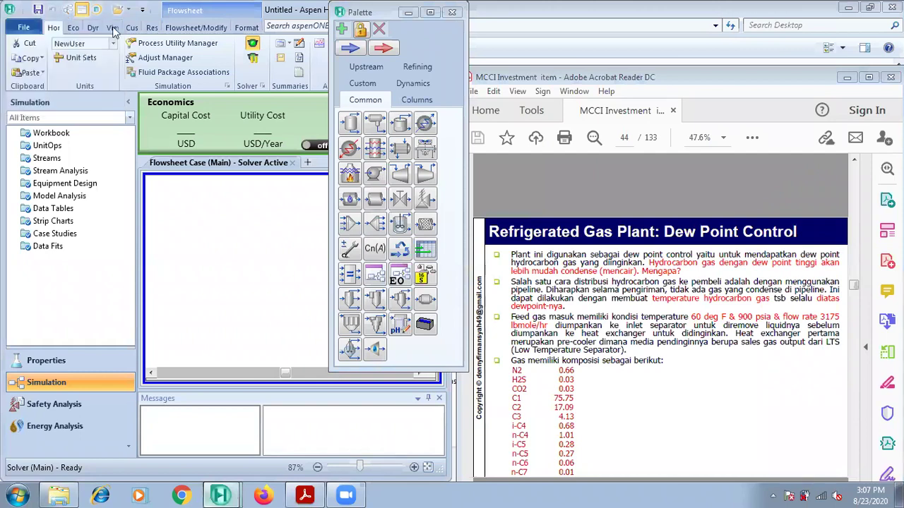
double_click(160, 13)
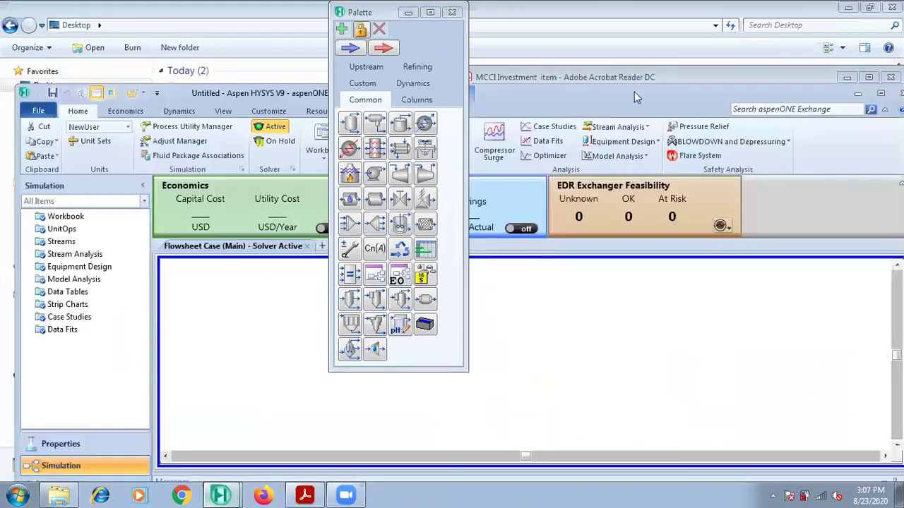
left_click(738, 74)
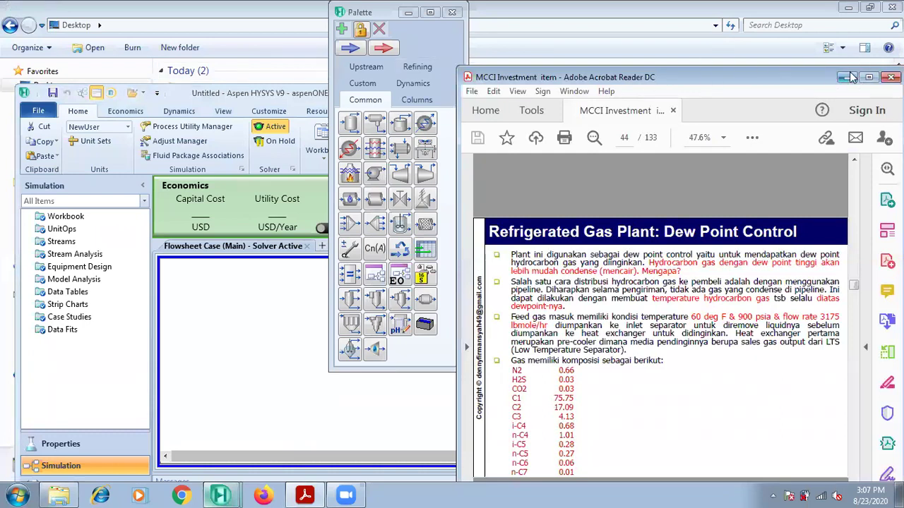
left_click(847, 78)
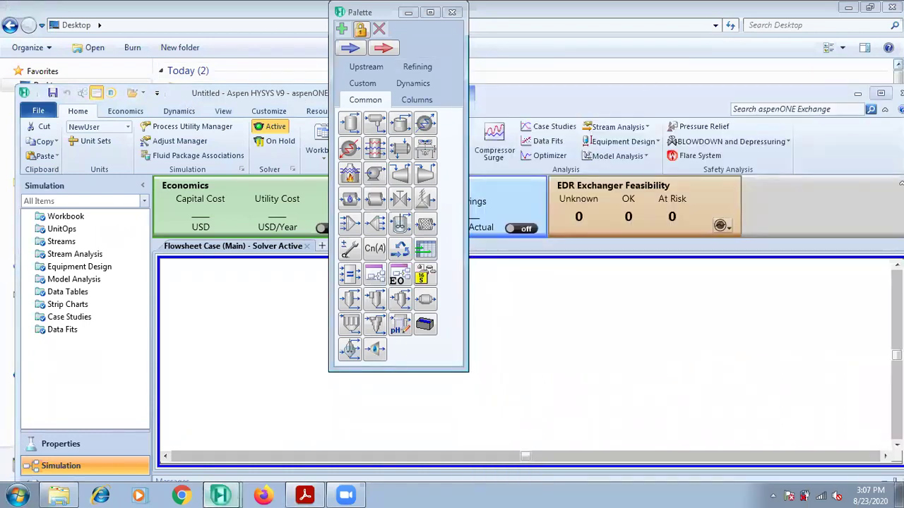
Step: Maximize the HYSYS window and move the object palette clear of the flowsheet's drawing area
left_click(884, 108)
double_click(503, 91)
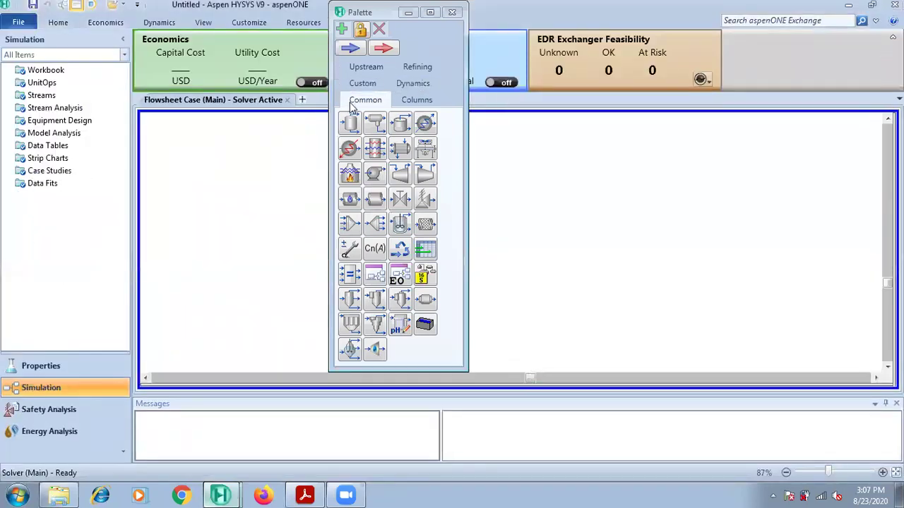
left_click(449, 79)
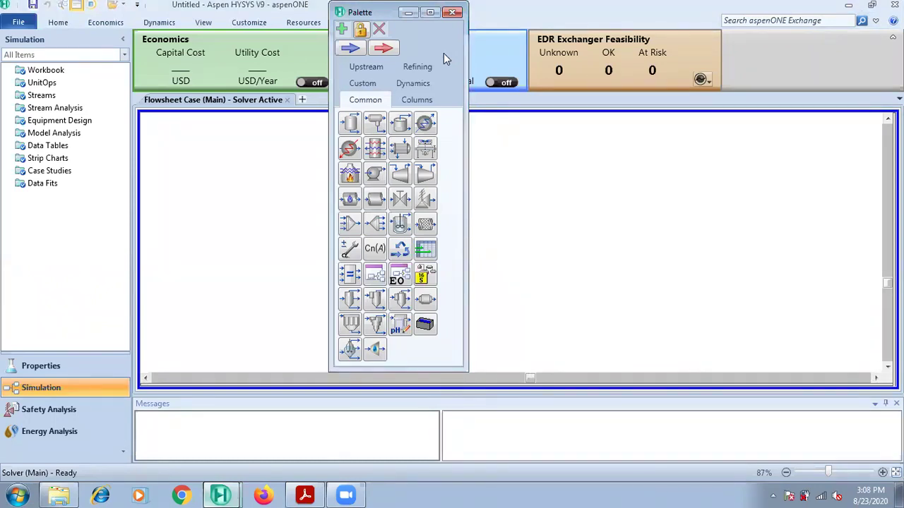
left_click_drag(353, 6, 608, 89)
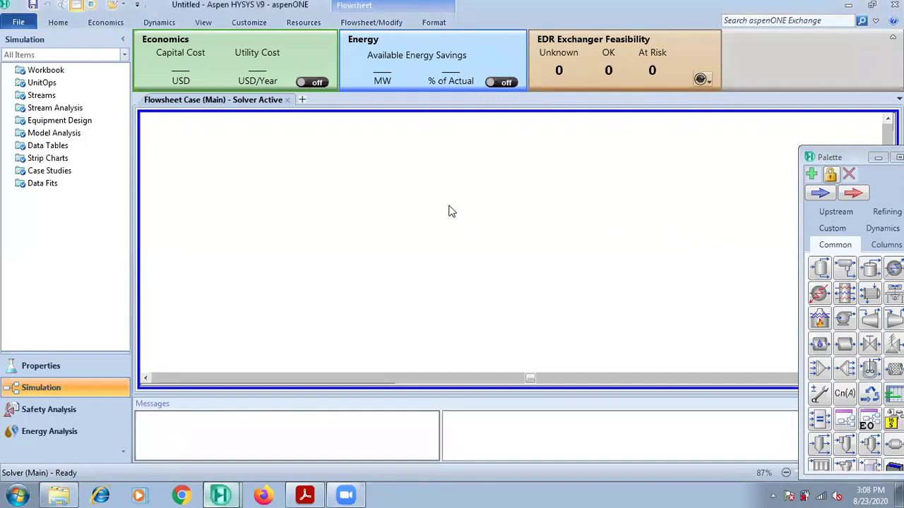
Step: Place a material stream in the upper part of the flowsheet and name it FEED
left_click(817, 194)
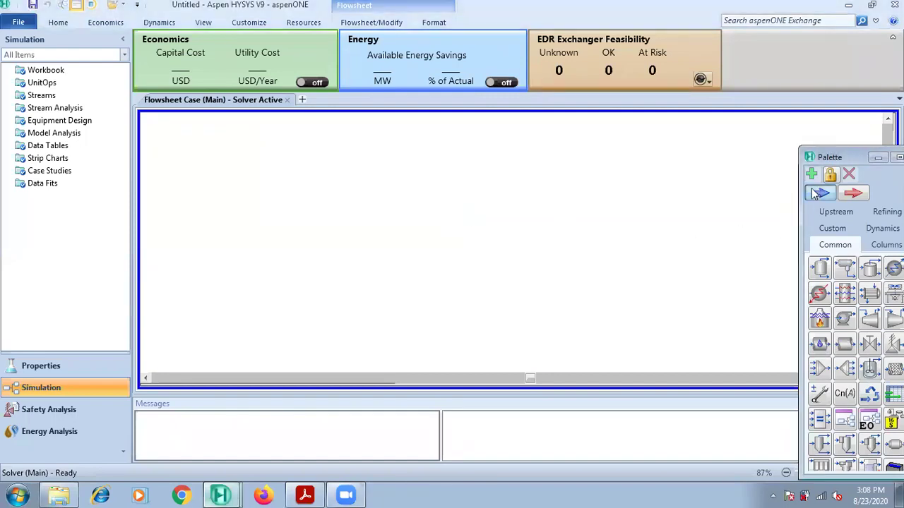
left_click(260, 184)
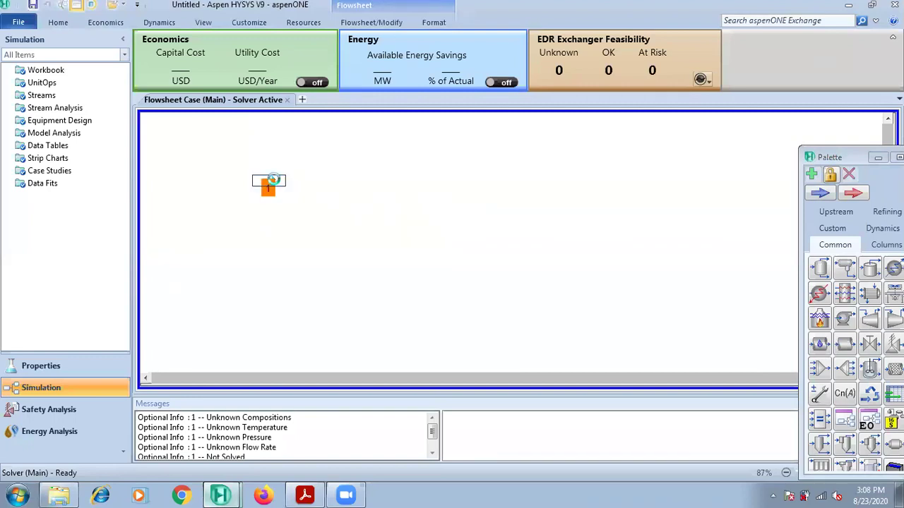
double_click(271, 183)
type("FEED")
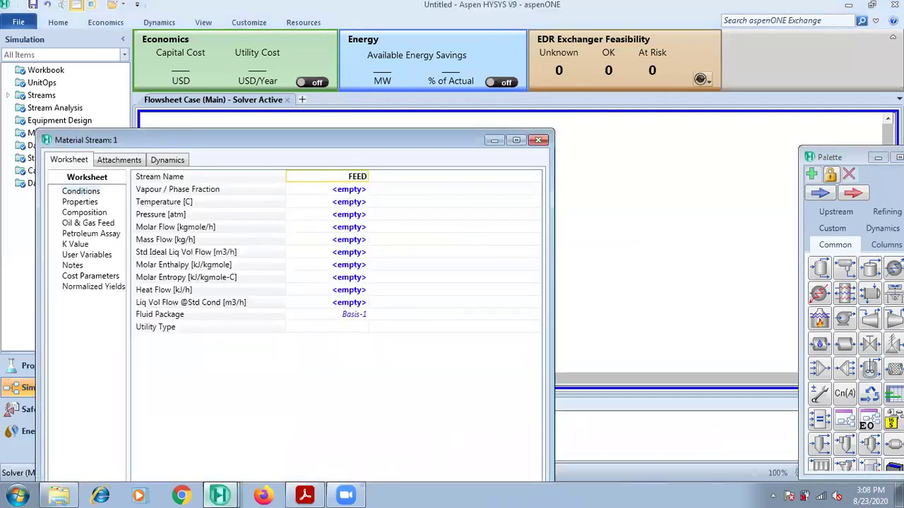
key("Return")
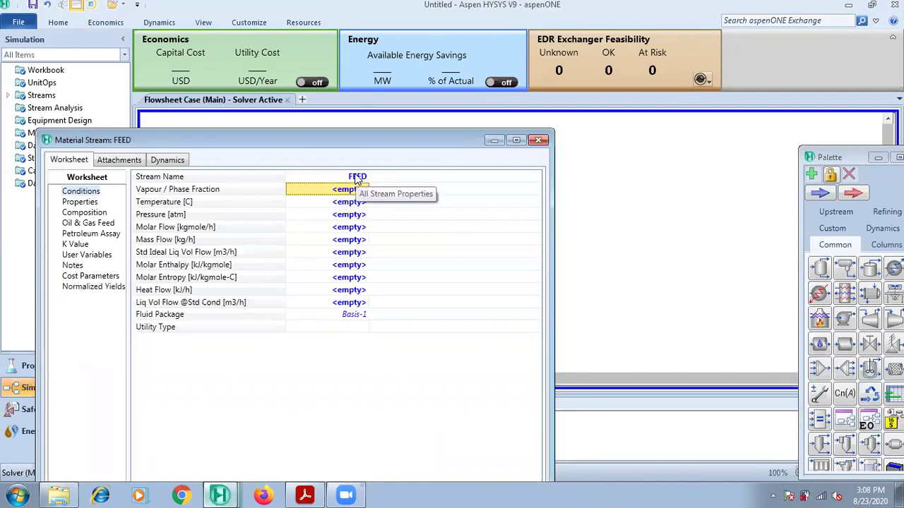
Step: Collapse the dashboard, keep the Home ribbon expanded, and move the FEED stream window off the placed stream
left_click(56, 23)
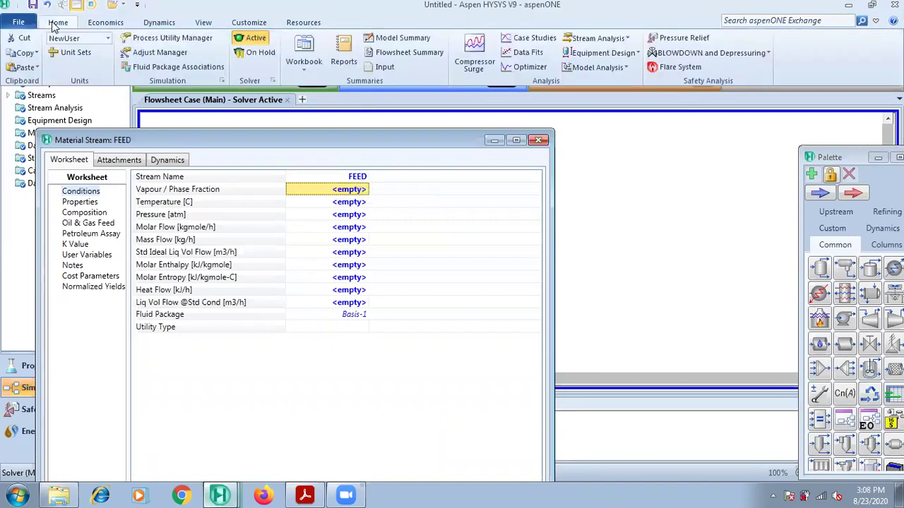
left_click(879, 27)
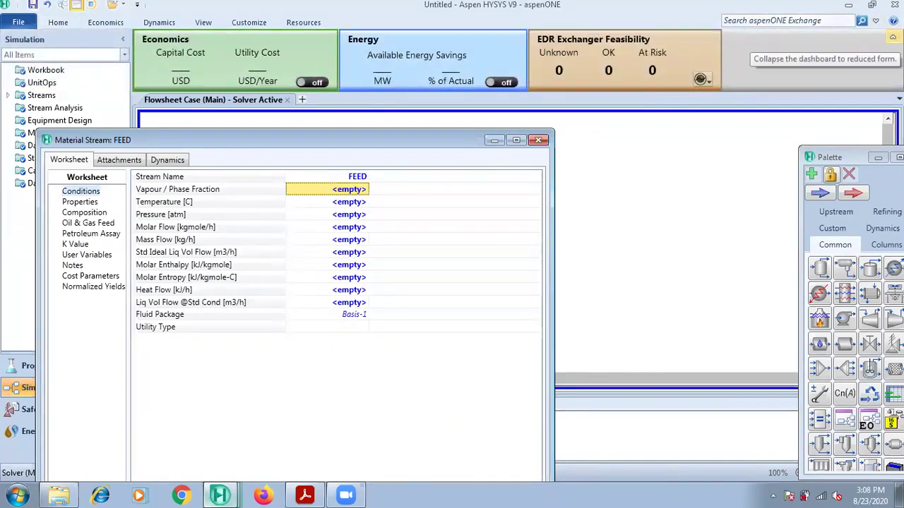
left_click(893, 37)
left_click(875, 21)
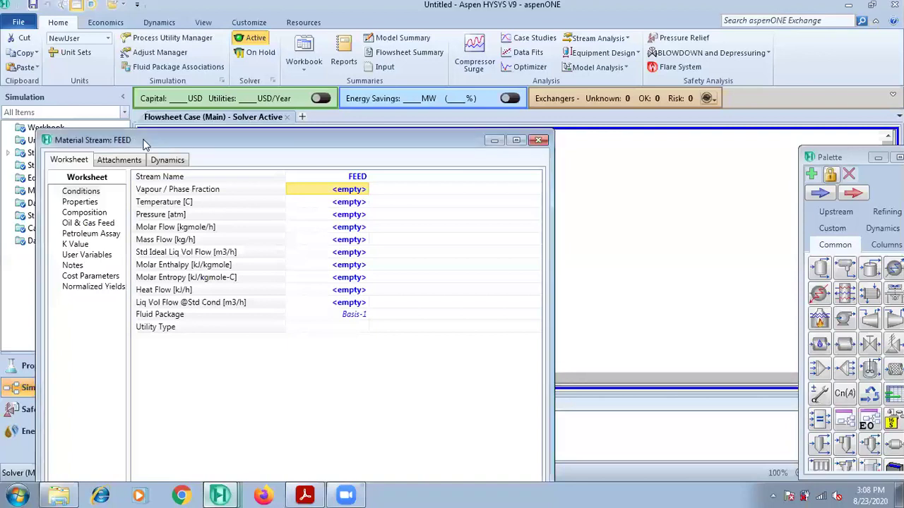
left_click_drag(145, 145, 419, 95)
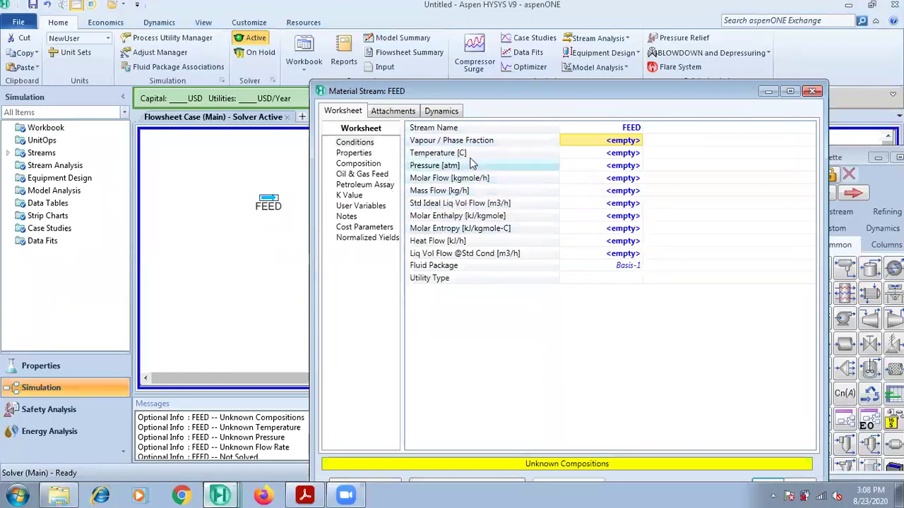
Step: Switch the simulation's unit set to Field
left_click(108, 40)
scroll(118, 77, "up", 1)
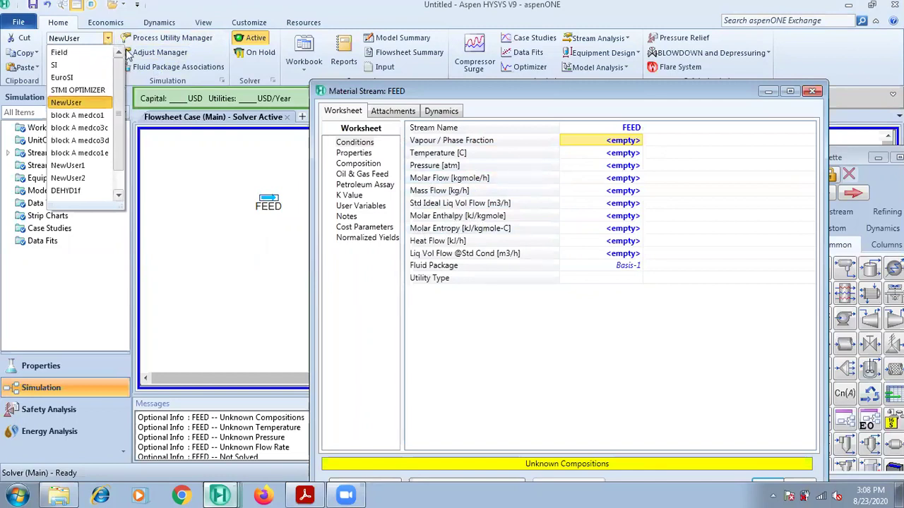
left_click(90, 54)
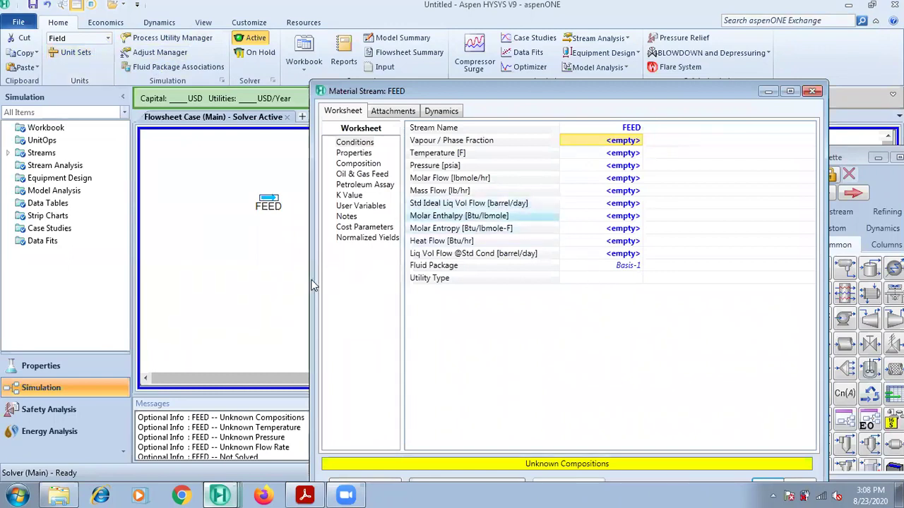
Step: Check the feed conditions in the PDF and set the FEED stream's temperature to 60 F
left_click(316, 495)
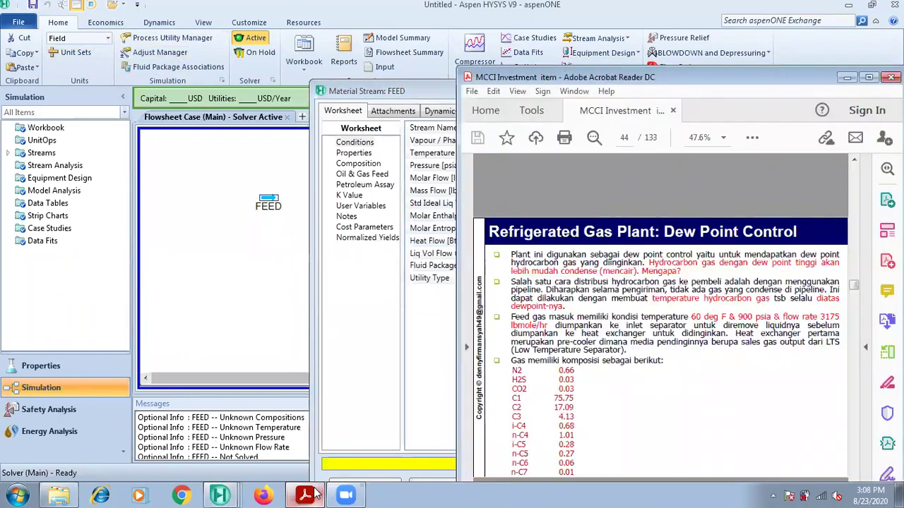
left_click(316, 494)
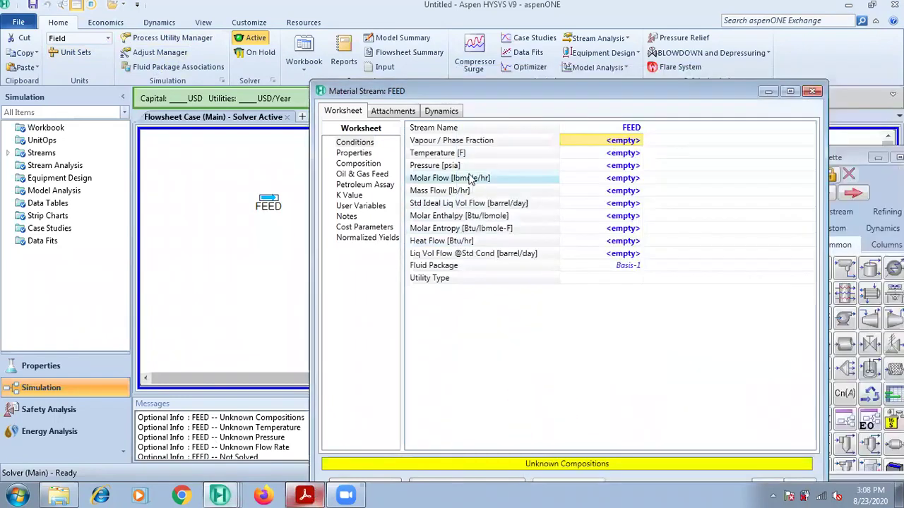
left_click(614, 154)
type("60")
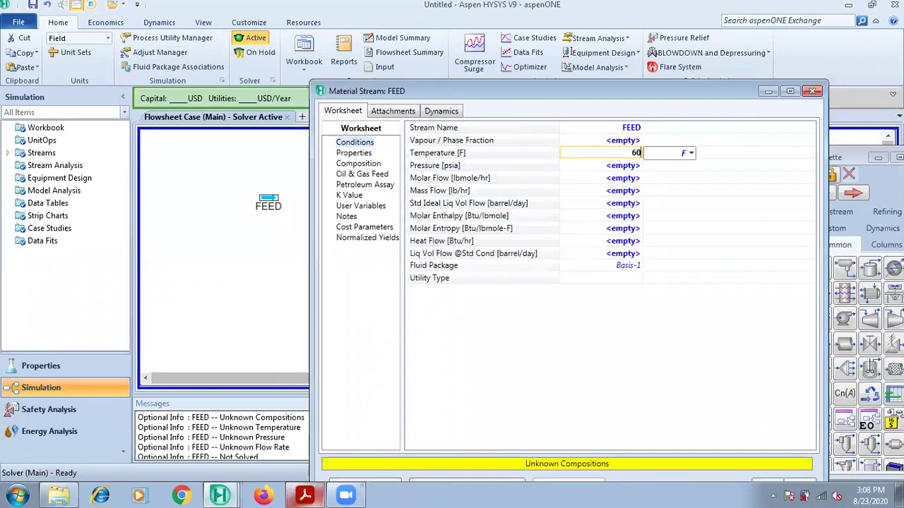
key("Return")
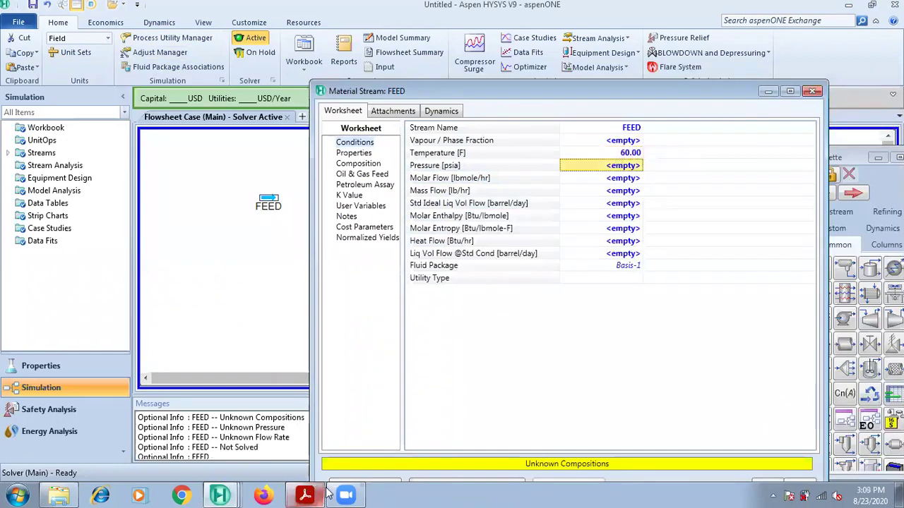
Step: Consult the PDF's feed conditions again and set the FEED stream's pressure to 900 psia
left_click(316, 494)
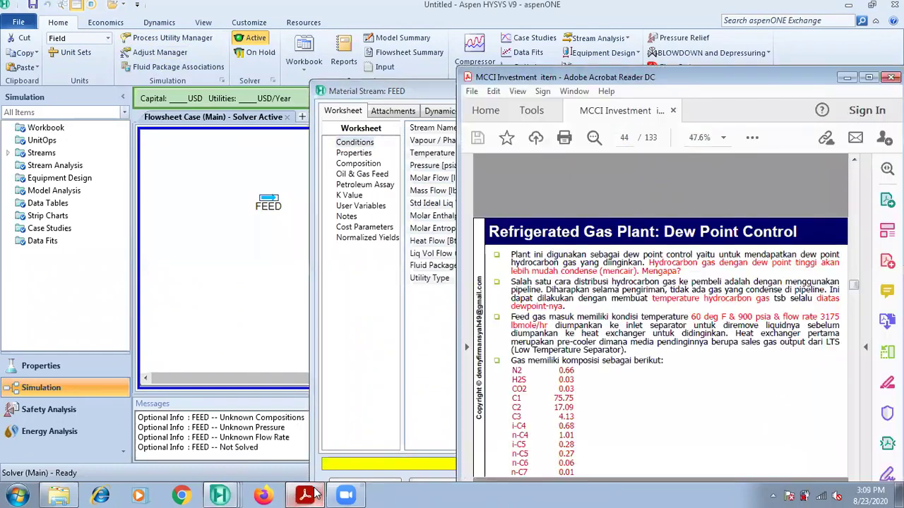
left_click(315, 495)
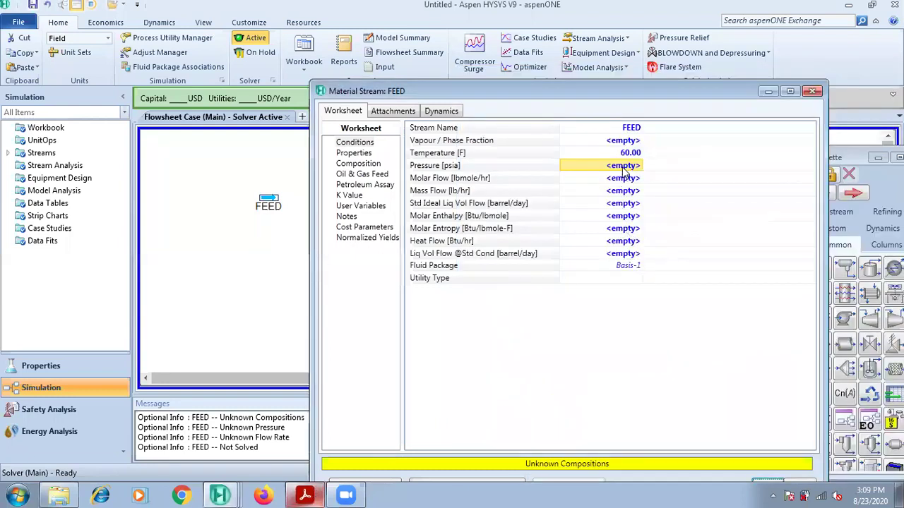
type("900")
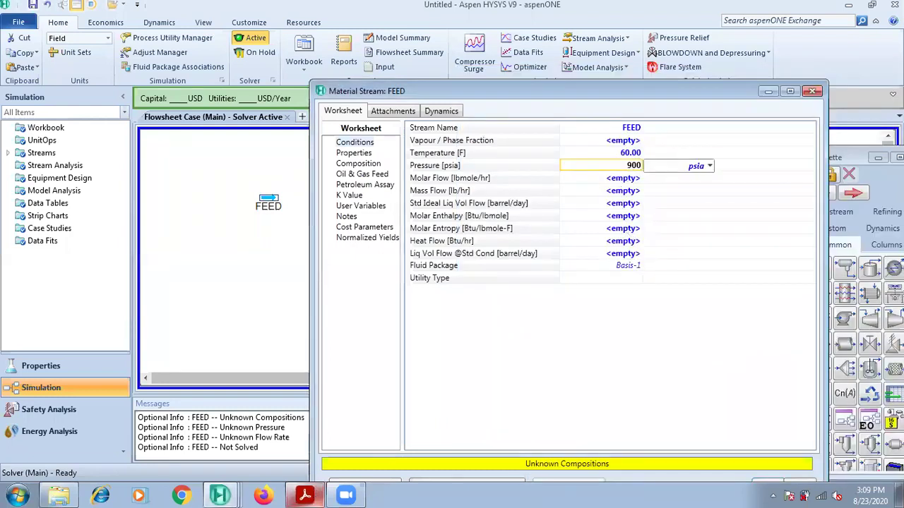
key("Return")
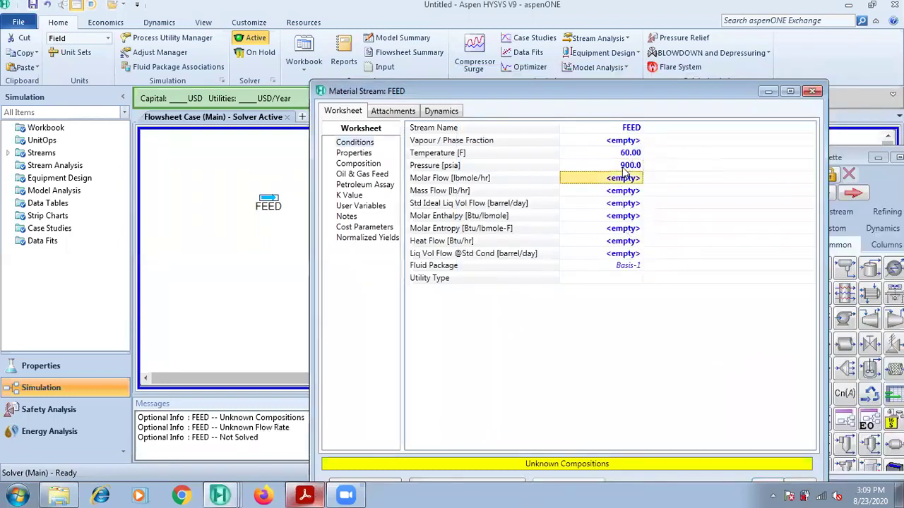
Step: Check the feed flow rate in the PDF and set the FEED stream's molar flow to 3175 lbmole/hr
left_click(295, 494)
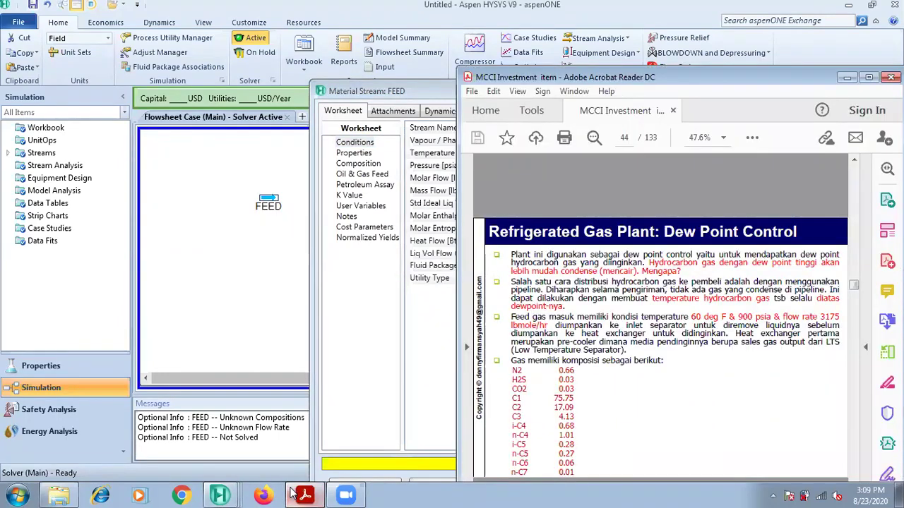
left_click(295, 495)
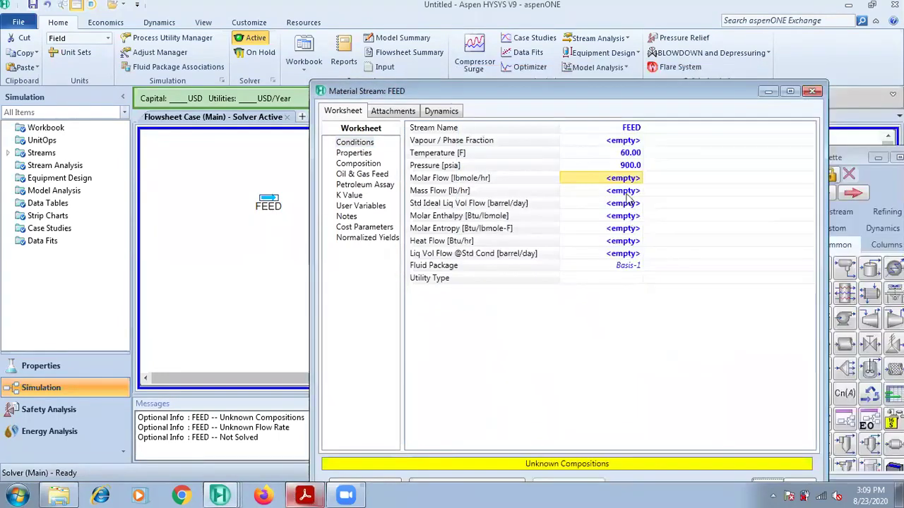
type("3")
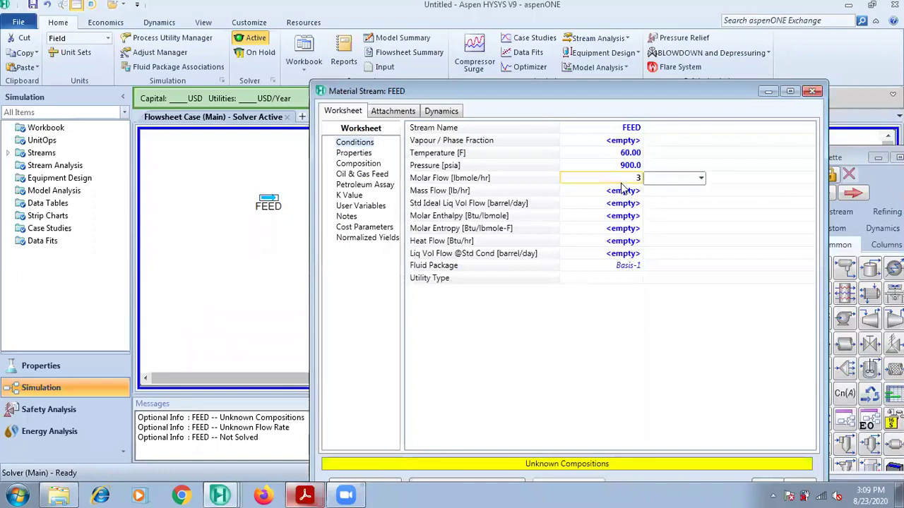
type("175")
key("Return")
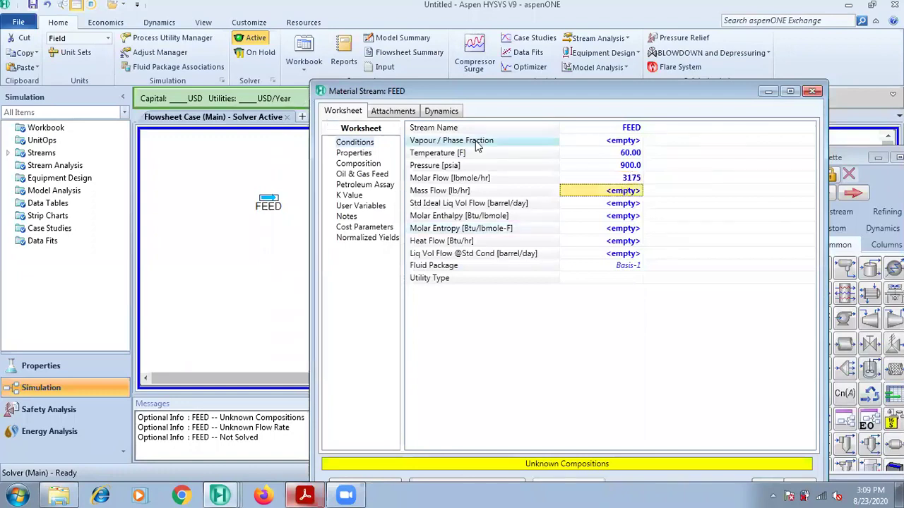
left_click(357, 165)
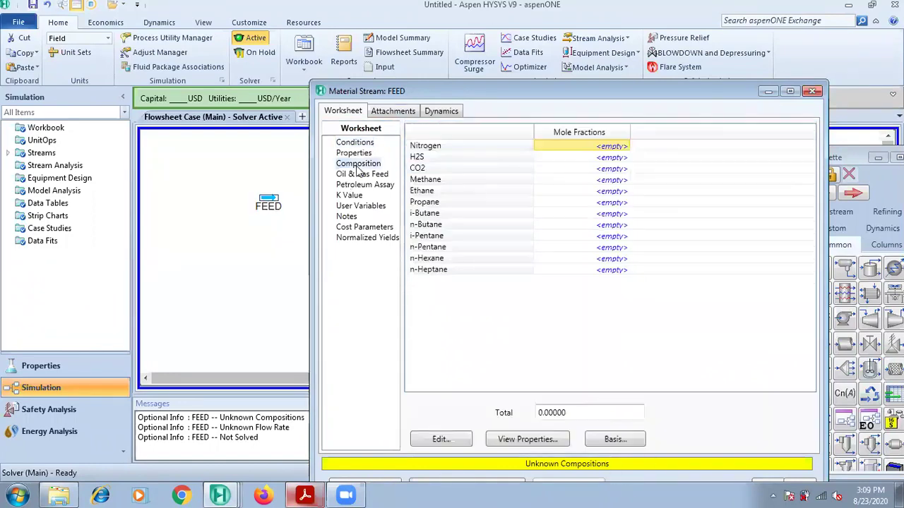
left_click(438, 440)
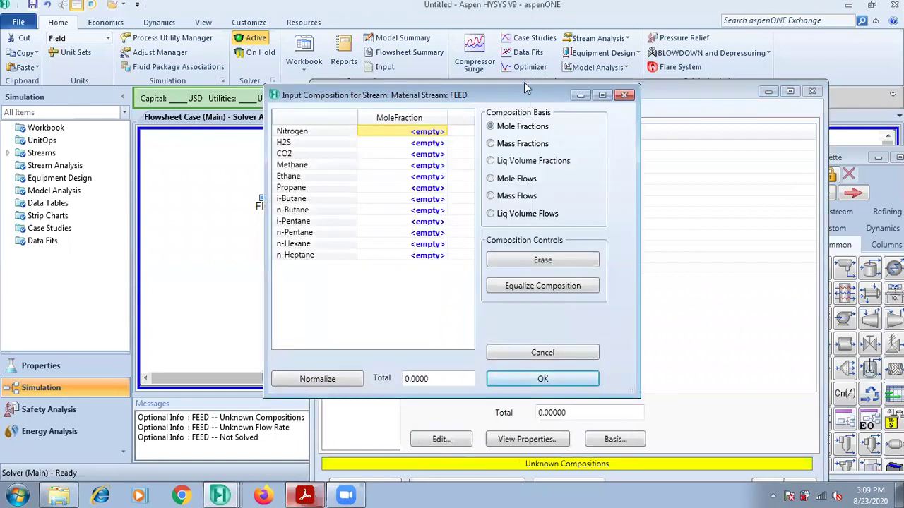
left_click_drag(503, 101, 296, 126)
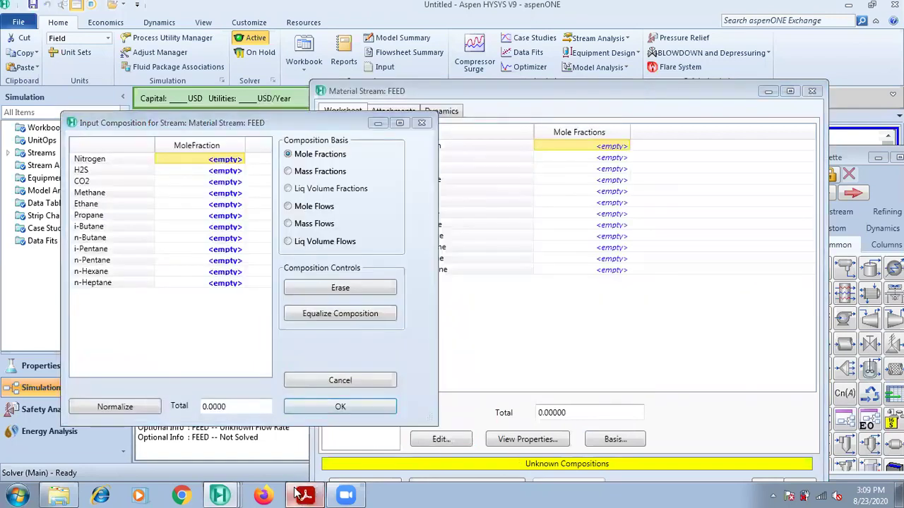
left_click(304, 494)
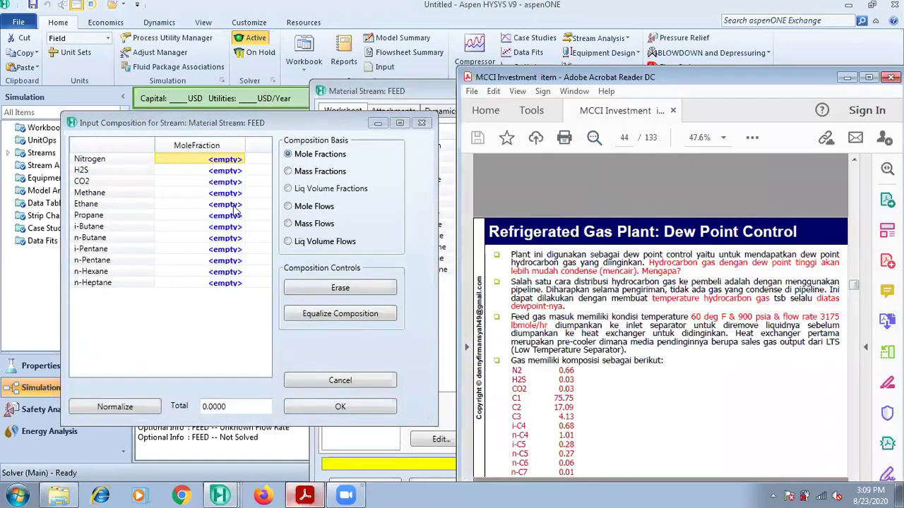
left_click(216, 161)
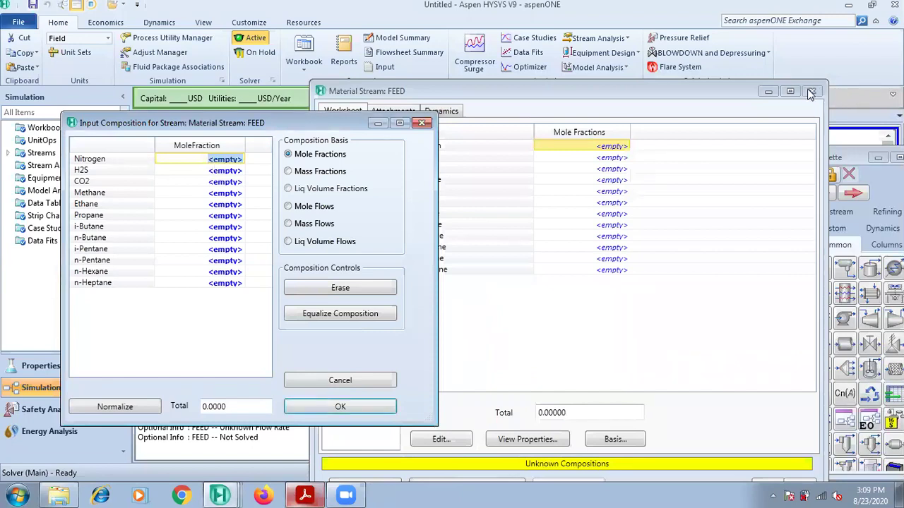
left_click(421, 123)
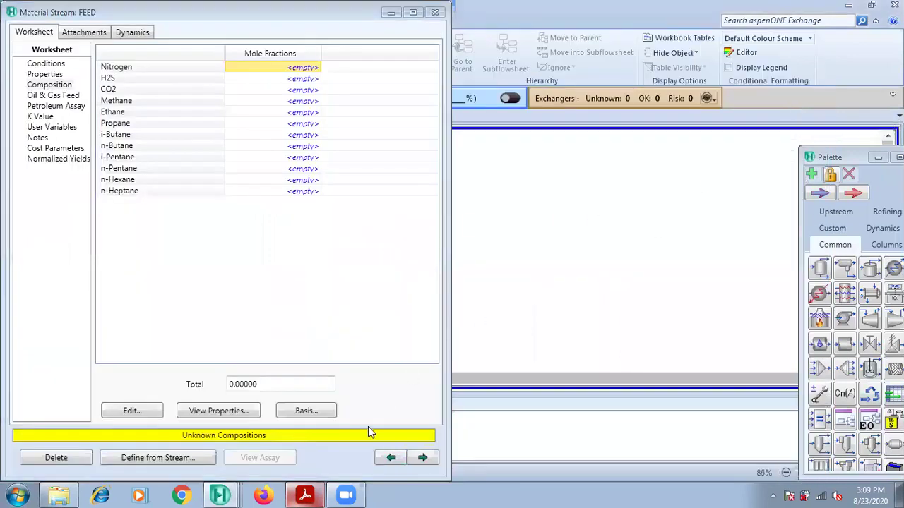
left_click(305, 496)
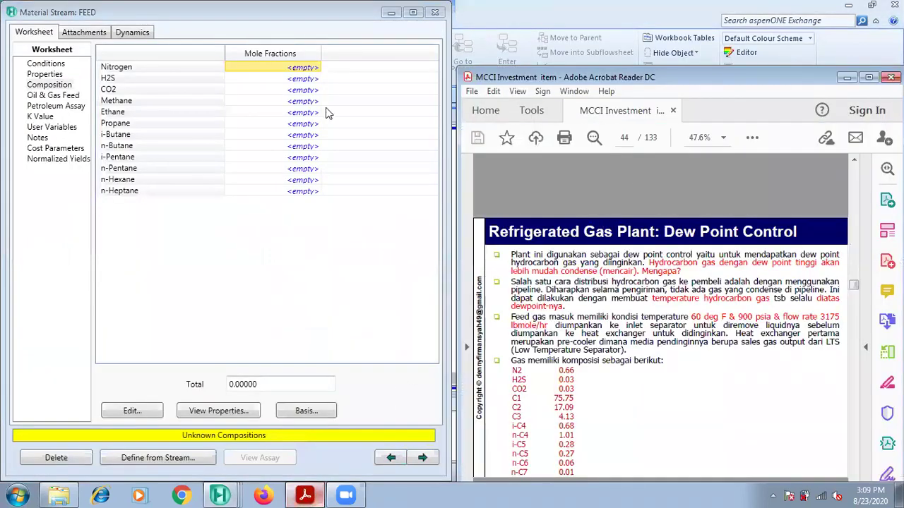
left_click(296, 90)
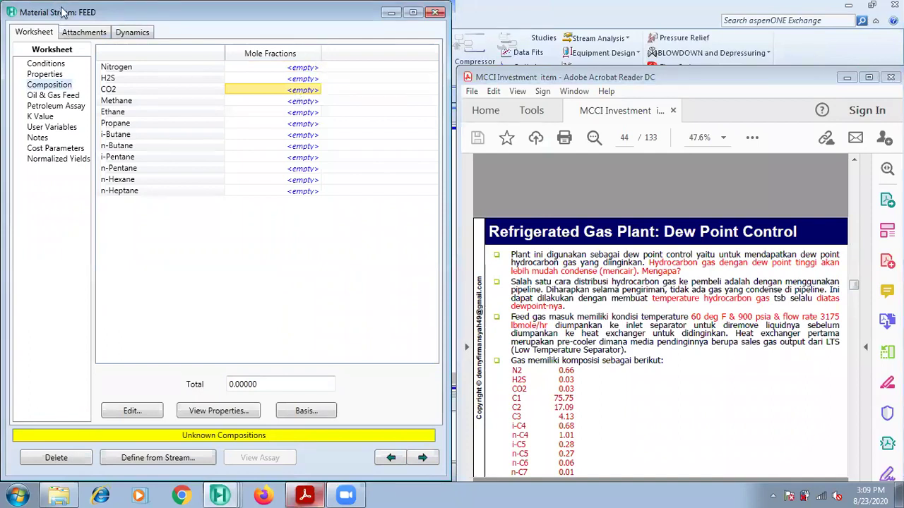
left_click(159, 64)
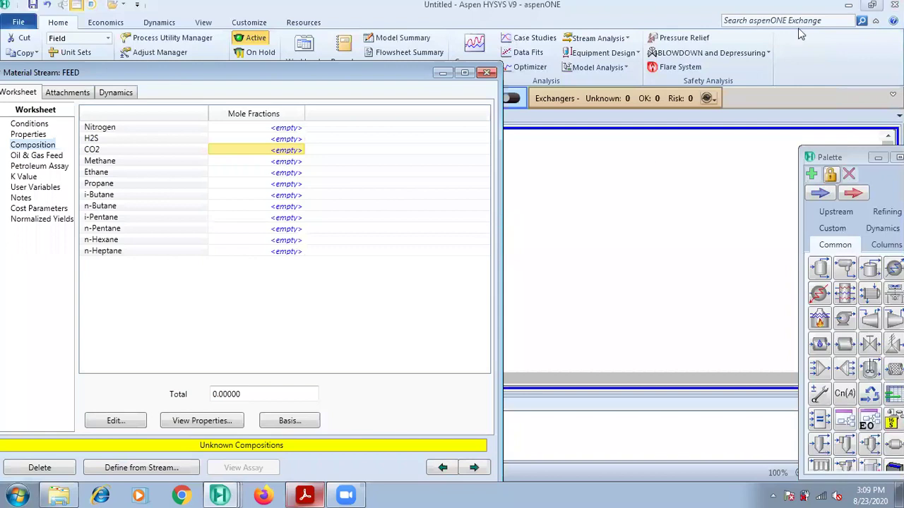
left_click(487, 72)
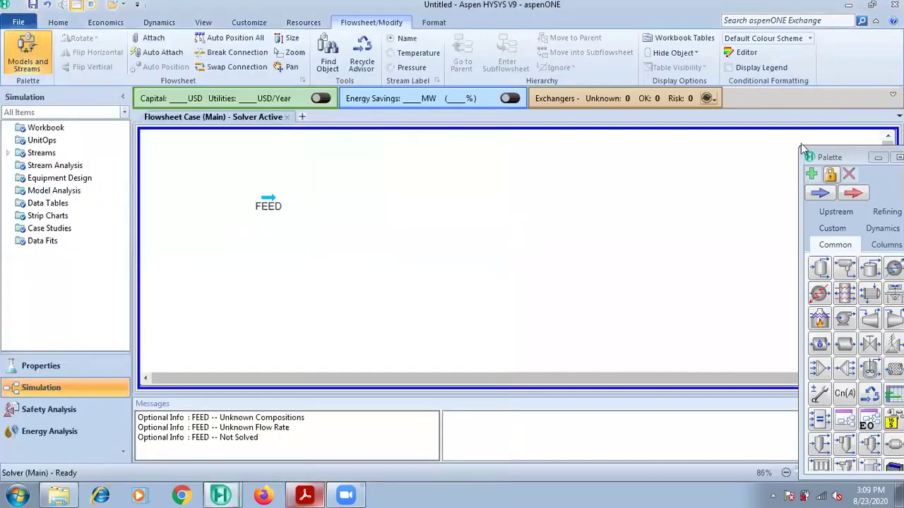
Step: Arrange the HYSYS window side by side with the PDF and open the FEED stream's composition for editing
key("super+Left")
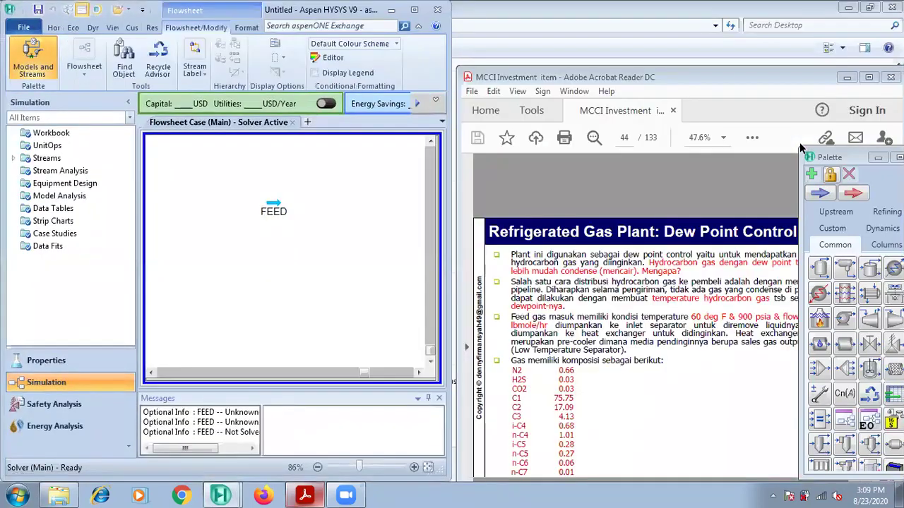
double_click(273, 204)
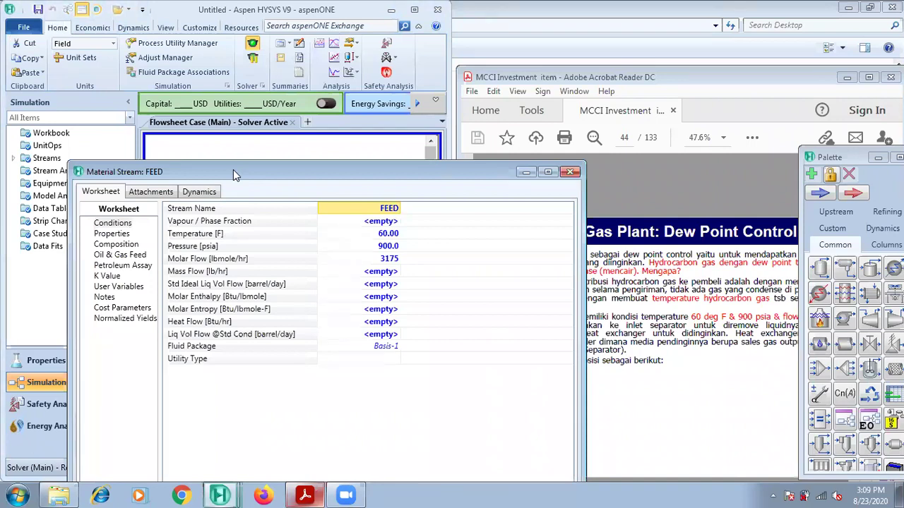
left_click_drag(233, 170, 130, 108)
left_click(30, 185)
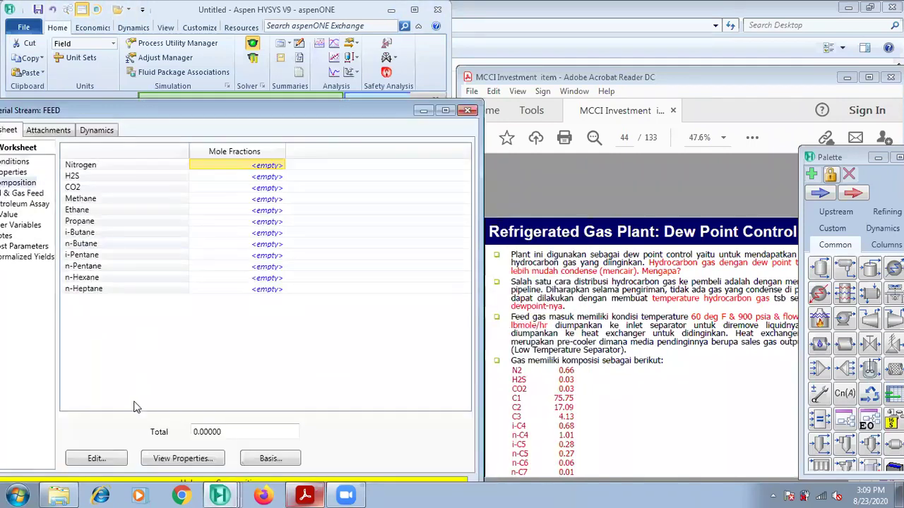
left_click(96, 458)
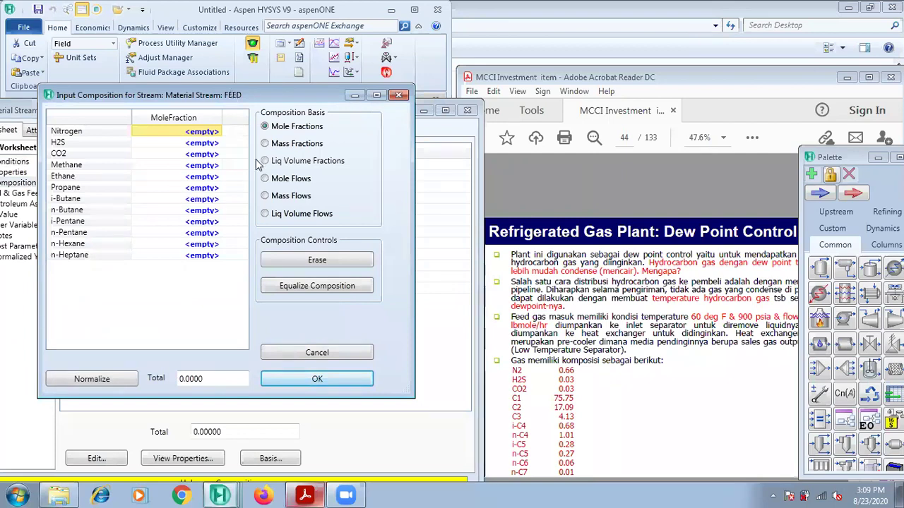
Step: Enter the PDF composition values 0.66 for nitrogen and 0.03 for H2S as FEED mole fractions
left_click(206, 195)
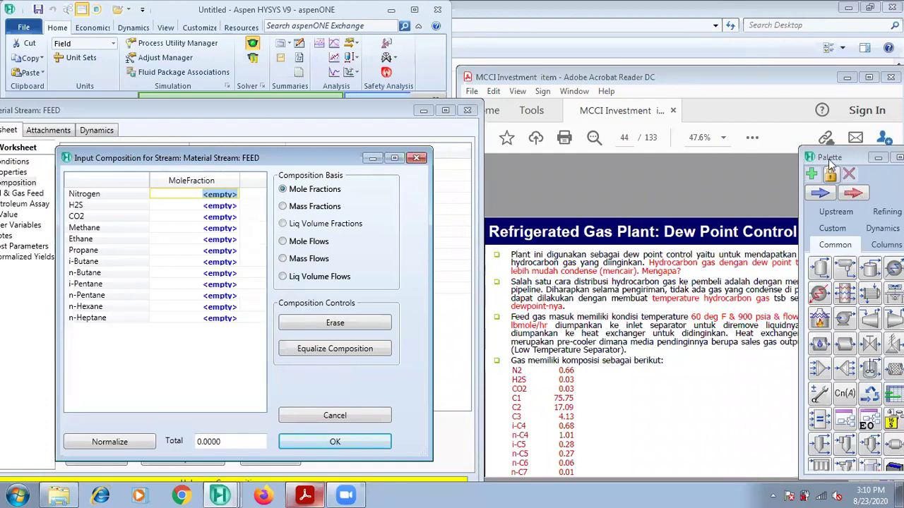
left_click(225, 191)
type("0.66")
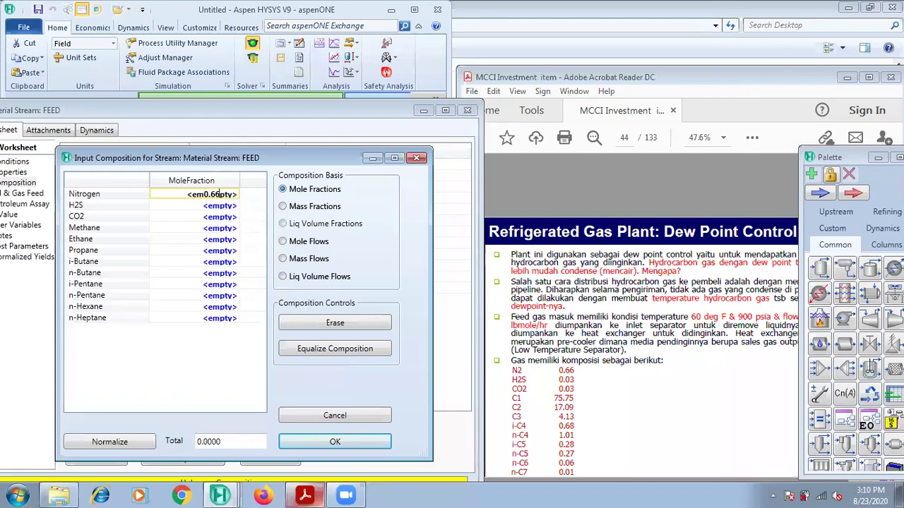
left_click(90, 198)
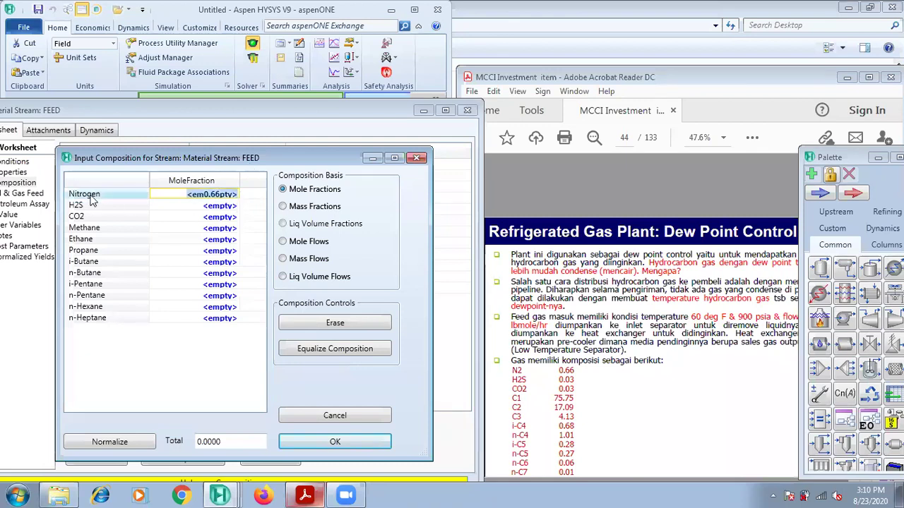
type("0.66")
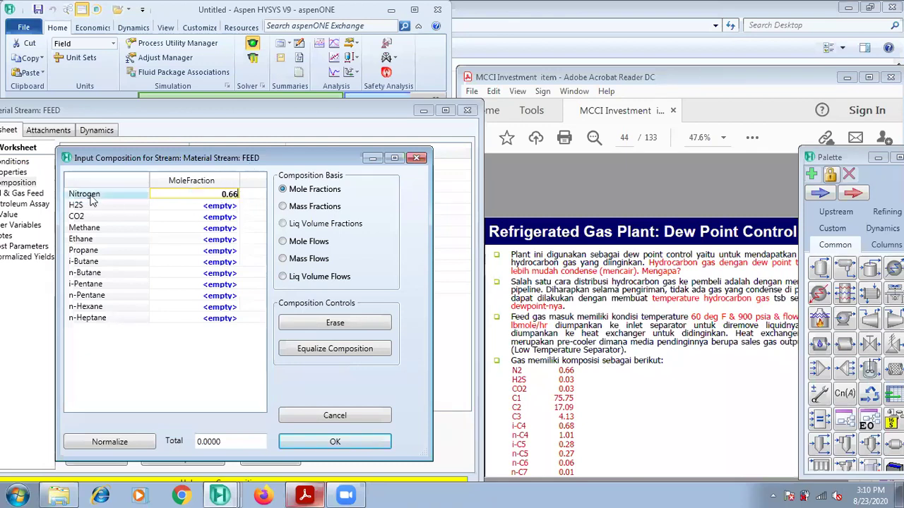
key("Return")
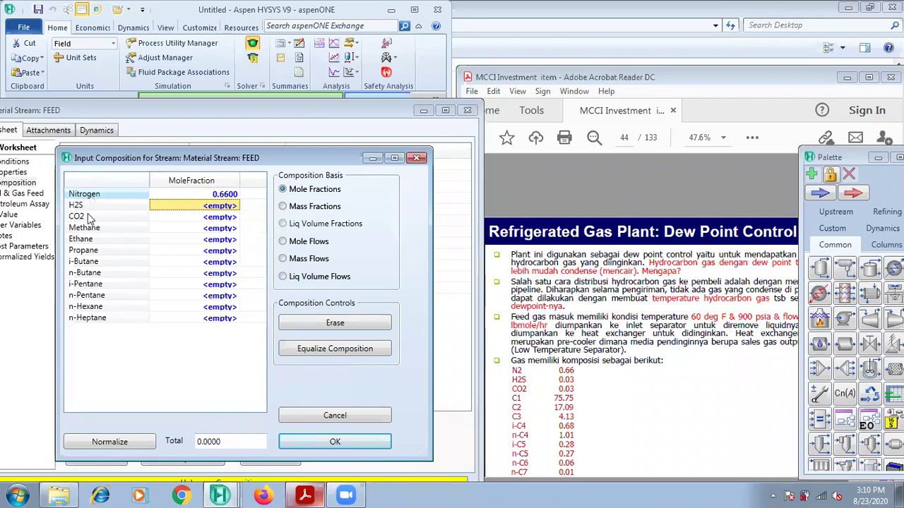
type("0.03")
key("Return")
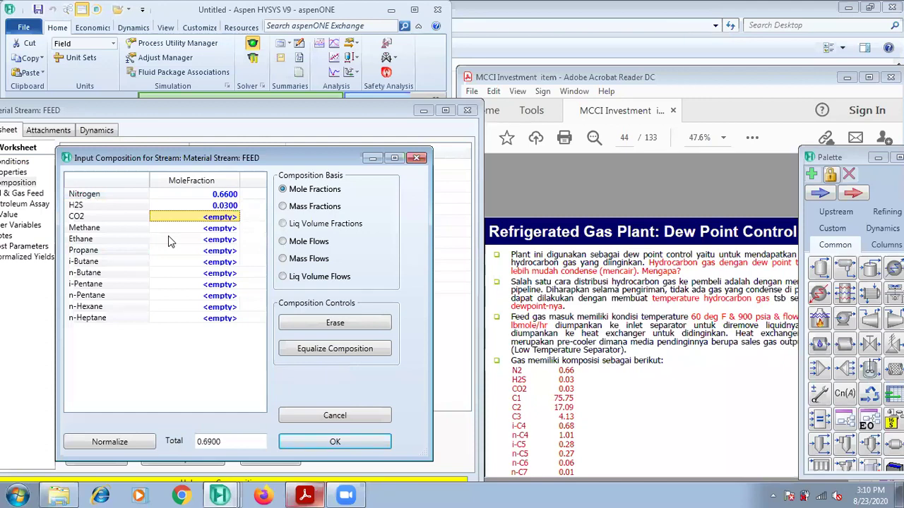
Step: Enter the FEED stream's mole fractions: CO2 0.03, methane 75.75, ethane 17.09 and propane 4.13
type("0.03")
key("Return")
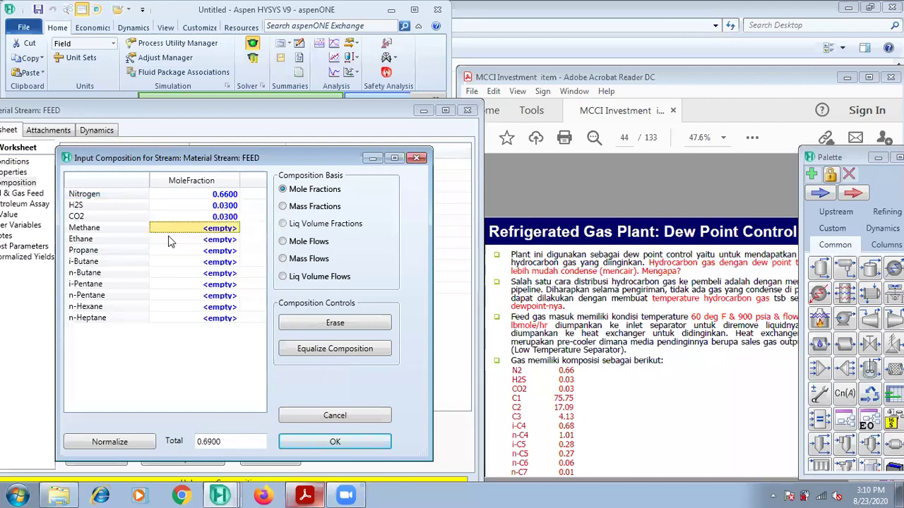
type("7")
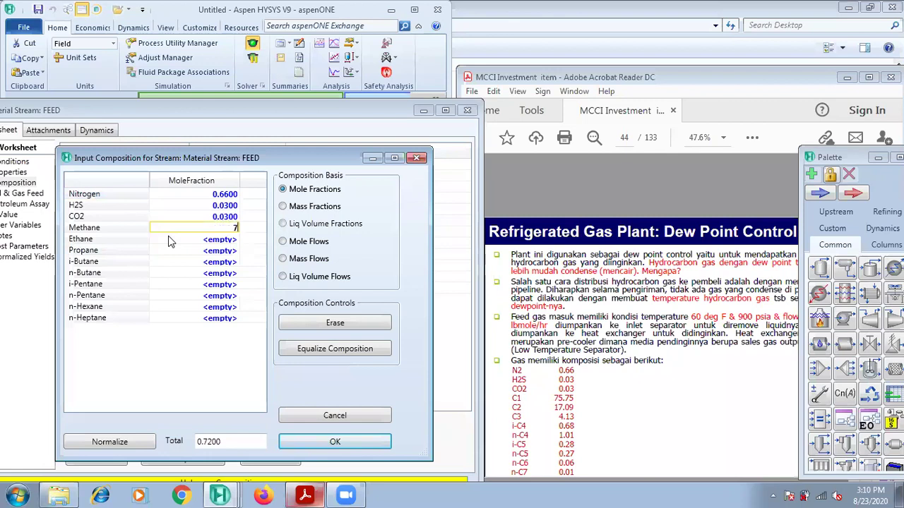
type("5.75")
key("Return")
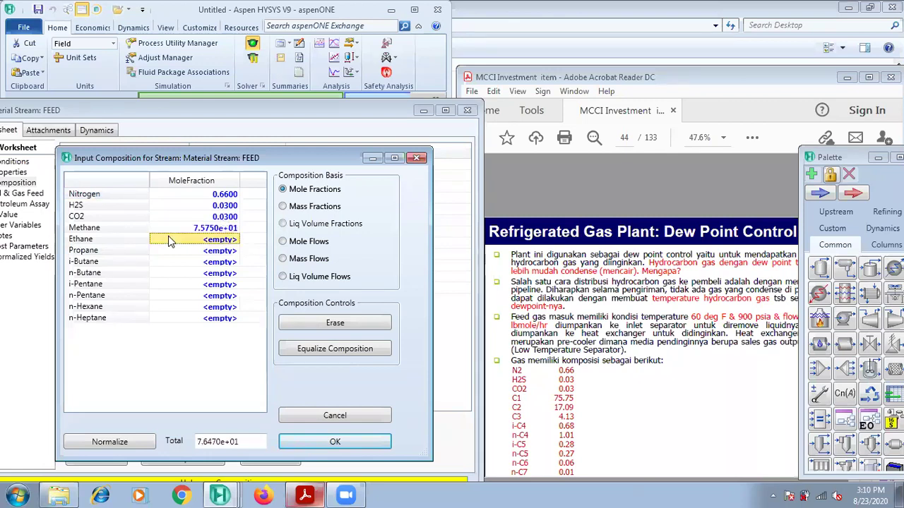
type("1")
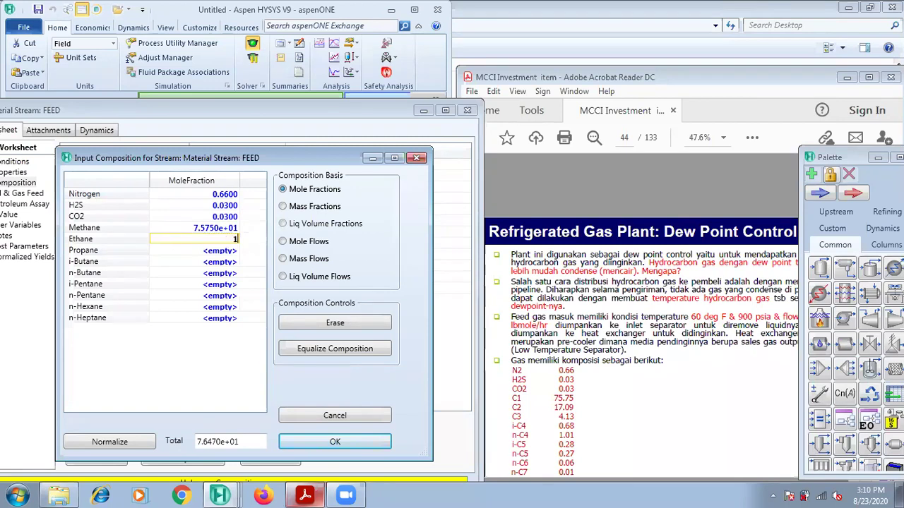
type("7.09")
key("Return")
type("4")
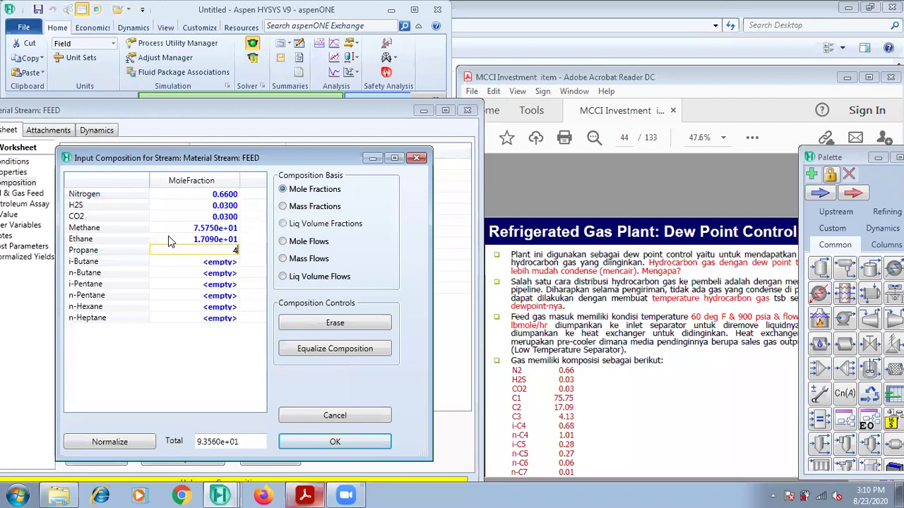
type(".13")
key("Return")
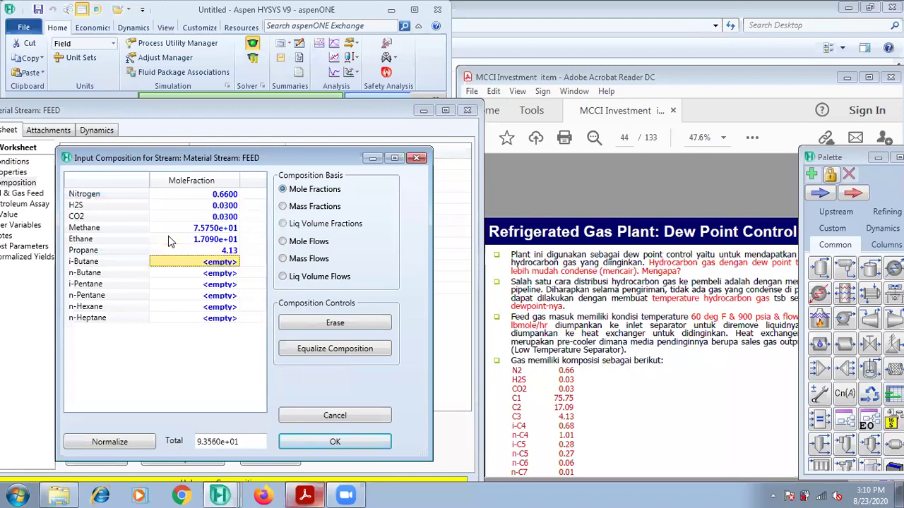
Step: Enter mole fractions of 0.68 for i-butane, 1.01 for n-butane, 0.28 for i-pentane and 0.27 for n-pentane
type("0.68")
key("Return")
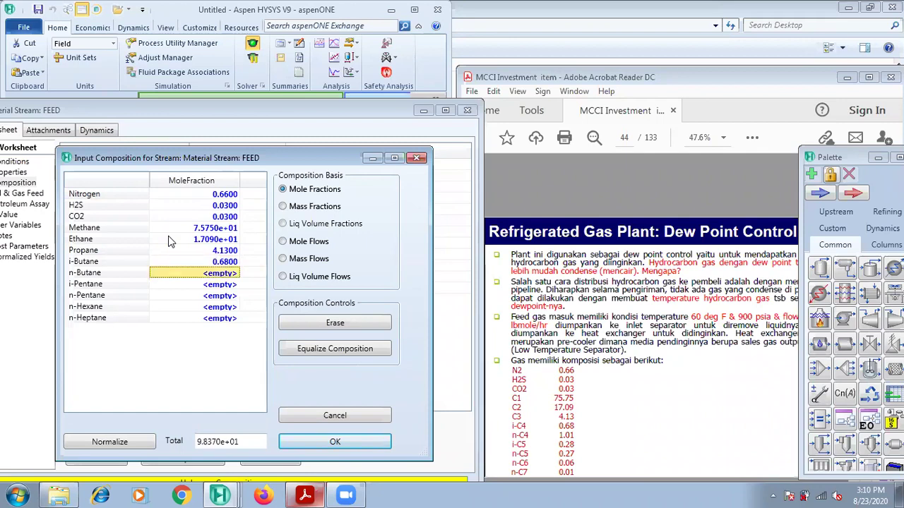
type("1.01")
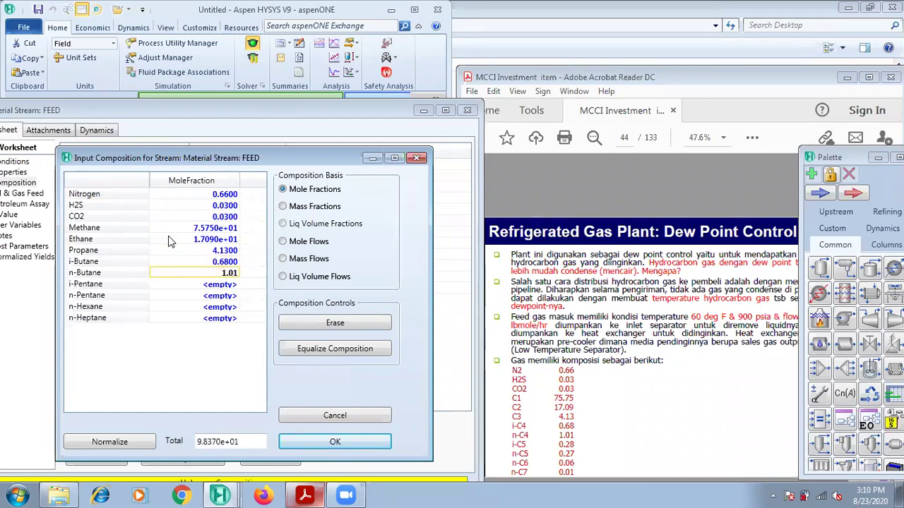
key("Return")
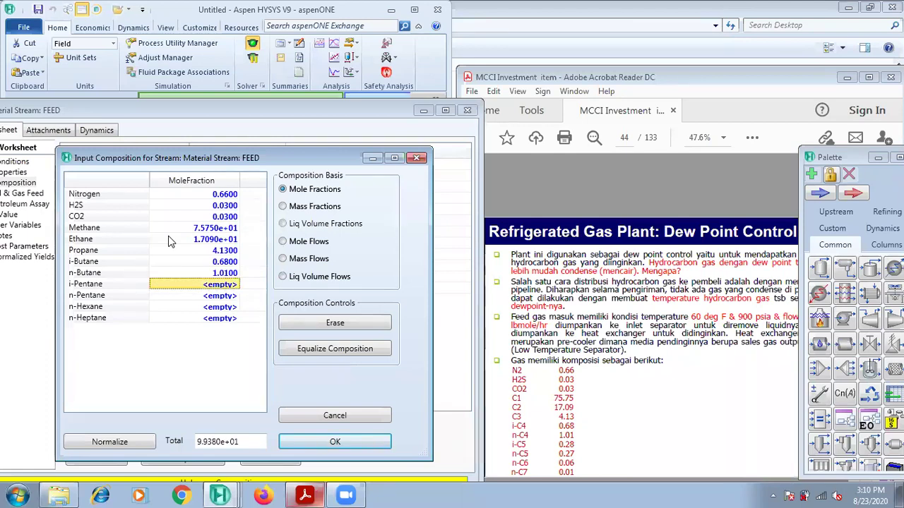
type("0.28")
key("Return")
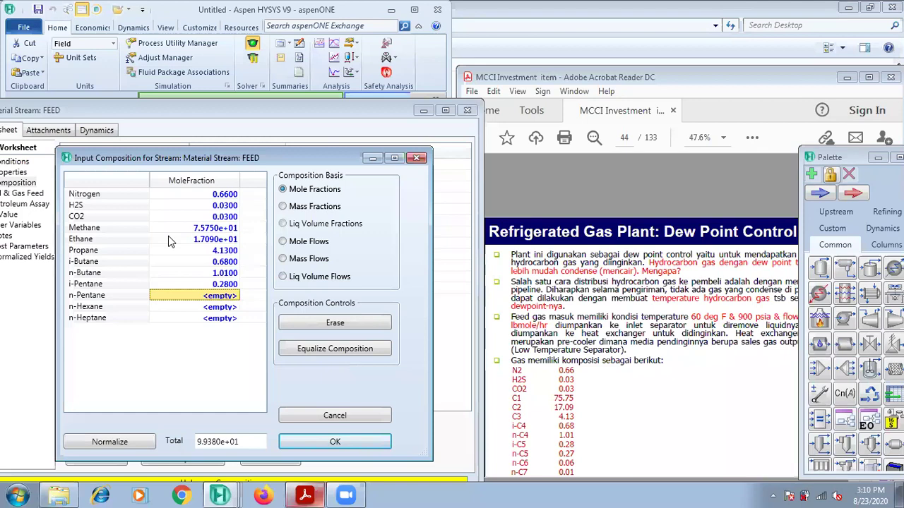
type("0")
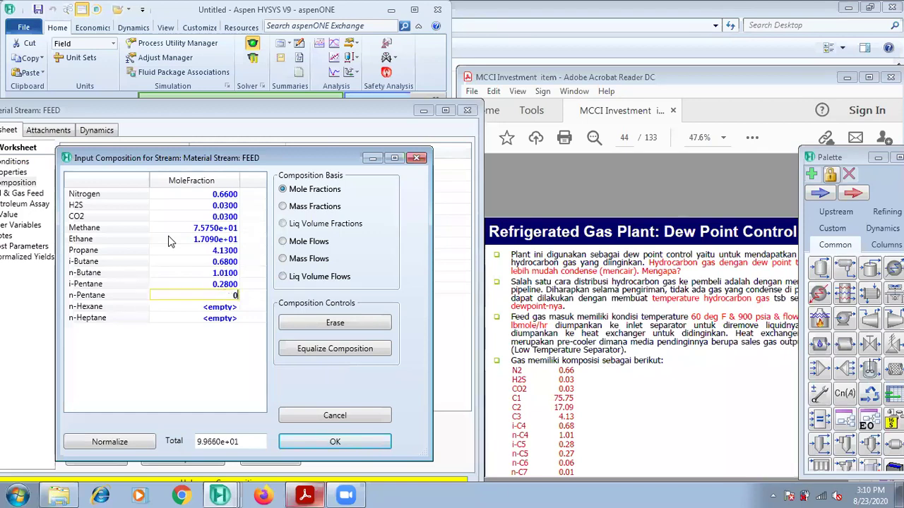
type(".27")
key("Return")
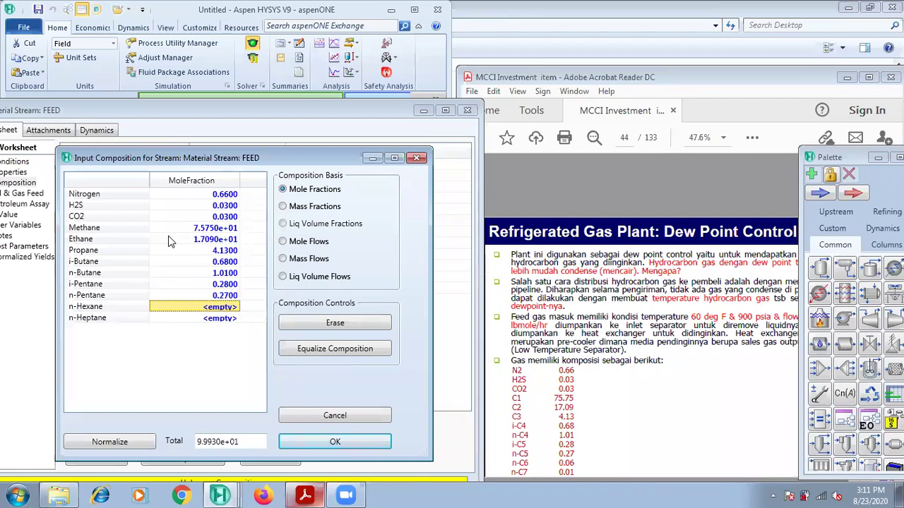
Step: Complete the FEED composition with n-hexane 0.06 and n-heptane 0.01, accept it, and close the stream window
type("0.06")
key("Return")
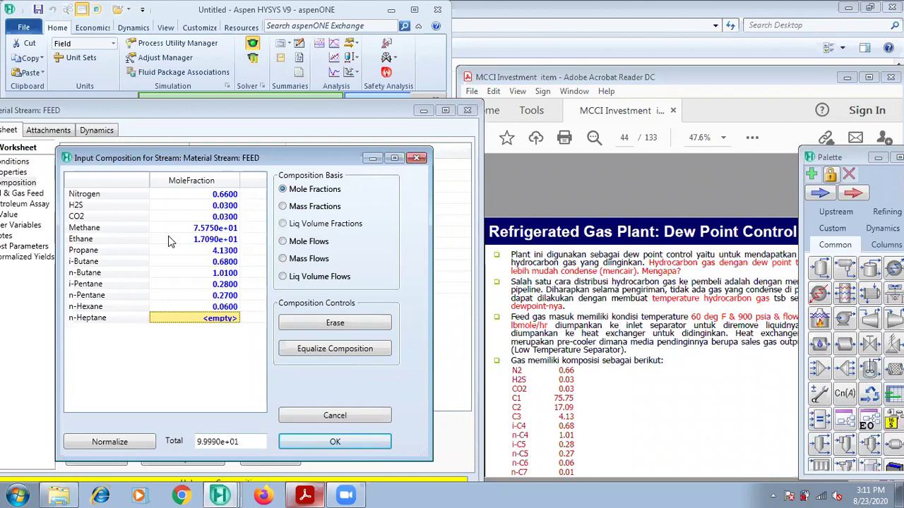
type("0.01")
key("Return")
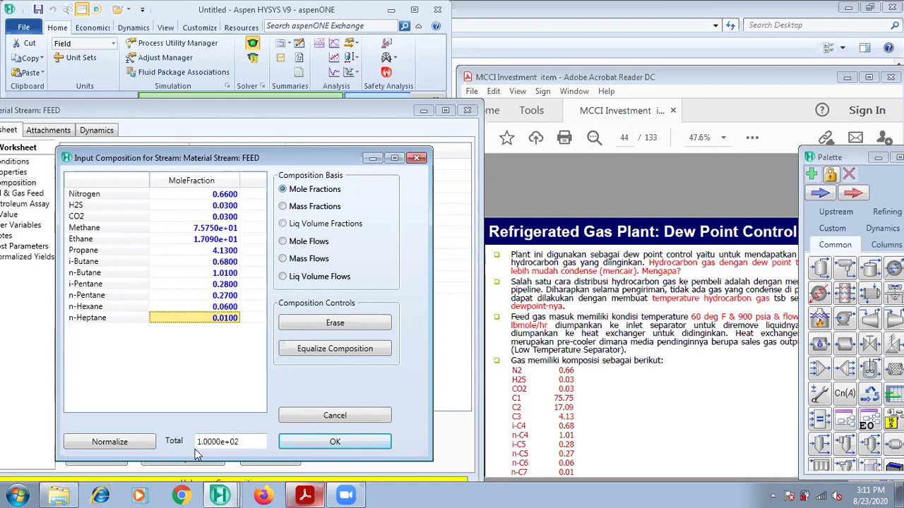
left_click(336, 442)
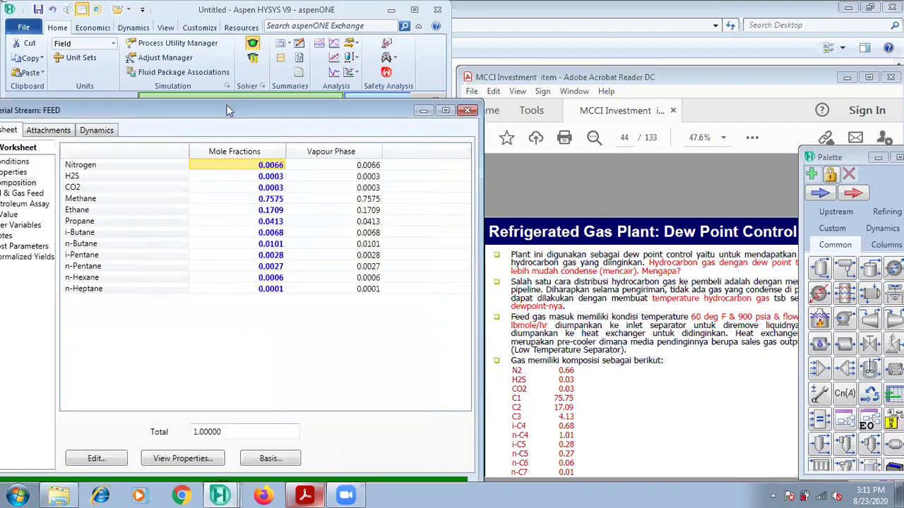
left_click_drag(227, 106, 282, 52)
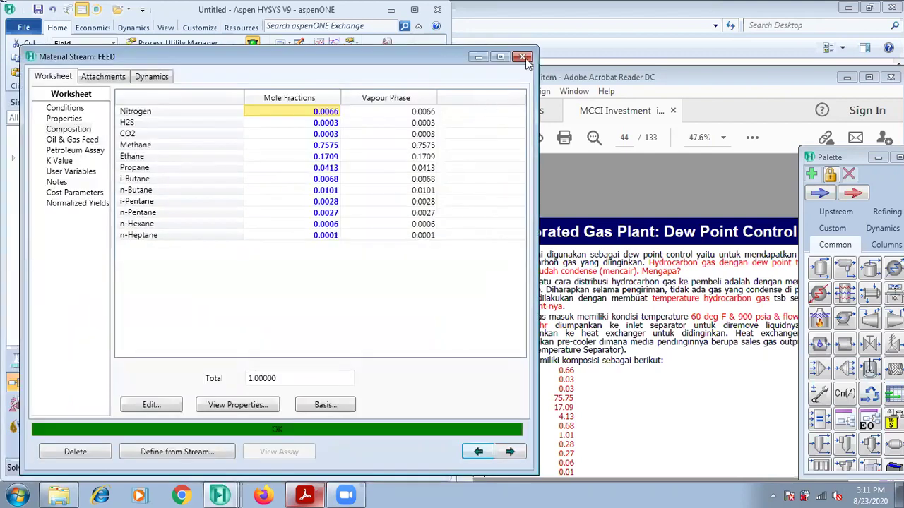
key("Escape")
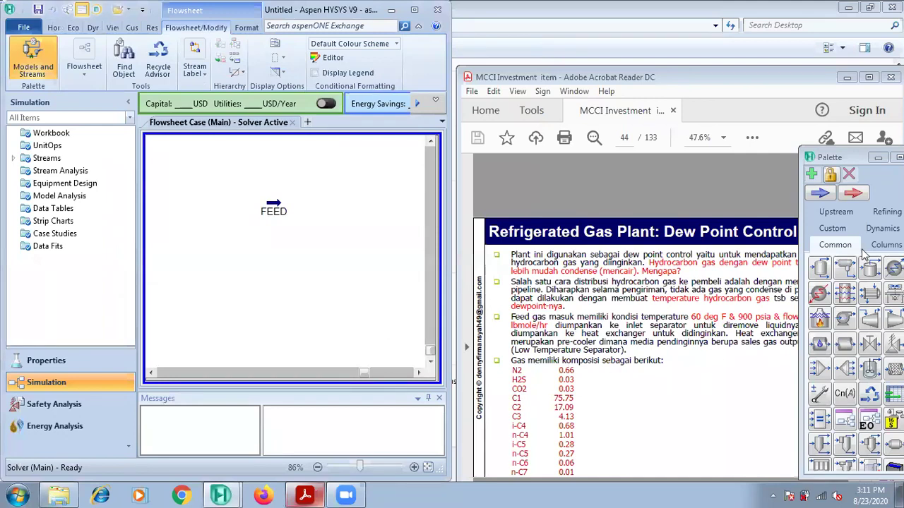
Step: Place a separator on the flowsheet beside the FEED stream, following the process diagram on page 45 of the PDF
left_click_drag(836, 163, 49, 100)
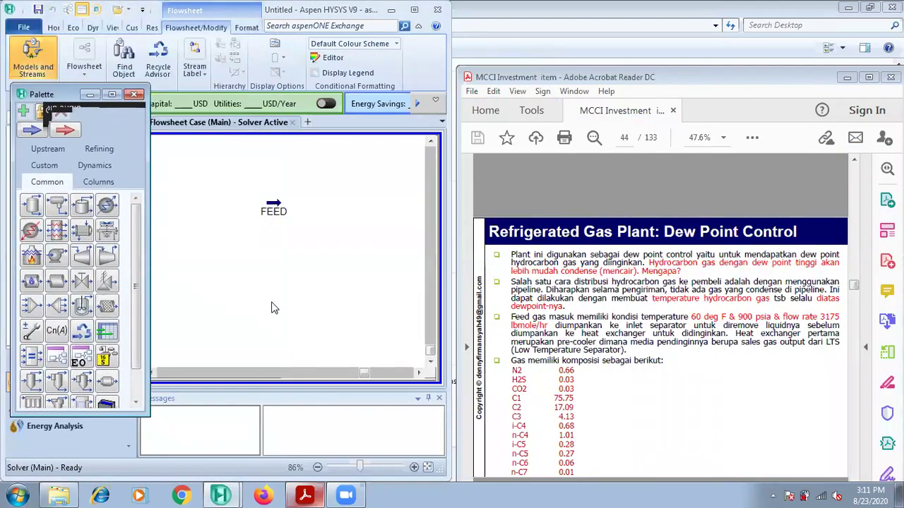
left_click(556, 318)
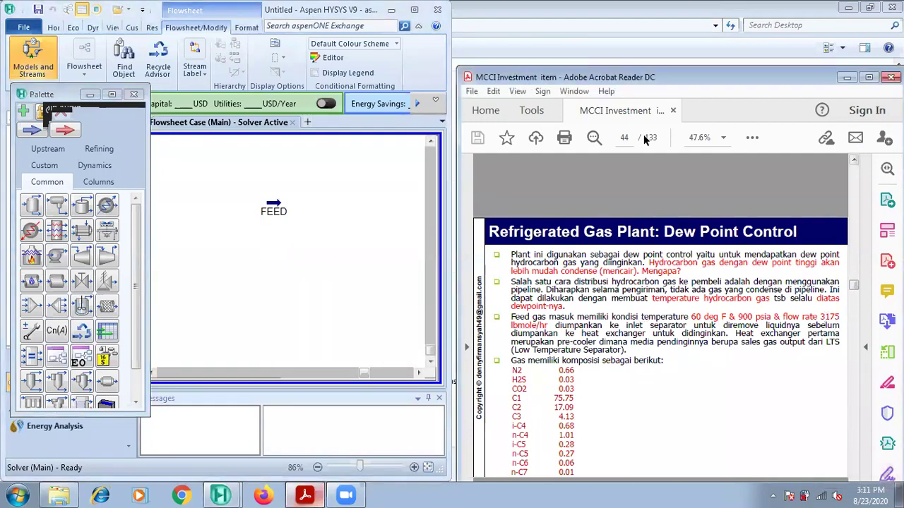
scroll(841, 267, "down", 2)
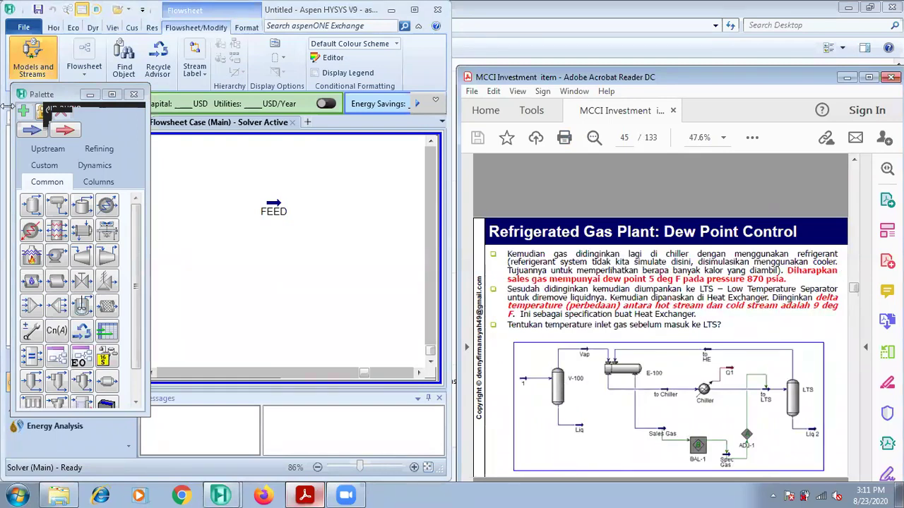
left_click(40, 207)
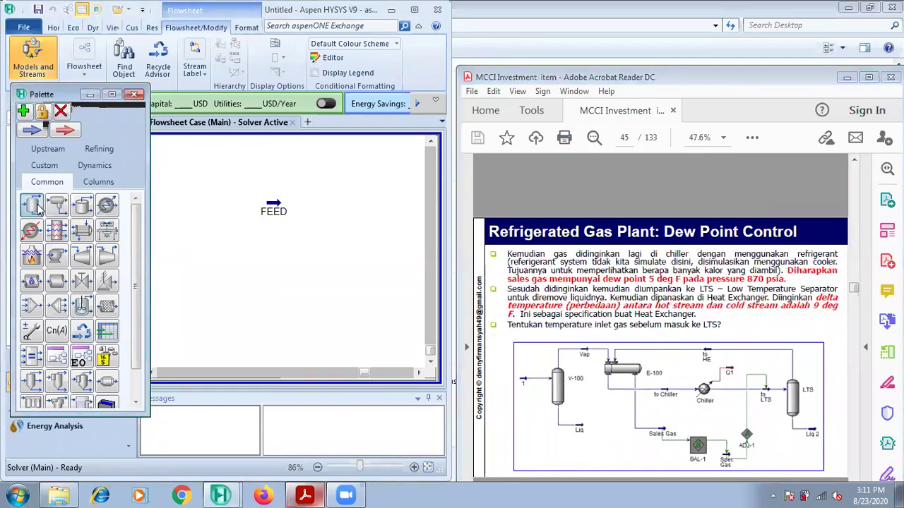
left_click(317, 252)
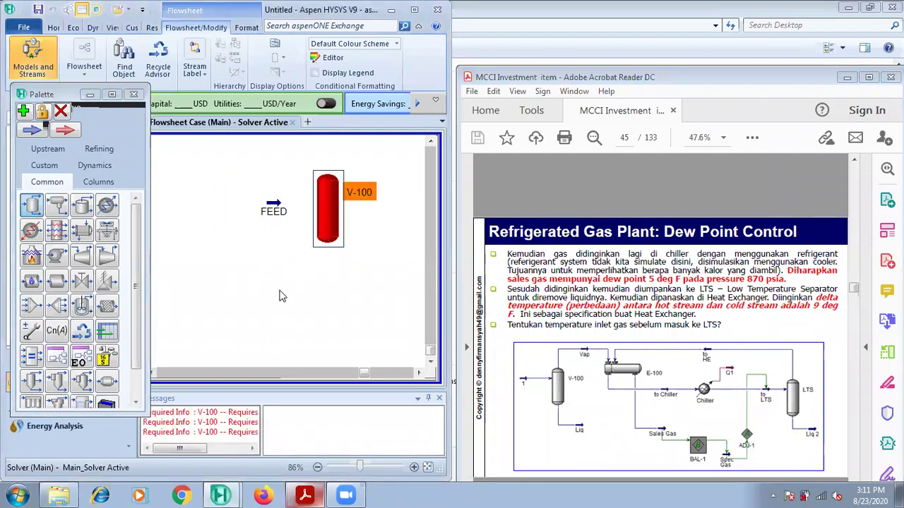
left_click(34, 58)
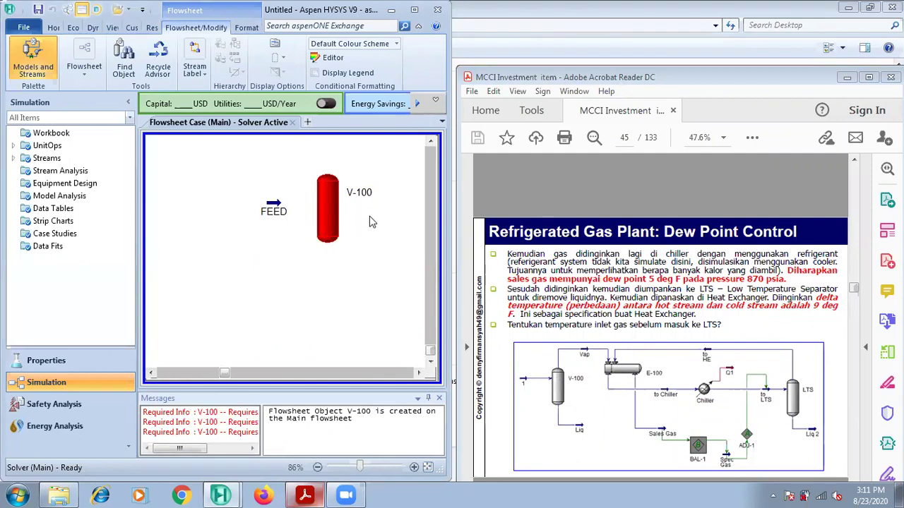
Step: Connect separator V-100 with FEED as inlet, VAP as vapour outlet and LIQ as liquid outlet
double_click(324, 203)
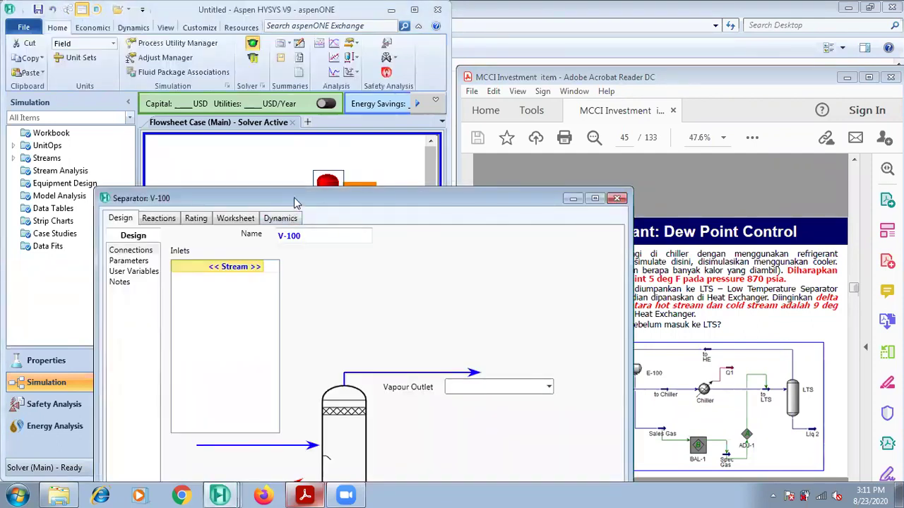
left_click_drag(295, 202, 311, 68)
left_click(271, 133)
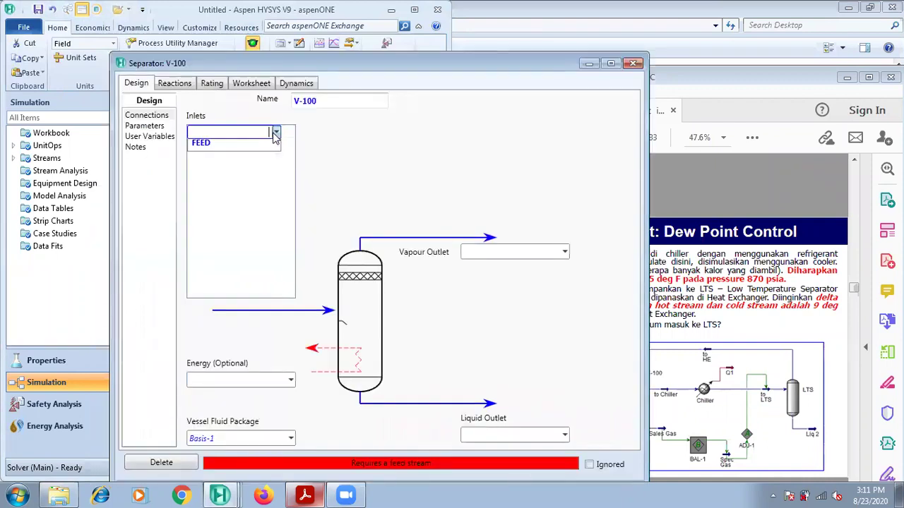
left_click(256, 150)
left_click(500, 252)
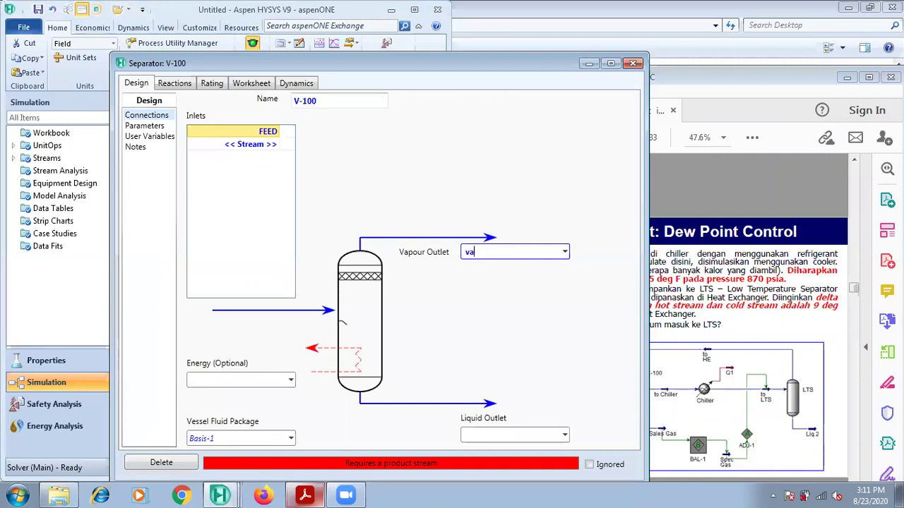
type("VAP")
left_click(529, 434)
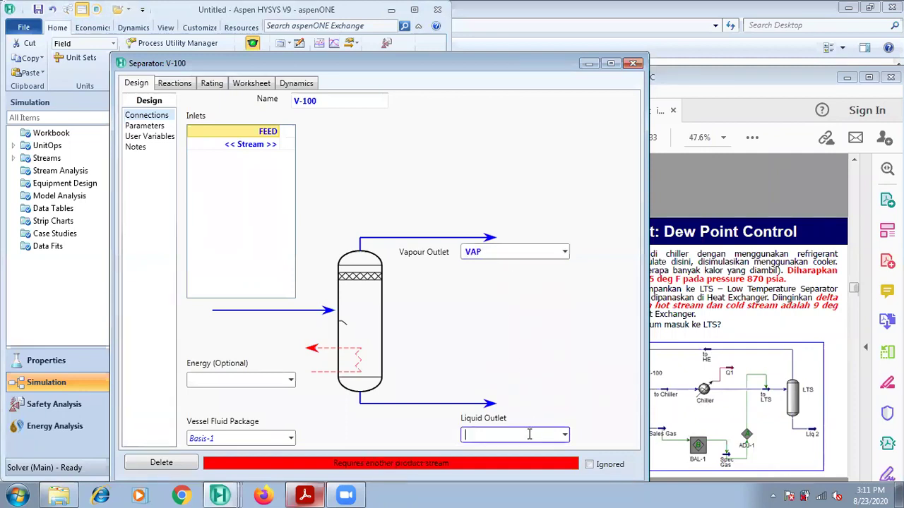
type("LIQ")
key("Return")
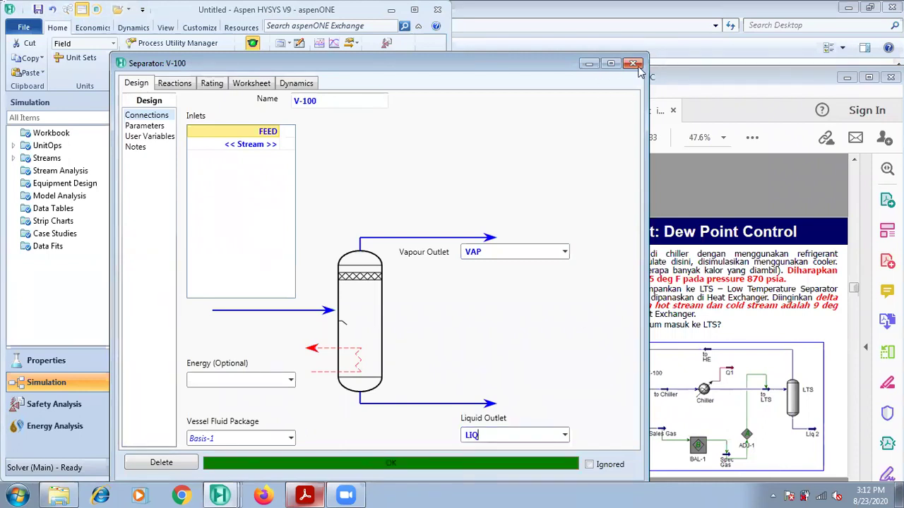
left_click(635, 65)
Step: Move the FEED stream farther away from separator V-100, level with its inlet, on the flowsheet
left_click_drag(268, 202, 232, 192)
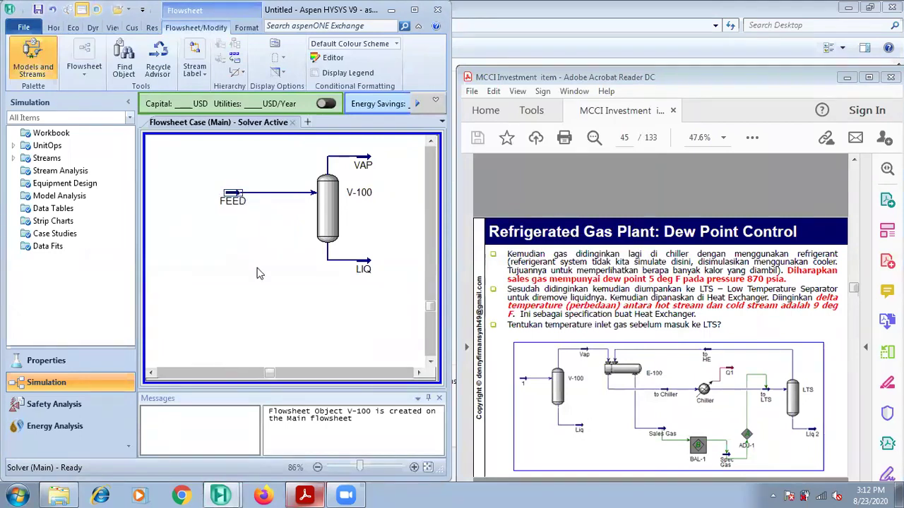
left_click(418, 373)
left_click(429, 142)
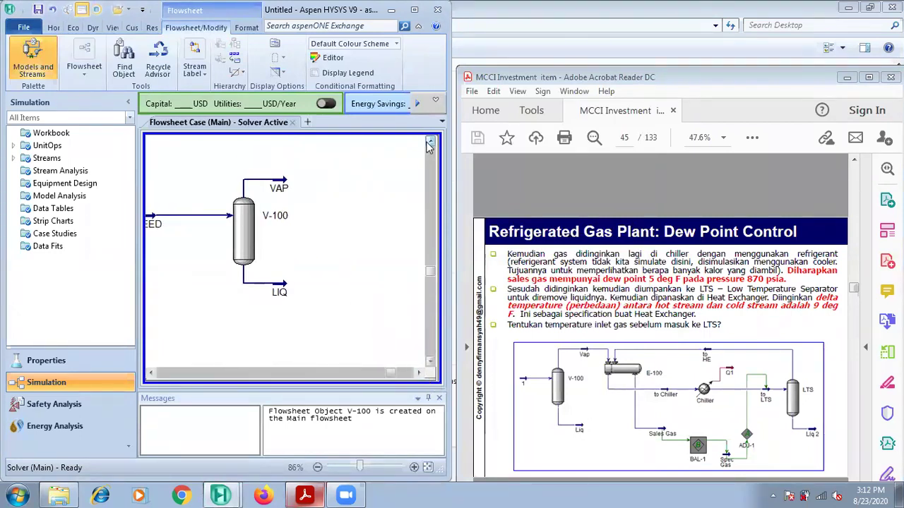
left_click(430, 142)
left_click(430, 142)
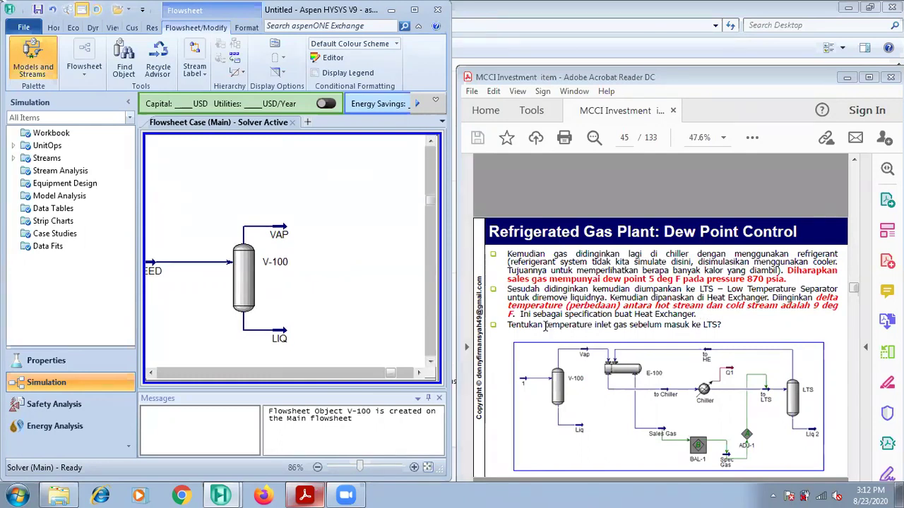
Step: Check the FEED stream's conditions against the problem statement on page 44 of the PDF
left_click(853, 158)
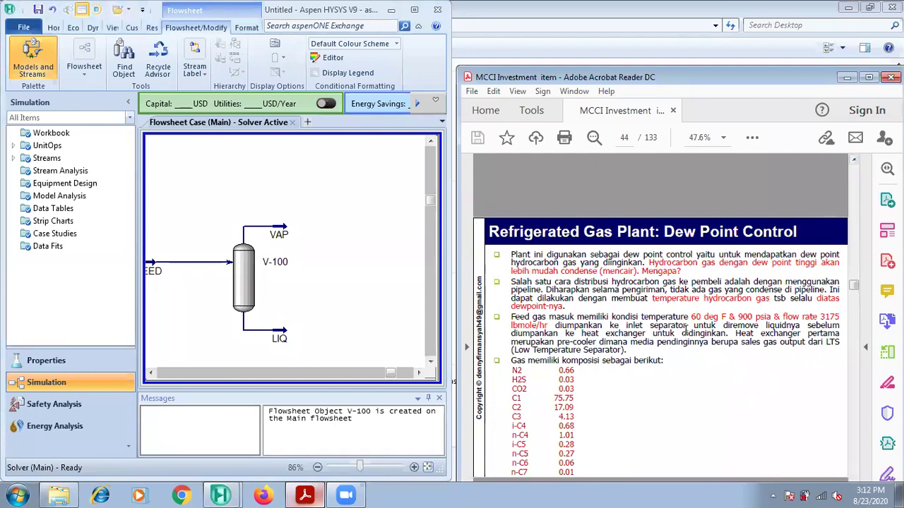
double_click(151, 271)
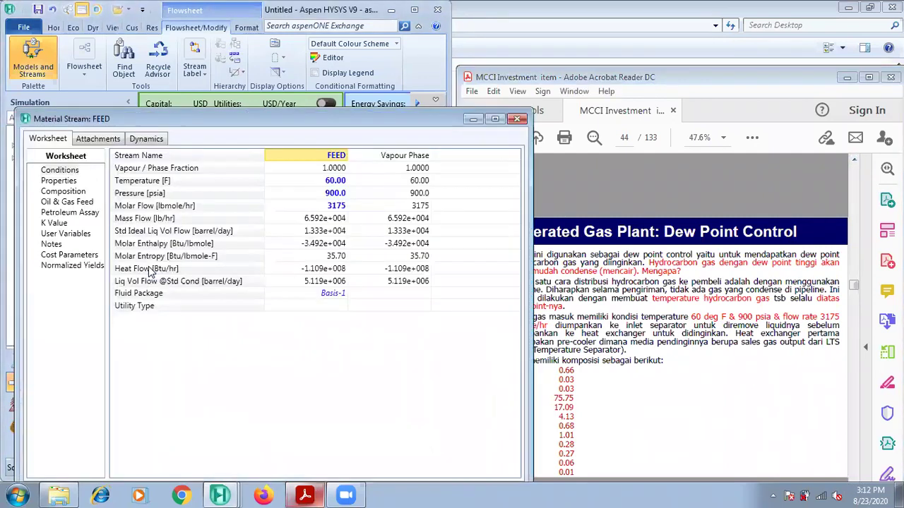
left_click(519, 119)
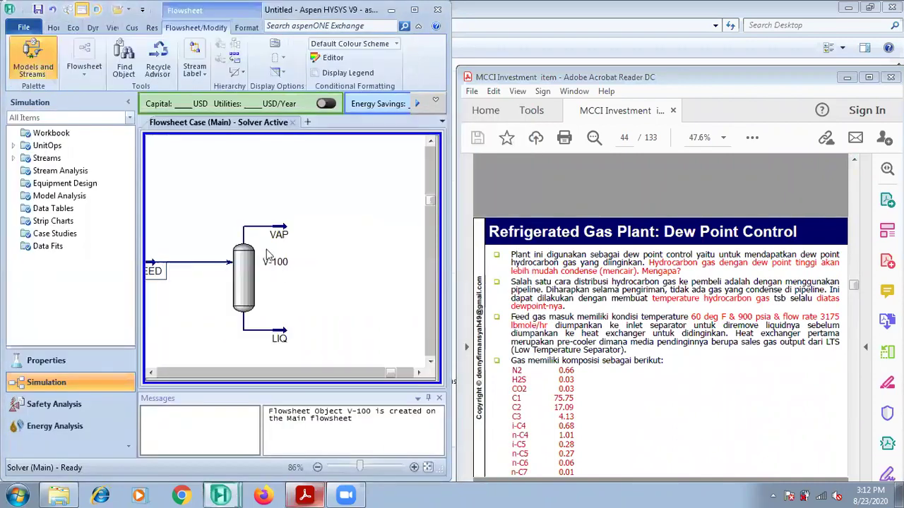
mouse_move(261, 272)
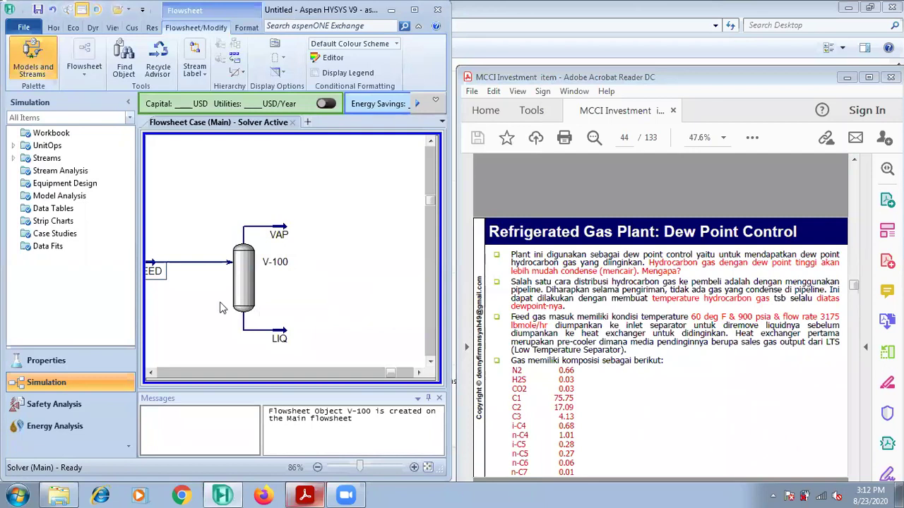
Step: Minimise the PDF window and enlarge the HYSYS window to fill the whole screen
left_click(224, 494)
left_click(224, 494)
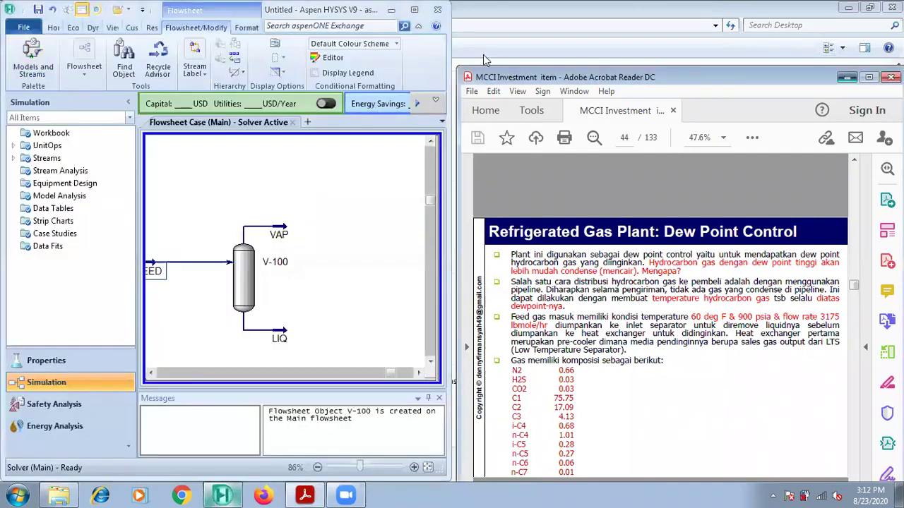
left_click(846, 79)
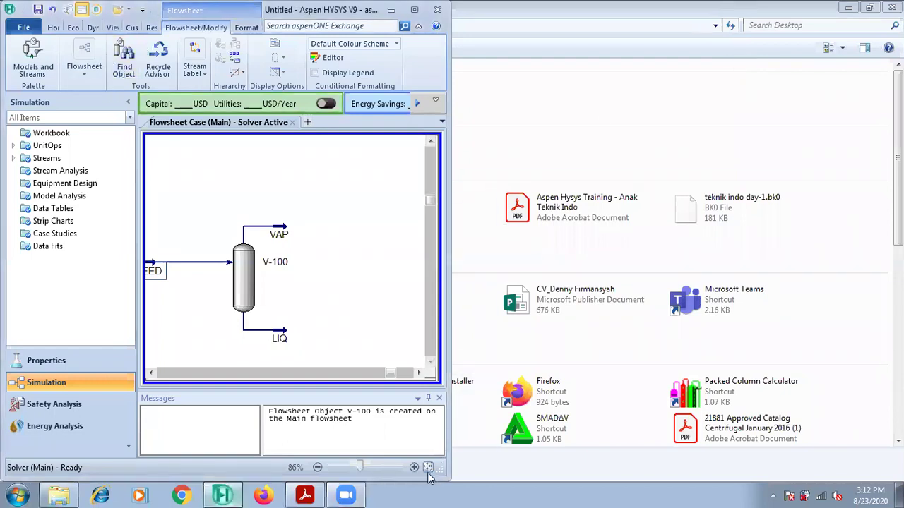
left_click_drag(439, 468, 611, 459)
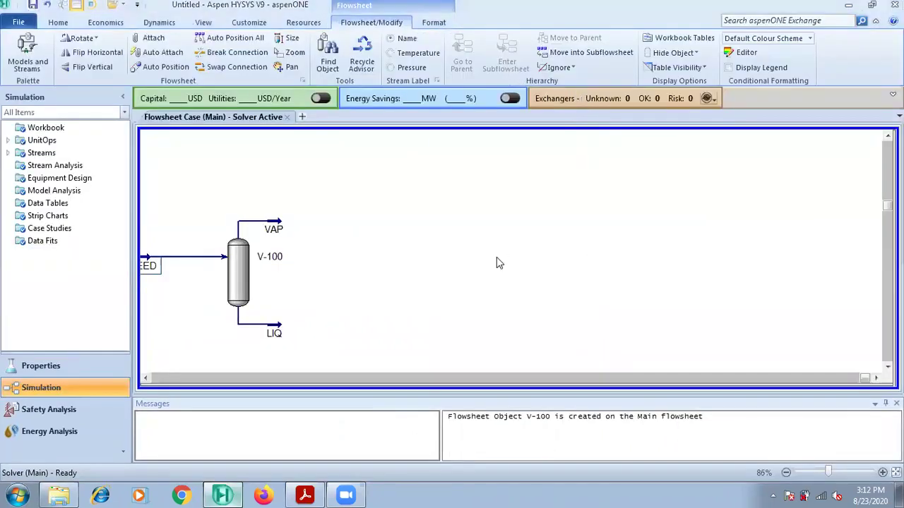
Step: Place a heat exchanger on the flowsheet just beyond the VAP stream of separator V-100
key("F4")
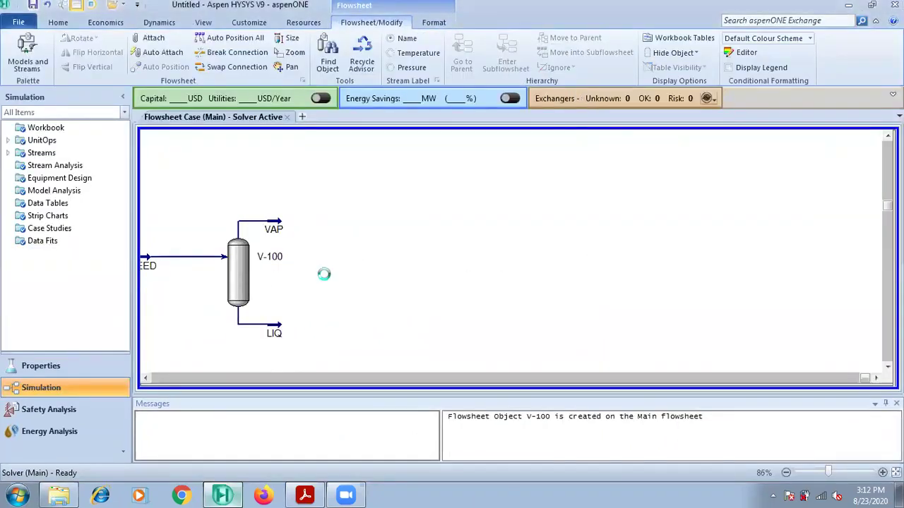
left_click(78, 239)
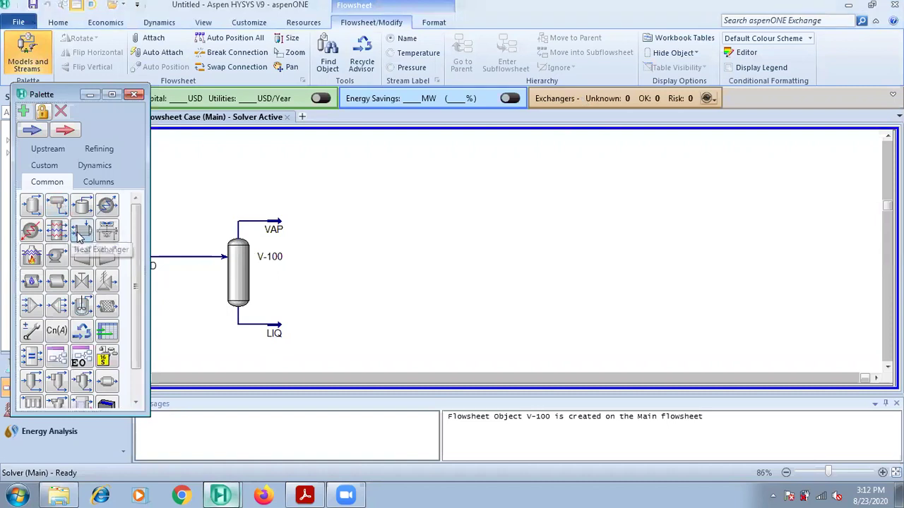
left_click(332, 242)
left_click(505, 212)
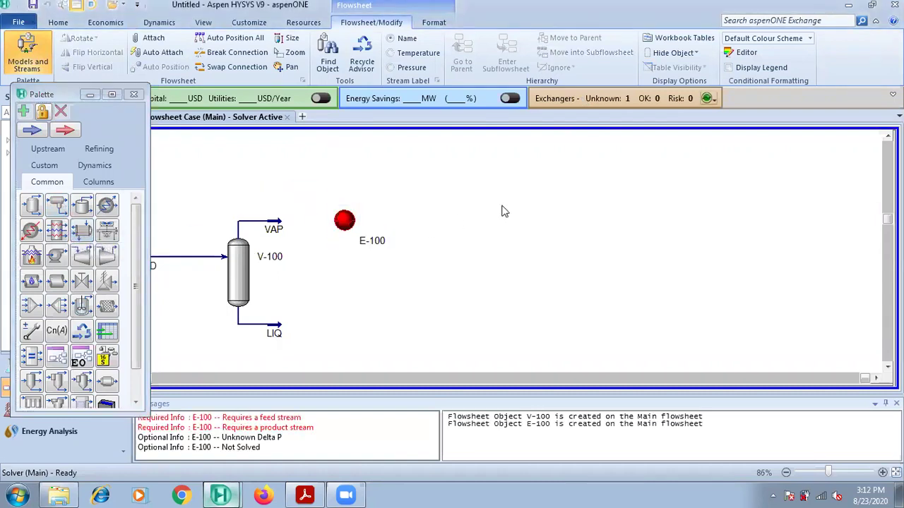
Step: Change heat exchanger E-100's icon to the horizontal shell-and-tube symbol and move it slightly lower on the flowsheet
right_click(345, 222)
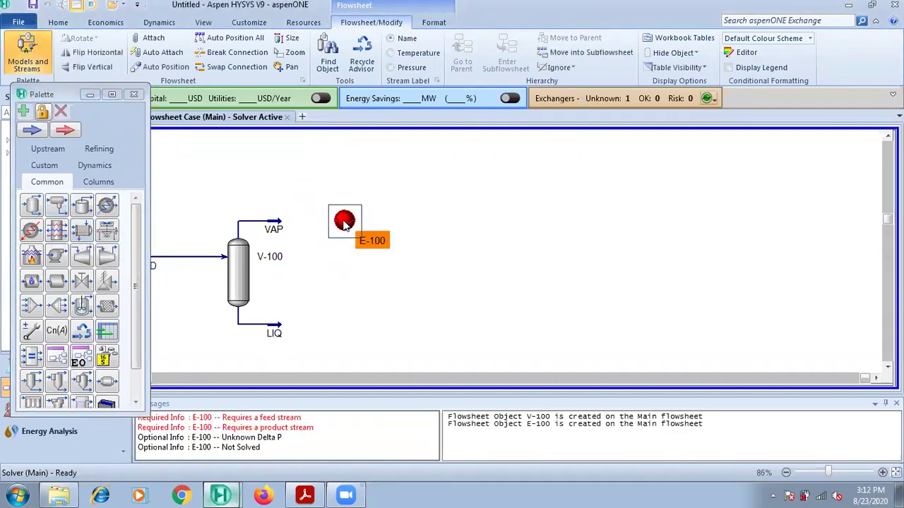
left_click(366, 459)
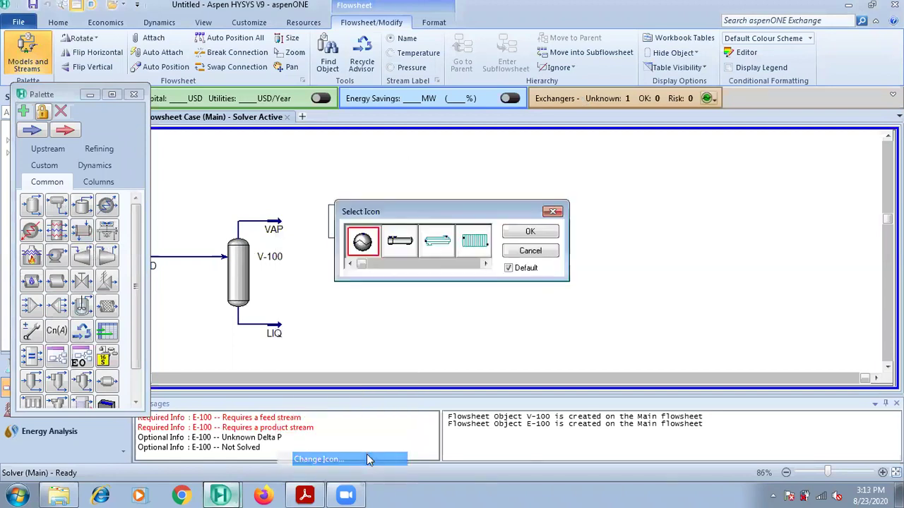
left_click(401, 256)
left_click(529, 232)
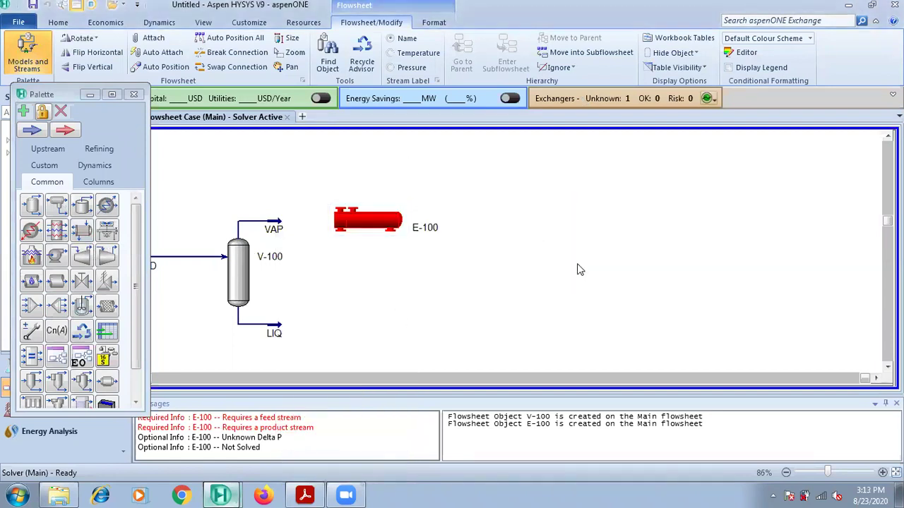
left_click(410, 247)
left_click(623, 185)
left_click_drag(409, 248, 378, 250)
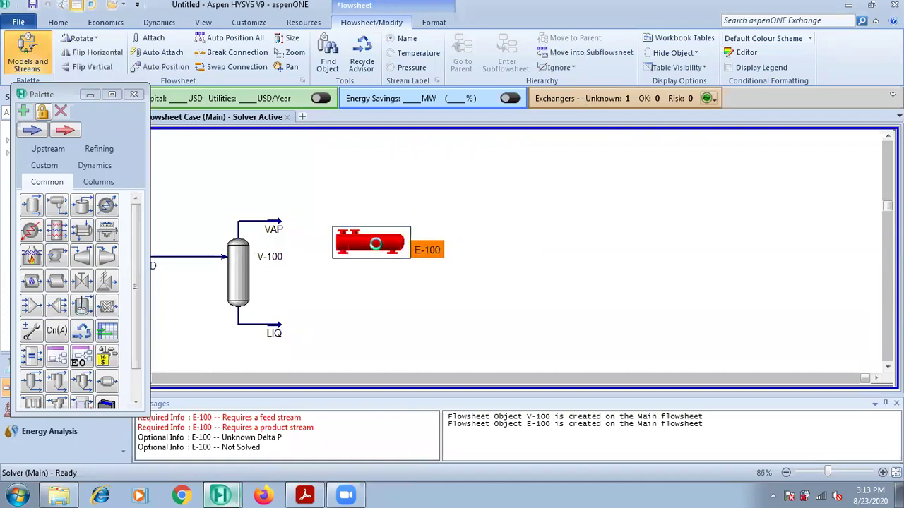
Step: Rename heat exchanger E-100 as PRE-COOLER, keeping its whole property window in view
double_click(376, 245)
left_click(366, 181)
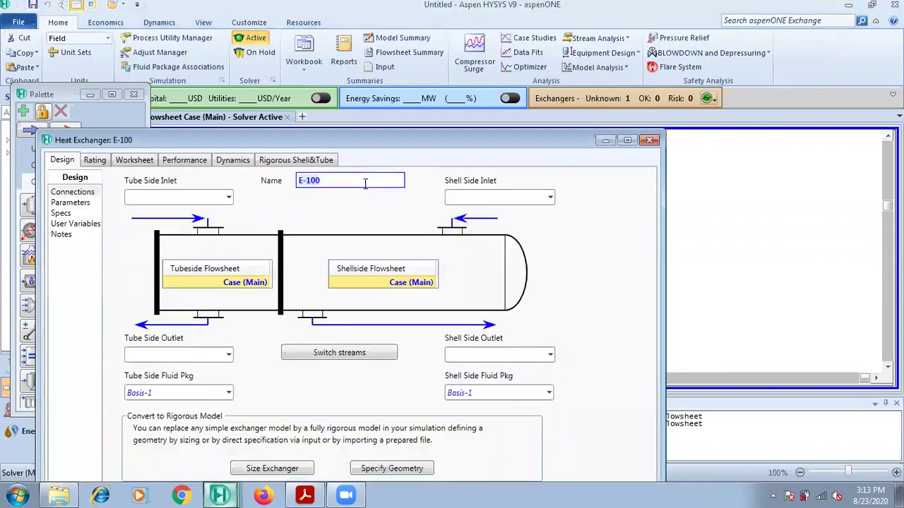
type("pr")
key("BackSpace")
key("BackSpace")
key("BackSpace")
type("PRE-C")
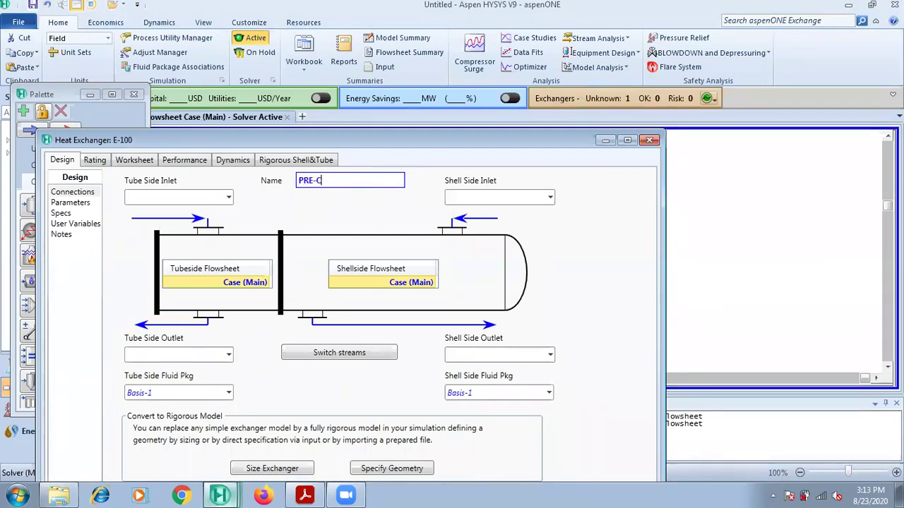
type("OOLER")
key("Return")
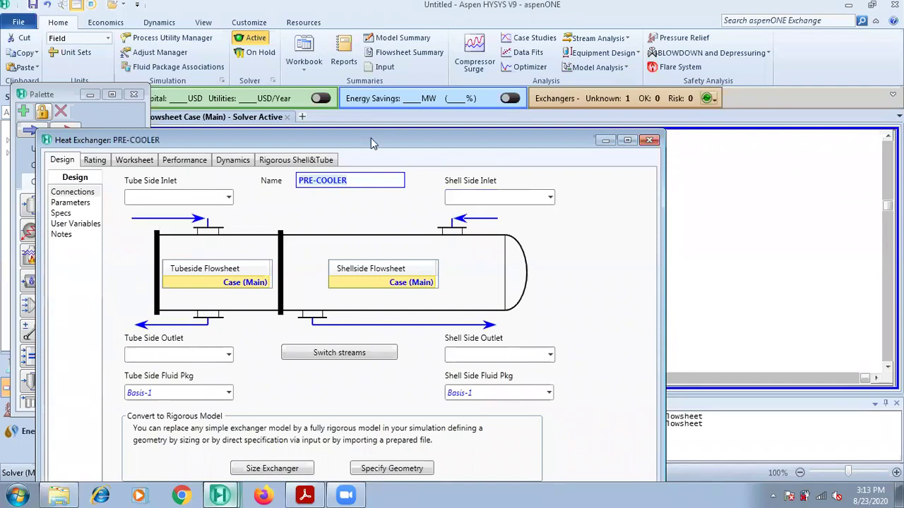
left_click_drag(372, 141, 470, 79)
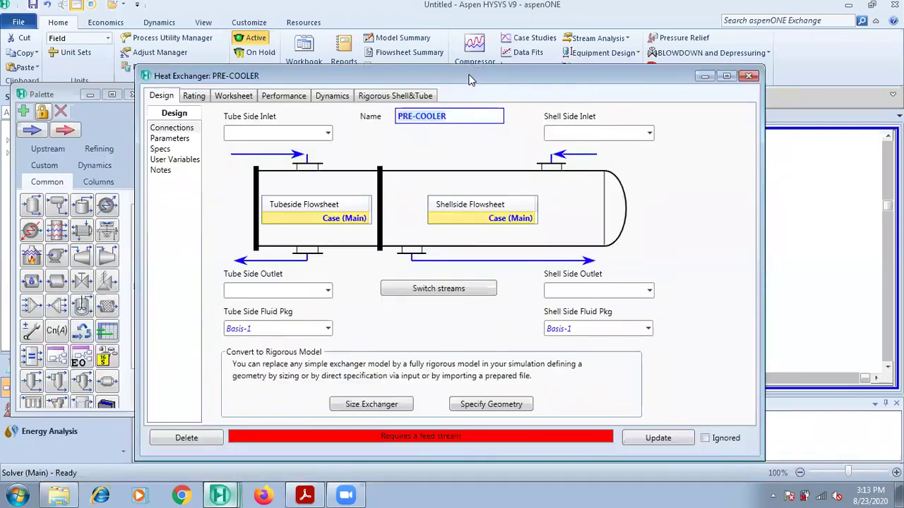
Step: Switch to the PDF in full screen and examine the heat exchanger's stream connections in the process diagram on page 45
left_click(305, 495)
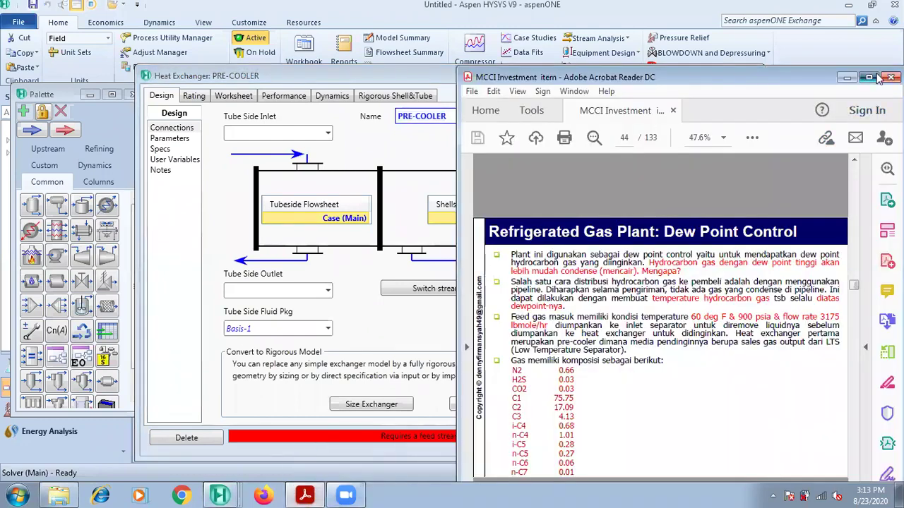
key("super+Up")
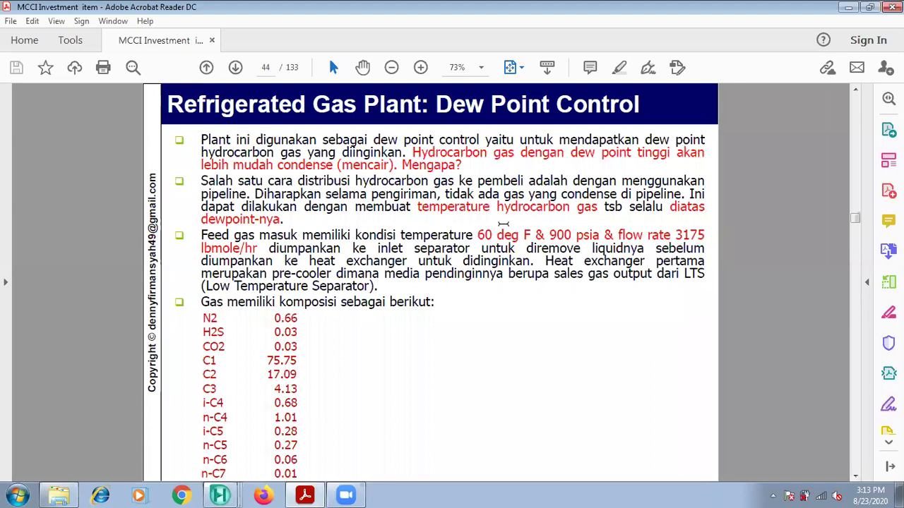
key("Right")
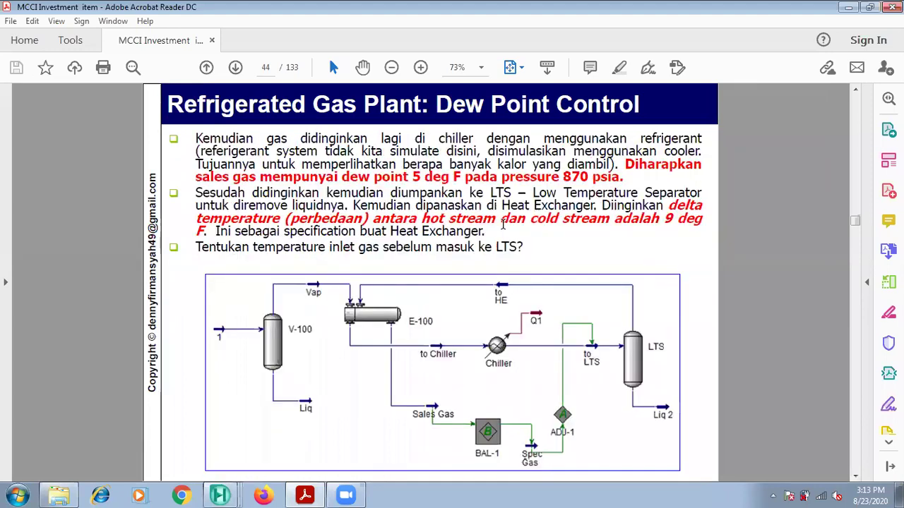
key("Right")
key("Right")
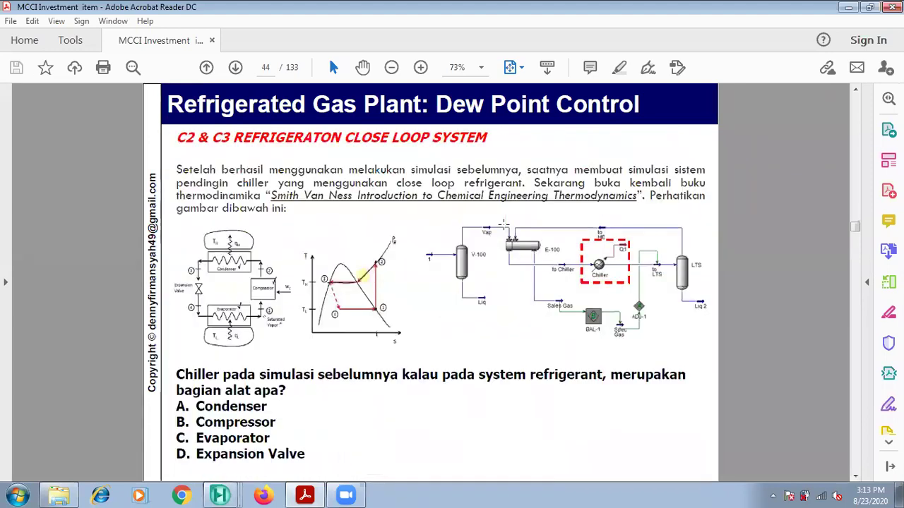
key("Left")
key("Left")
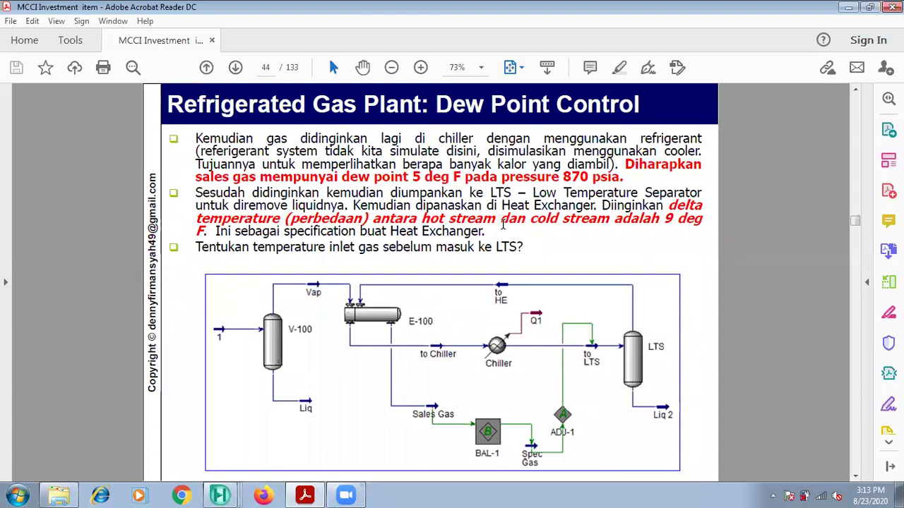
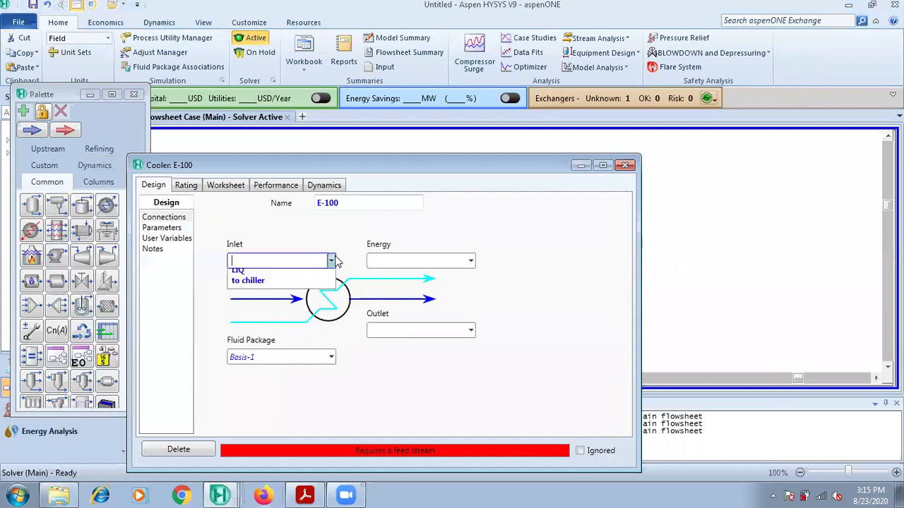
Step: Connect cooler E-100 with to chiller as inlet, to LTS as outlet and E- CHILLER as energy stream, following the PDF diagram
left_click(308, 289)
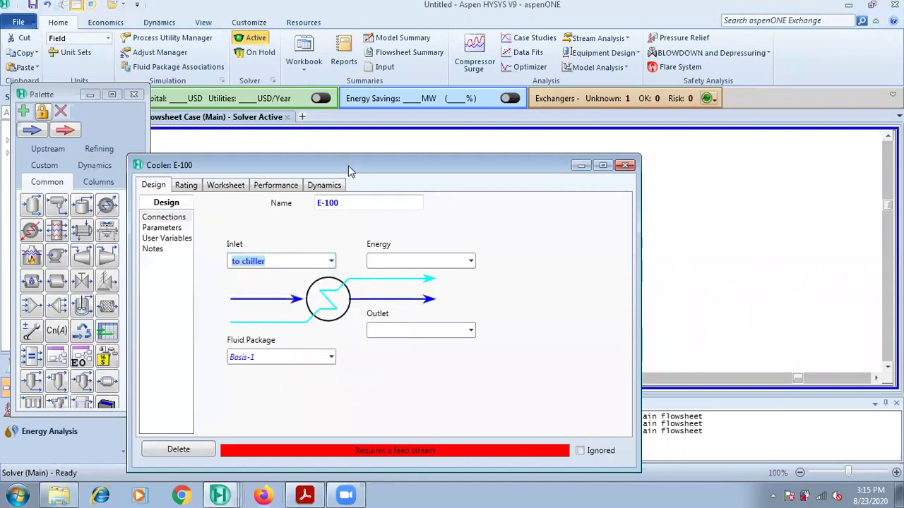
left_click_drag(352, 168, 473, 165)
left_click(536, 326)
left_click(536, 326)
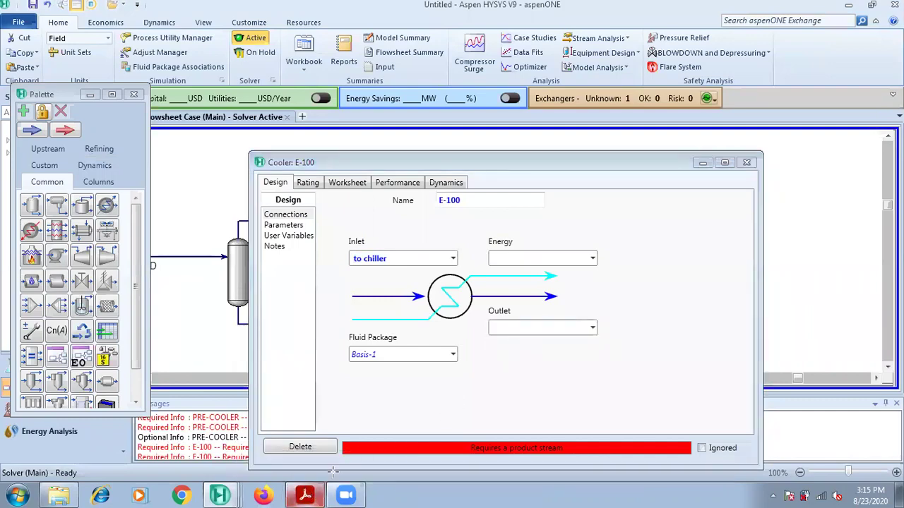
left_click(305, 495)
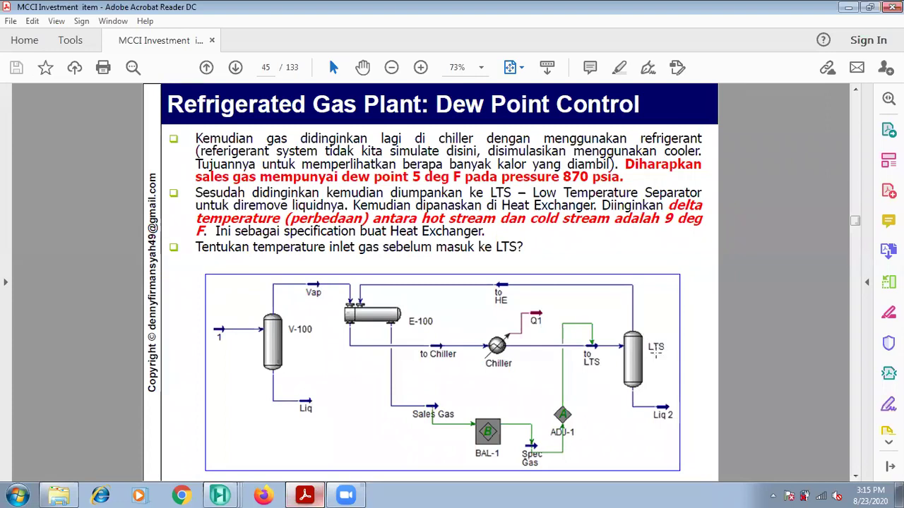
key("alt+Tab")
left_click(513, 326)
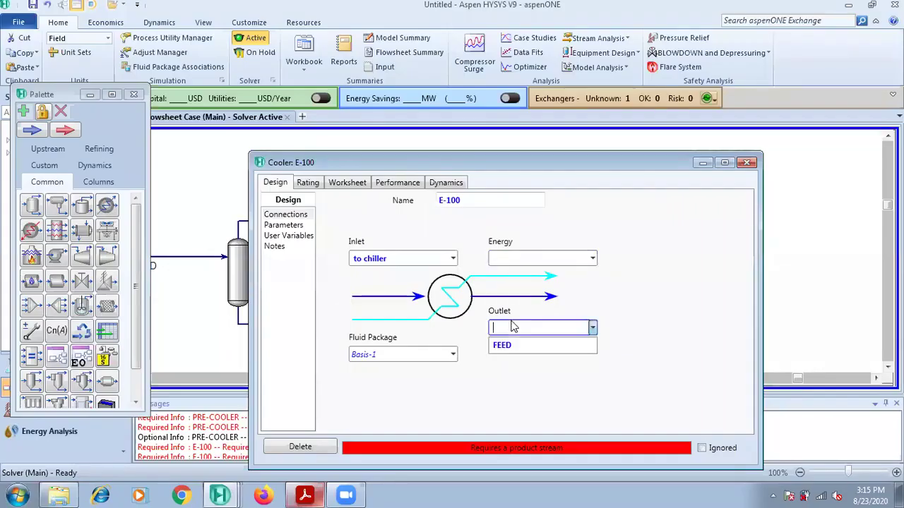
type("to LTS")
key("Return")
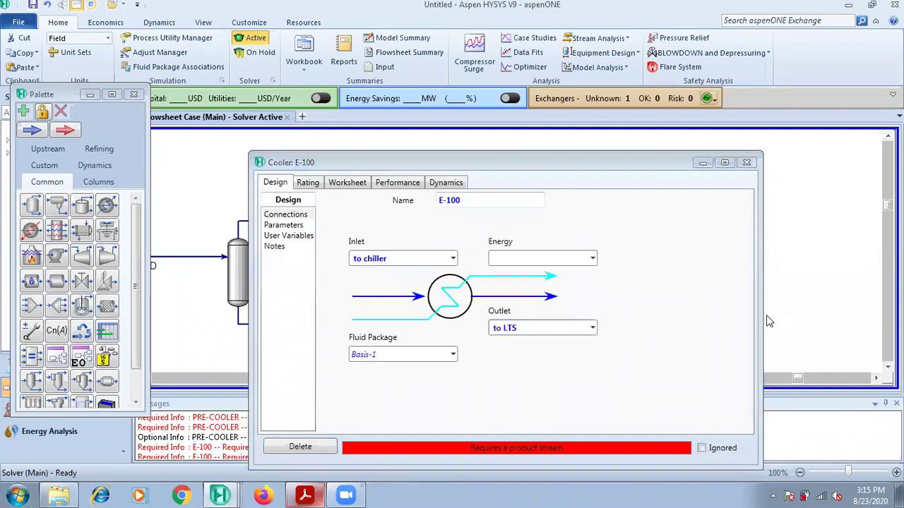
left_click(547, 259)
type("e")
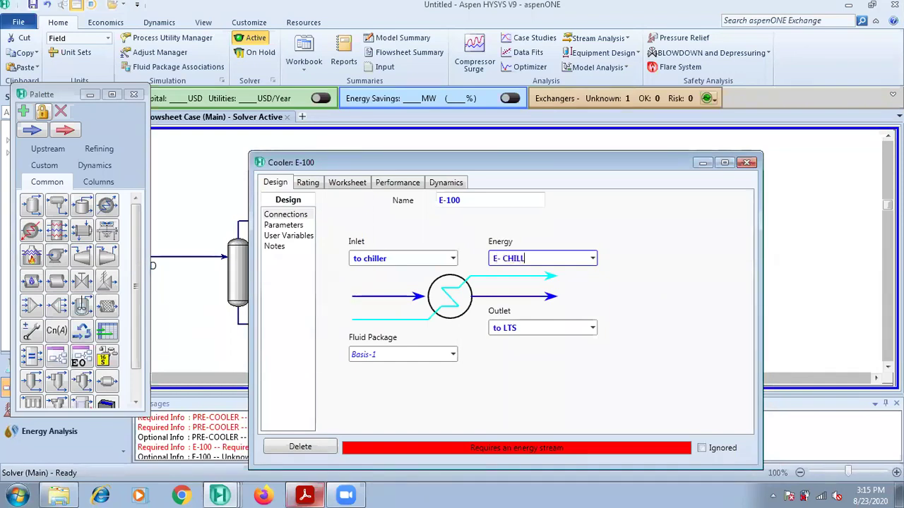
key("Return")
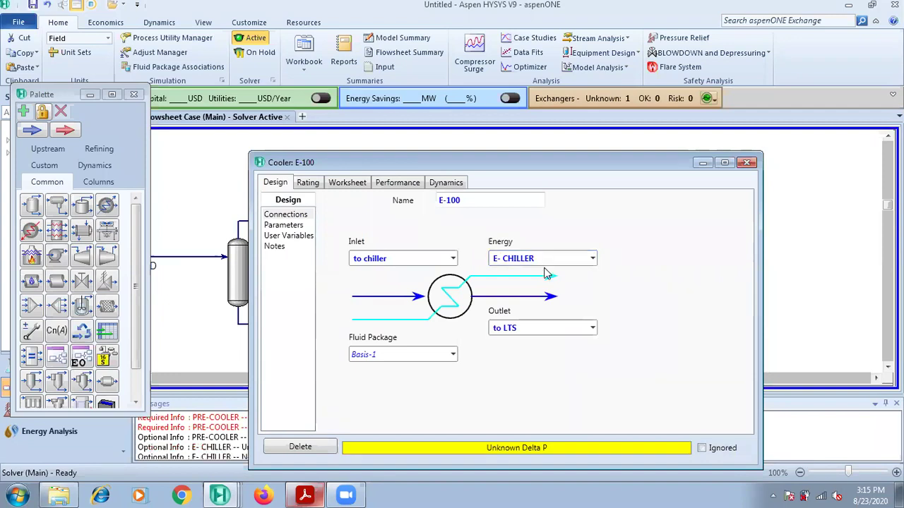
Step: Set cooler E-100's Delta P to 5 psi
left_click(284, 224)
left_click(423, 222)
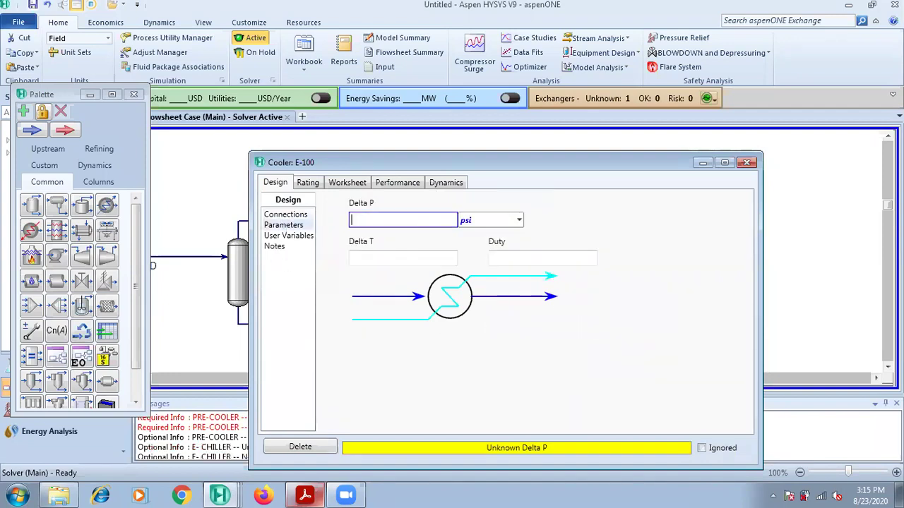
type("5")
key("Return")
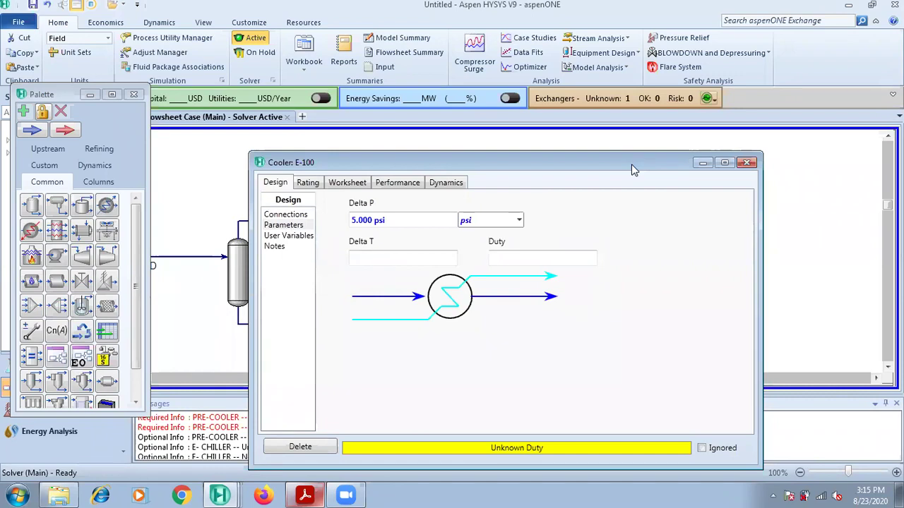
left_click_drag(633, 170, 648, 154)
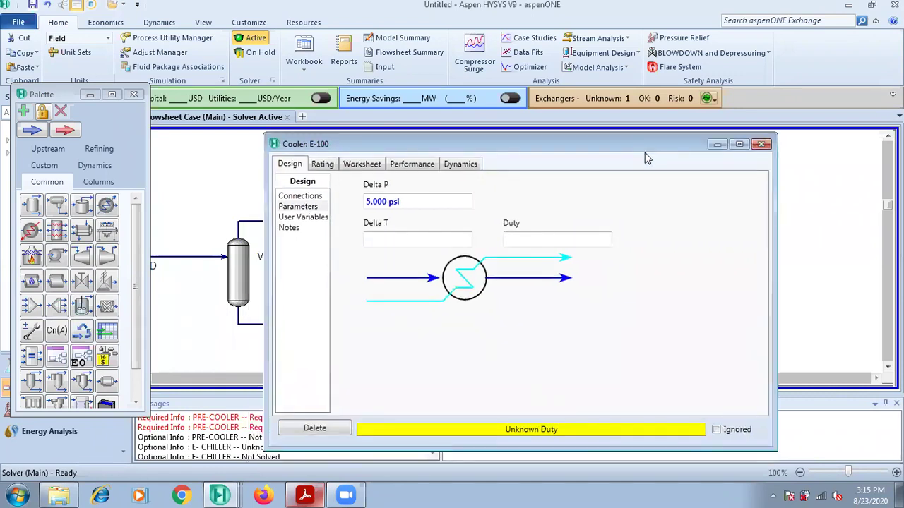
Step: Examine the sales gas dew point and pressure requirement on page 45 of the PDF
left_click(305, 495)
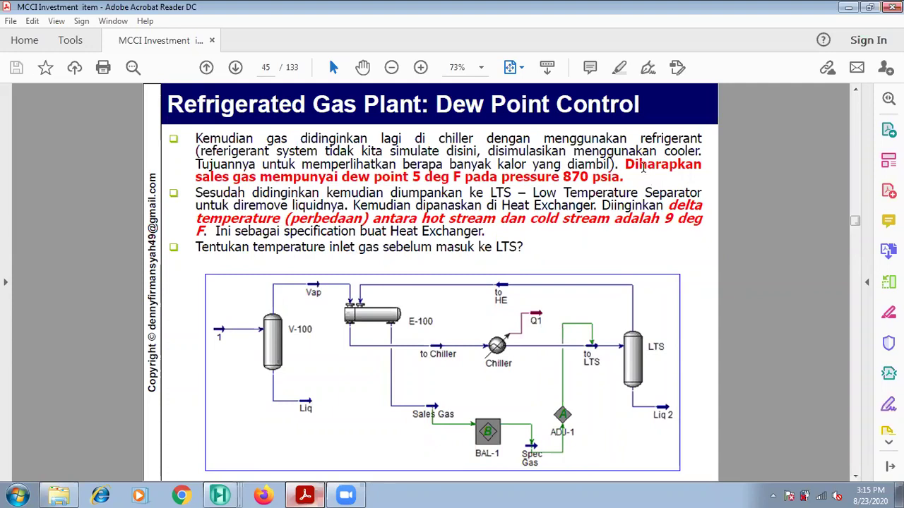
mouse_move(630, 163)
left_mouse_down()
mouse_move(645, 171)
mouse_move(645, 192)
mouse_move(612, 187)
mouse_move(619, 177)
left_mouse_up()
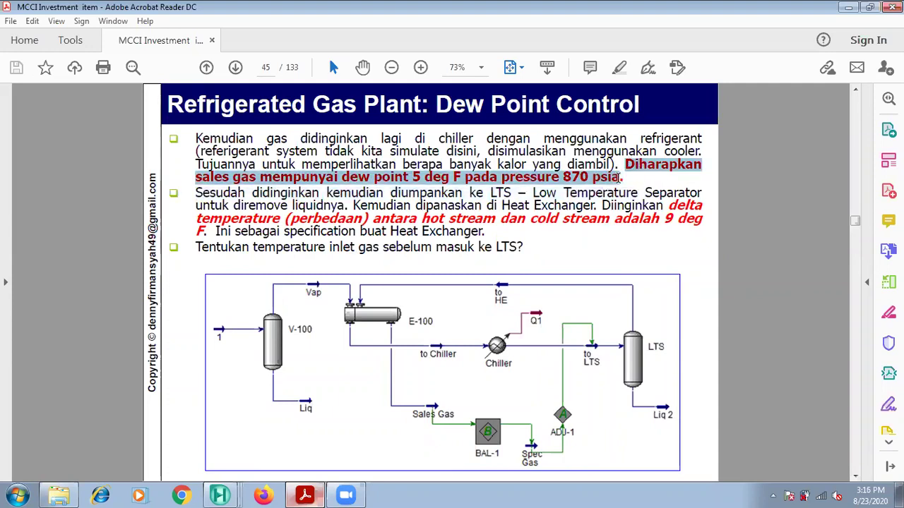
left_click(627, 171)
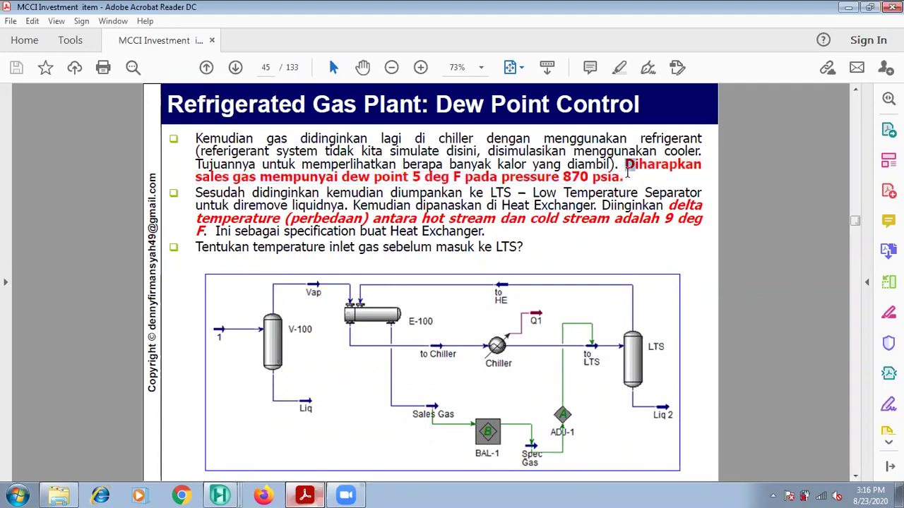
left_click_drag(627, 177, 623, 177)
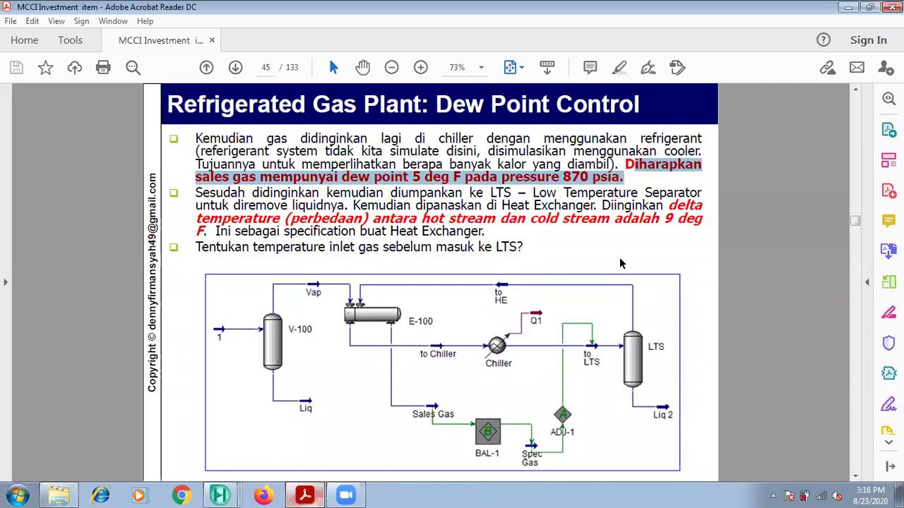
mouse_move(223, 487)
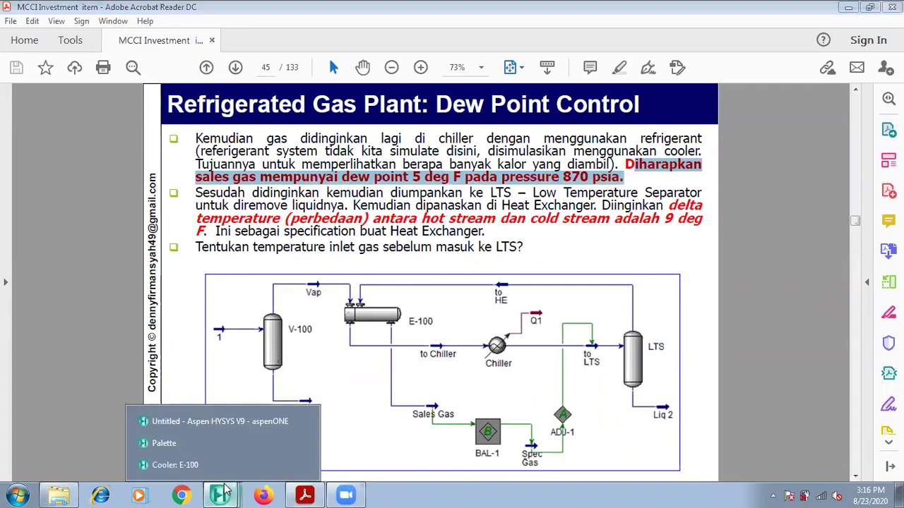
Step: Set the temperature of stream to LTS to 15 F in cooler E-100's worksheet and close the cooler
left_click(244, 421)
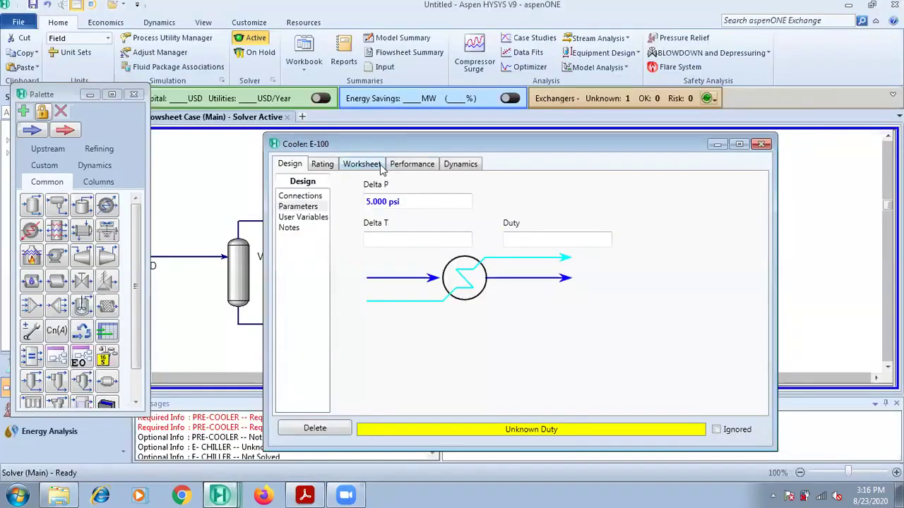
left_click(376, 165)
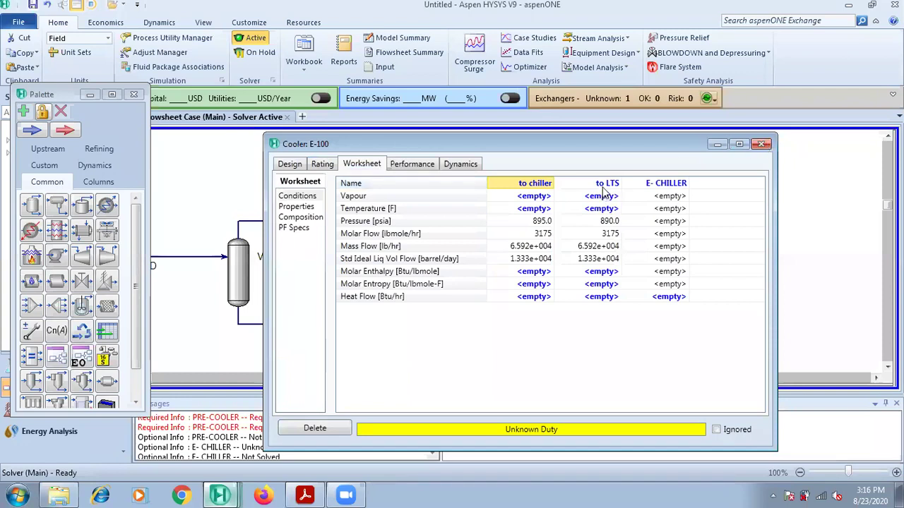
left_click(598, 209)
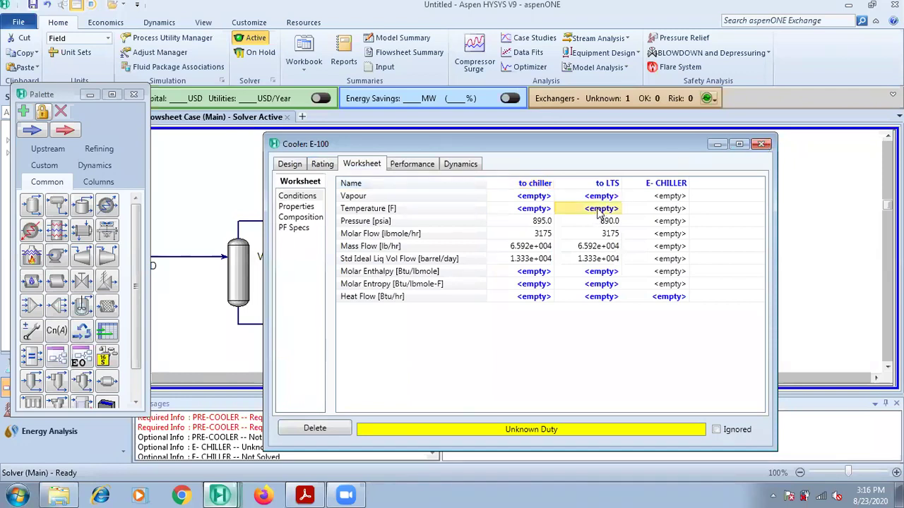
type("1")
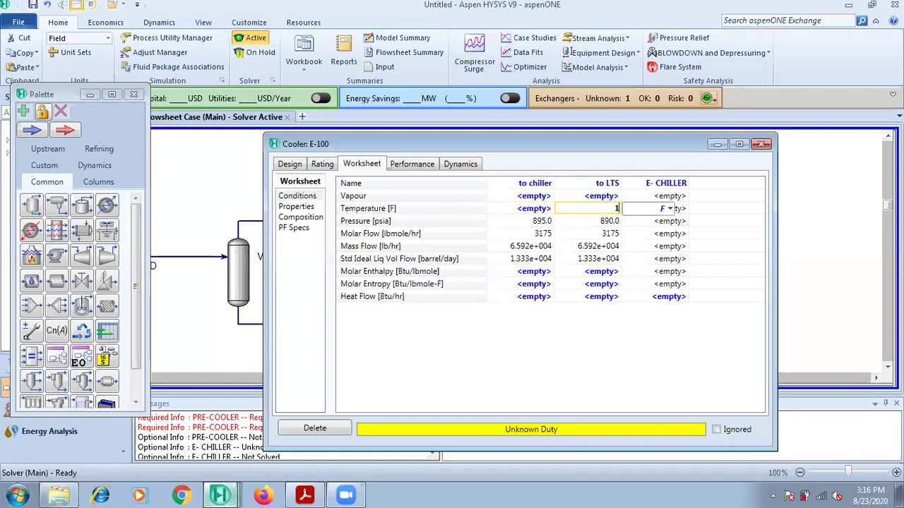
type("5")
key("Return")
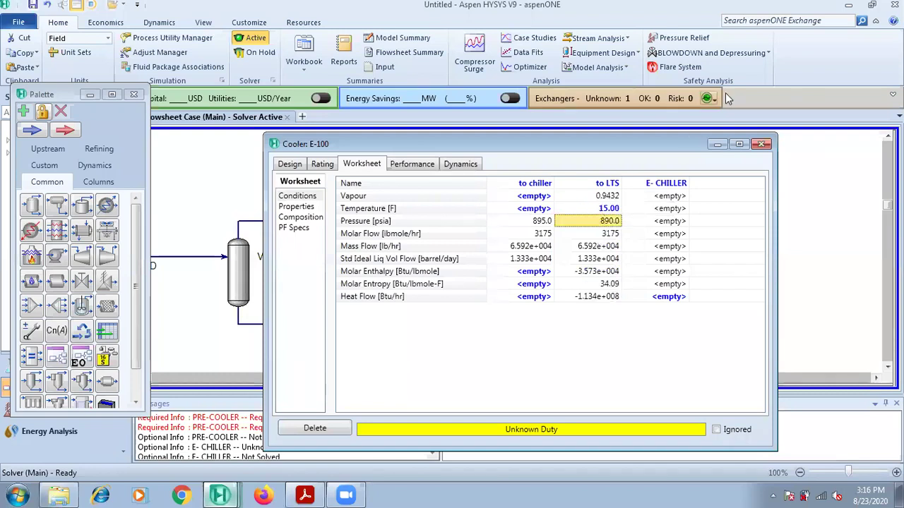
left_click(762, 144)
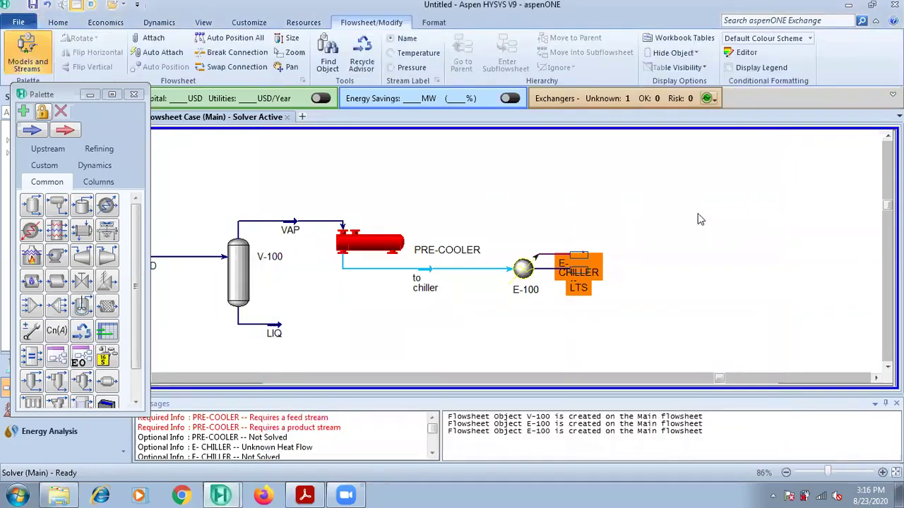
Step: Move the E- CHILLER energy stream above cooler E-100 and check the conditions of stream to LTS
left_click_drag(579, 258, 590, 227)
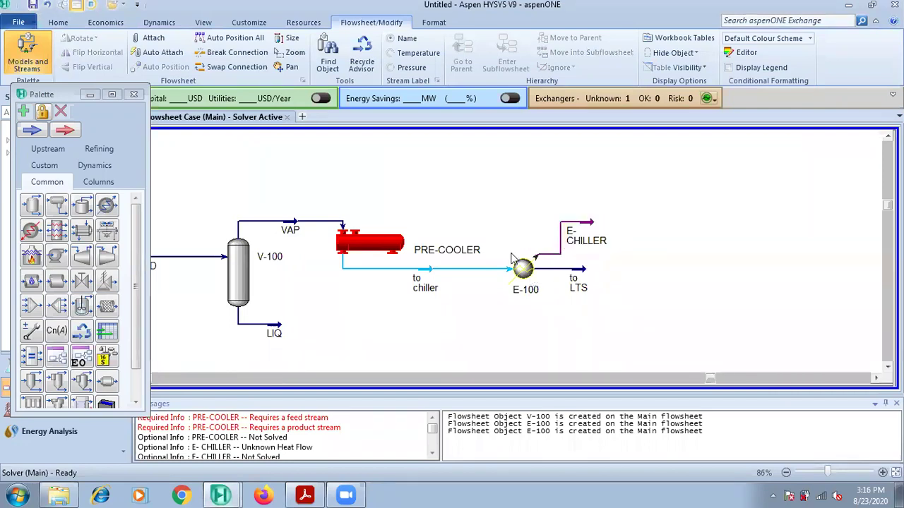
left_click(375, 272)
double_click(577, 281)
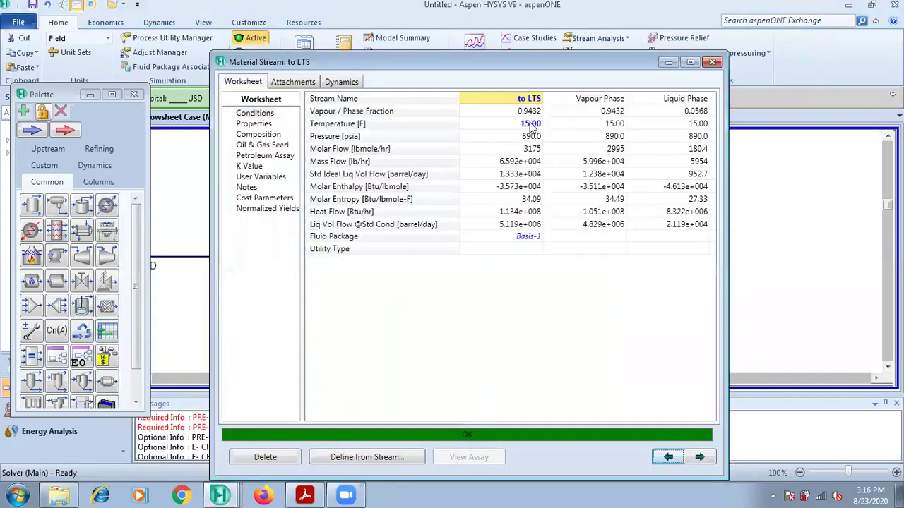
mouse_move(533, 129)
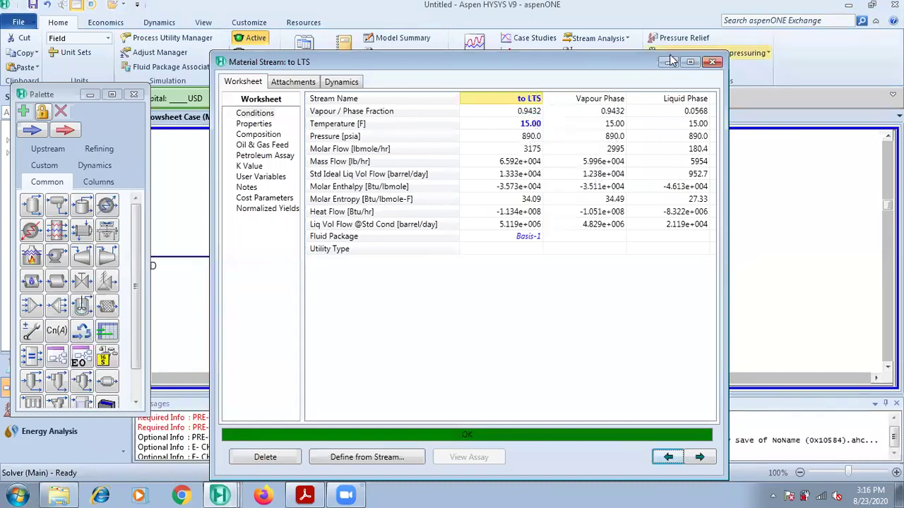
left_click(712, 62)
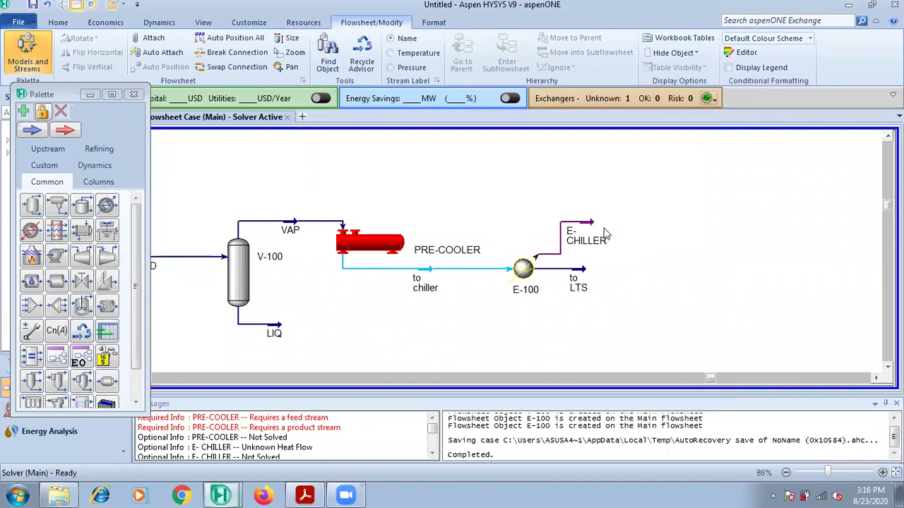
Step: Add a separator to the flowsheet downstream of cooler E-100 and name it LTS
left_click(31, 205)
left_click_drag(31, 205, 642, 314)
left_click(658, 267)
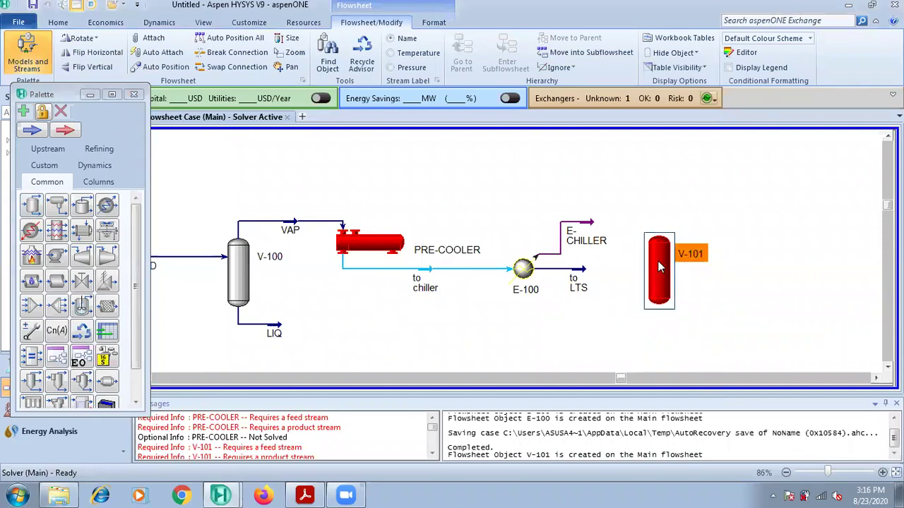
double_click(659, 267)
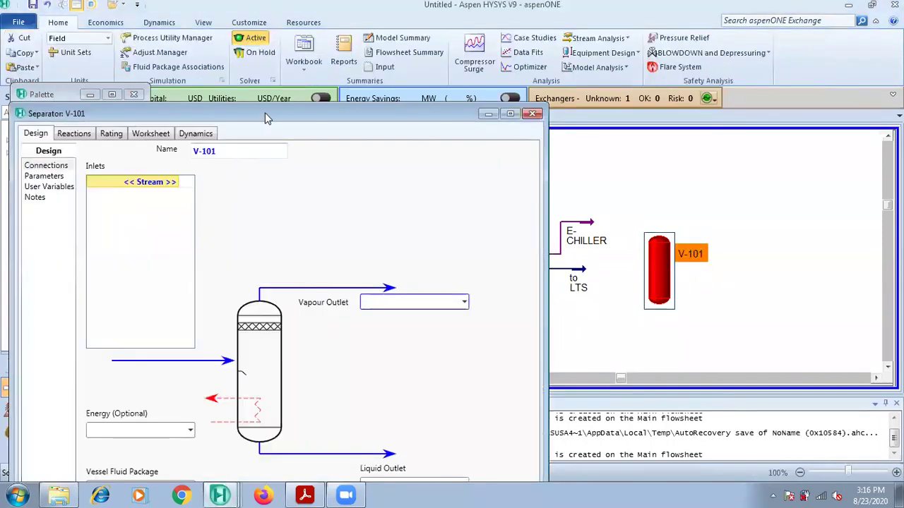
left_click(286, 92)
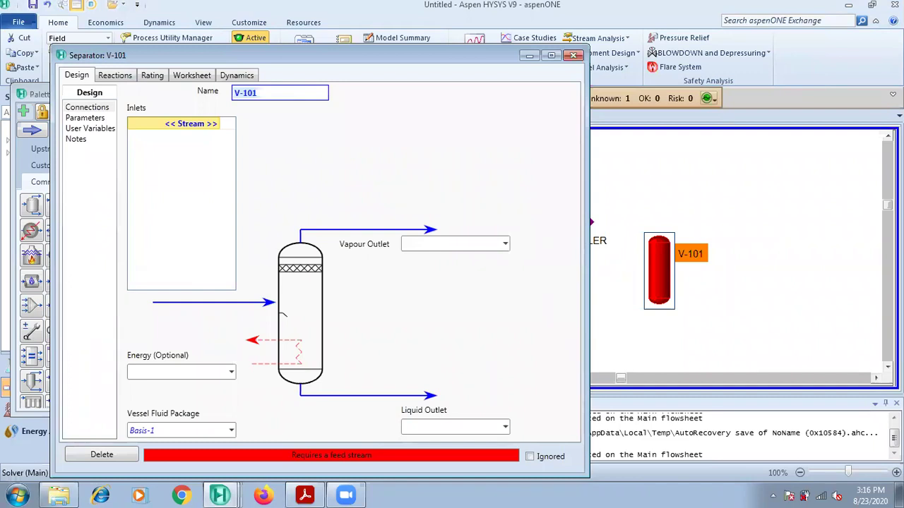
type("LTS")
key("Return")
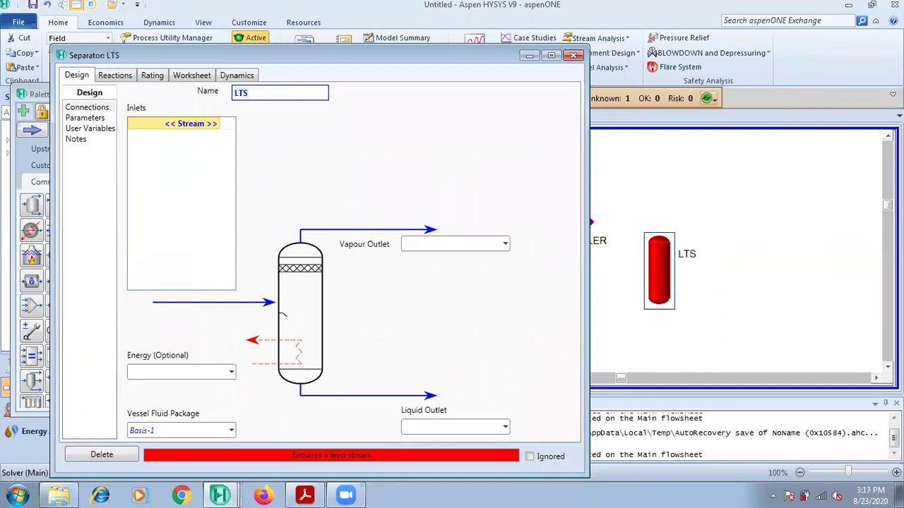
Step: Connect separator LTS with to LTS as inlet, to HE as vapour outlet and LIQ-2 as liquid outlet, following the PDF diagram
left_click_drag(327, 62, 296, 87)
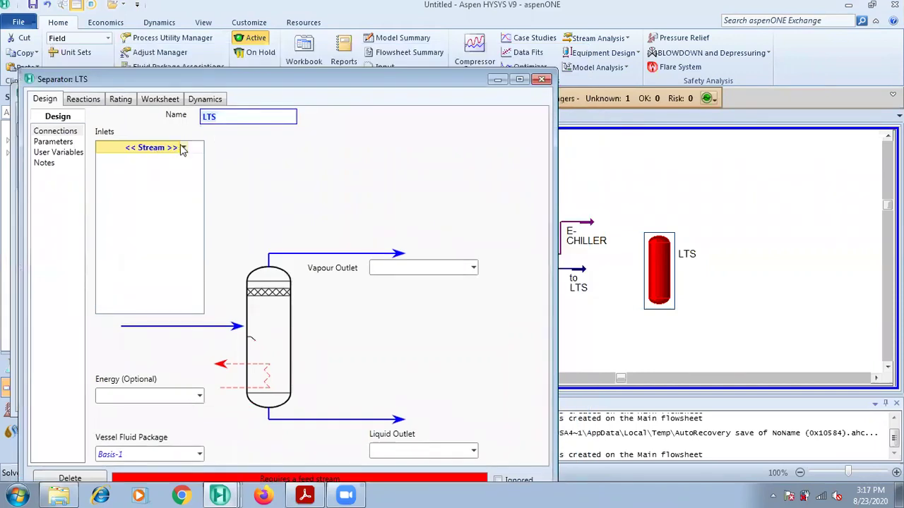
left_click(177, 147)
left_click(163, 175)
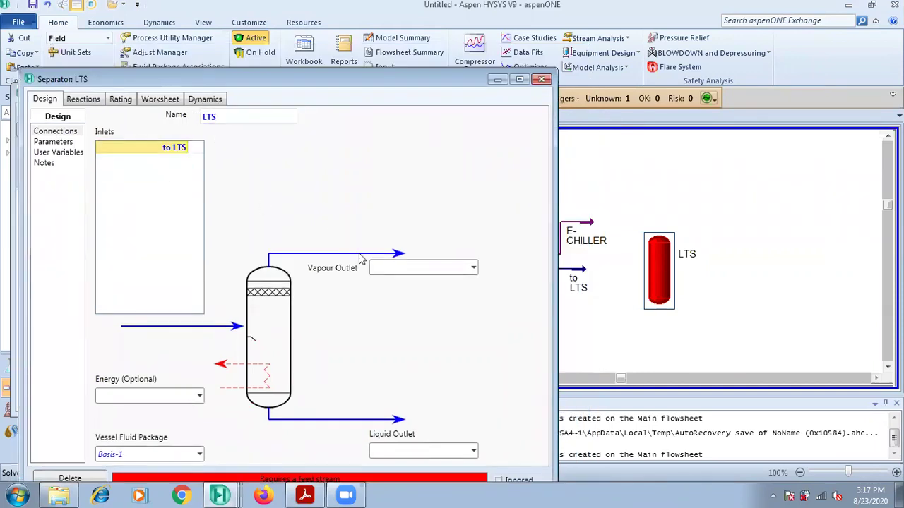
left_click(378, 272)
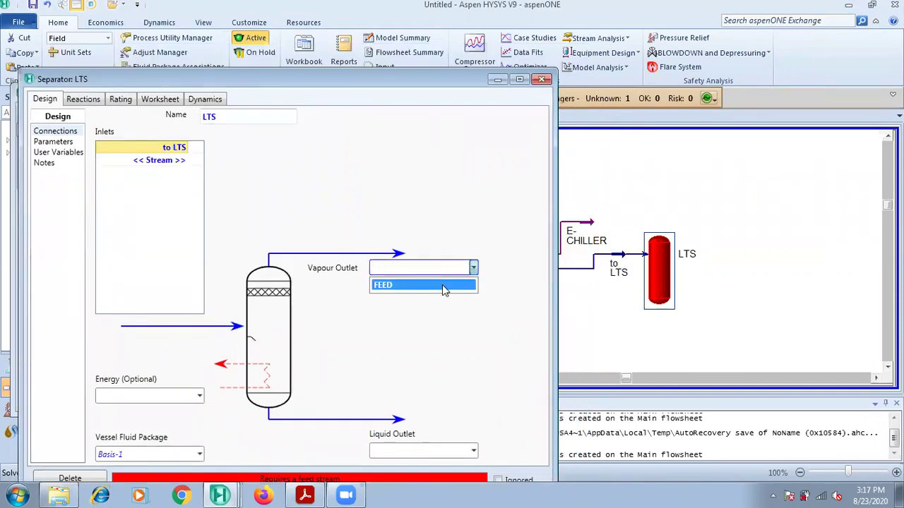
left_click(305, 495)
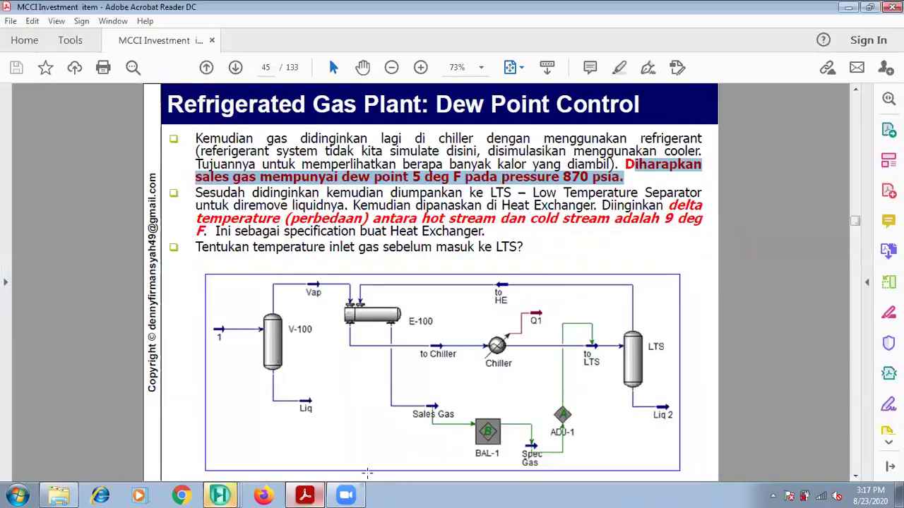
mouse_move(227, 492)
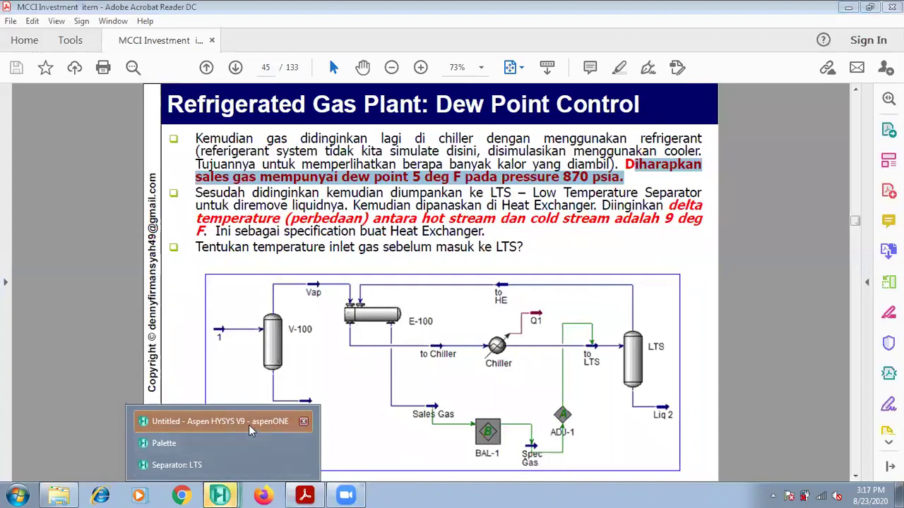
left_click(176, 465)
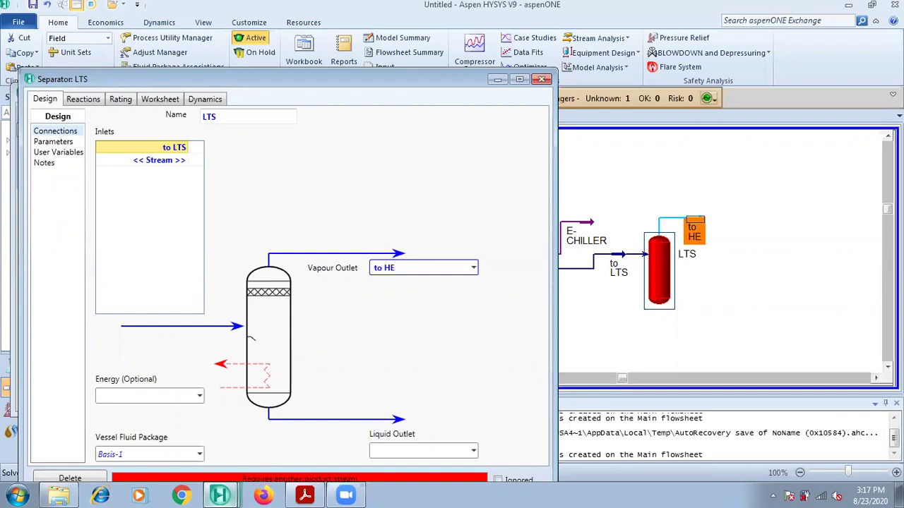
left_click(440, 452)
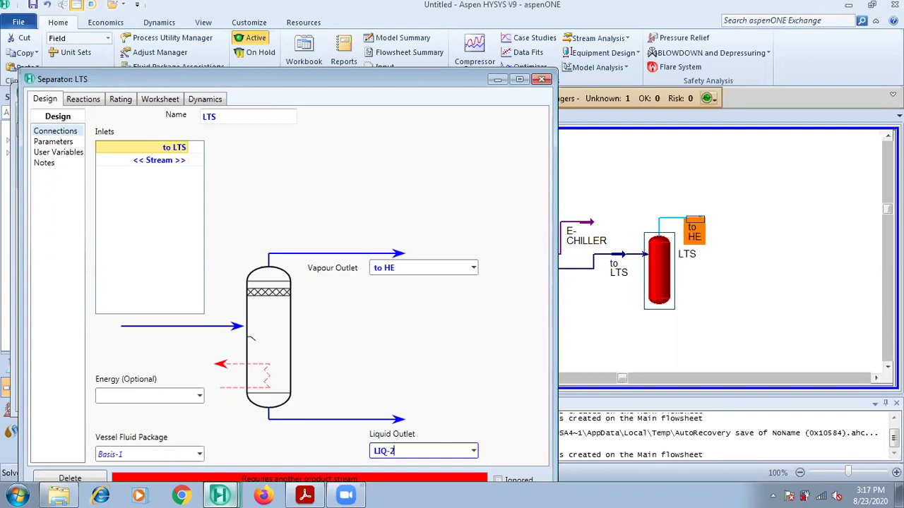
key("Return")
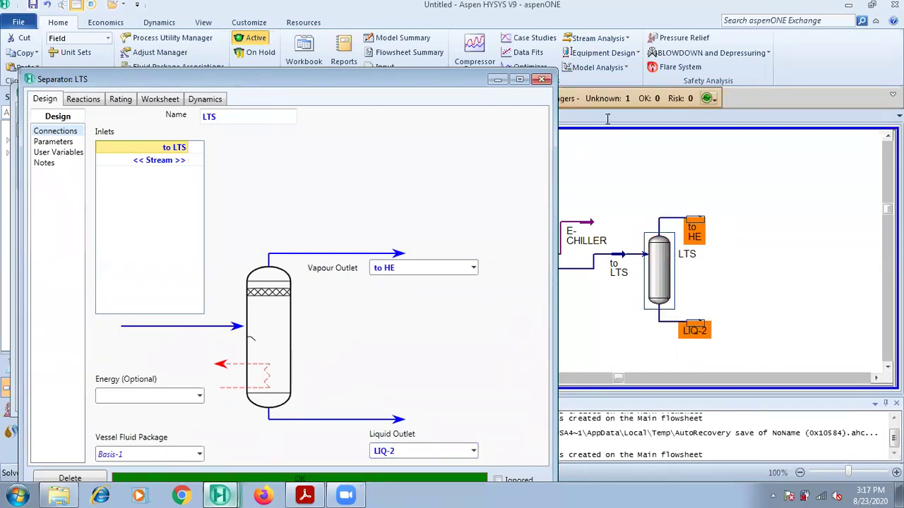
left_click(638, 195)
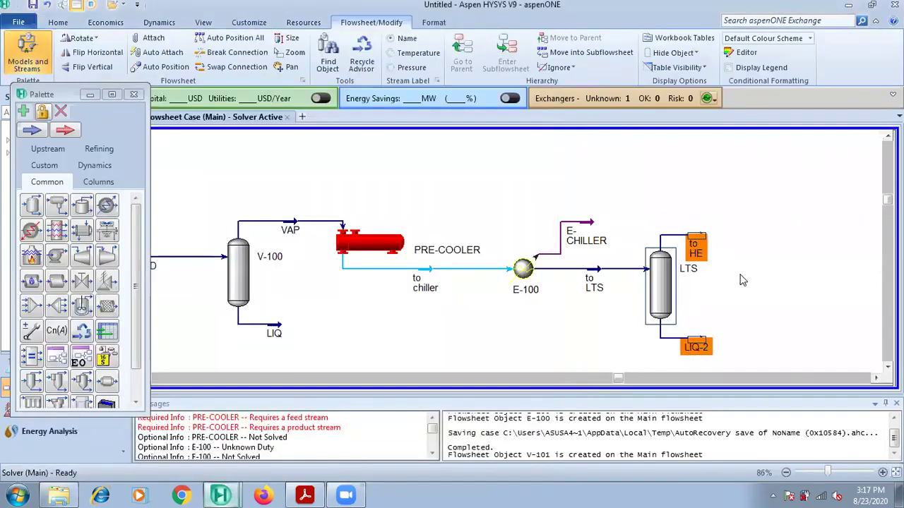
Step: Examine the worksheet conditions of the LTS feed stream and its liquid outlet LIQ-2
double_click(598, 273)
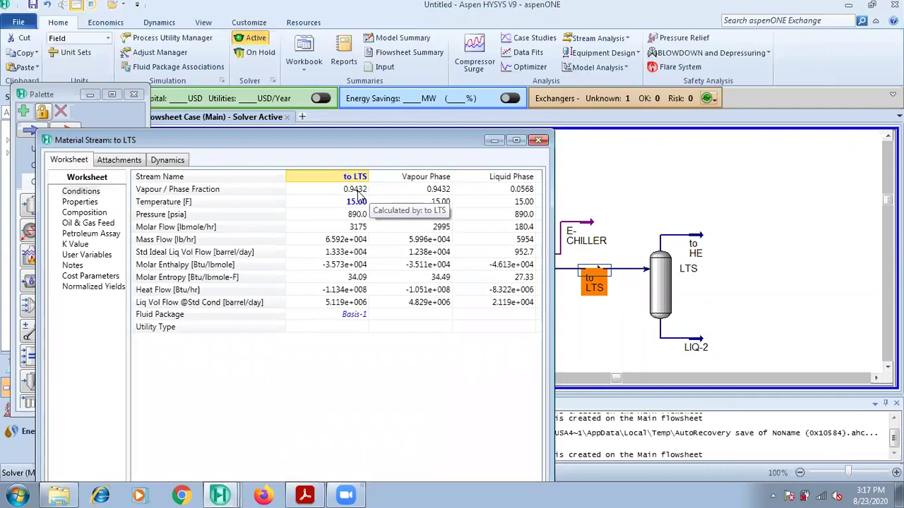
left_click(538, 139)
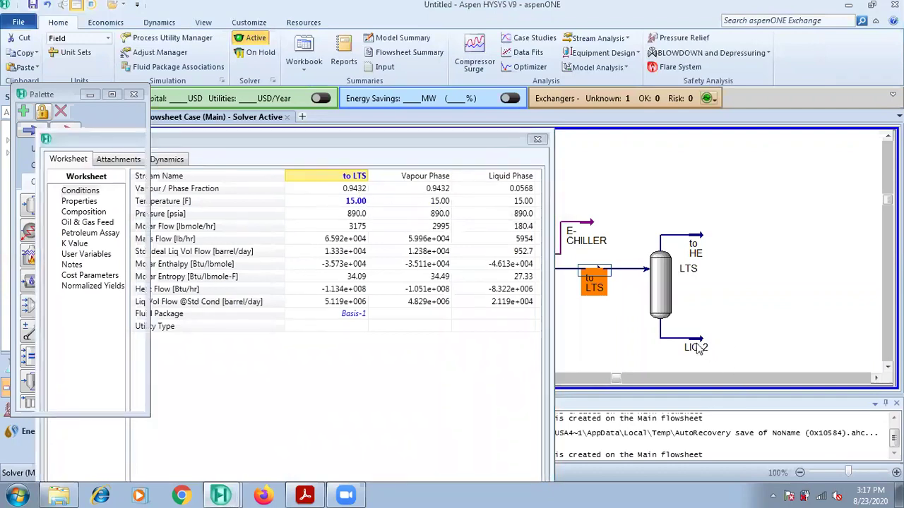
double_click(696, 346)
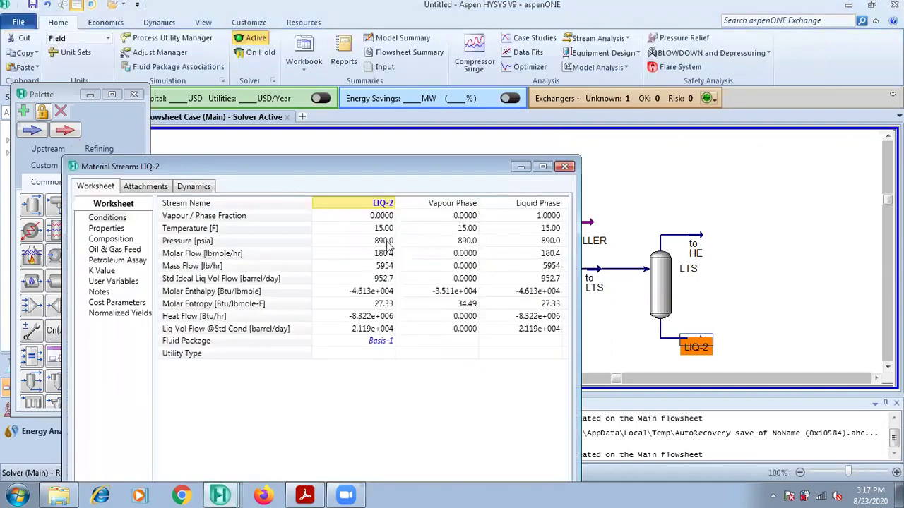
left_click(566, 168)
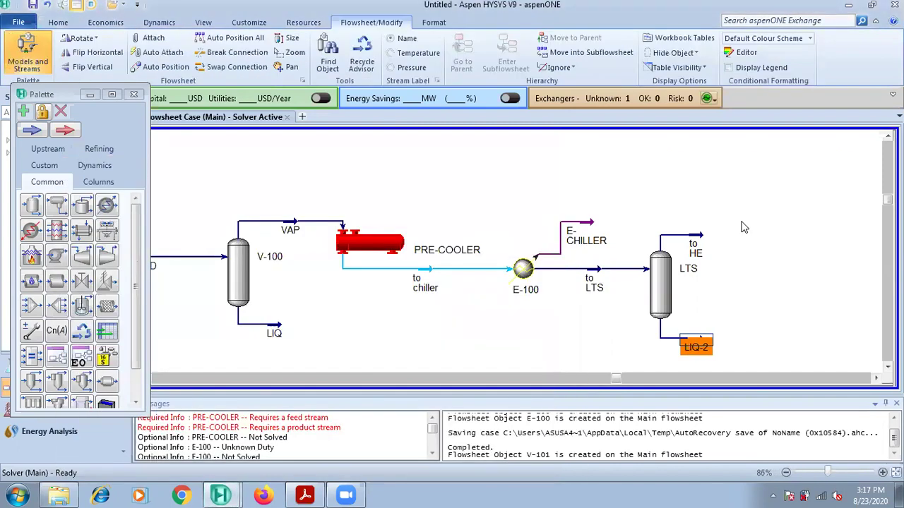
Step: Following the PDF diagram, connect stream to HE as the shell side inlet of heat exchanger PRE-COOLER
left_click(305, 495)
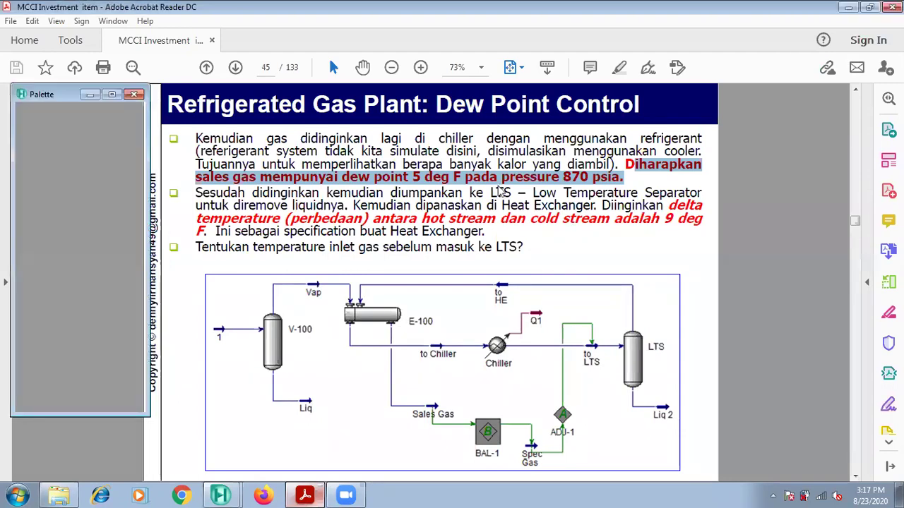
key("alt+Tab")
double_click(386, 251)
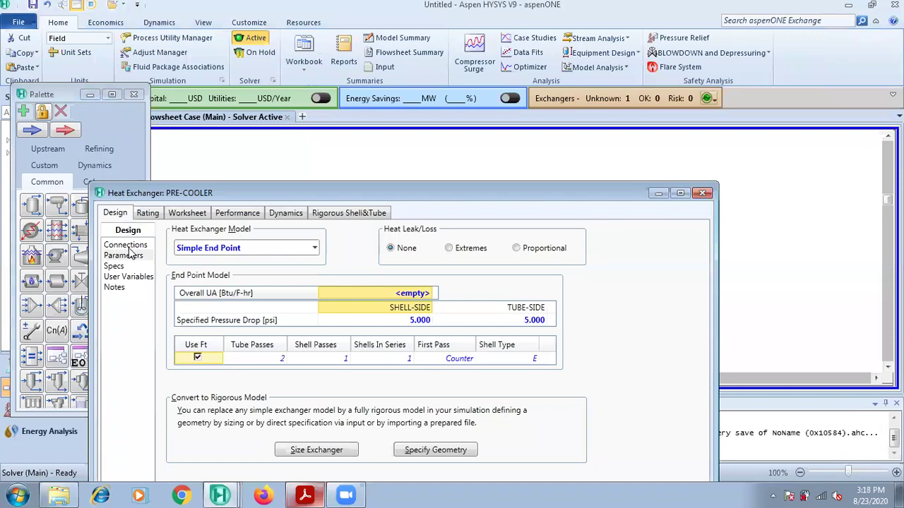
left_click(128, 247)
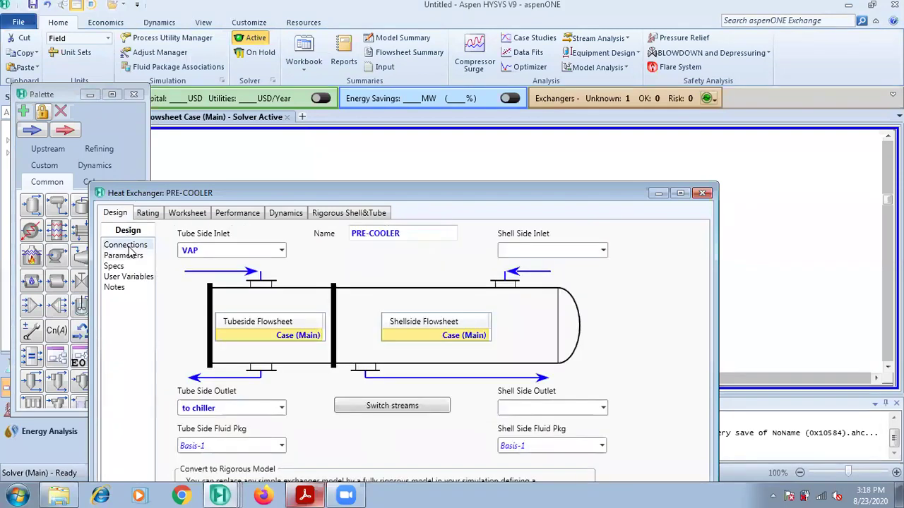
left_click_drag(198, 193, 244, 96)
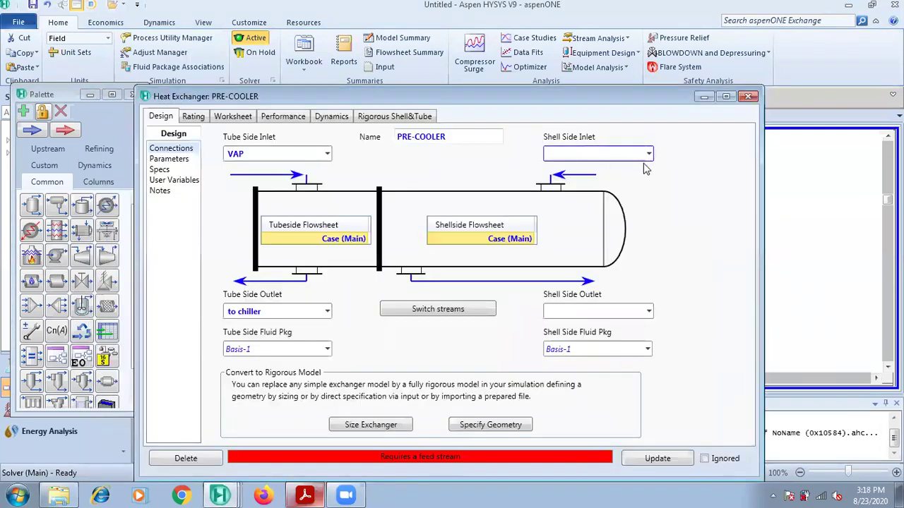
left_click(648, 154)
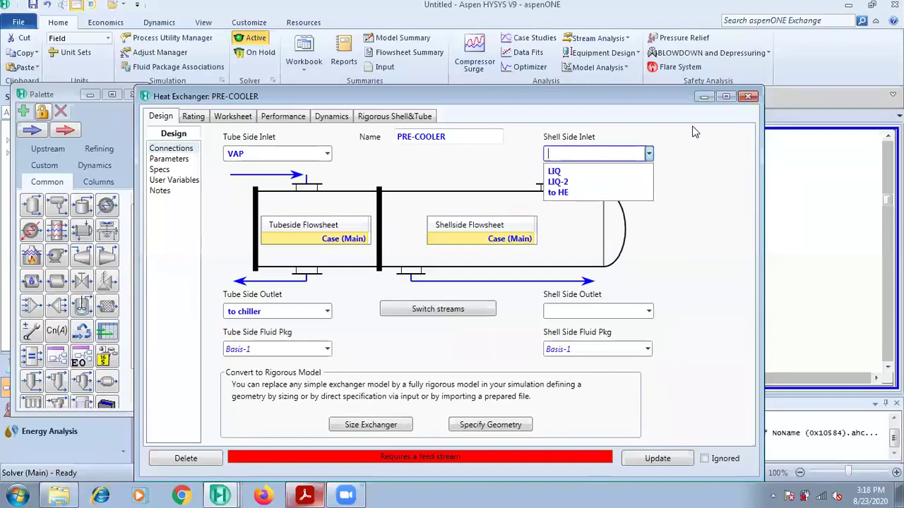
left_click(612, 93)
left_click_drag(577, 92, 622, 317)
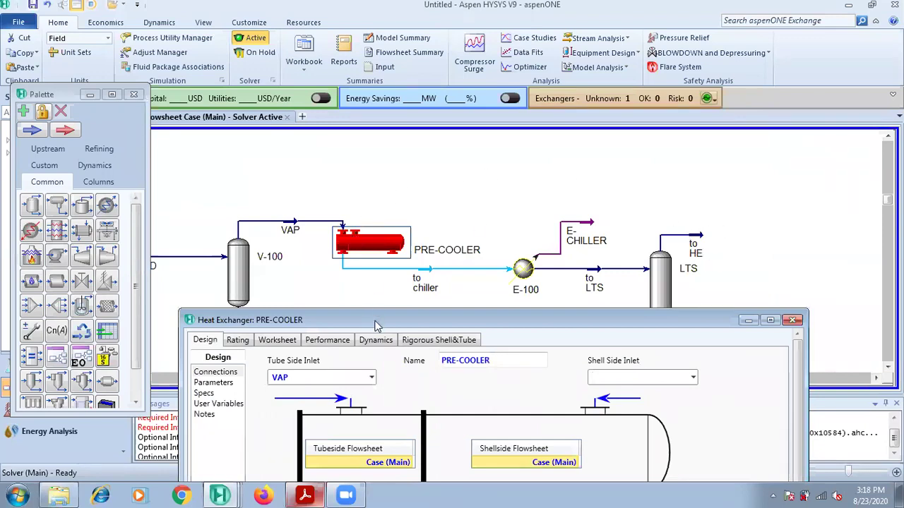
left_click_drag(373, 313, 428, 176)
left_click(682, 212)
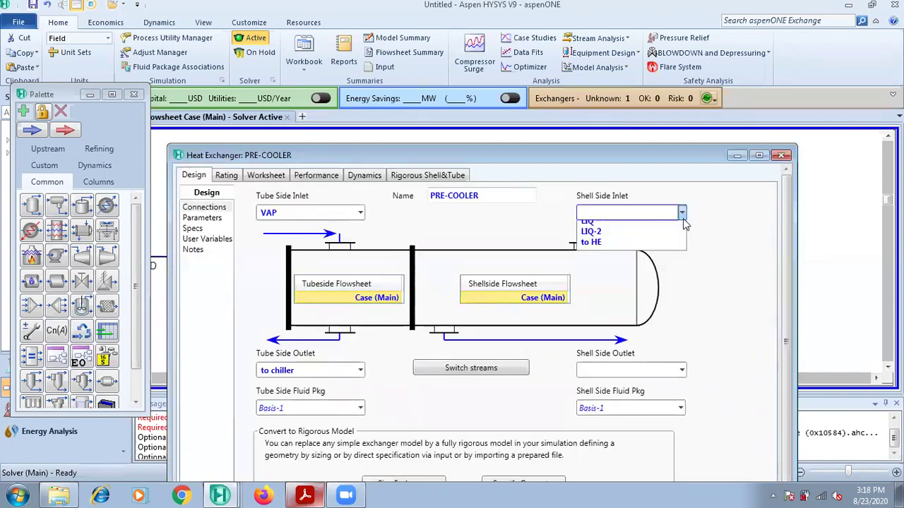
left_click(623, 258)
Step: Create stream SALES GAS as the shell side outlet of PRE-COOLER
left_click(591, 371)
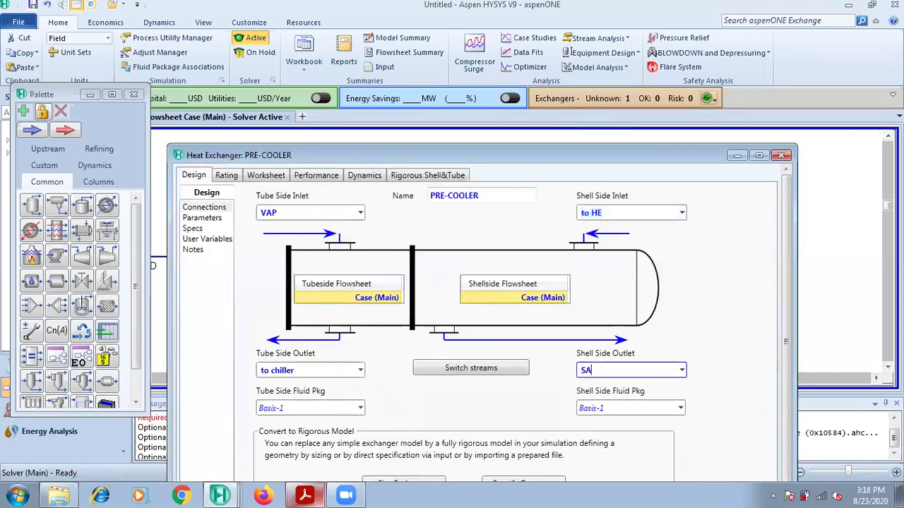
type("SALES GAS")
key("Return")
left_click_drag(605, 160, 636, 90)
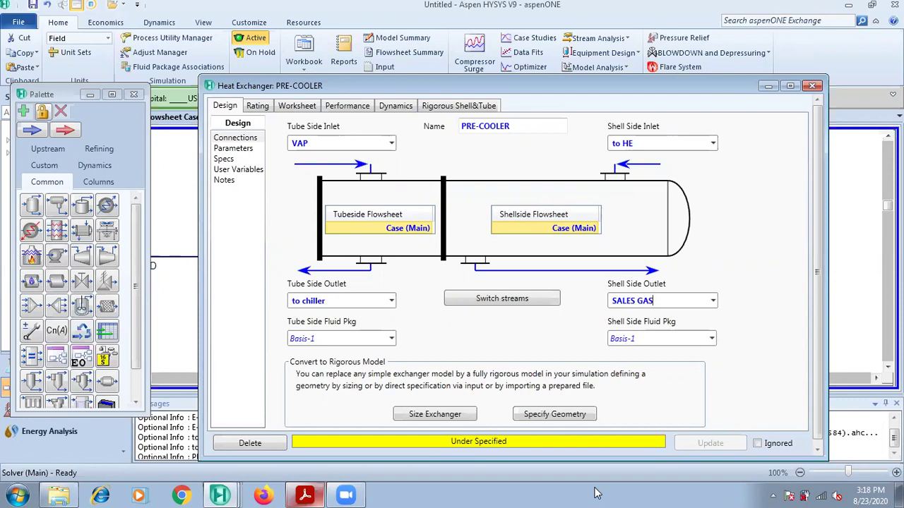
Step: Read the PDF requirement for the temperature difference between the heat exchanger's hot and cold streams, then return to the simulation
left_click(307, 495)
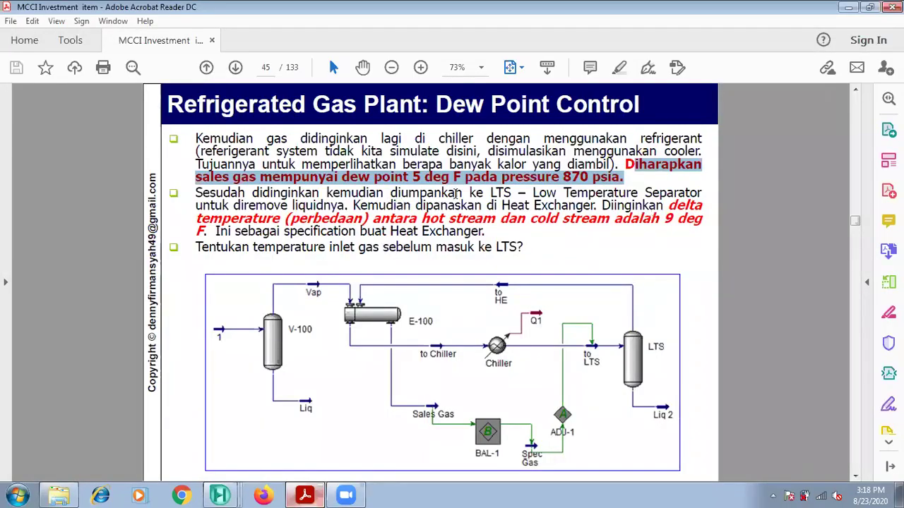
left_click(533, 207)
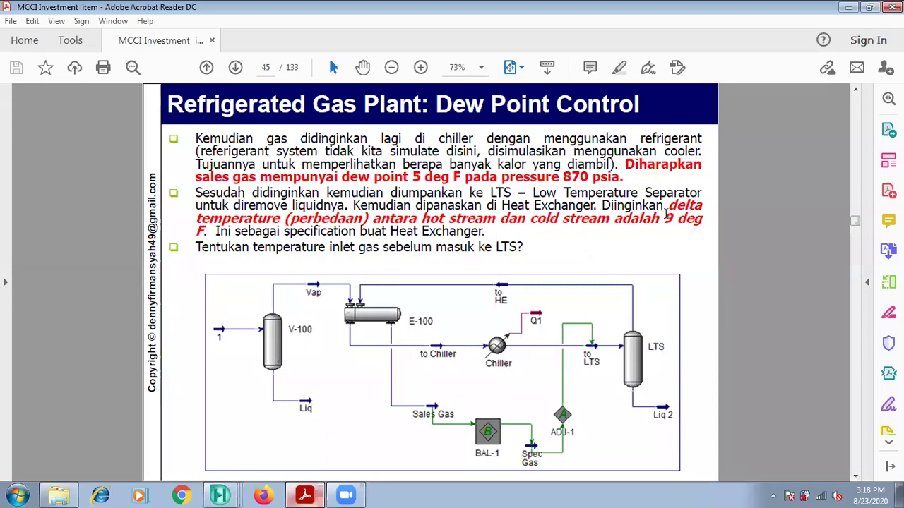
left_click_drag(669, 204, 484, 234)
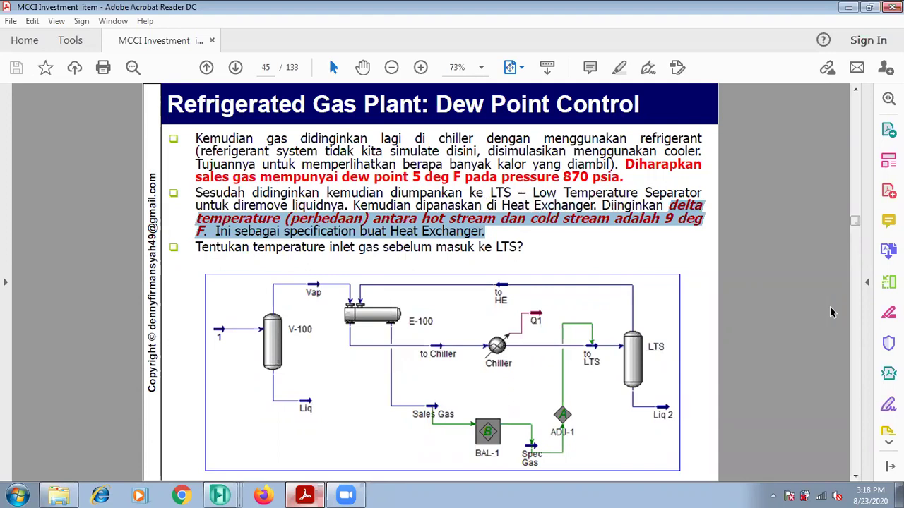
left_click(849, 9)
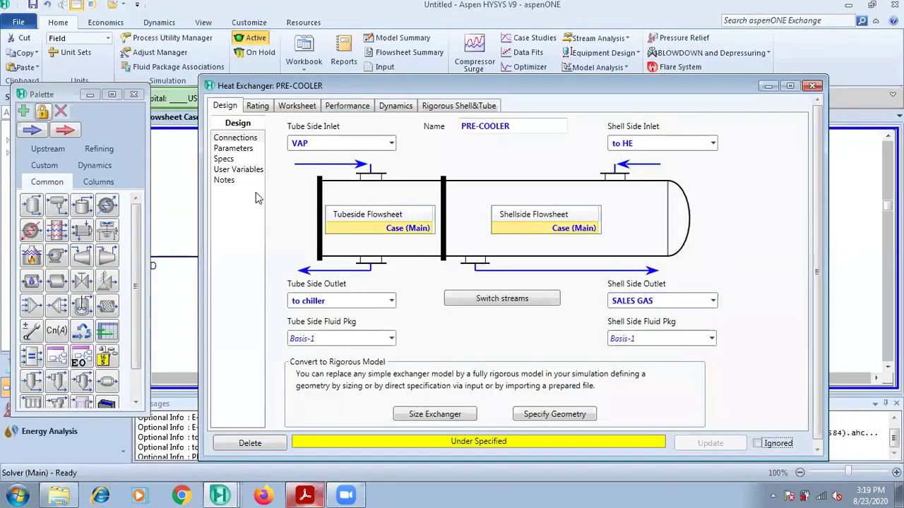
Step: Close the PRE-COOLER window, place stream SALES GAS lower beneath the exchanger and raise stream VAP slightly
left_click(812, 85)
left_click_drag(432, 279, 434, 336)
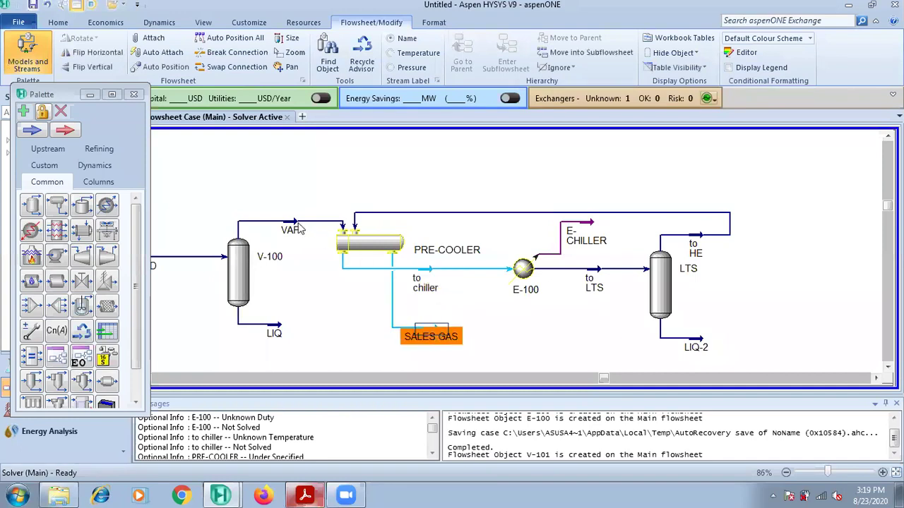
left_click_drag(294, 229, 296, 218)
left_click(584, 300)
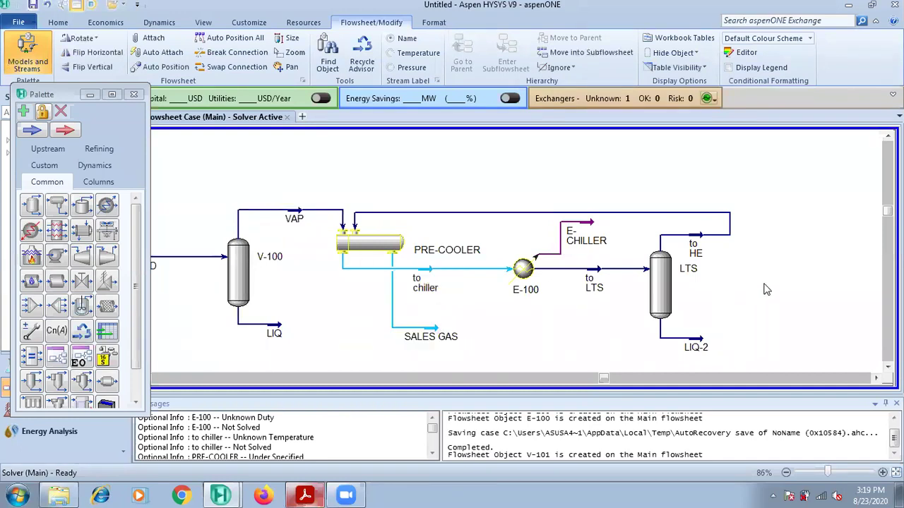
Step: Reverse the to HE stream symbol so it faces the pre-cooler and place it above the flowsheet between E-CHILLER and LTS
left_click_drag(698, 242, 673, 219)
left_click(739, 251)
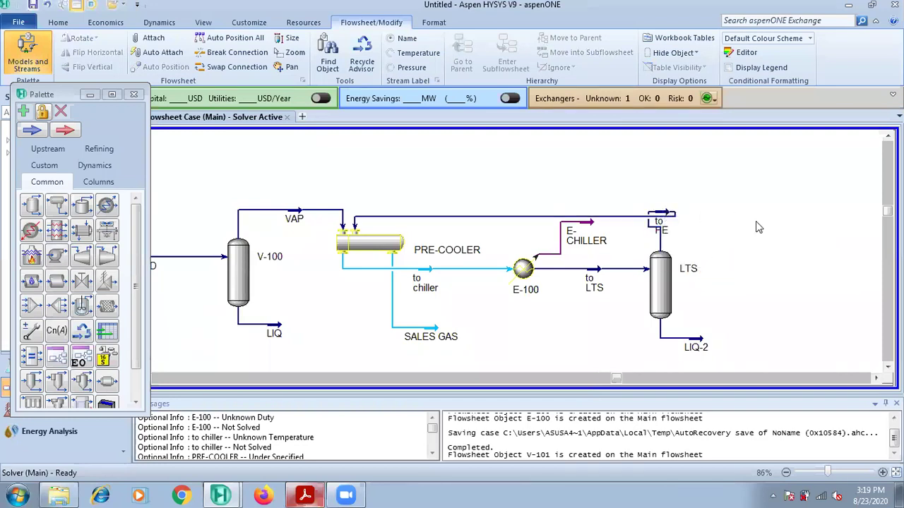
left_click_drag(660, 219, 749, 233)
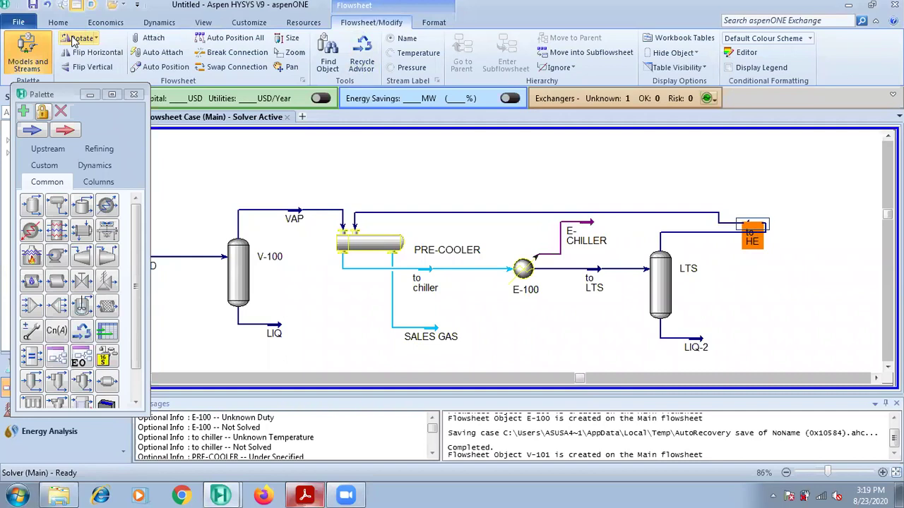
left_click_drag(753, 226, 630, 205)
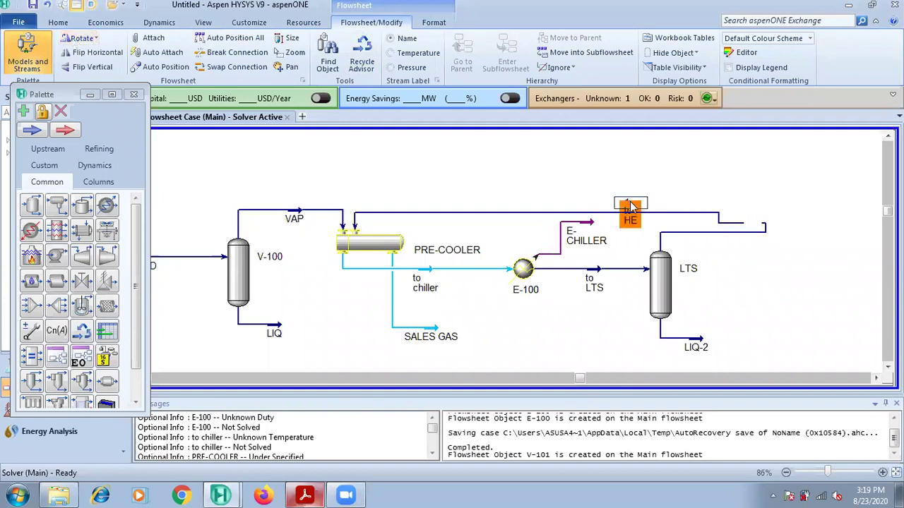
Step: Line up stream VAP with the to HE line and move the PRE-COOLER label above its exchanger
left_click(297, 212)
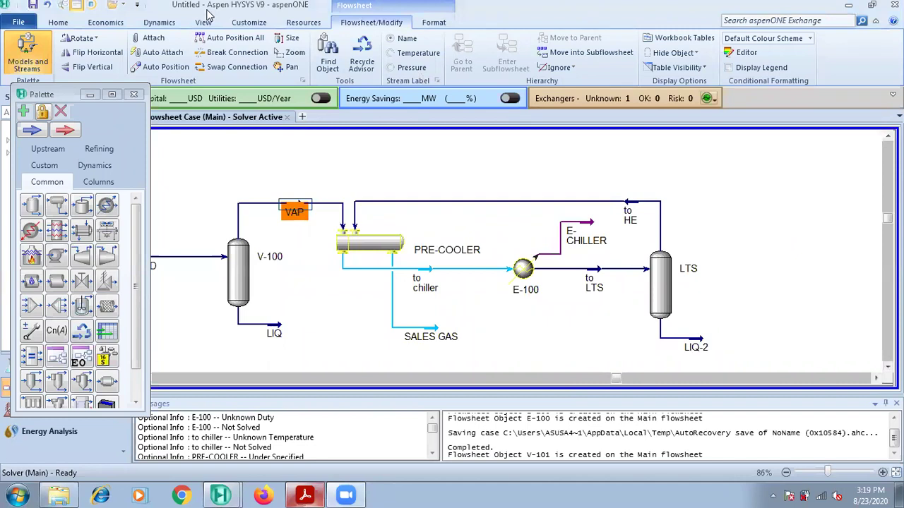
left_click(824, 278)
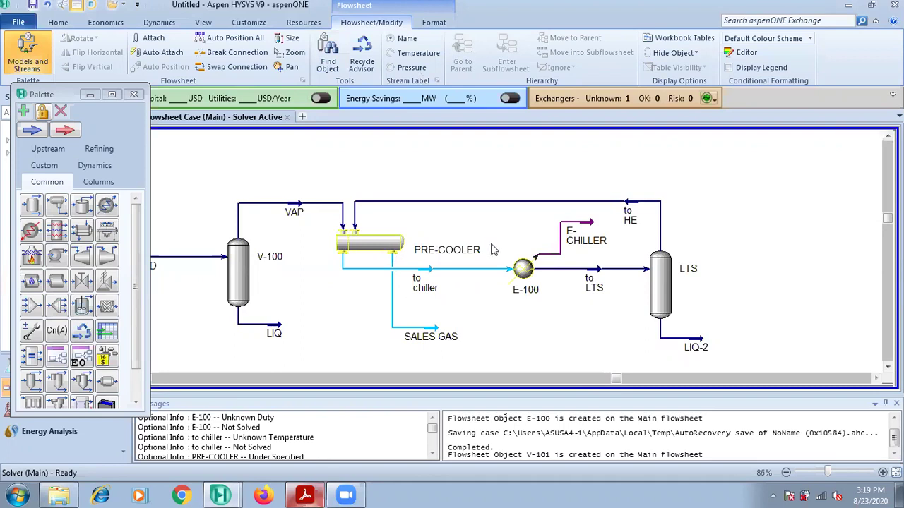
left_click(463, 255)
left_click_drag(417, 234, 417, 234)
Step: Add a new Delta Temp specification to heat exchanger PRE-COOLER
double_click(383, 240)
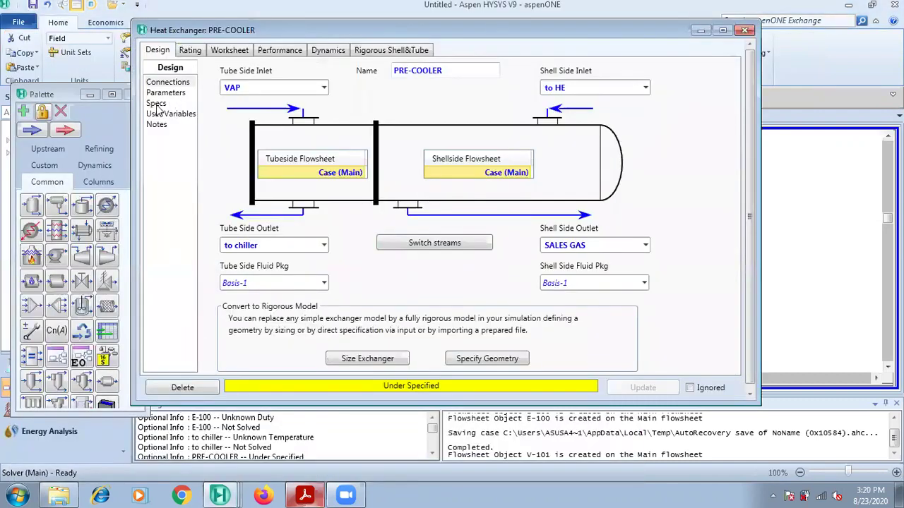
left_click(156, 104)
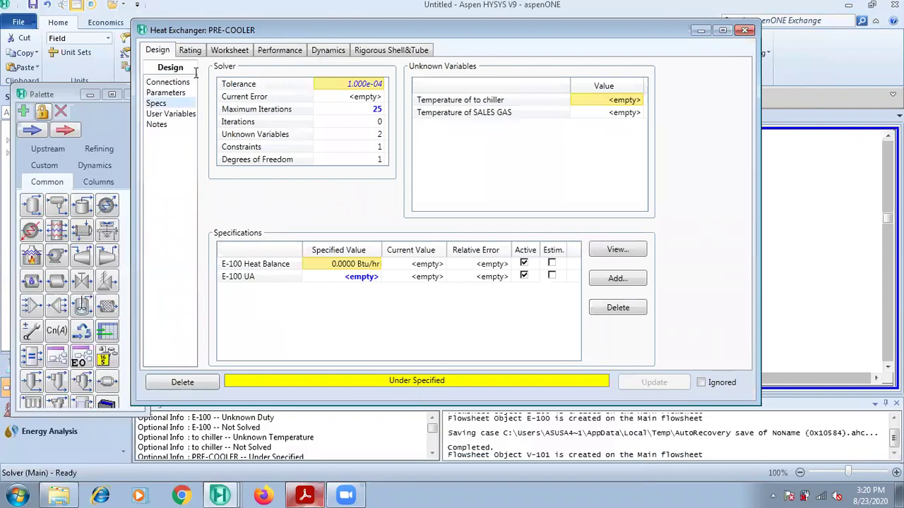
left_click(165, 92)
left_click(156, 103)
left_click(616, 280)
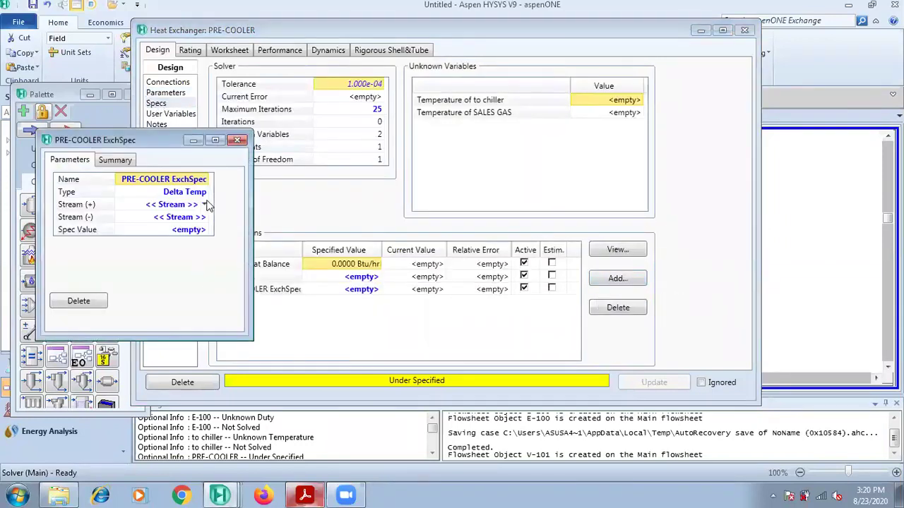
Step: Set the spec value of the PRE-COOLER Delta Temp specification to 9 F
left_click(634, 31)
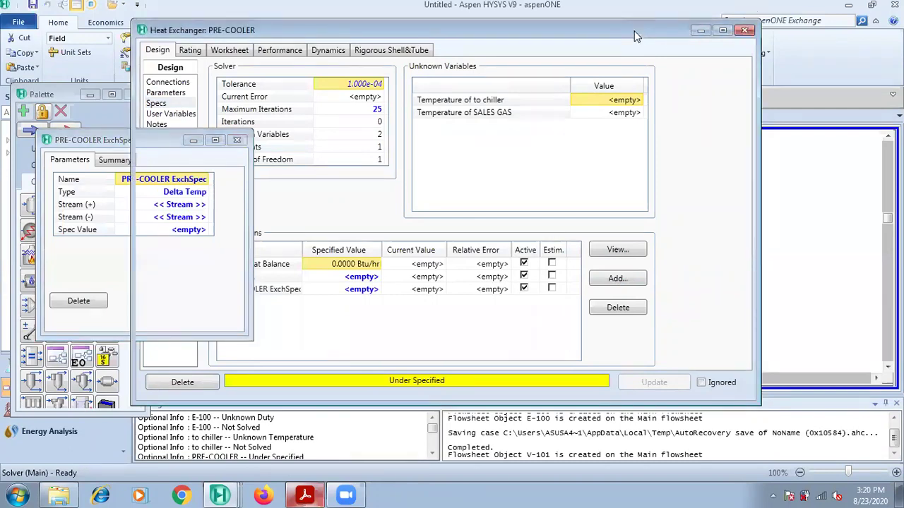
left_click_drag(634, 30, 738, 20)
left_click(175, 233)
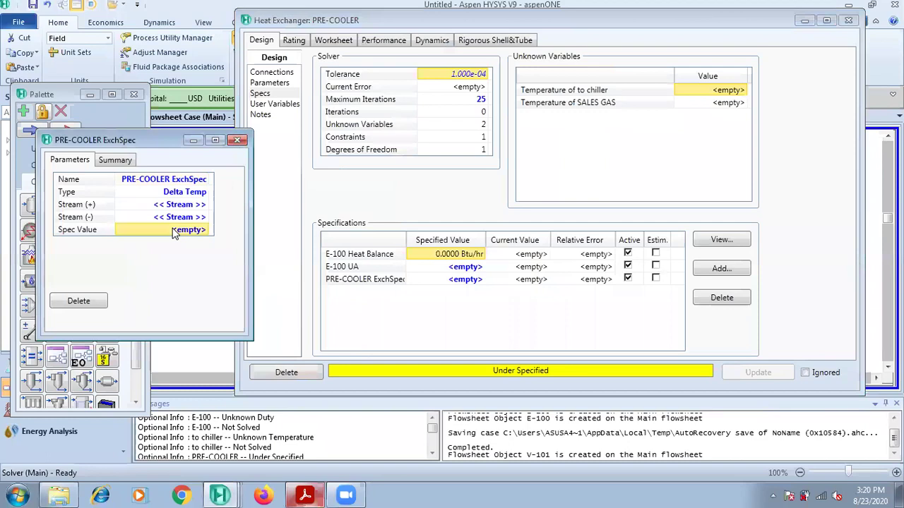
type("9 F")
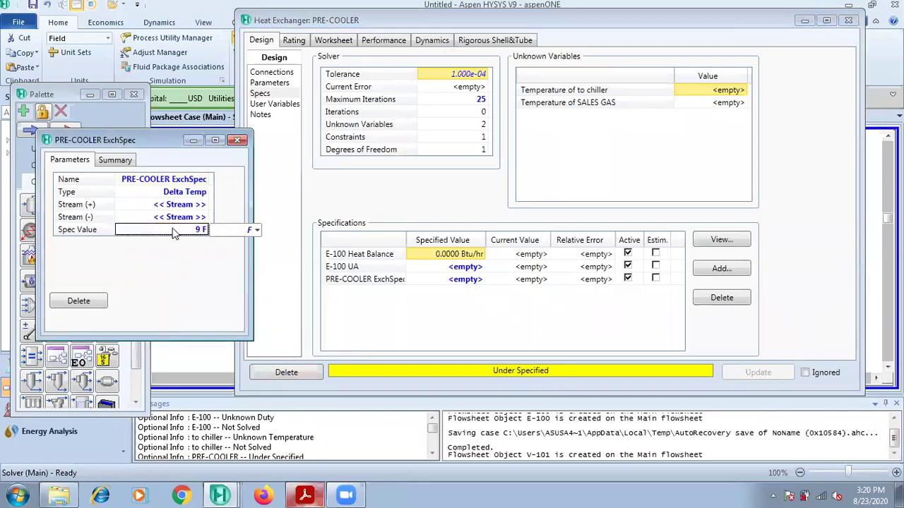
key("Return")
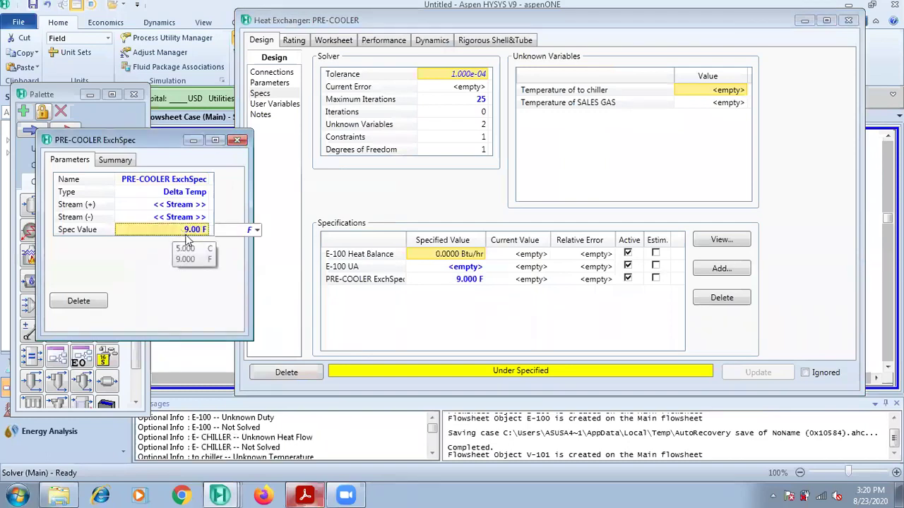
Step: Assign to chiller as the positive stream and SALES GAS as the negative stream of the Delta Temp specification
left_click(472, 21)
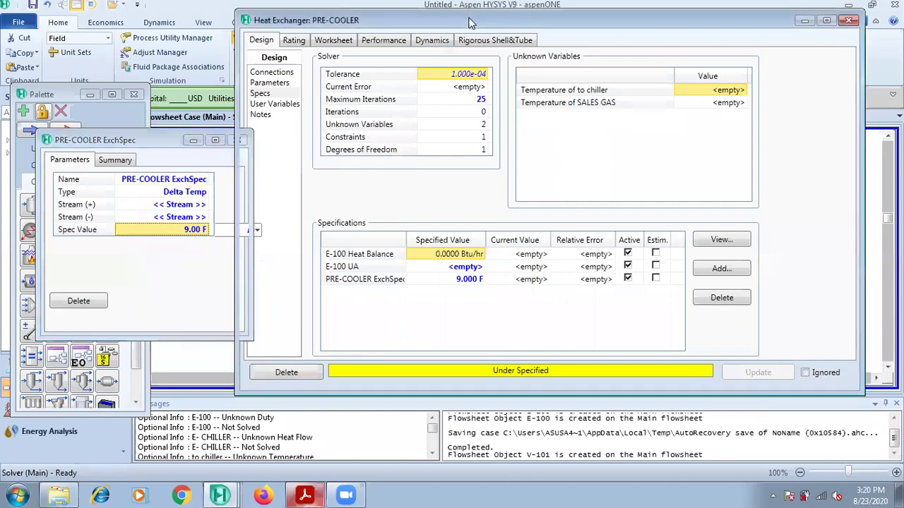
left_click_drag(472, 21, 508, 377)
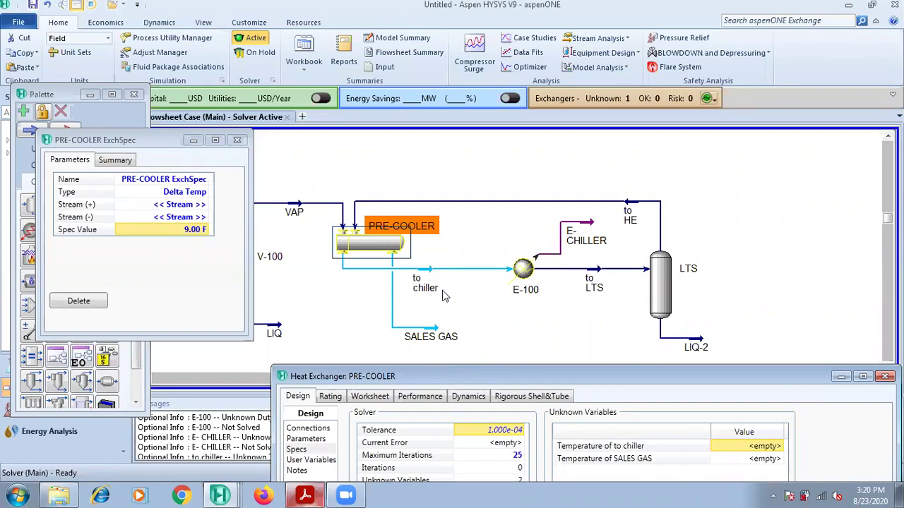
left_click(203, 205)
left_click(206, 206)
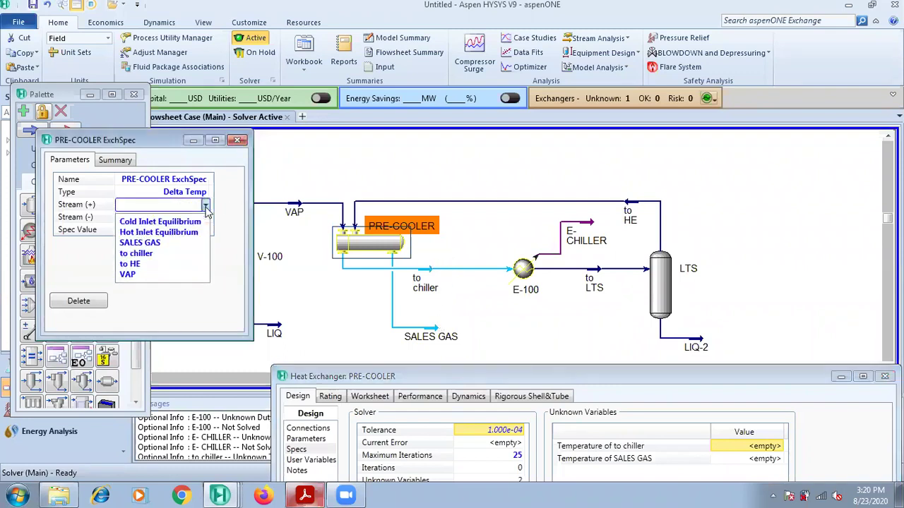
left_click(163, 253)
left_click(205, 217)
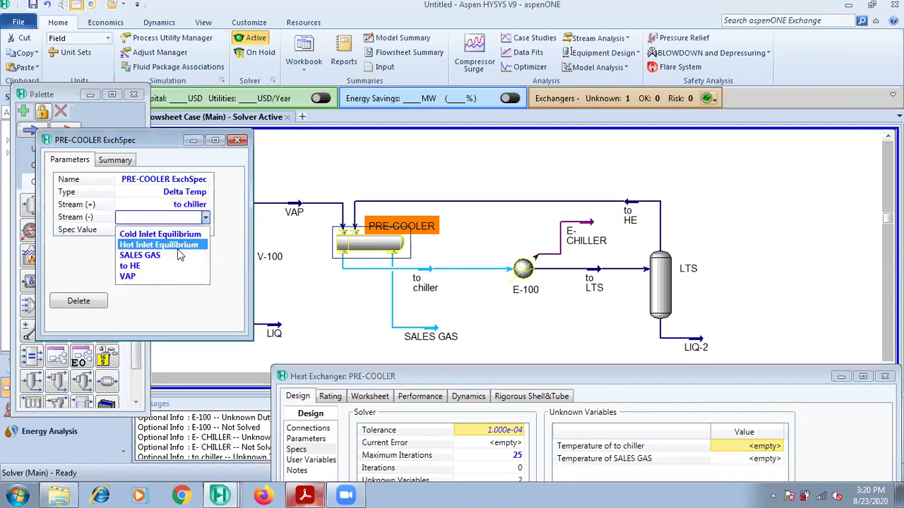
left_click(177, 253)
Step: Review the solved PRE-COOLER specifications, close both exchanger windows and check the conditions of stream to HE
left_click(513, 377)
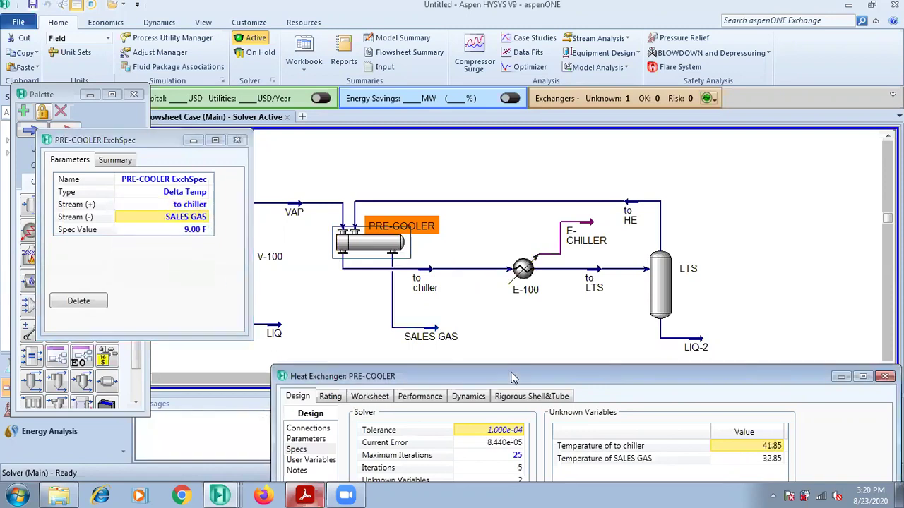
left_click_drag(513, 377, 514, 190)
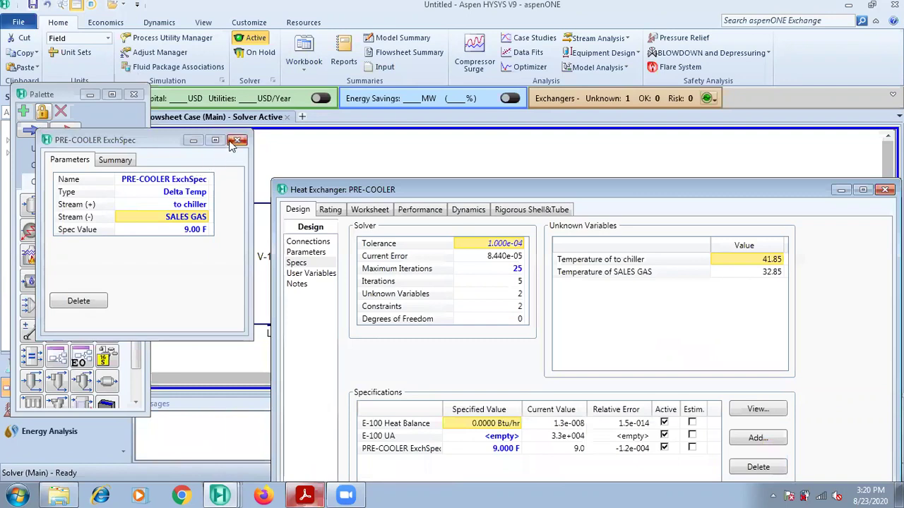
left_click(236, 139)
left_click_drag(850, 189, 742, 129)
left_click(779, 133)
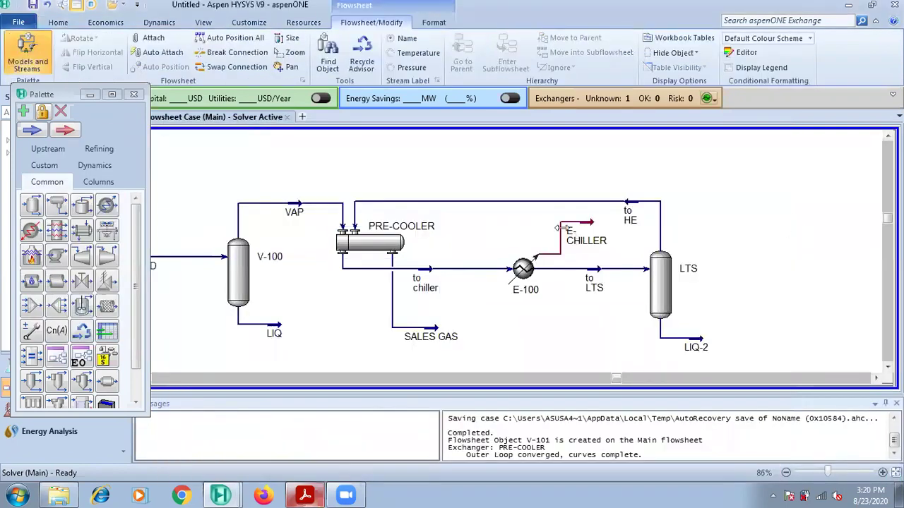
mouse_move(411, 202)
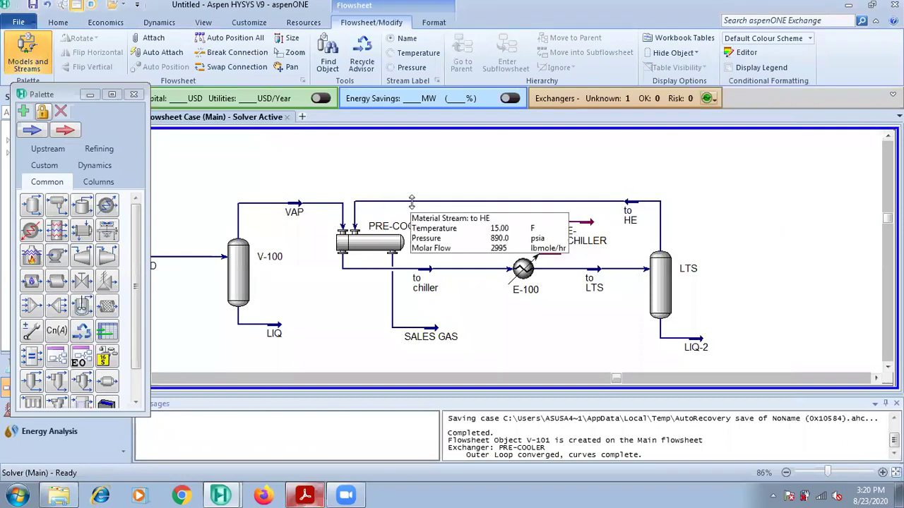
Step: Show the value table for the E-CHILLER energy stream and place it above the to HE line on the flowsheet
left_click(580, 233)
right_click(514, 367)
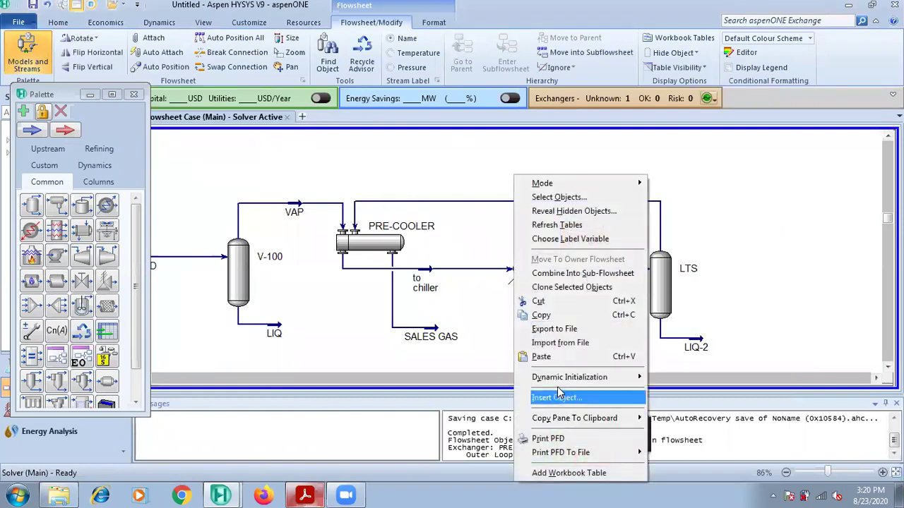
left_click(639, 240)
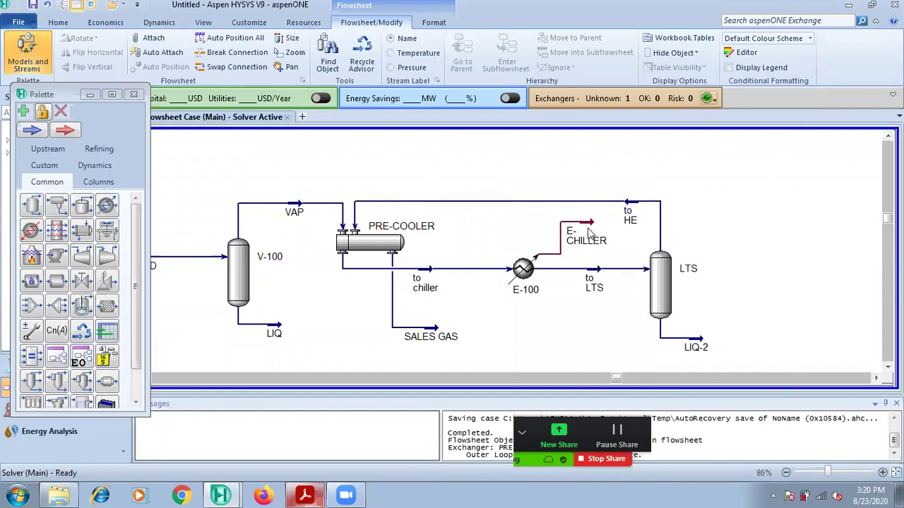
right_click(590, 229)
key("Escape")
left_click(590, 230)
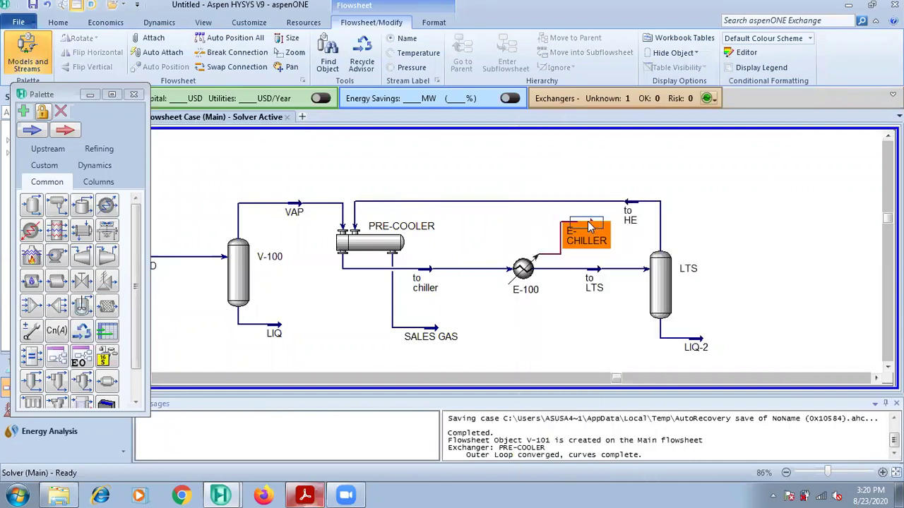
right_click(589, 229)
left_click(570, 357)
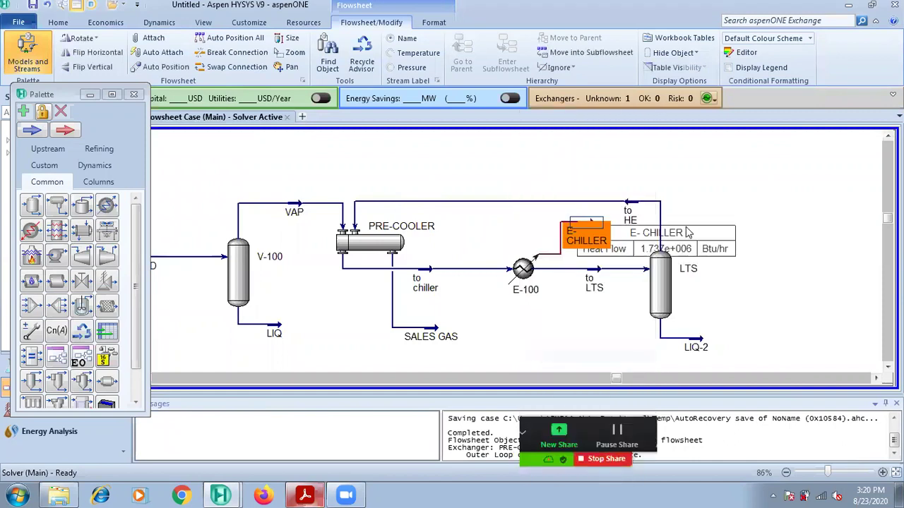
left_click_drag(688, 234, 589, 172)
left_click(790, 182)
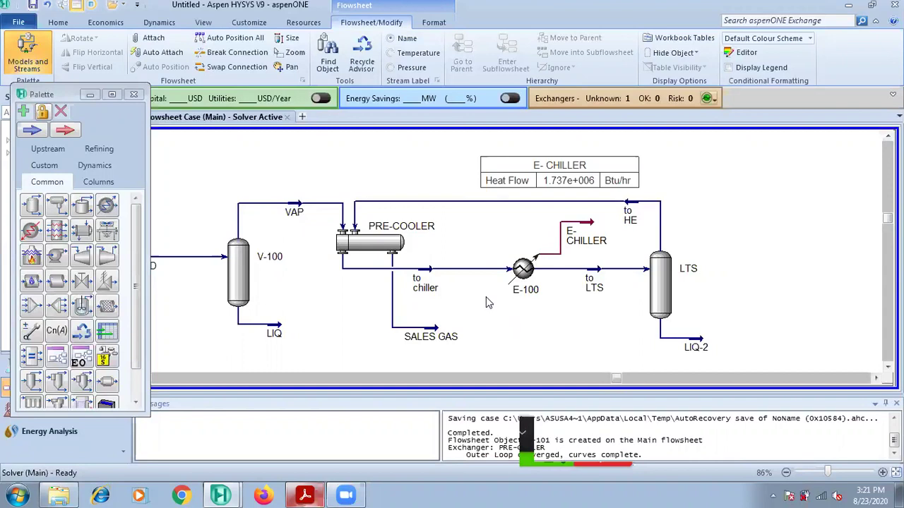
Step: Switch to Acrobat Reader and highlight the sales gas requirement of dew point 5 deg F at 870 psia
left_click(305, 495)
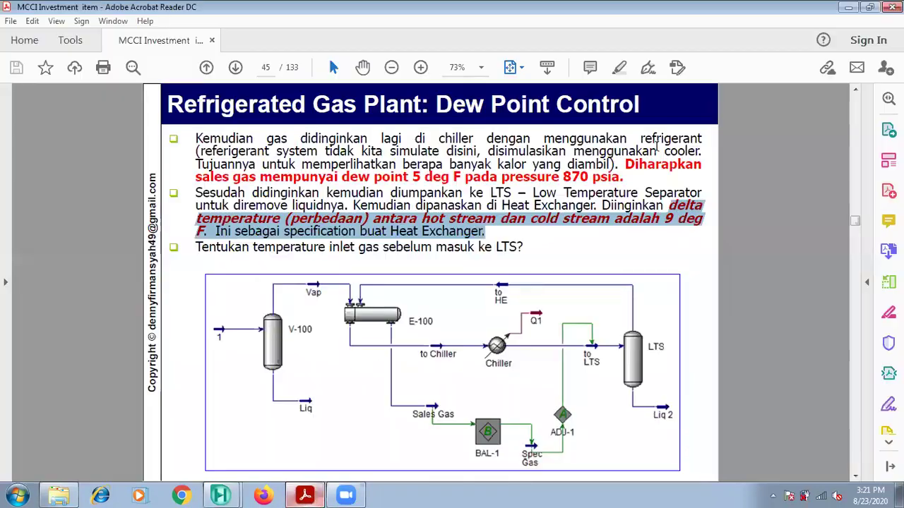
left_click_drag(405, 172, 614, 177)
left_click(612, 176)
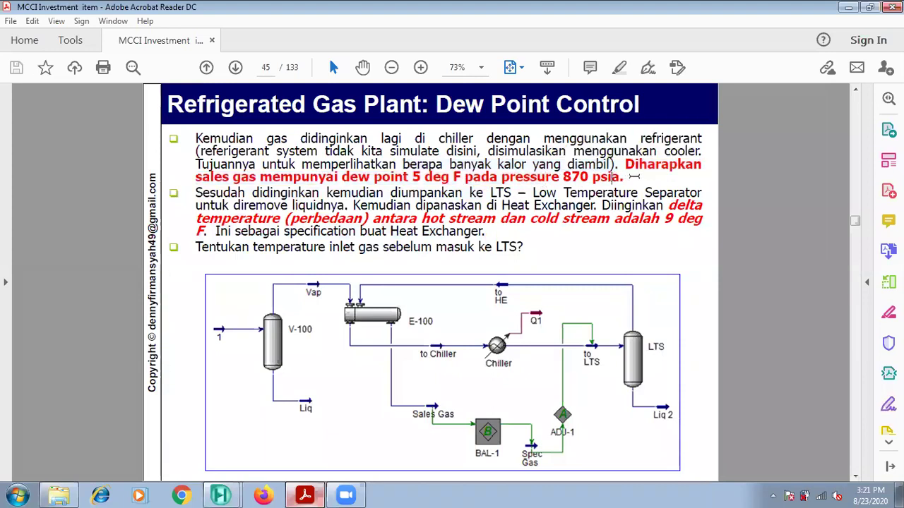
triple_click(639, 192)
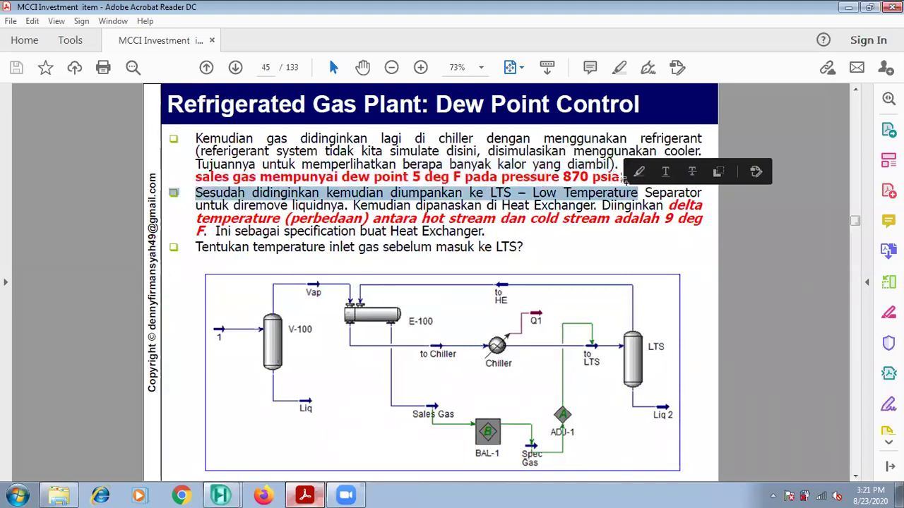
left_click_drag(621, 178, 209, 182)
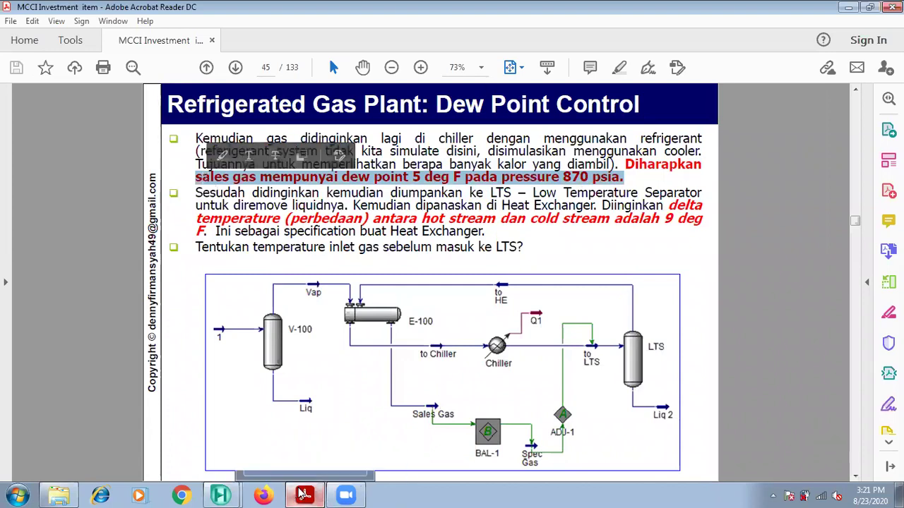
Step: Return to Aspen HYSYS, create an Envelope stream analysis for SALES GAS and move its window fully into view
left_click(220, 495)
left_click(219, 447)
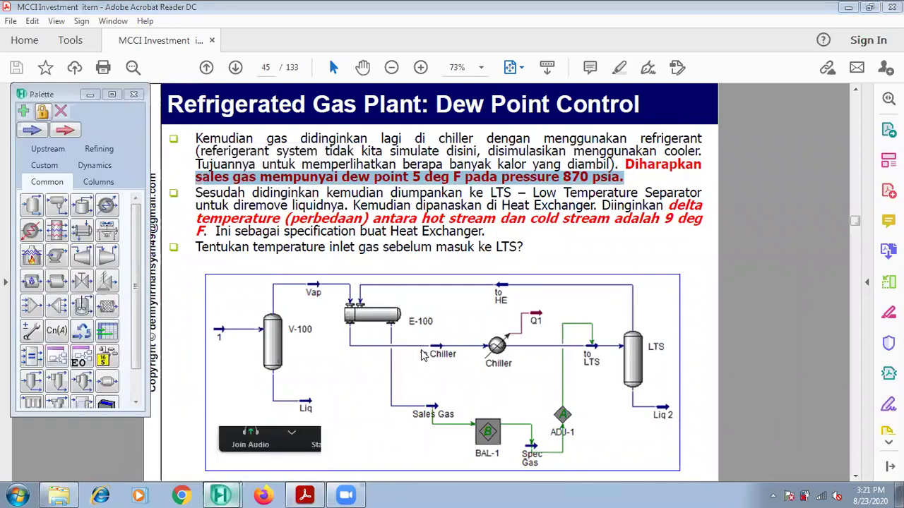
right_click(431, 337)
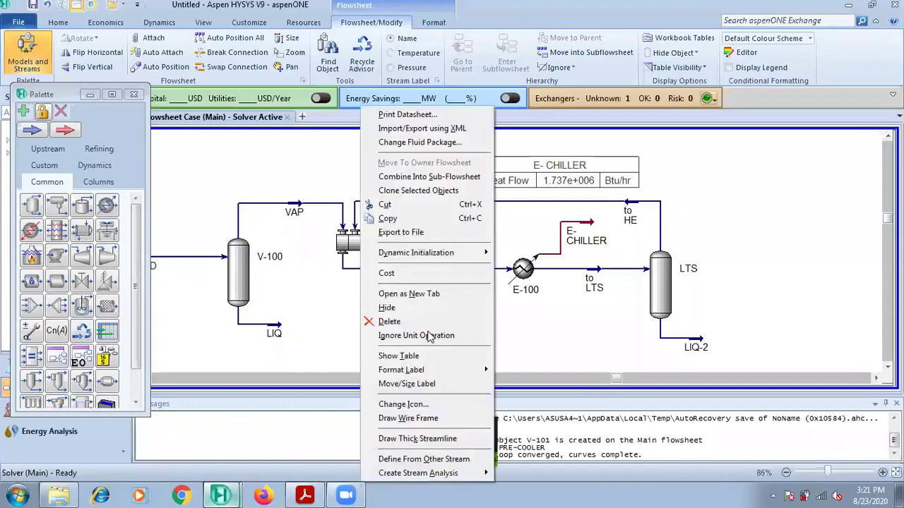
mouse_move(454, 476)
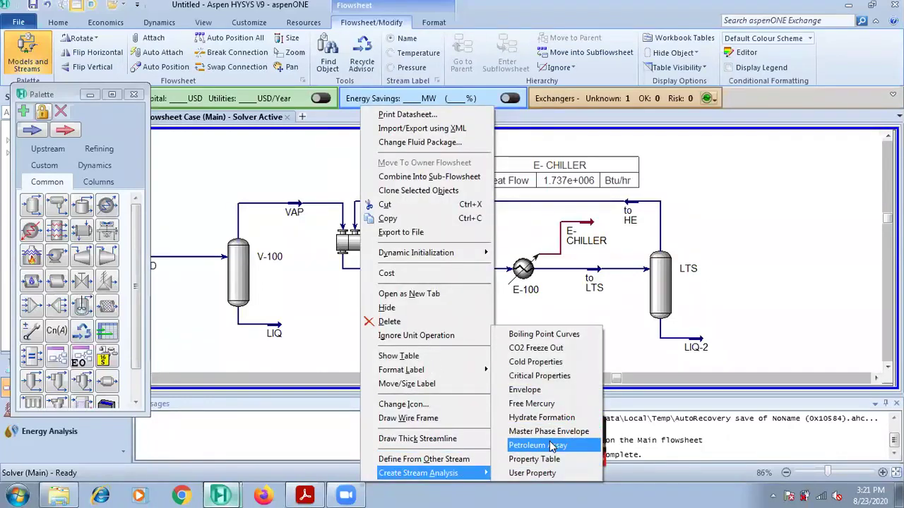
left_click(568, 389)
left_click_drag(336, 164, 380, 53)
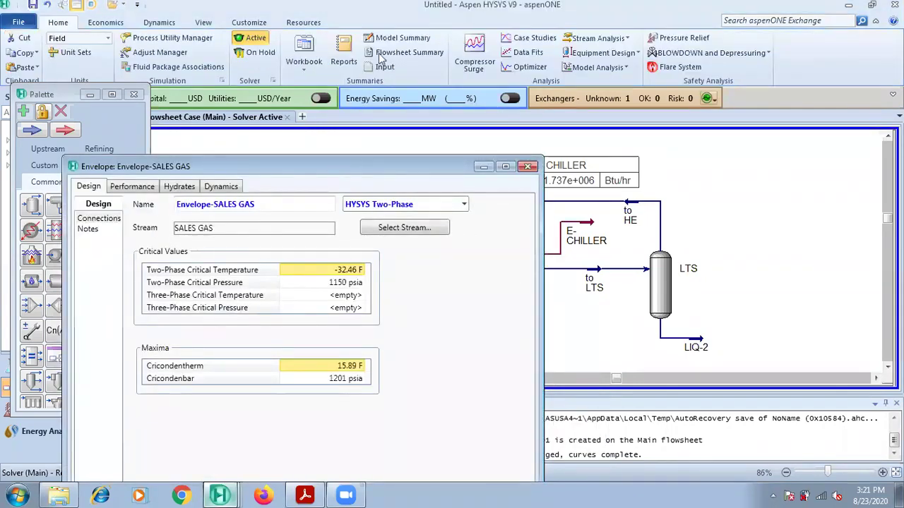
Step: Display the performance plot of the SALES GAS envelope in a maximized window
left_click(178, 75)
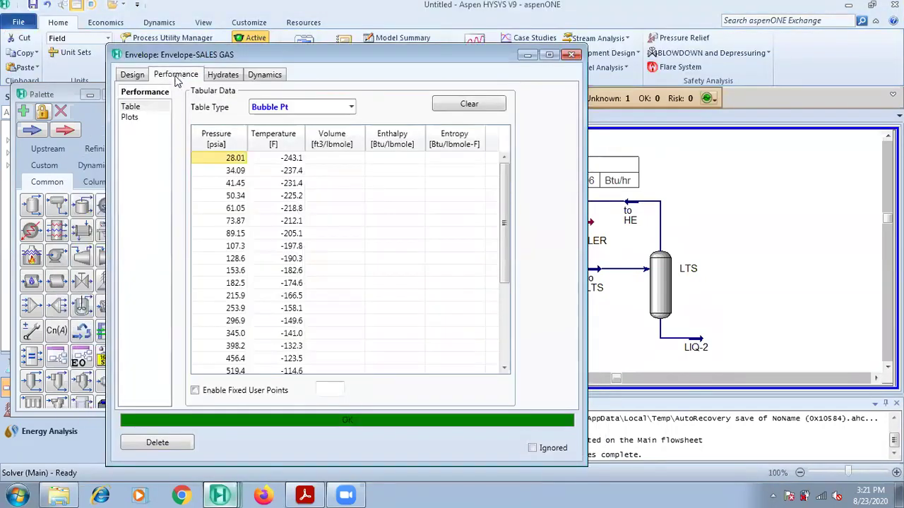
left_click(138, 120)
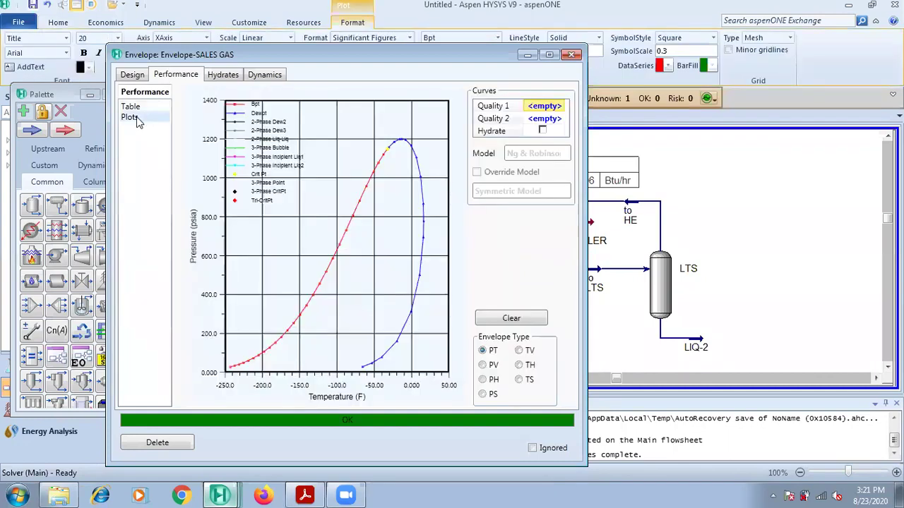
left_click(550, 56)
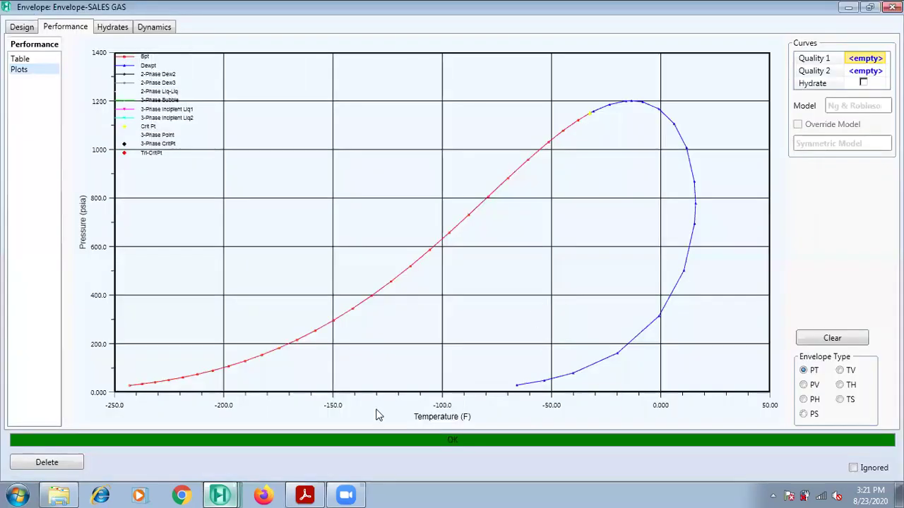
Step: Compare the SALES GAS envelope plot with the dew point requirement in the PDF
key("alt+Tab")
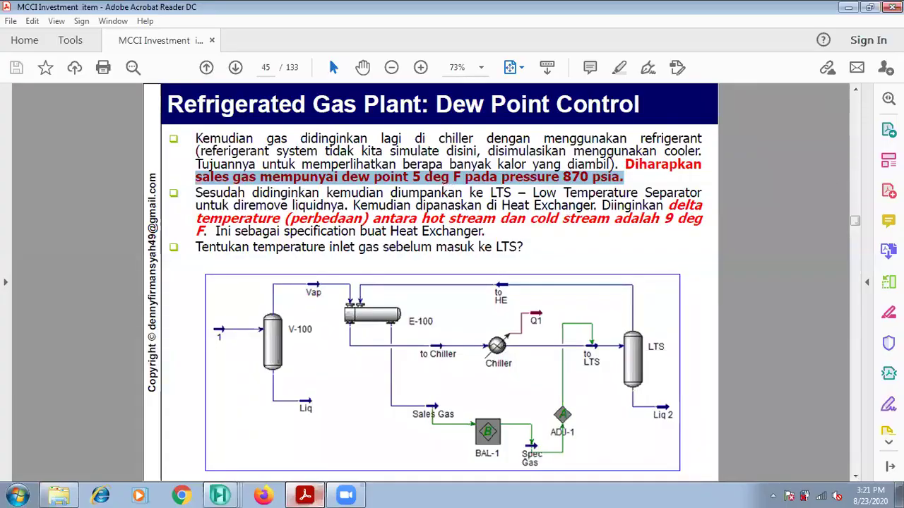
key("alt+Tab")
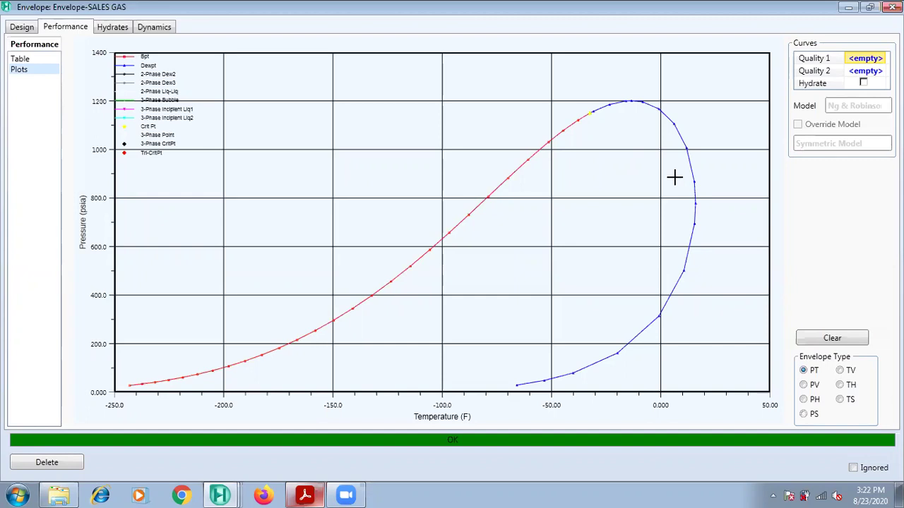
left_click(303, 495)
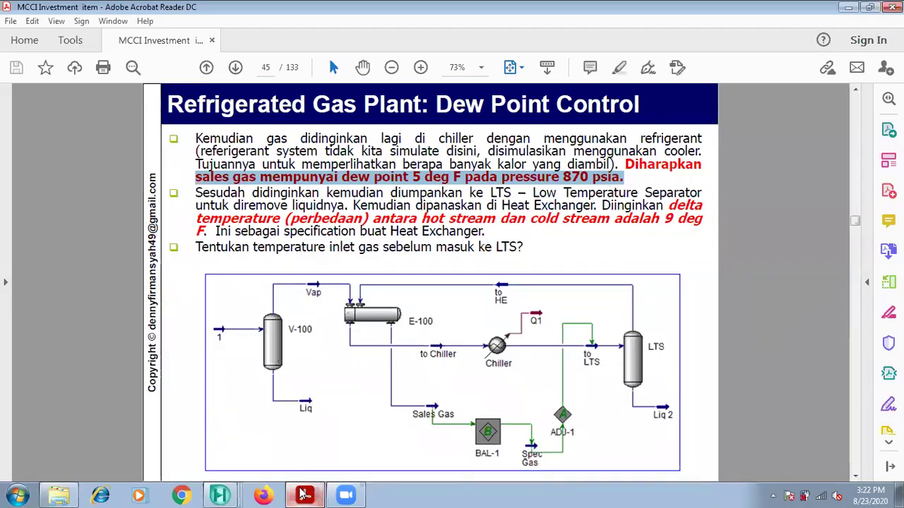
left_click(304, 495)
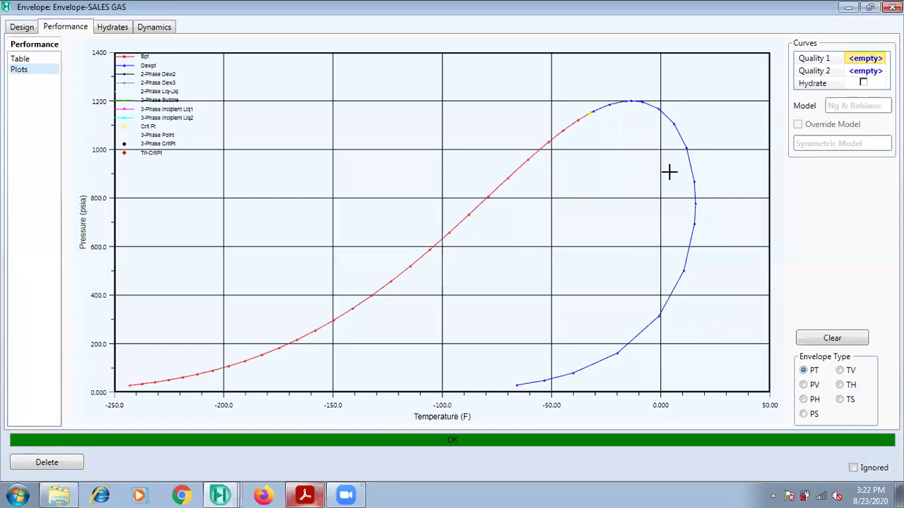
Step: Minimize the envelope window and open the conditions of stream to LTS
left_click(851, 6)
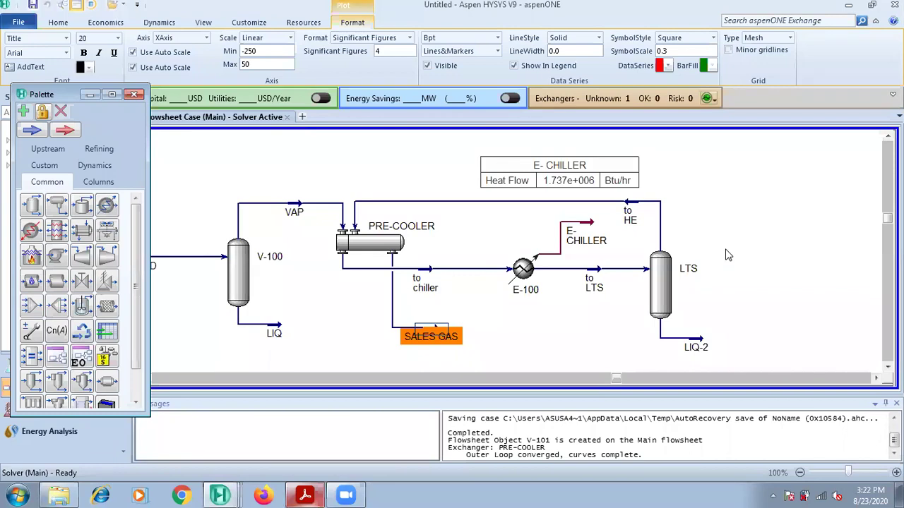
left_click(598, 322)
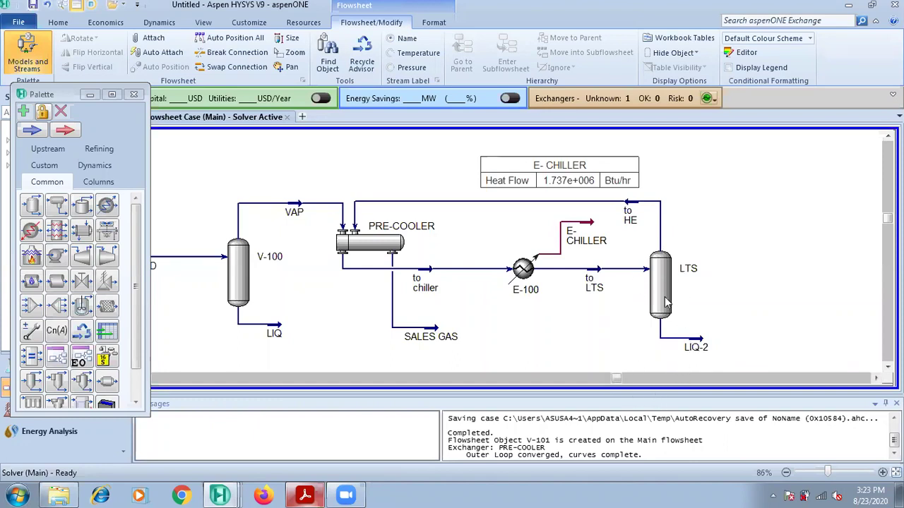
double_click(597, 269)
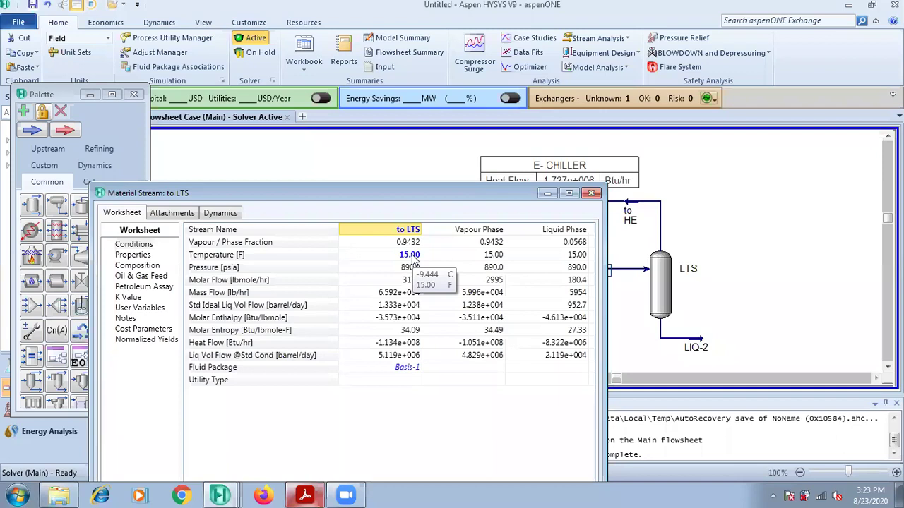
Step: Try a temperature of 0 F for stream to LTS and restore it to 15 F
left_click(413, 256)
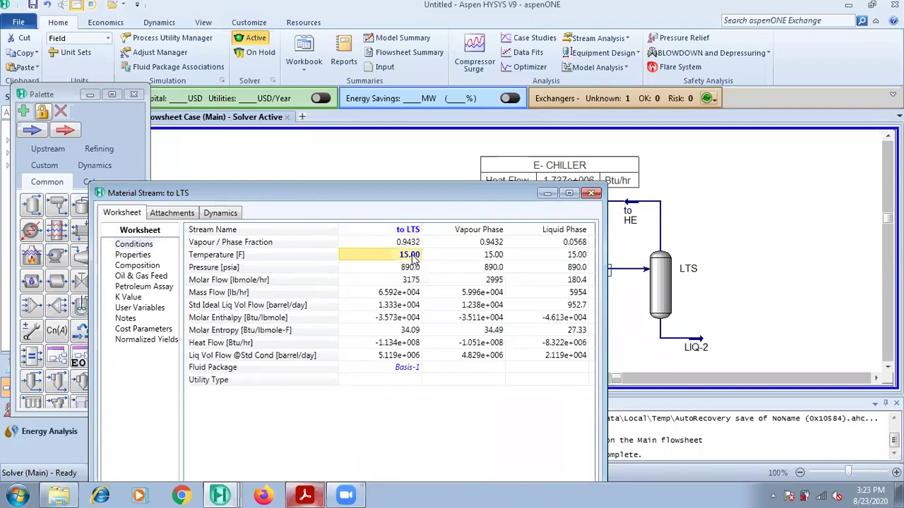
type("0")
key("Return")
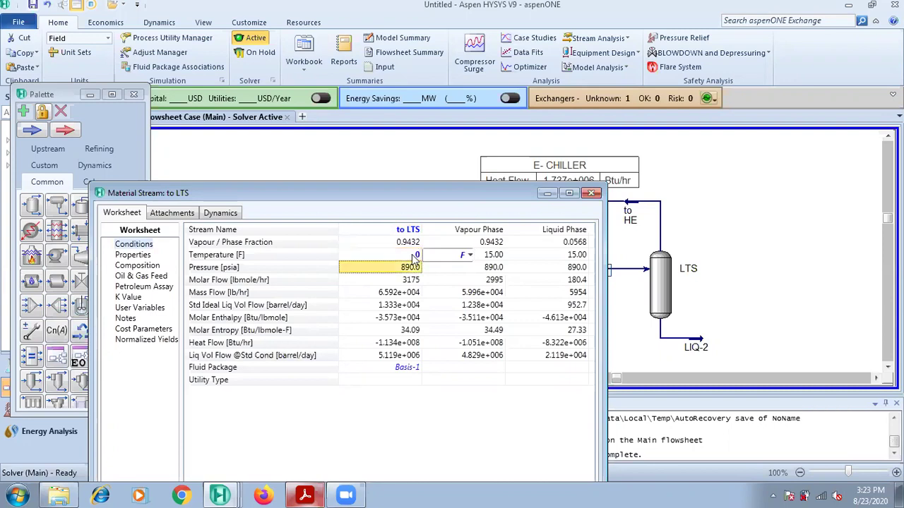
left_click(413, 257)
type("15")
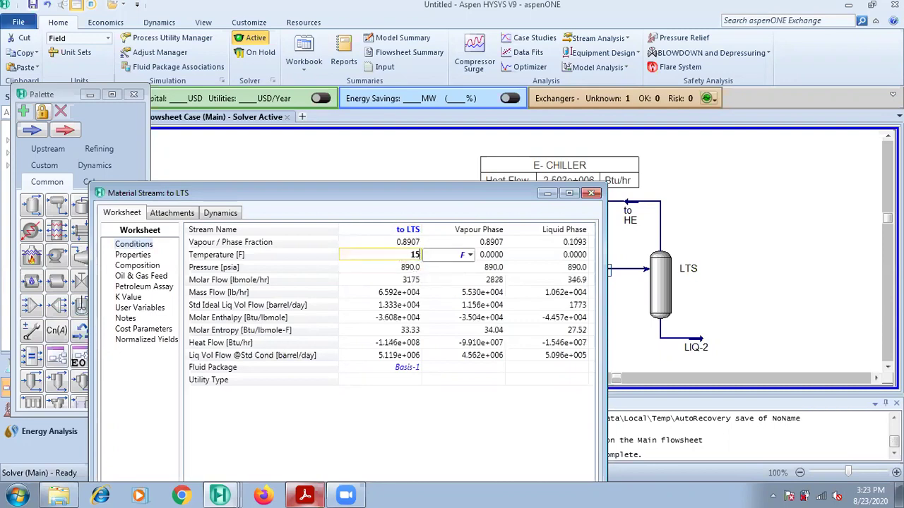
key("Return")
Step: Move the E-CHILLER table beside LTS, set the temperature of stream to LTS to 0 F and close the stream window
left_click(721, 220)
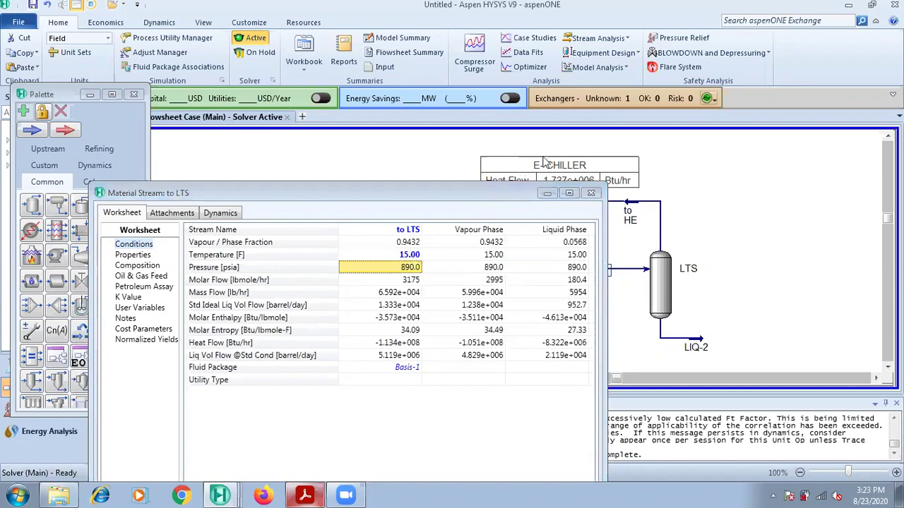
left_click_drag(720, 220, 721, 221)
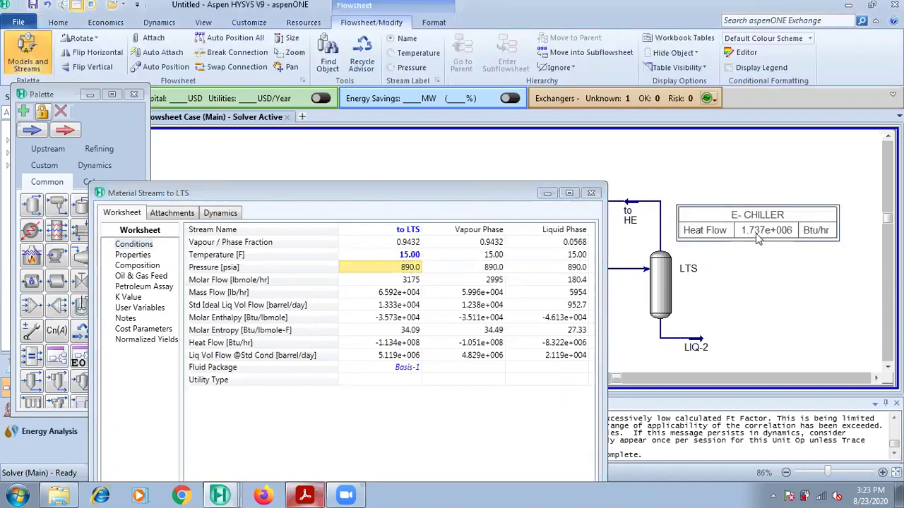
left_click(408, 257)
type("0")
key("Return")
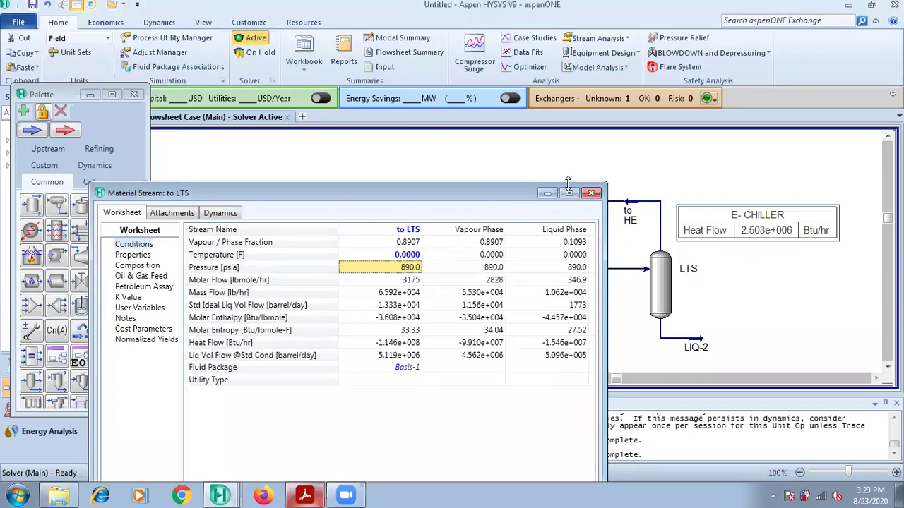
left_click(590, 194)
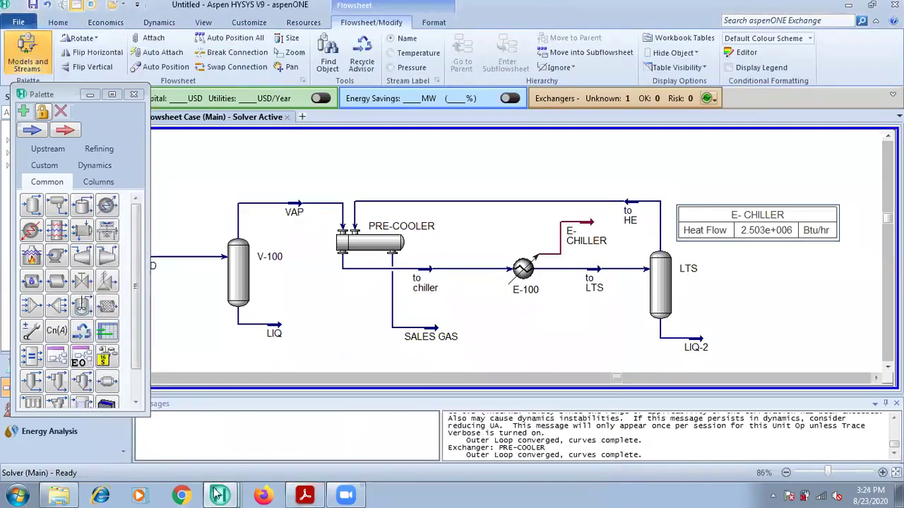
Step: Check the recalculated SALES GAS envelope plot and return to the flowsheet
mouse_move(219, 494)
left_click(239, 465)
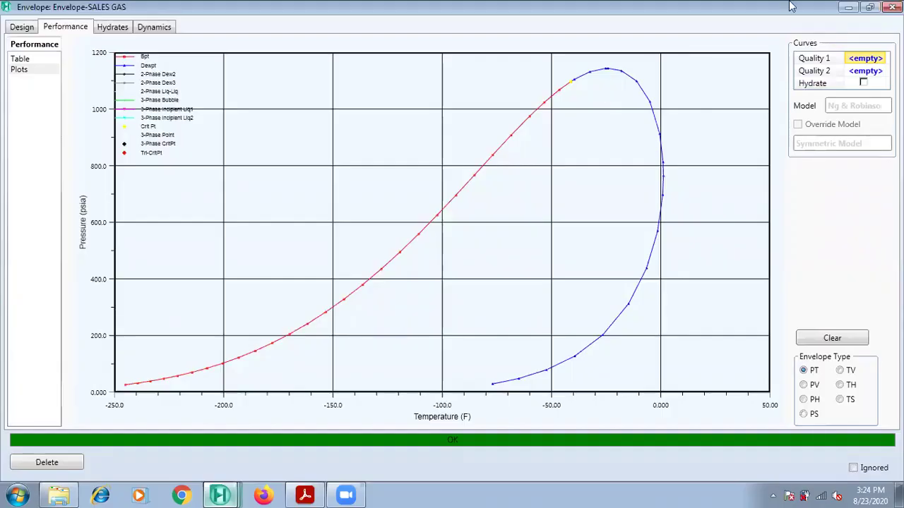
left_click(219, 494)
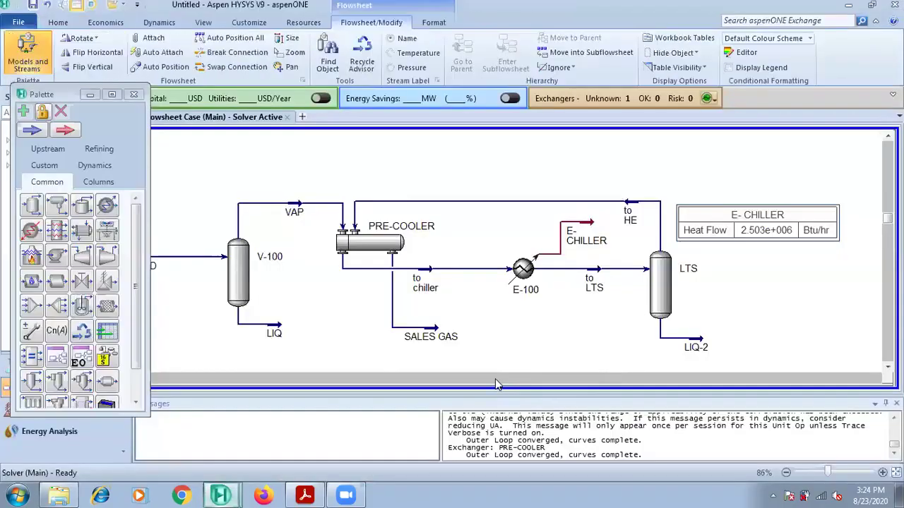
Step: Open the envelope analysis from the SALES GAS stream and display its pressure-temperature plot
left_click(436, 335)
right_click(437, 334)
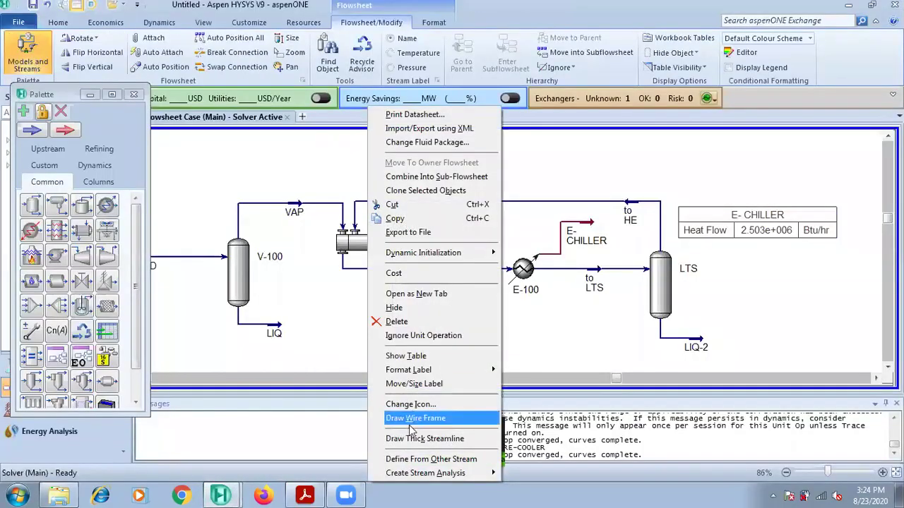
mouse_move(424, 473)
left_click(531, 389)
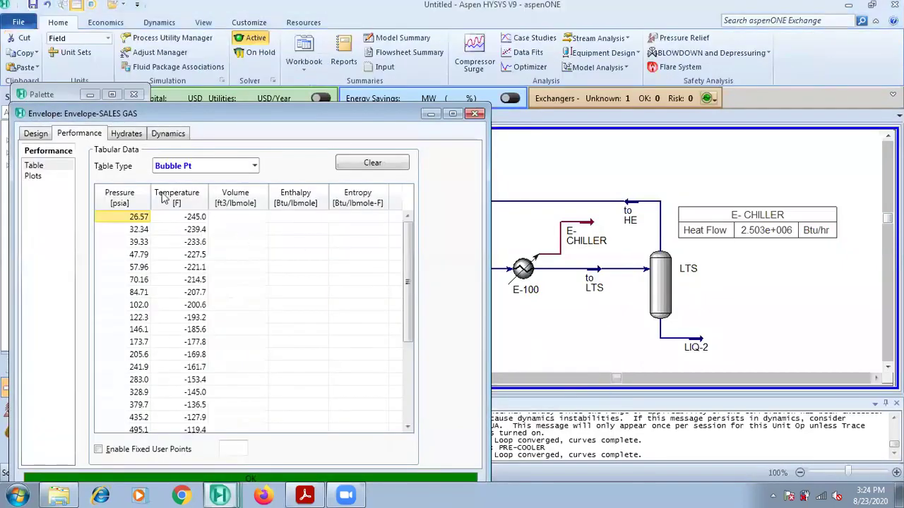
left_click(39, 177)
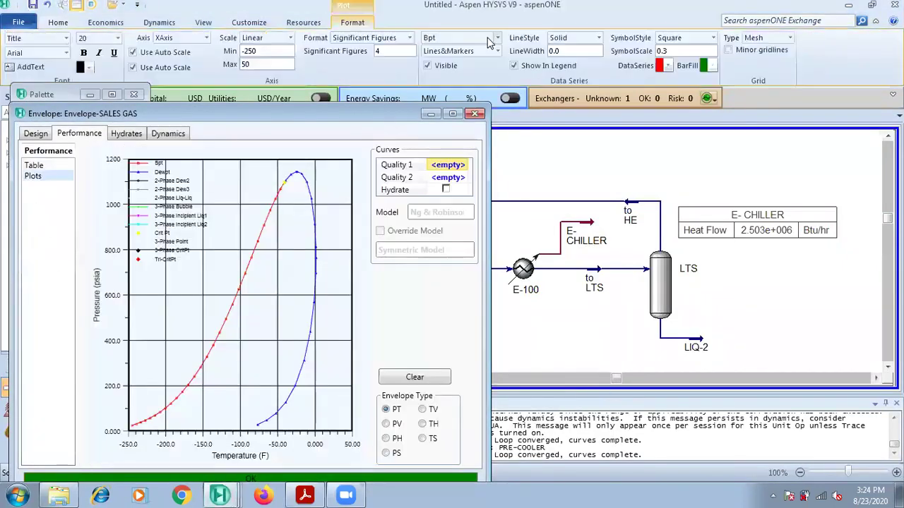
Step: Enlarge the SALES GAS envelope plot, examine its dew point curve and return to the flowsheet
left_click(453, 113)
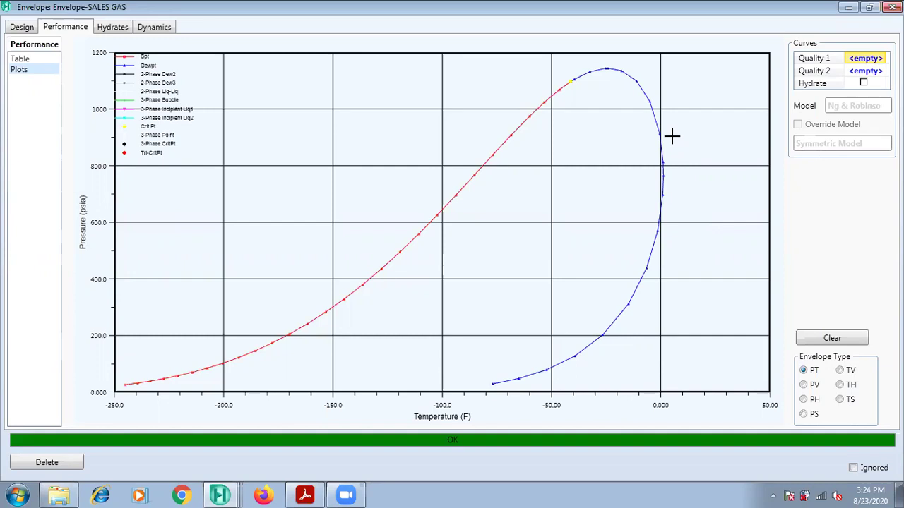
mouse_move(215, 494)
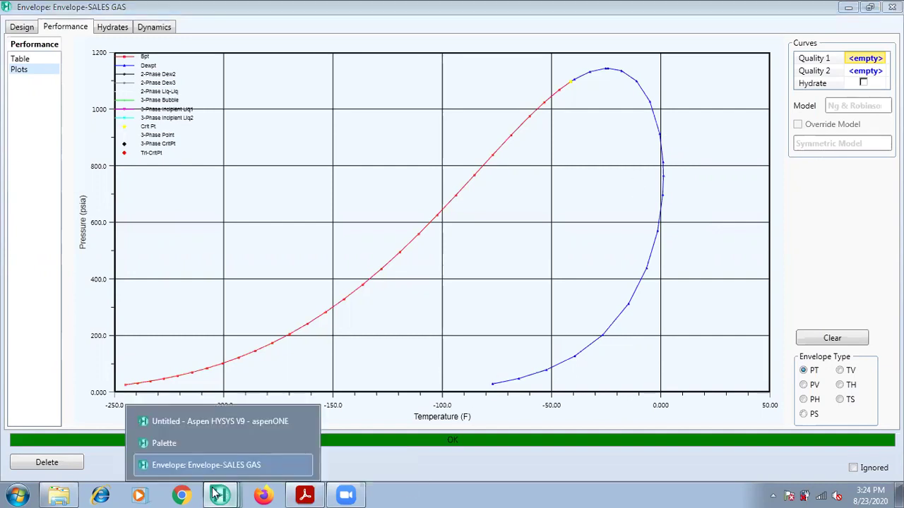
left_click(209, 422)
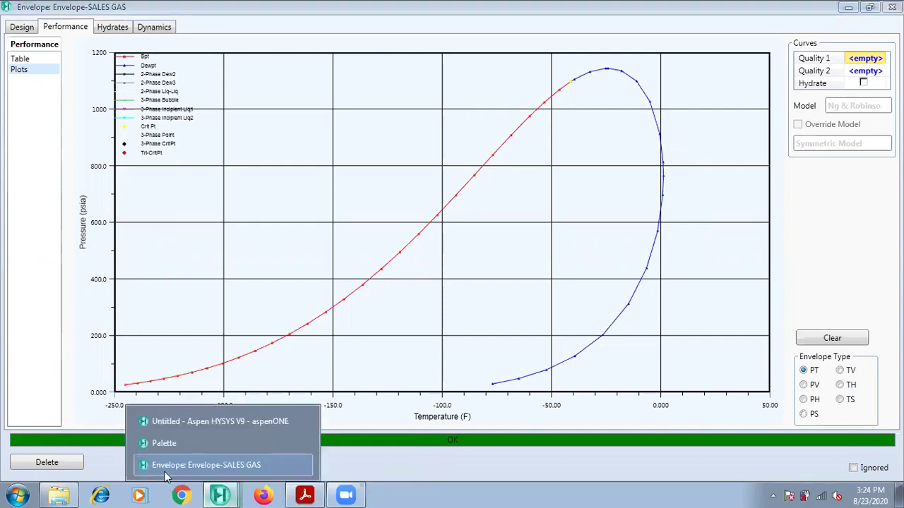
left_click(183, 420)
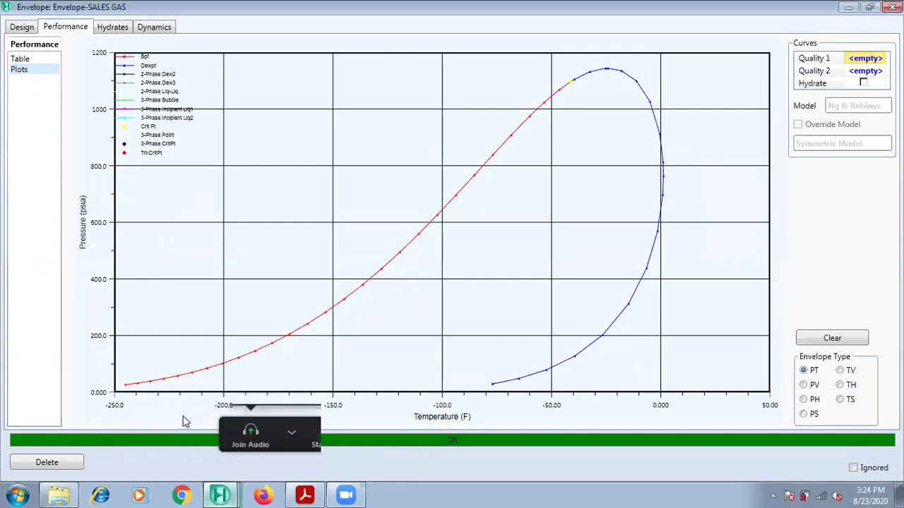
left_click(846, 8)
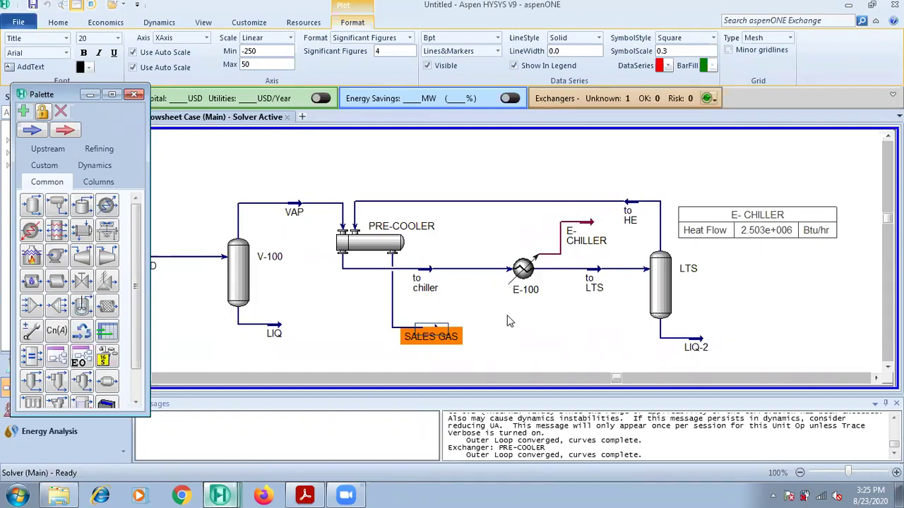
Step: Move the SALES GAS and LIQ streams slightly lower on the flowsheet
left_click(429, 336)
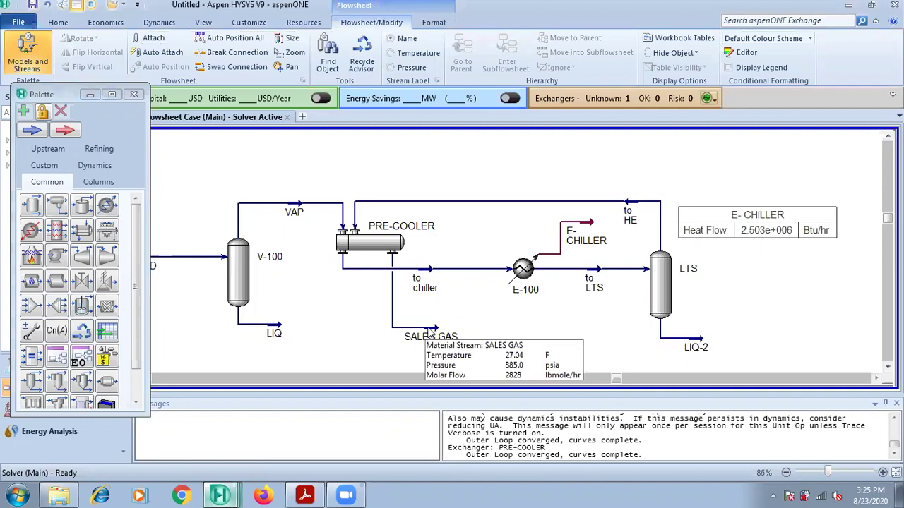
left_click_drag(428, 329, 437, 349)
left_click_drag(286, 334, 302, 365)
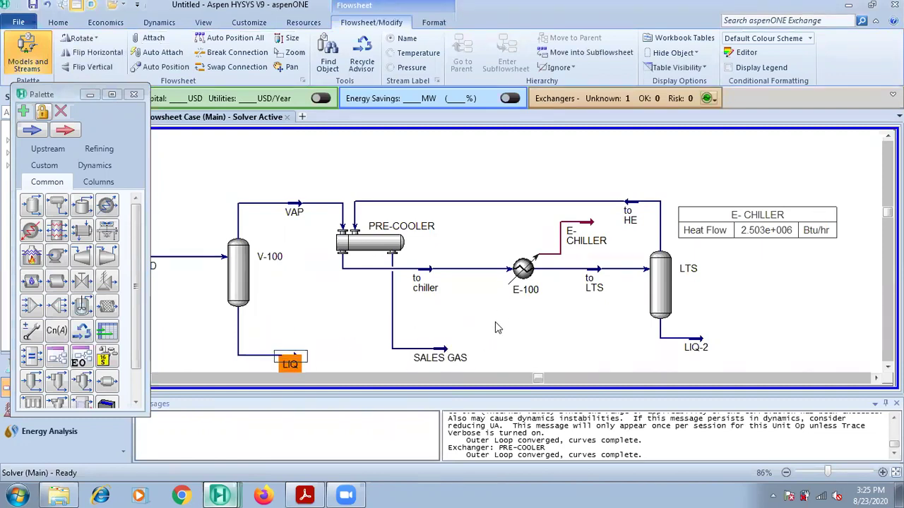
left_click_drag(290, 363, 291, 351)
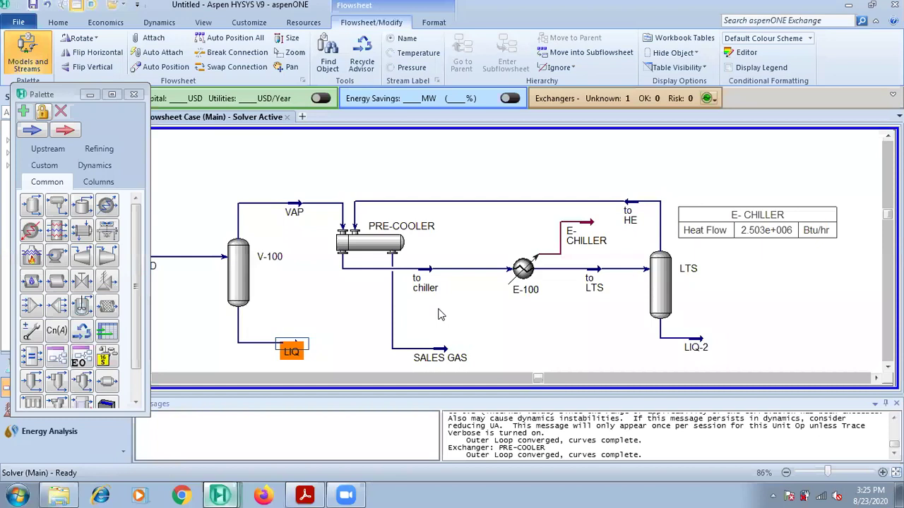
Step: Switch to Acrobat Reader to review the Dew Point Control exercise and its flow diagram, and return to the HYSYS flowsheet
left_click(305, 494)
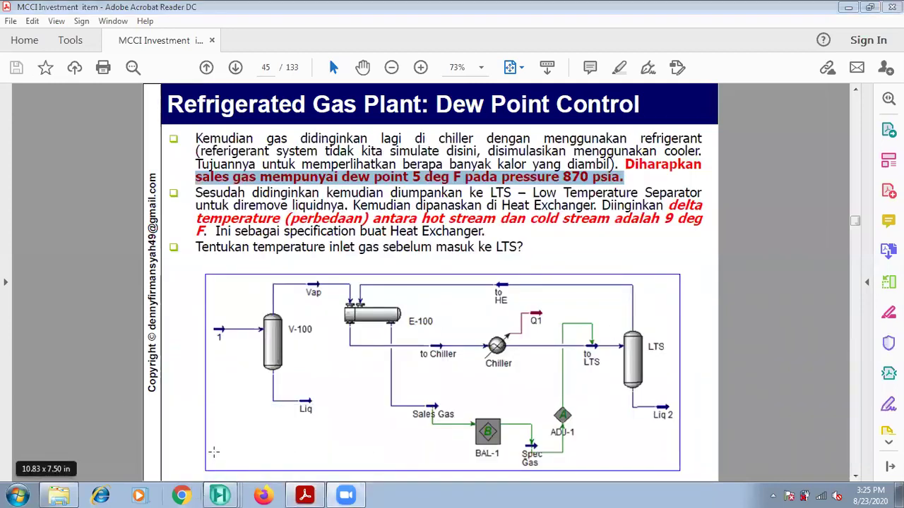
left_click(798, 303)
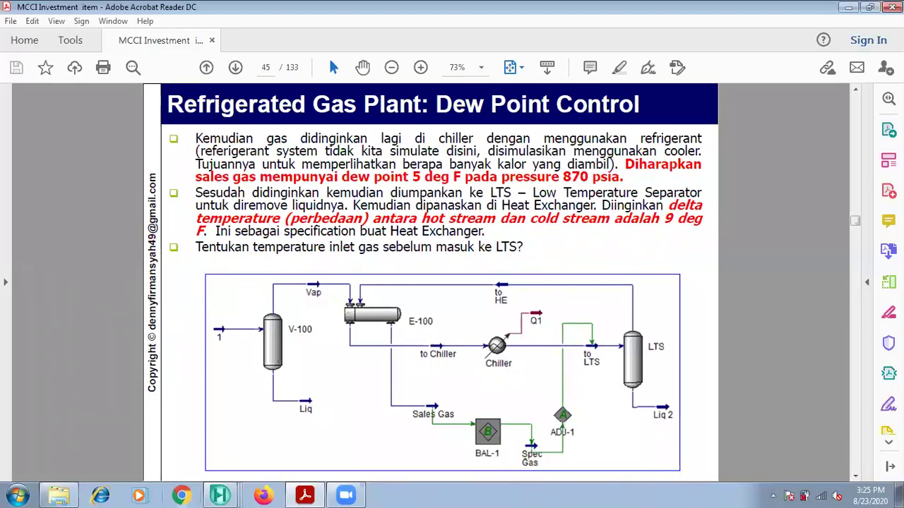
left_click(848, 7)
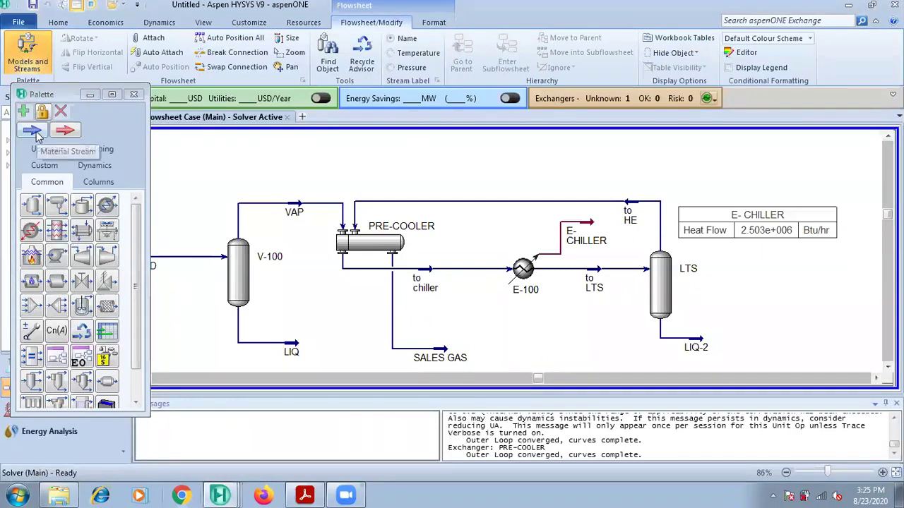
Step: Add a material stream named SPEC GAS and place it below the chiller, slightly lower than SALES GAS
left_click_drag(31, 130, 558, 362)
double_click(558, 361)
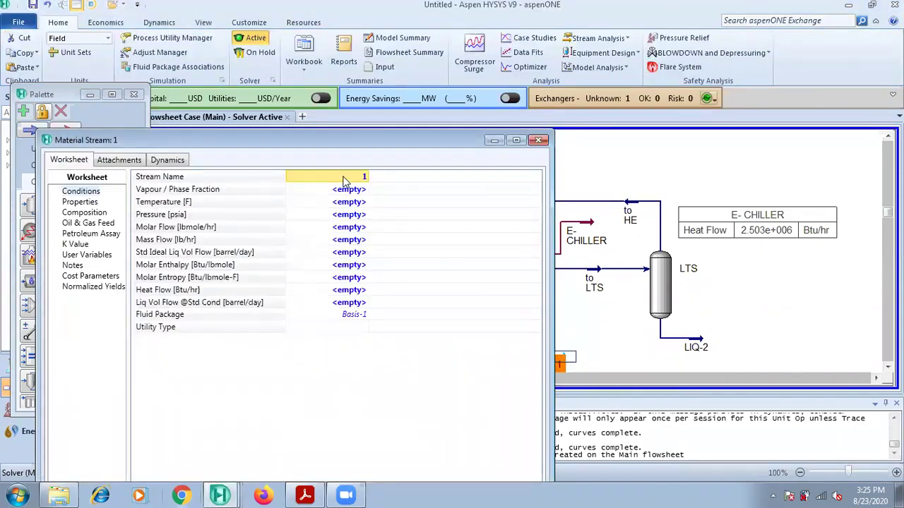
type("s")
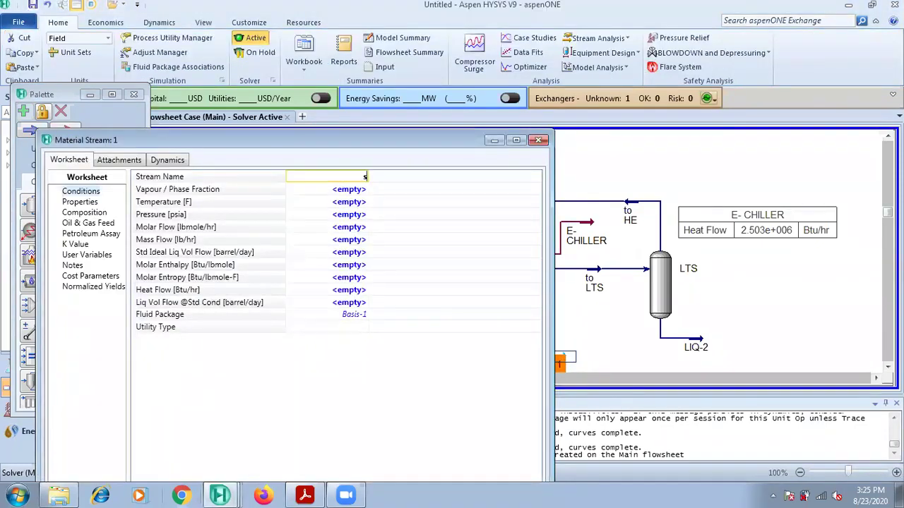
type("PEC GAS")
key("Return")
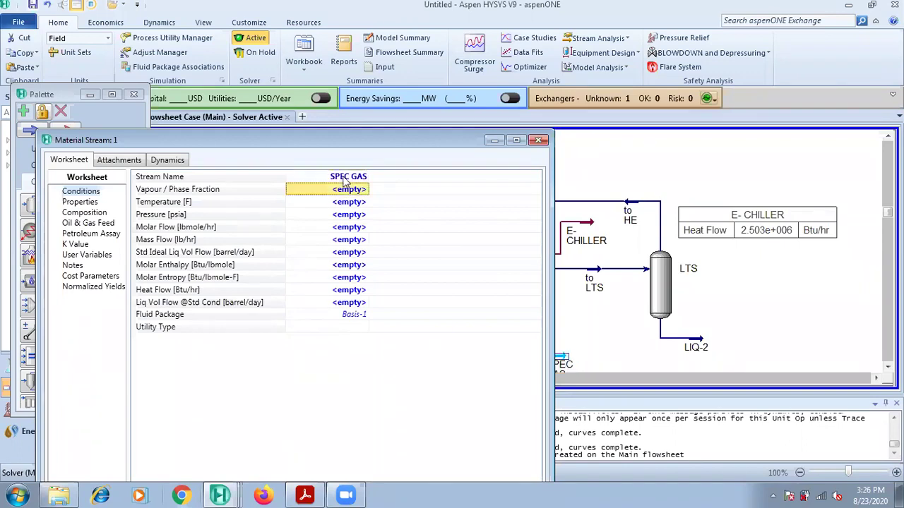
left_click(539, 141)
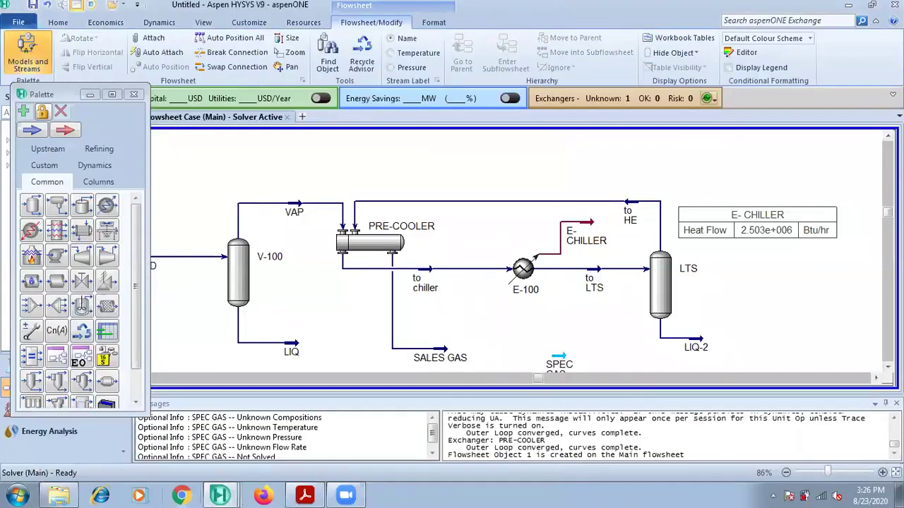
scroll(876, 378, "down", 1)
left_click_drag(592, 325, 602, 358)
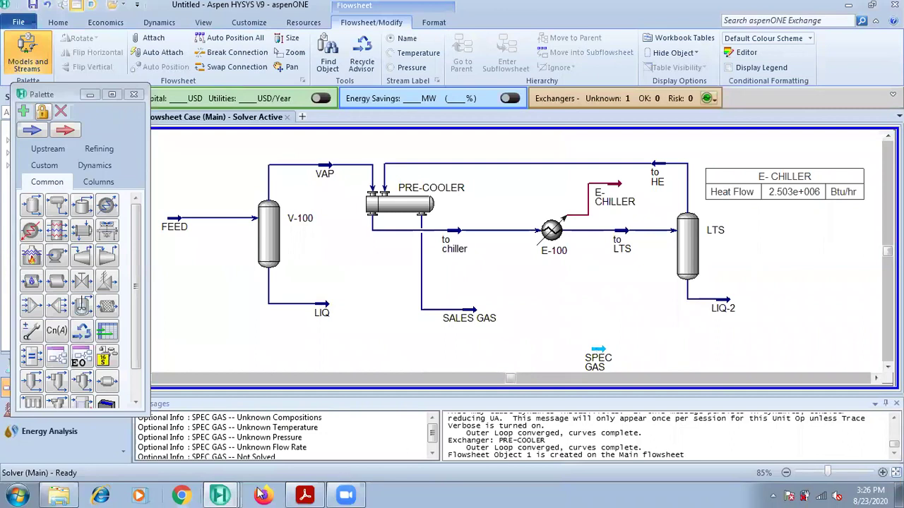
Step: Consult the exercise diagram in Acrobat Reader and add a Balance and an Adjust operation near SPEC GAS on the HYSYS flowsheet
key("alt+Tab")
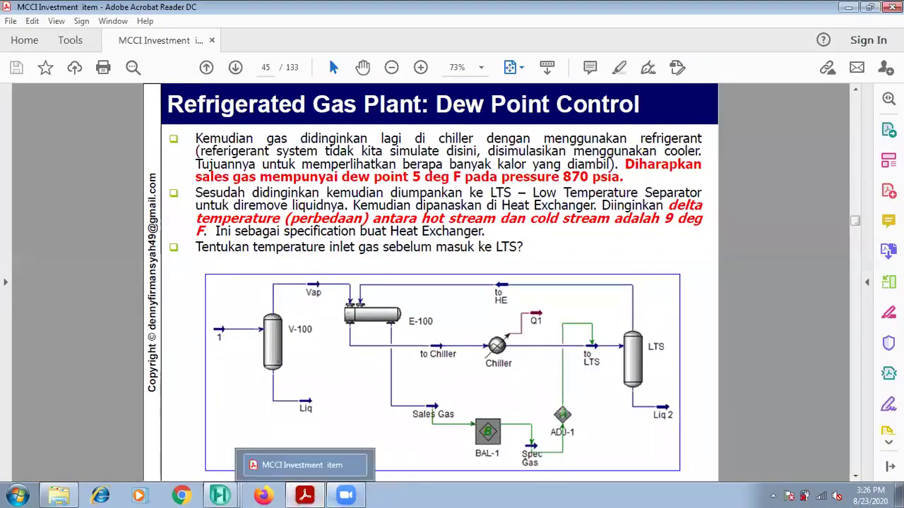
mouse_move(219, 496)
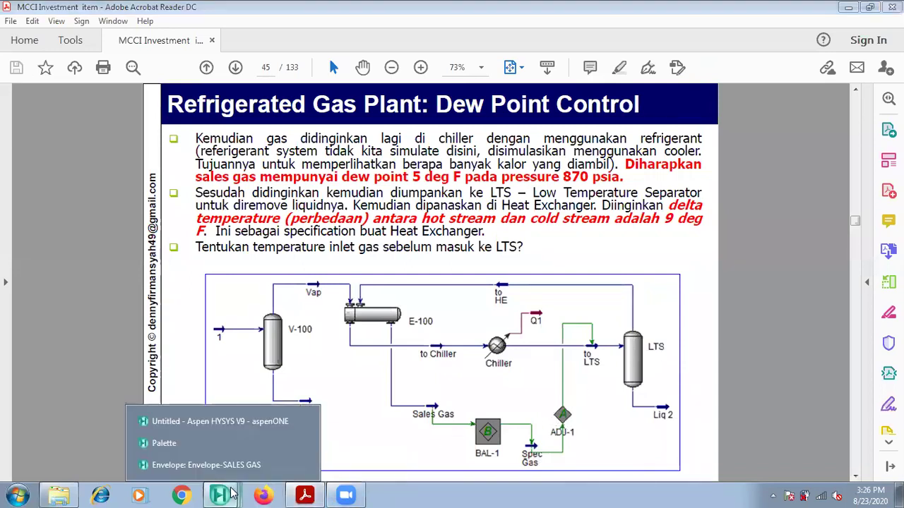
left_click(233, 422)
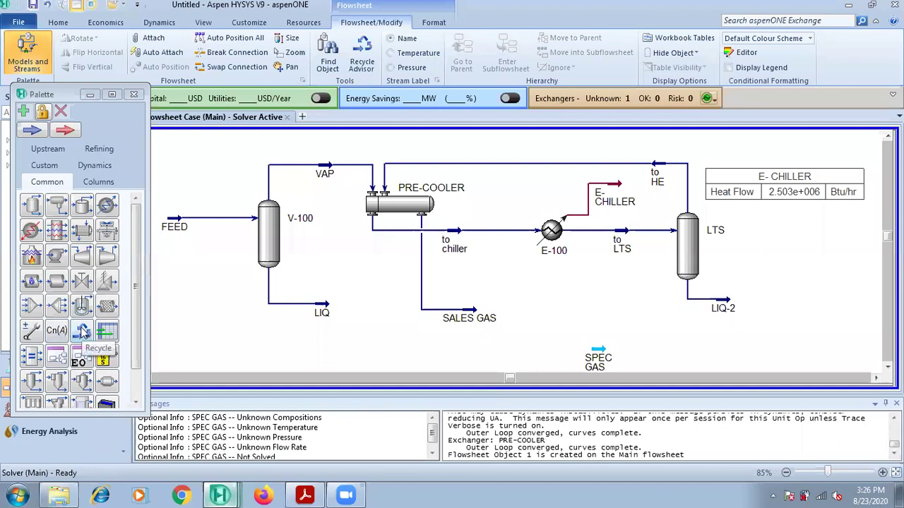
left_click(33, 360)
left_click(523, 346)
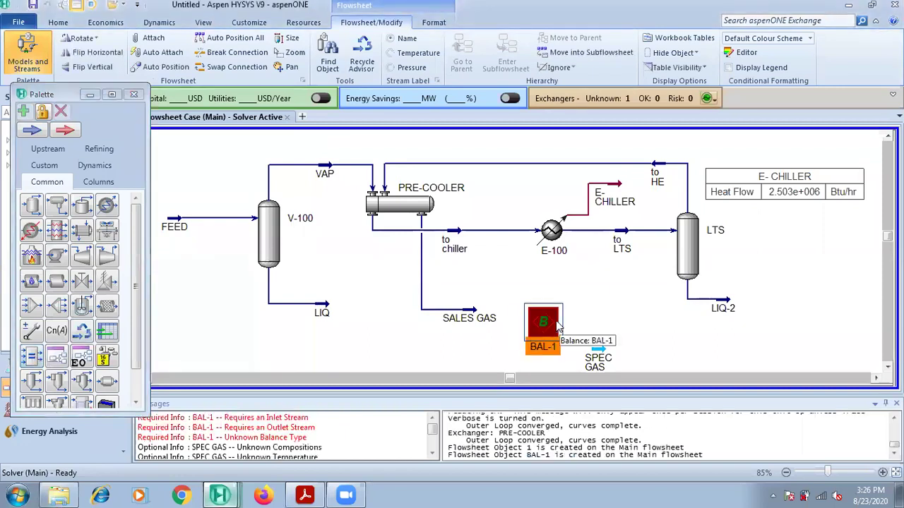
left_click(31, 335)
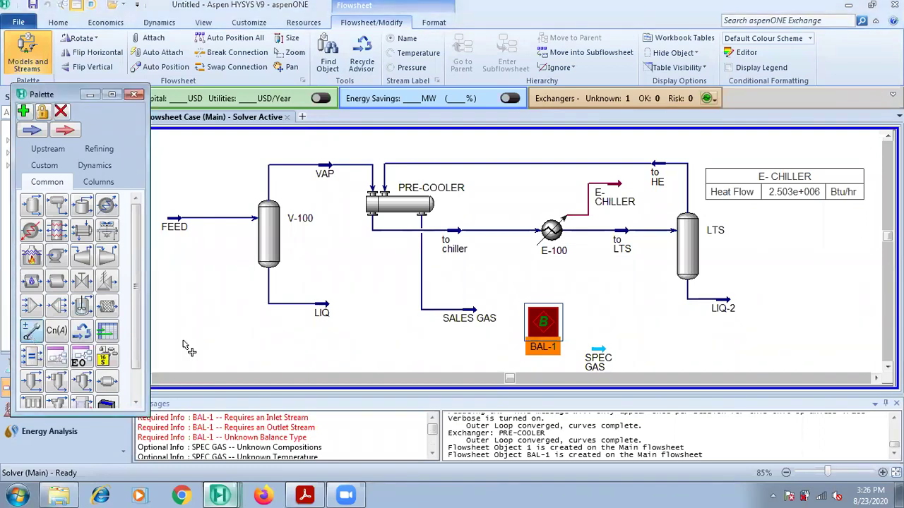
left_click(646, 321)
left_click(794, 293)
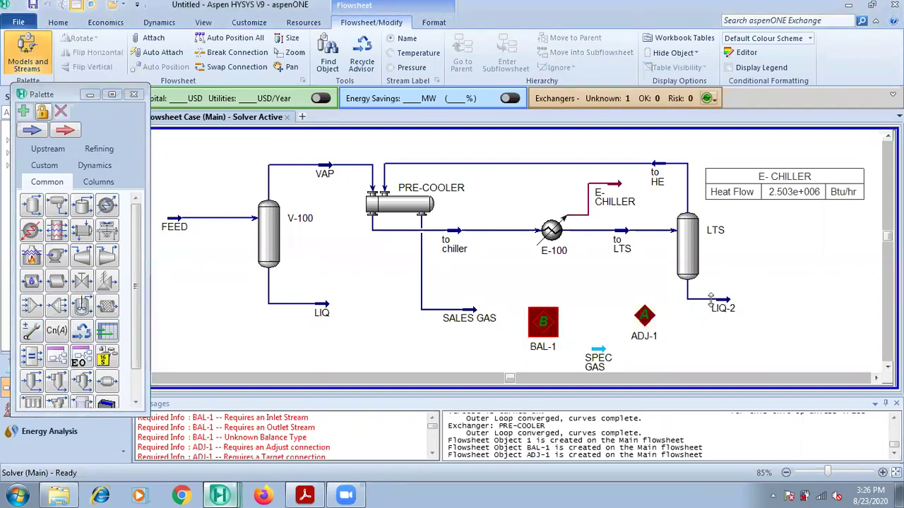
Step: Connect SALES GAS as the inlet stream and SPEC GAS as the outlet stream of balance BAL-1
double_click(542, 324)
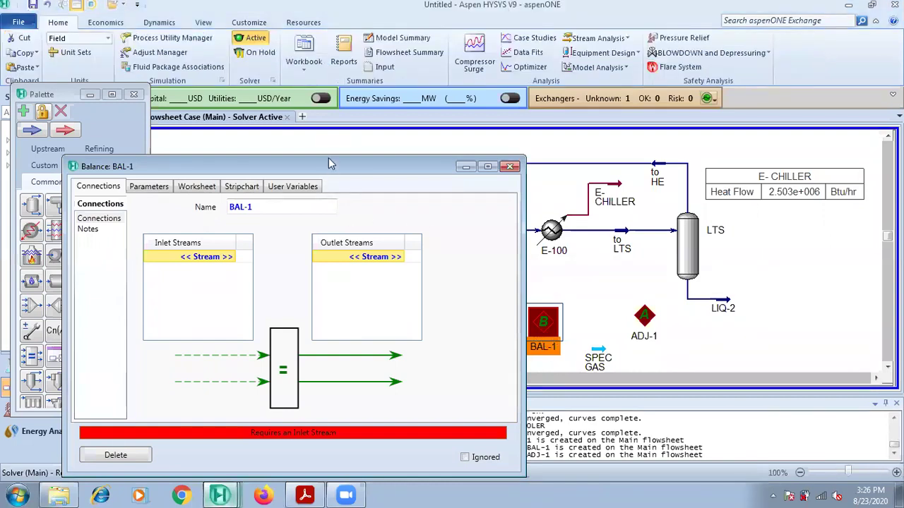
left_click_drag(328, 164, 240, 134)
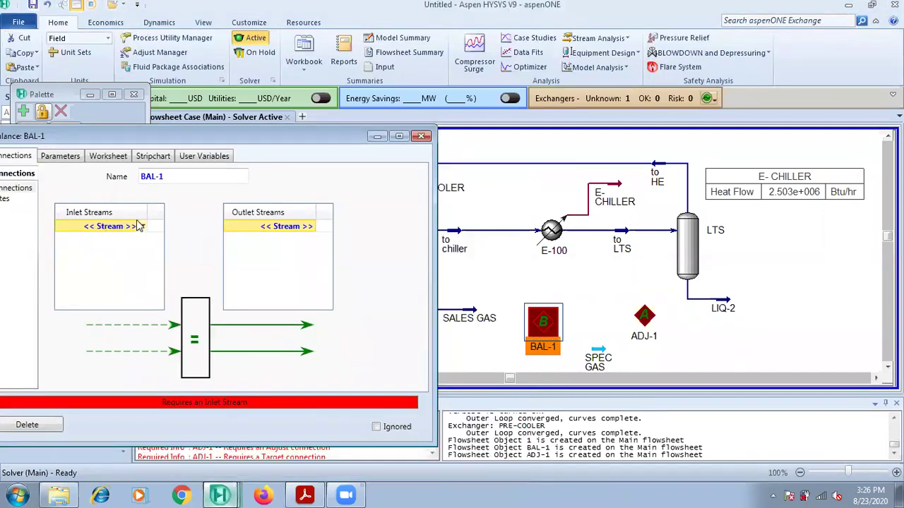
left_click(143, 226)
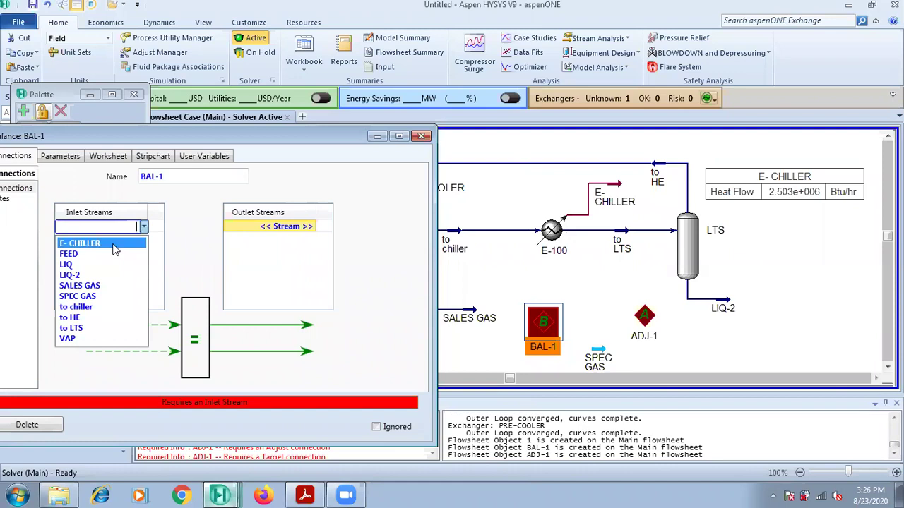
left_click(90, 286)
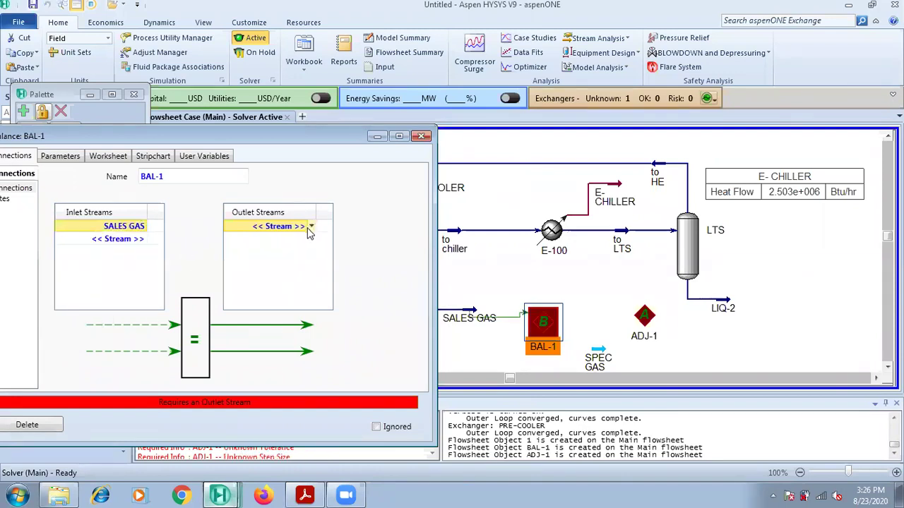
left_click(312, 230)
left_click(311, 228)
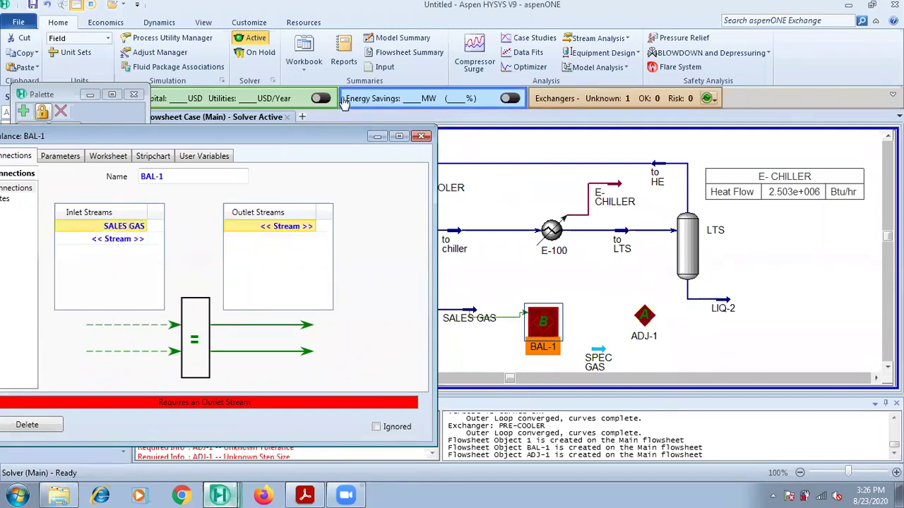
left_click(306, 226)
left_click(312, 226)
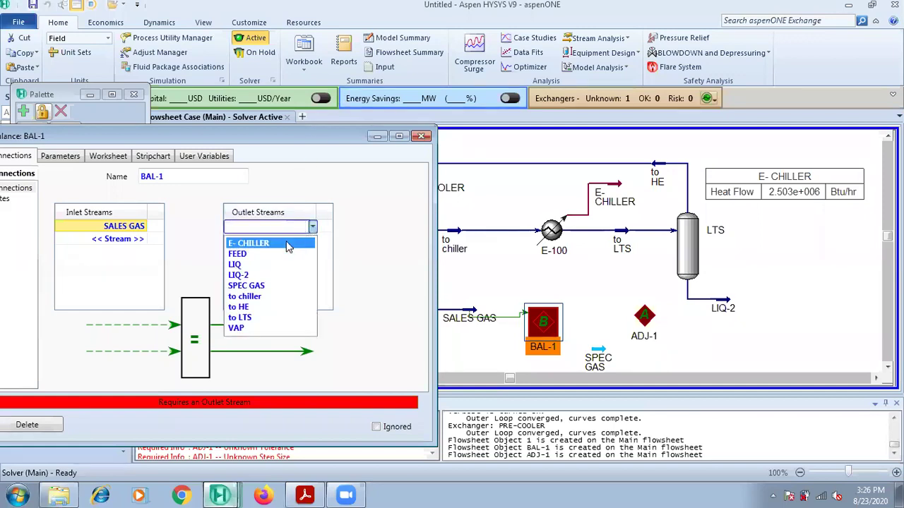
left_click(254, 285)
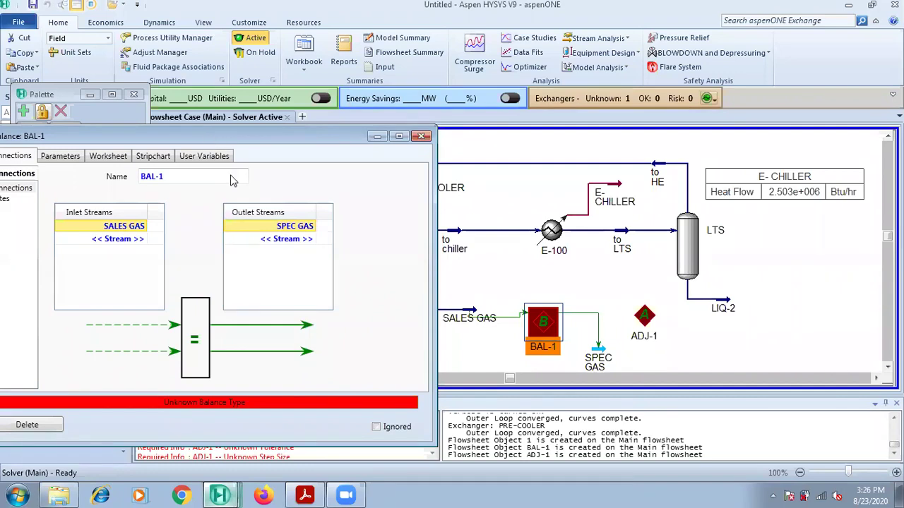
Step: Set the balance type of BAL-1 to Component Mole Flow and compare the conditions and compositions of SALES GAS and SPEC GAS
left_click_drag(207, 139, 240, 131)
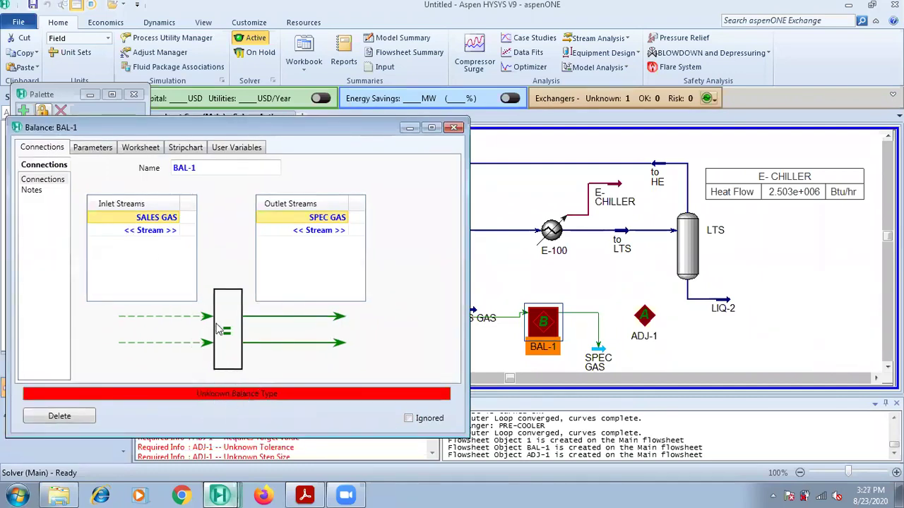
left_click(94, 148)
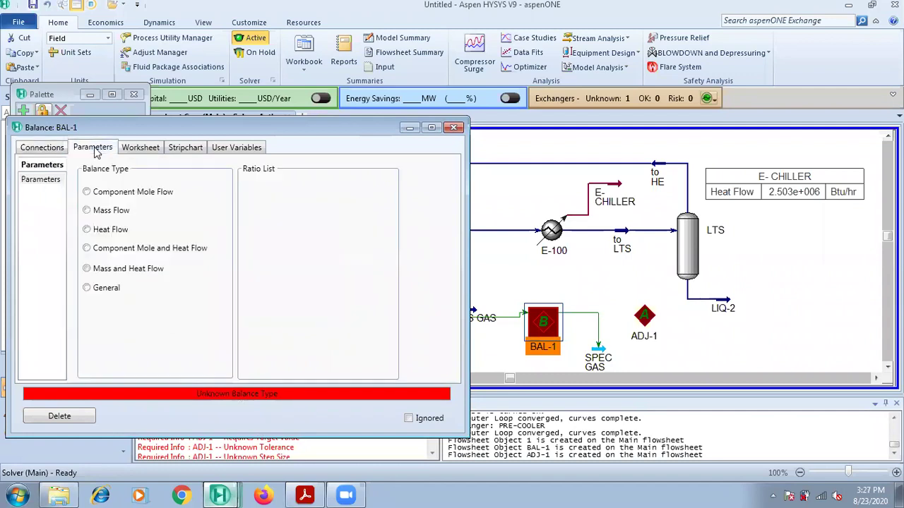
left_click(86, 193)
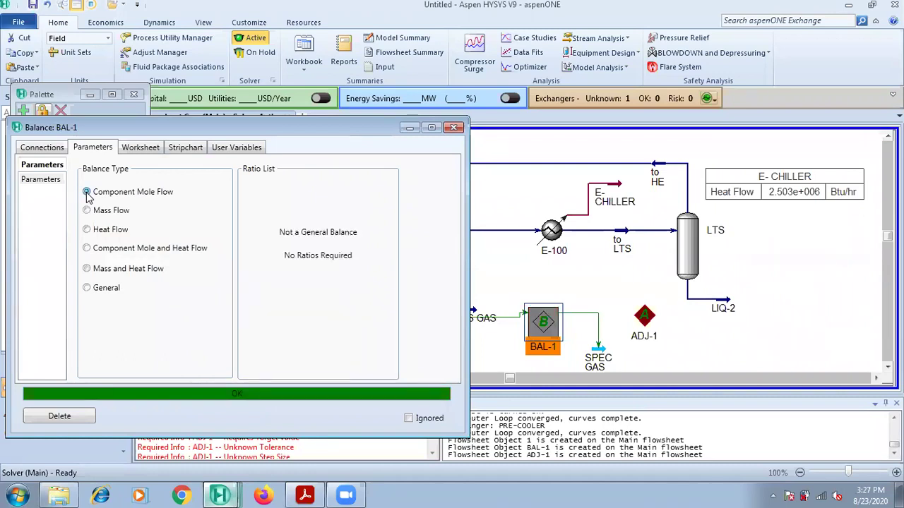
left_click(140, 148)
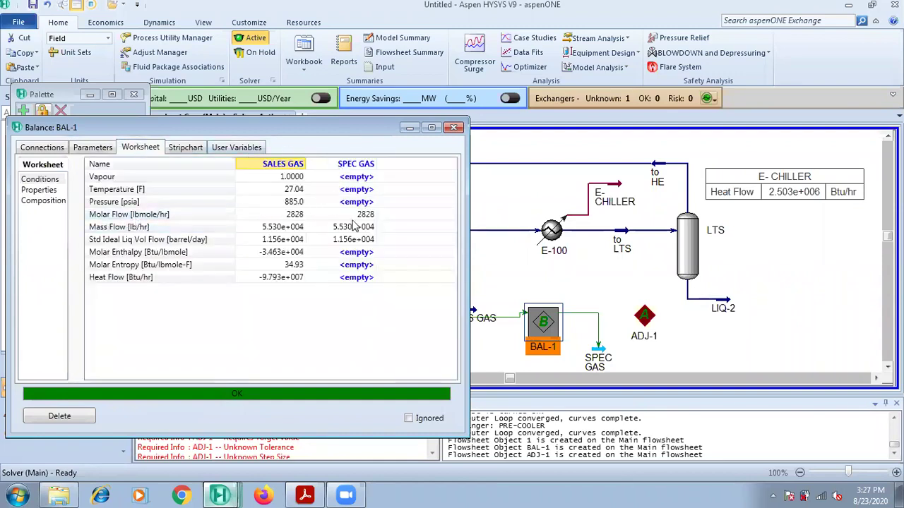
left_click(43, 201)
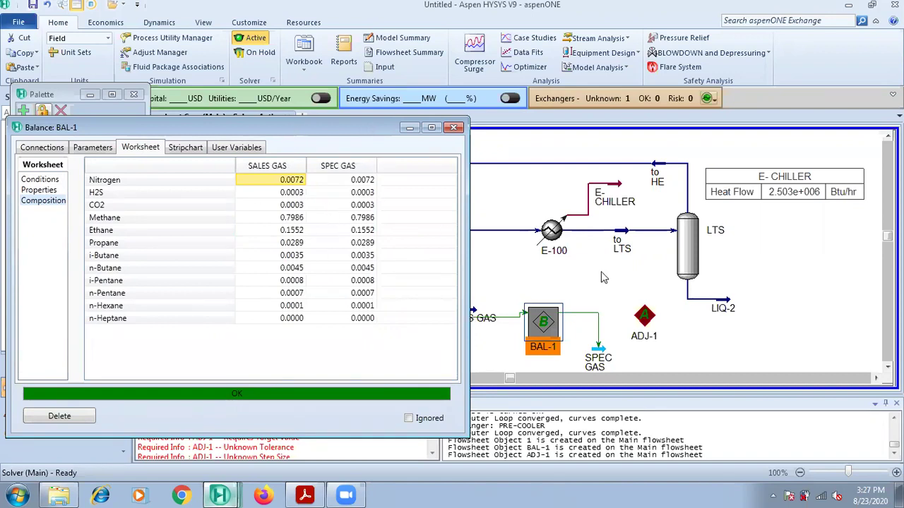
left_click_drag(289, 131, 239, 143)
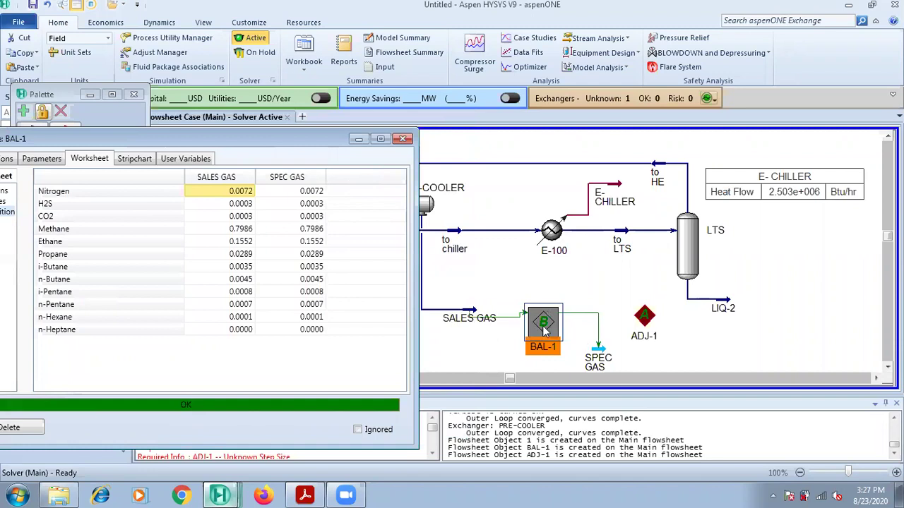
Step: Try the Mass Flow balance type on BAL-1 and compare the conditions and compositions of SALES GAS and SPEC GAS
left_click_drag(138, 141, 76, 147)
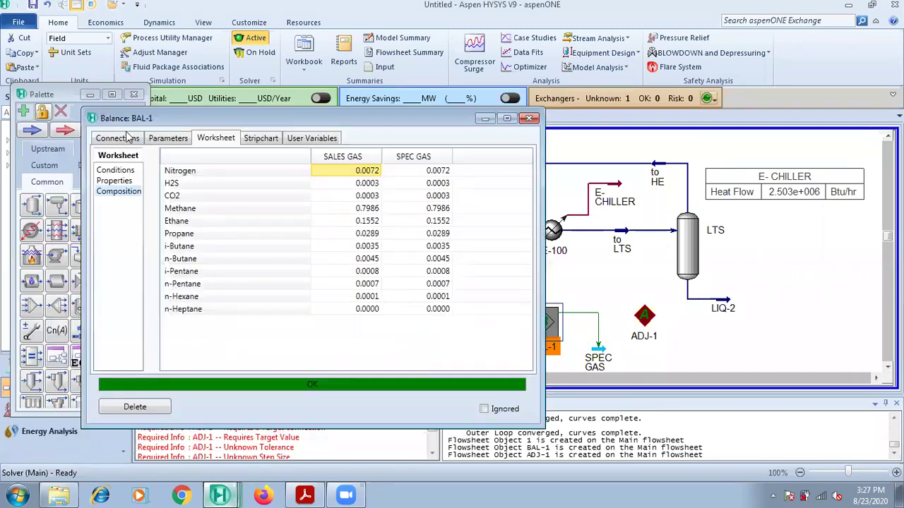
left_click(167, 138)
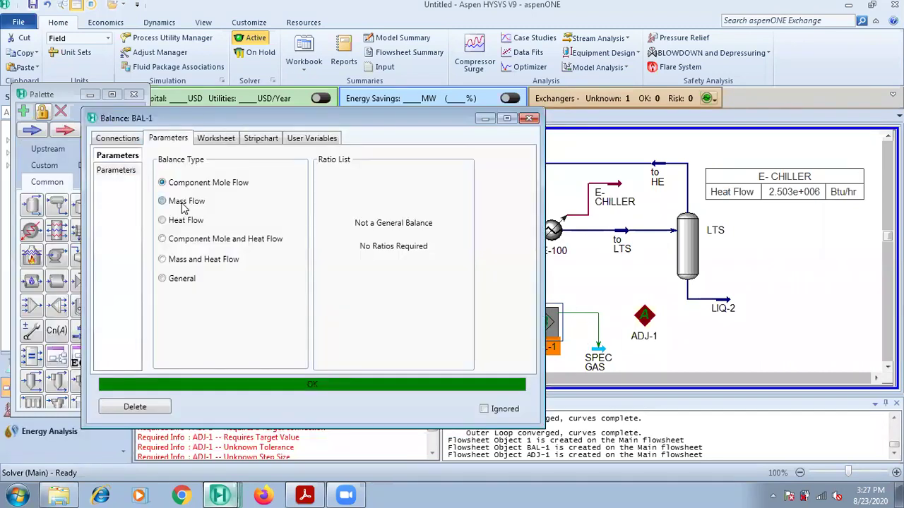
left_click(214, 139)
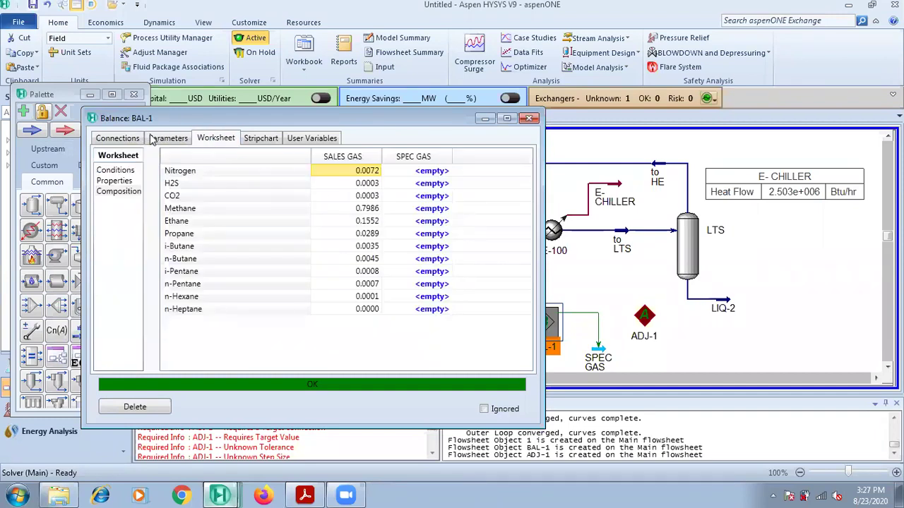
left_click(126, 173)
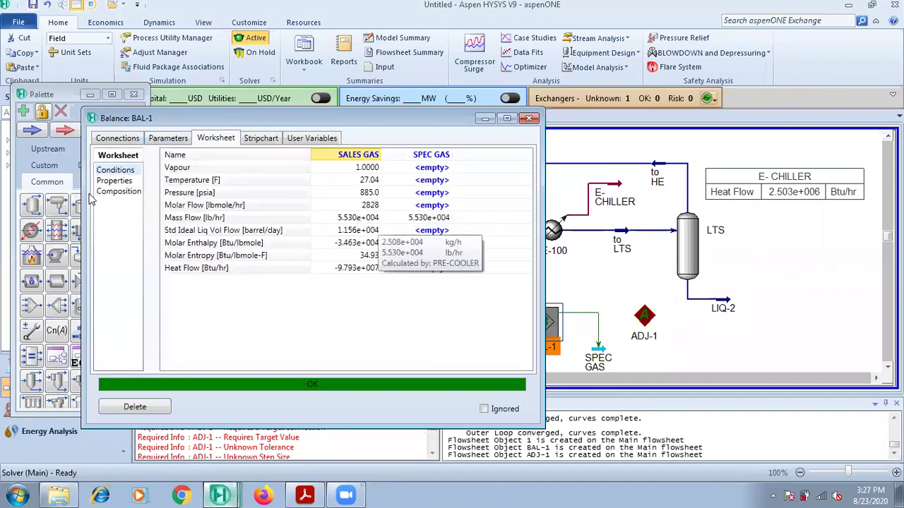
left_click(127, 192)
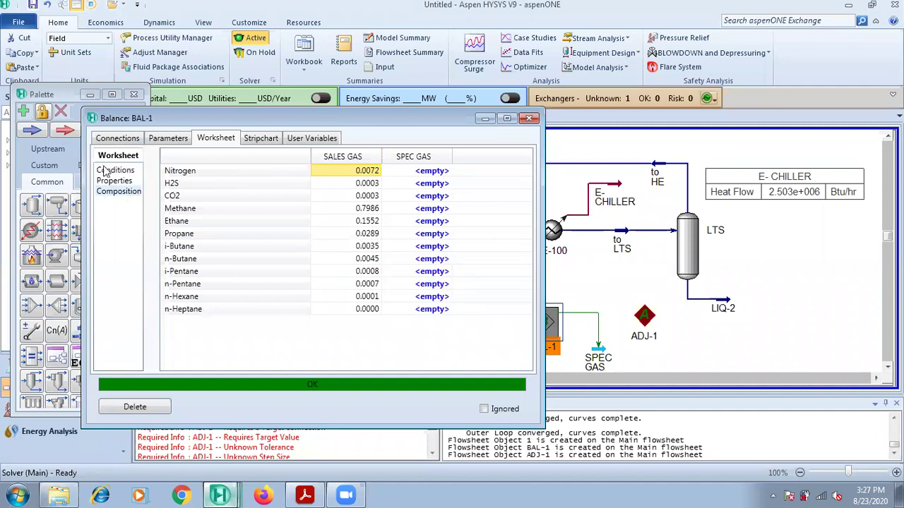
Step: Set BAL-1 back to the Component Mole Flow balance type and move its block slightly down on the flowsheet
left_click(169, 138)
left_click(196, 185)
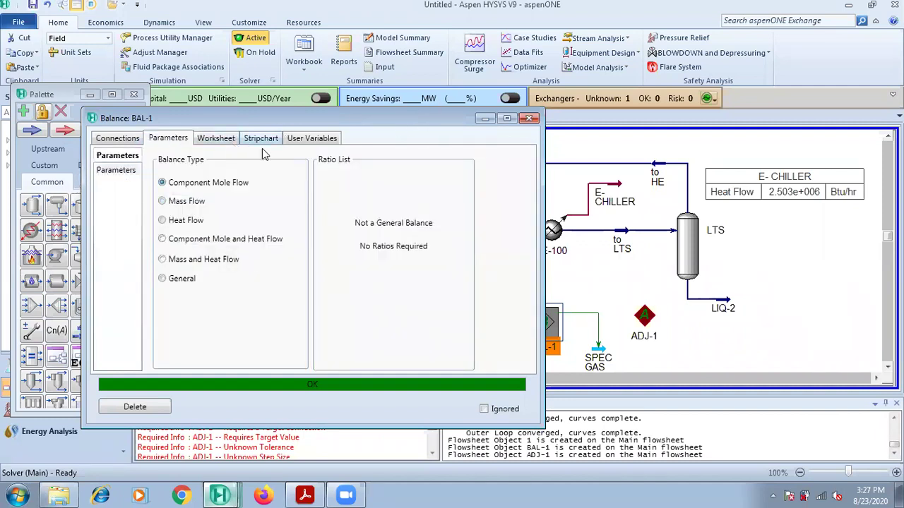
left_click(221, 138)
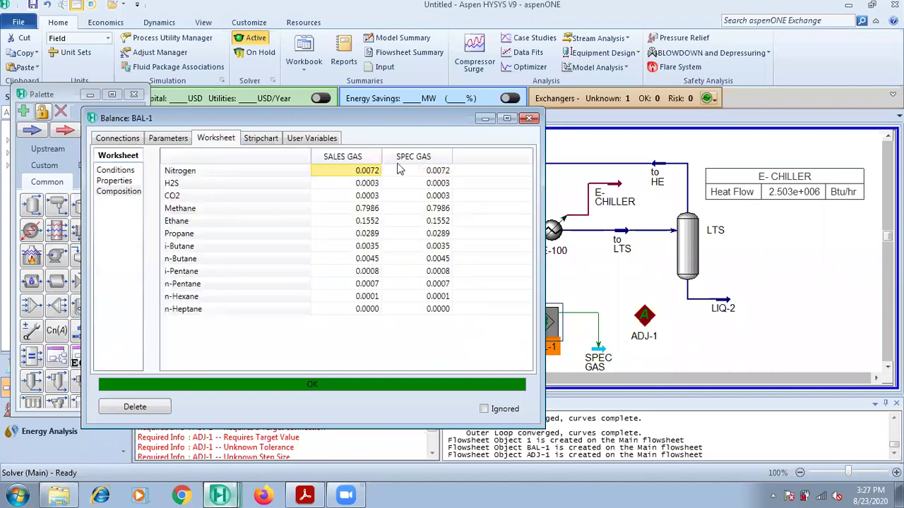
left_click(119, 171)
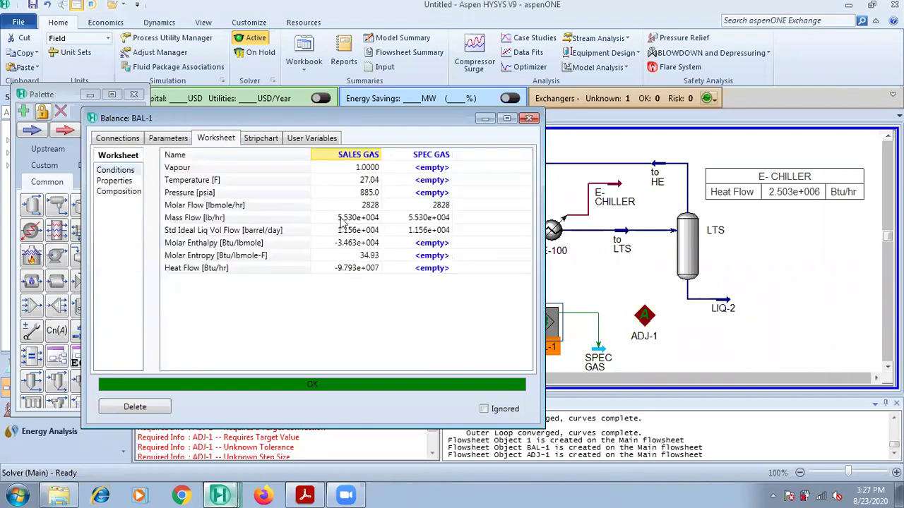
left_click(530, 117)
left_click_drag(543, 324, 543, 331)
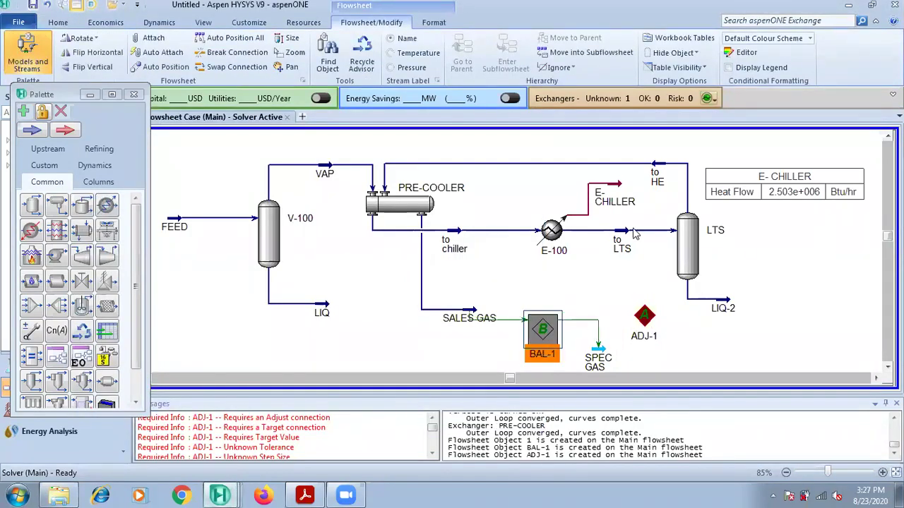
Step: Set the temperature of the to LTS stream to 15 F and close its property window
left_click(623, 237)
double_click(622, 237)
left_click(400, 255)
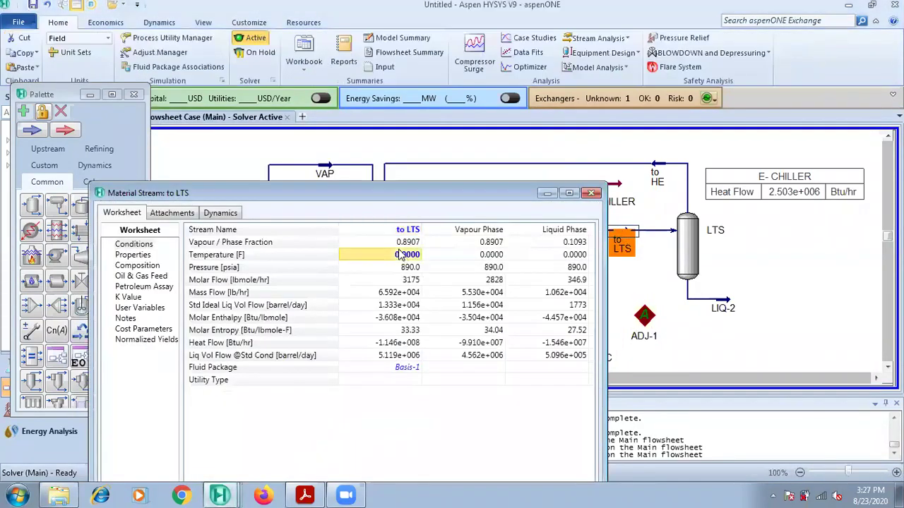
type("15")
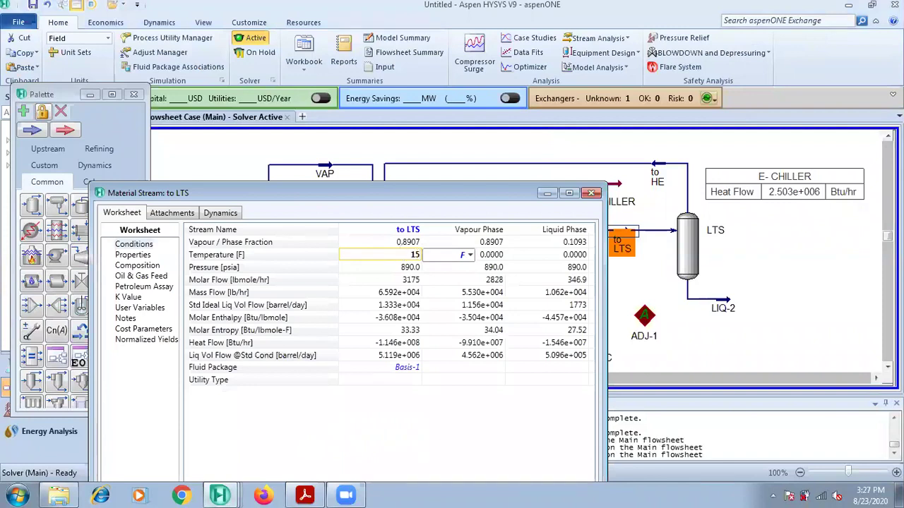
key("Return")
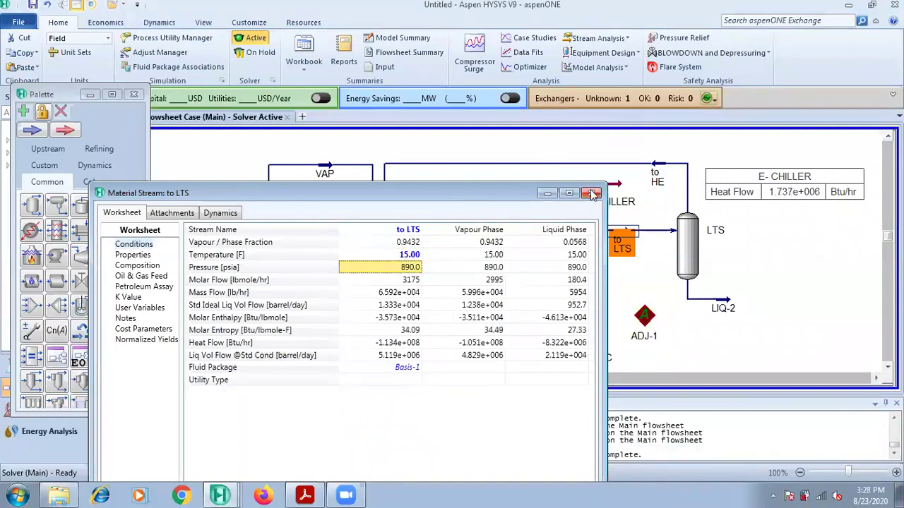
left_click(590, 193)
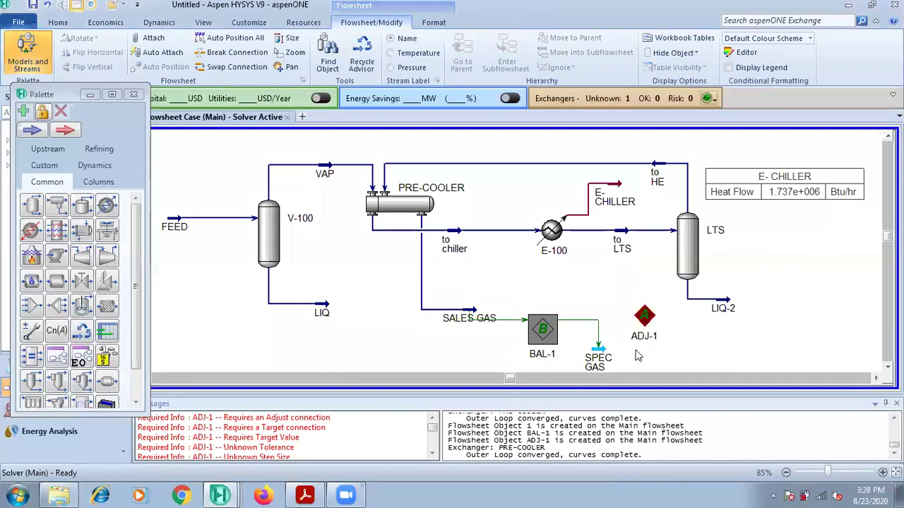
Step: Set the SPEC GAS stream's pressure to 870 psia and its vapour fraction to 1
left_click(601, 357)
left_click(653, 346)
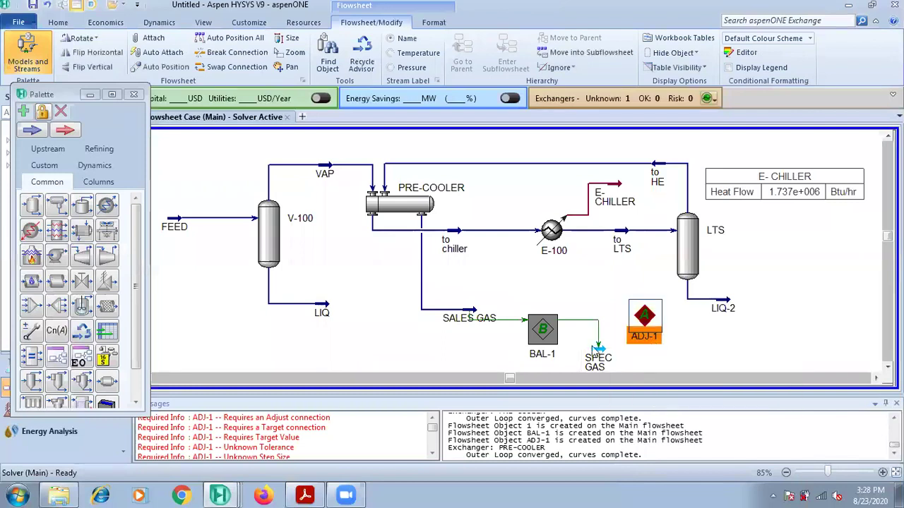
double_click(597, 351)
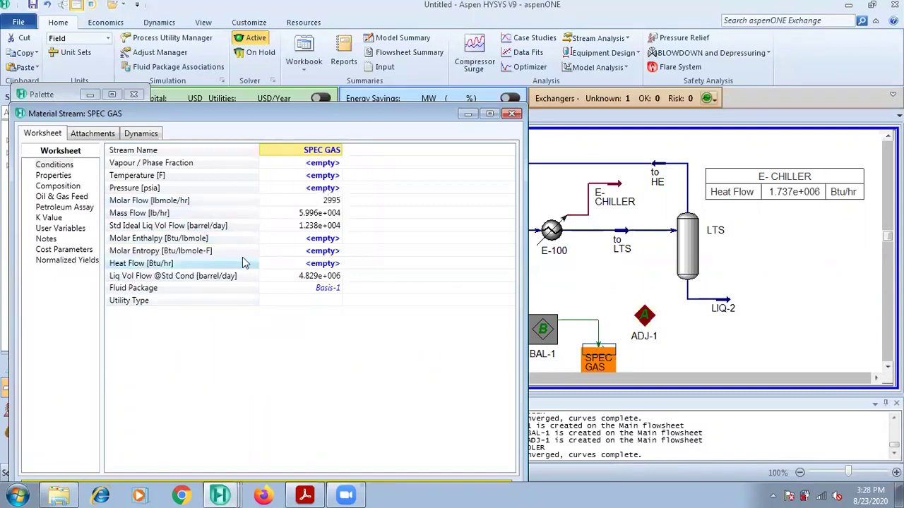
left_click(321, 188)
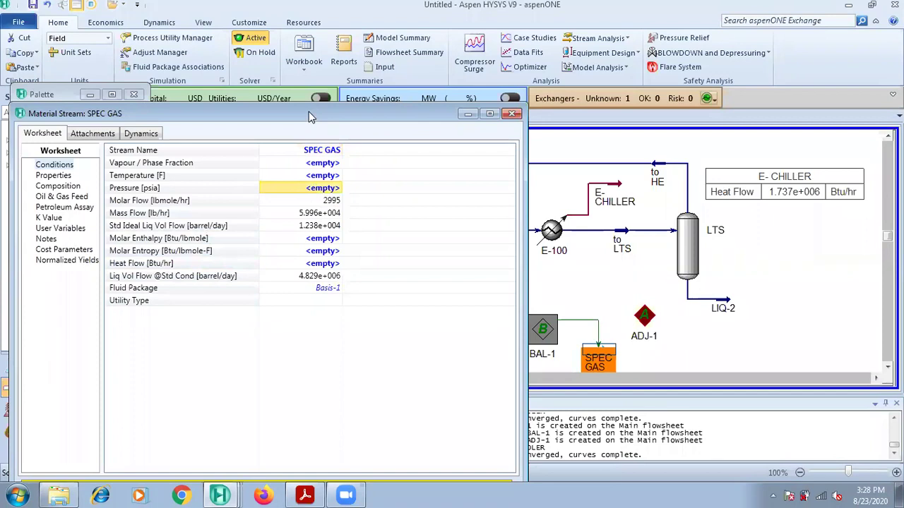
left_click(310, 193)
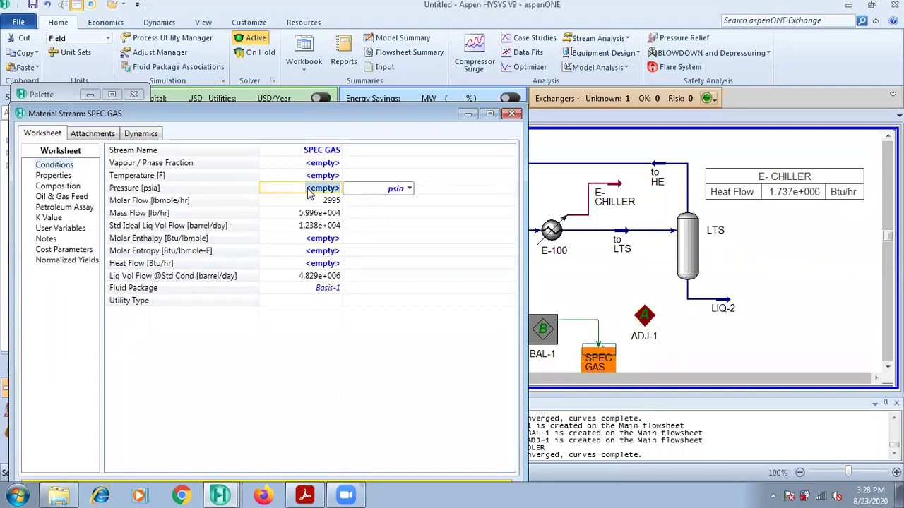
type("86")
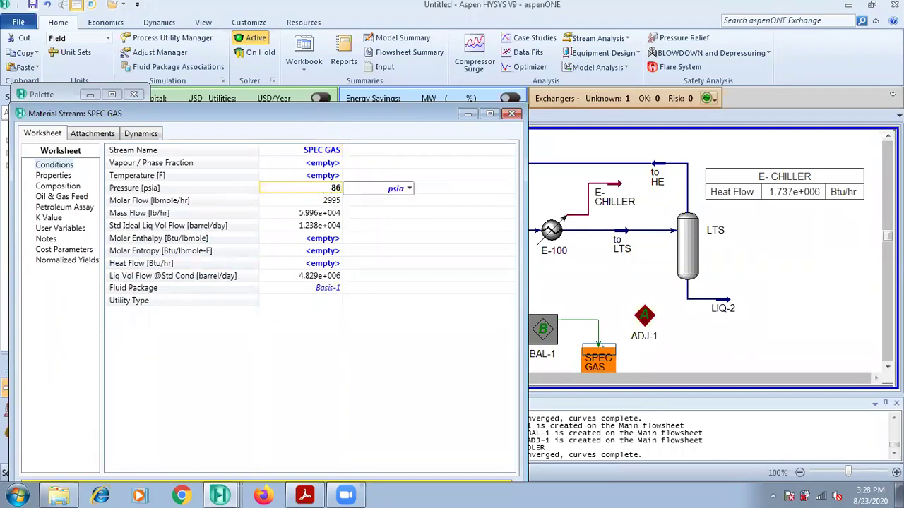
type("0")
key("Return")
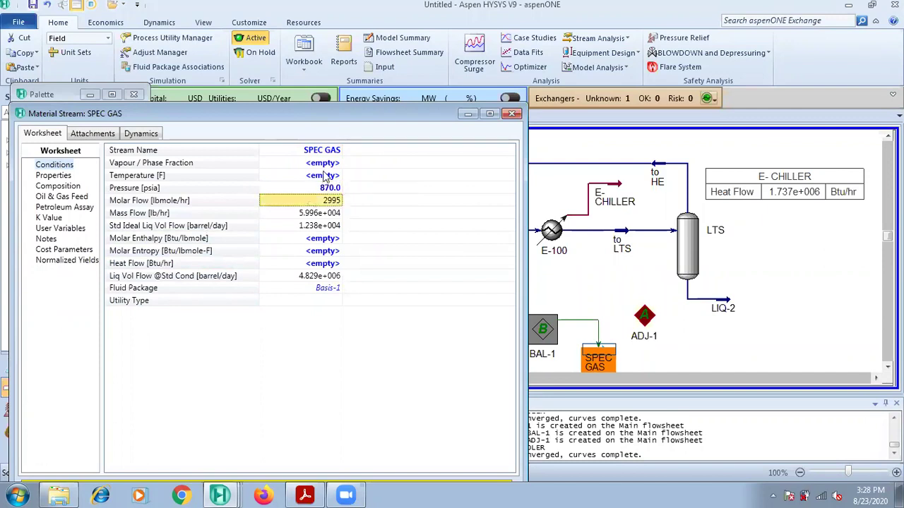
left_click(323, 166)
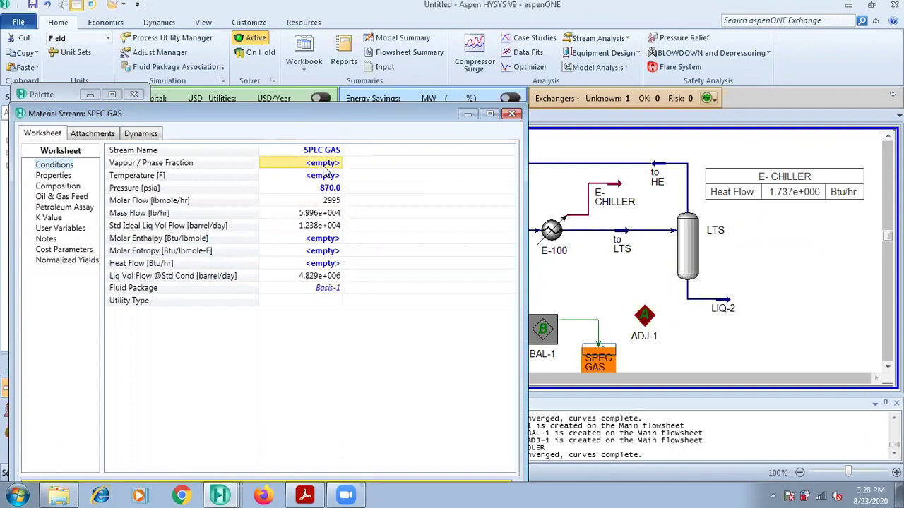
type("1")
key("Return")
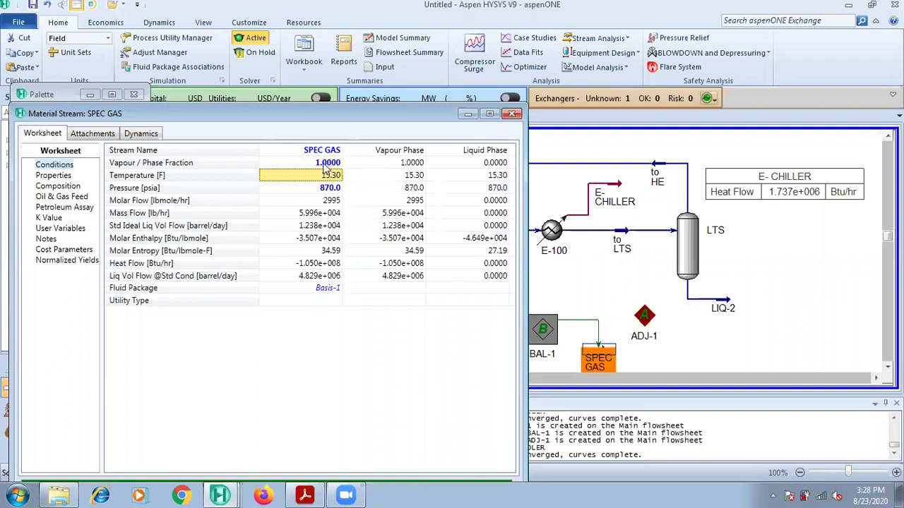
Step: Consult the dew point control exercise in Acrobat Reader for the temperature specifications and the Adjust connections, and return to HYSYS
left_click(307, 494)
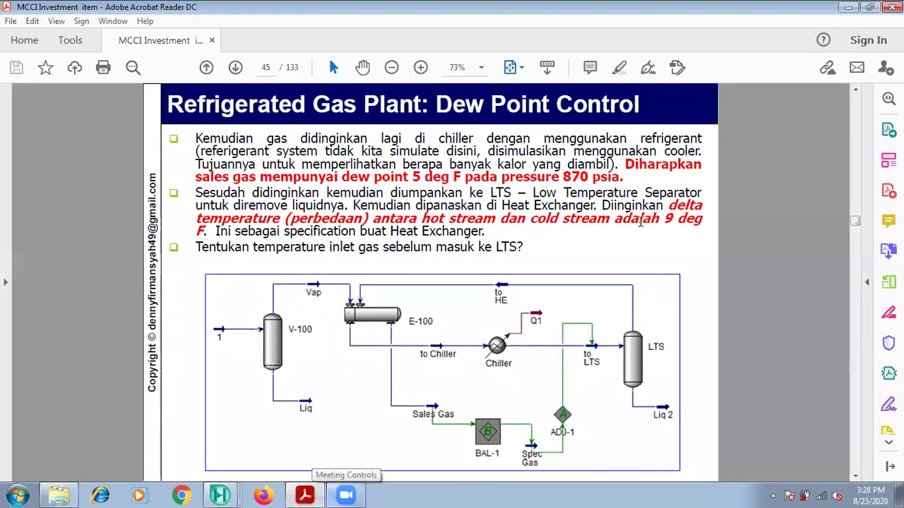
left_click_drag(635, 219, 705, 220)
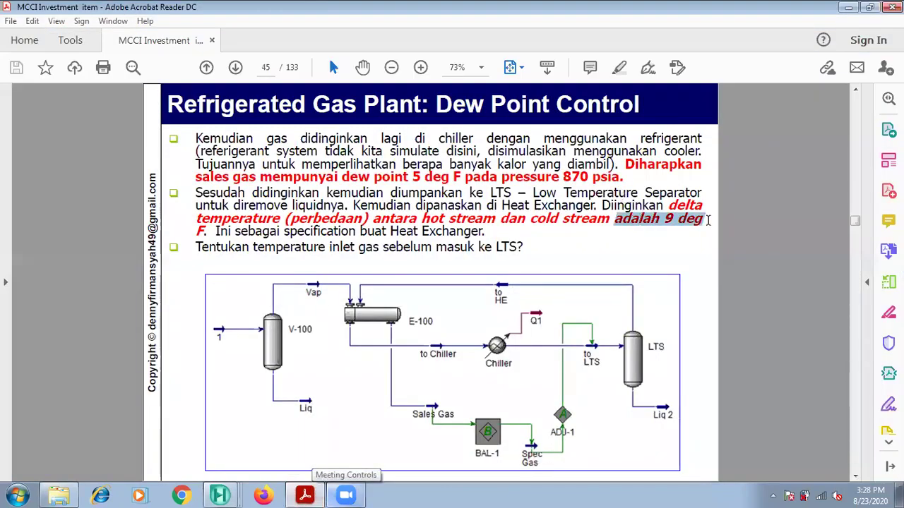
left_click(848, 7)
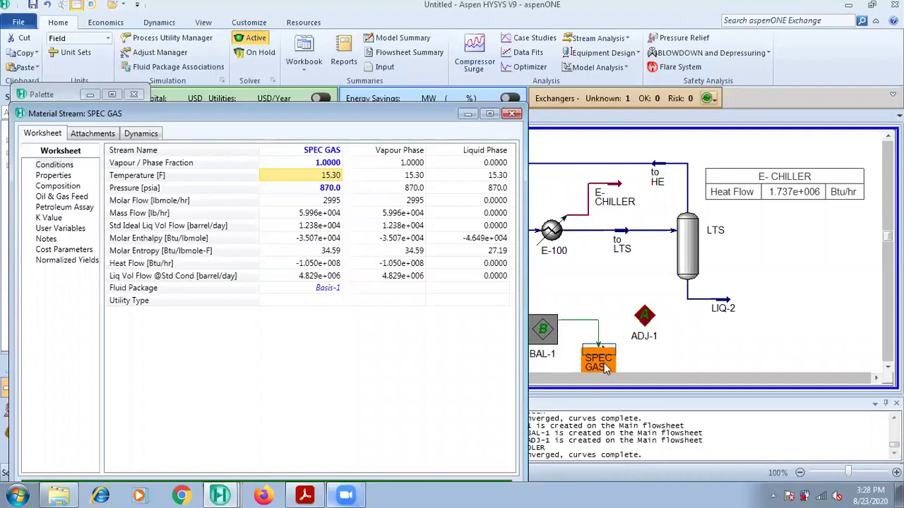
left_click(622, 362)
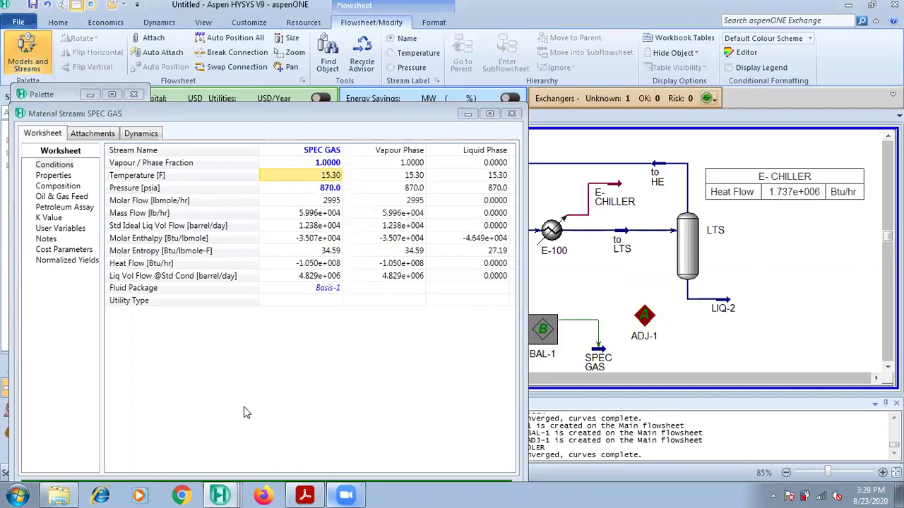
left_click(294, 495)
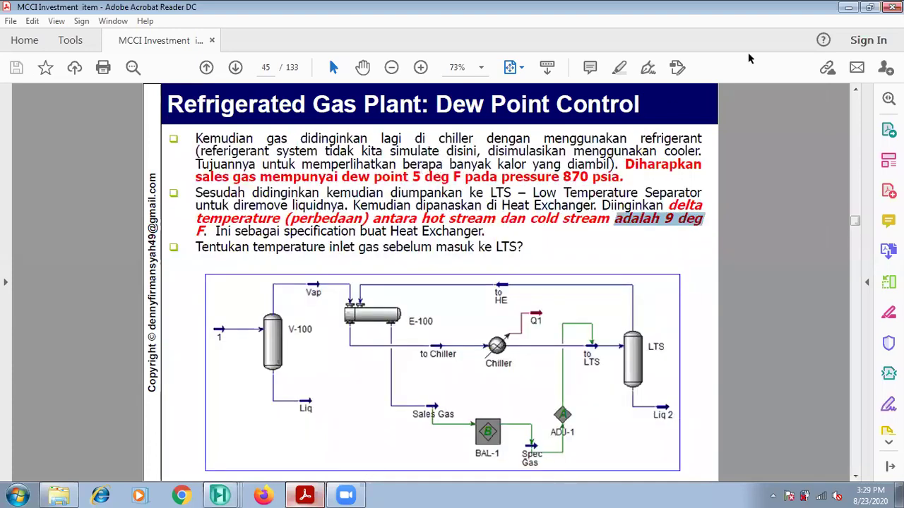
left_click(845, 9)
Step: Open ADJ-1 and choose the Temperature of the to LTS stream as its adjusted variable
left_click(646, 321)
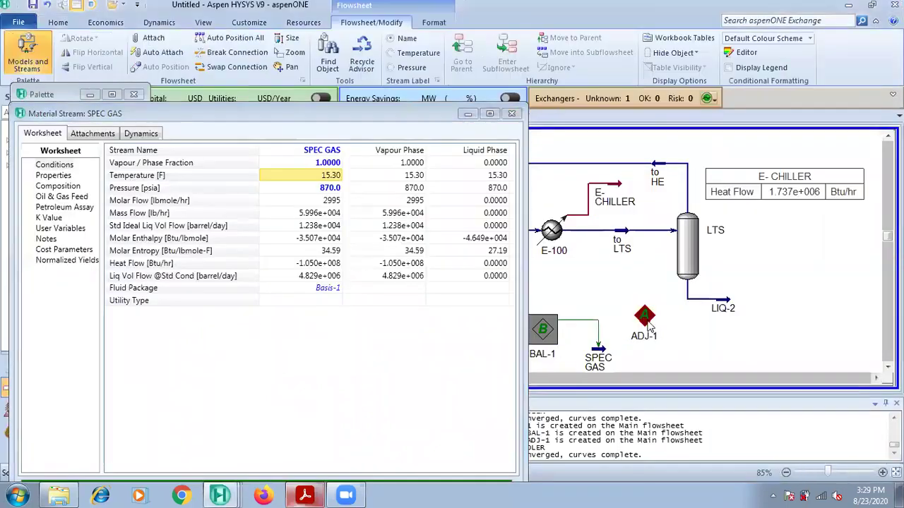
double_click(646, 320)
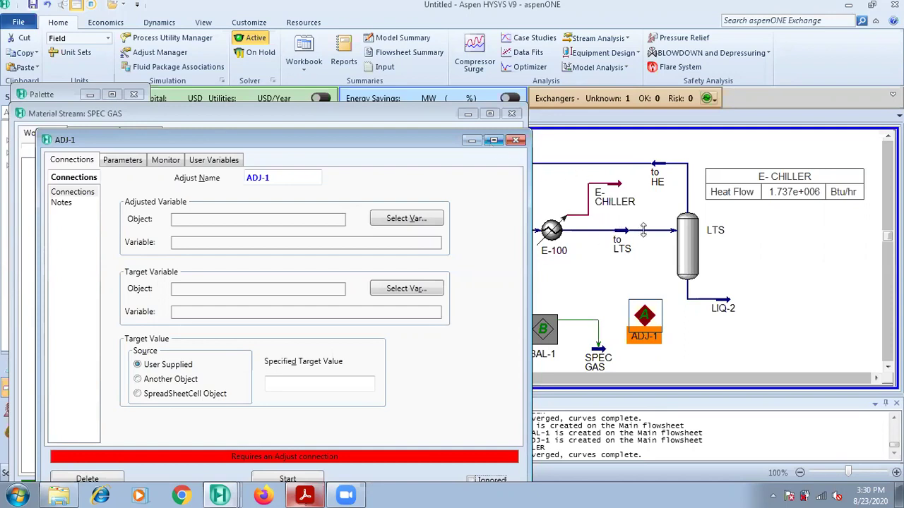
left_click(430, 219)
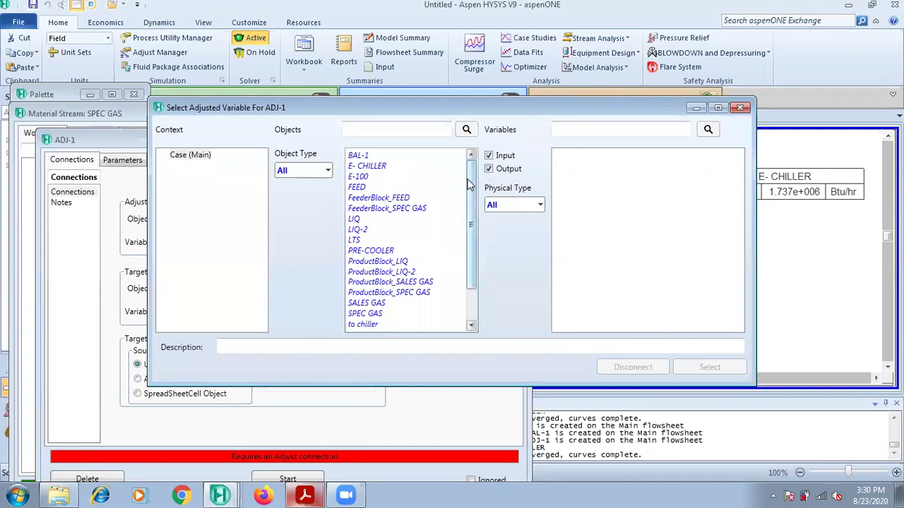
left_click_drag(468, 183, 463, 213)
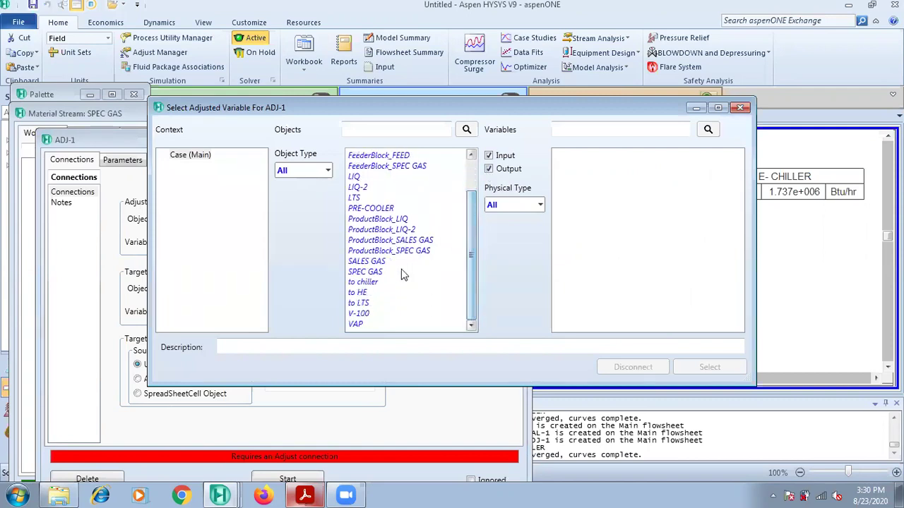
left_click(360, 303)
left_click_drag(734, 177, 733, 295)
scroll(610, 276, "up", 1)
scroll(610, 277, "down", 1)
left_click(590, 317)
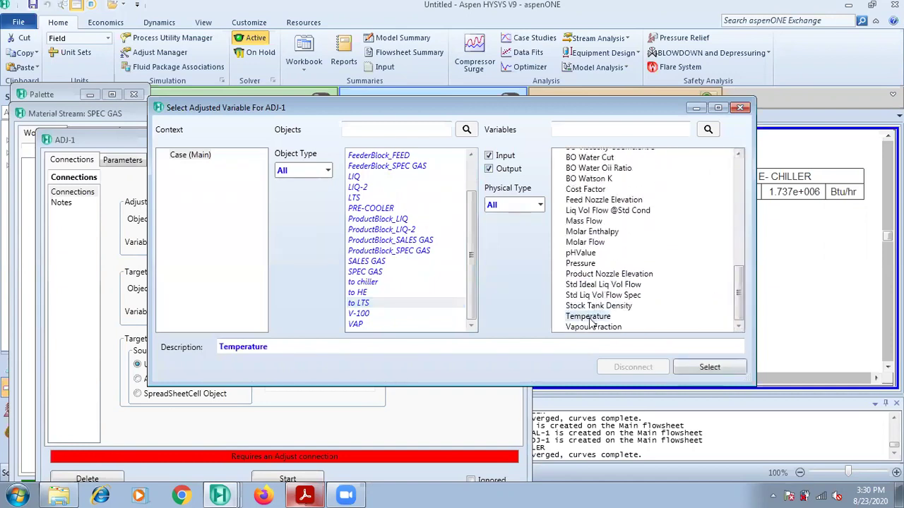
left_click(693, 374)
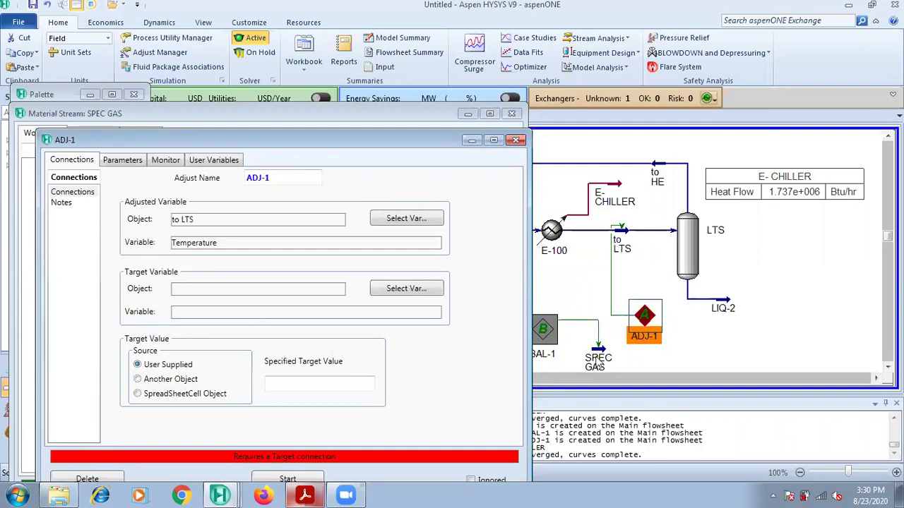
Step: Review the SPEC GAS stream's conditions and close its property window
left_click(595, 351)
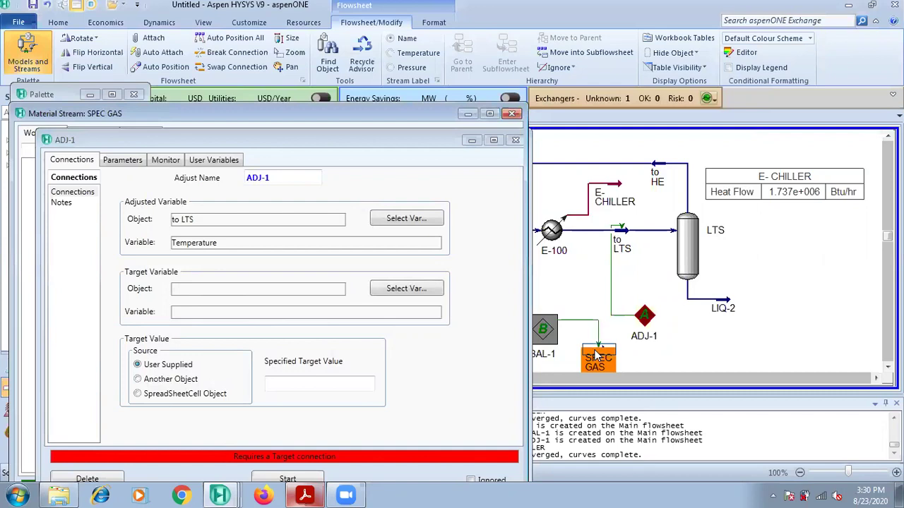
double_click(595, 351)
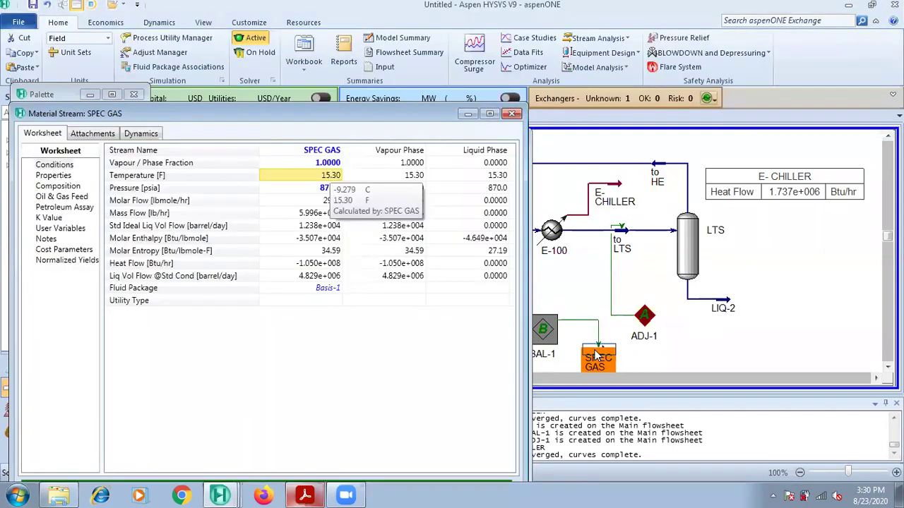
left_click(511, 113)
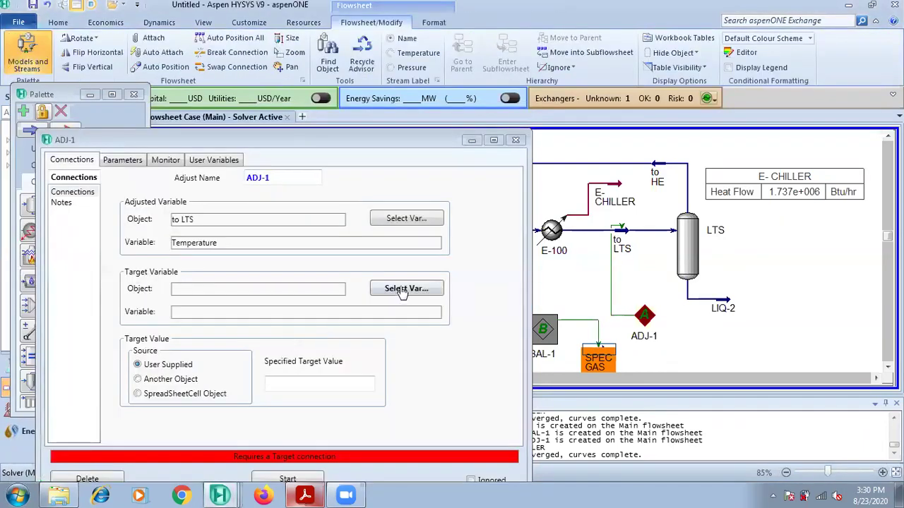
Step: Choose the Temperature of the SPEC GAS stream as ADJ-1's target variable
left_click(404, 289)
left_click_drag(470, 193, 473, 245)
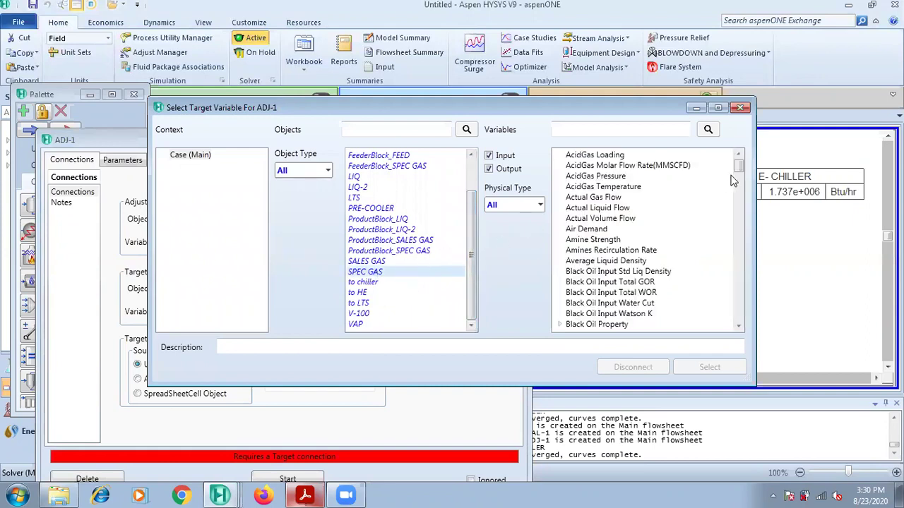
left_click_drag(738, 161, 728, 299)
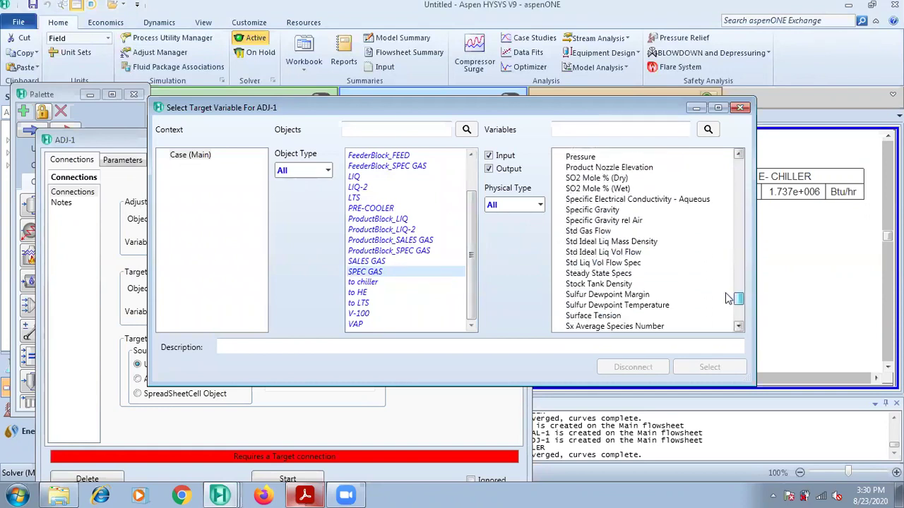
scroll(676, 313, "down", 3)
left_click(604, 285)
left_click(687, 365)
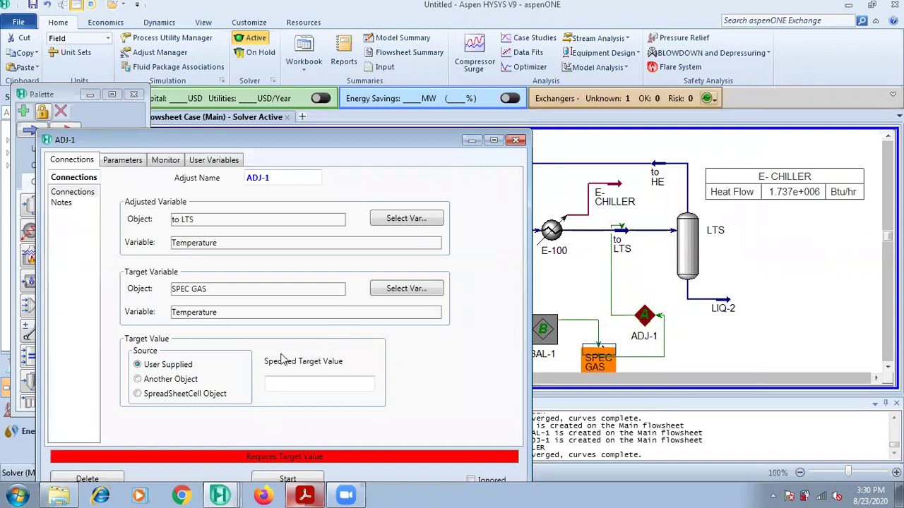
Step: Set the maximum number of iterations in ADJ-1's solving parameters to 1000000
left_click(129, 161)
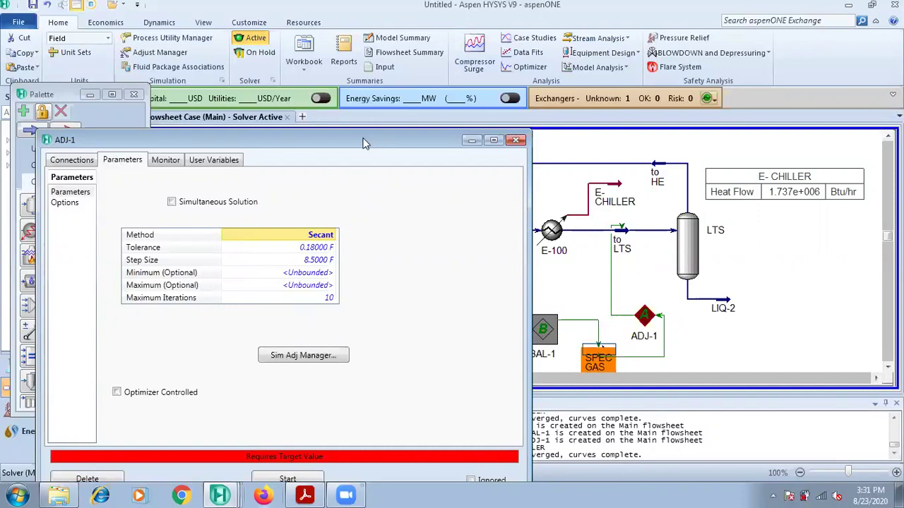
left_click_drag(364, 143, 385, 120)
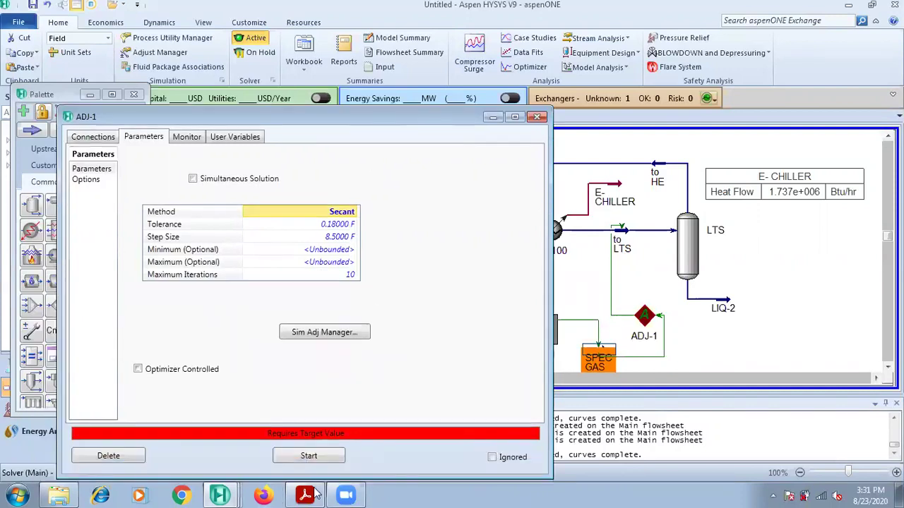
left_click(332, 278)
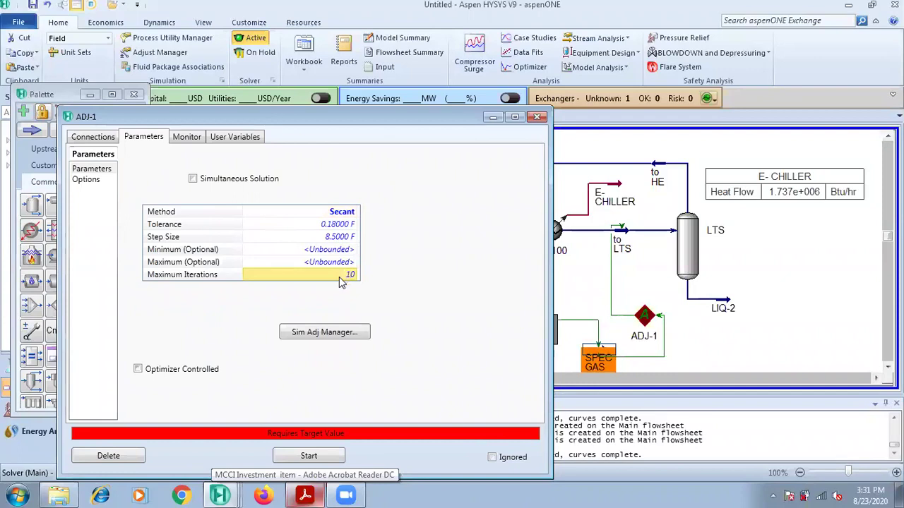
left_click(341, 281)
type("10000")
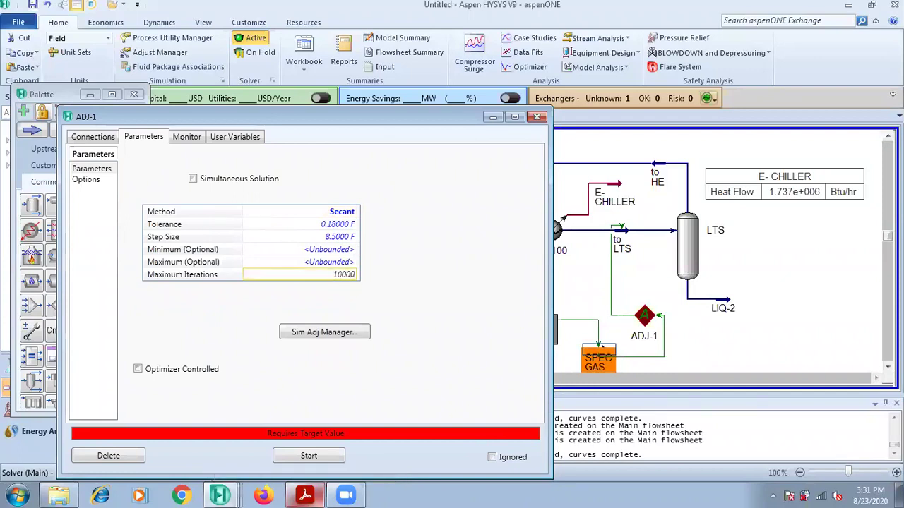
type("00")
key("Return")
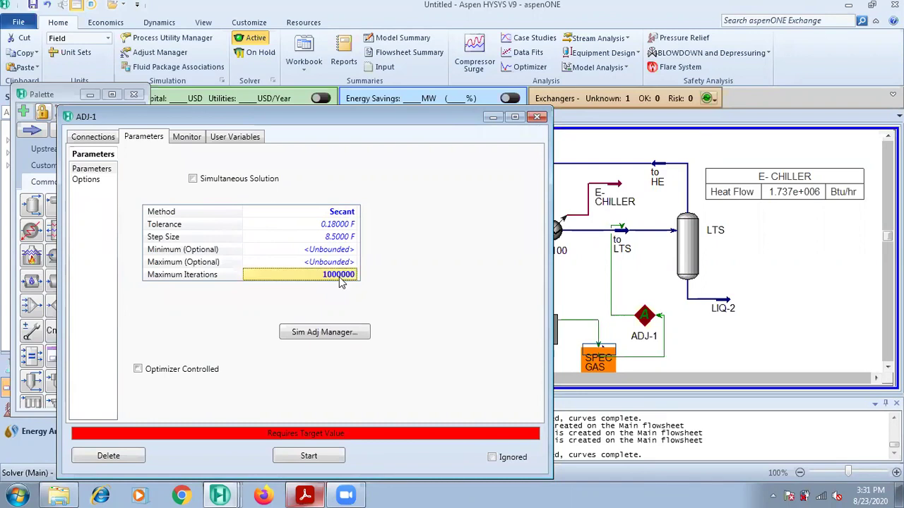
Step: Set ADJ-1's tolerance to 0.01 F and its step size to 0.1 F
left_click(329, 226)
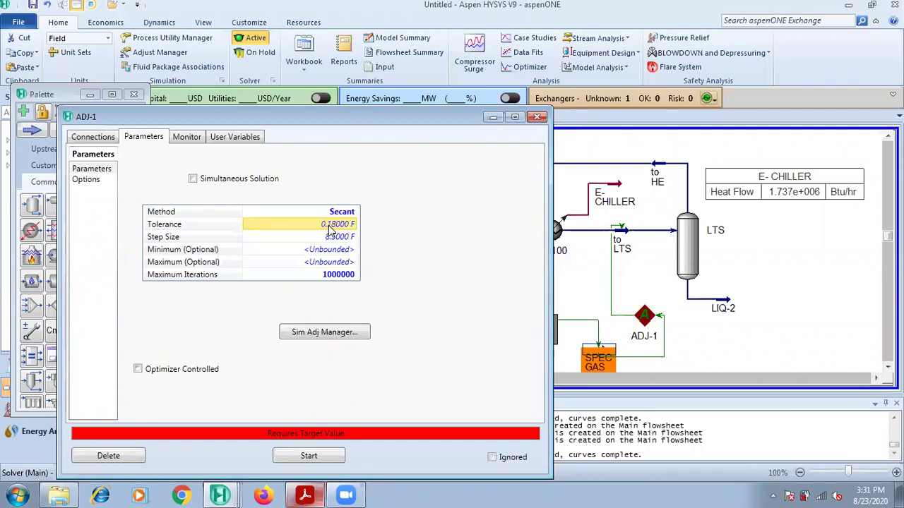
left_click(330, 229)
type("0.0")
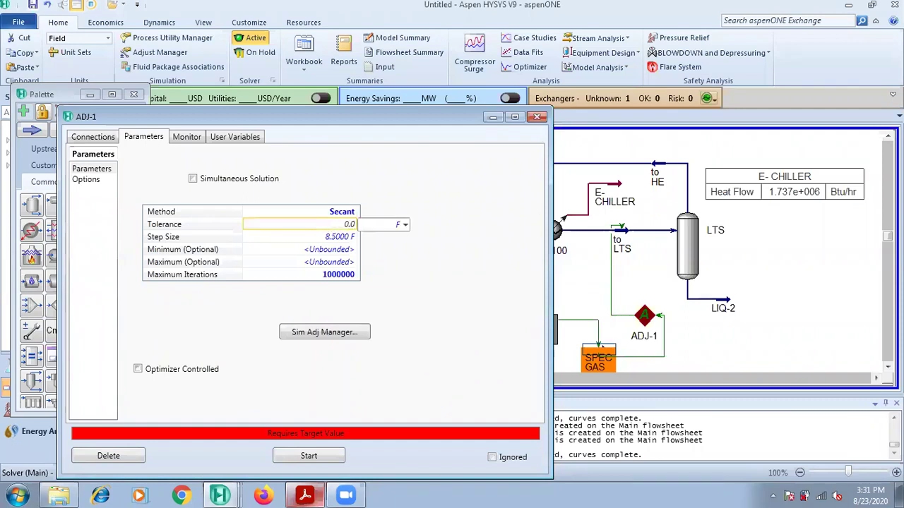
type("1")
key("Return")
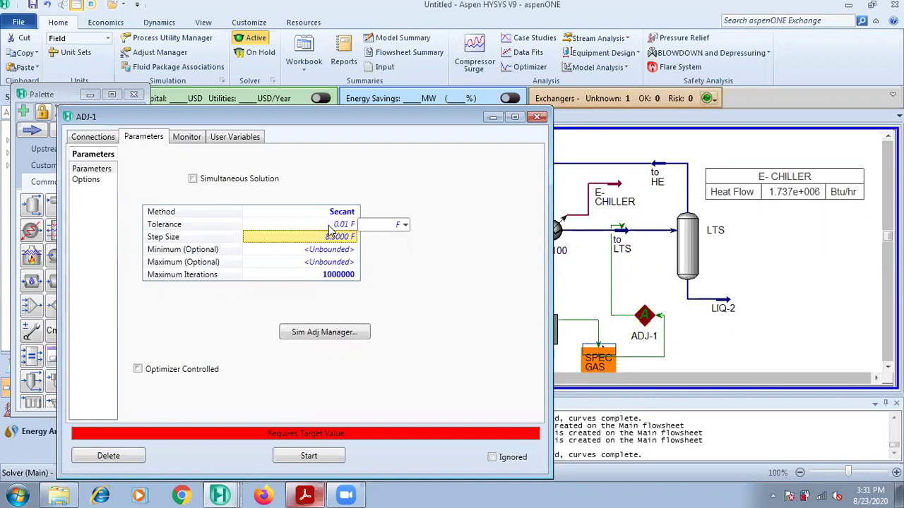
left_click(331, 244)
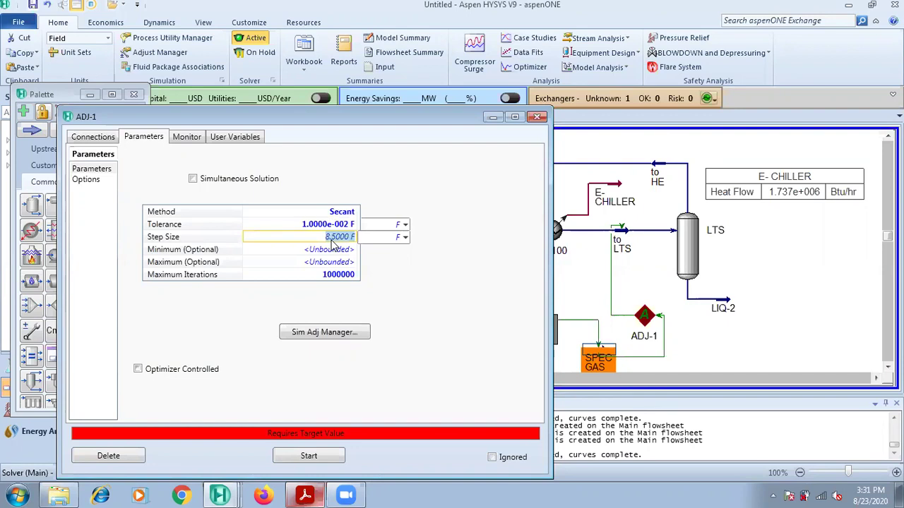
type("0.1")
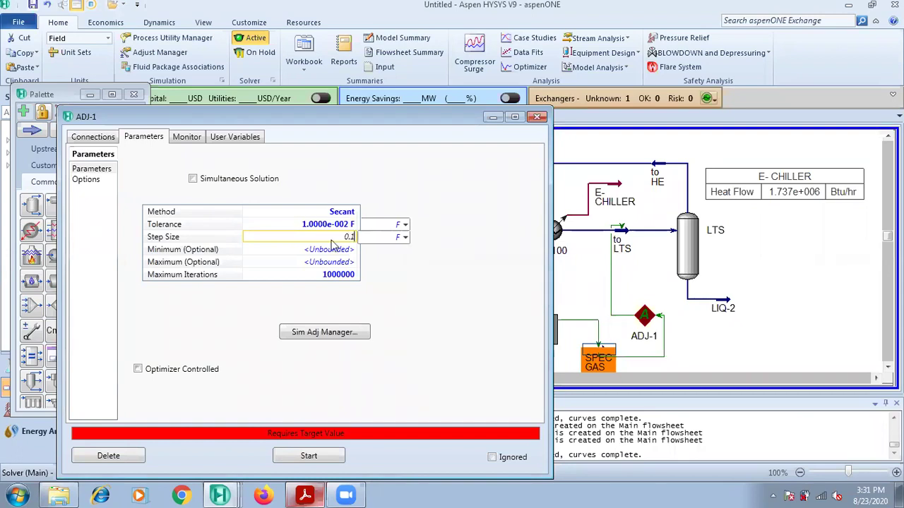
key("Return")
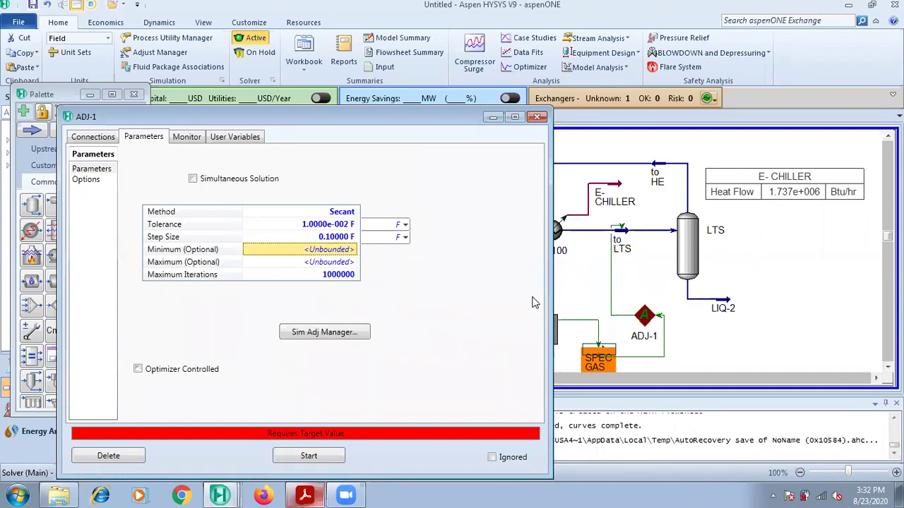
Step: Bound ADJ-1's adjusted temperature with a maximum of 15 F and a minimum of 0 F
left_click(346, 263)
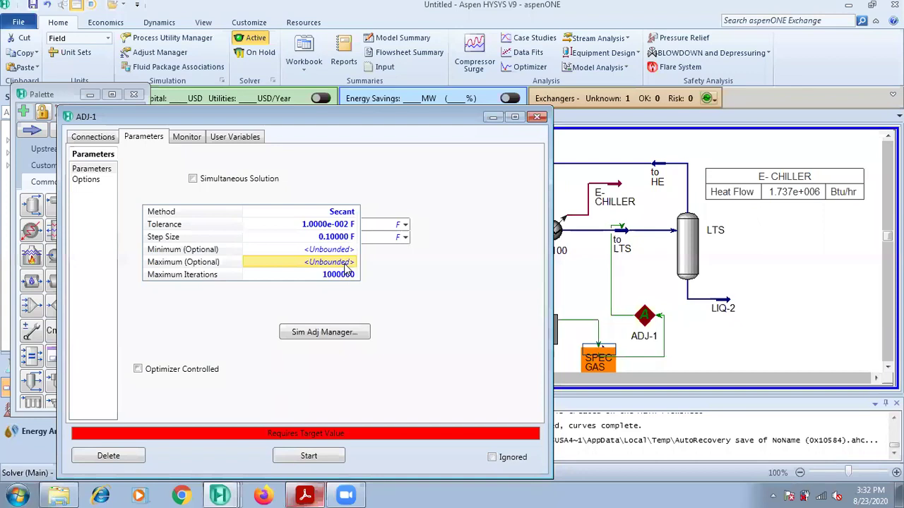
type("15")
key("Return")
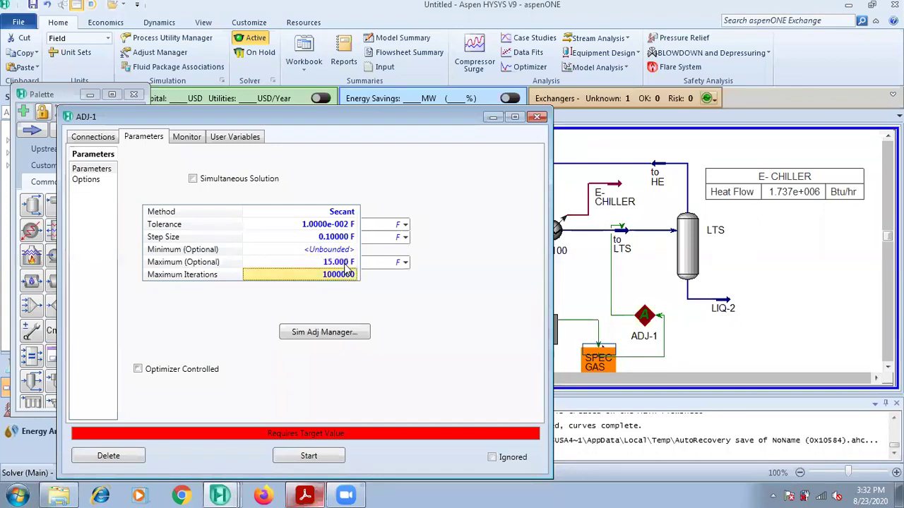
left_click(344, 251)
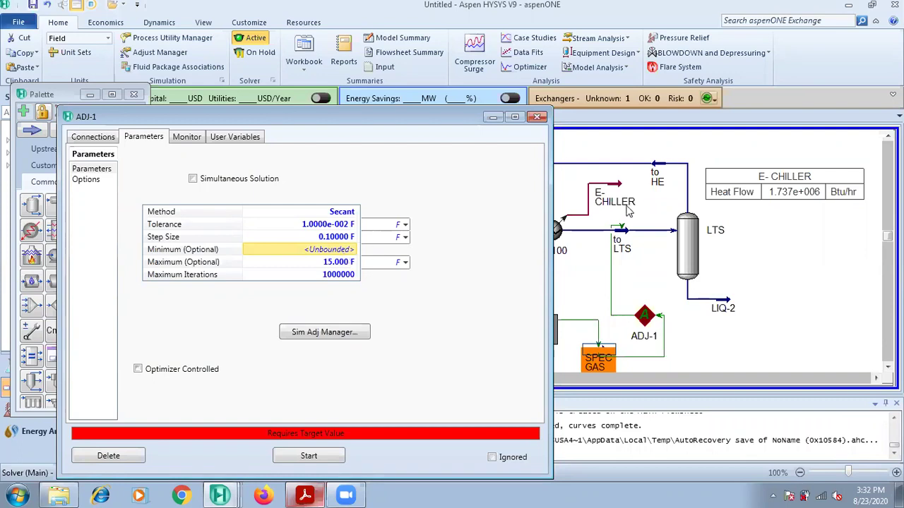
type("0")
key("Return")
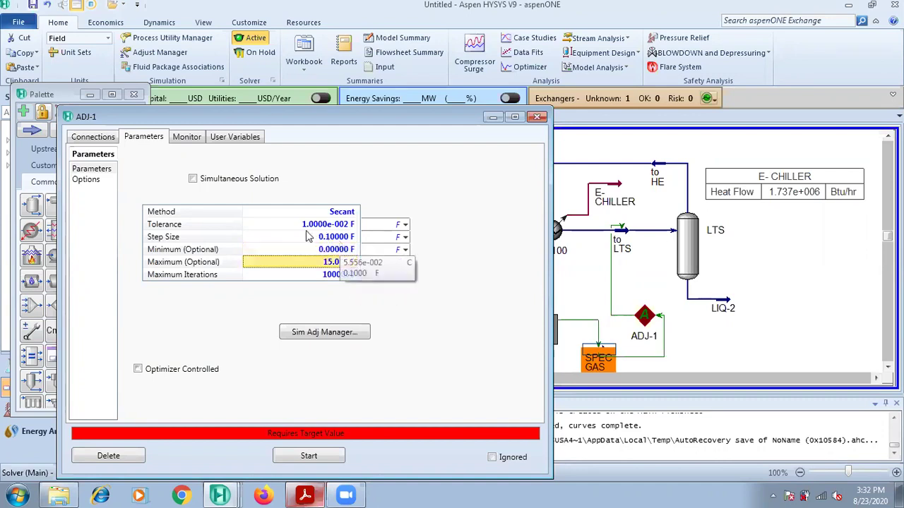
left_click(280, 241)
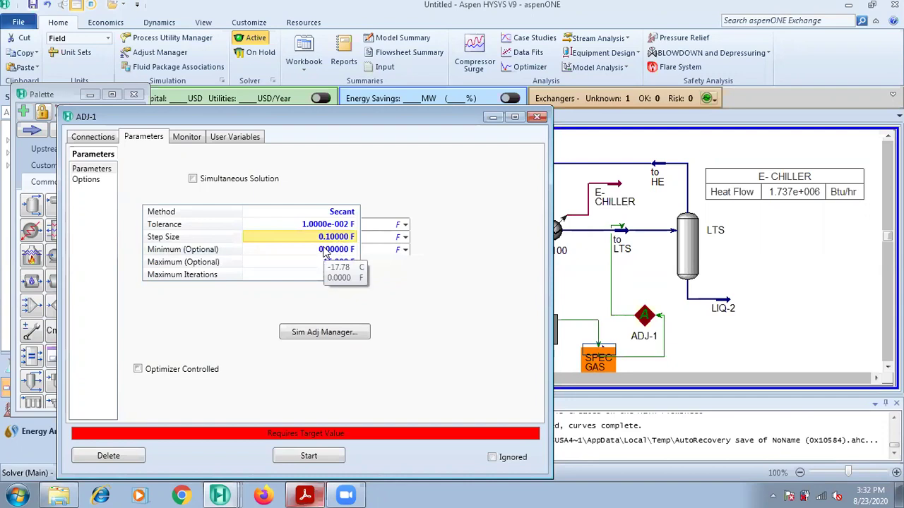
left_click(324, 253)
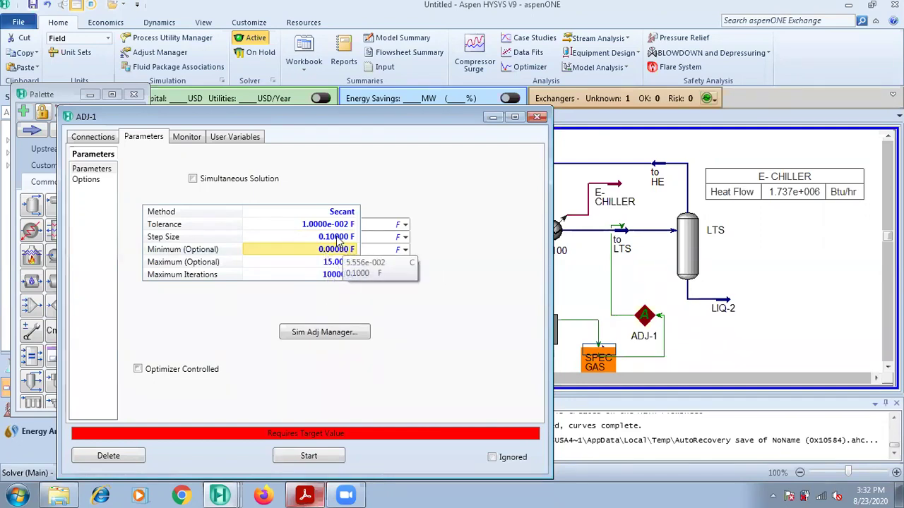
Step: Set ADJ-1's specified target value to 9 F to run the adjustment
left_click(83, 139)
left_click(328, 363)
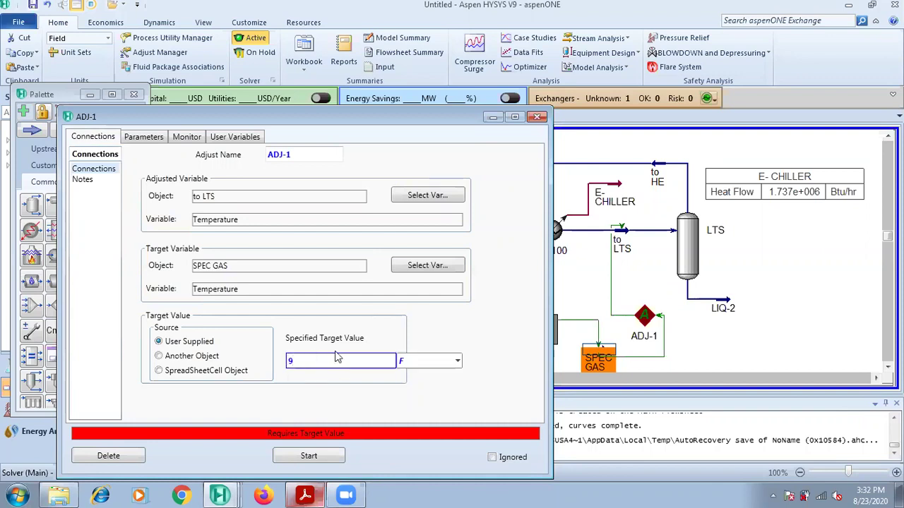
type("9")
key("Return")
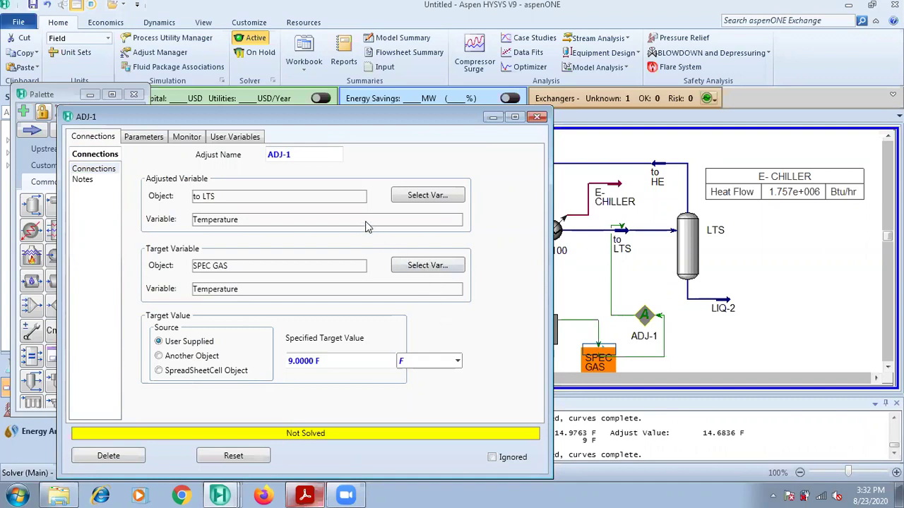
Step: Open the SPEC GAS stream, clear and re-enter its vapour fraction as 1, and close its property window
left_click_drag(377, 115, 267, 107)
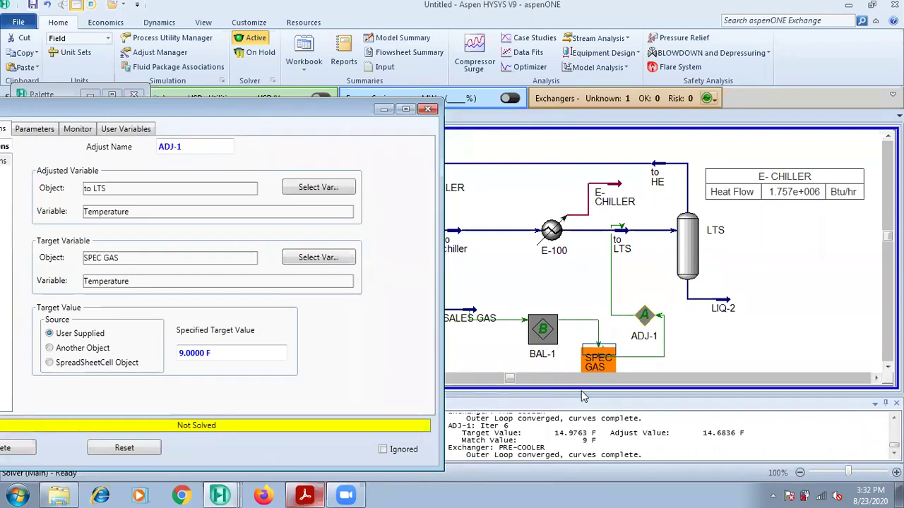
left_click(605, 344)
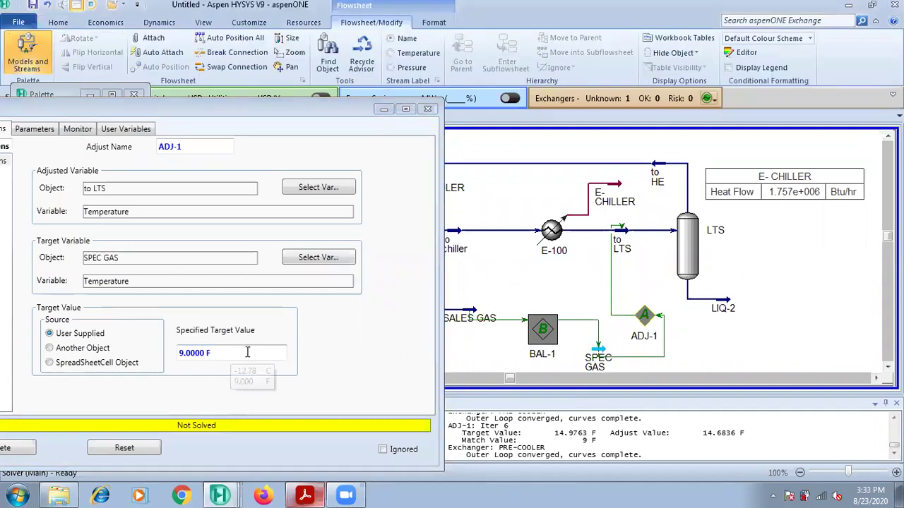
left_click(292, 112)
left_click_drag(293, 111, 377, 93)
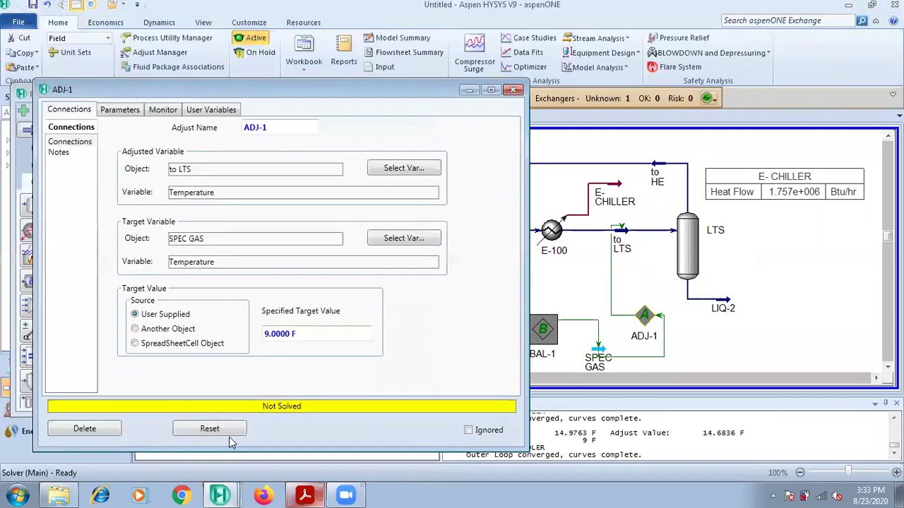
double_click(598, 350)
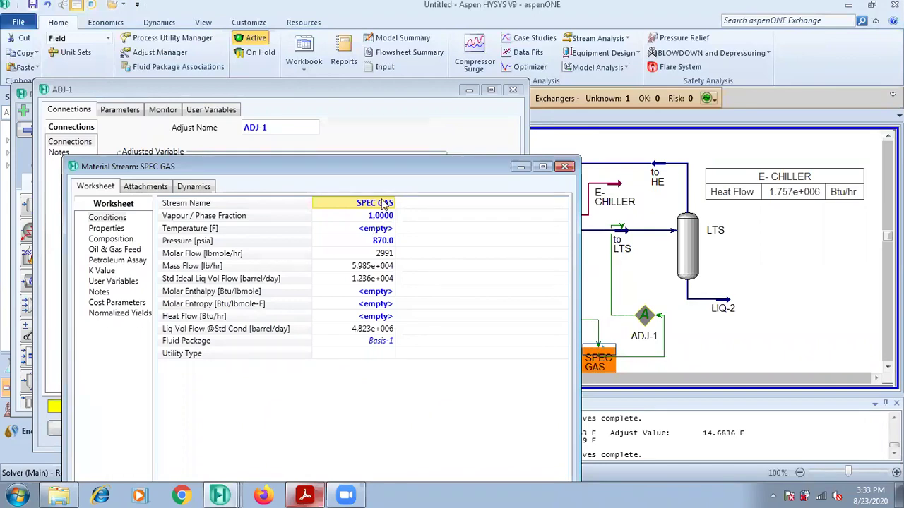
left_click(382, 216)
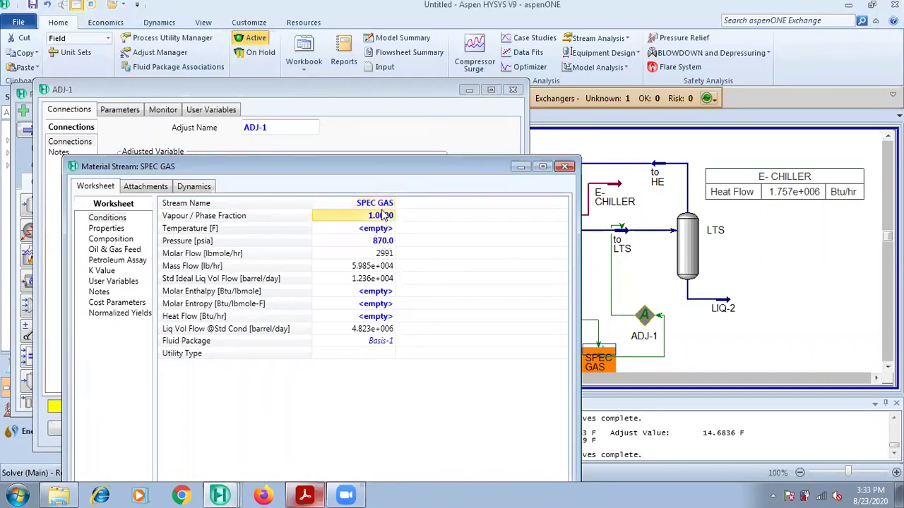
key("Delete")
type("1")
key("Return")
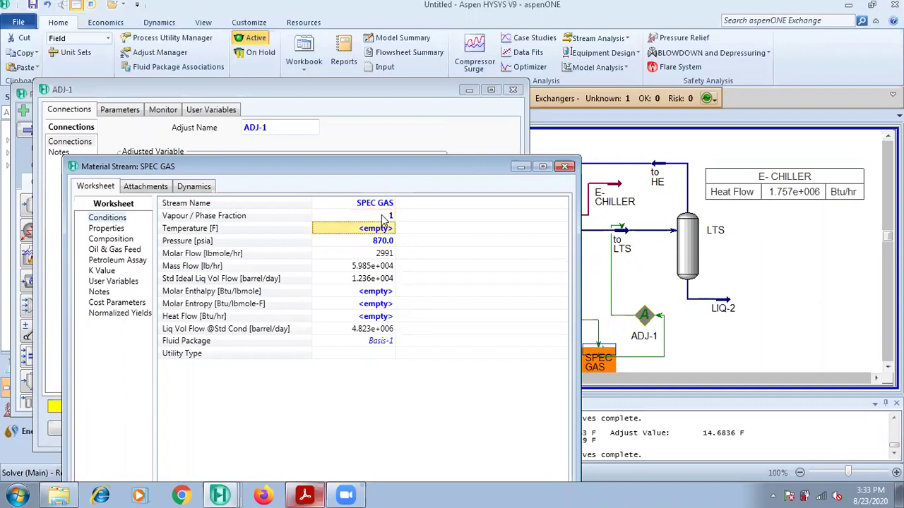
left_click(562, 167)
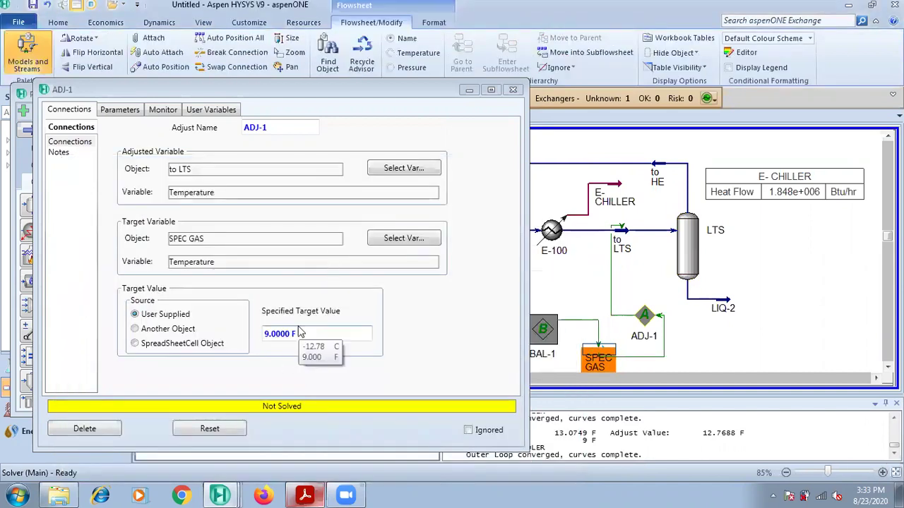
Step: Clear ADJ-1's specified target value, switching its Ignored state on and off, and close the ADJ-1 window
left_click(299, 334)
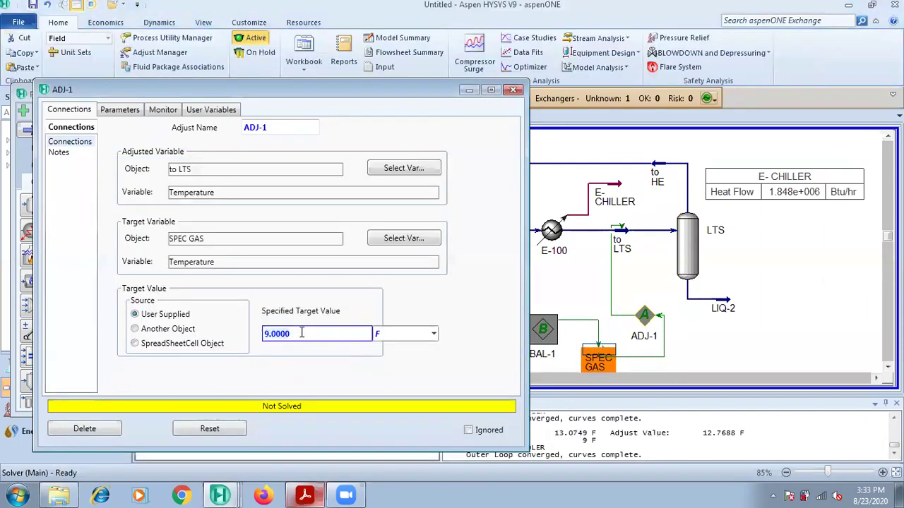
left_click(468, 429)
left_click(300, 329)
key("BackSpace")
left_click(483, 335)
left_click(468, 430)
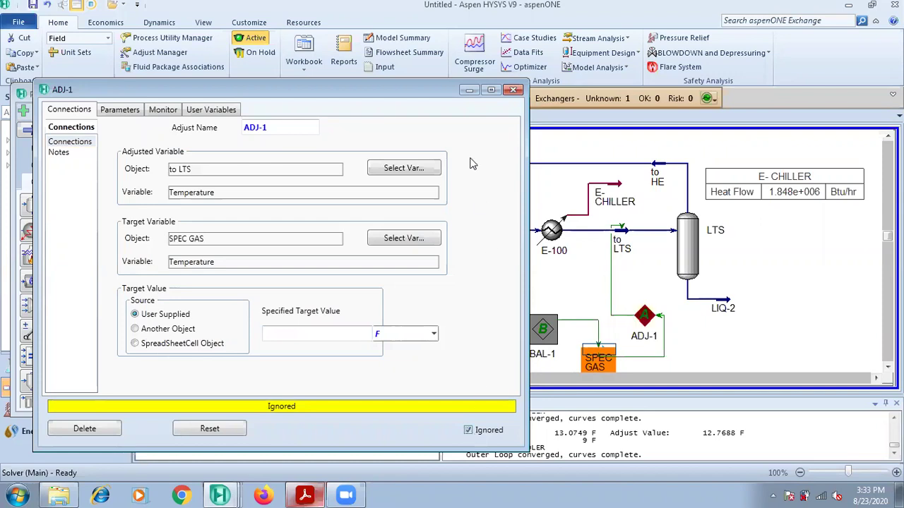
left_click(514, 90)
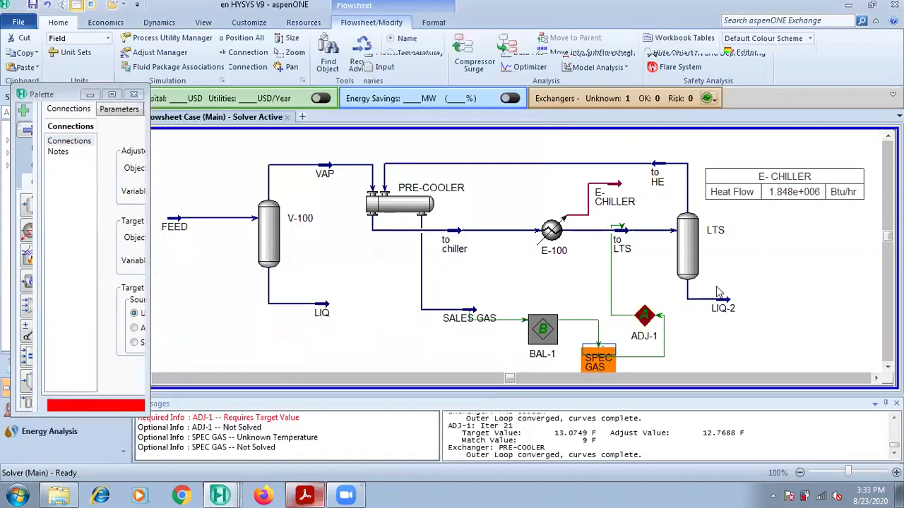
Step: Open the to LTS stream and set its temperature to 15 F
double_click(620, 241)
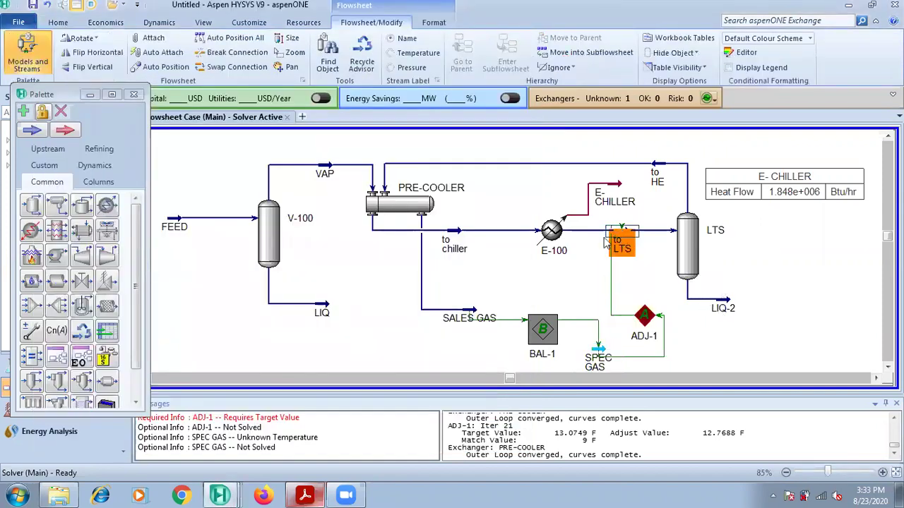
left_click(409, 255)
left_click(417, 255)
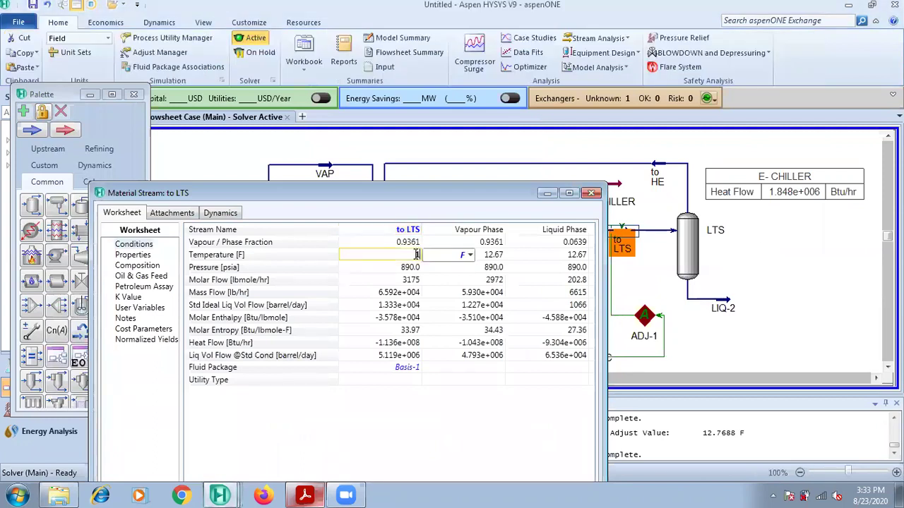
type("15")
key("Return")
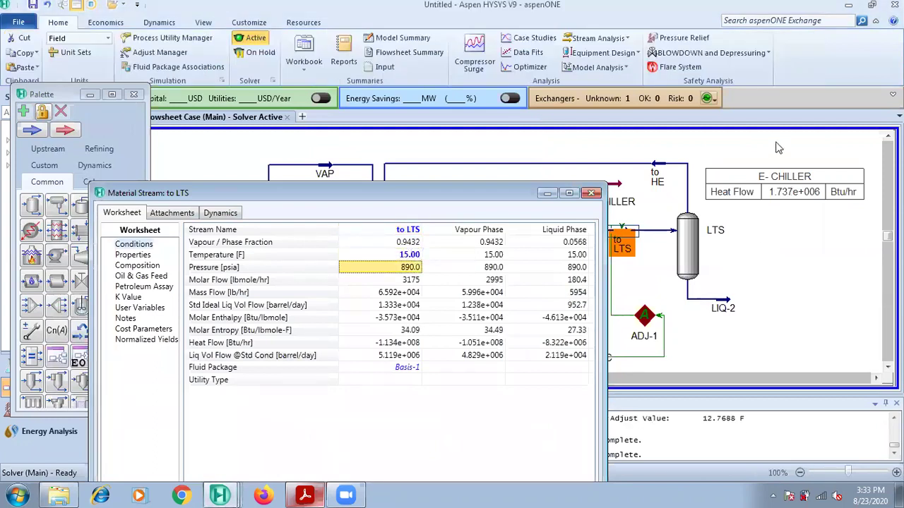
Step: Close the to LTS stream and open the SPEC GAS stream to check its conditions
left_click(592, 193)
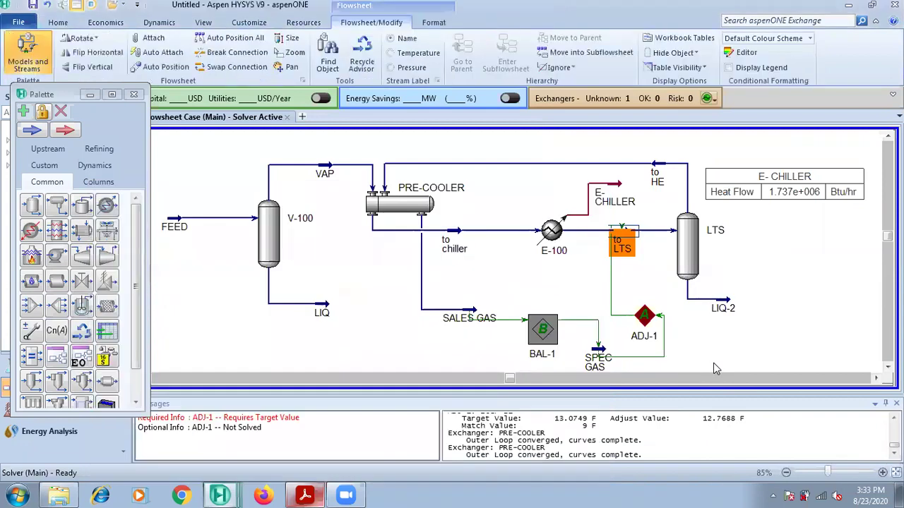
double_click(587, 359)
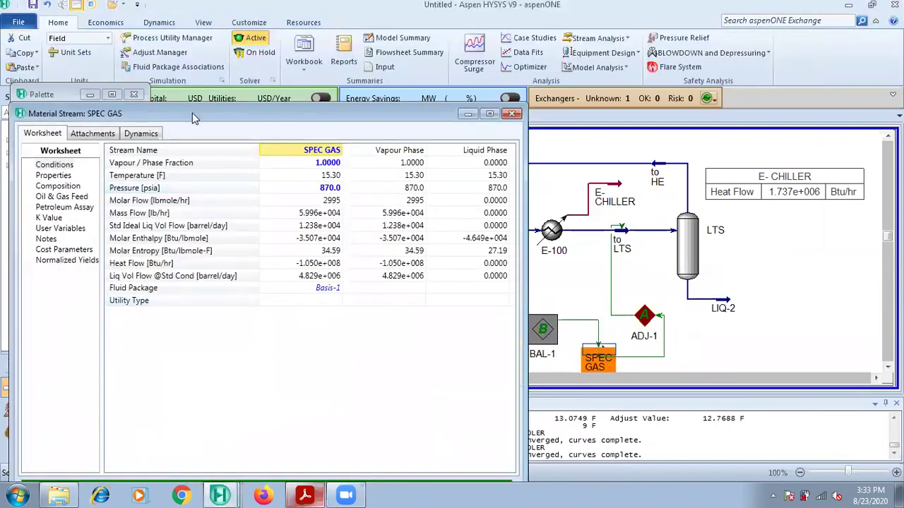
left_click_drag(195, 118, 356, 119)
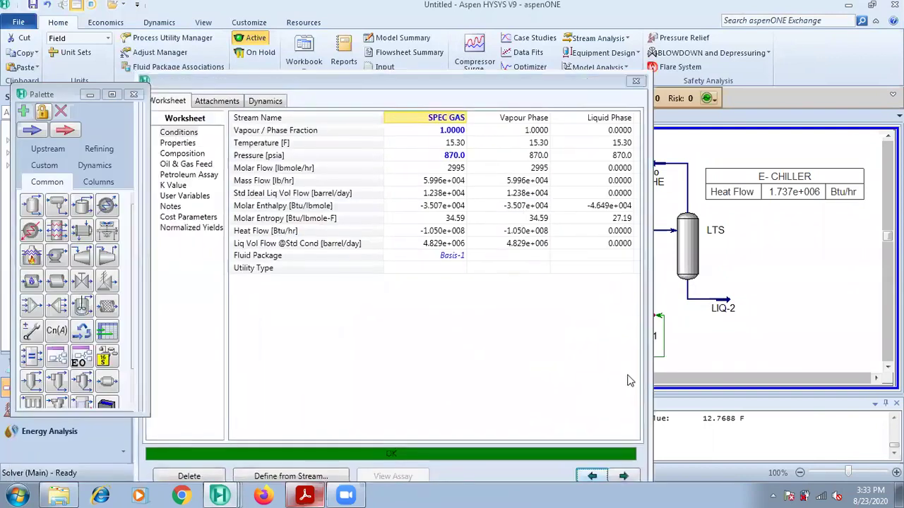
Step: Set ADJ-1's specified target value to 5 F and close its window
left_click(653, 341)
double_click(653, 339)
left_click(290, 383)
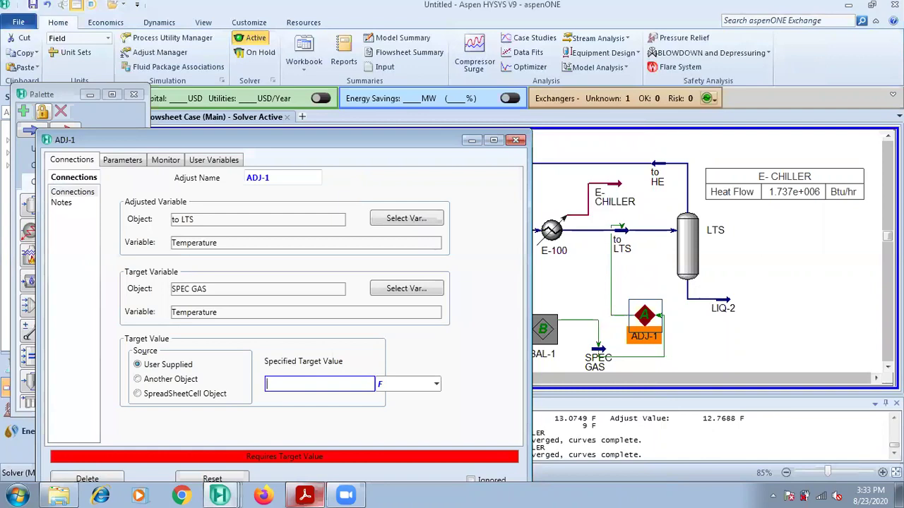
type("5")
key("Return")
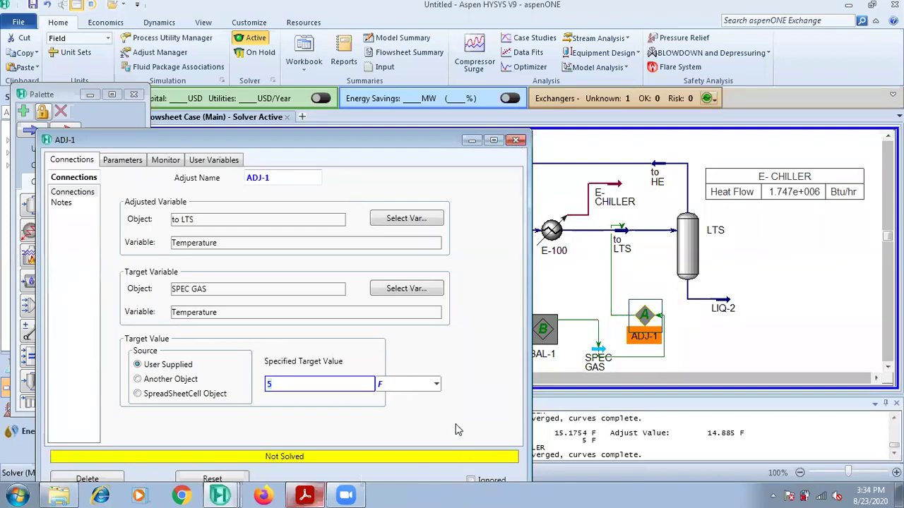
key("Return")
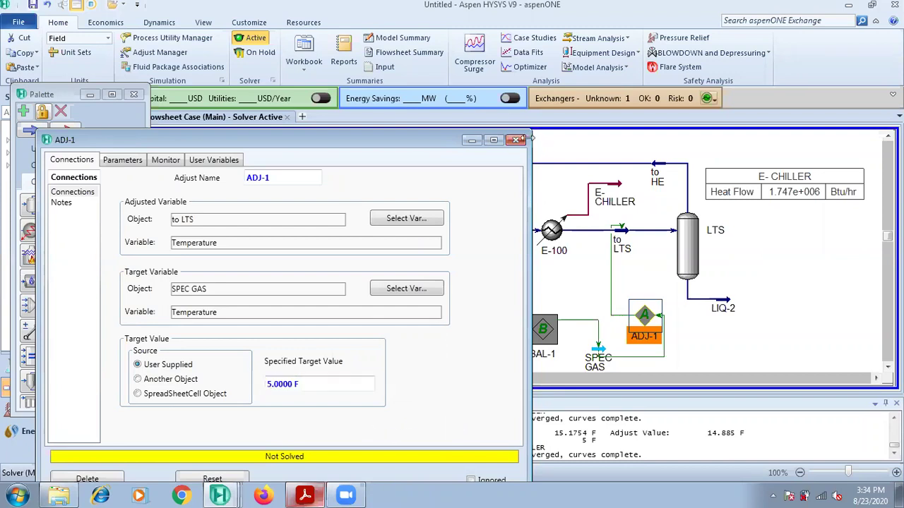
left_click(516, 140)
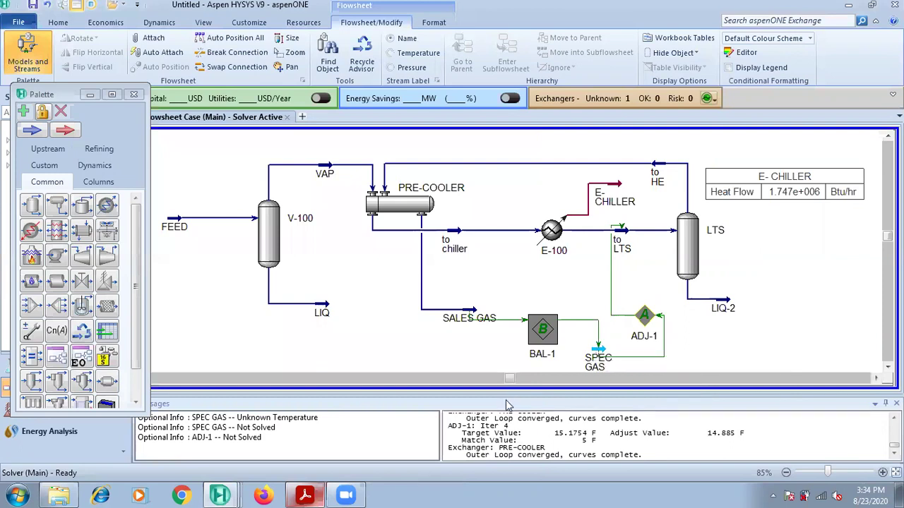
Step: Review ADJ-1's iteration log in an enlarged message area, and shrink that area again
left_click_drag(505, 396, 506, 285)
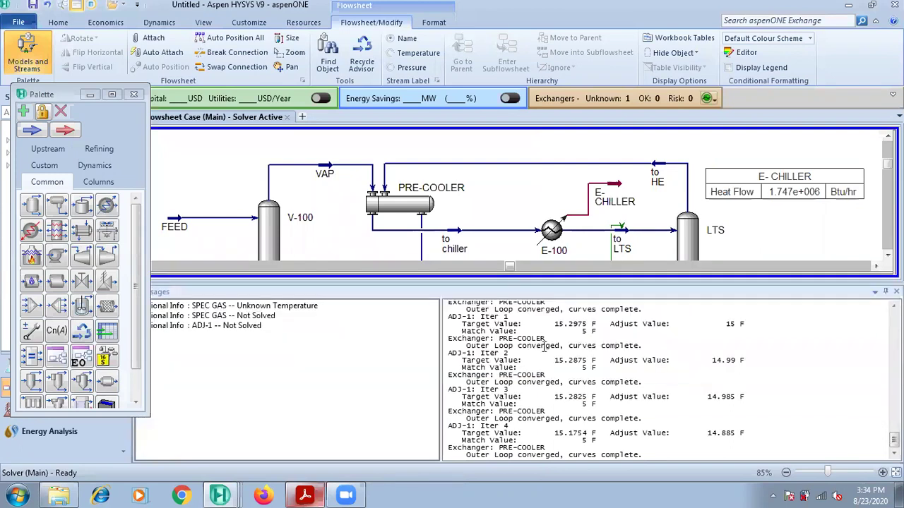
scroll(515, 398, "up", 6)
scroll(526, 380, "up", 3)
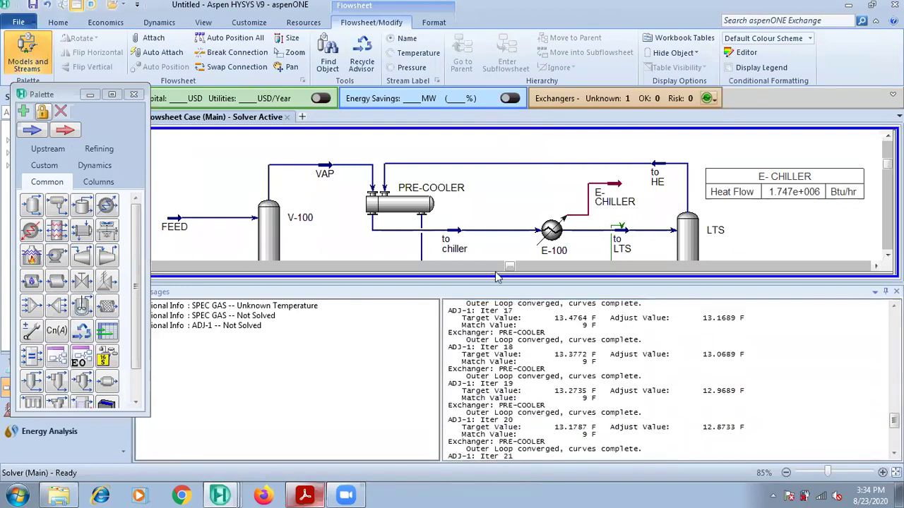
left_click_drag(495, 284, 494, 437)
Step: Open ADJ-1's solving parameters and set the tolerance to 0.1 F
double_click(639, 319)
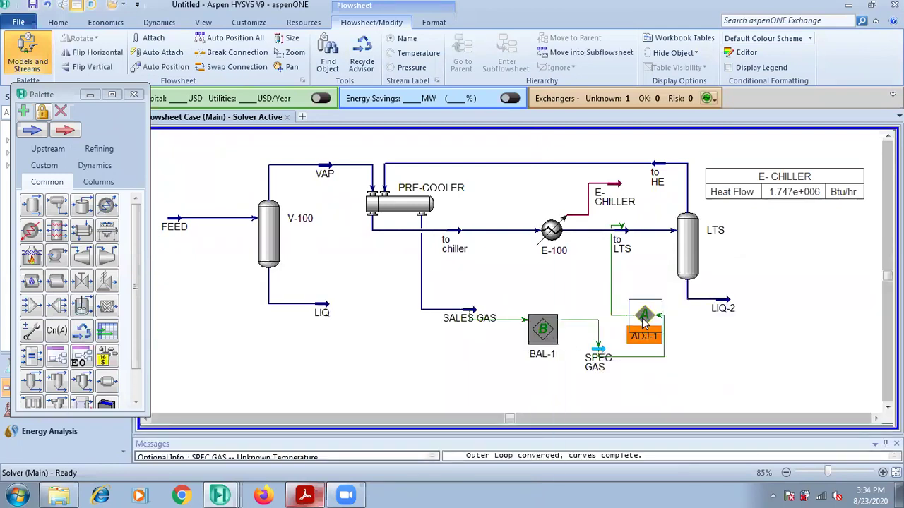
left_click(149, 187)
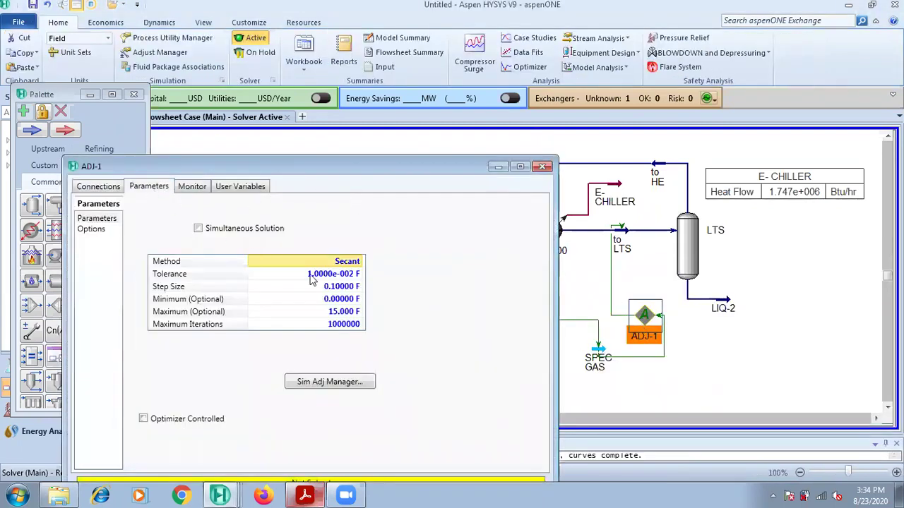
left_click(331, 290)
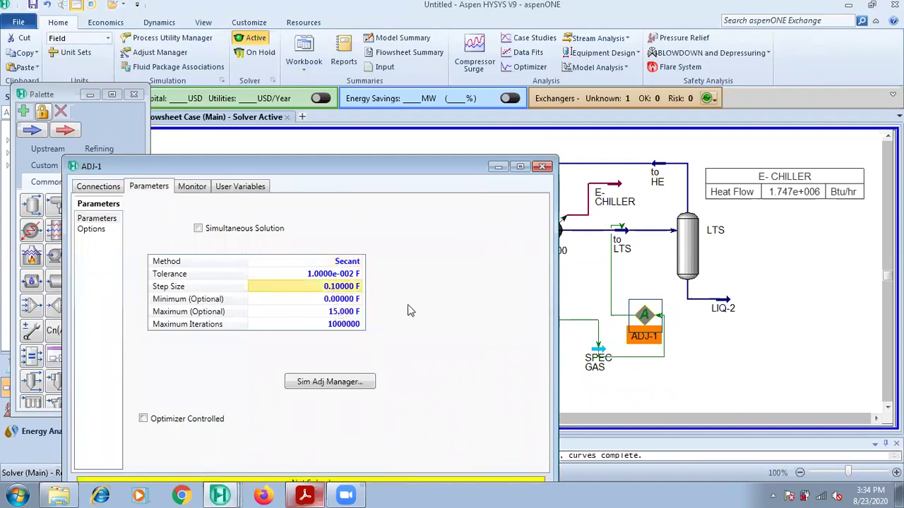
left_click(346, 275)
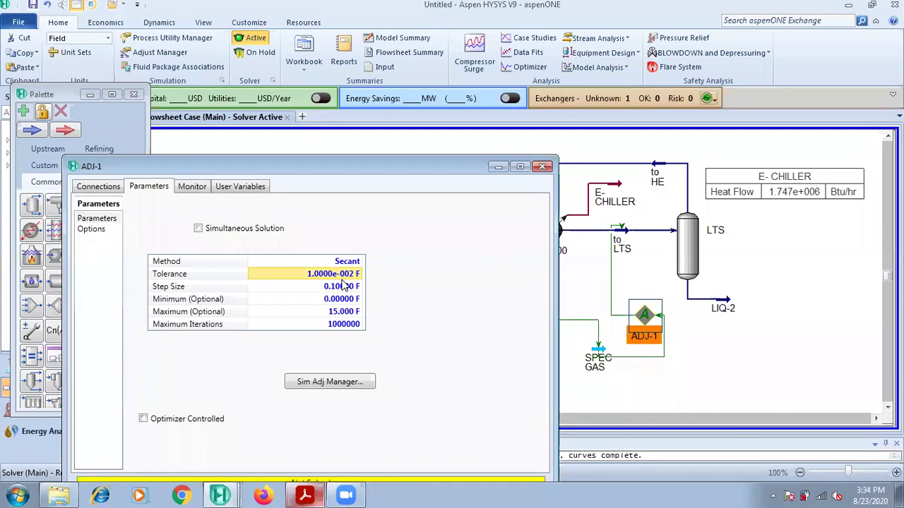
type("0.1")
key("Return")
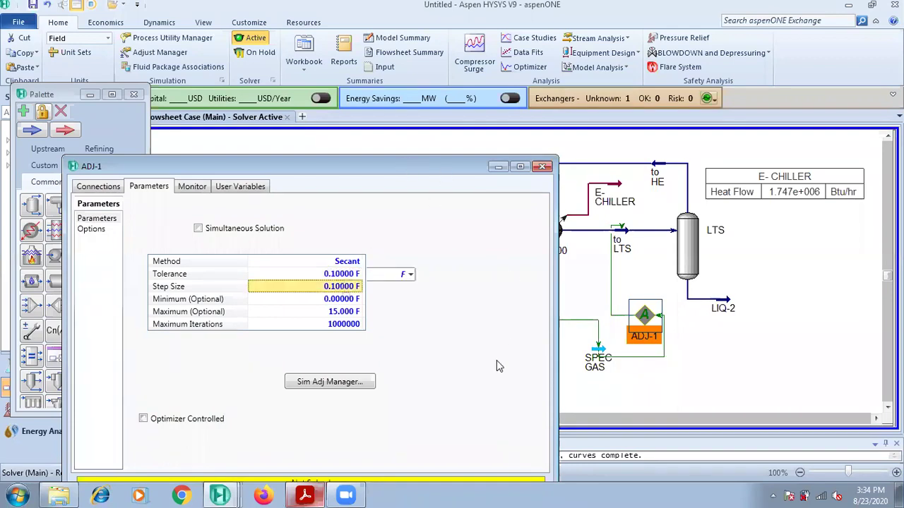
Step: Reset ADJ-1, set it to Ignored, and clear its specified target value
left_click_drag(406, 165, 526, 92)
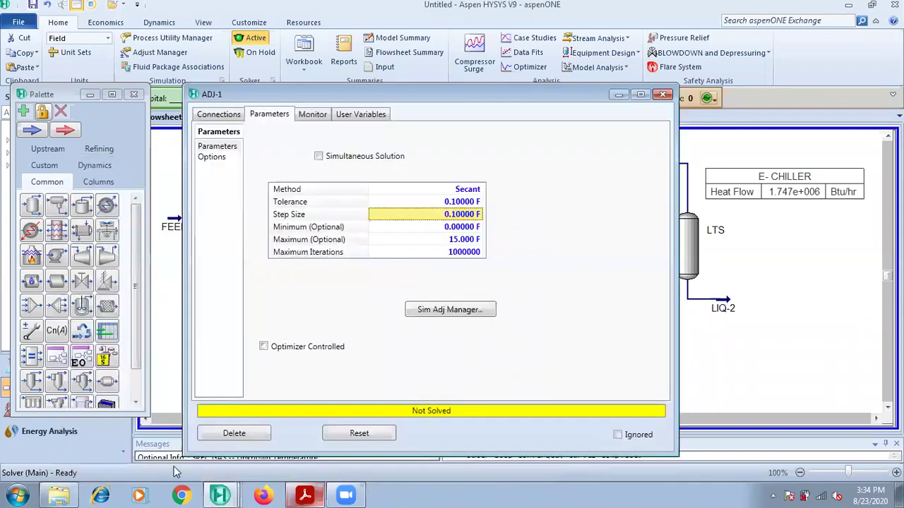
left_click(359, 435)
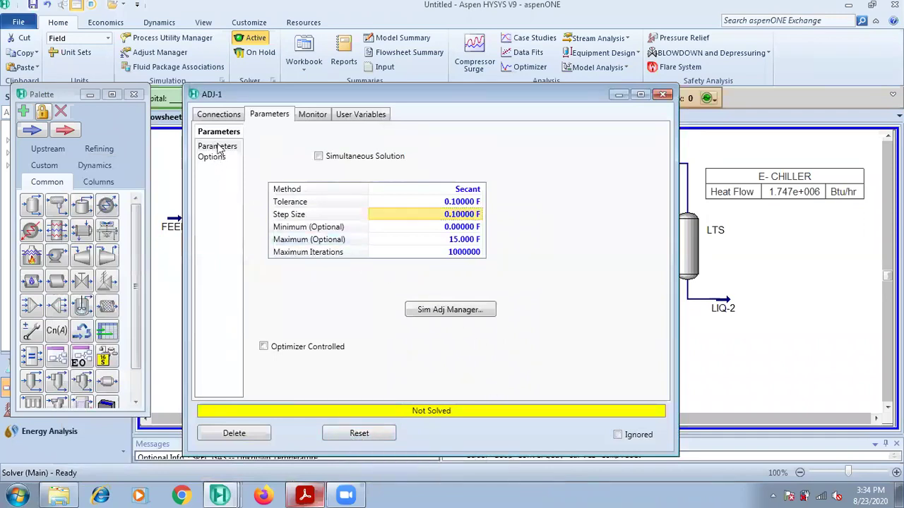
left_click(619, 435)
left_click(219, 114)
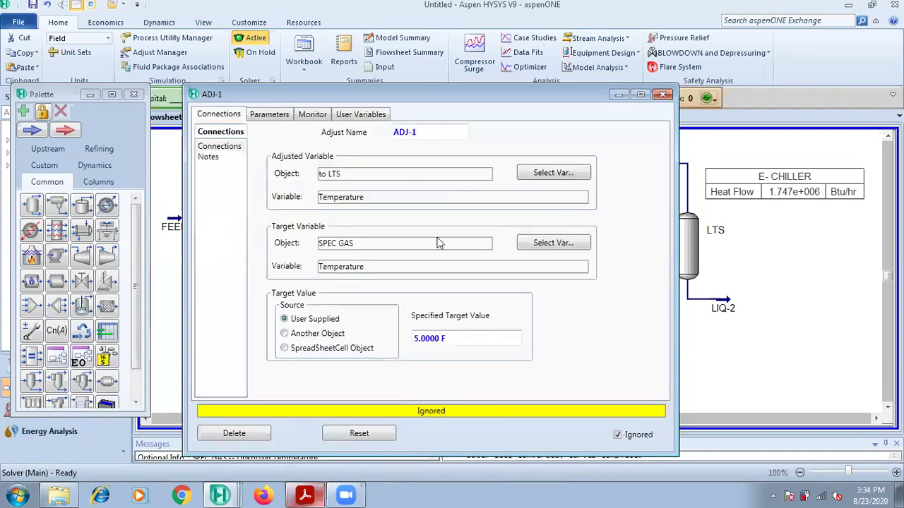
left_click(473, 338)
key("BackSpace")
key("Return")
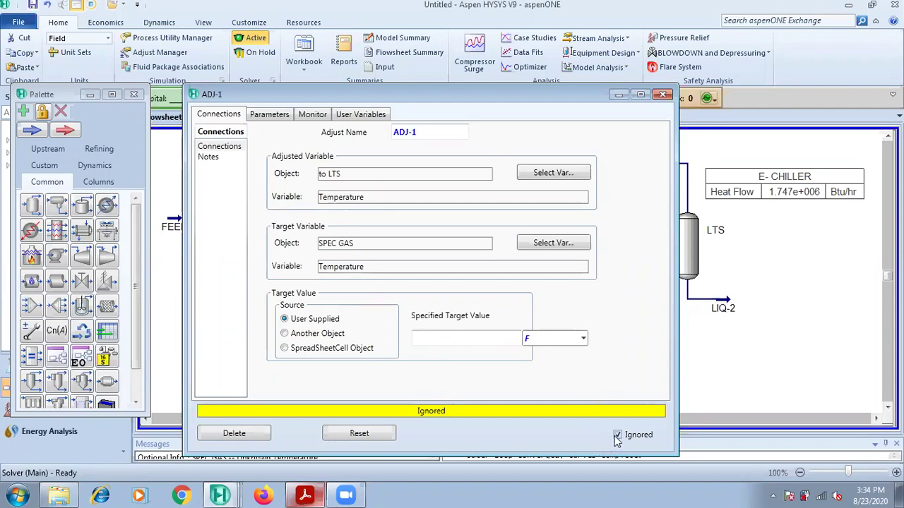
Step: Reactivate ADJ-1 with a specified target value of 5 F, reset it, and close its window
left_click(617, 435)
left_click(437, 338)
type("5")
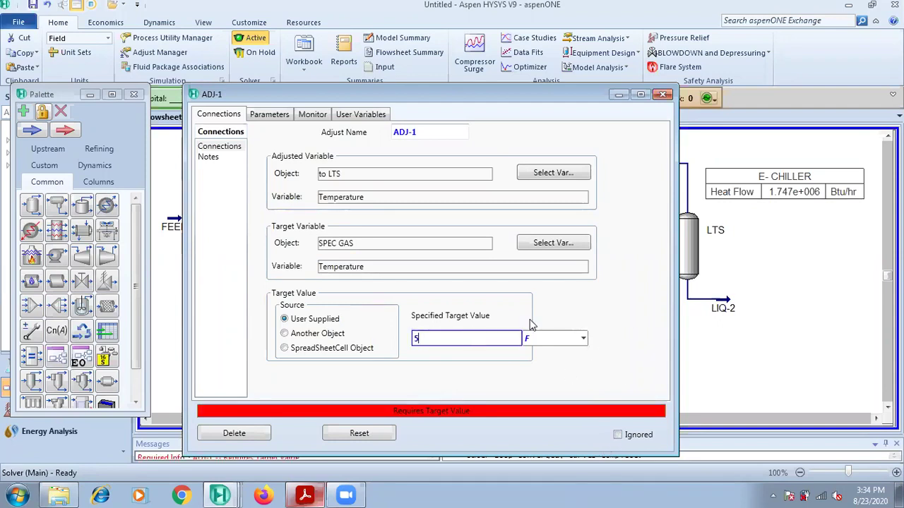
key("Return")
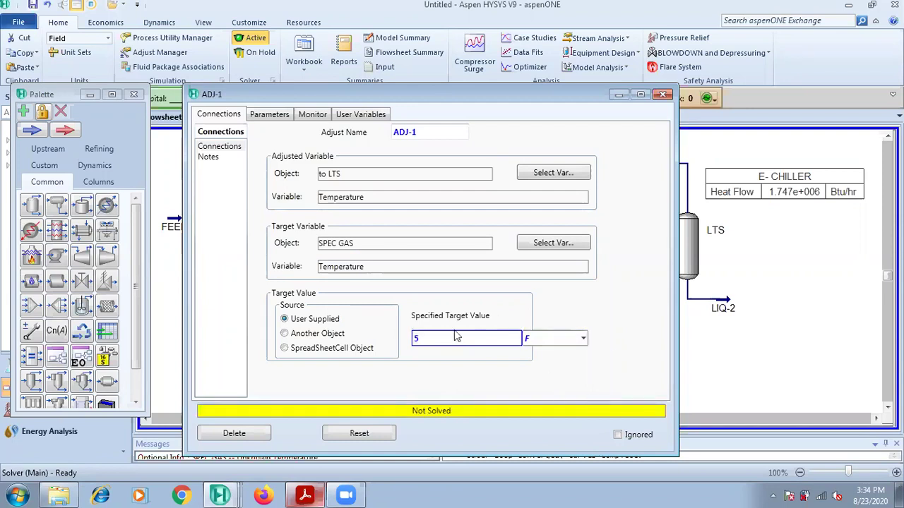
left_click(353, 433)
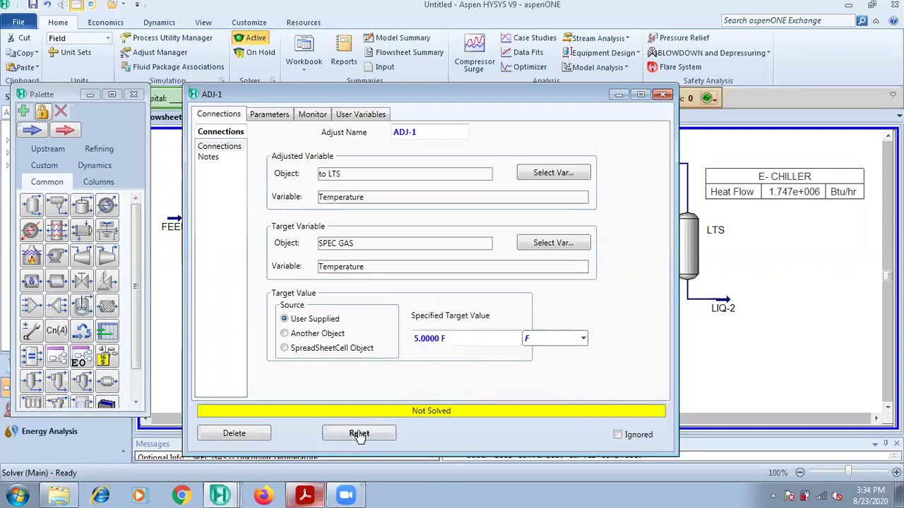
left_click(663, 94)
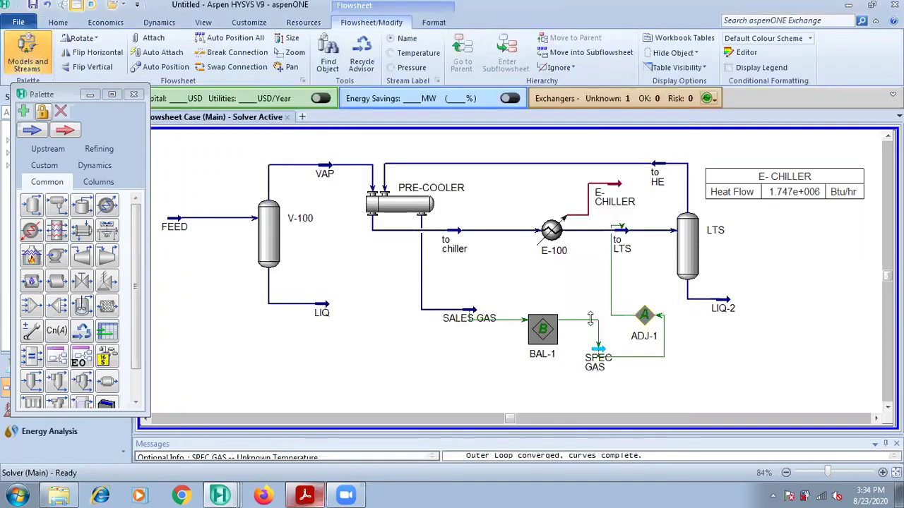
Step: Delete the ADJ-1 operation from the flowsheet and confirm the deletion
left_click(656, 325)
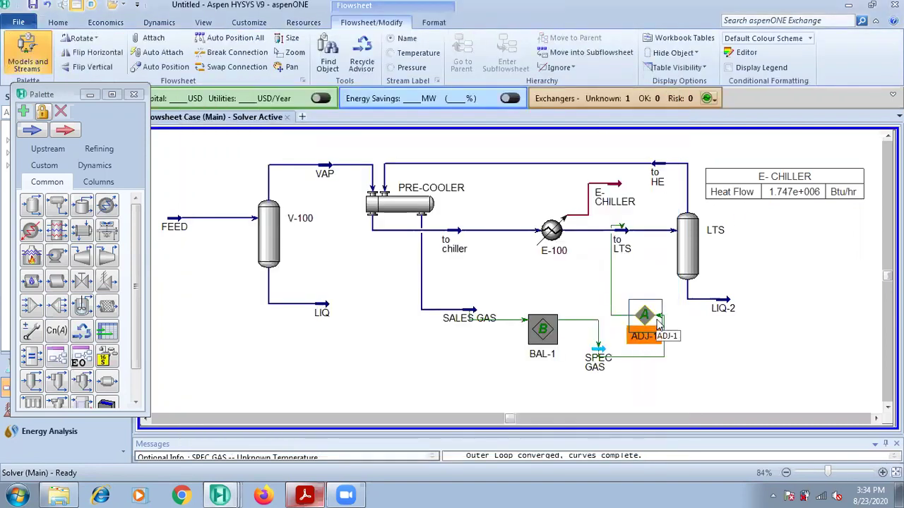
right_click(645, 322)
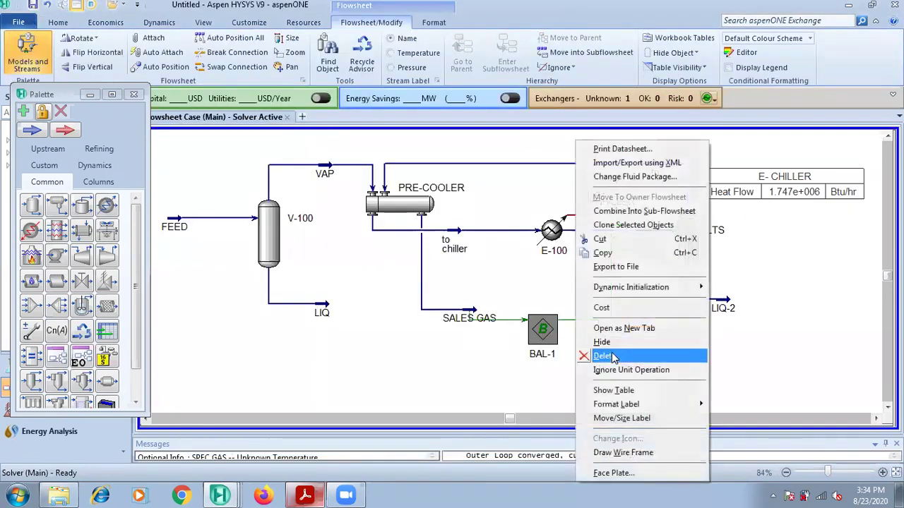
left_click(660, 353)
left_click(443, 296)
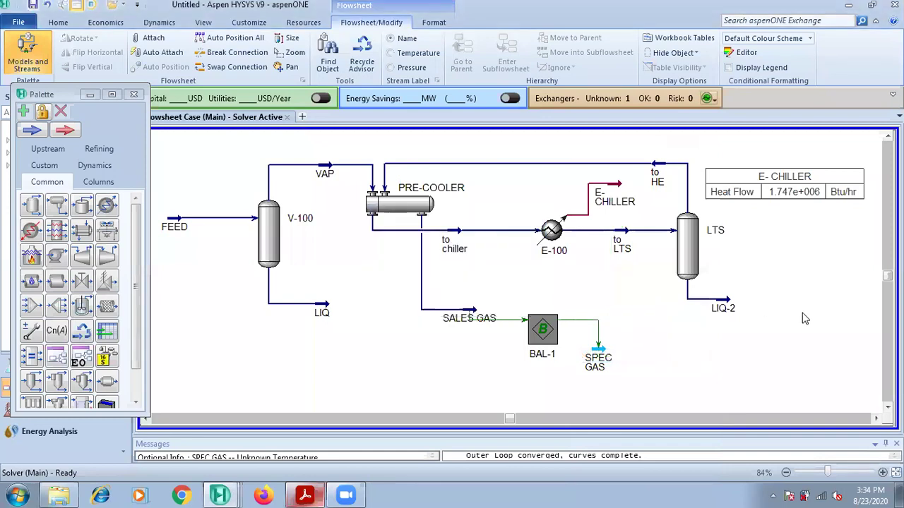
Step: Set the to LTS stream's temperature to 15 F, checking the SPEC GAS conditions before and after
double_click(598, 360)
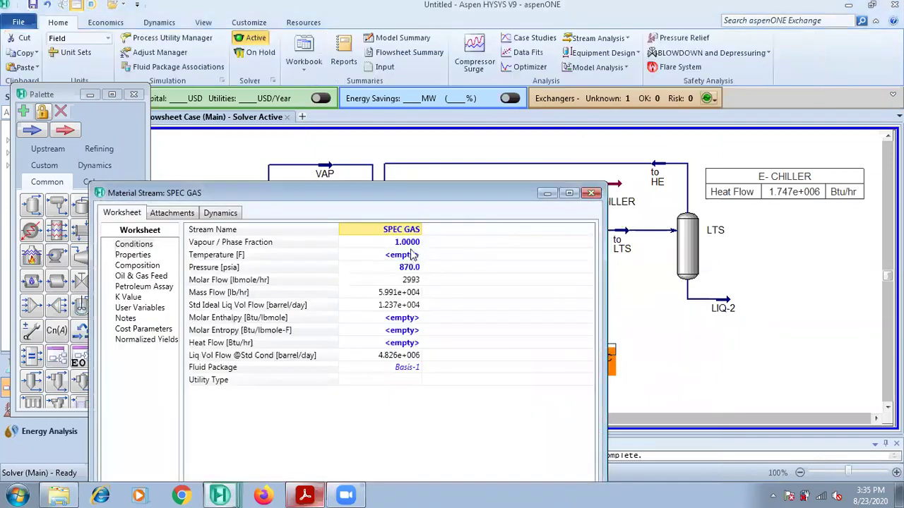
left_click(592, 193)
double_click(625, 241)
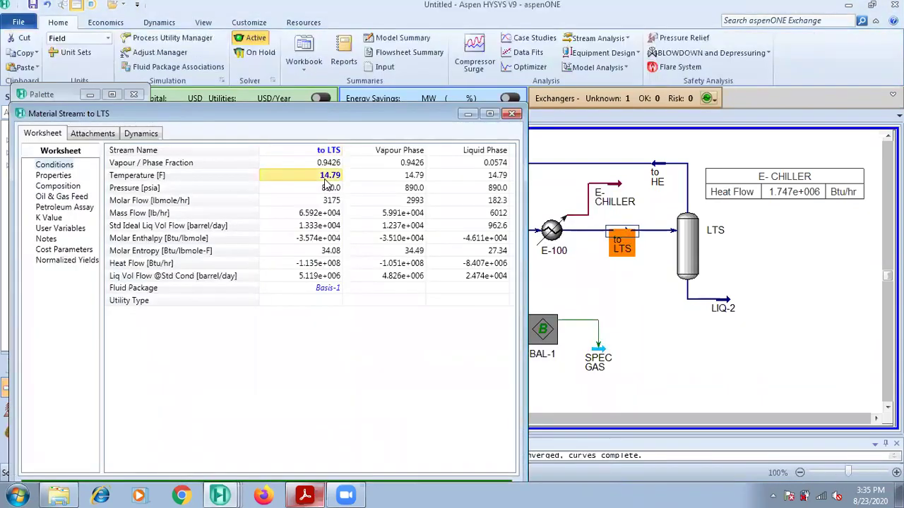
type("15")
key("Return")
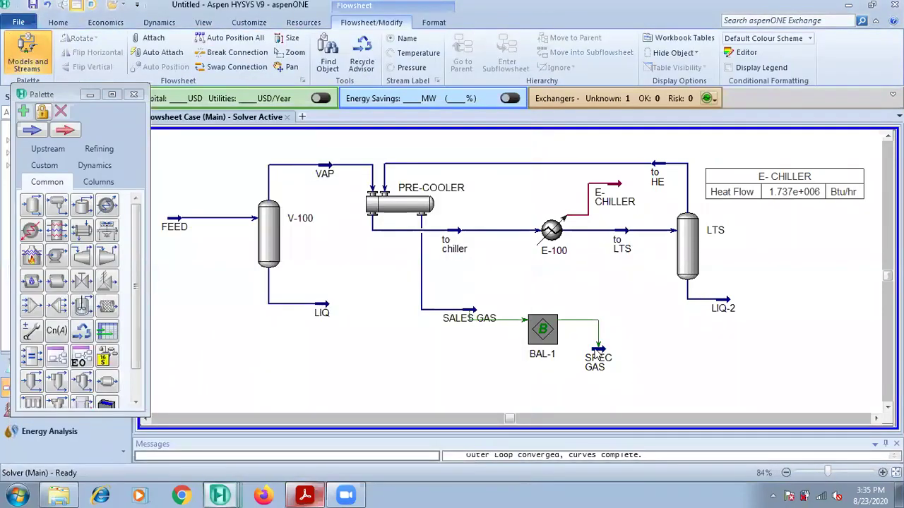
double_click(598, 360)
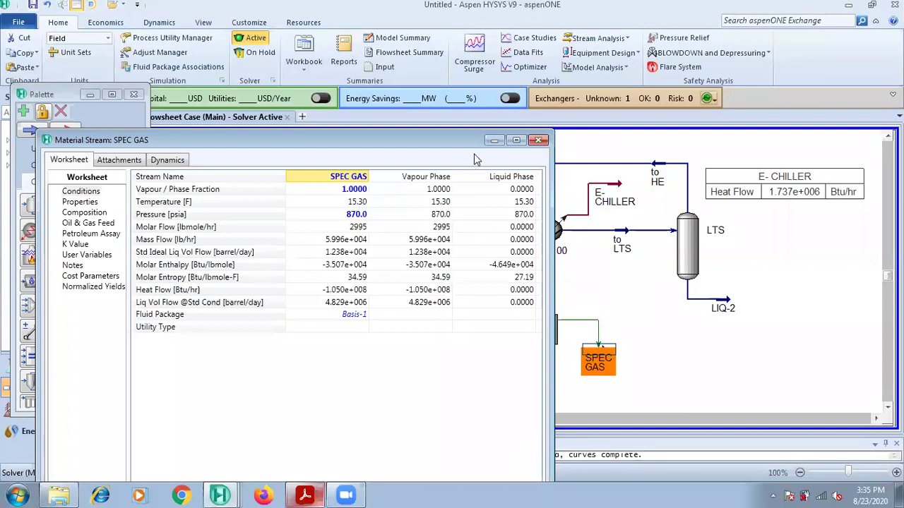
left_click(539, 142)
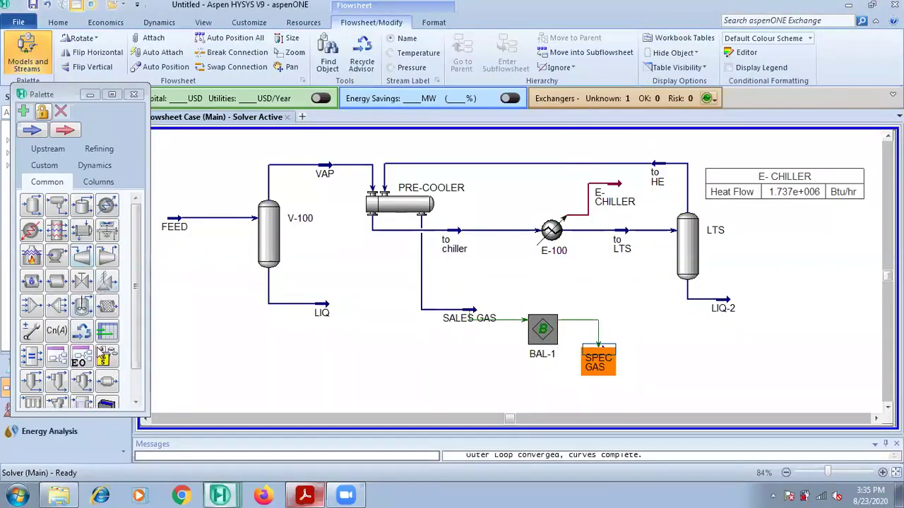
Step: Place a new Adjust operation near the SPEC GAS stream and open its properties
left_click(31, 330)
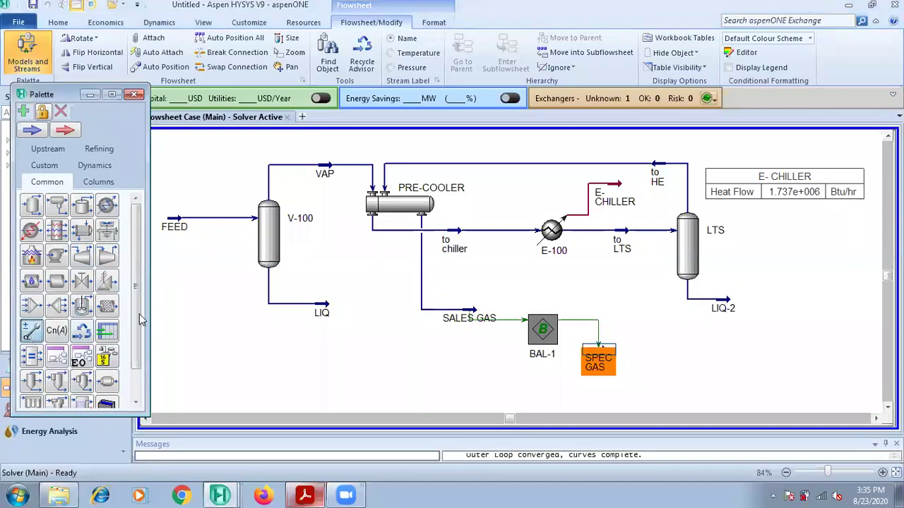
left_click(642, 318)
double_click(642, 314)
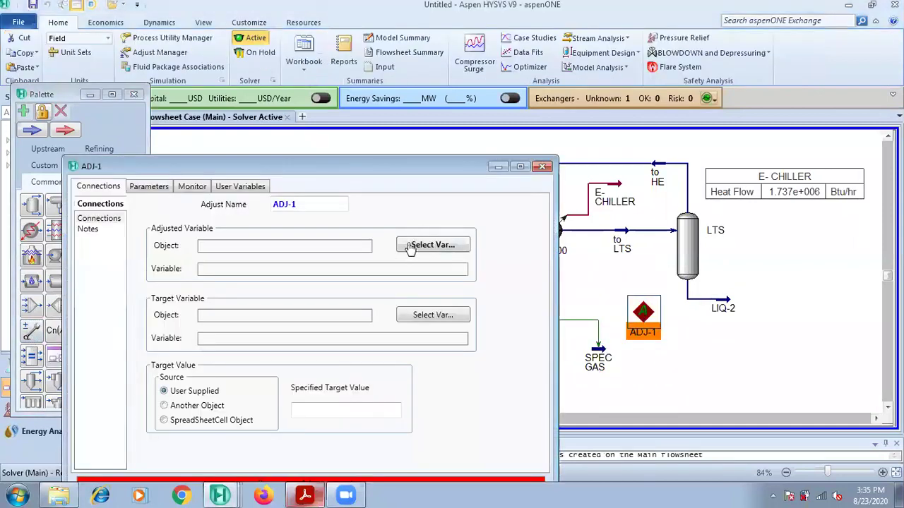
Step: Choose the to LTS stream's Temperature as the adjusted variable of ADJ-1
left_click(416, 245)
scroll(469, 180, "down", 2)
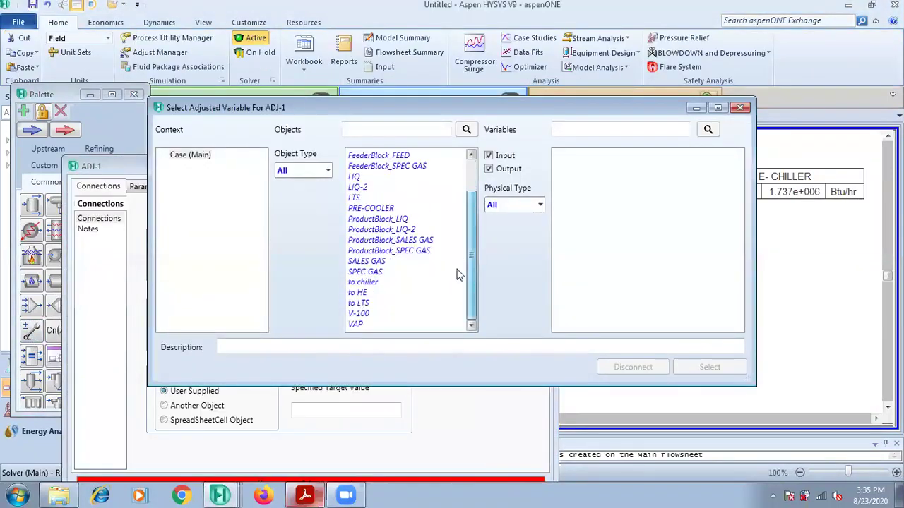
left_click(358, 303)
left_click_drag(741, 180, 629, 268)
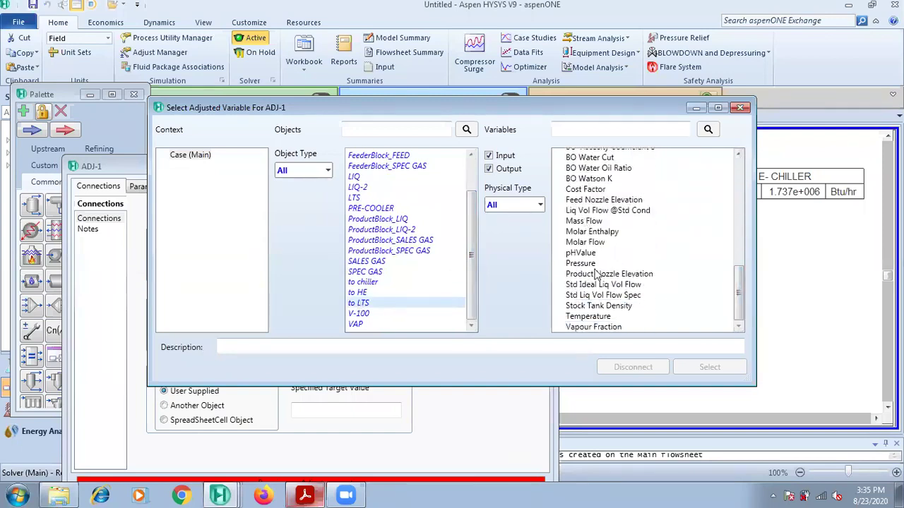
left_click(604, 318)
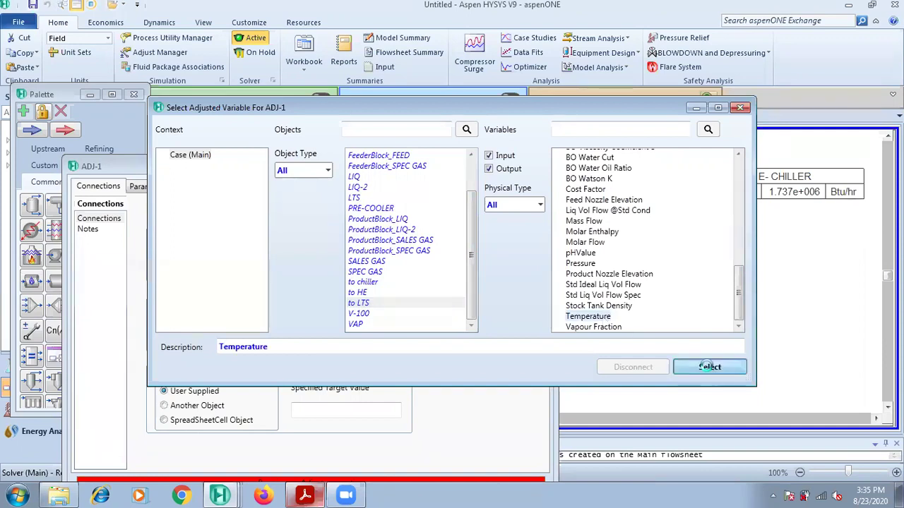
Step: Confirm the adjusted variable and choose the SPEC GAS stream's Temperature as the target variable of ADJ-1
left_click(710, 366)
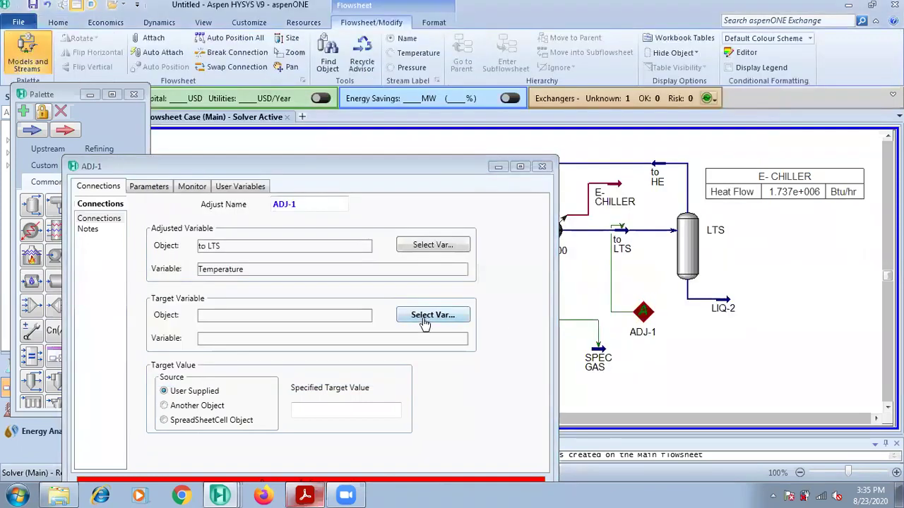
left_click(423, 318)
scroll(468, 216, "down", 2)
left_click(363, 273)
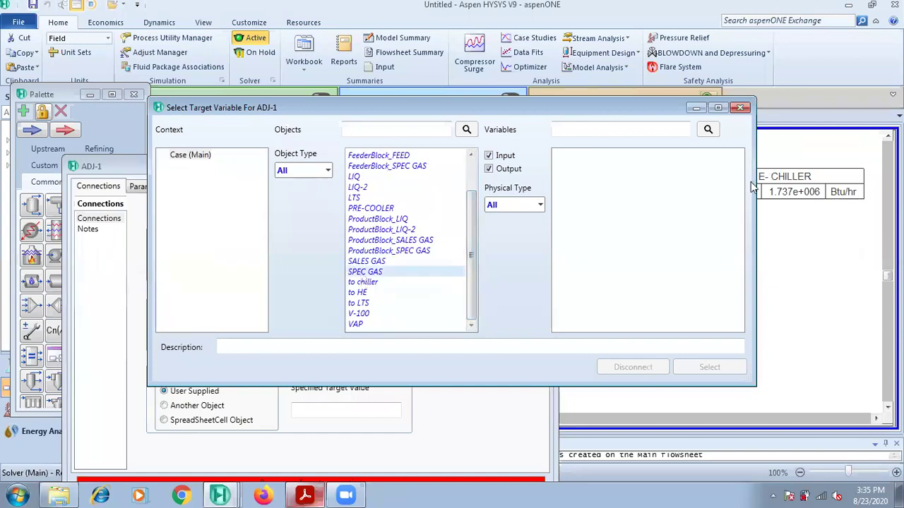
left_click_drag(739, 166, 735, 311)
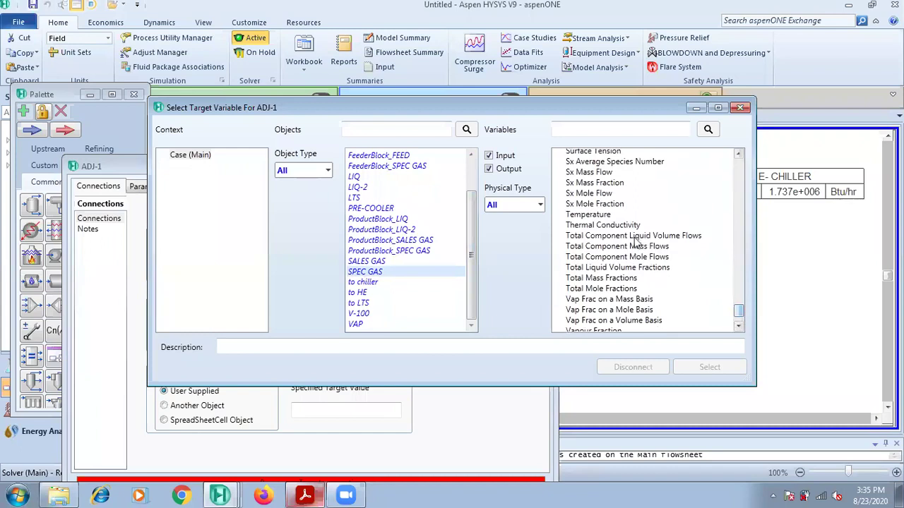
left_click(709, 367)
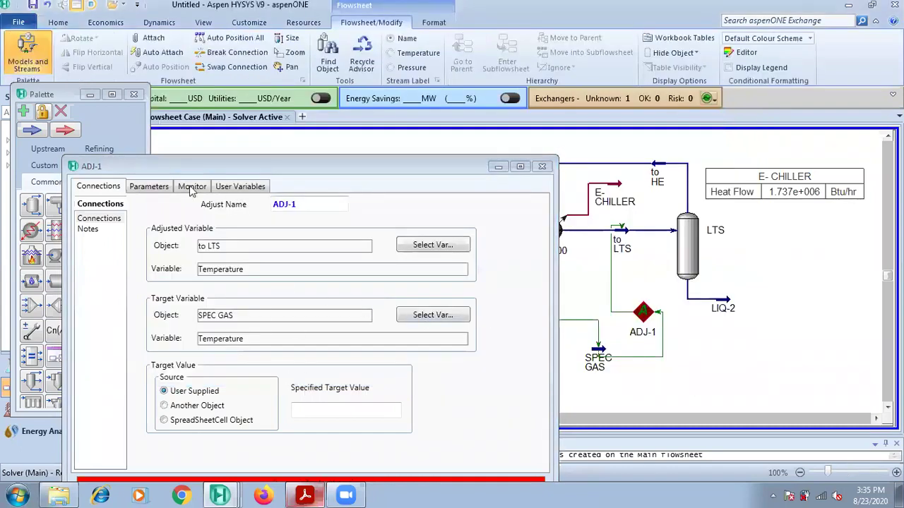
Step: Set ADJ-1's tolerance and step size to 0.1 F each
left_click(149, 187)
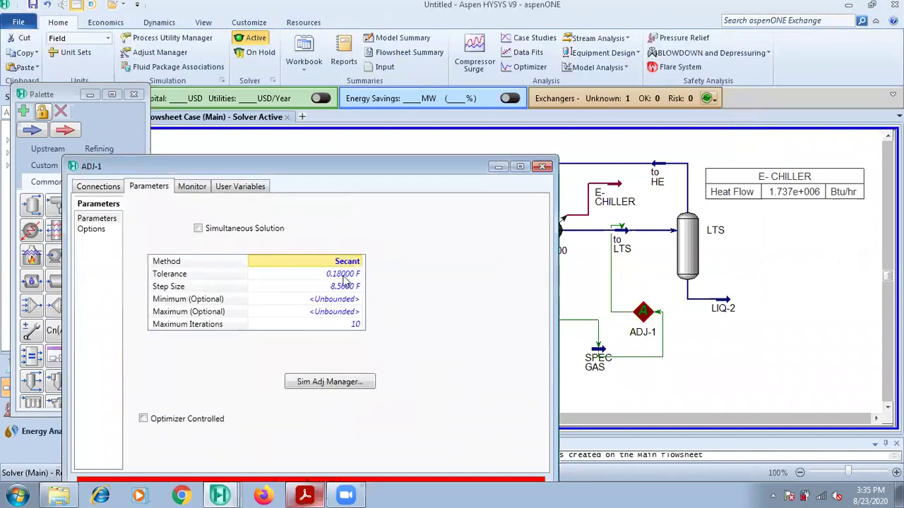
left_click(343, 276)
type("0")
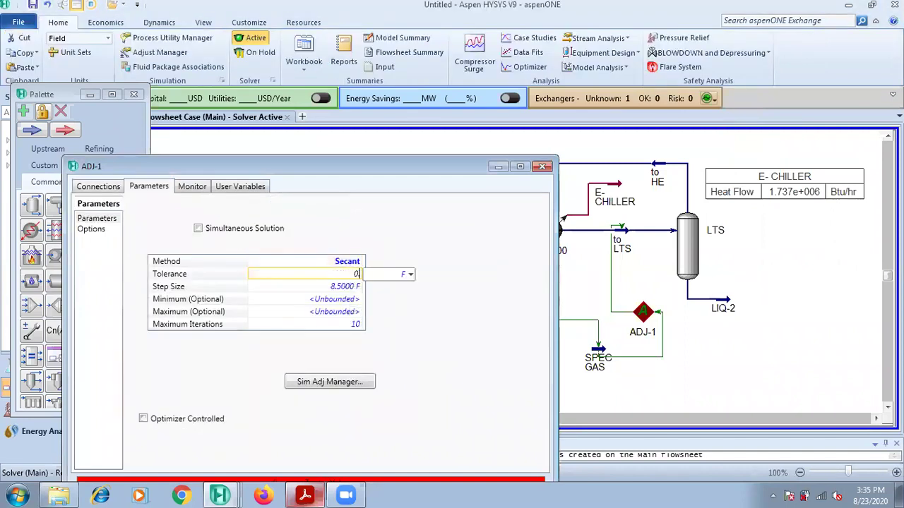
type(".1")
key("Return")
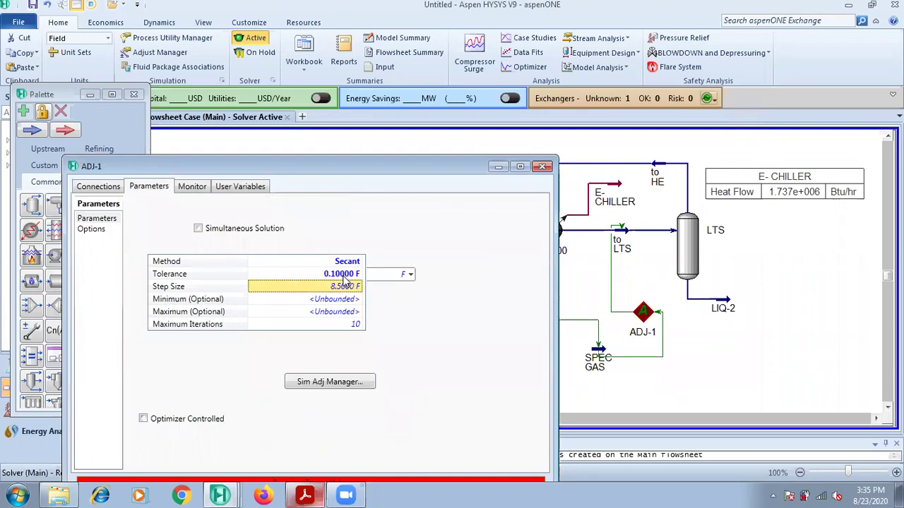
left_click(337, 292)
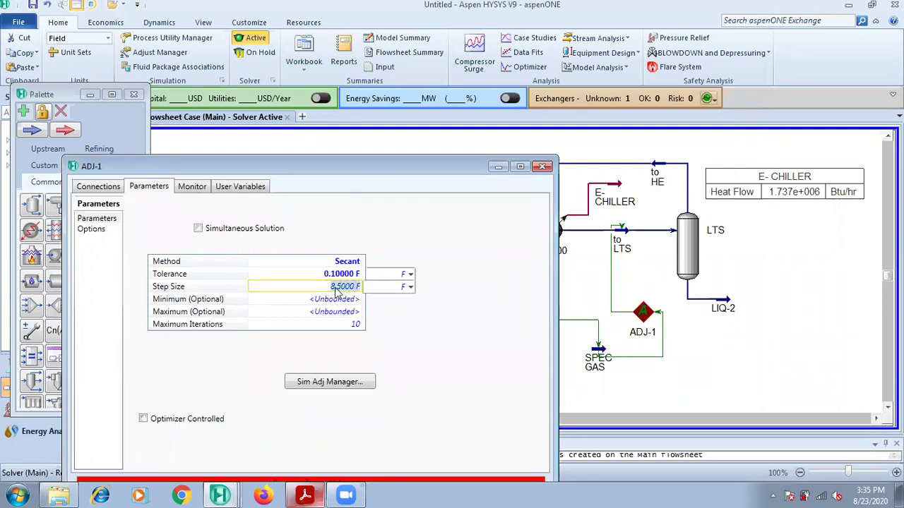
type("0.1")
key("Return")
Step: Limit ADJ-1 to a minimum of 0 F and a maximum of 15 F, with 1000 maximum iterations
left_click(339, 311)
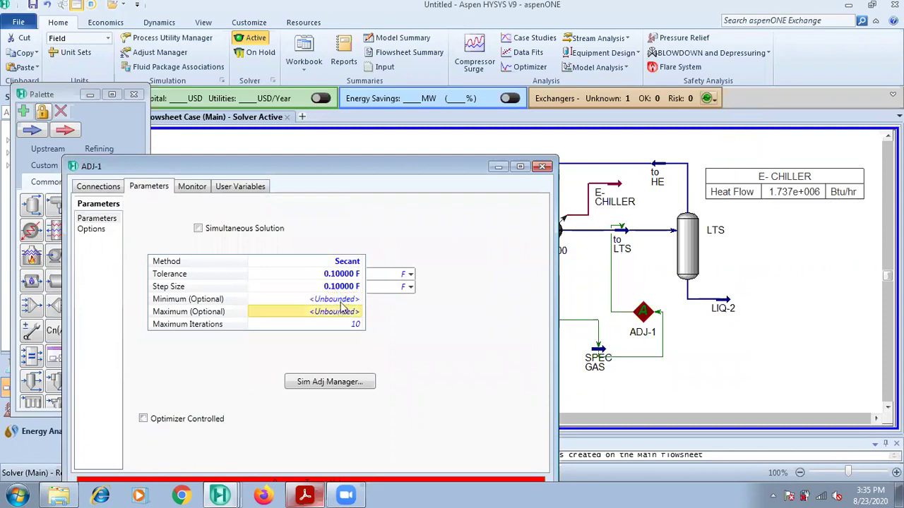
left_click(340, 302)
type("0")
key("Return")
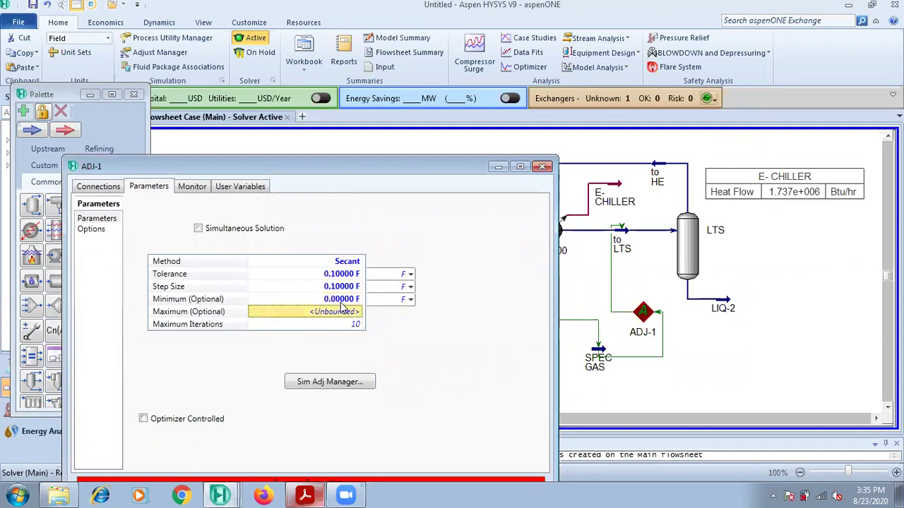
type("1")
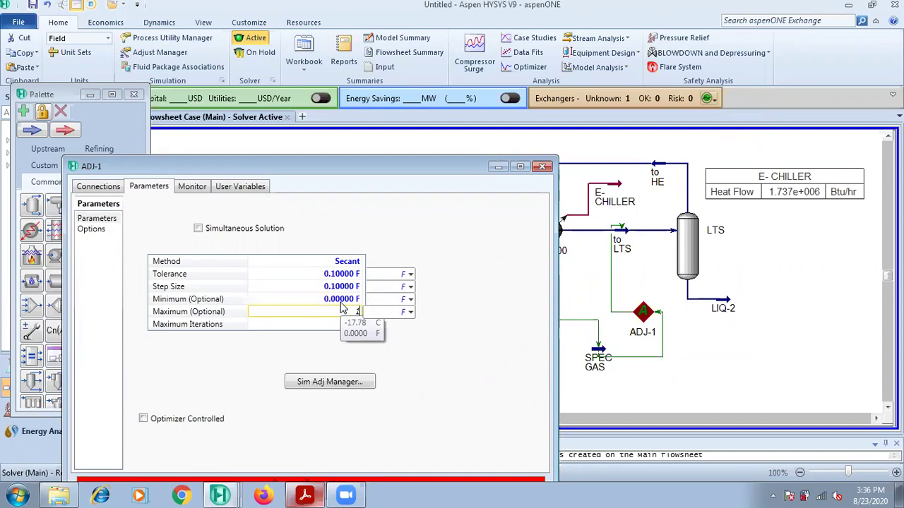
type("5")
key("Return")
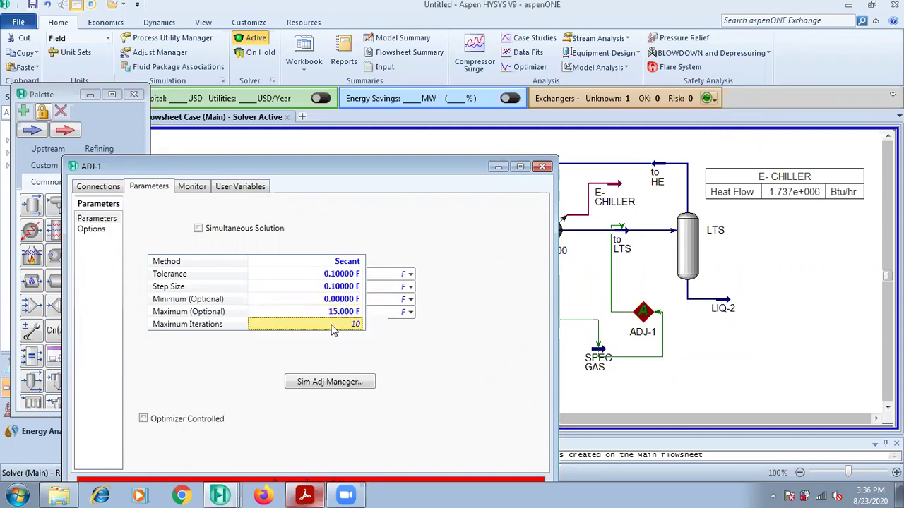
left_click(331, 329)
type("1000")
key("Return")
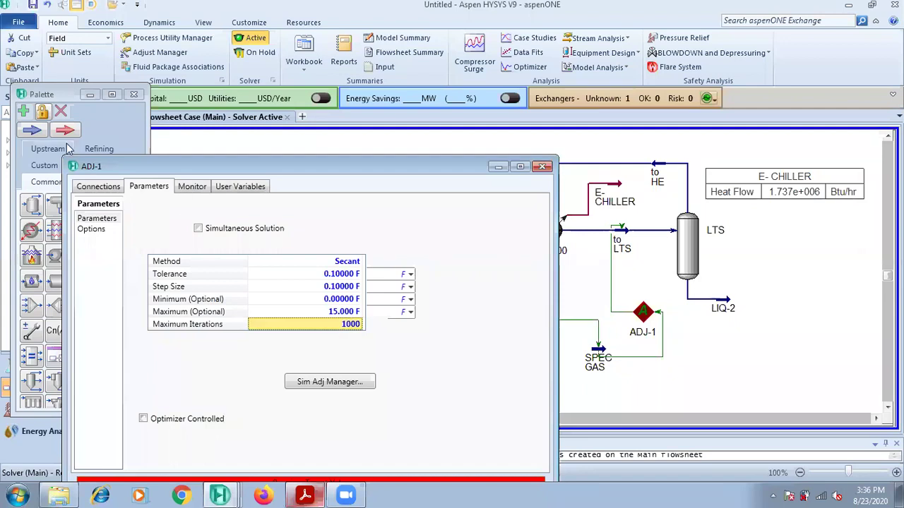
Step: Specify a 5 F target value for ADJ-1, start the Adjust calculation and close its properties
left_click(89, 187)
left_click(370, 413)
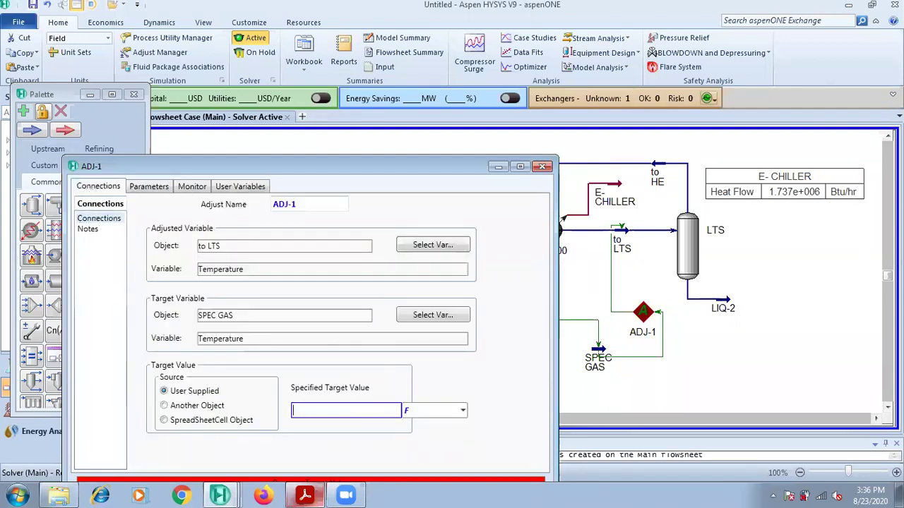
type("6")
key("BackSpace")
type("5")
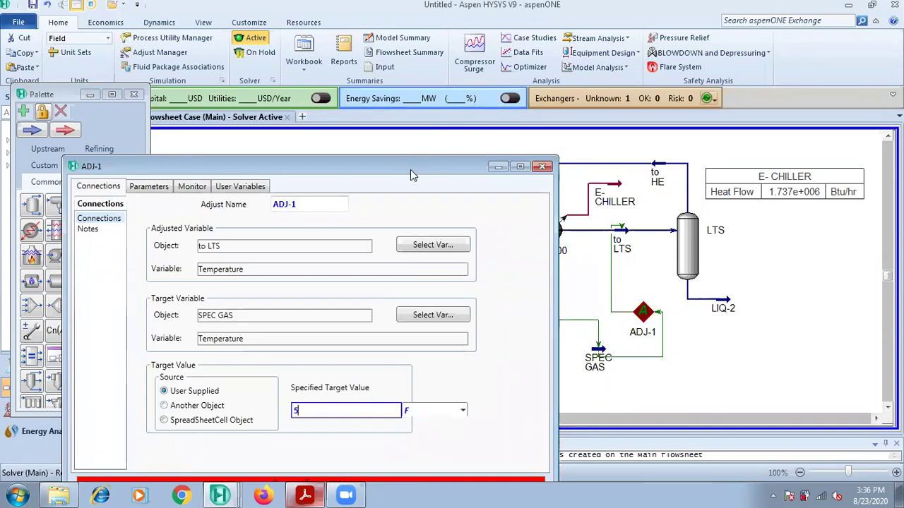
left_click_drag(410, 170, 477, 111)
left_click(387, 450)
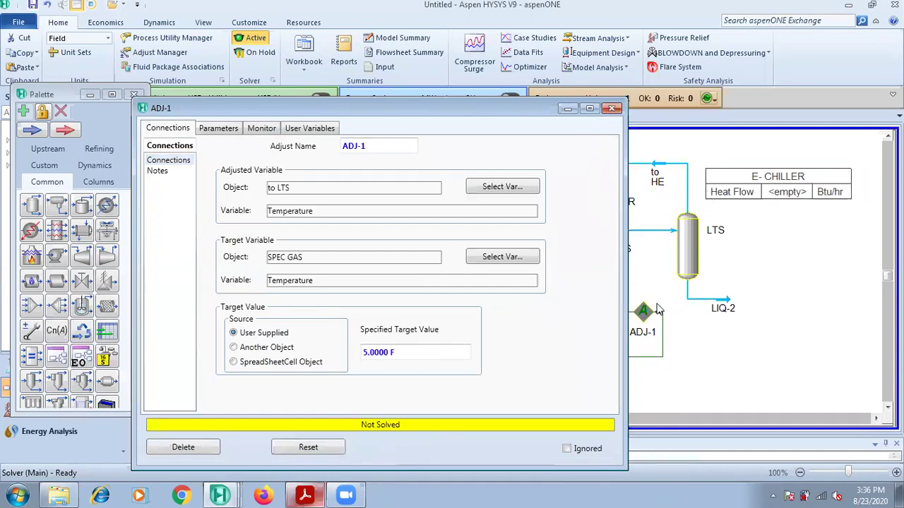
left_click(611, 109)
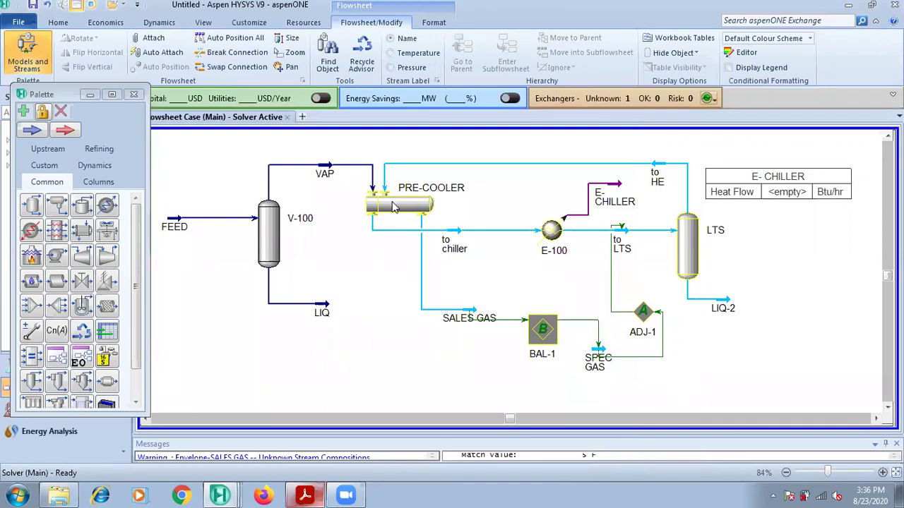
Step: Set ADJ-1 to be ignored by the solver and check the PRE-COOLER heat exchanger's specifications
mouse_move(404, 215)
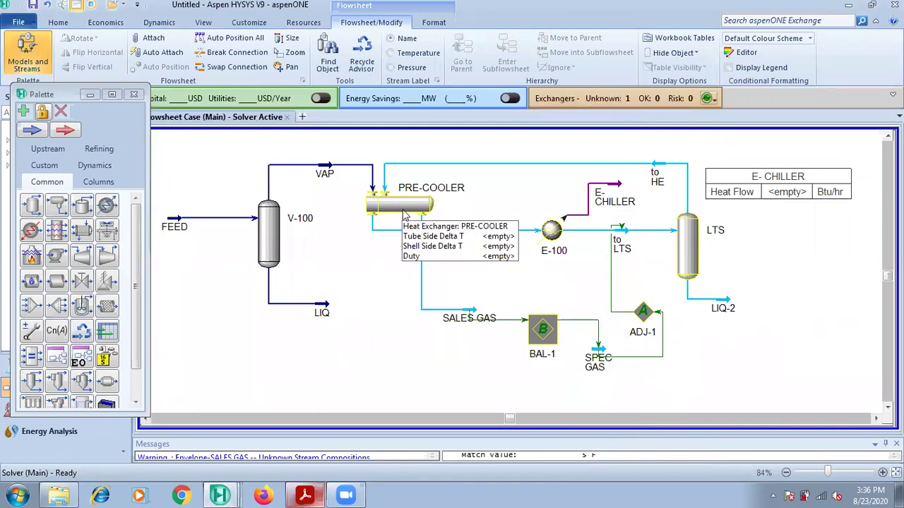
double_click(642, 314)
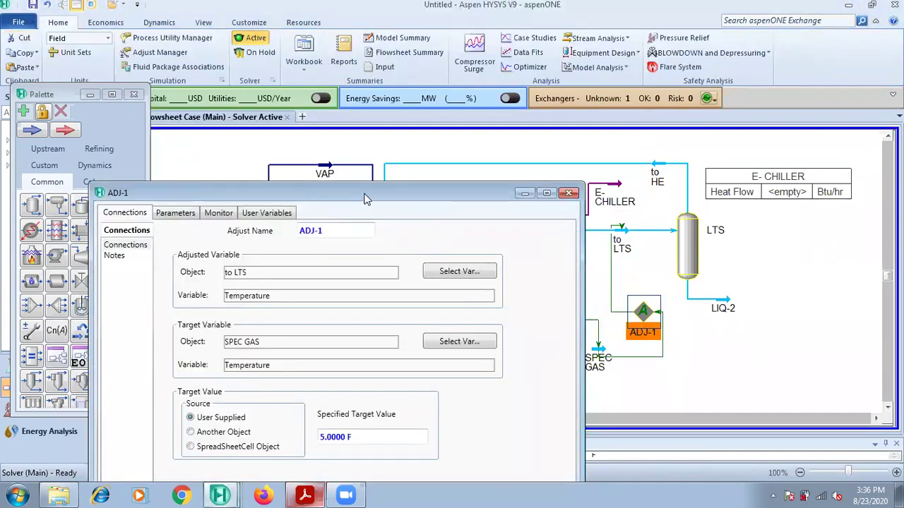
left_click(614, 466)
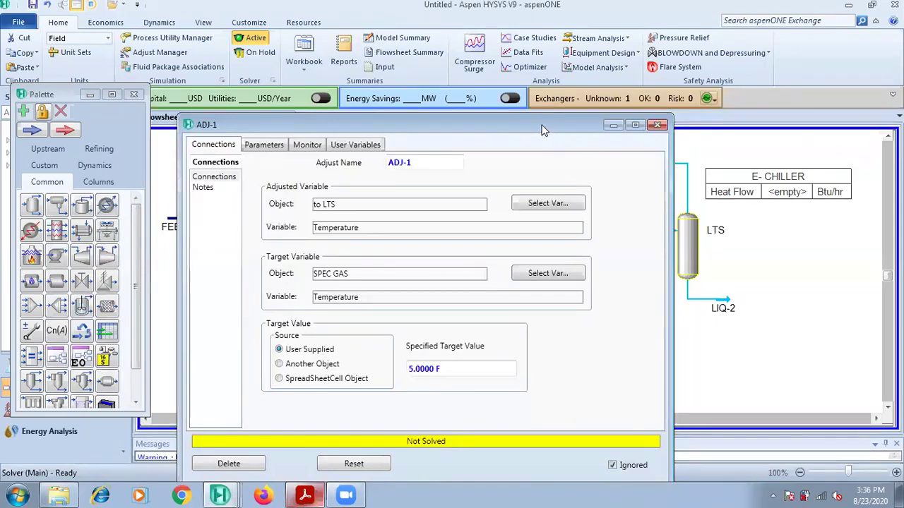
left_click(549, 157)
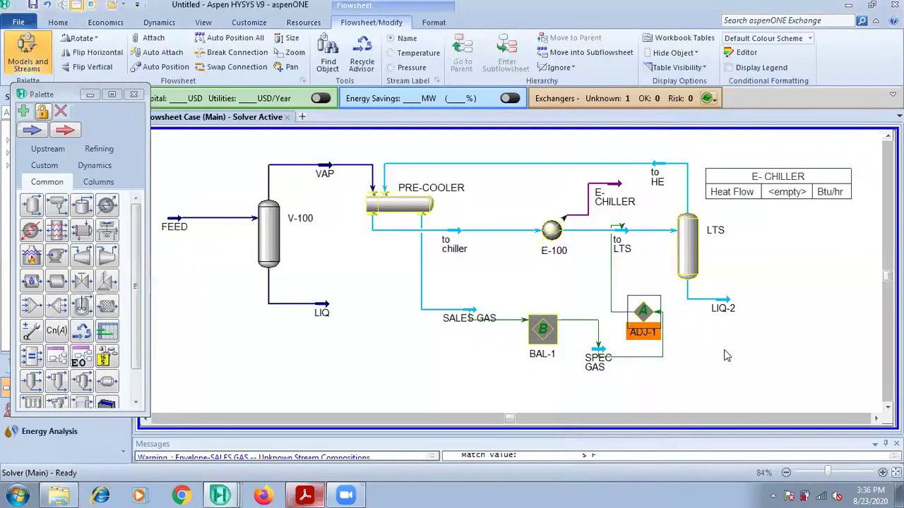
left_click(421, 205)
double_click(421, 205)
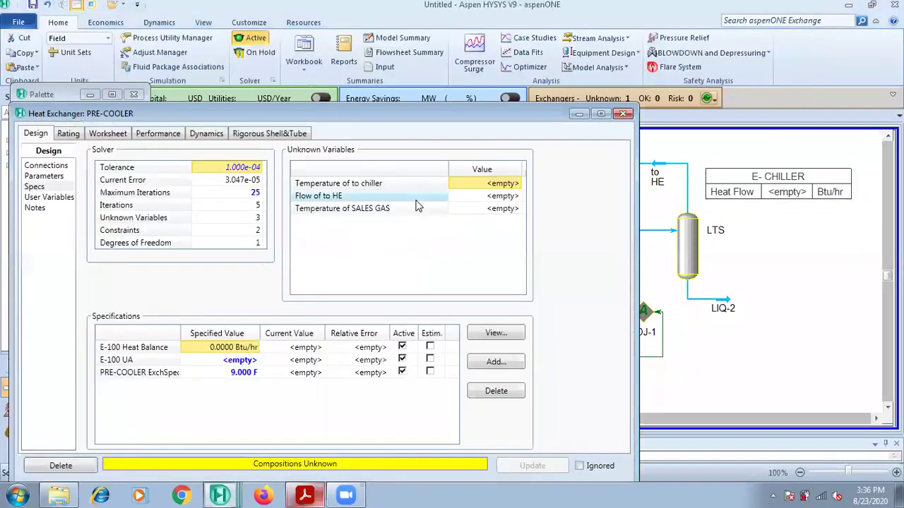
left_click(623, 113)
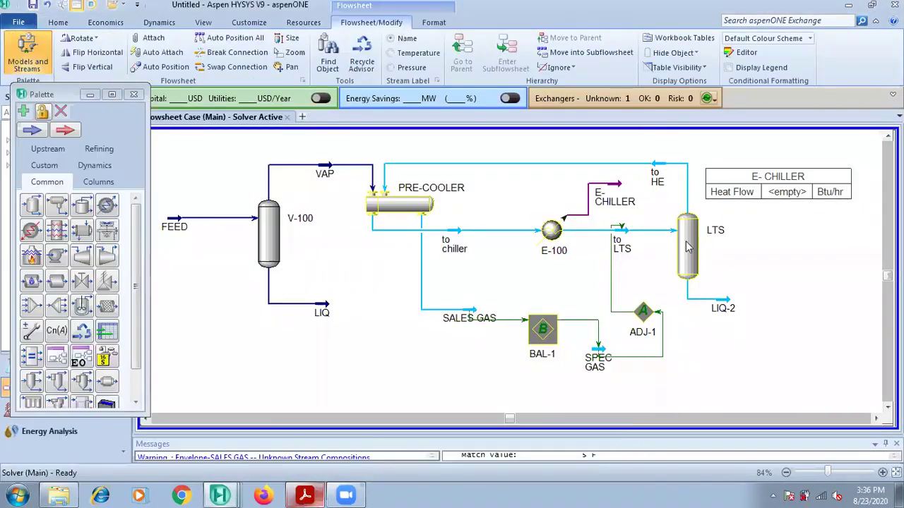
Step: Reset the to LTS stream's temperature to 15 F
double_click(621, 233)
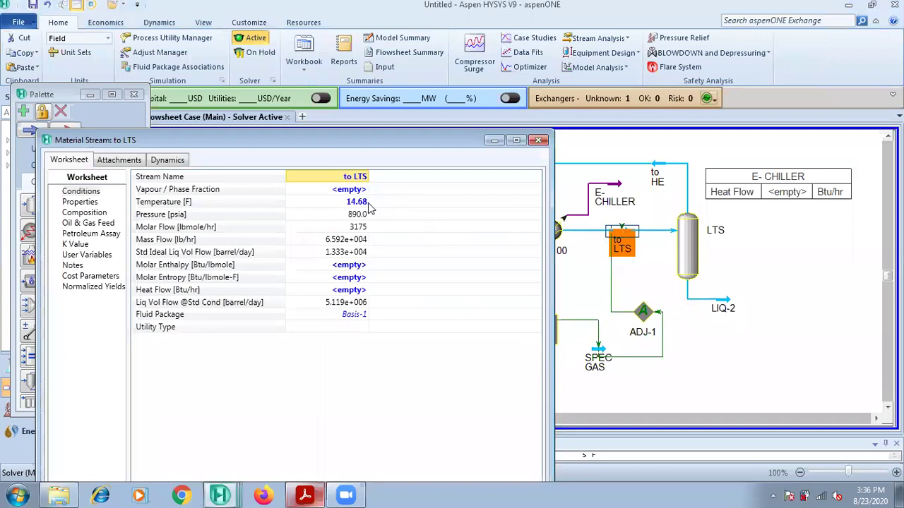
left_click(366, 203)
type("1")
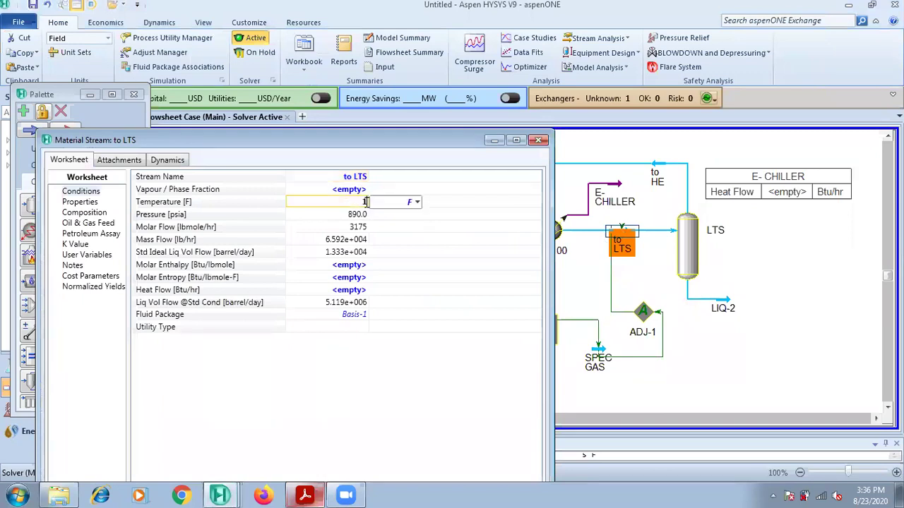
type("5")
key("Return")
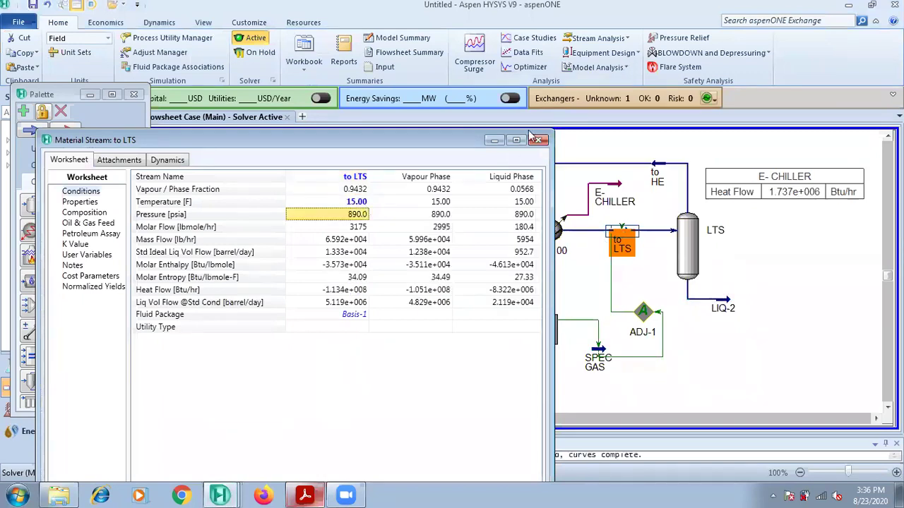
left_click(538, 141)
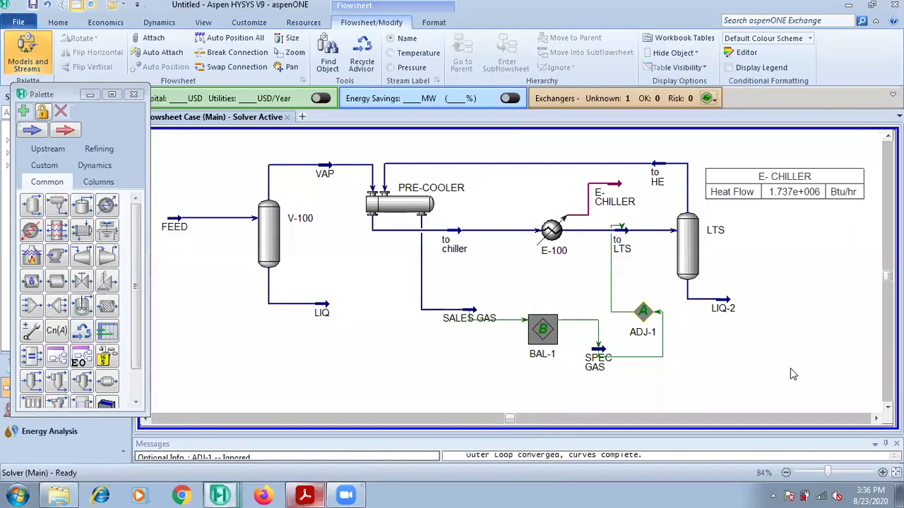
Step: Change ADJ-1's specified target value to 9 F and reactivate the ignored operation so it solves
left_click(646, 318)
double_click(647, 317)
left_click(362, 410)
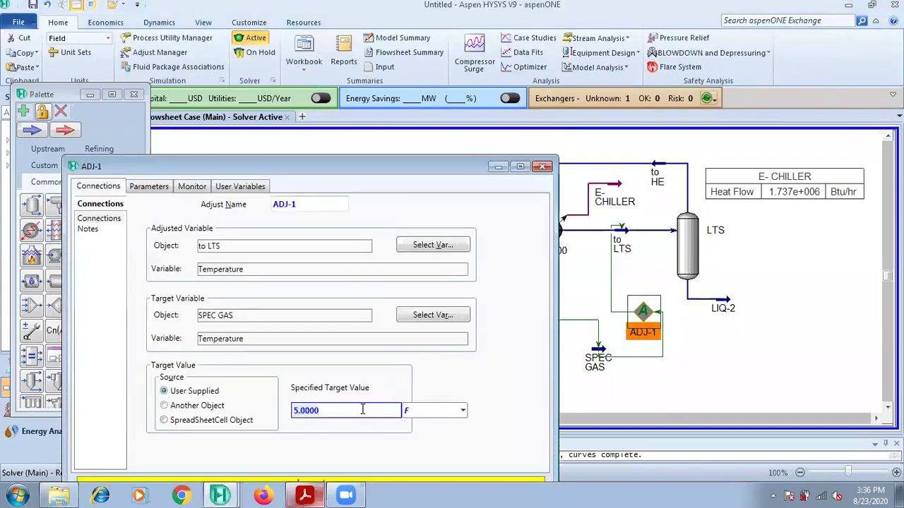
type("9")
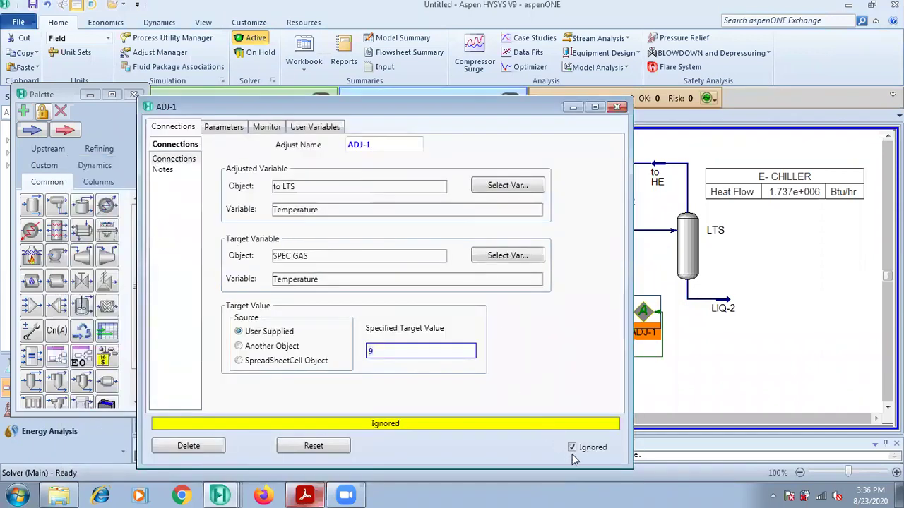
left_click(584, 444)
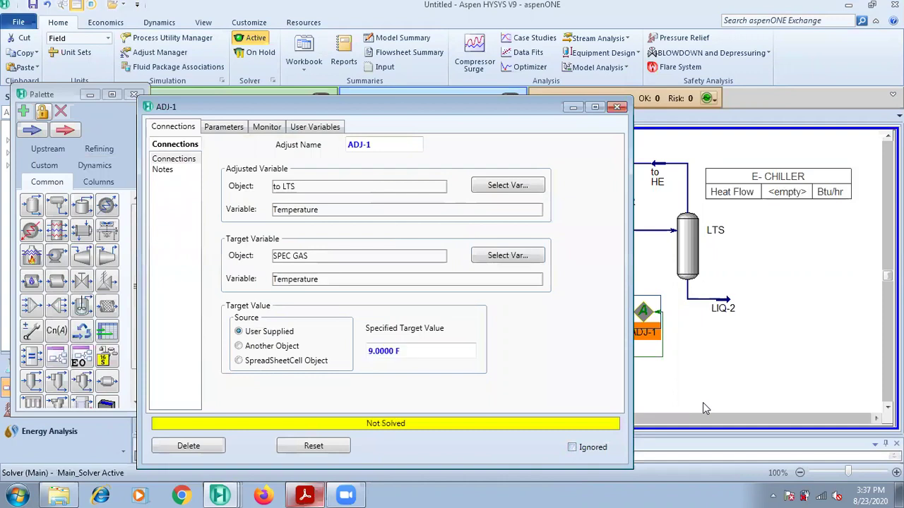
left_click(706, 369)
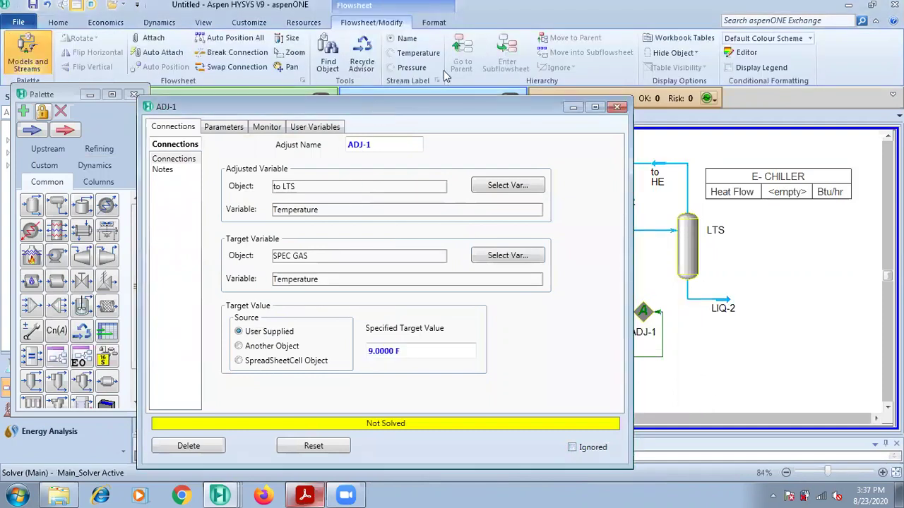